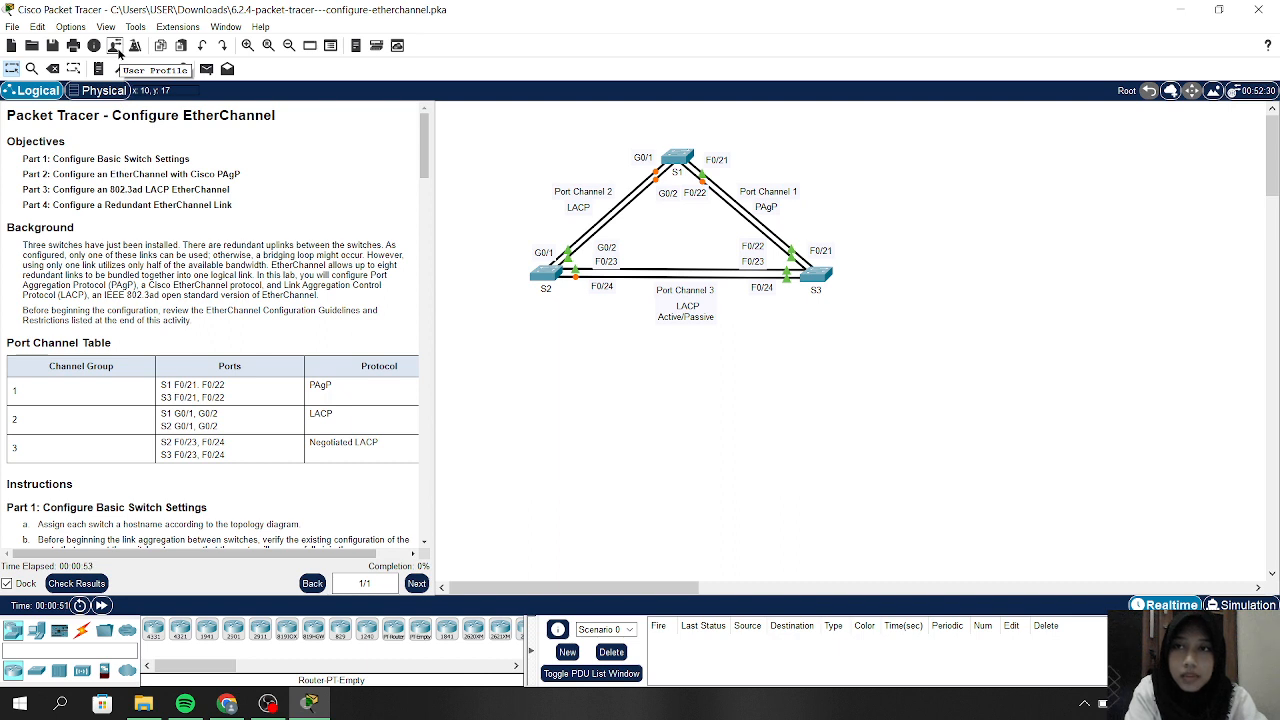
# Replace the Guest user profile name with the student's full name and e-mail address
pyautogui.click(117, 50)
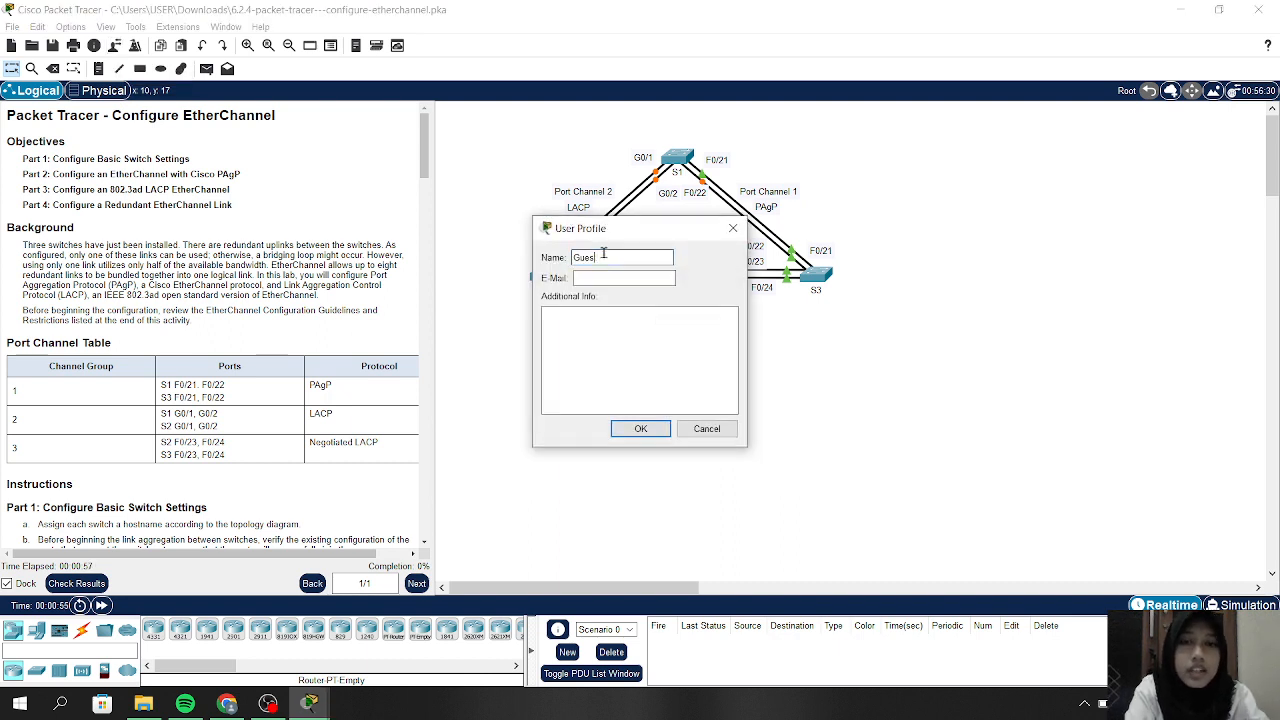
pyautogui.press('BackSpace')
pyautogui.press('BackSpace')
pyautogui.press('BackSpace')
pyautogui.press('BackSpace')
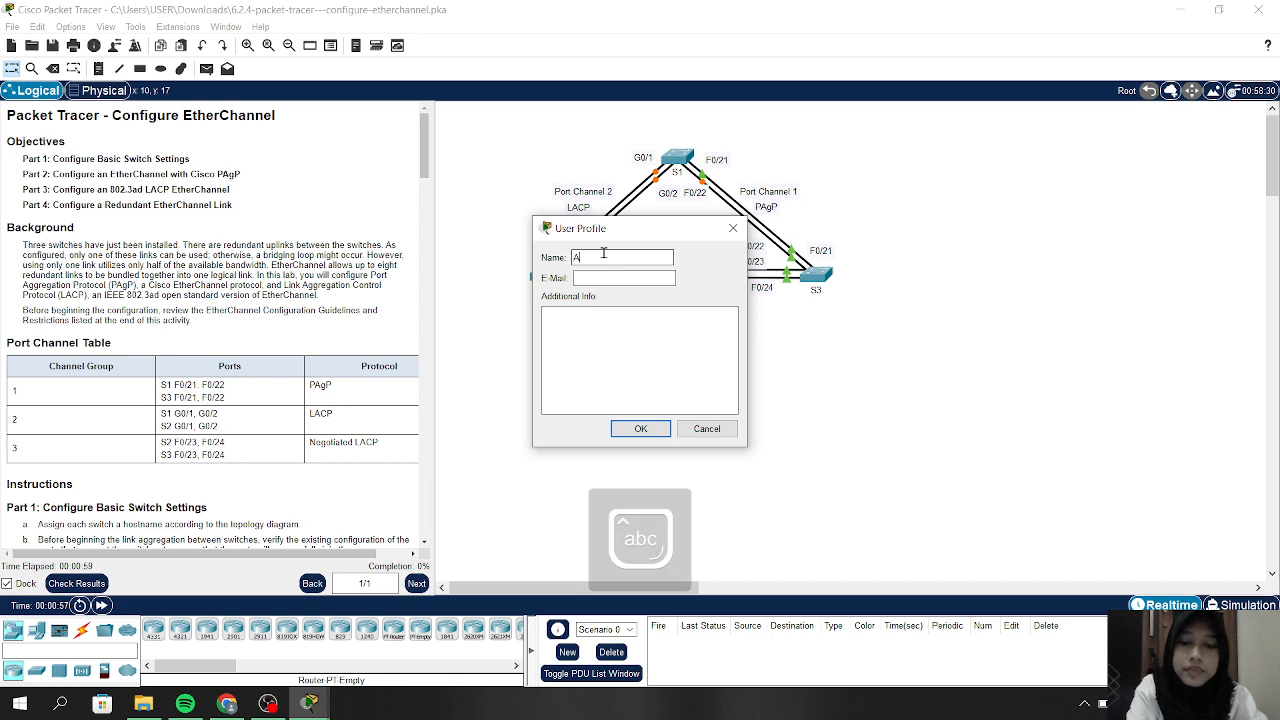
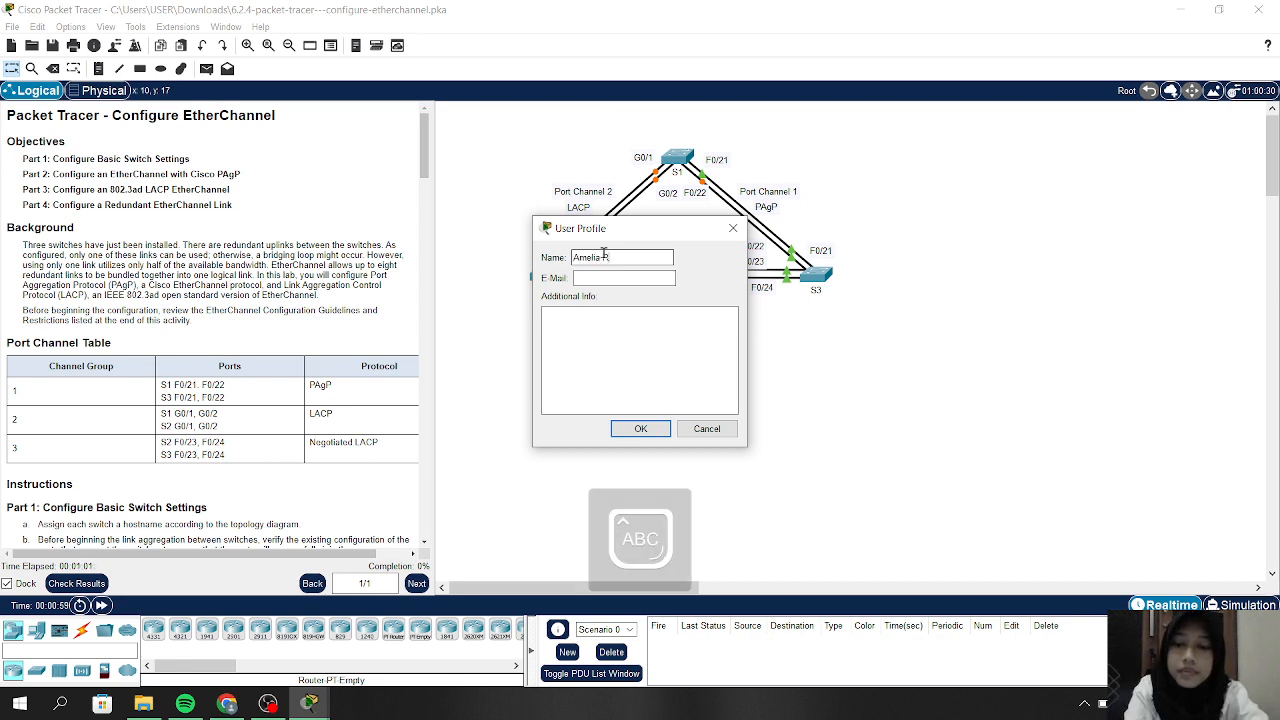
pyautogui.click(613, 280)
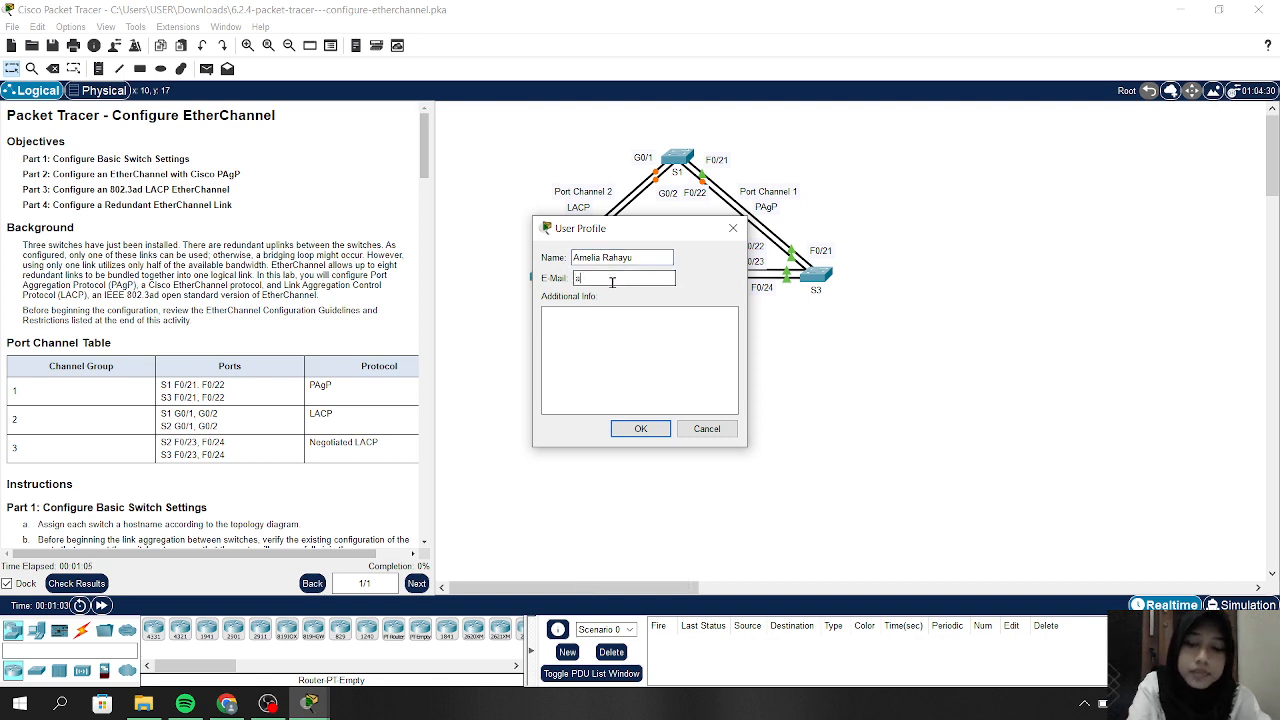
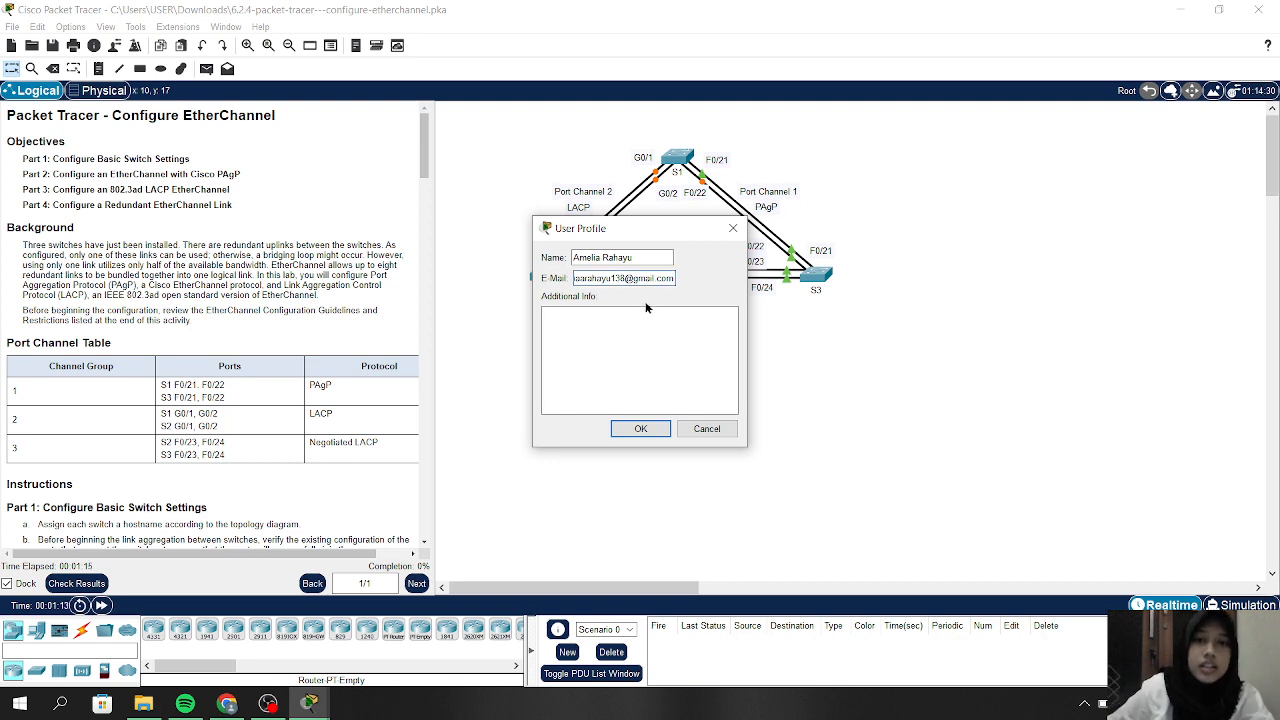
pyautogui.click(643, 429)
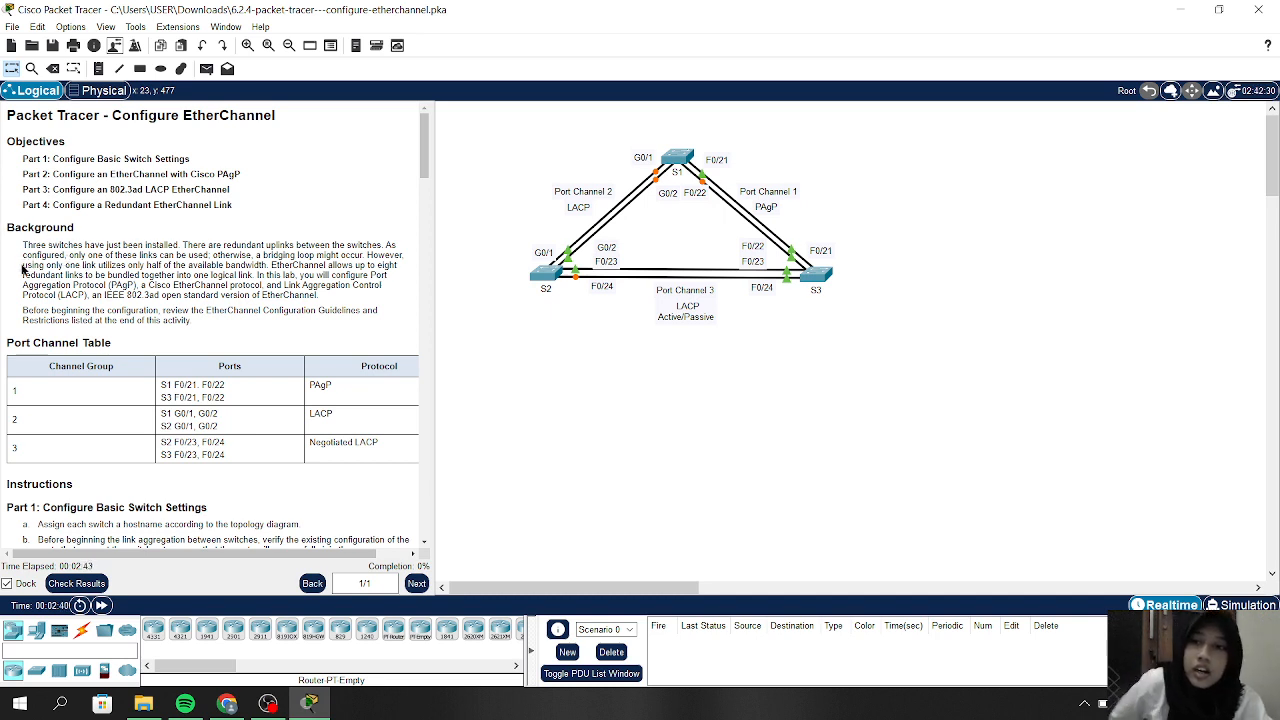
pyautogui.scroll(-1, 70, 309)
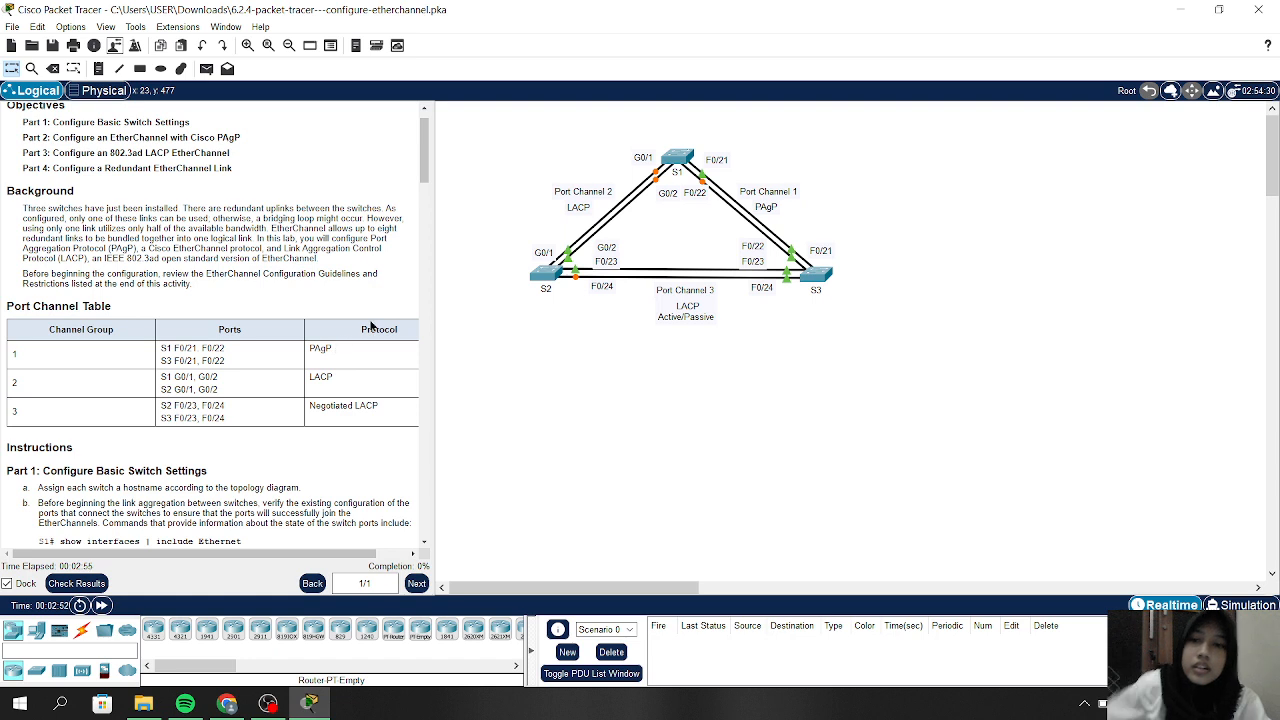
# Widen the instructions panel and scroll down to the Part 2 PAgP EtherChannel section
pyautogui.moveTo(432, 302); pyautogui.dragTo(458, 303)
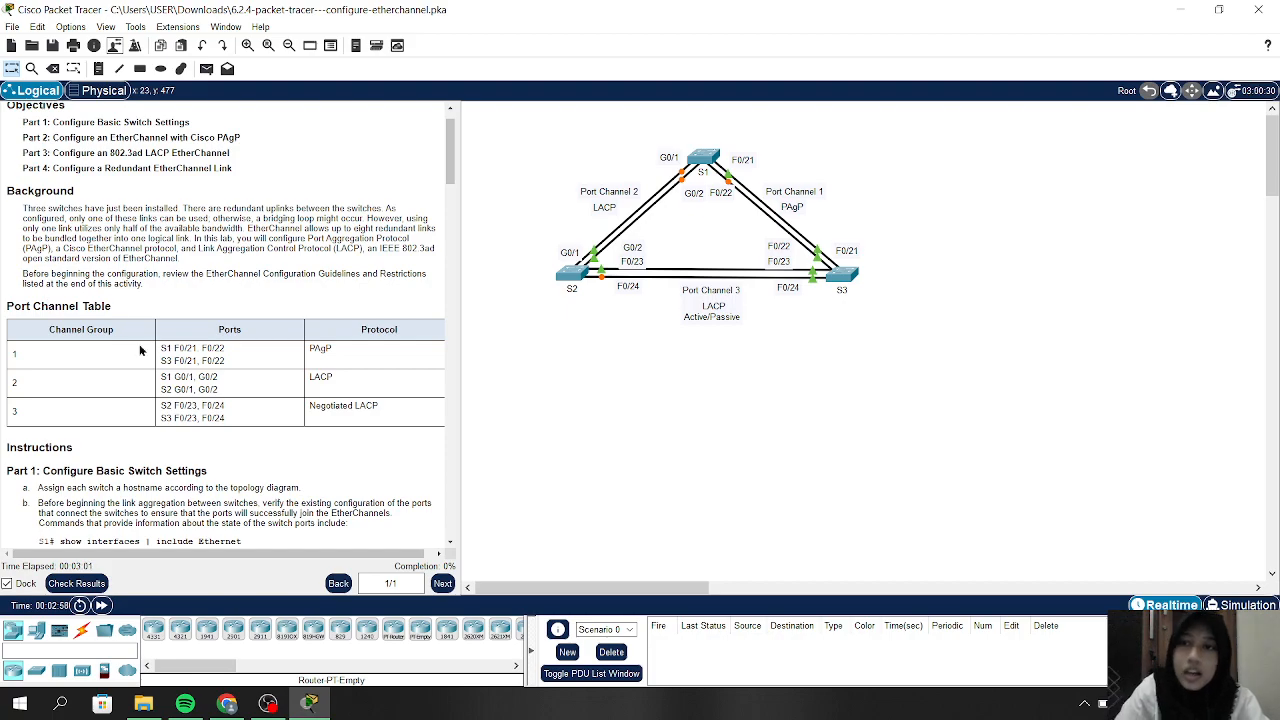
pyautogui.scroll(-20, 139, 344)
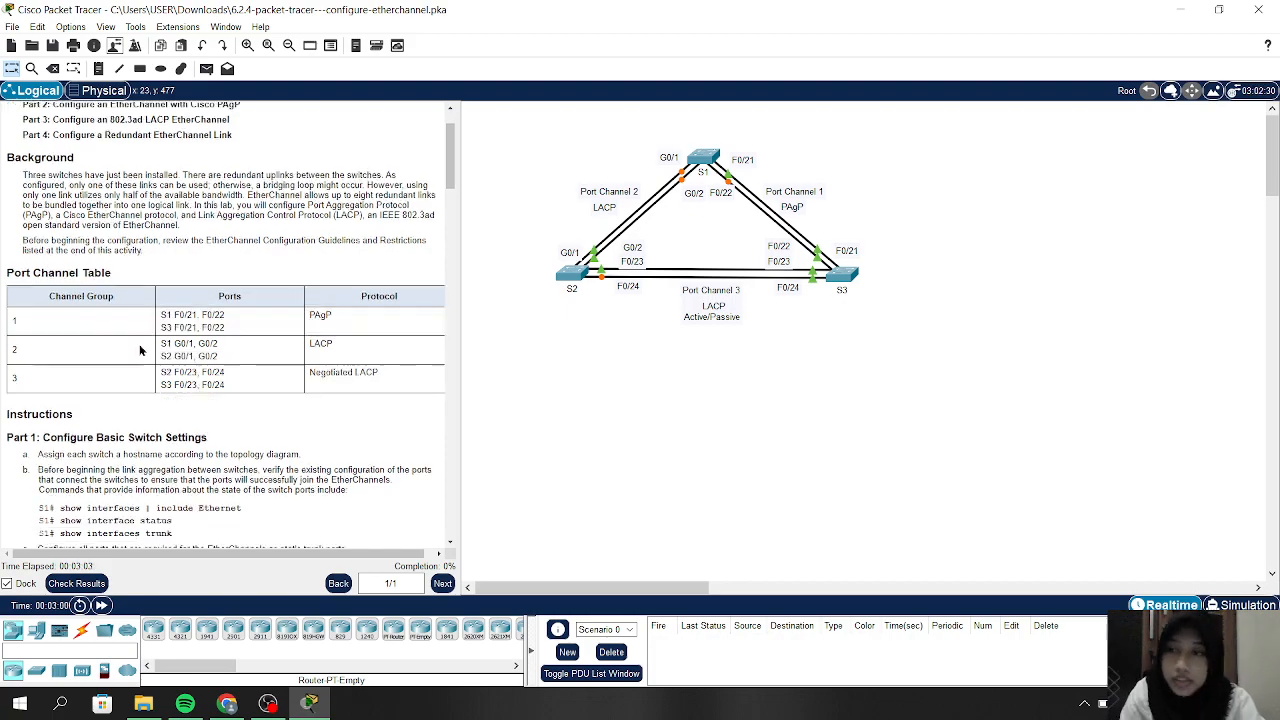
pyautogui.scroll(-5, 139, 348)
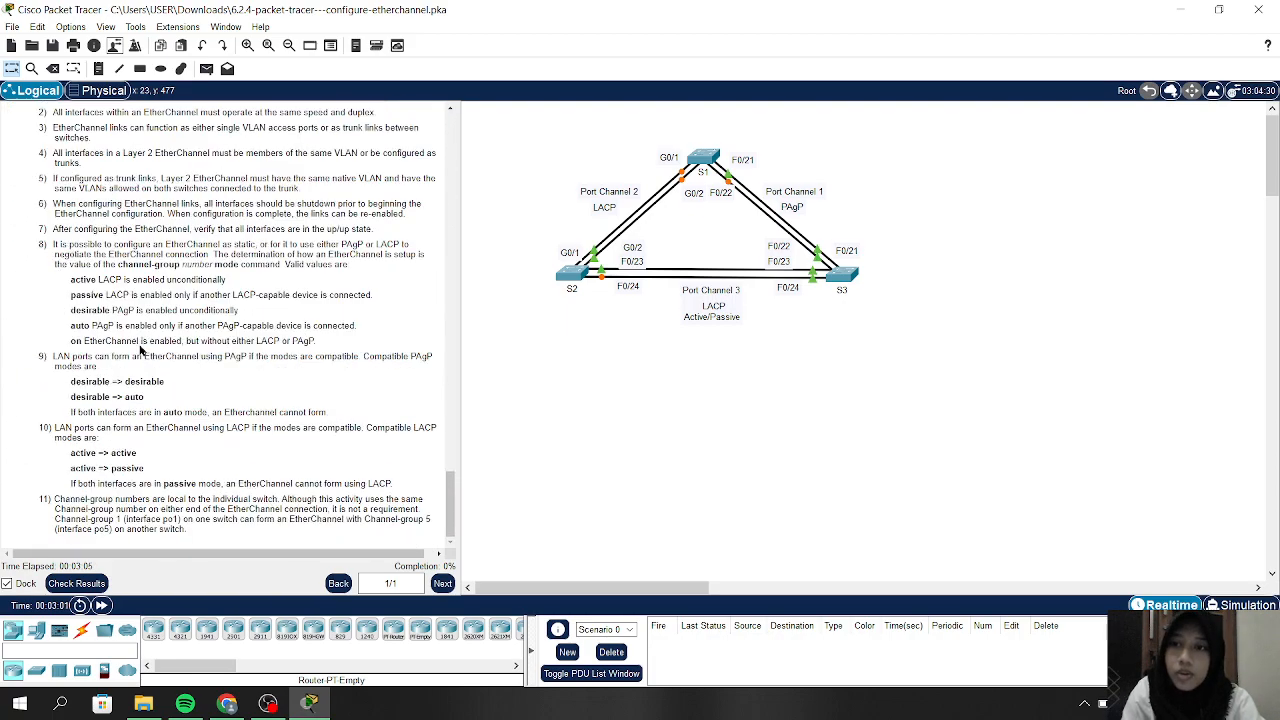
pyautogui.scroll(20, 139, 348)
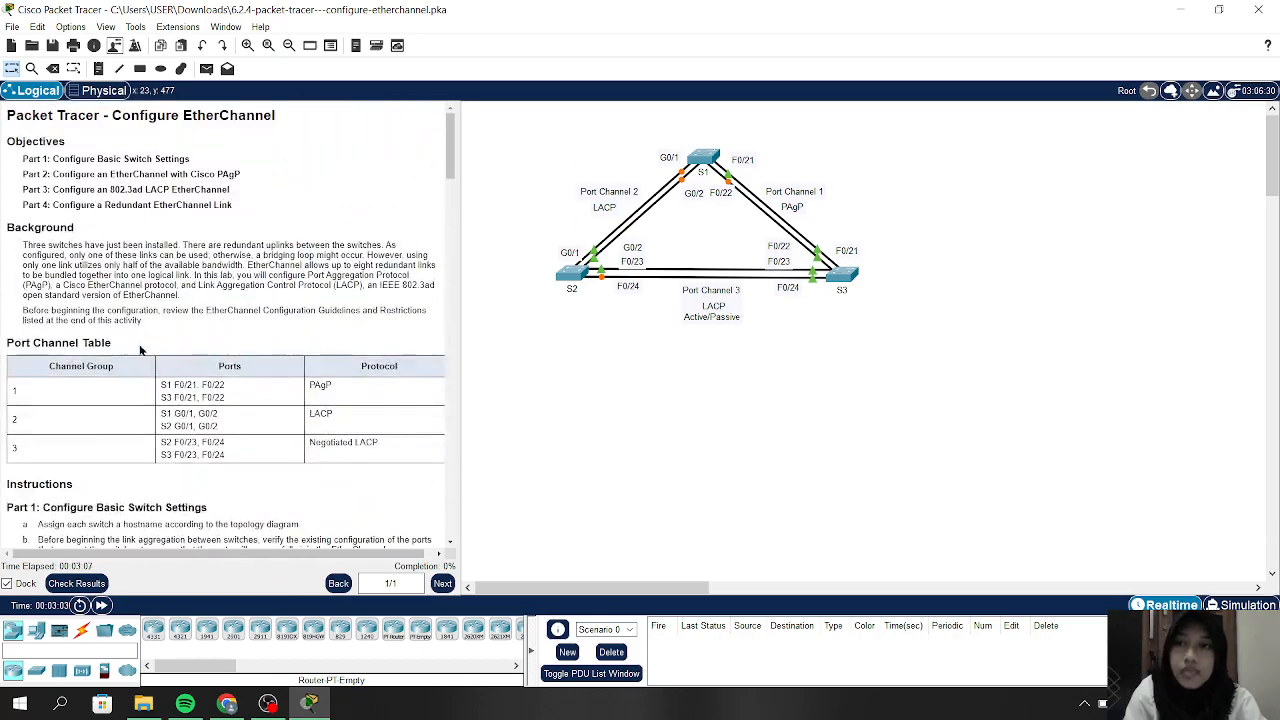
pyautogui.scroll(-20, 140, 349)
pyautogui.scroll(-3, 140, 349)
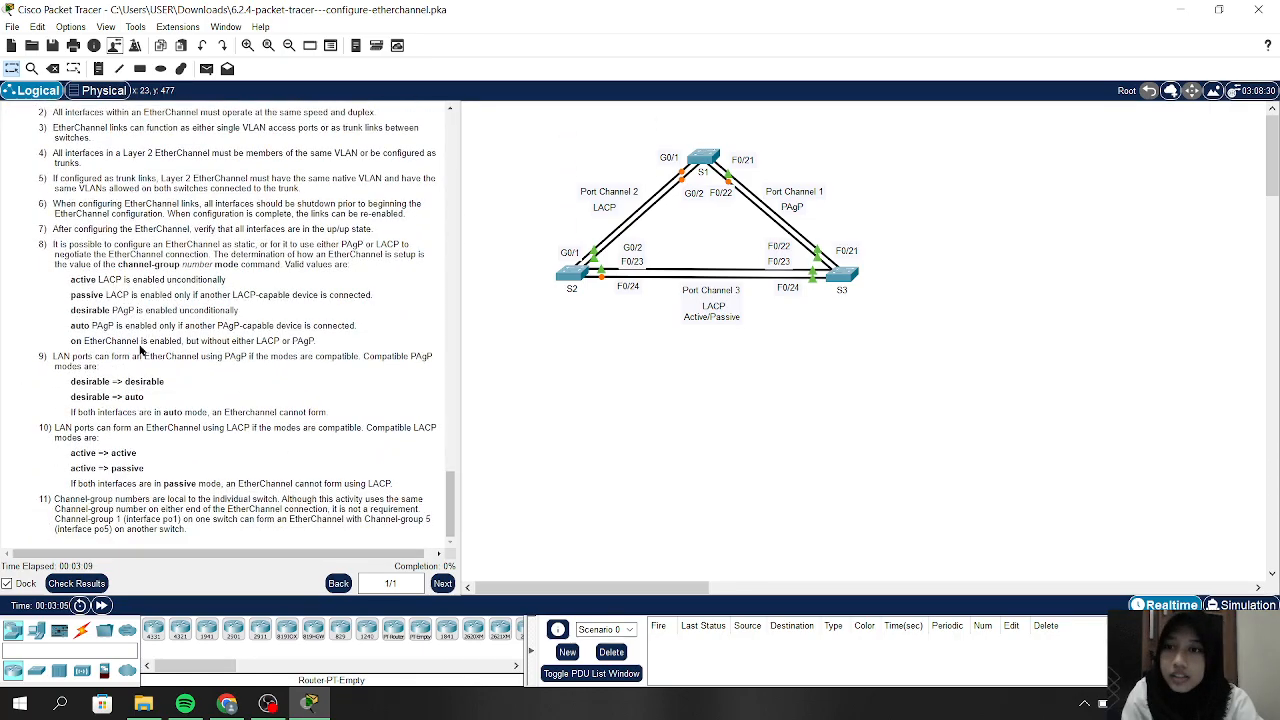
pyautogui.scroll(20, 140, 349)
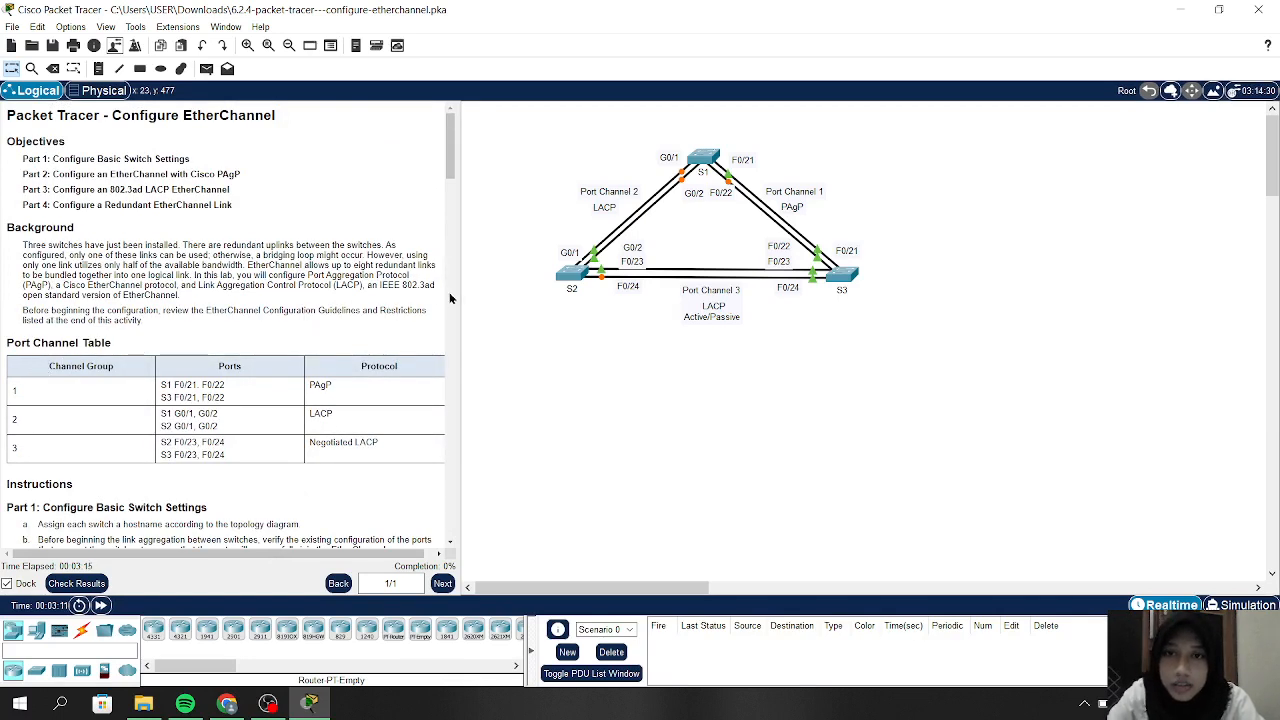
pyautogui.moveTo(456, 296); pyautogui.dragTo(500, 297)
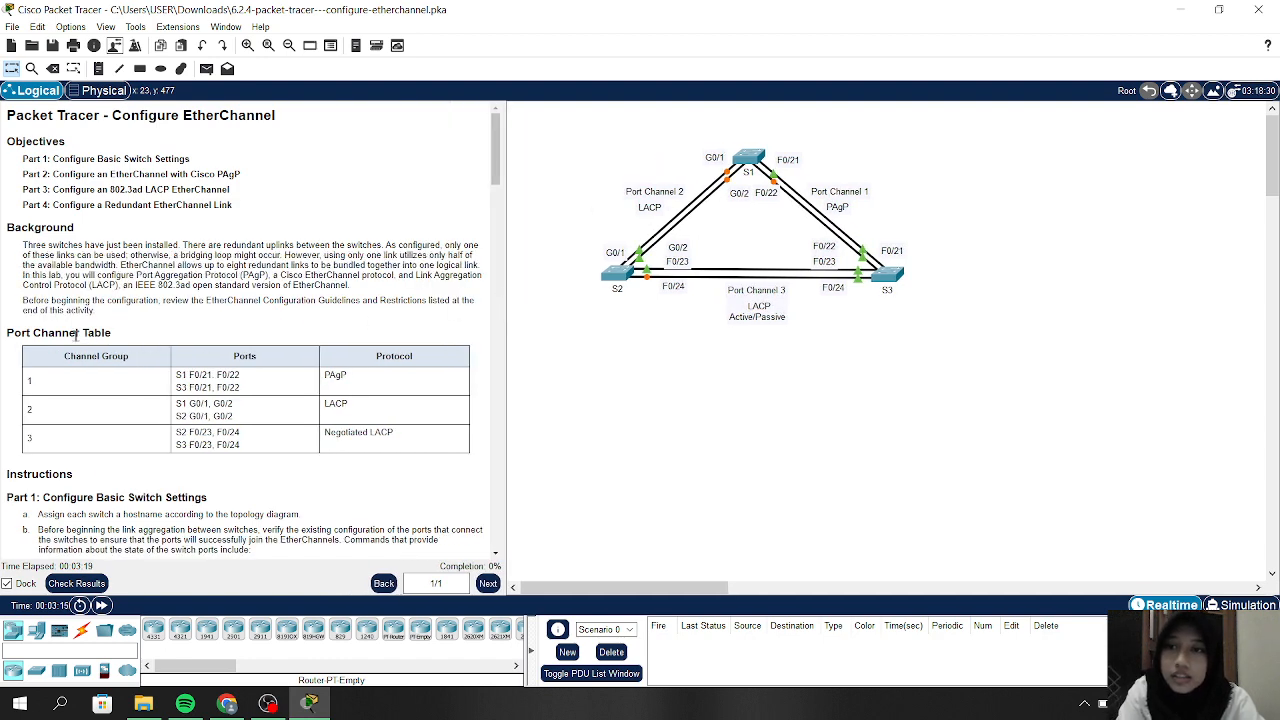
pyautogui.scroll(-3, 137, 340)
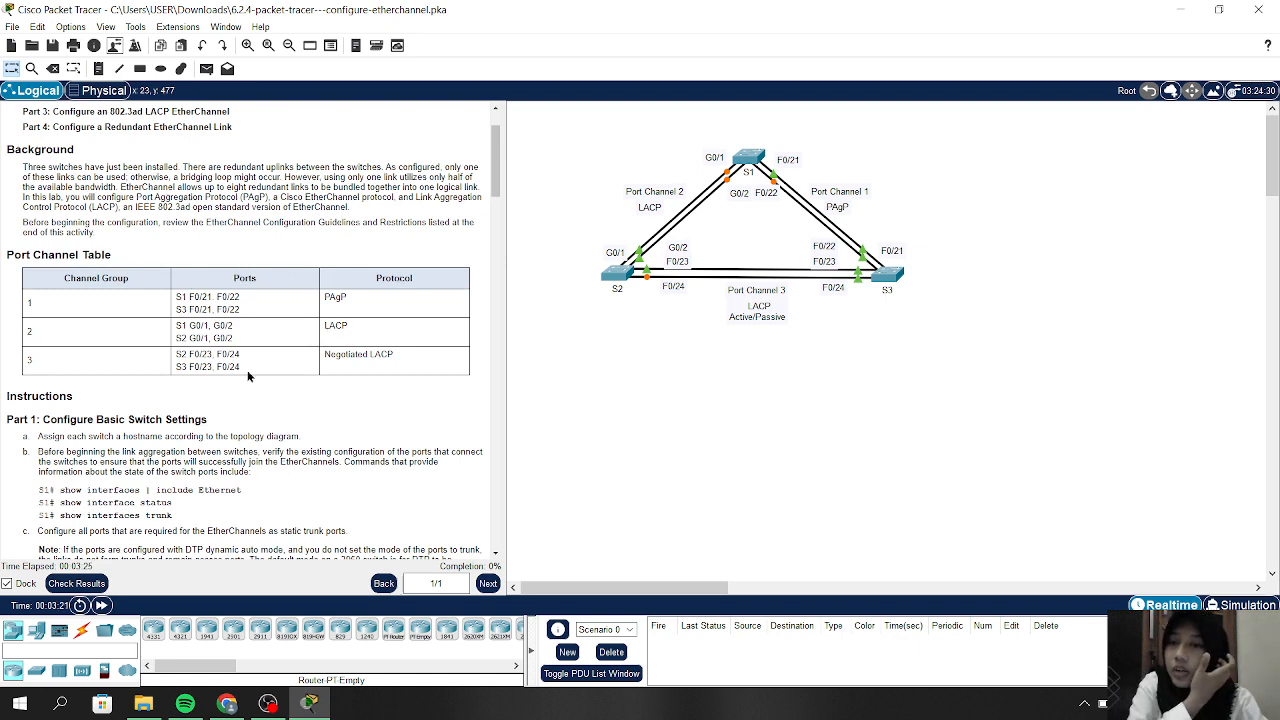
pyautogui.scroll(-4, 33, 420)
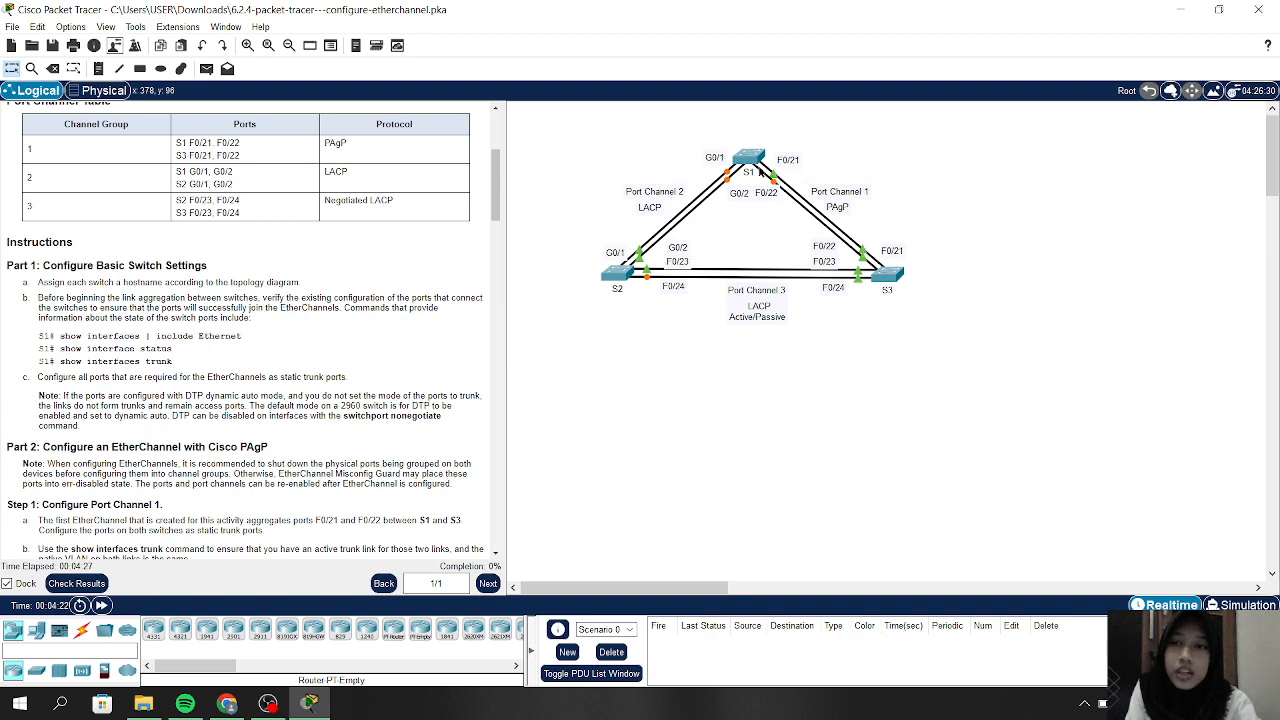
# Open switch S1's CLI and enter privileged mode with enable
pyautogui.click(752, 156)
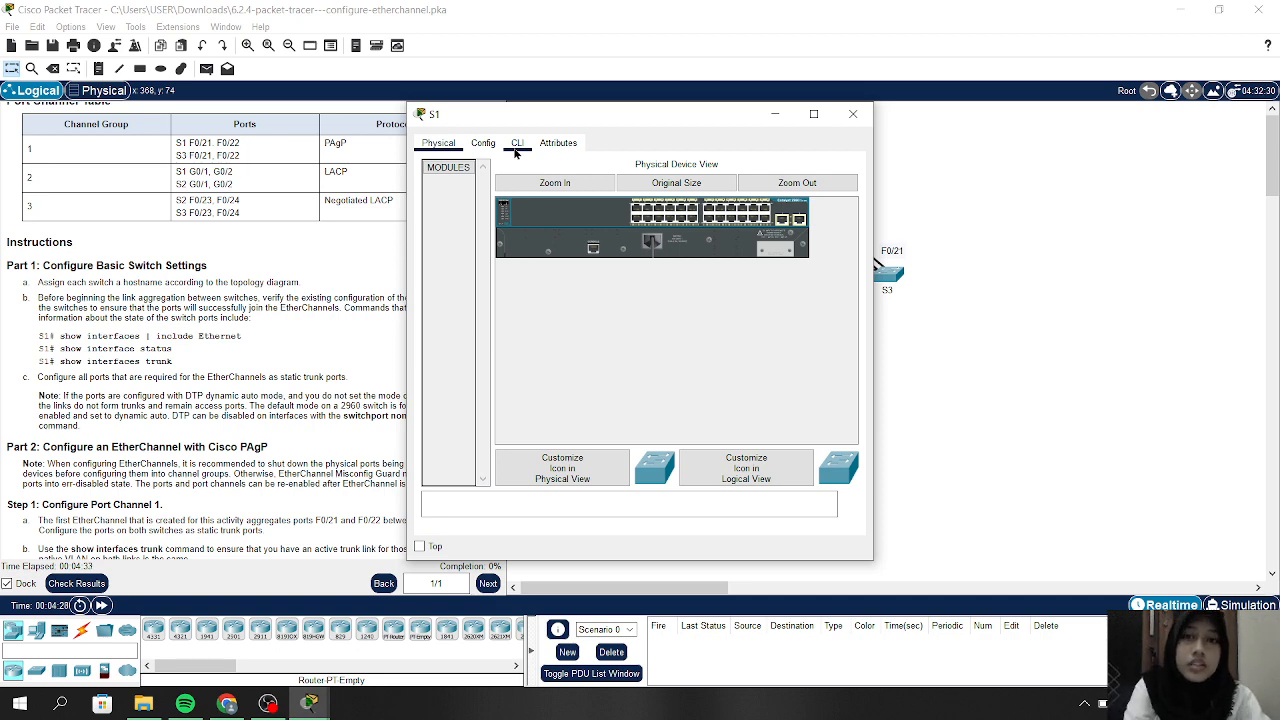
pyautogui.click(516, 145)
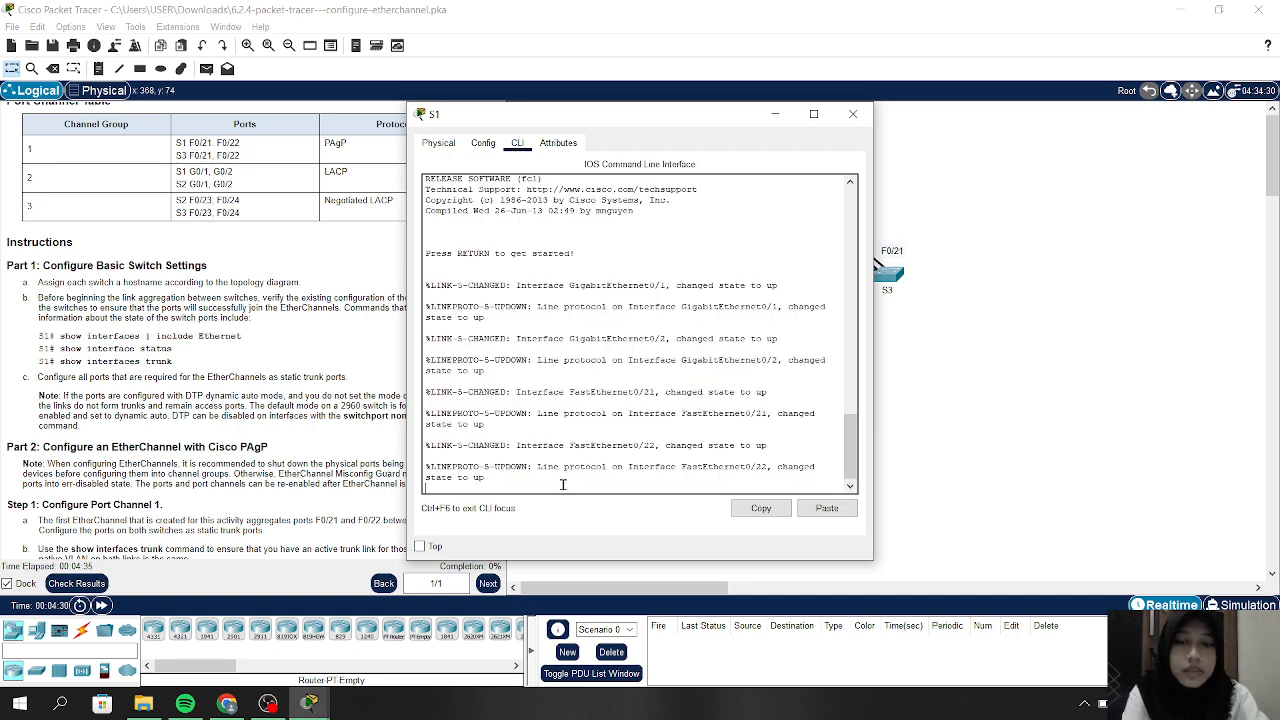
pyautogui.press('Return')
pyautogui.press('Return')
pyautogui.press('Return')
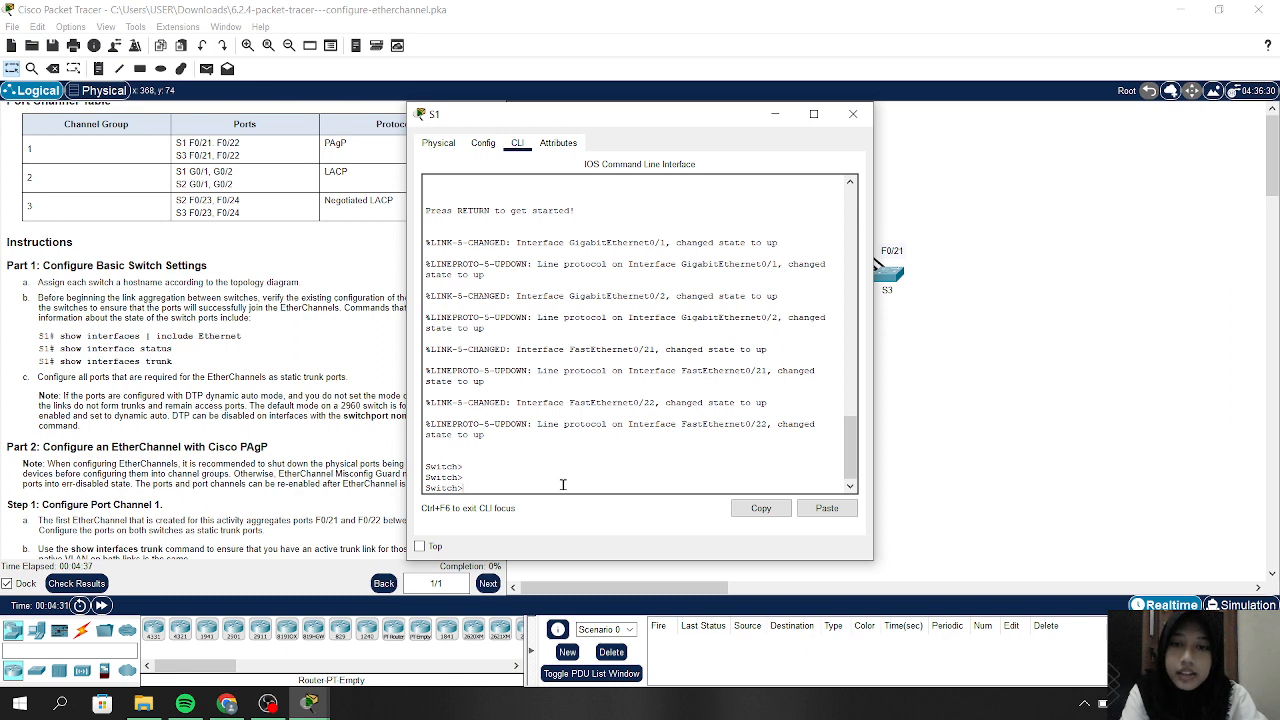
pyautogui.write('en')
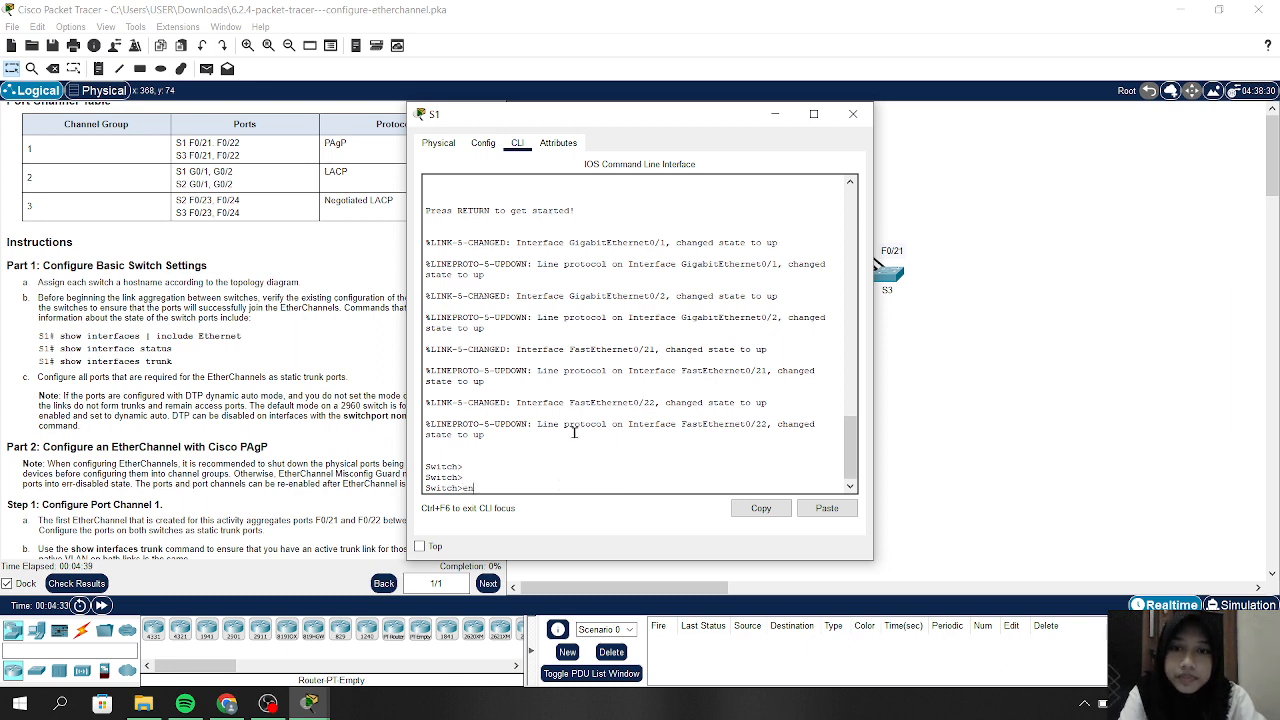
pyautogui.press('Return')
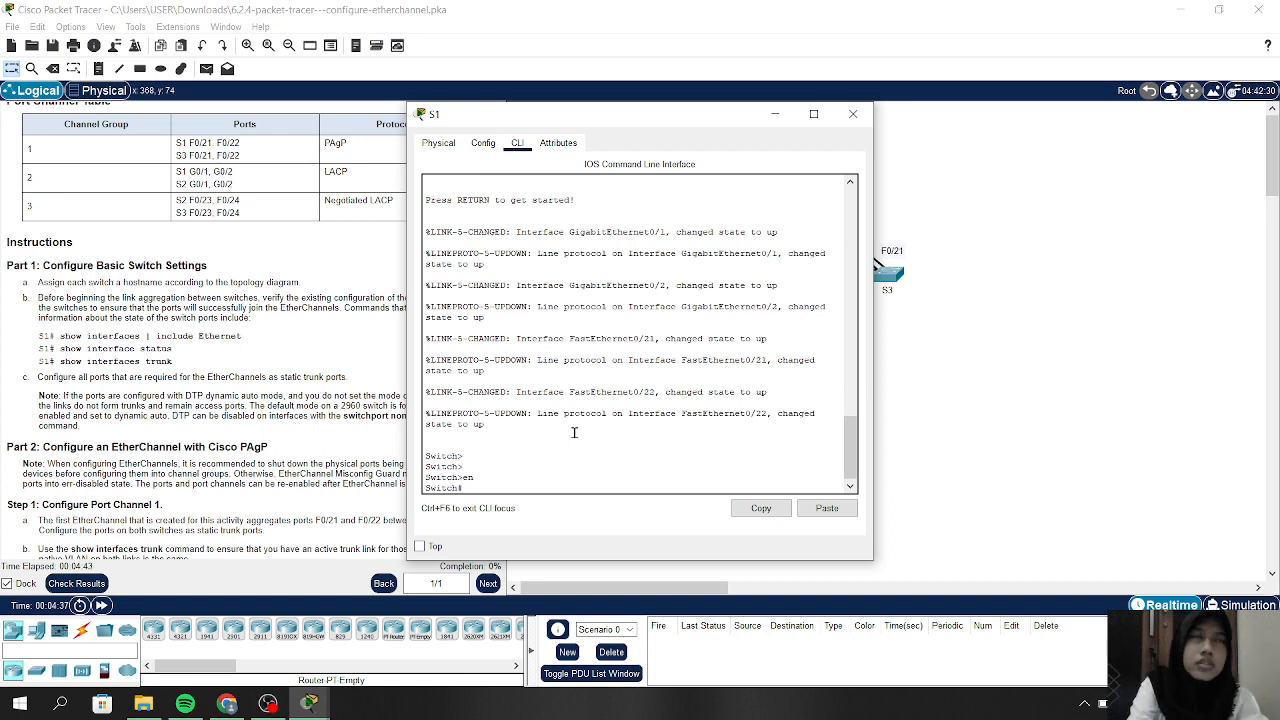
# Set the hostname to S1 in global configuration mode, then exit to privileged mode
pyautogui.write('co')
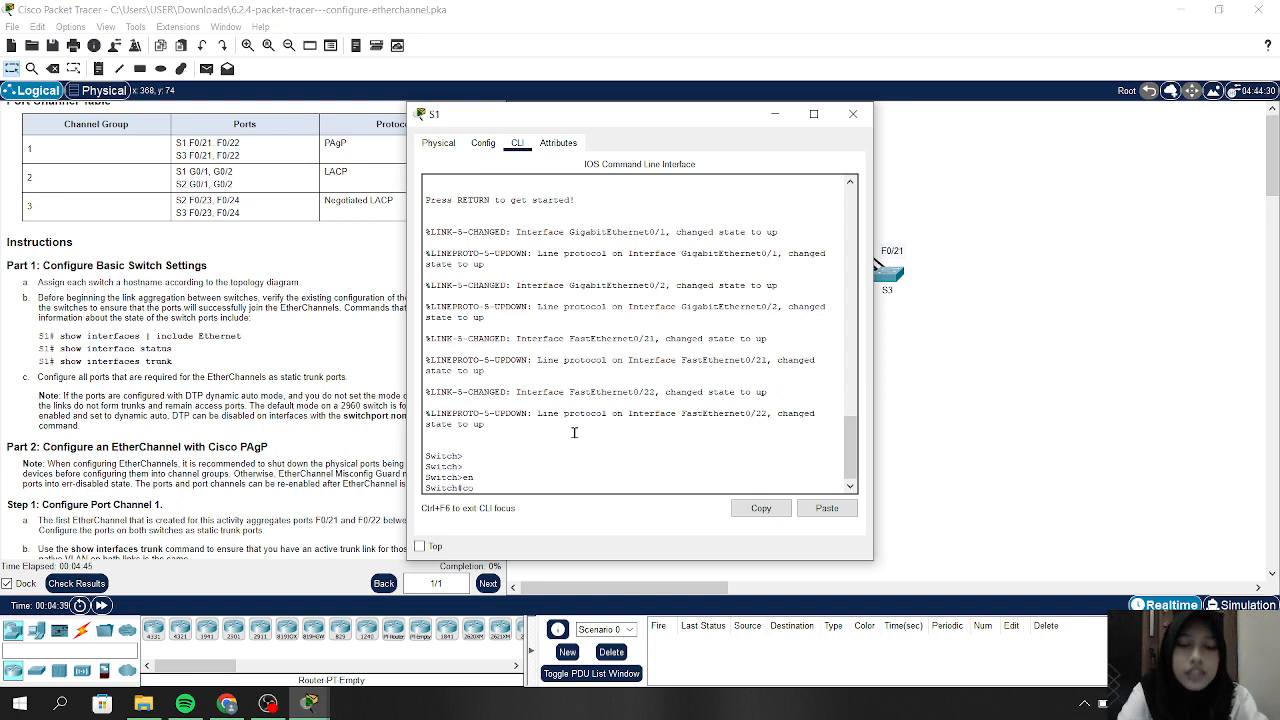
pyautogui.write('nfig t')
pyautogui.press('Return')
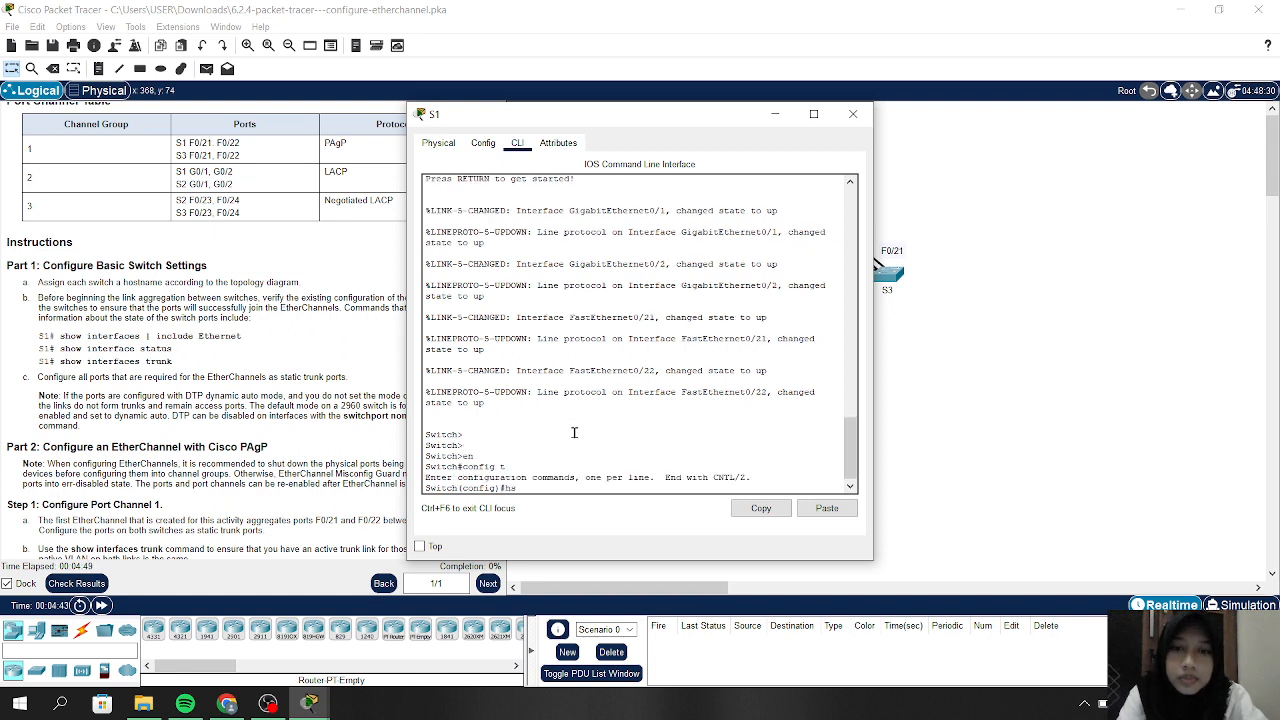
pyautogui.write('hostnam')
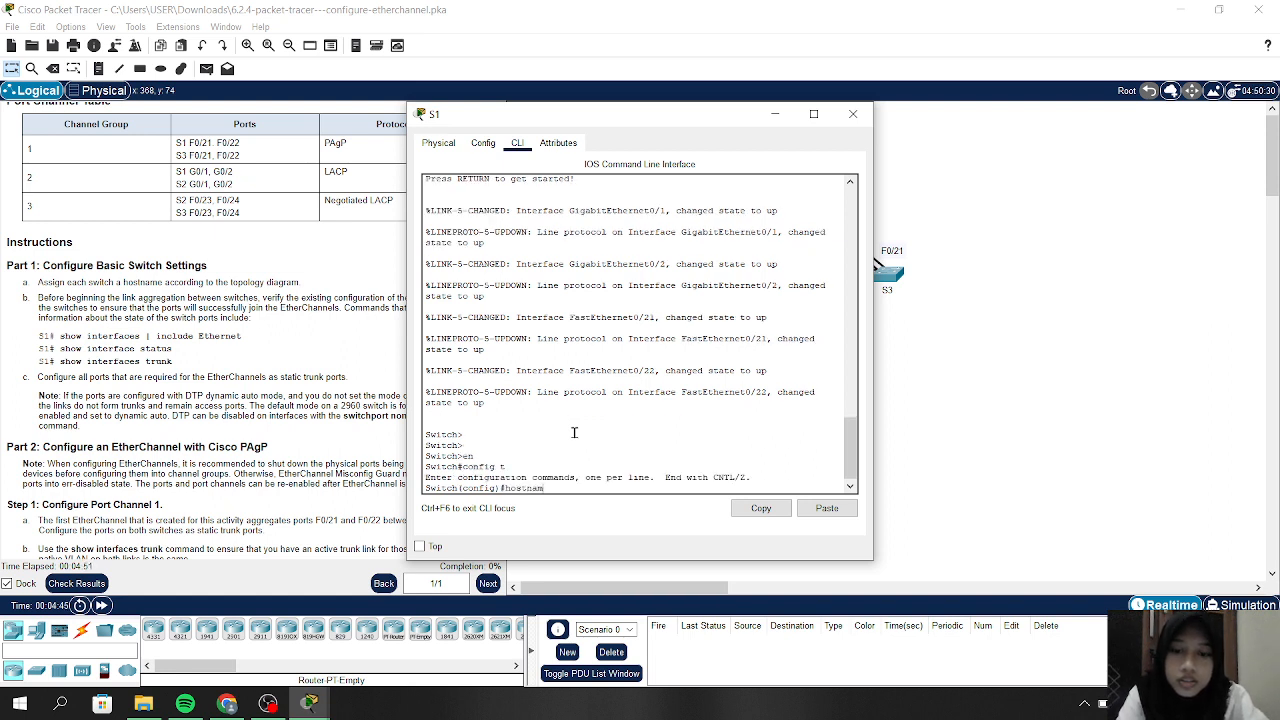
pyautogui.write('e')
pyautogui.press('capslock')
pyautogui.write('S')
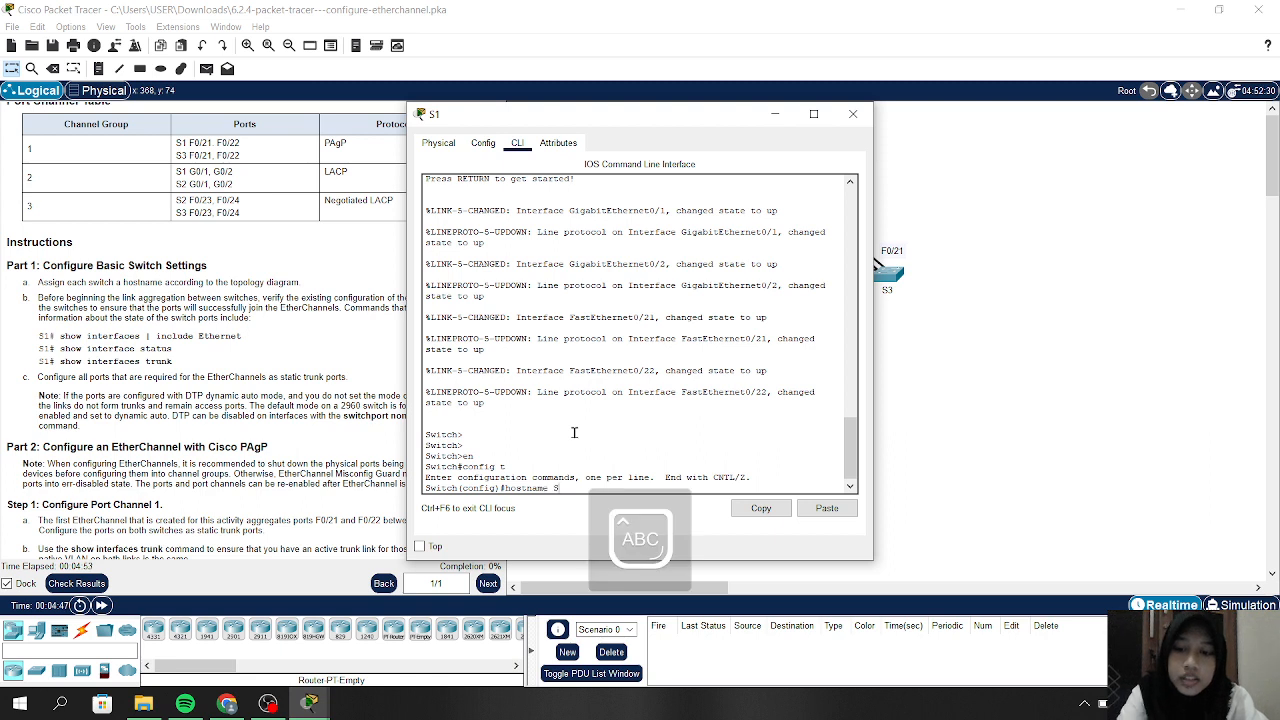
pyautogui.press('capslock')
pyautogui.write('1')
pyautogui.press('Return')
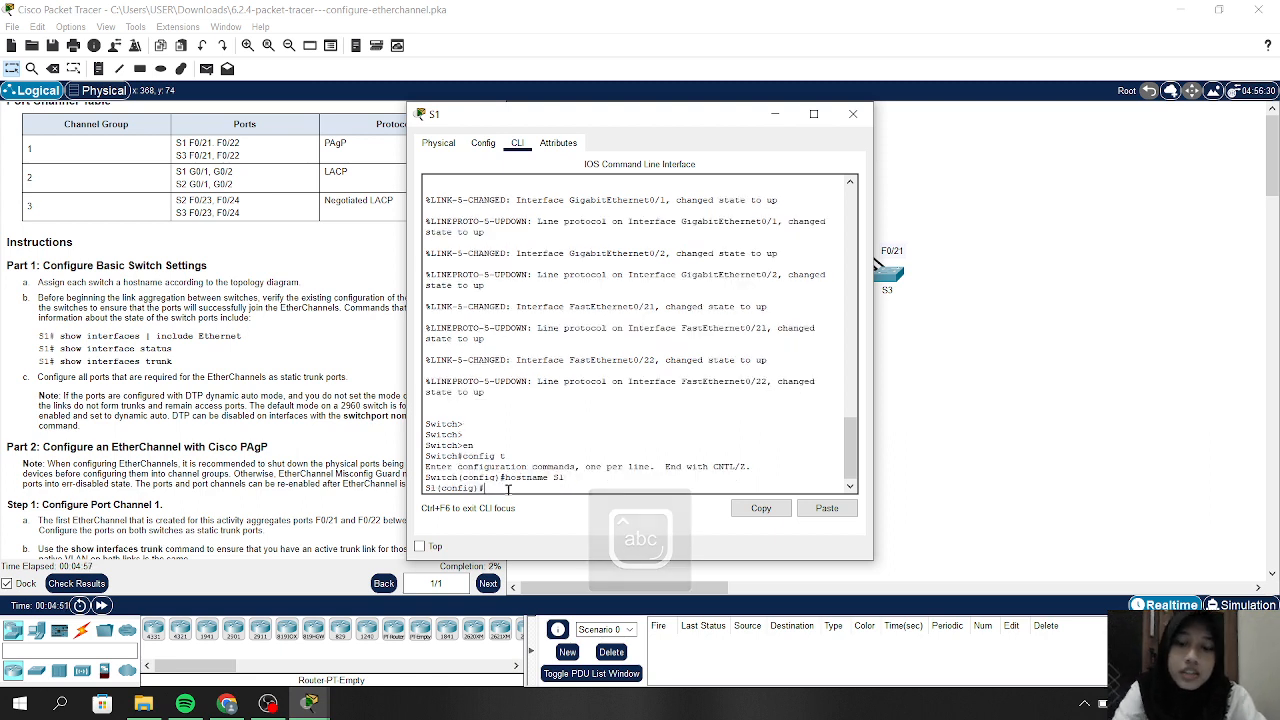
pyautogui.write('ex')
pyautogui.press('Return')
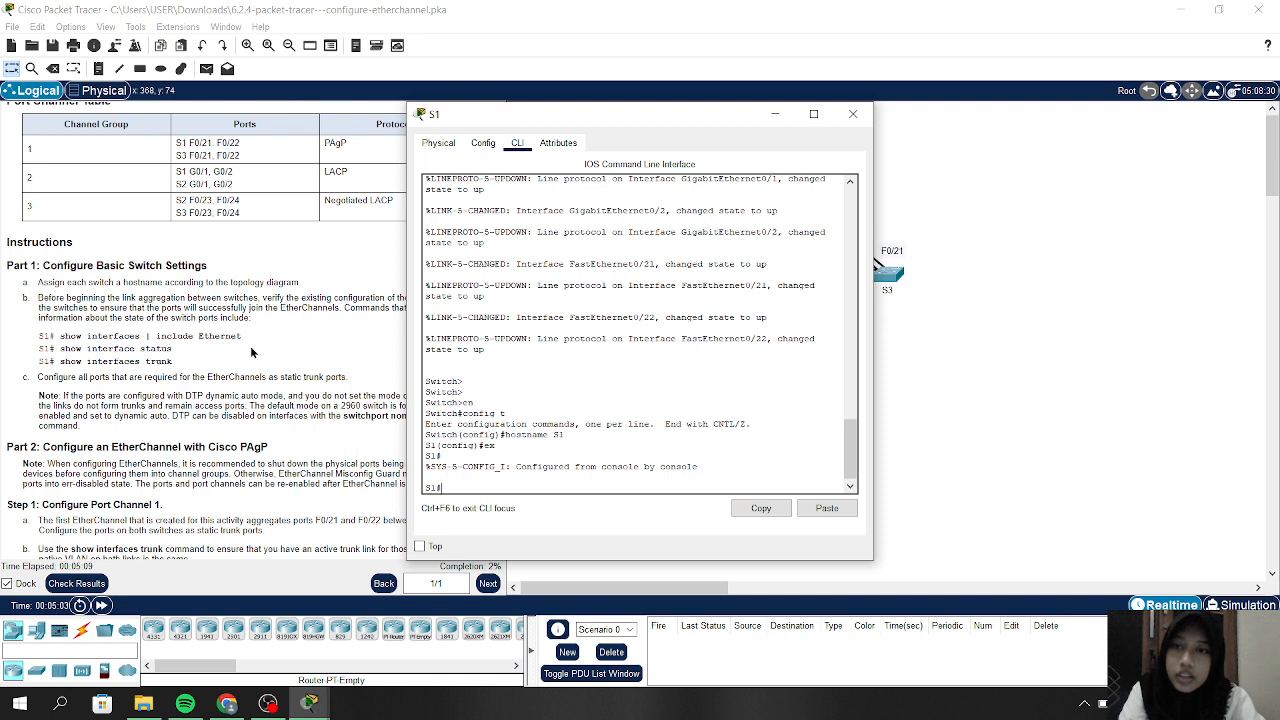
# Run show interface | include Ethernet on S1, showing Fa0/21, Fa0/22, Gi0/1 and Gi0/2 up
pyautogui.click(473, 480)
pyautogui.write('sh')
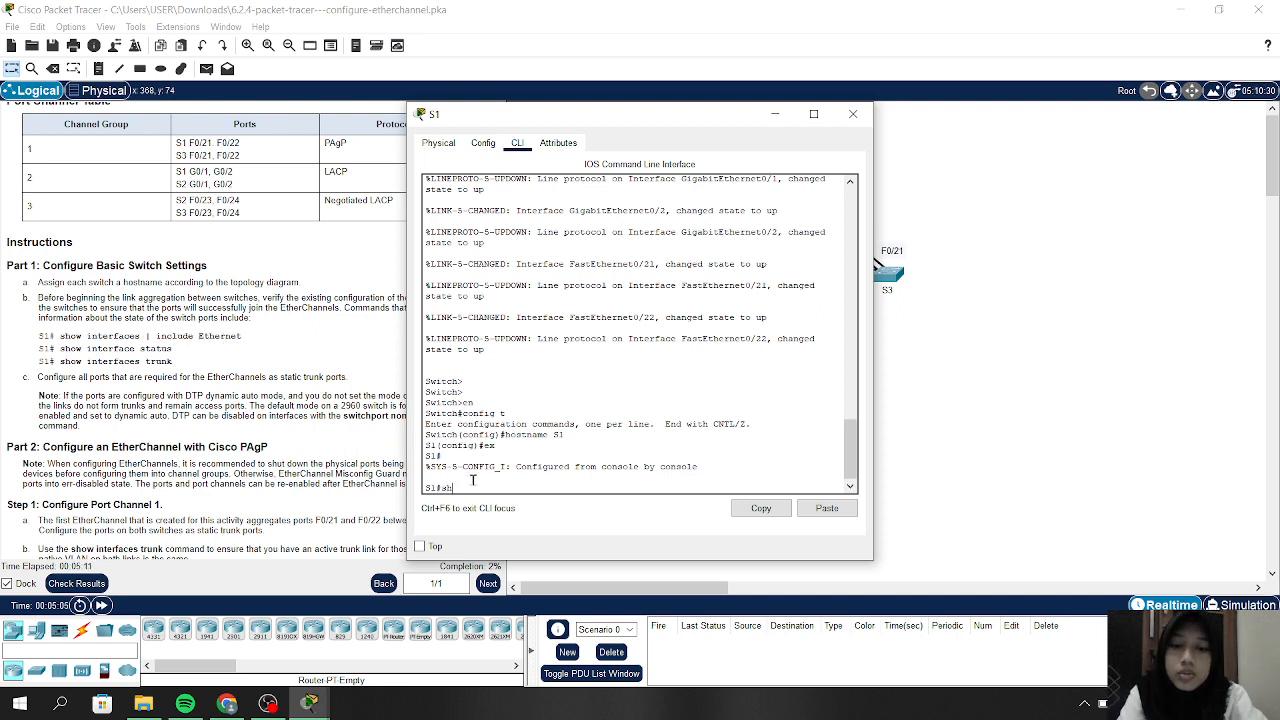
pyautogui.write('ow interfa')
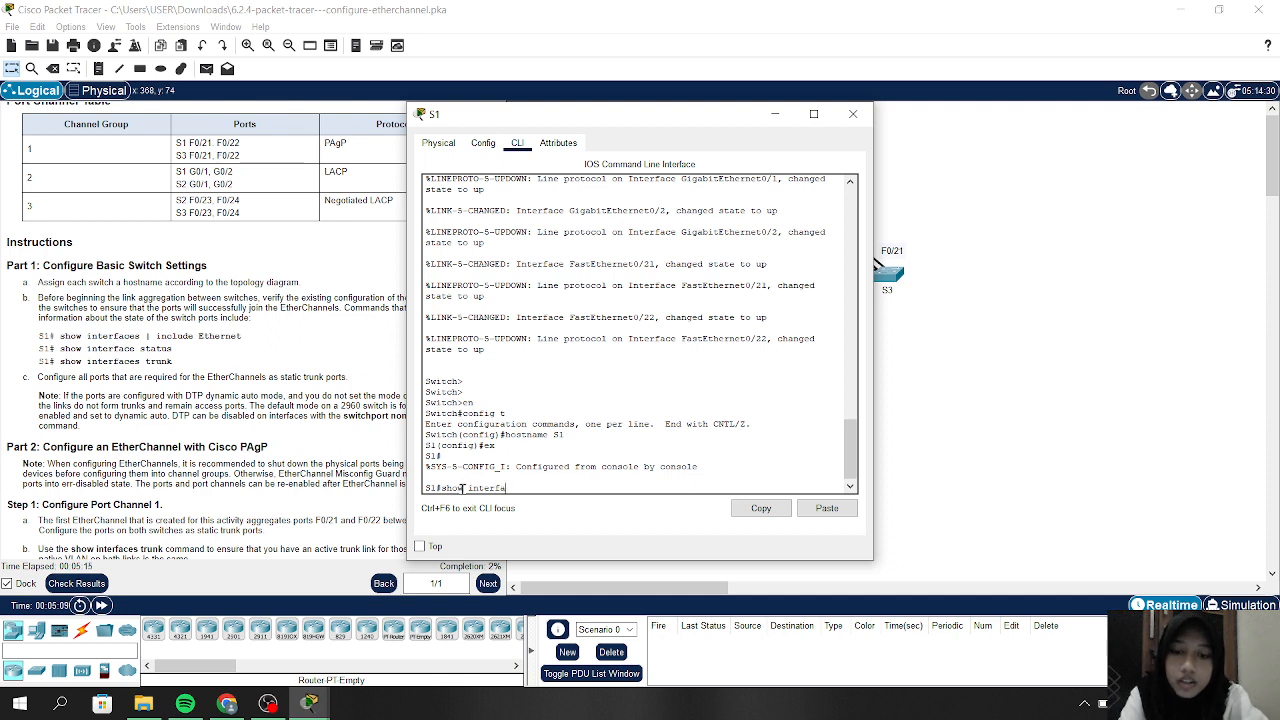
pyautogui.write('ce |')
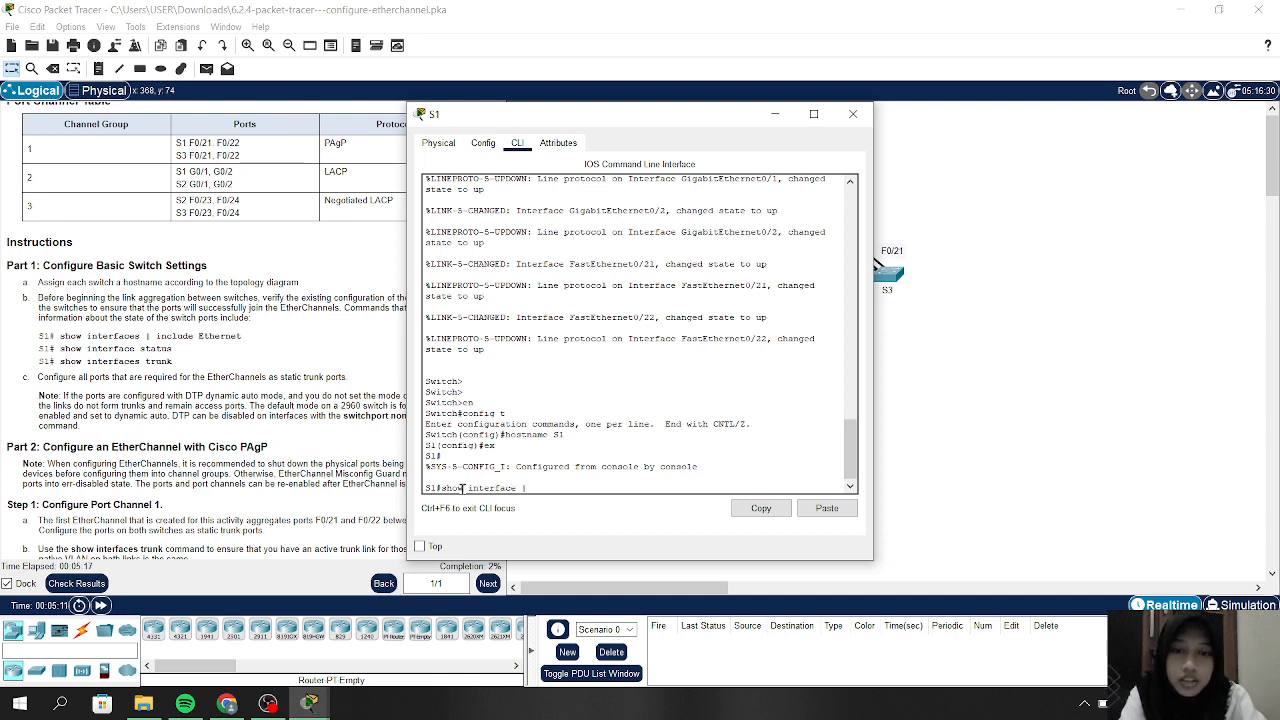
pyautogui.write(' include')
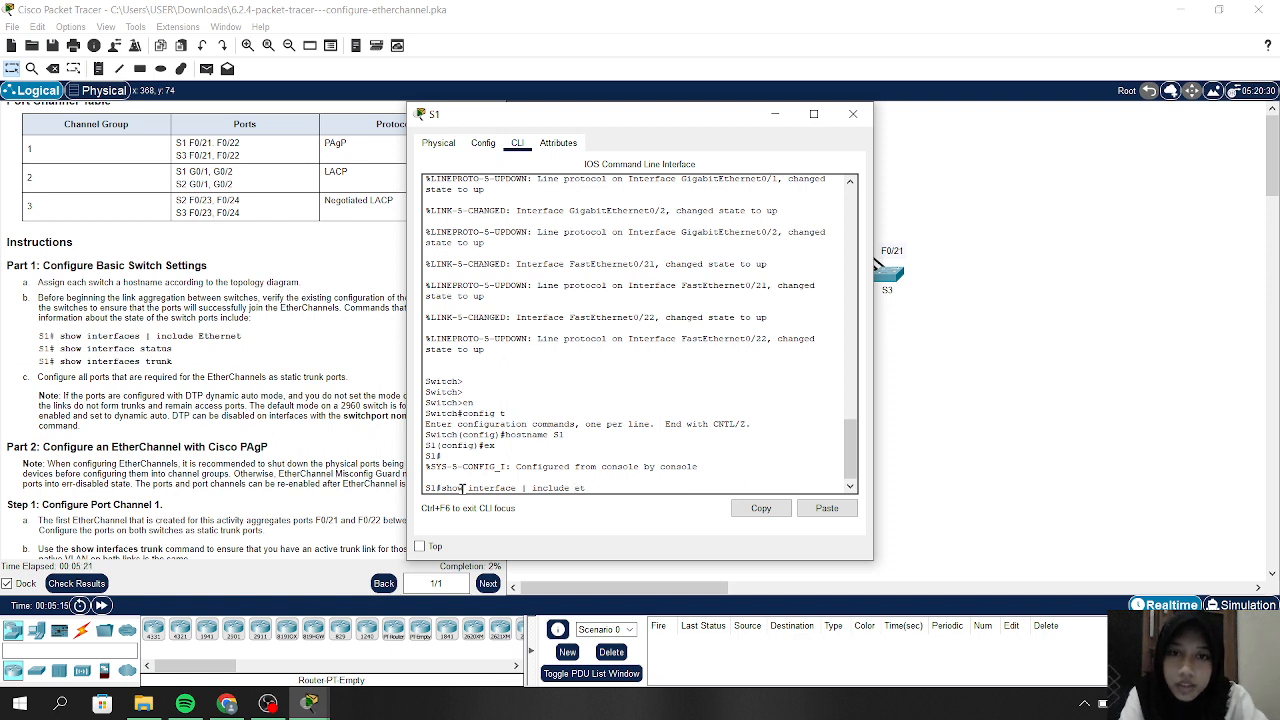
pyautogui.write(' Ethe')
pyautogui.press('BackSpace')
pyautogui.press('capslock')
pyautogui.write('E')
pyautogui.press('capslock')
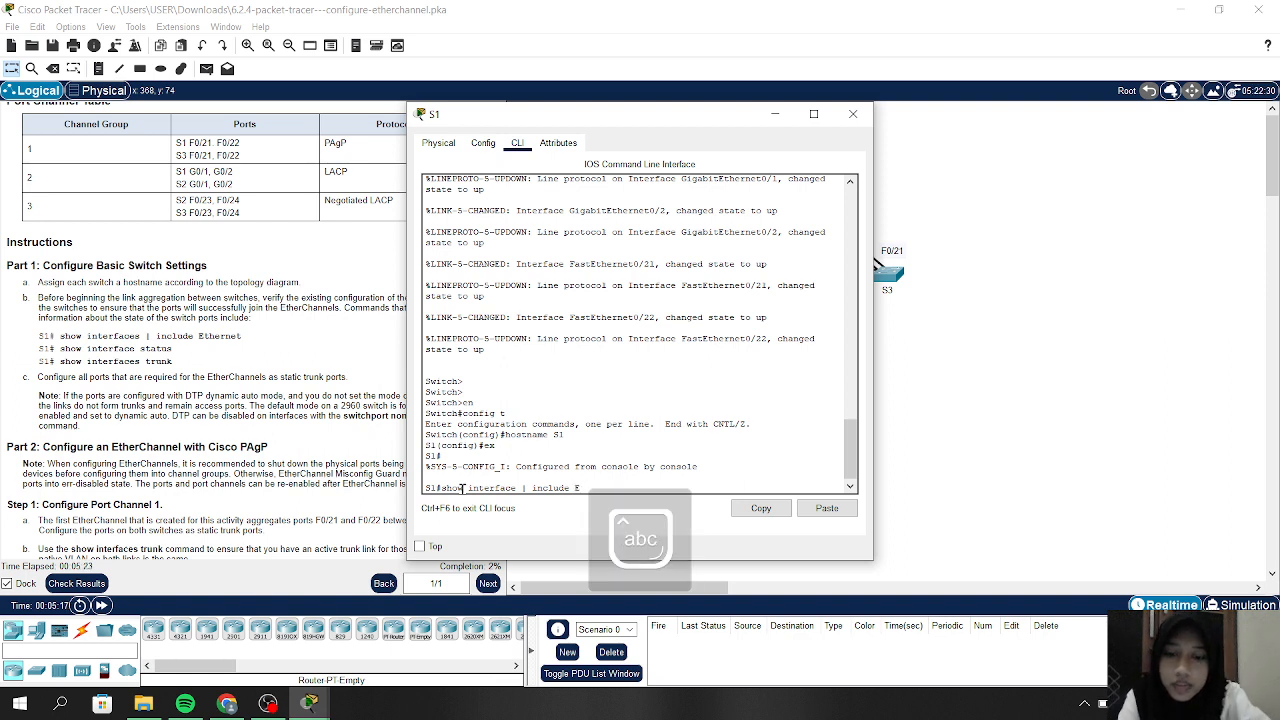
pyautogui.write('therne')
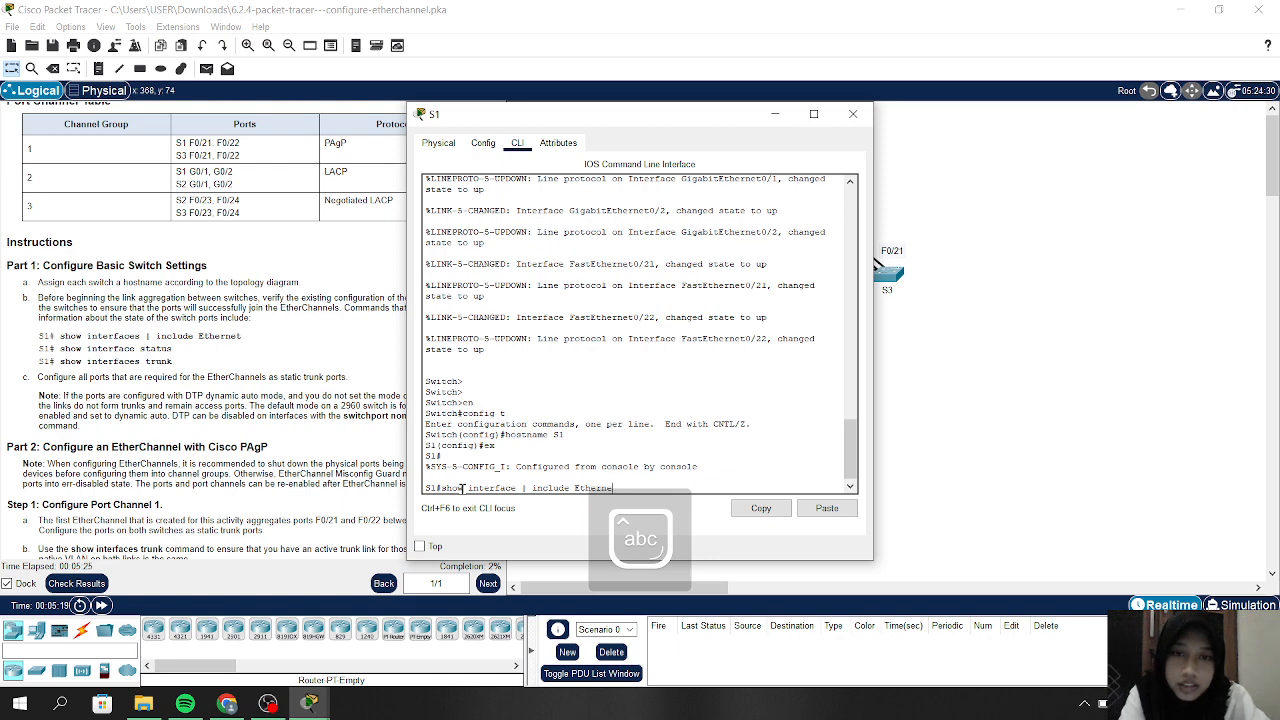
pyautogui.write('t')
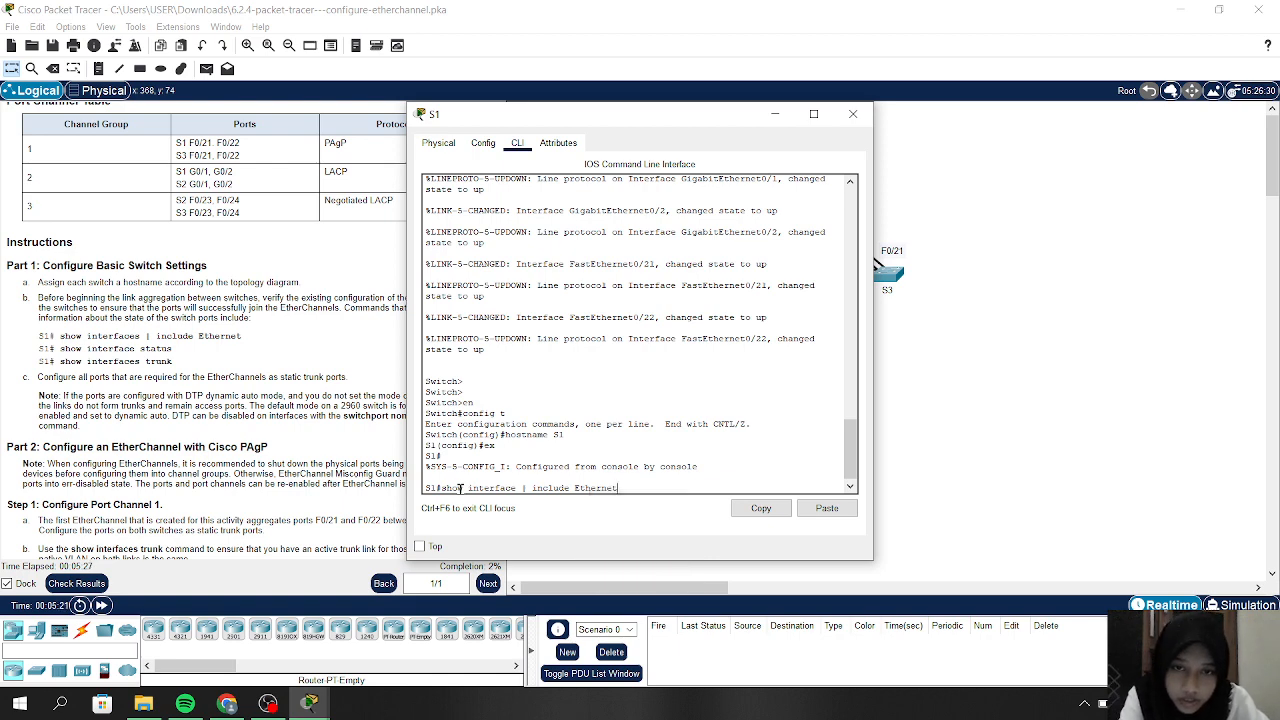
pyautogui.press('Return')
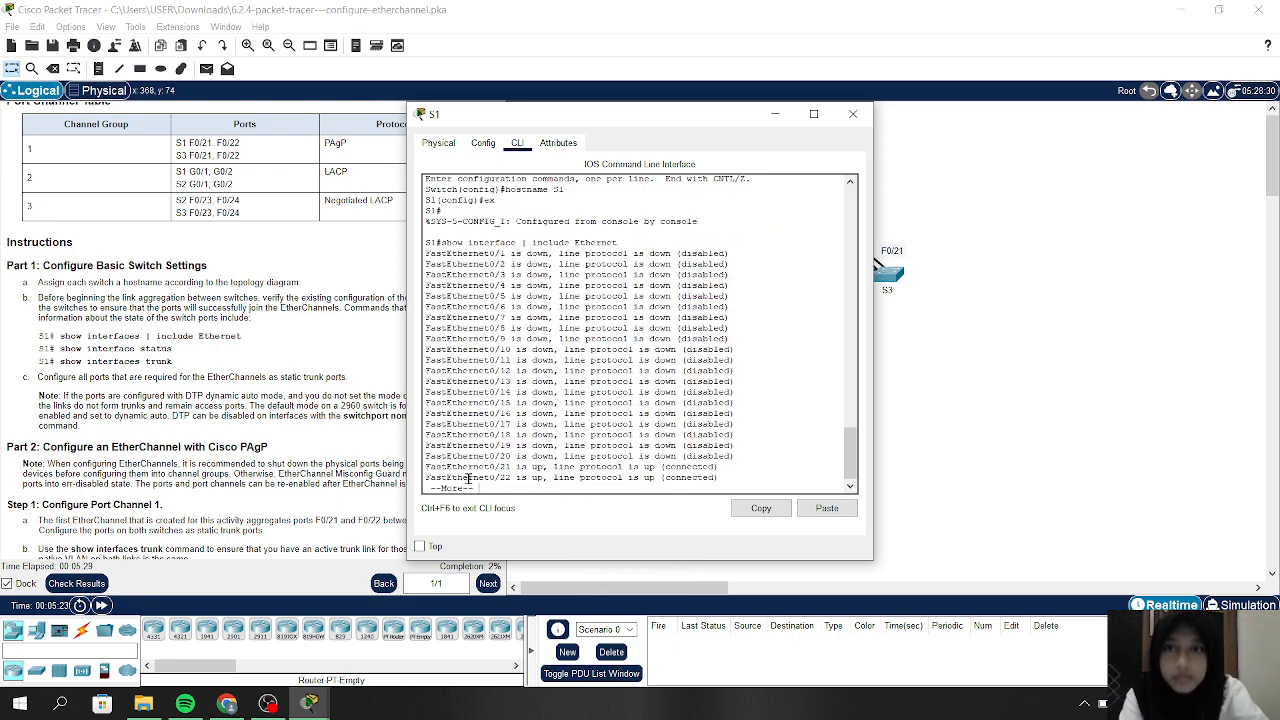
pyautogui.press('Return')
pyautogui.press('Return')
pyautogui.press('Return')
pyautogui.press('Return')
pyautogui.press('Return')
pyautogui.press('Return')
pyautogui.press('Return')
pyautogui.press('Return')
pyautogui.press('Return')
pyautogui.press('Return')
pyautogui.press('Return')
pyautogui.press('Return')
pyautogui.press('Return')
pyautogui.press('Return')
pyautogui.press('Return')
pyautogui.press('Return')
pyautogui.press('Return')
pyautogui.press('Return')
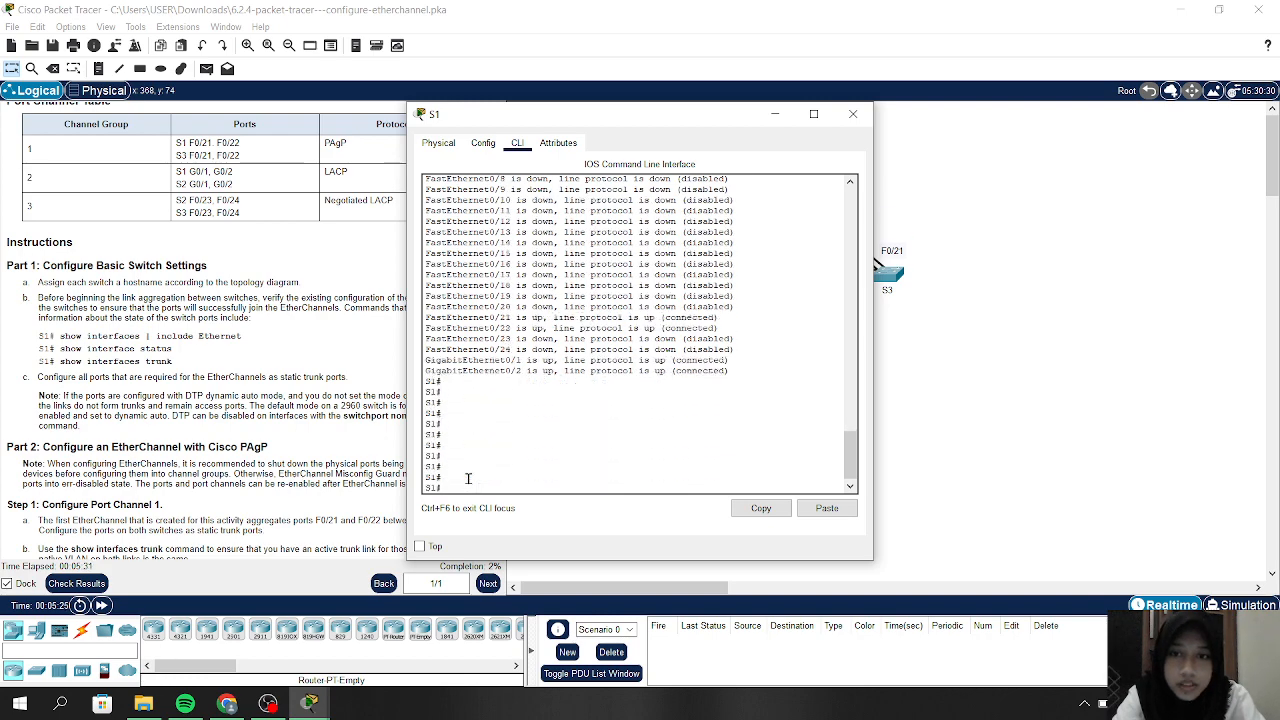
pyautogui.scroll(5, 590, 302)
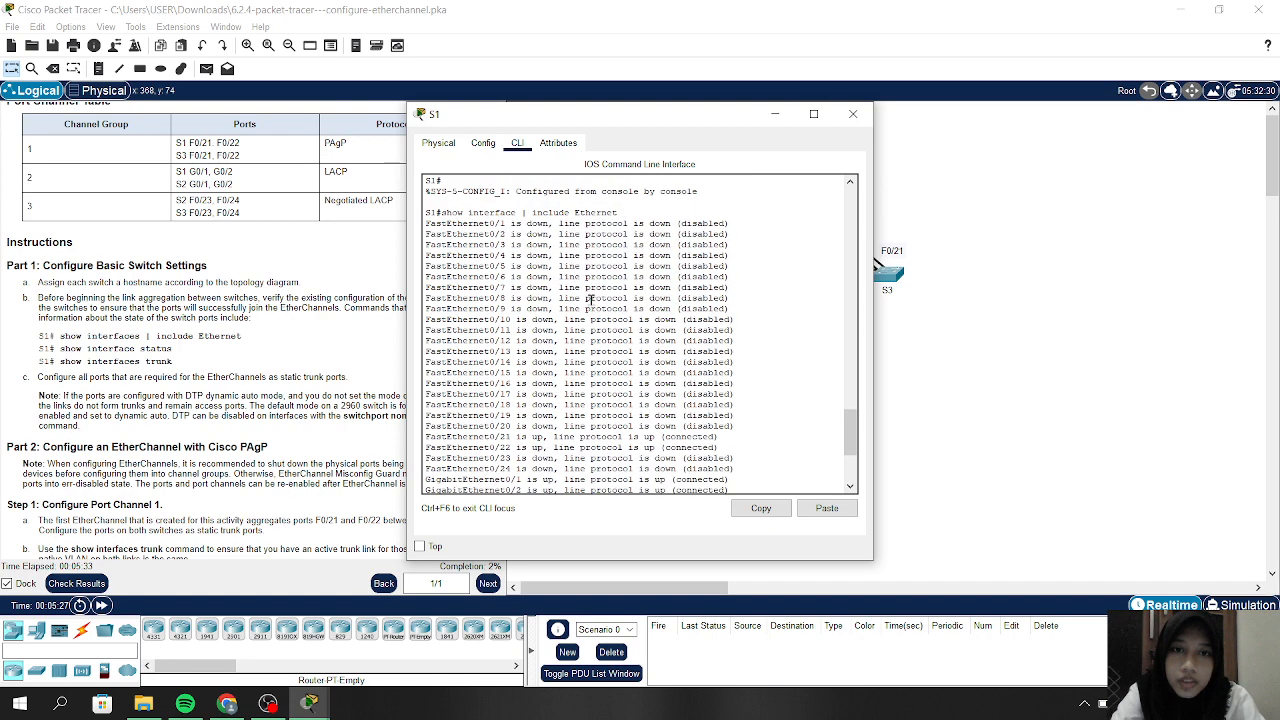
pyautogui.scroll(-1, 590, 302)
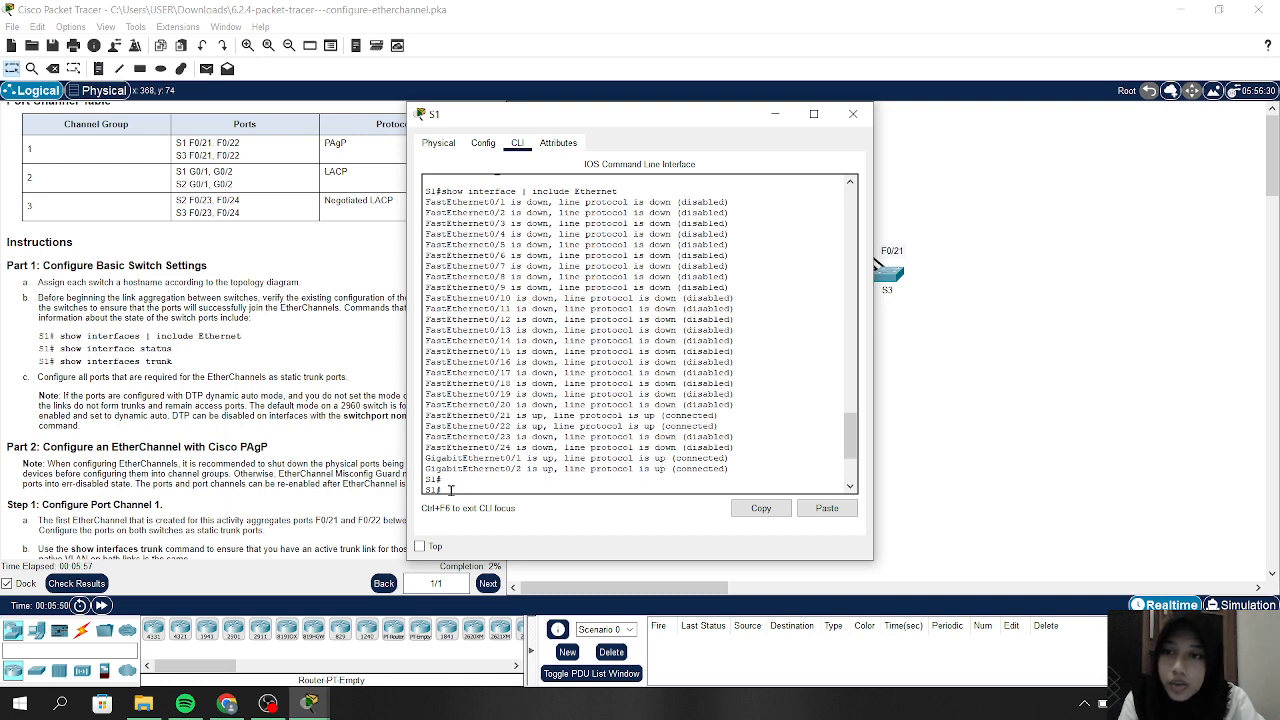
pyautogui.press('Return')
pyautogui.press('Return')
pyautogui.press('Return')
pyautogui.press('Return')
pyautogui.press('Return')
pyautogui.press('Return')
pyautogui.press('Return')
pyautogui.press('Return')
pyautogui.press('Return')
pyautogui.press('Return')
pyautogui.press('Return')
pyautogui.press('Return')
pyautogui.press('Return')
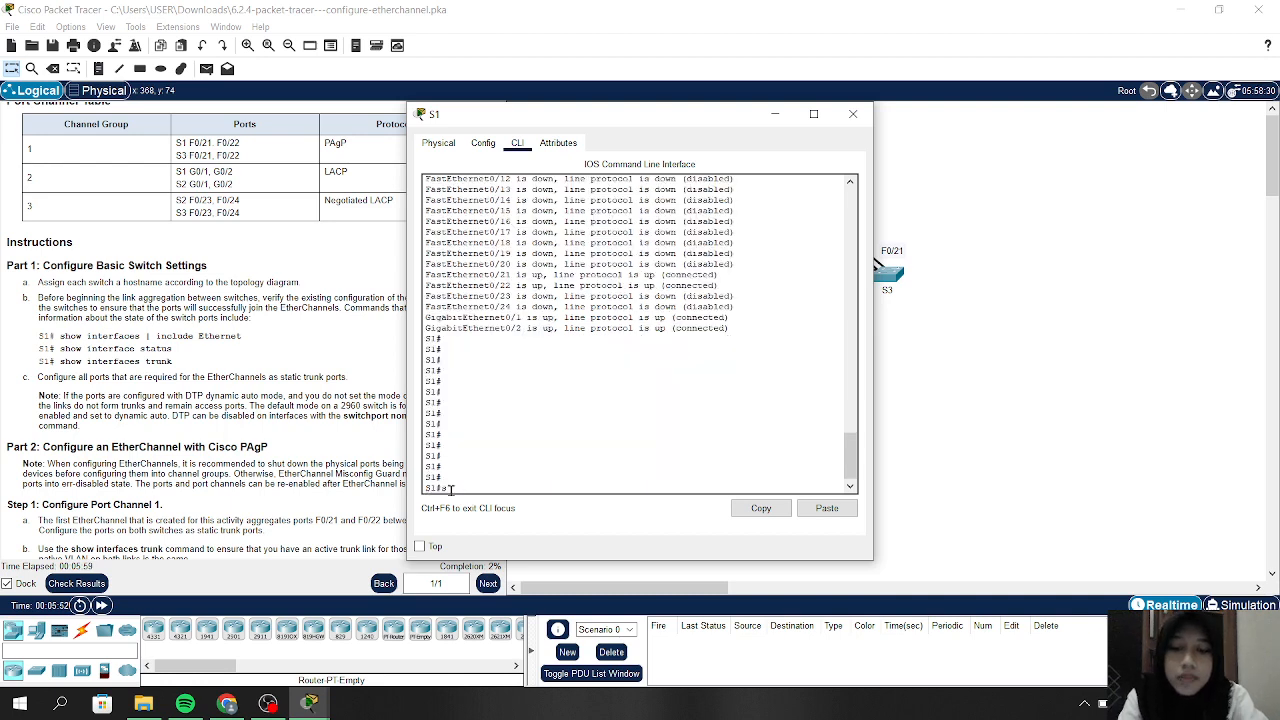
# Run show interface status on S1 and review the table of connected and notconnect ports
pyautogui.write('show')
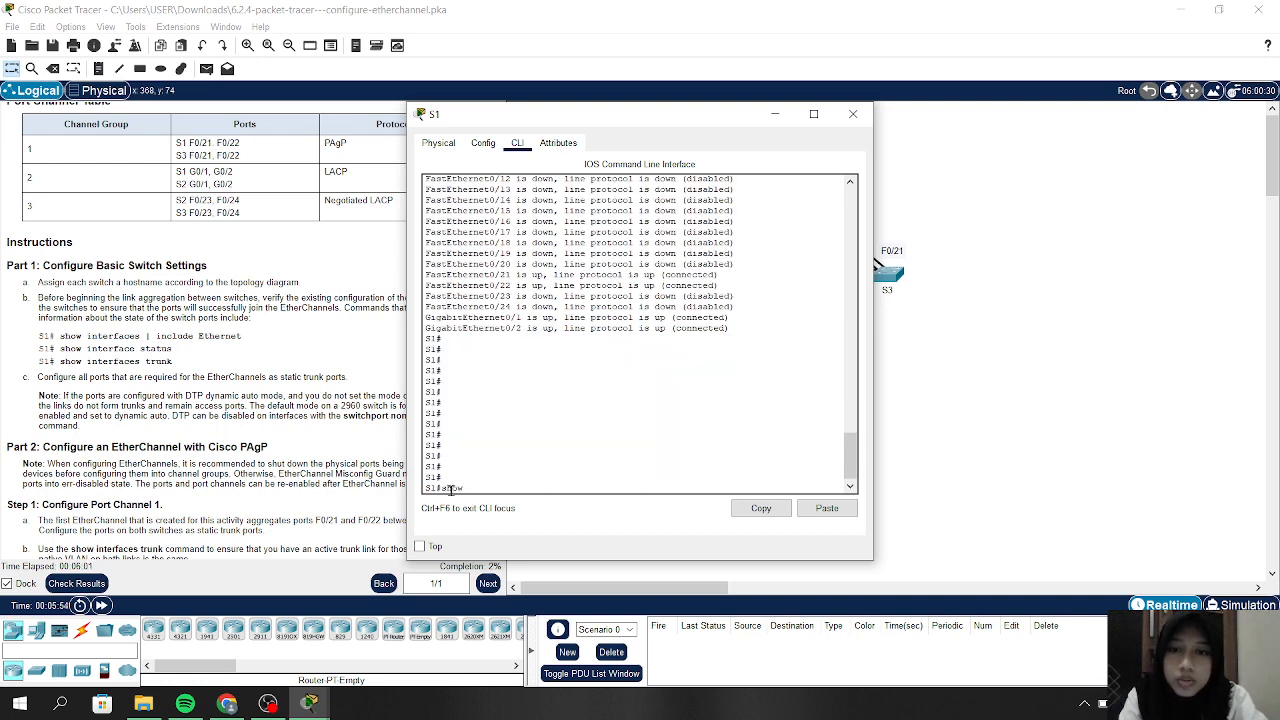
pyautogui.write(' i')
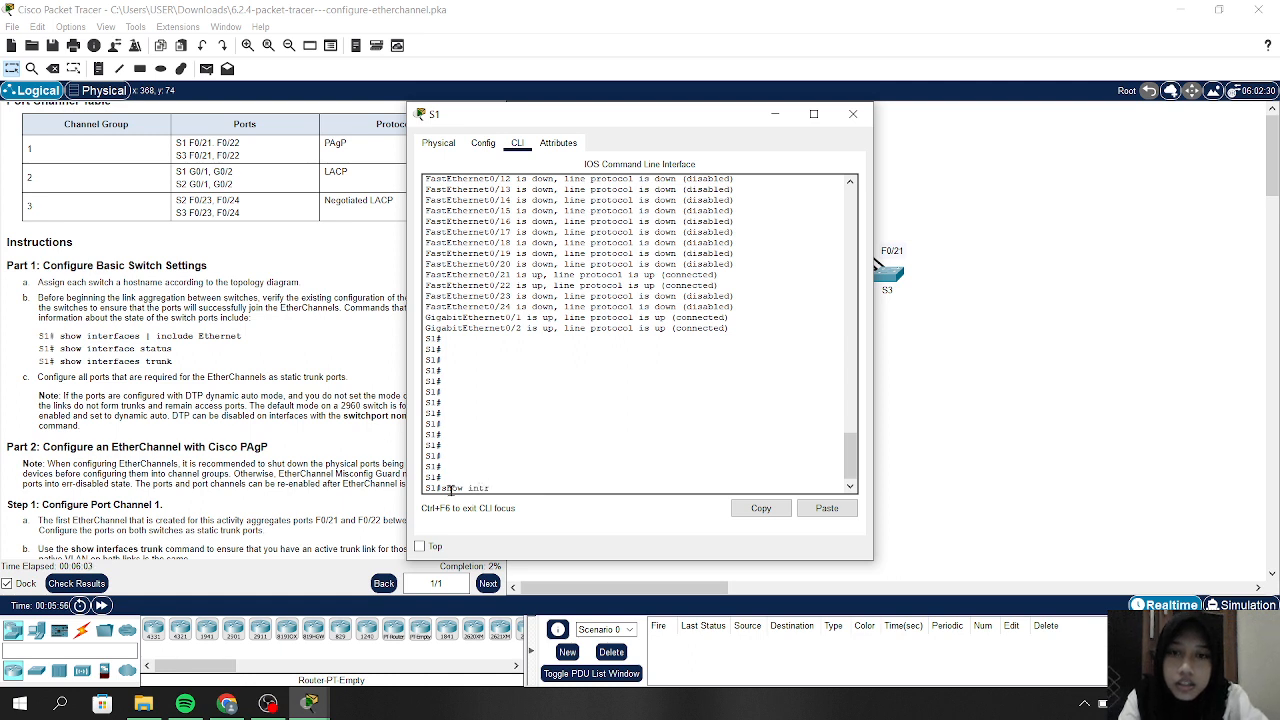
pyautogui.write('nte')
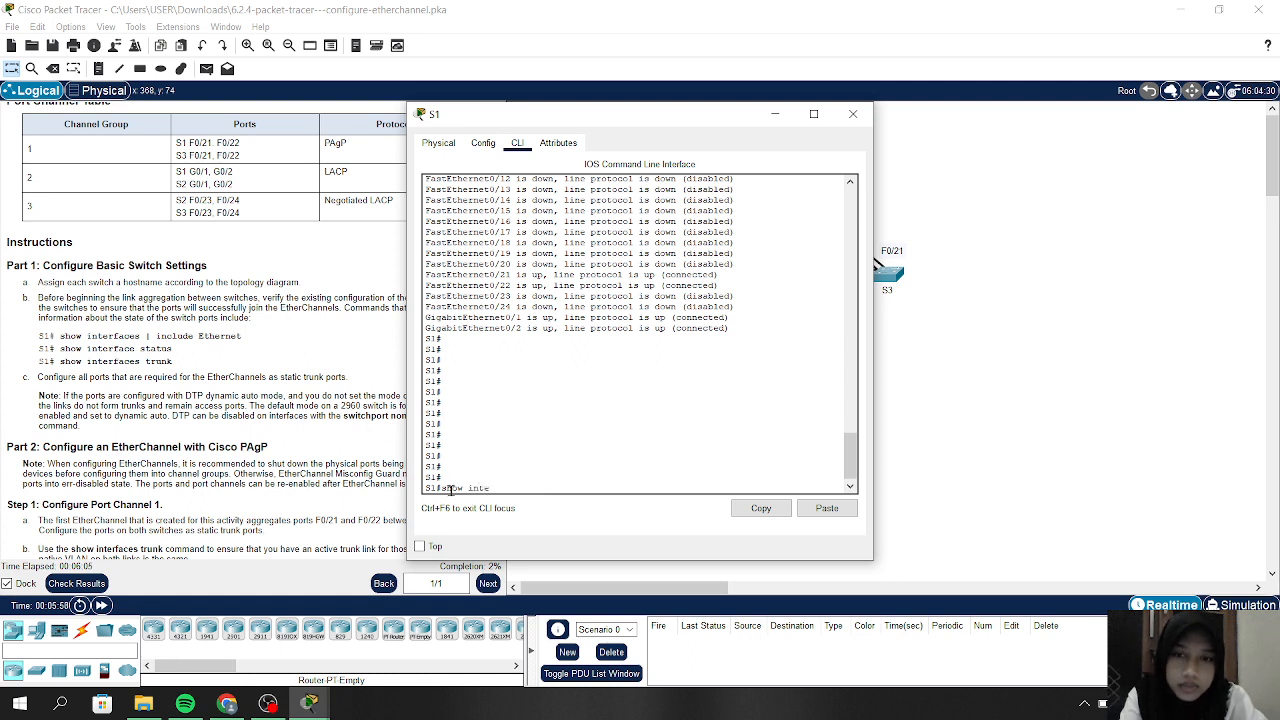
pyautogui.write('rface ')
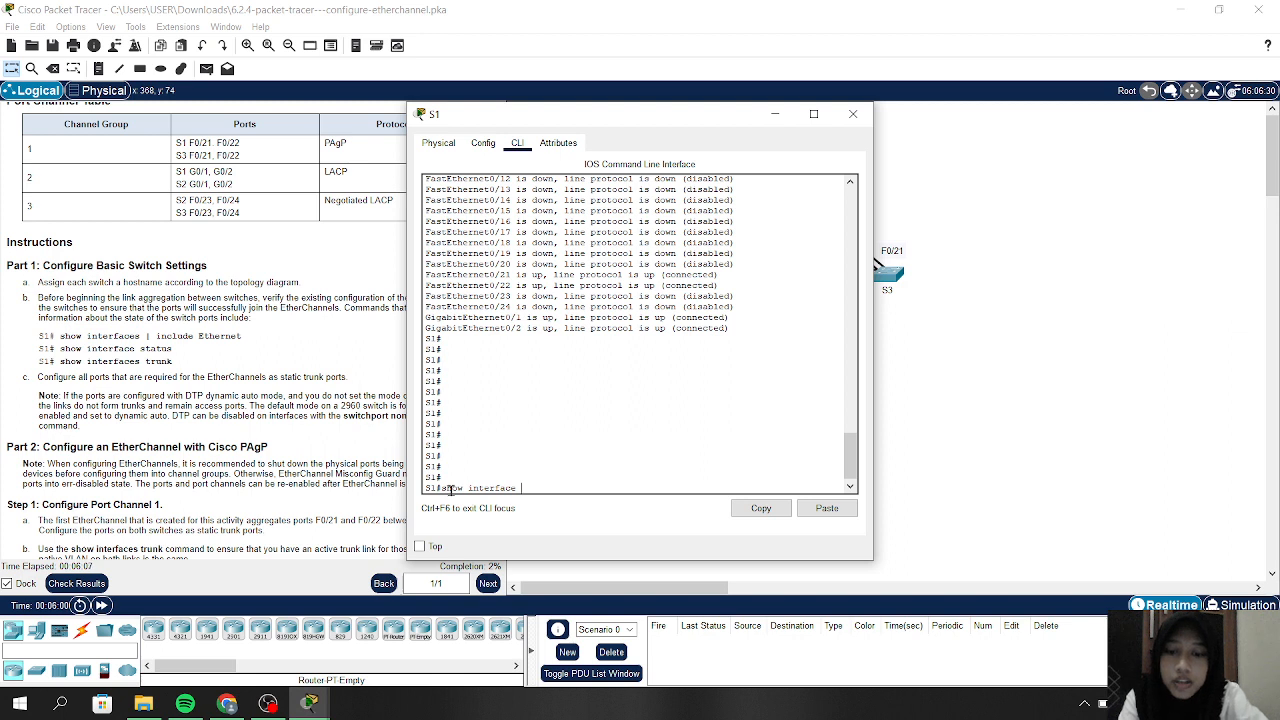
pyautogui.write('status')
pyautogui.press('Return')
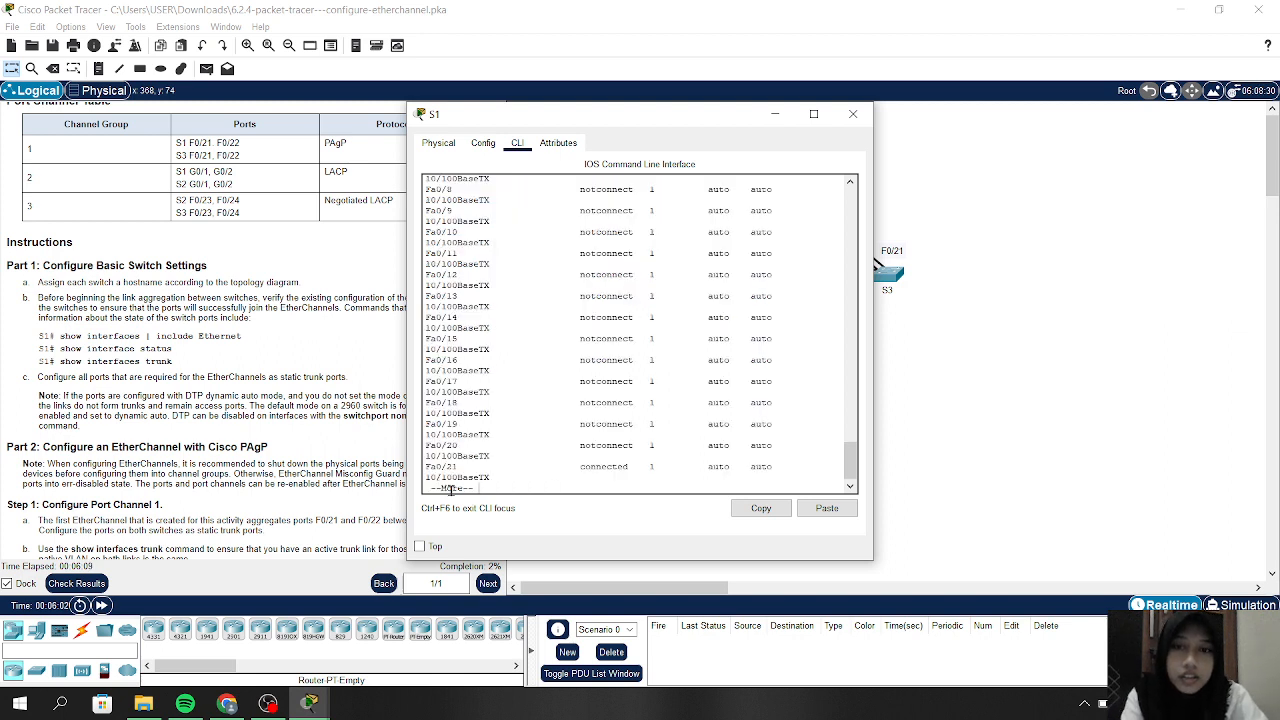
pyautogui.press('space')
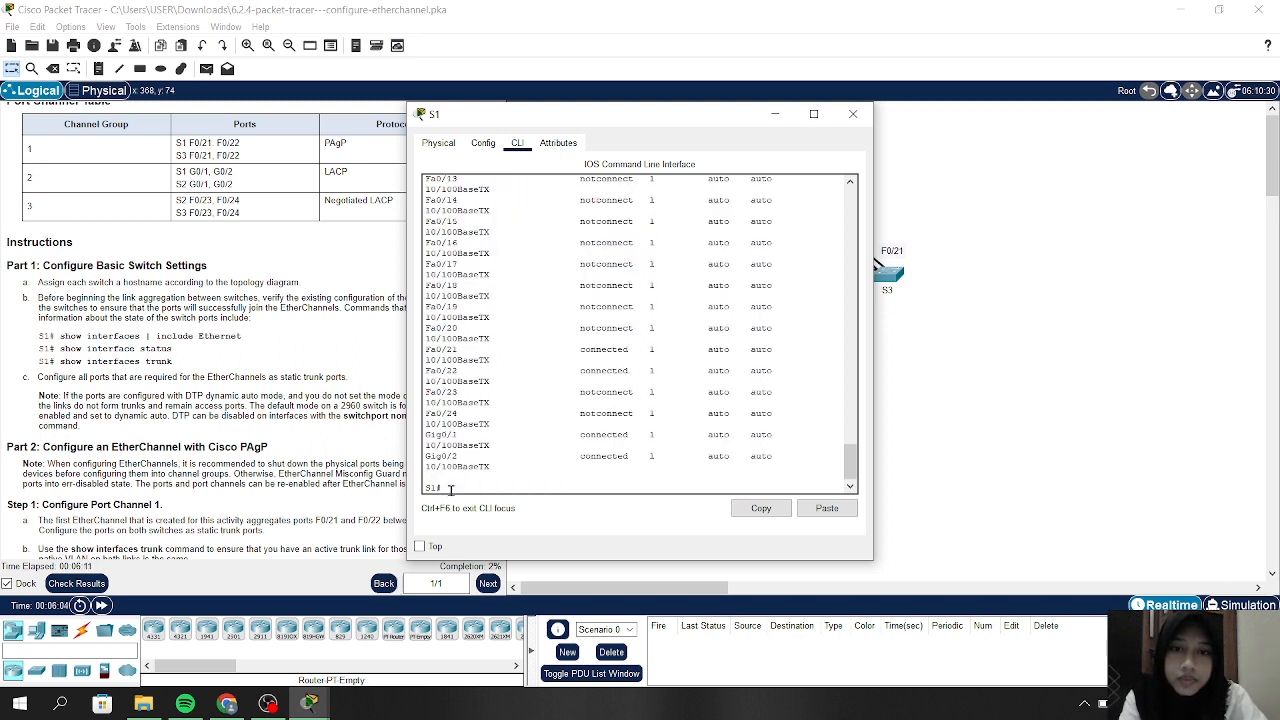
pyautogui.press('Return')
pyautogui.press('Return')
pyautogui.scroll(5, 486, 357)
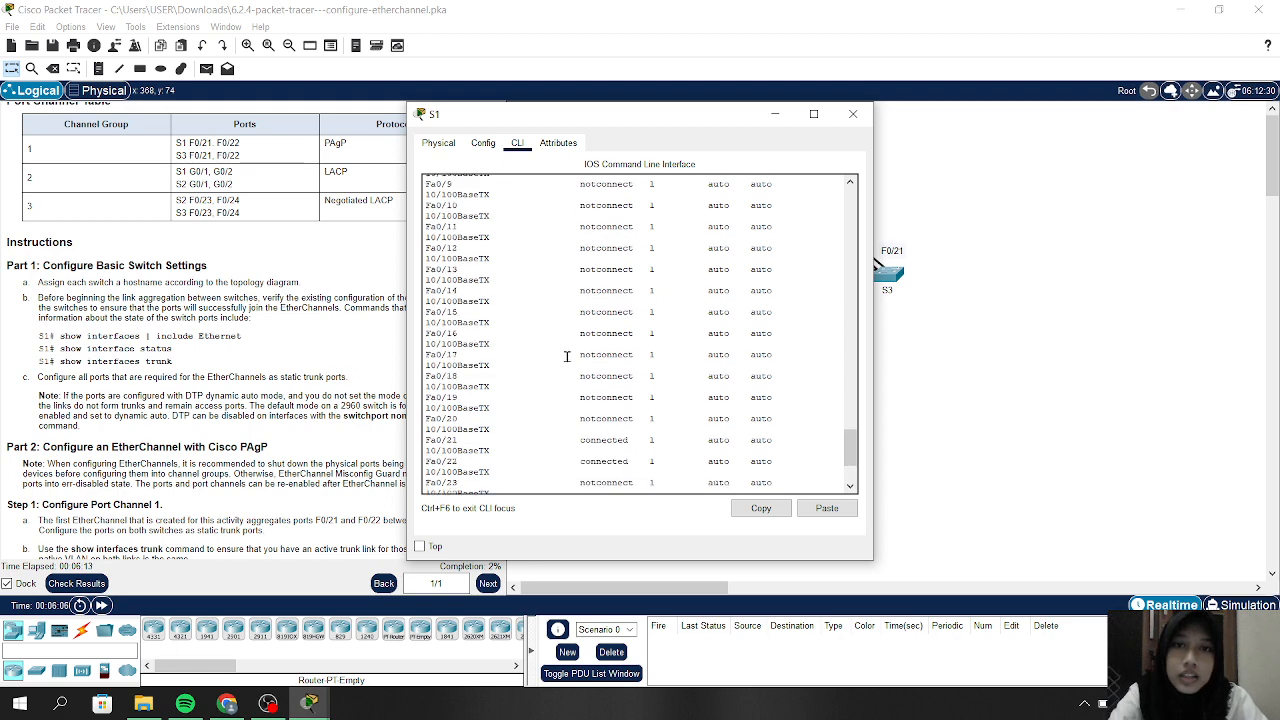
pyautogui.scroll(2, 566, 357)
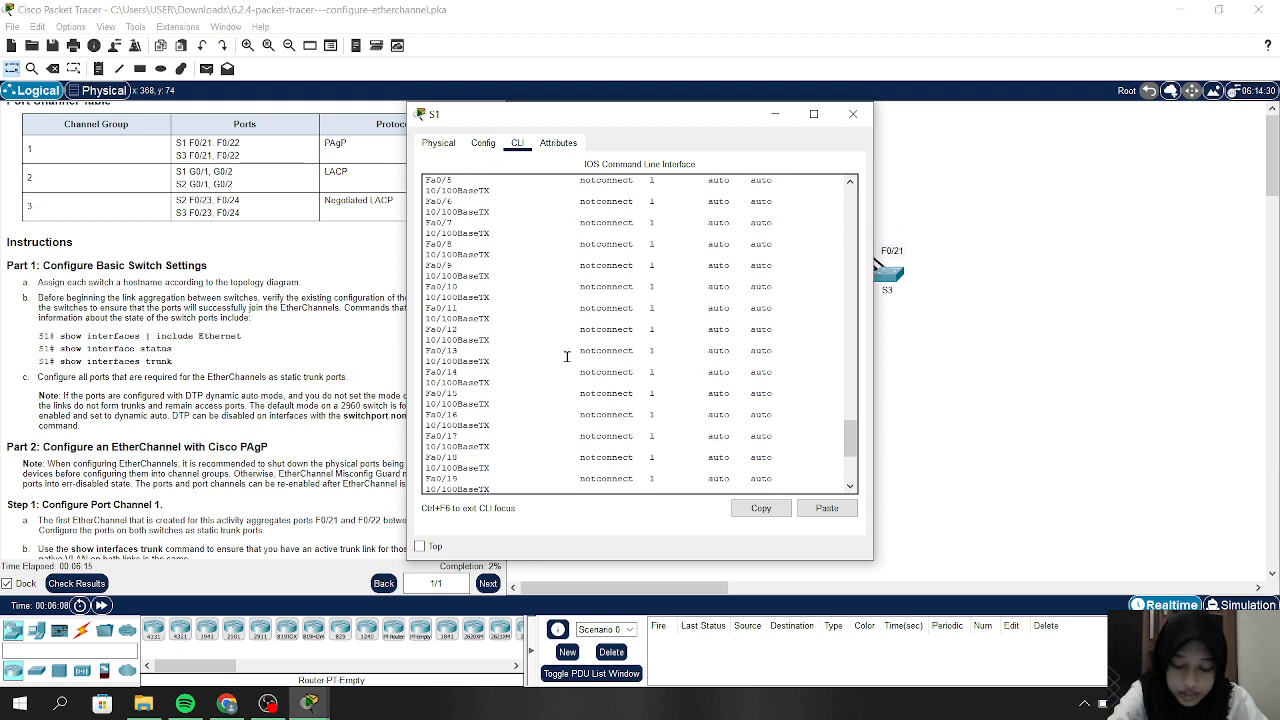
pyautogui.scroll(6, 566, 357)
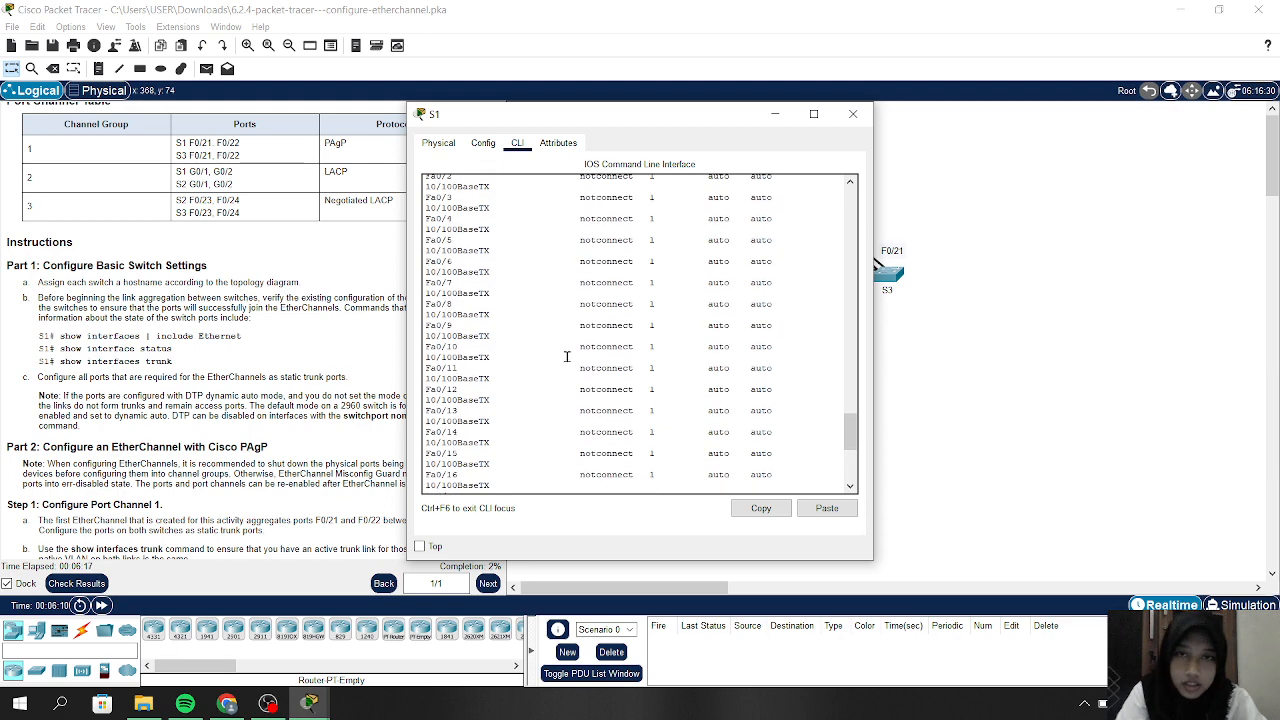
pyautogui.scroll(-1, 566, 357)
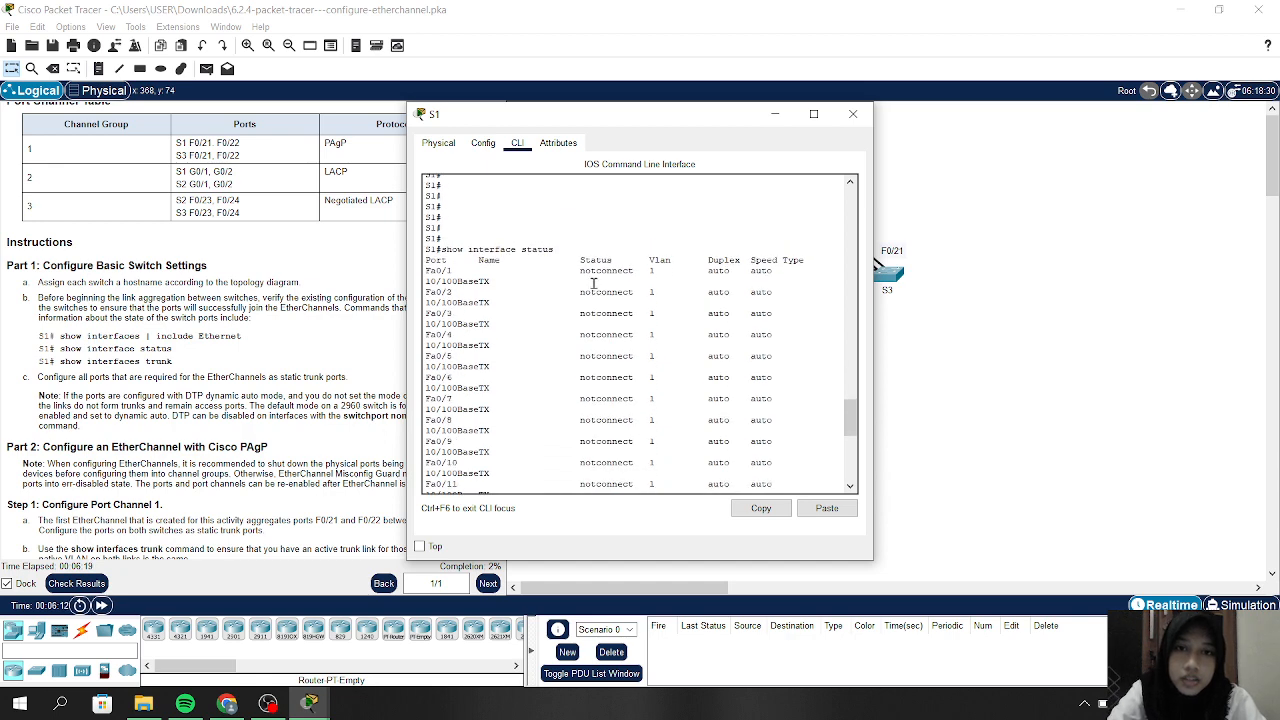
pyautogui.scroll(-15, 593, 283)
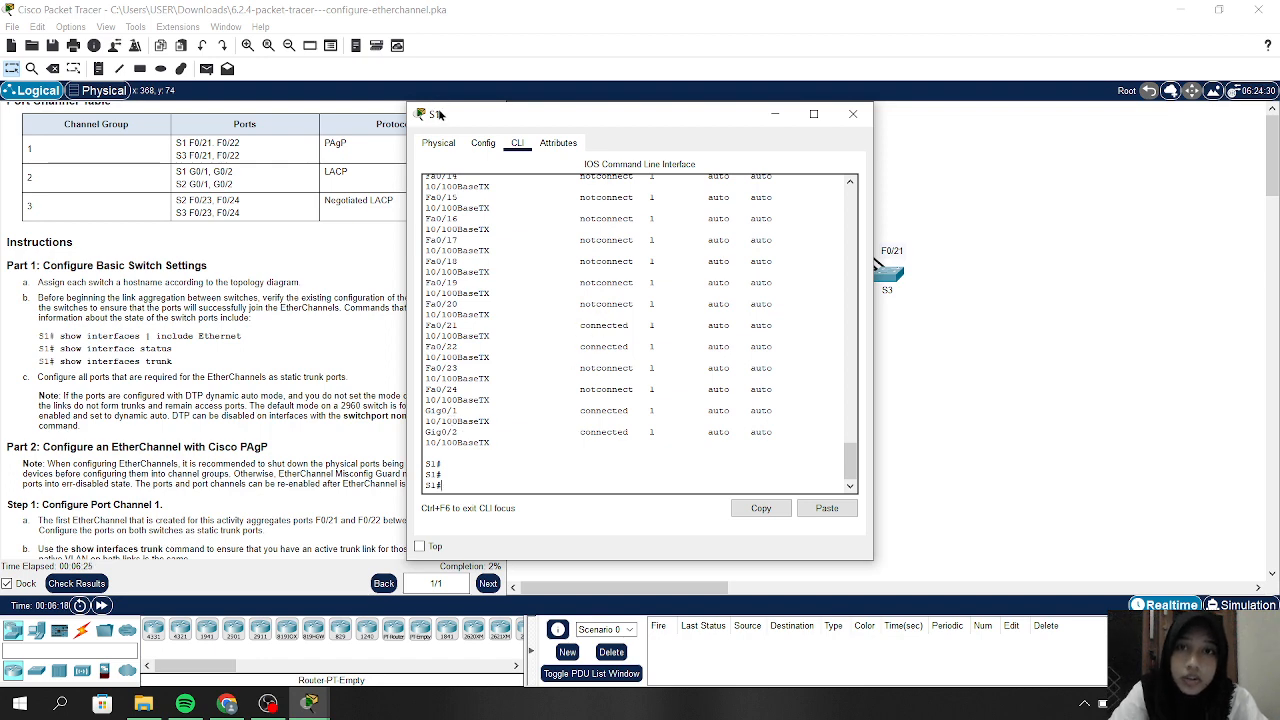
# Run show interface trunk on S1, which returns no trunk ports
pyautogui.moveTo(441, 116); pyautogui.dragTo(748, 132)
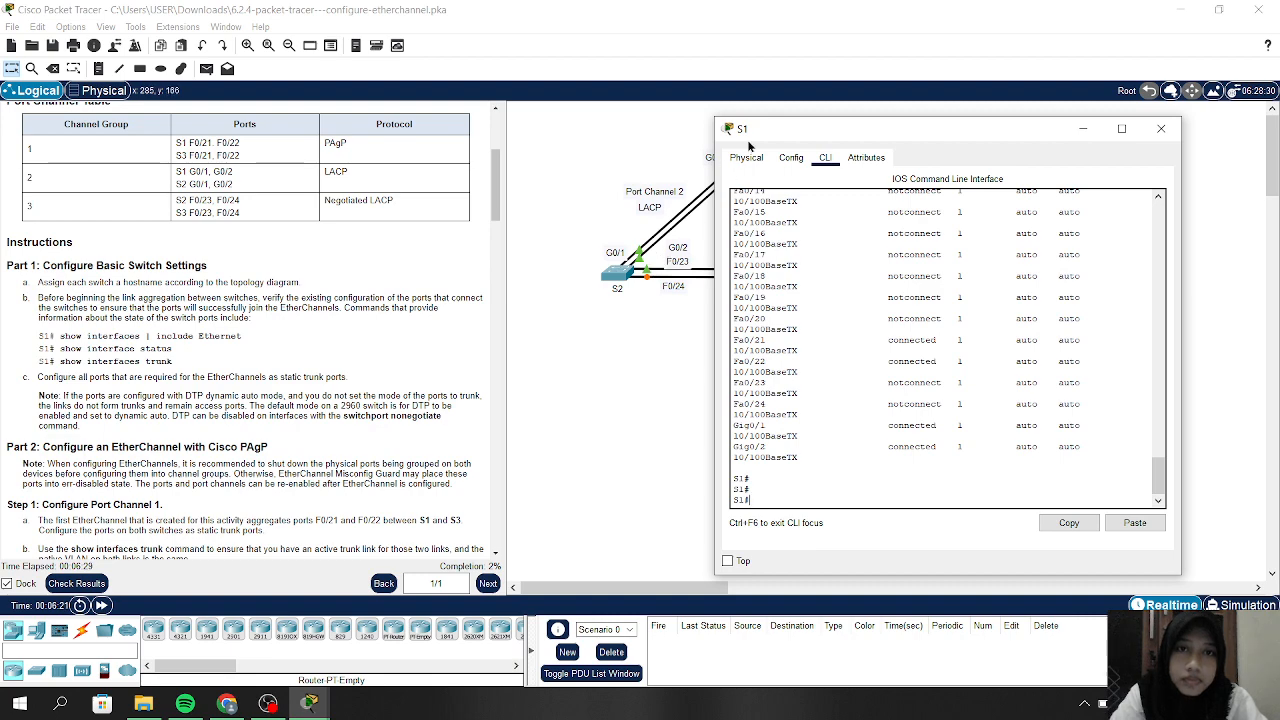
pyautogui.moveTo(753, 137); pyautogui.dragTo(481, 154)
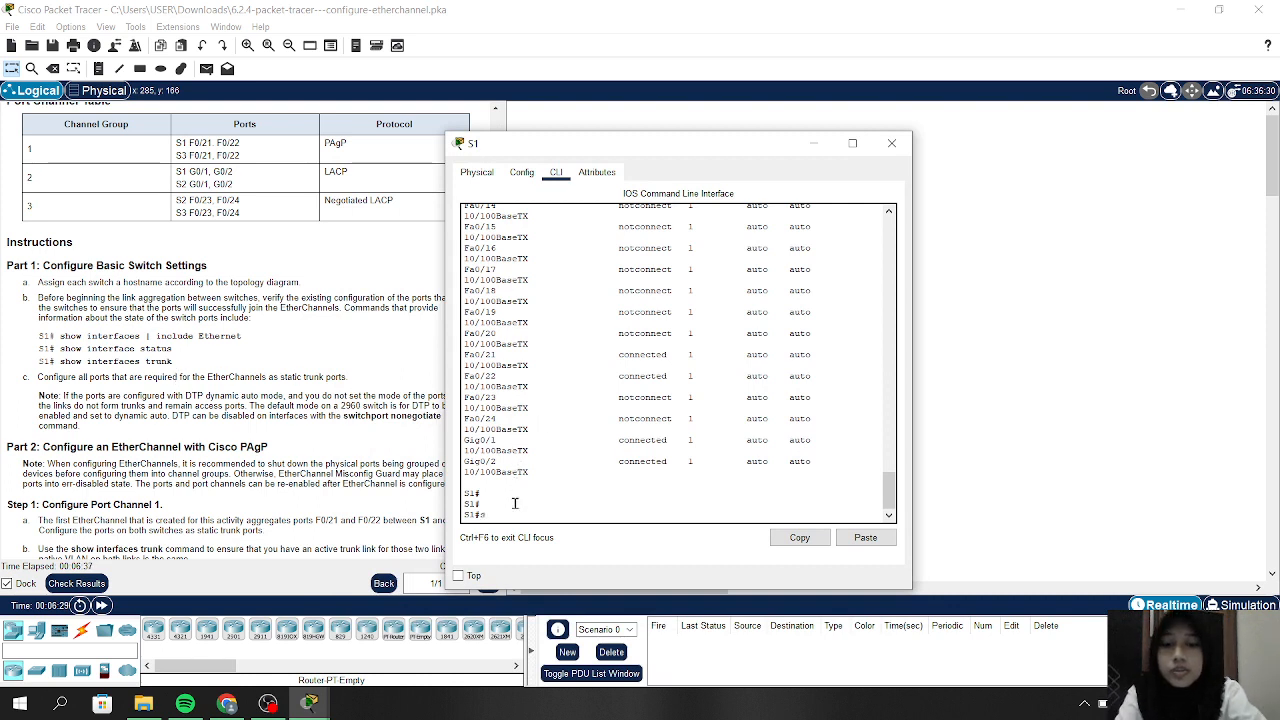
pyautogui.write('how')
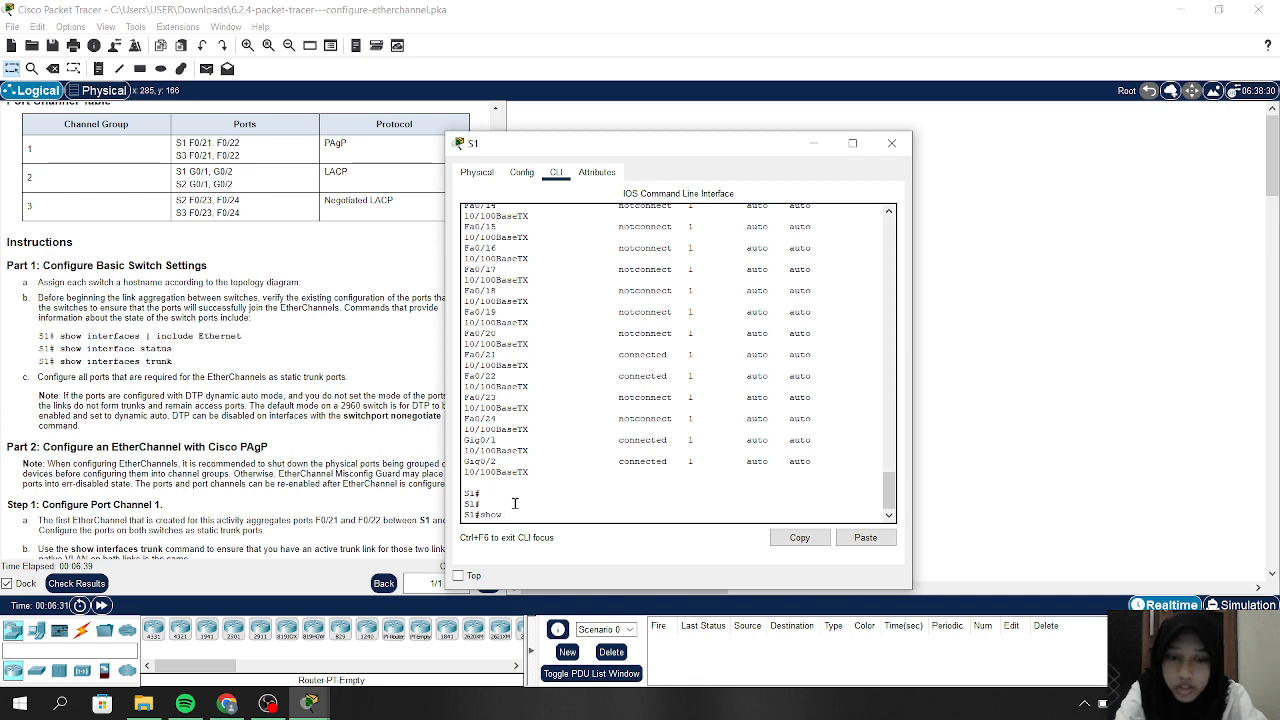
pyautogui.write(' interface')
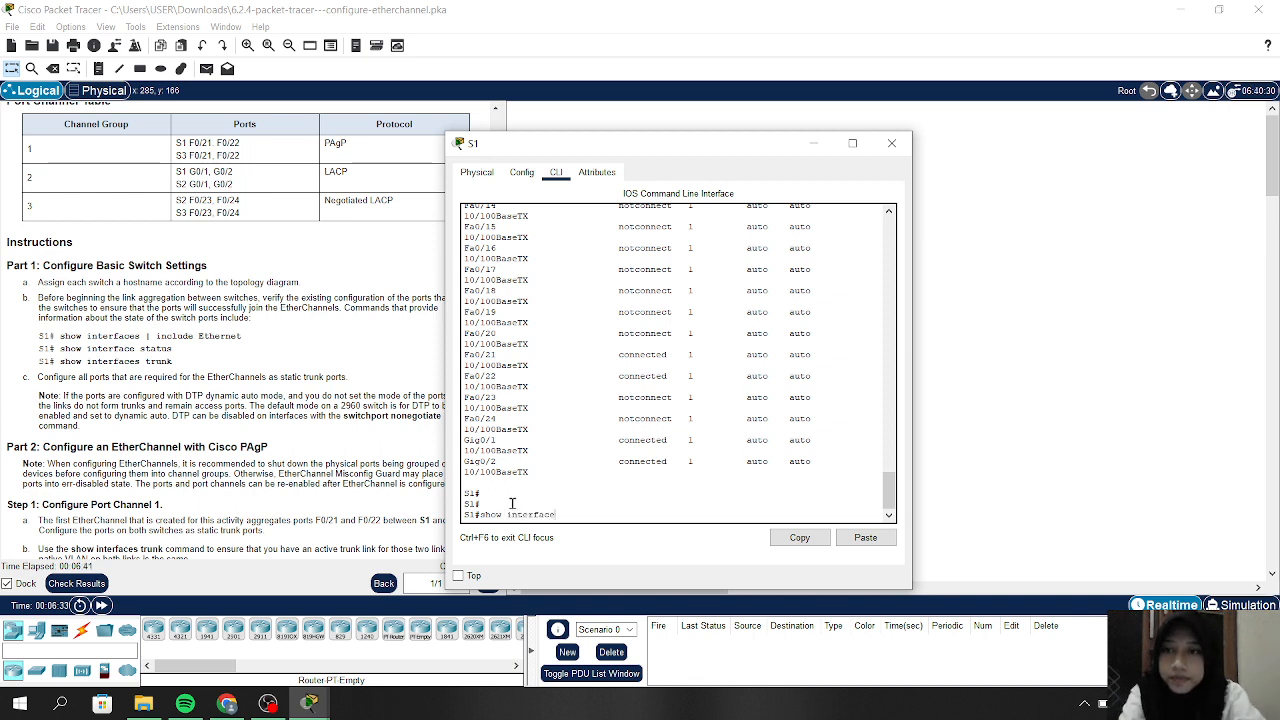
pyautogui.write(' trunk')
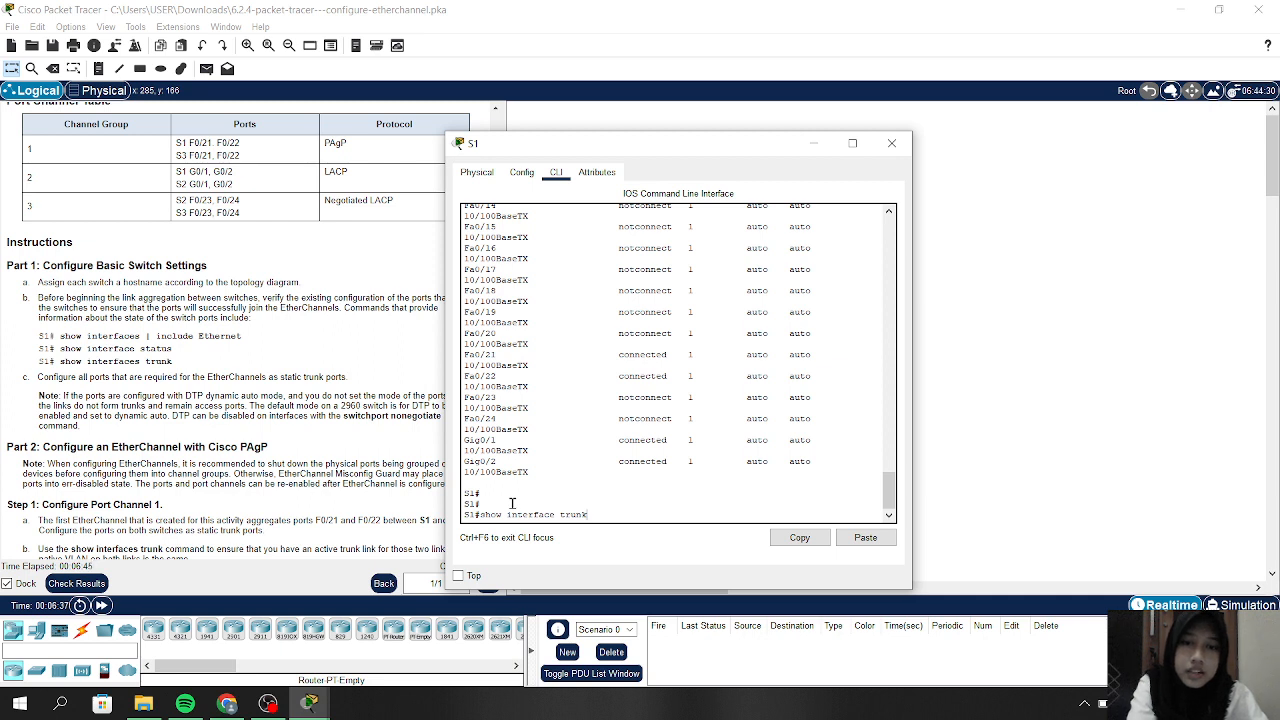
pyautogui.press('Return')
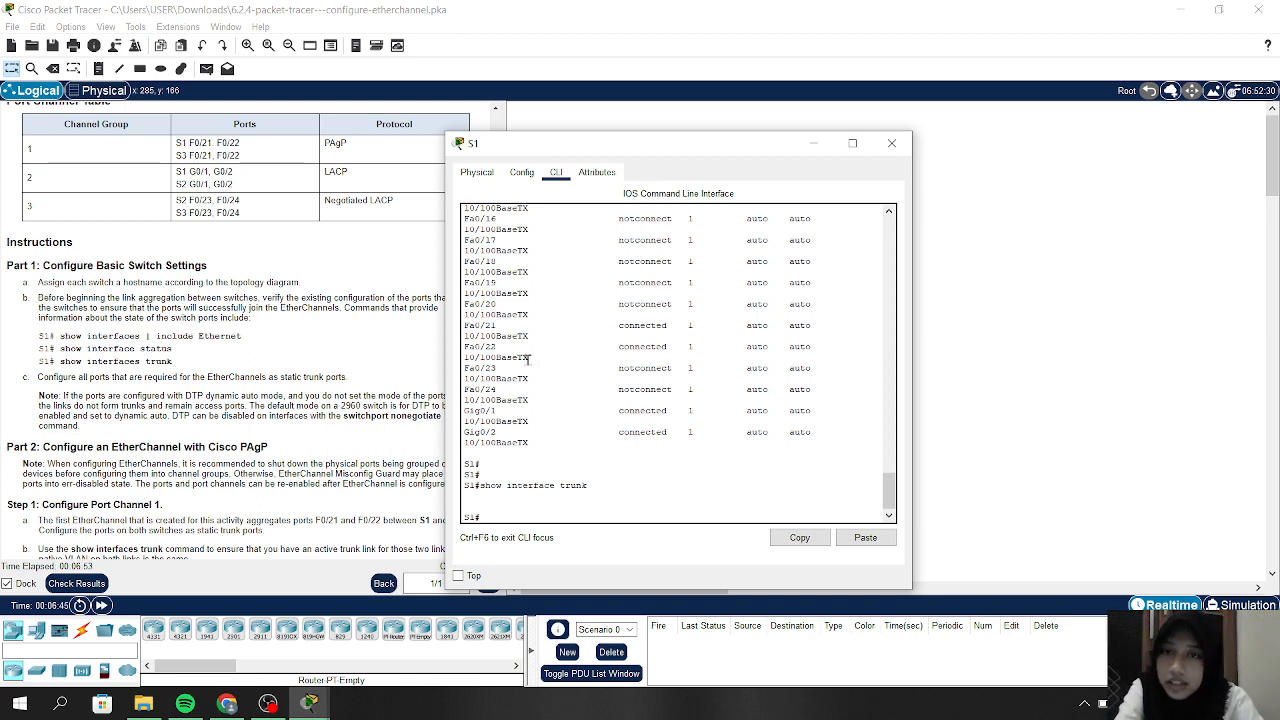
pyautogui.click(893, 144)
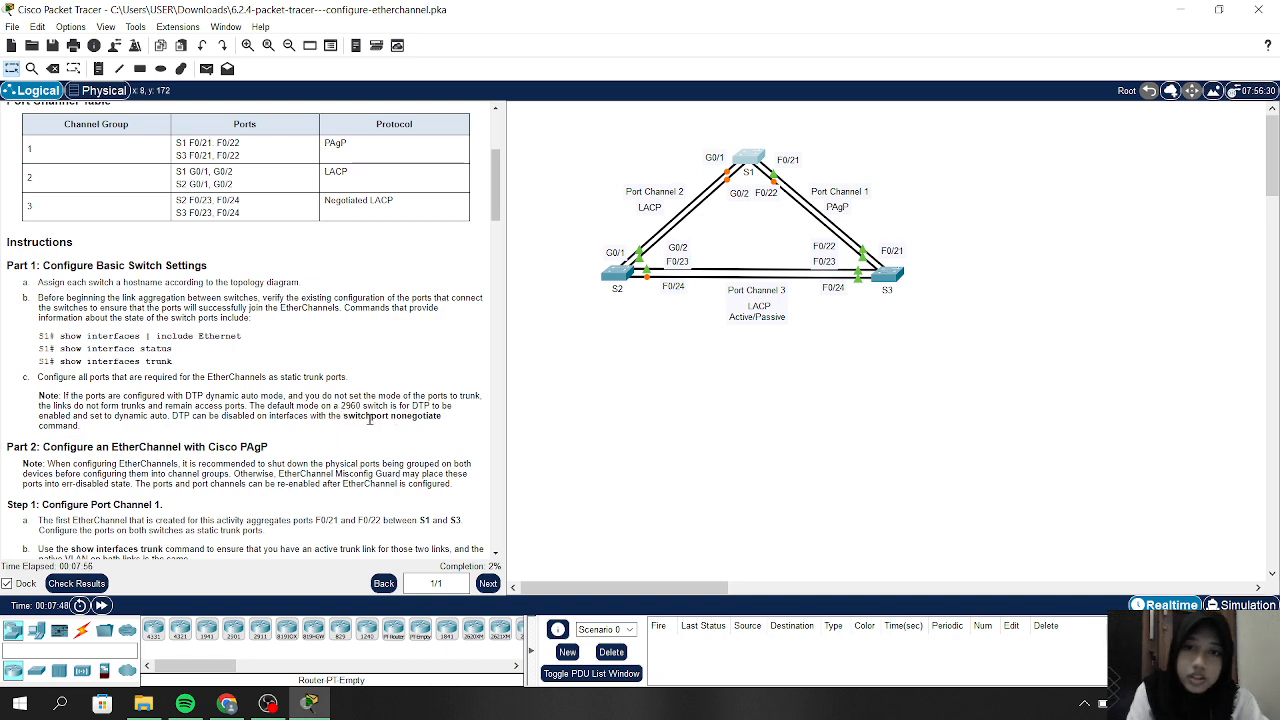
pyautogui.scroll(-1, 369, 419)
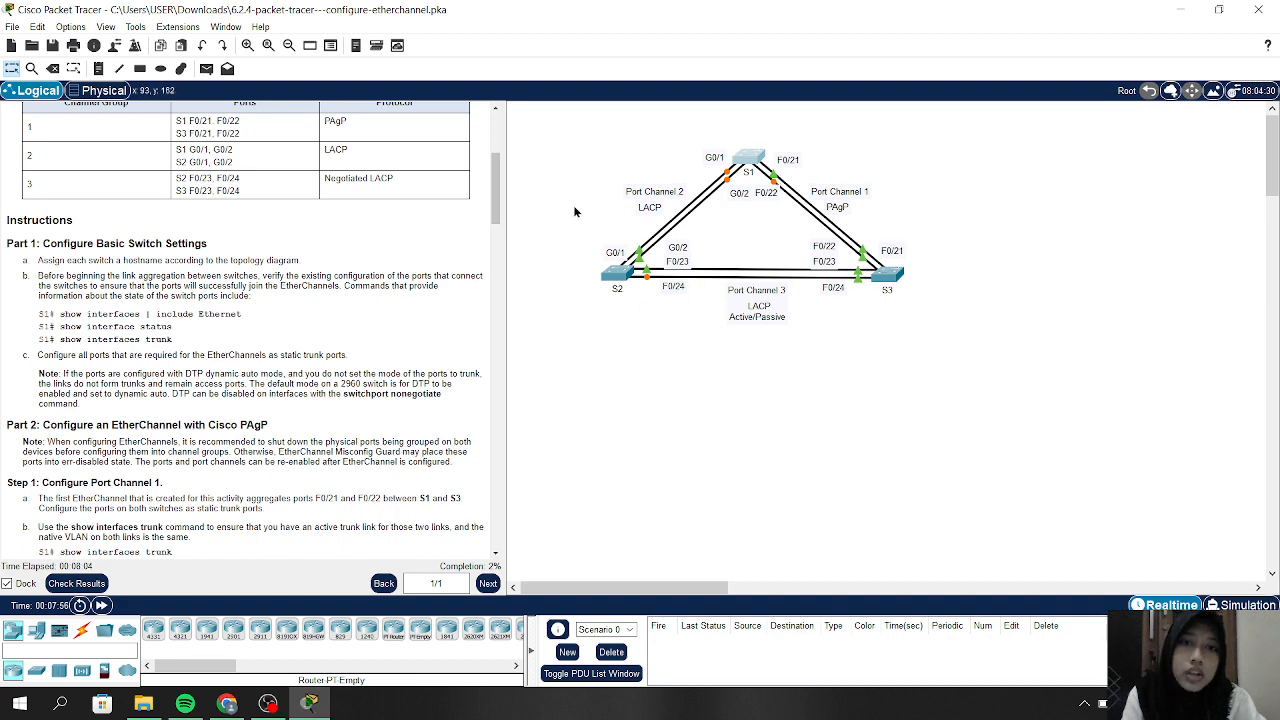
# Open switch S2's CLI and enter privileged mode with enable
pyautogui.click(605, 283)
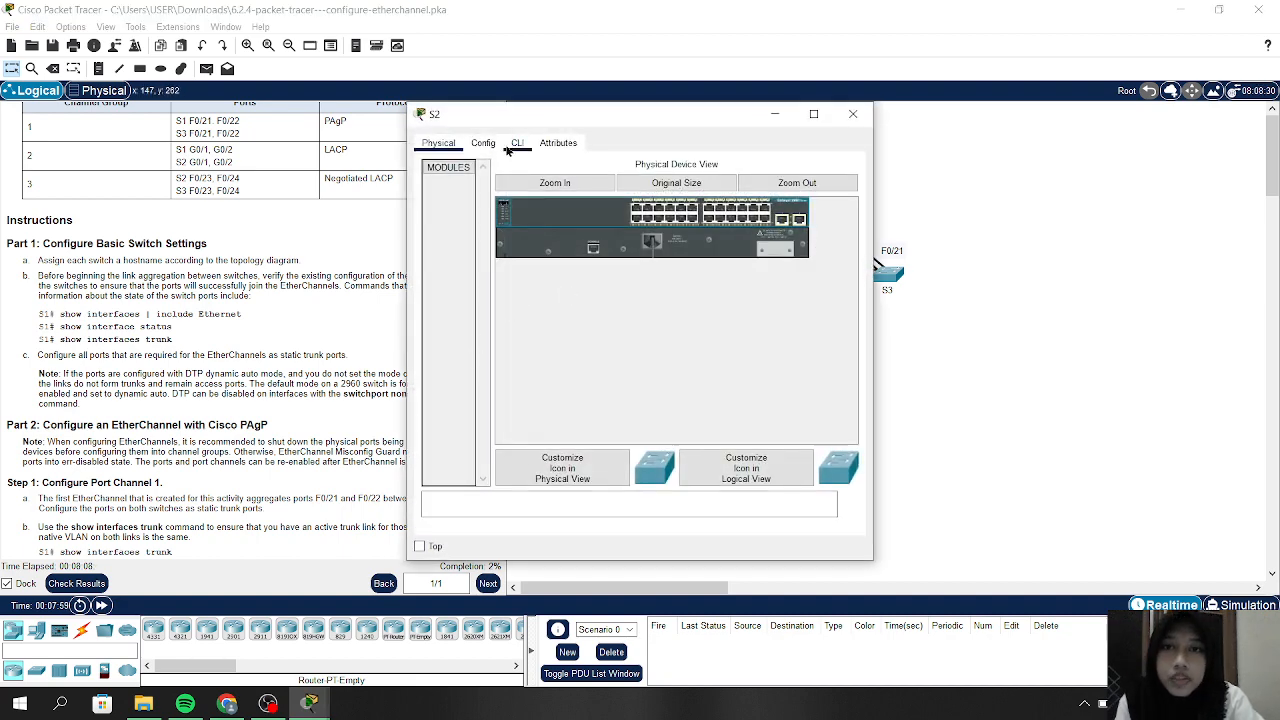
pyautogui.click(517, 143)
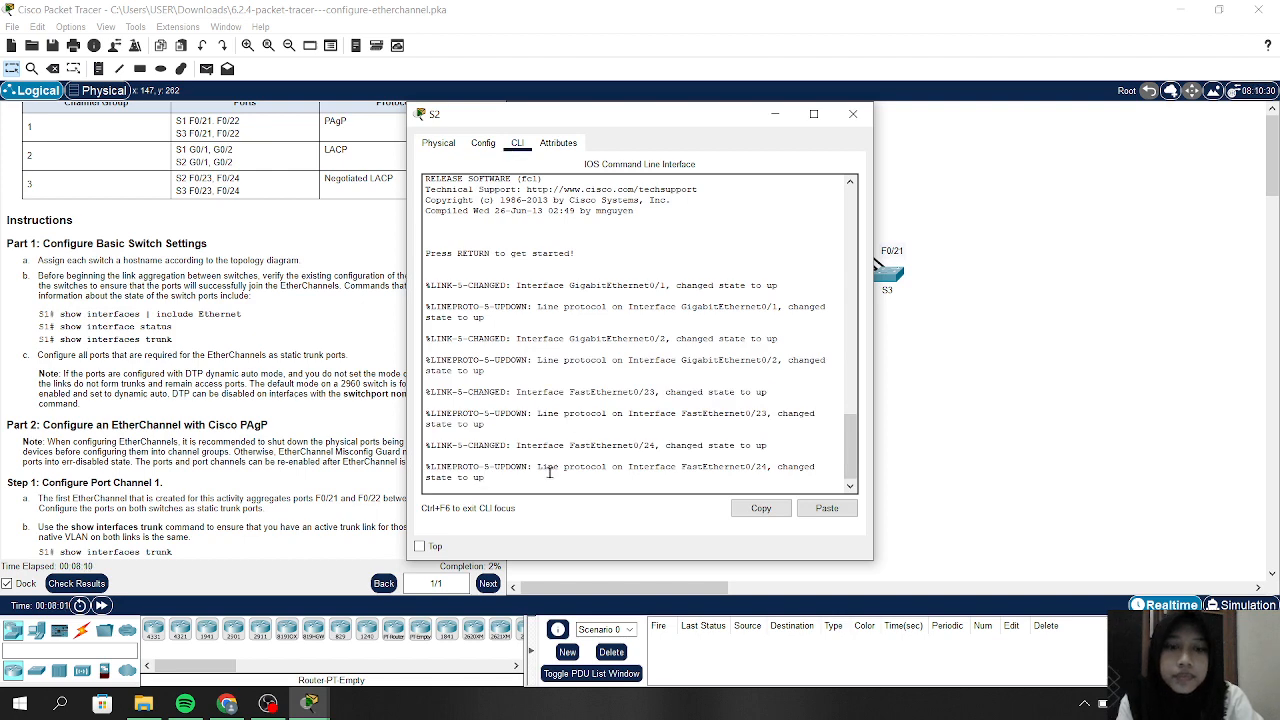
pyautogui.press('Return')
pyautogui.press('Return')
pyautogui.write('en')
pyautogui.press('Return')
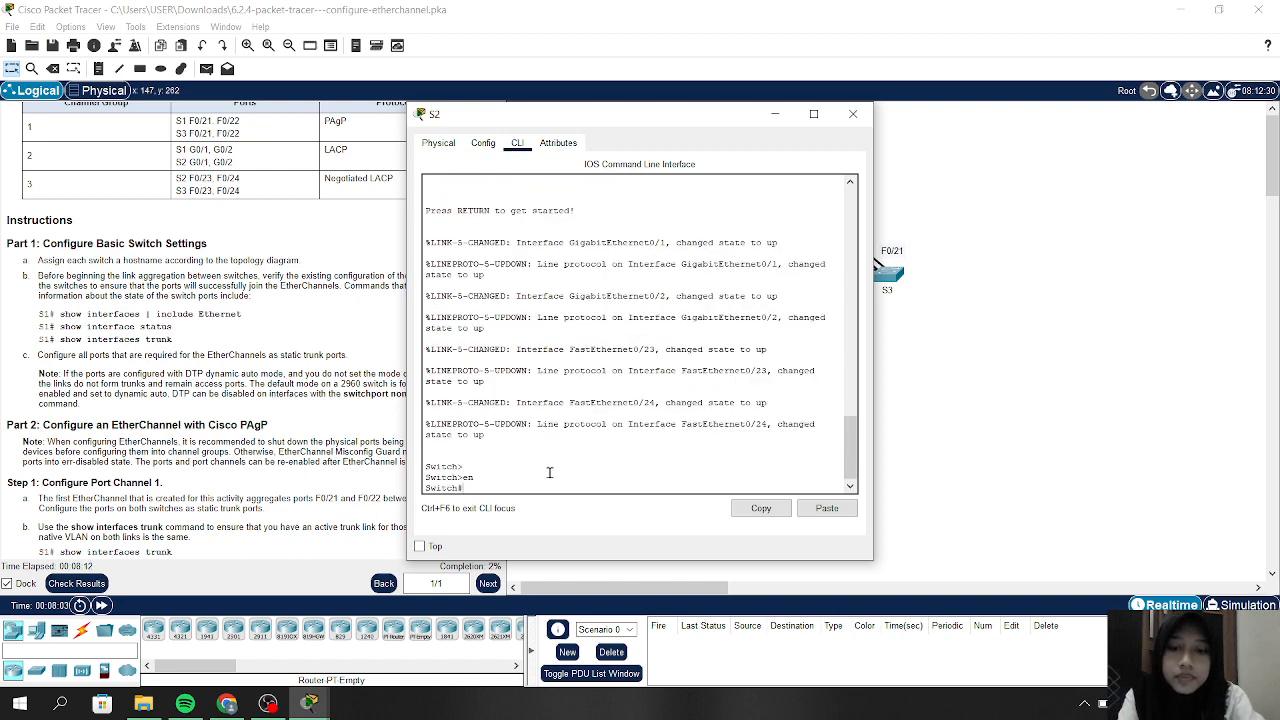
# Set the hostname to S2 in global configuration mode, then exit to privileged mode
pyautogui.press('BackSpace')
pyautogui.press('BackSpace')
pyautogui.write('c')
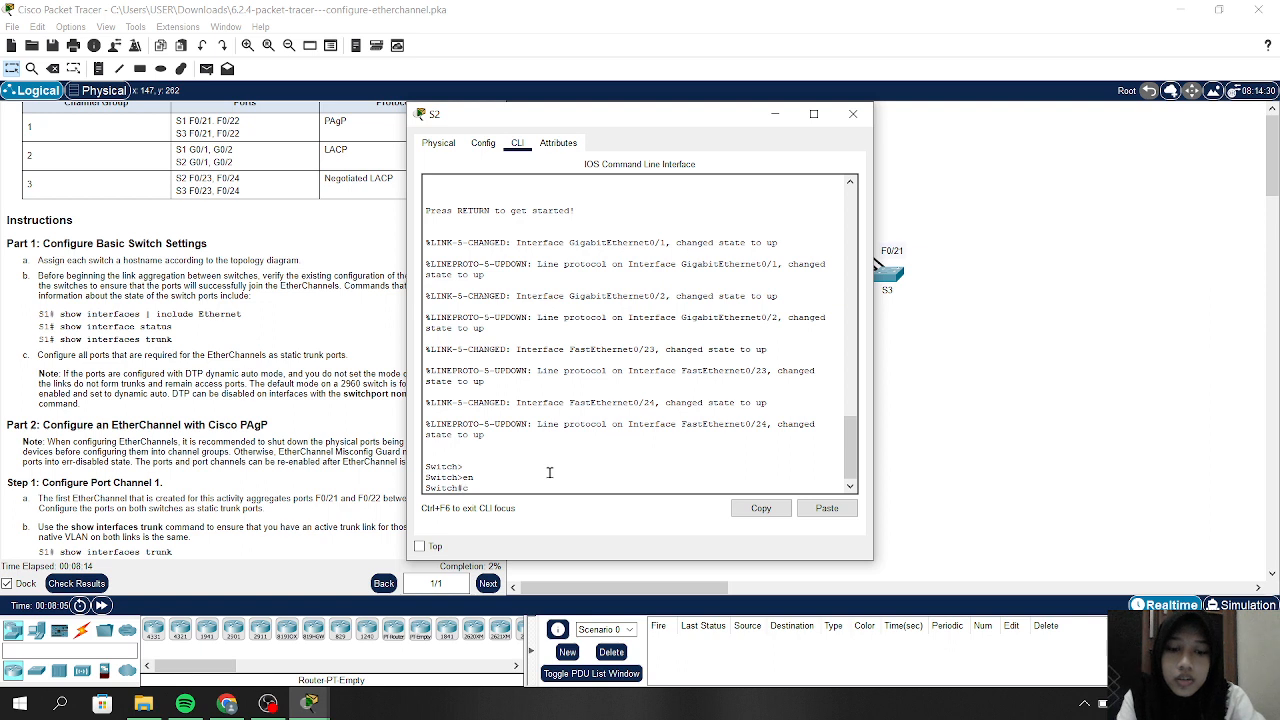
pyautogui.write('onfig t')
pyautogui.press('Return')
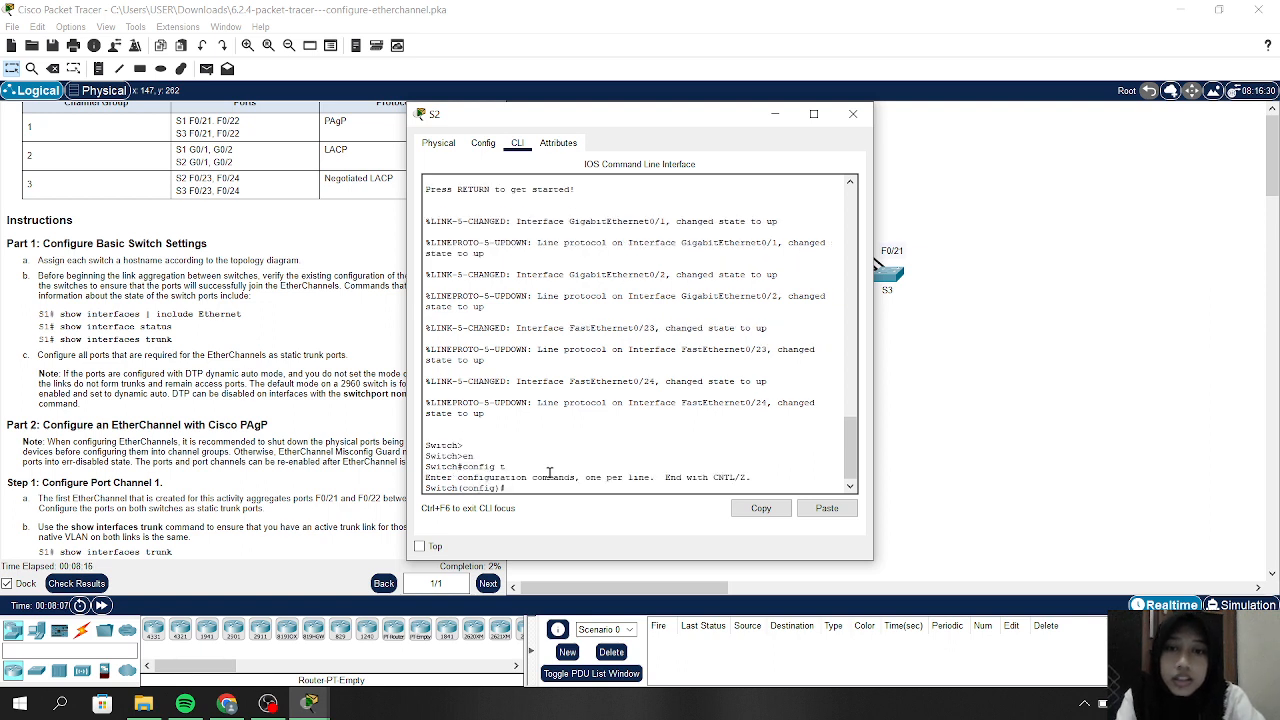
pyautogui.write('hostname ')
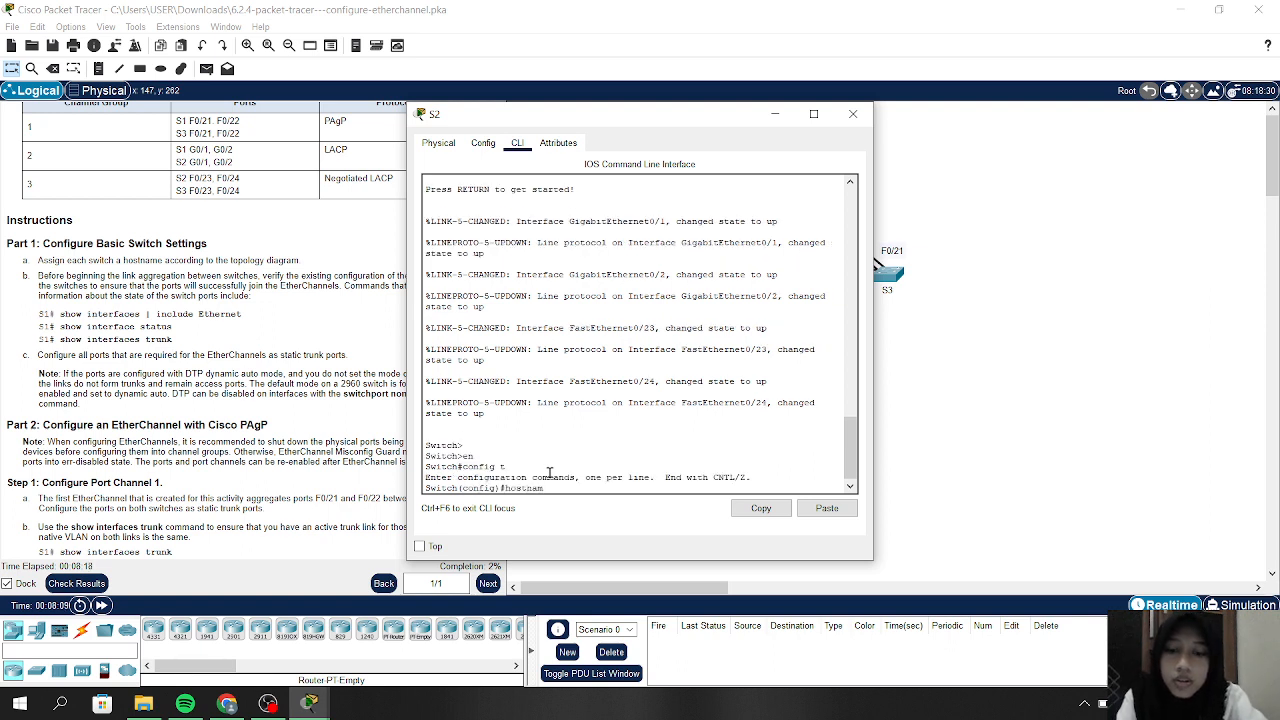
pyautogui.write('S')
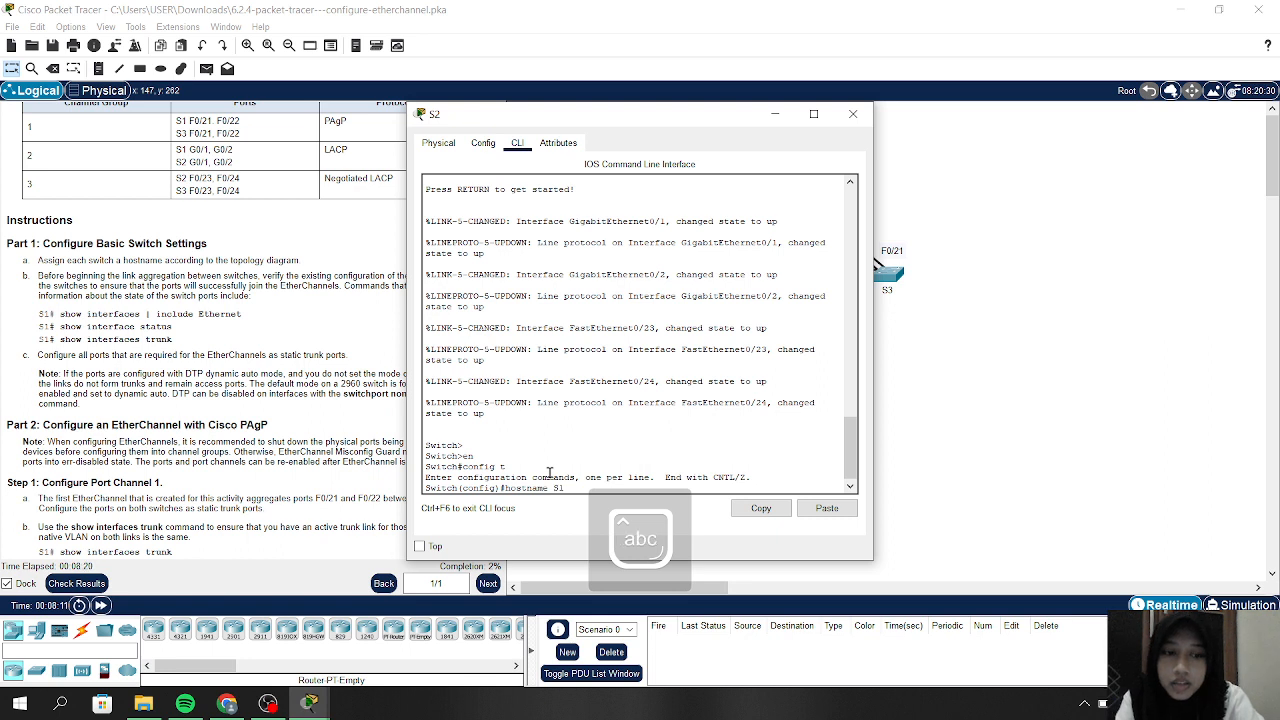
pyautogui.write('2')
pyautogui.press('Return')
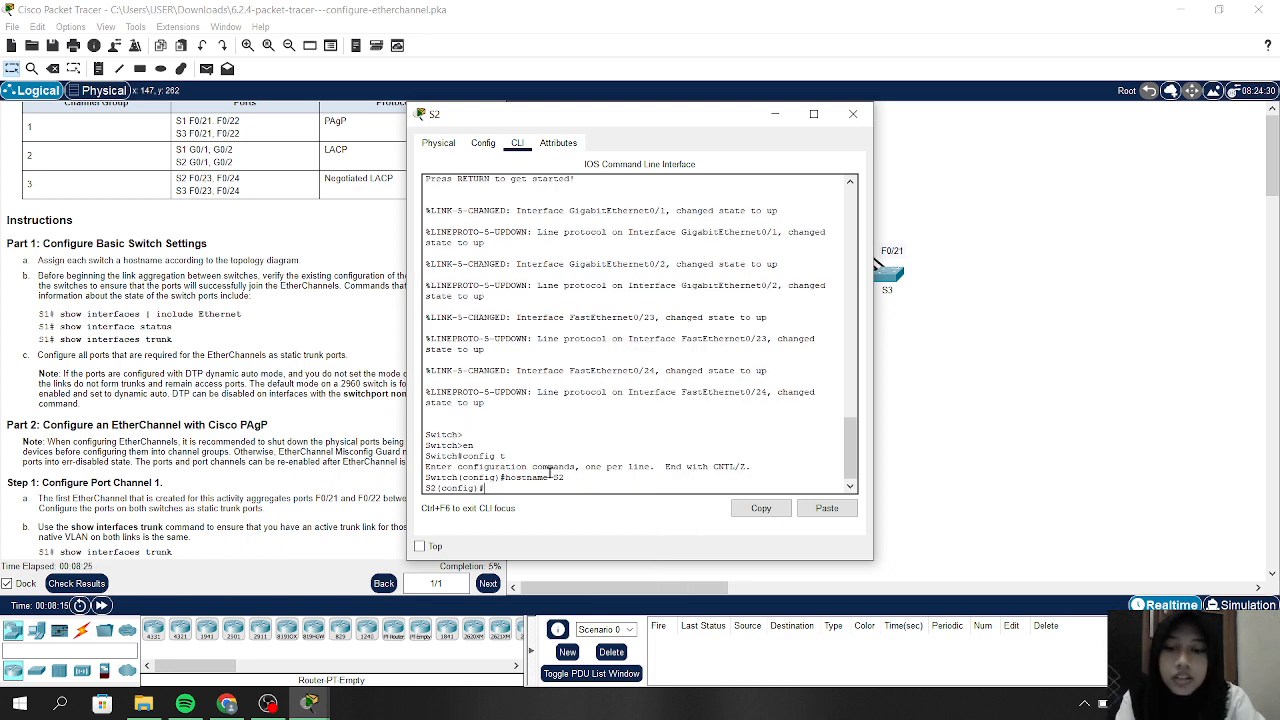
pyautogui.write('show')
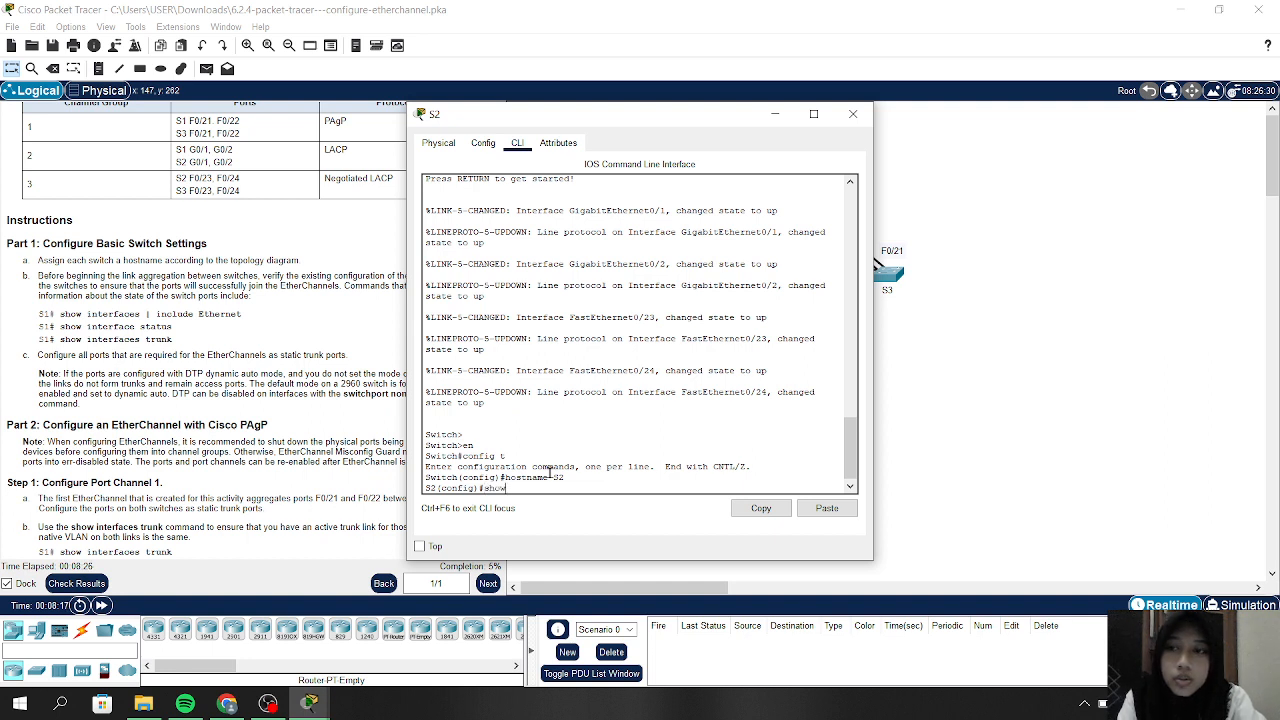
pyautogui.write(' interface')
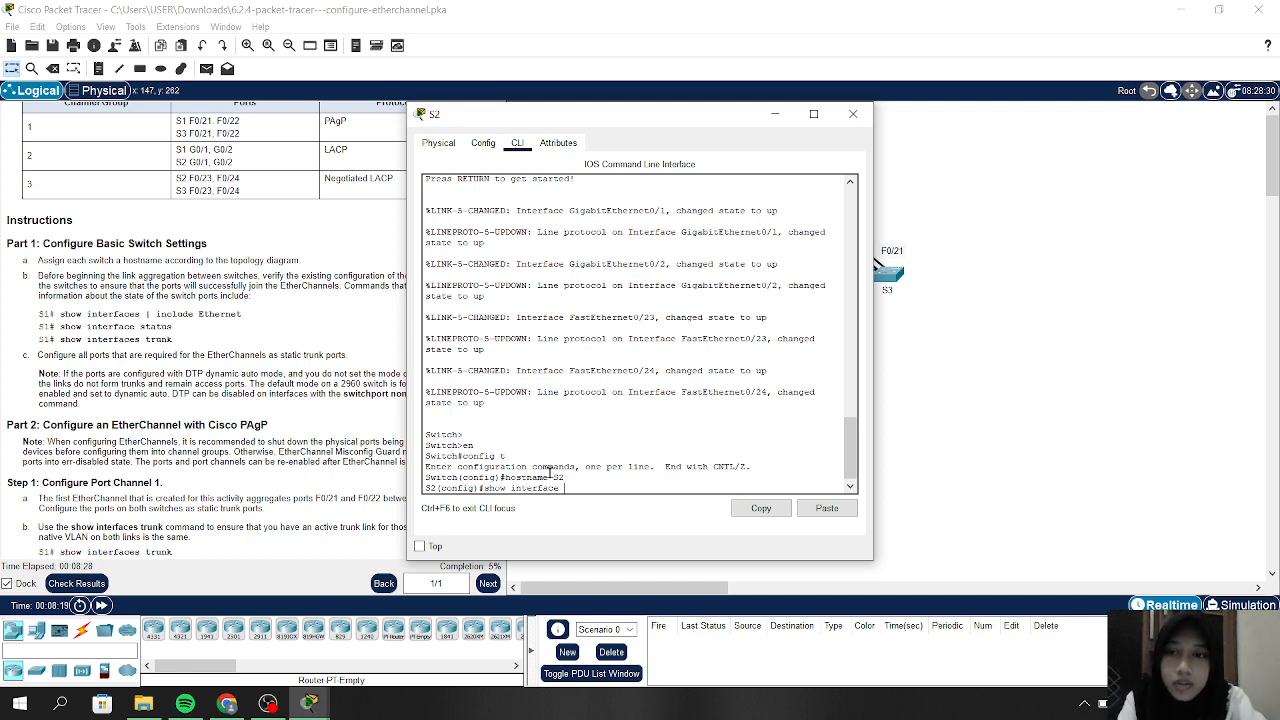
pyautogui.press('BackSpace')
pyautogui.press('BackSpace')
pyautogui.press('BackSpace')
pyautogui.press('BackSpace')
pyautogui.press('BackSpace')
pyautogui.press('BackSpace')
pyautogui.press('BackSpace')
pyautogui.press('BackSpace')
pyautogui.press('BackSpace')
pyautogui.press('BackSpace')
pyautogui.press('BackSpace')
pyautogui.press('BackSpace')
pyautogui.press('BackSpace')
pyautogui.press('BackSpace')
pyautogui.press('BackSpace')
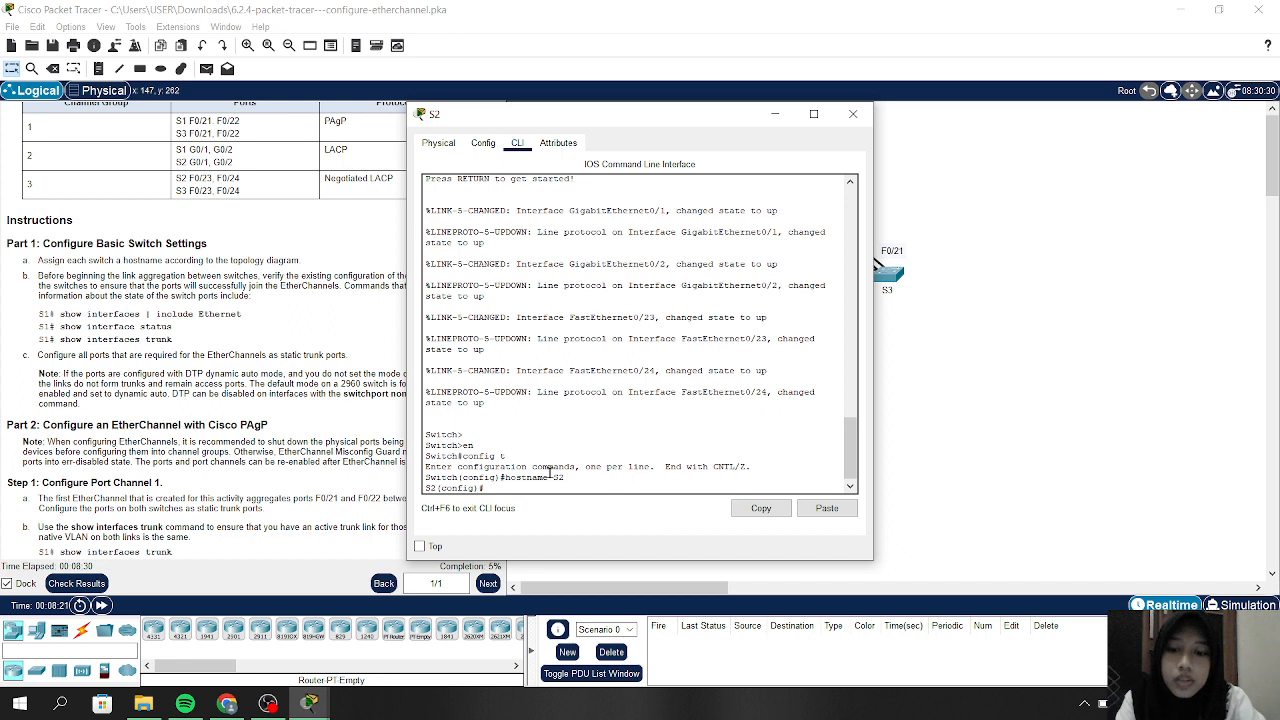
pyautogui.write('ex')
pyautogui.press('Return')
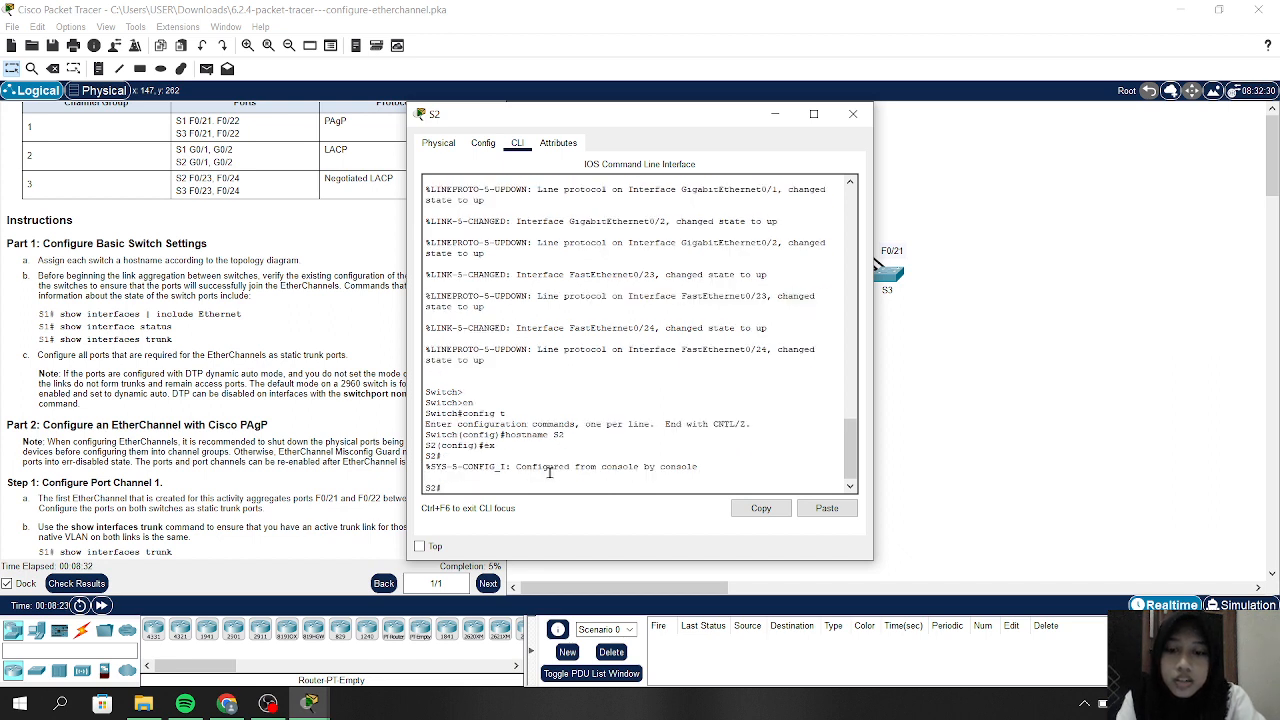
# Run show interface | include Ethernet on S2 to list its Ethernet interface states
pyautogui.write('do show')
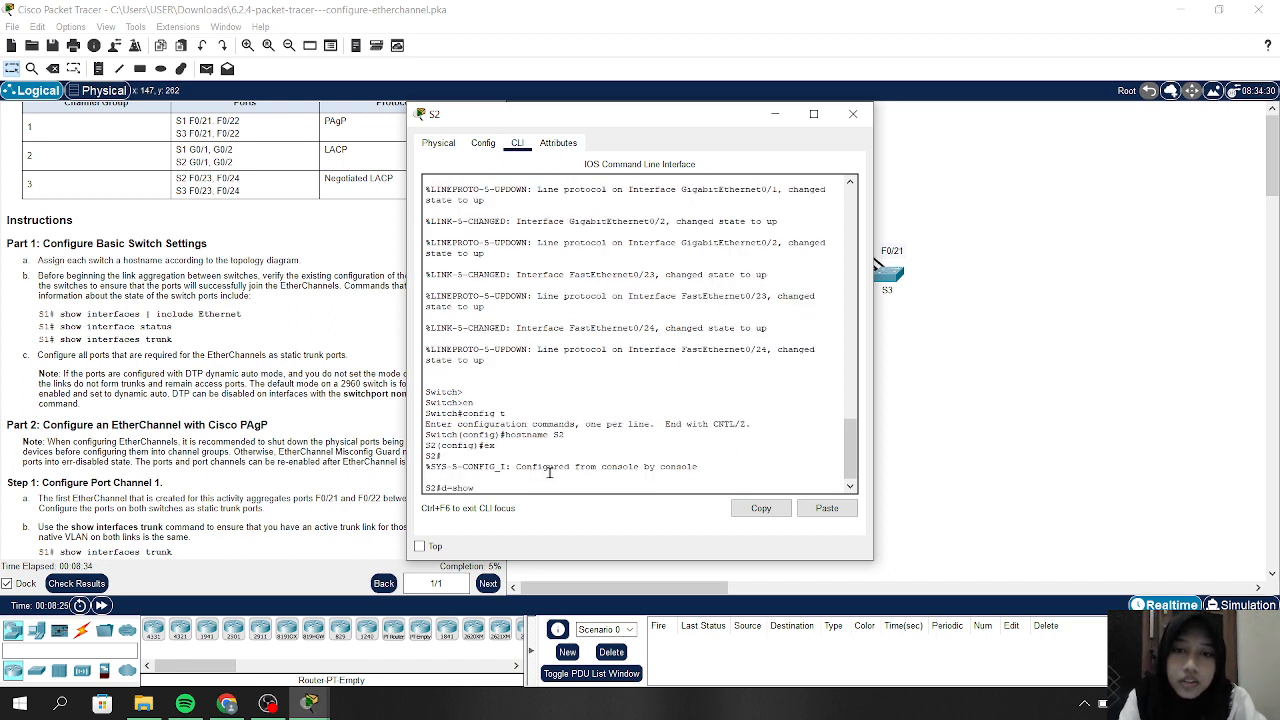
pyautogui.press('BackSpace')
pyautogui.press('BackSpace')
pyautogui.press('BackSpace')
pyautogui.press('BackSpace')
pyautogui.press('BackSpace')
pyautogui.press('BackSpace')
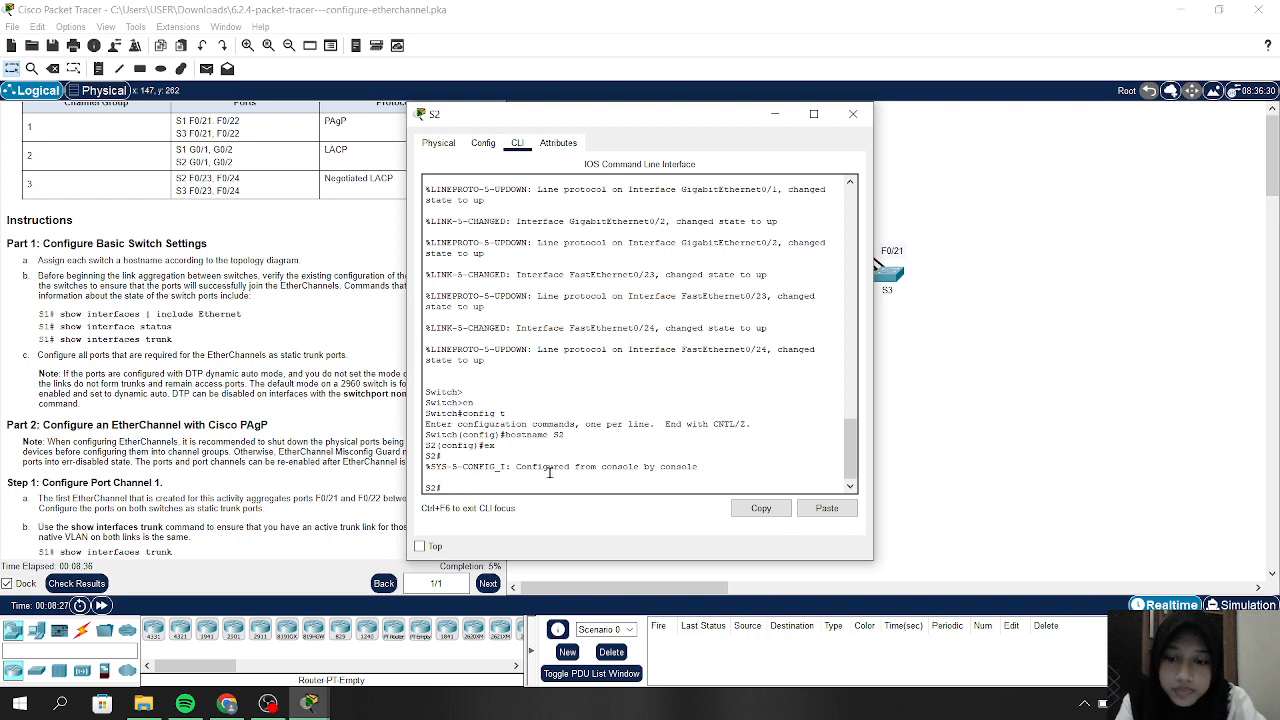
pyautogui.write('show')
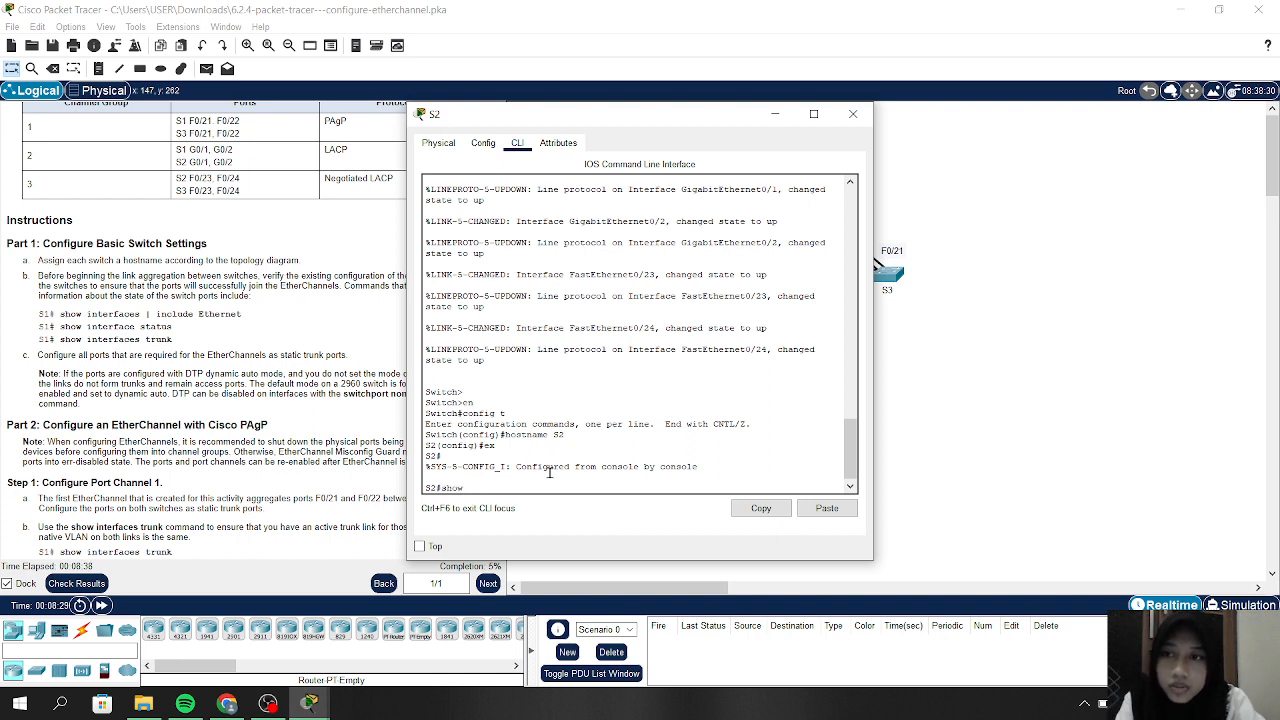
pyautogui.write(' inte')
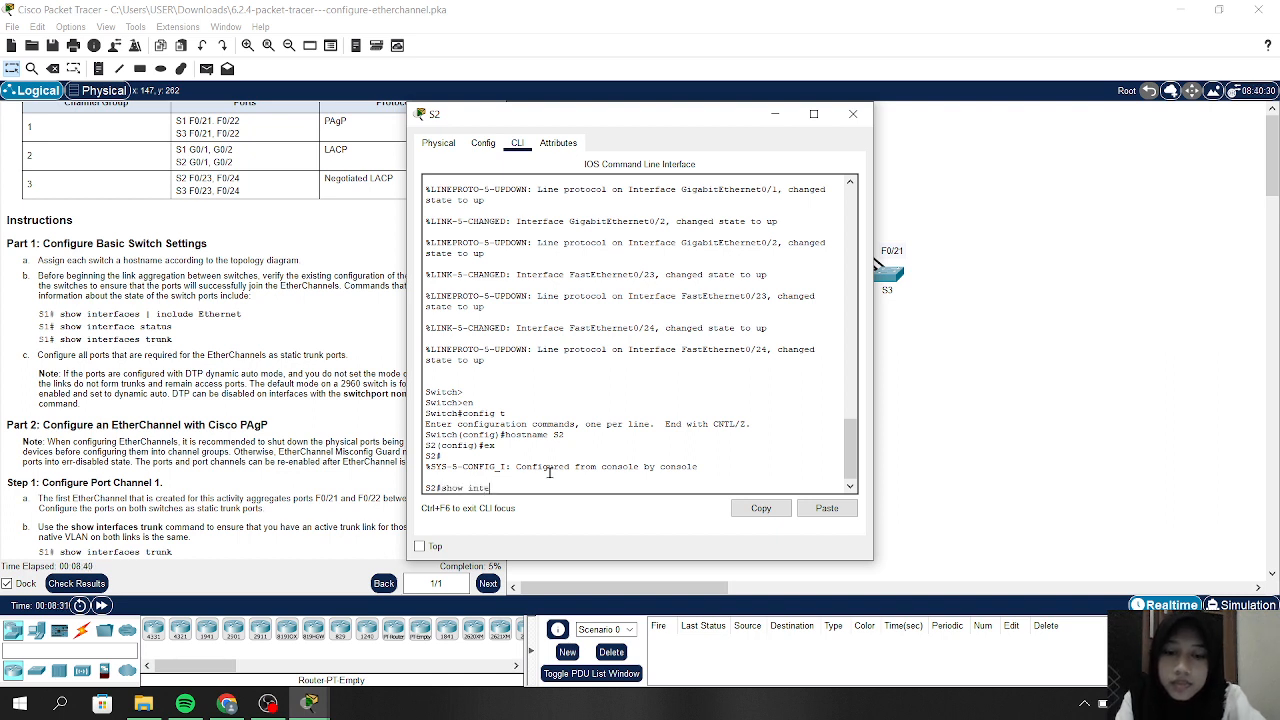
pyautogui.write('rface |')
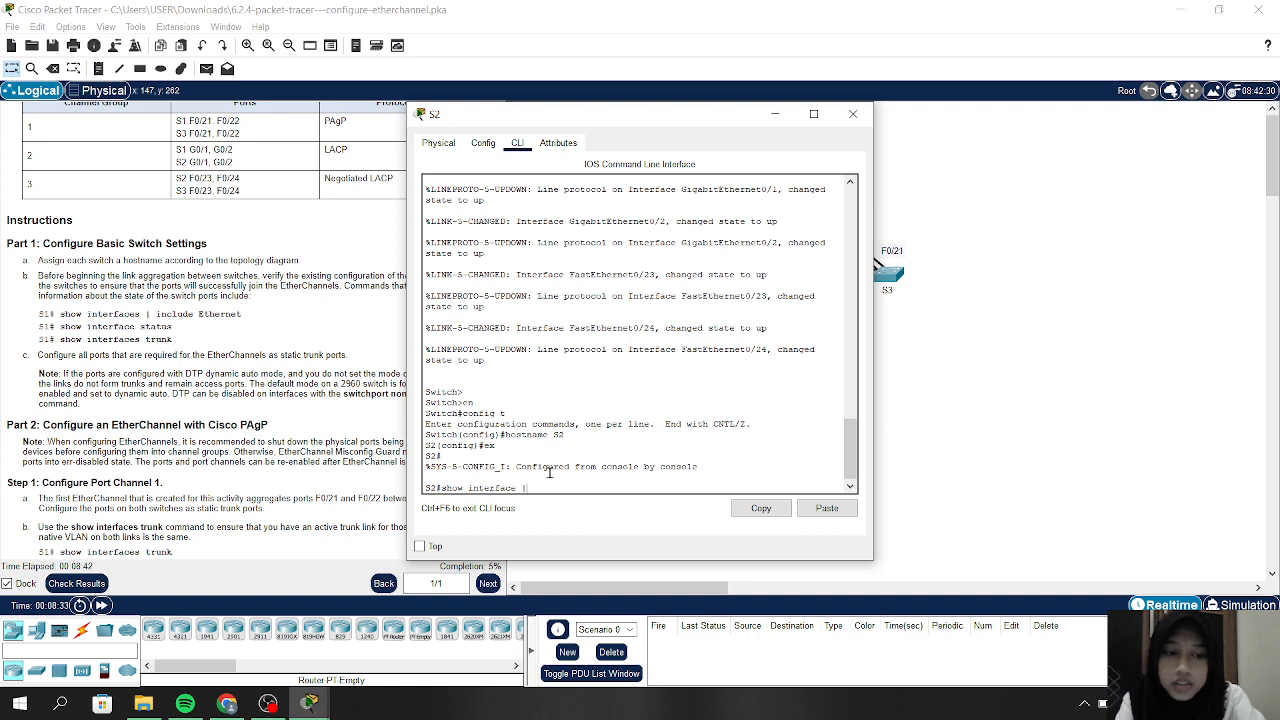
pyautogui.write(' inclu')
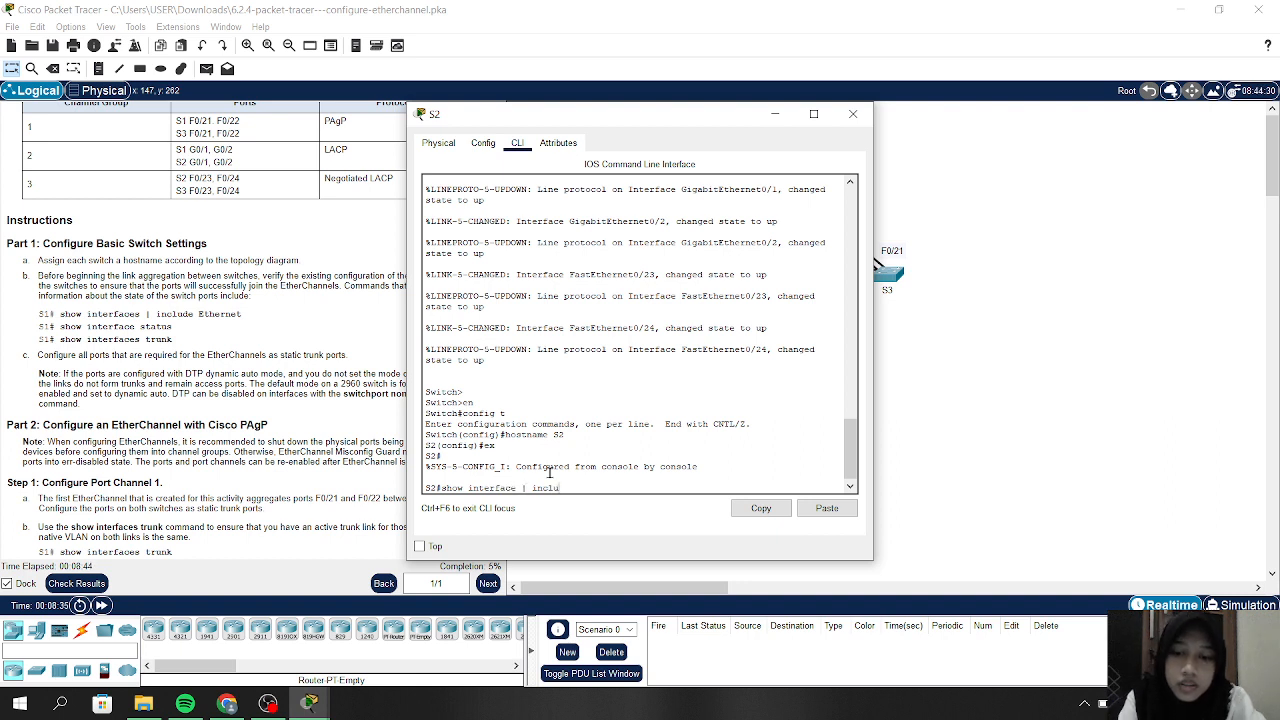
pyautogui.write('de Et')
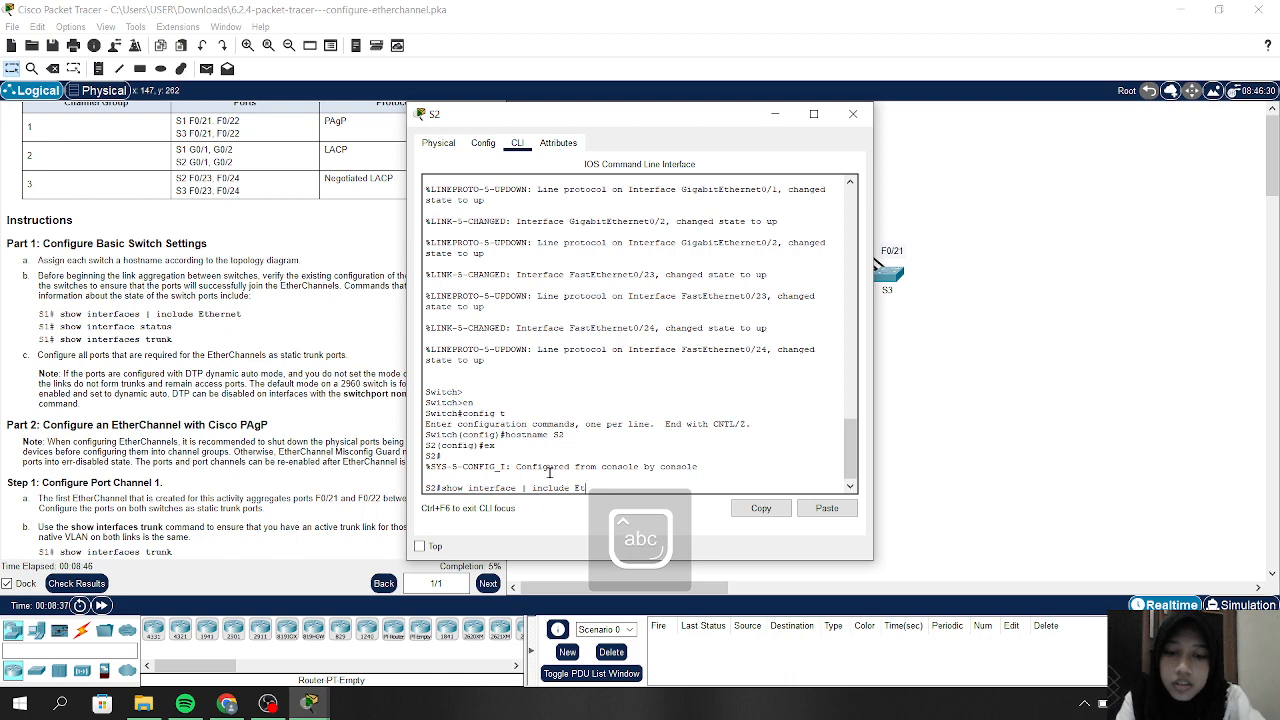
pyautogui.write('hernet')
pyautogui.press('Return')
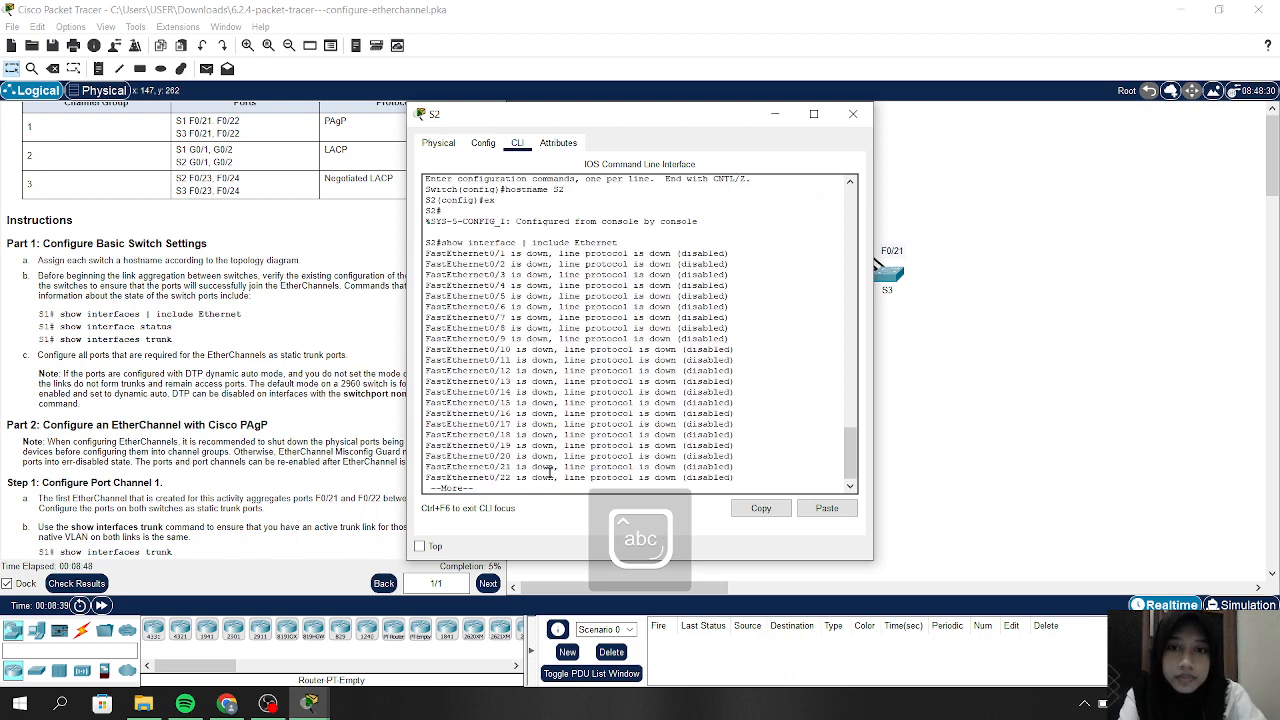
pyautogui.press('space')
pyautogui.press('Return')
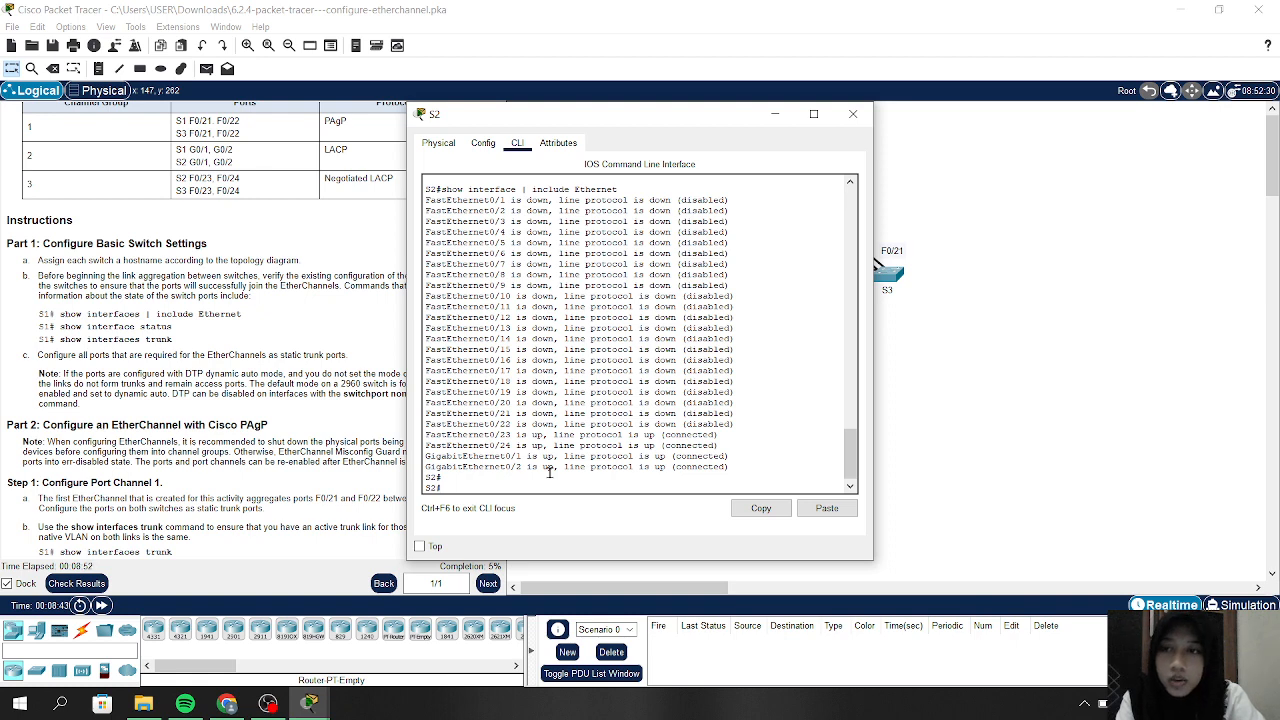
# Run show interface status on S2, showing Fa0/23, Fa0/24, Gig0/1 and Gig0/2 connected
pyautogui.write('show')
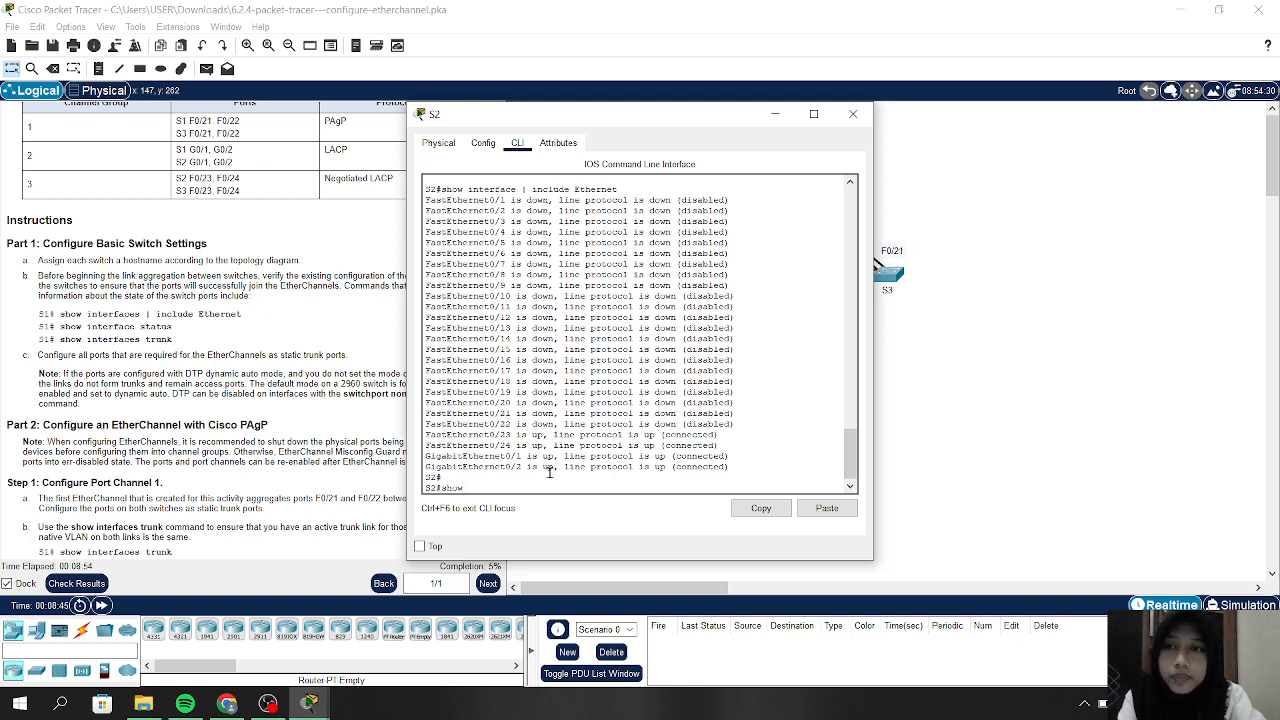
pyautogui.write(' interface')
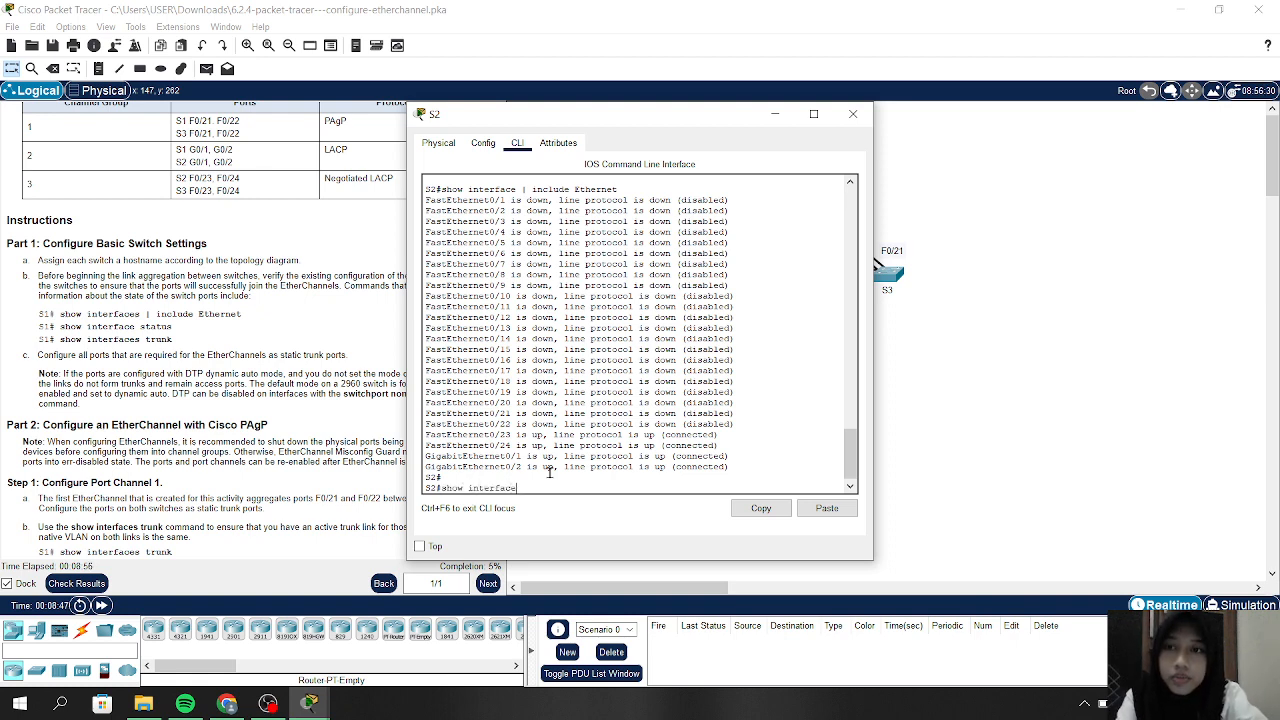
pyautogui.write(' statu')
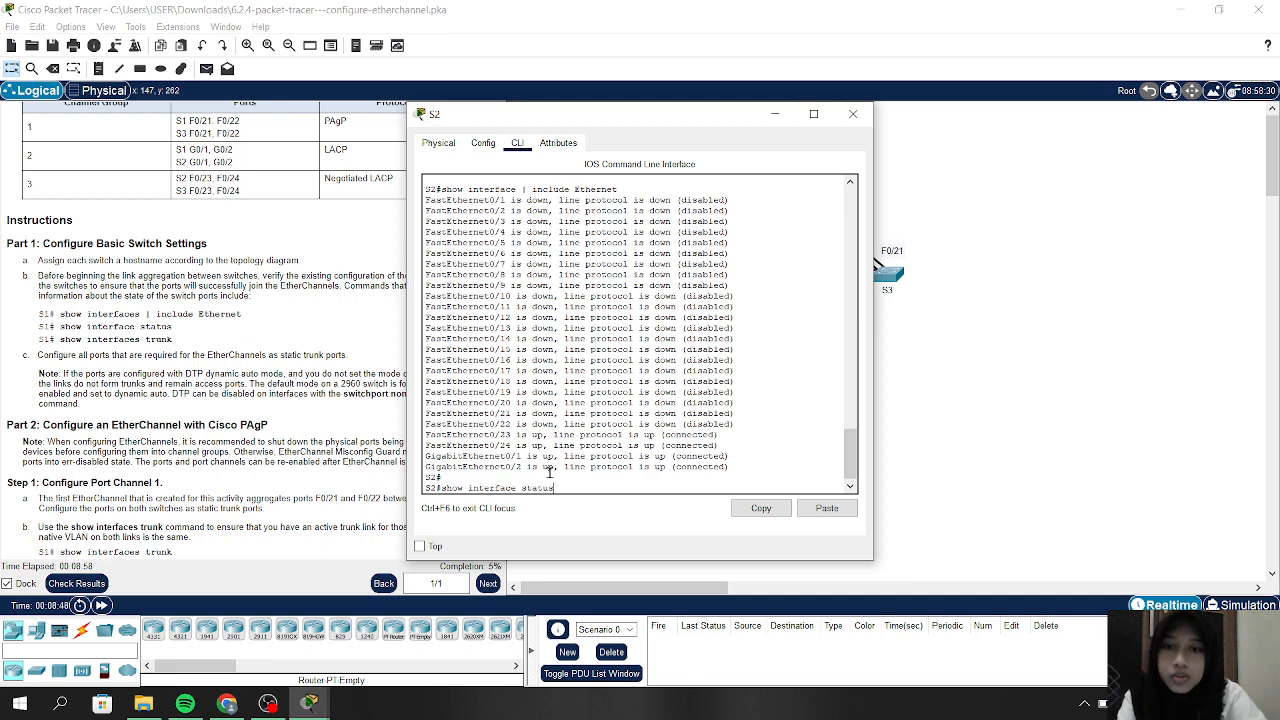
pyautogui.write('s')
pyautogui.press('Return')
pyautogui.press('Return')
pyautogui.press('Return')
pyautogui.press('Return')
pyautogui.press('Return')
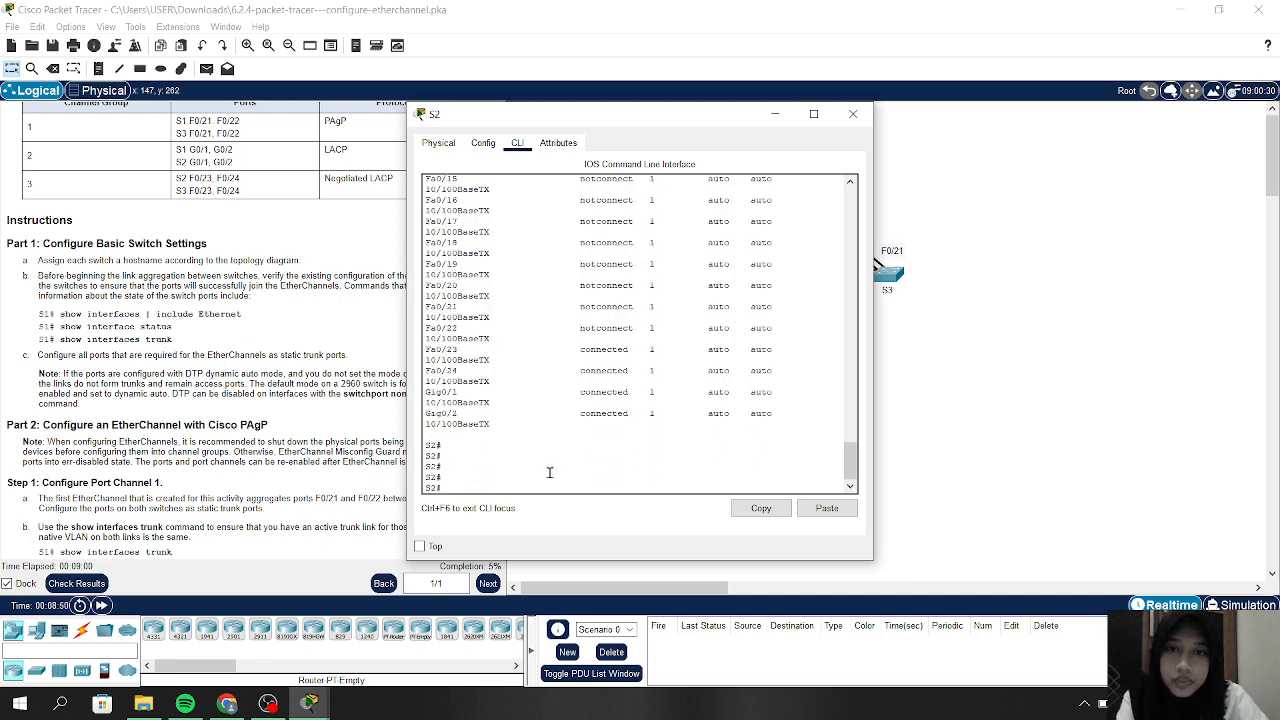
pyautogui.scroll(3, 574, 440)
pyautogui.scroll(-4, 574, 440)
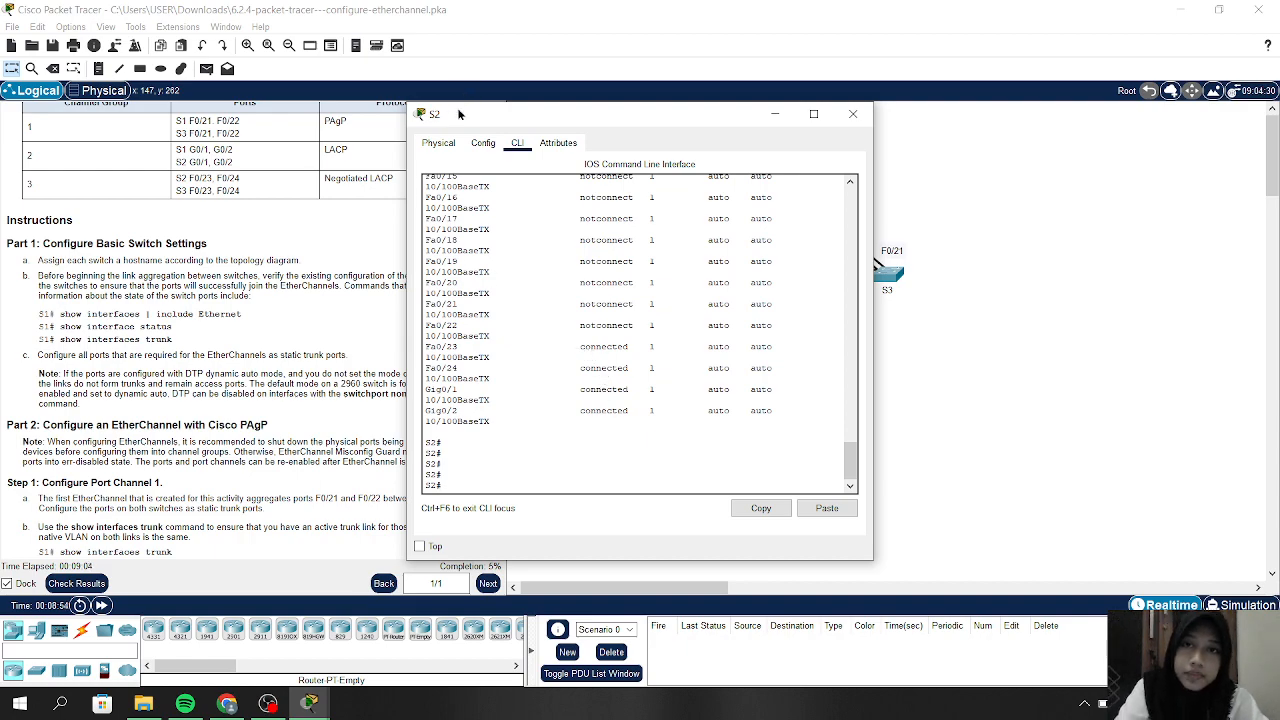
# Run show interface trunk on S2 to check for trunking ports
pyautogui.moveTo(459, 114); pyautogui.dragTo(157, 135)
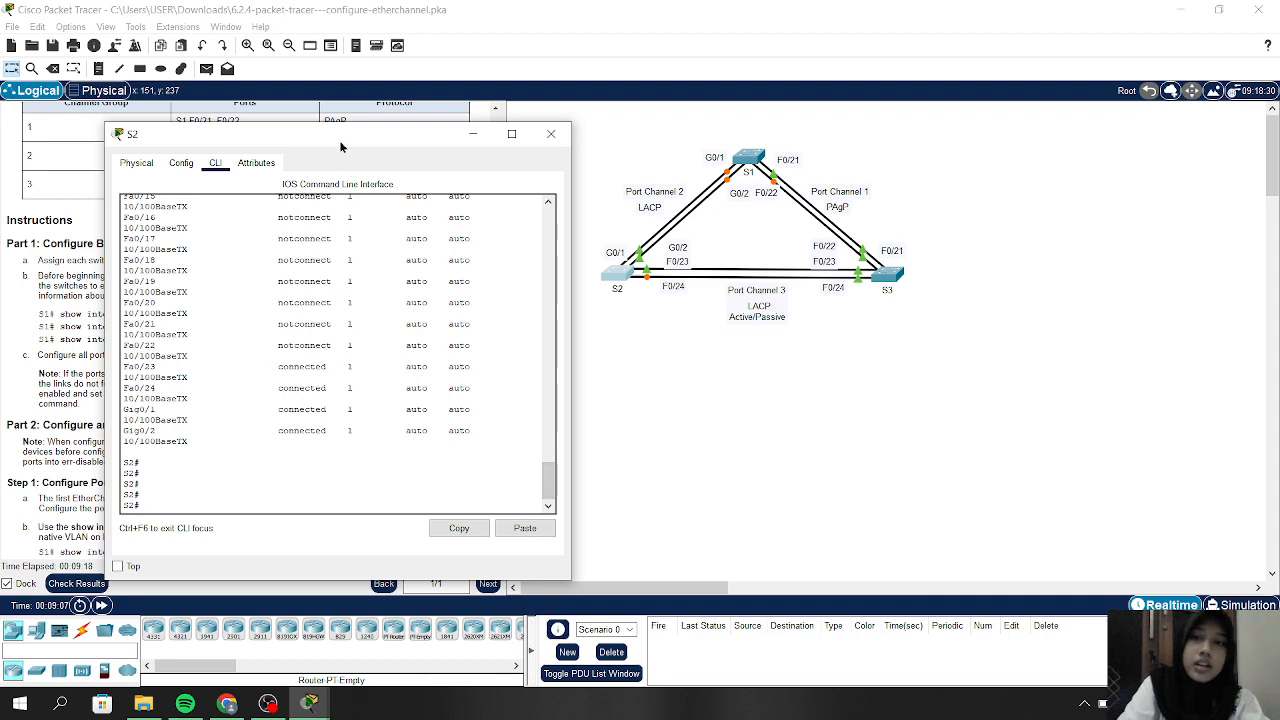
pyautogui.moveTo(342, 146); pyautogui.dragTo(773, 124)
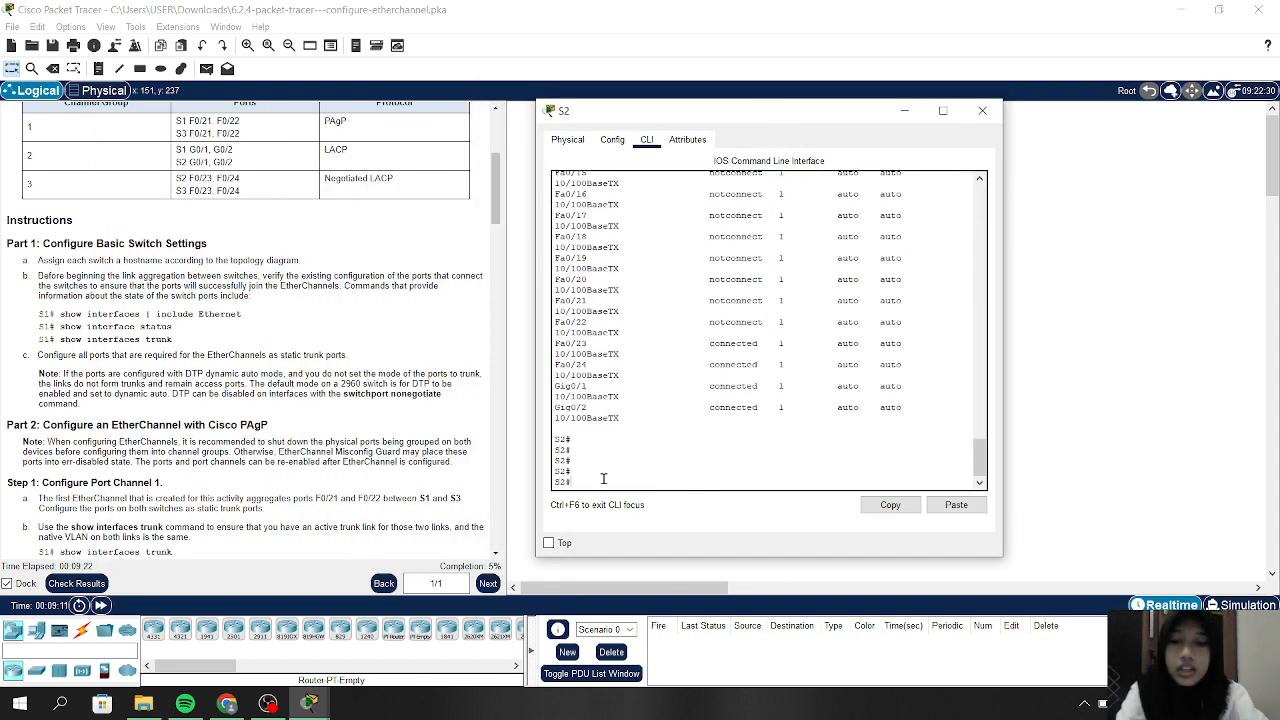
pyautogui.write('show int')
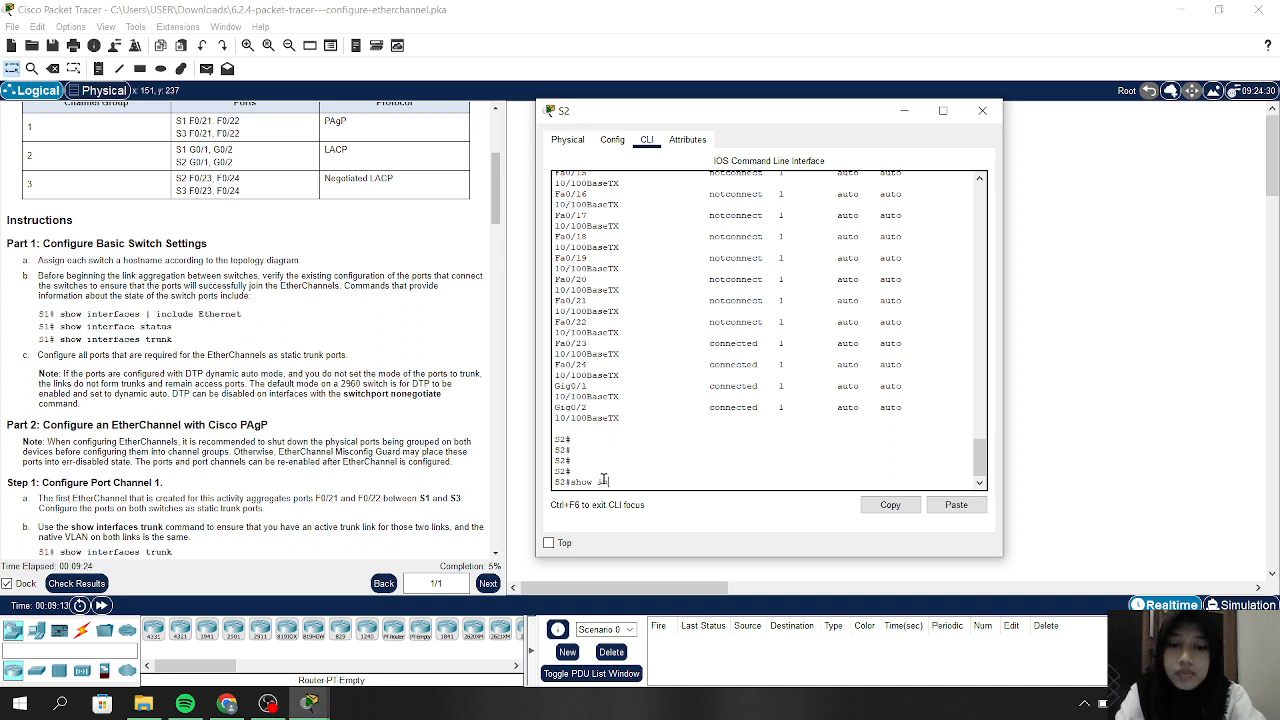
pyautogui.write('erface tr')
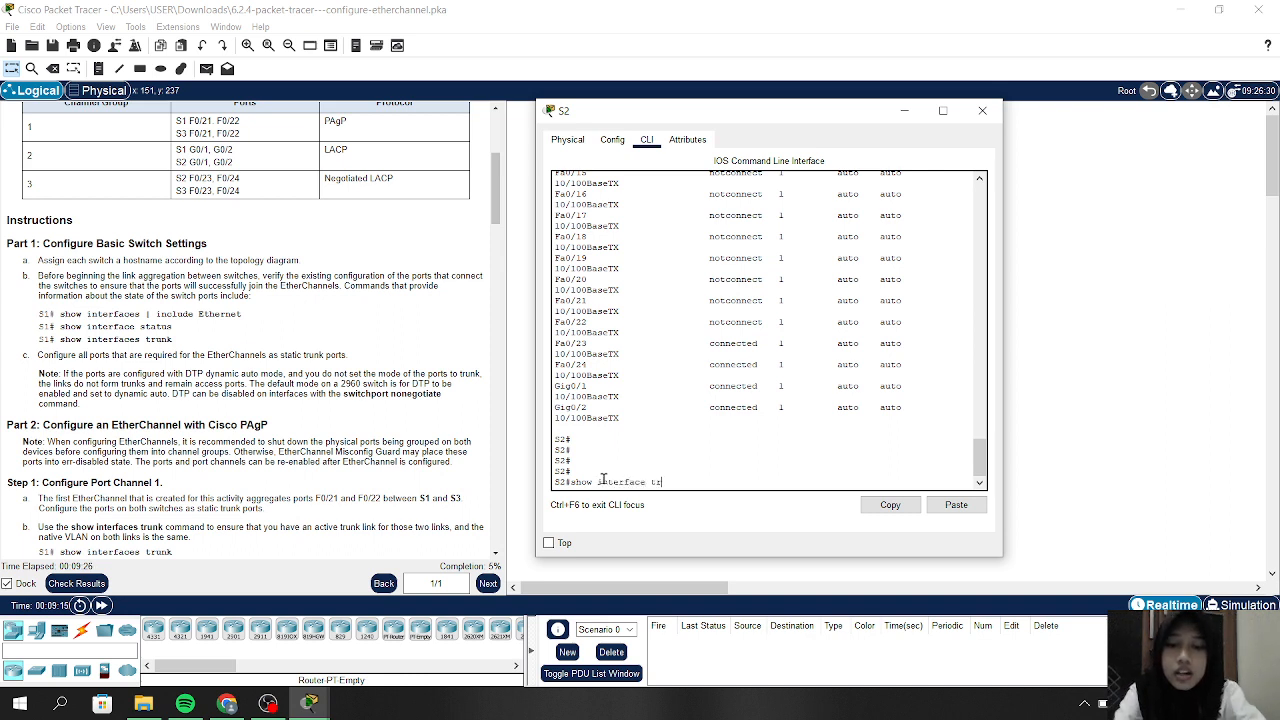
pyautogui.write('unk')
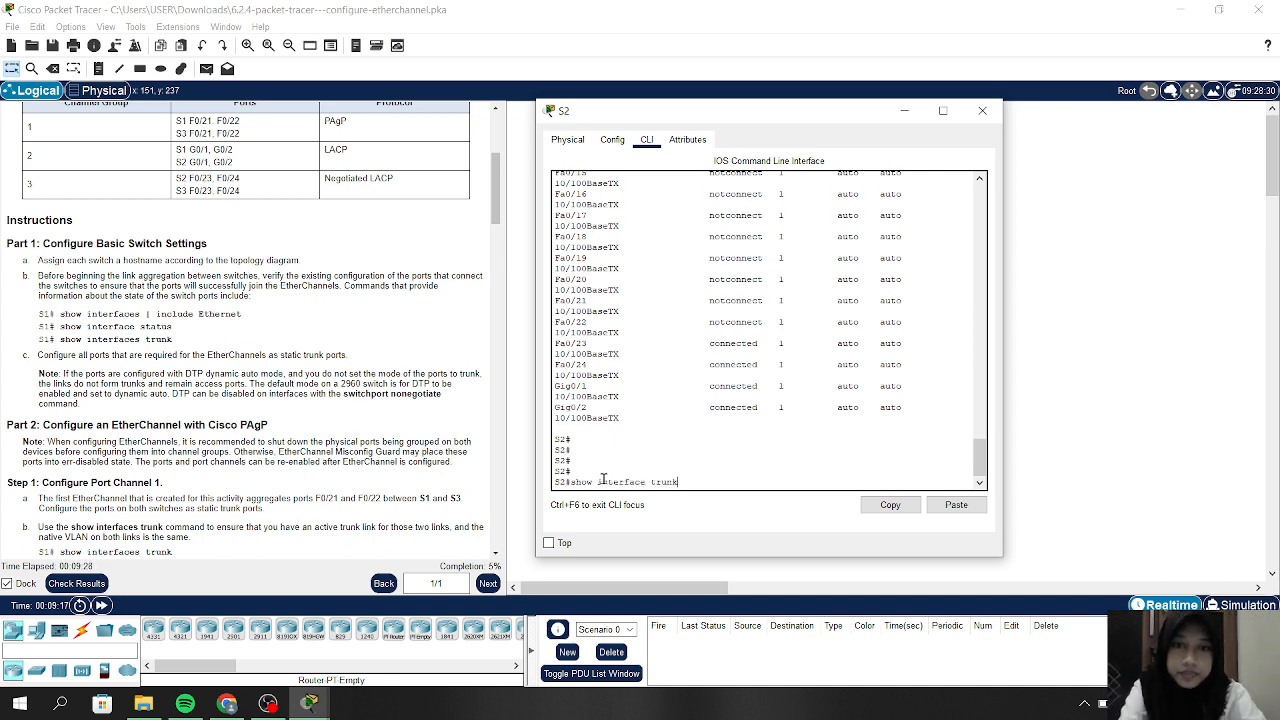
pyautogui.press('Return')
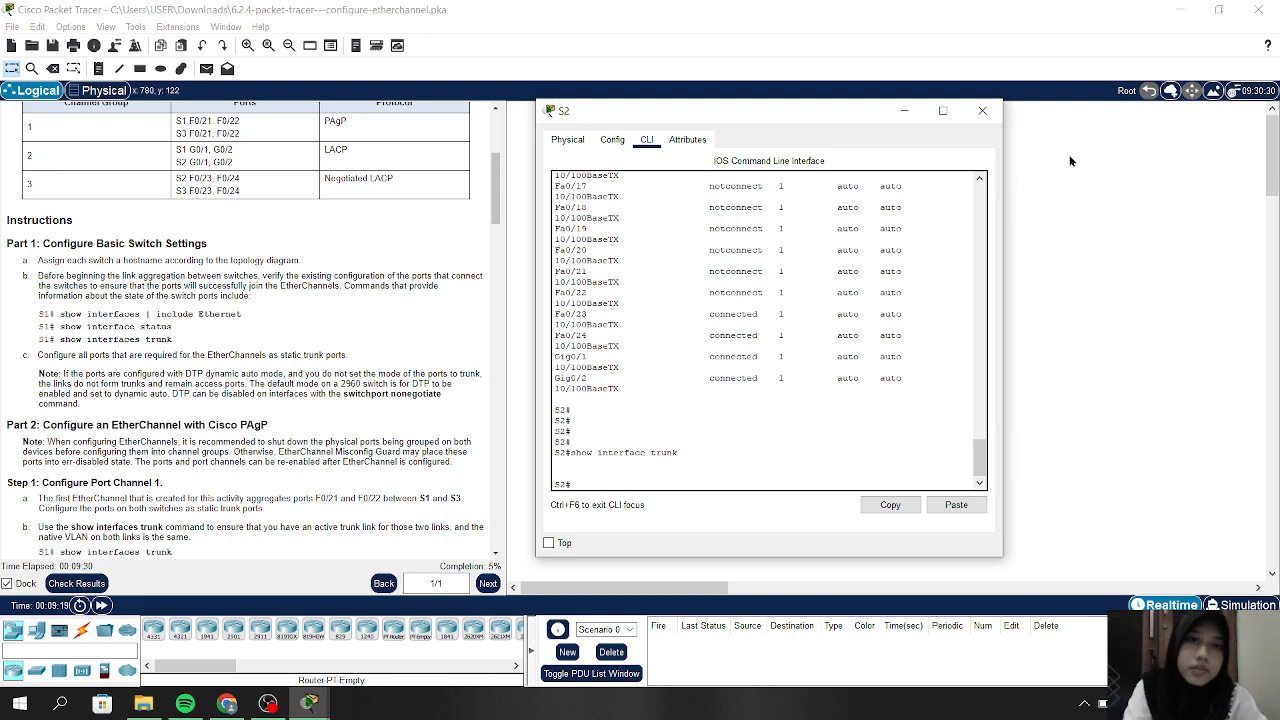
# Close S2's window, open switch S3's CLI and enter privileged mode with enable
pyautogui.click(982, 110)
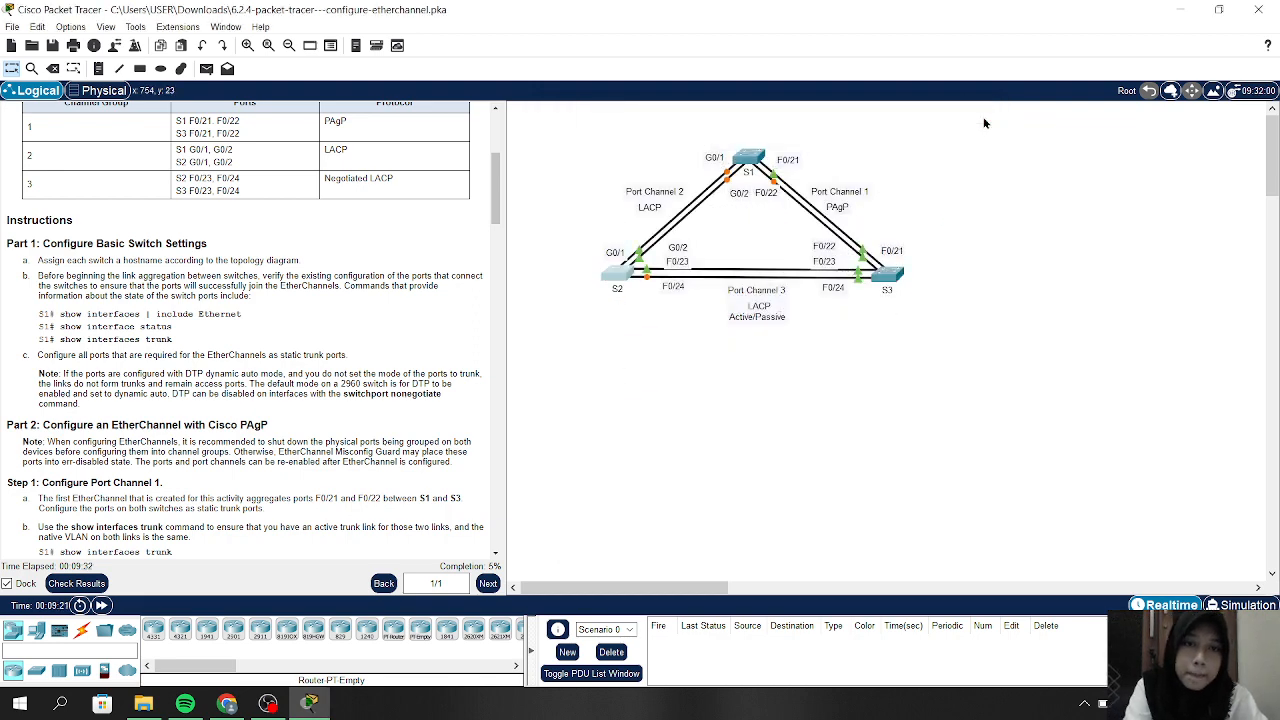
pyautogui.click(886, 281)
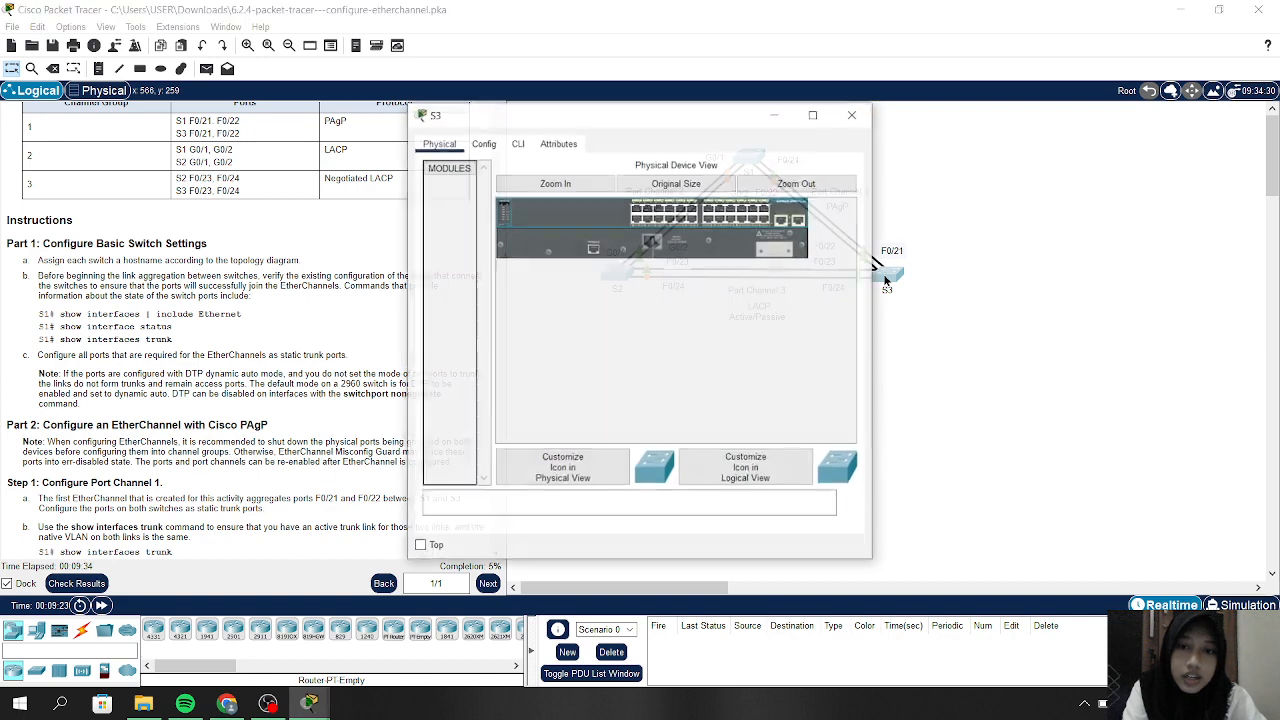
pyautogui.click(517, 143)
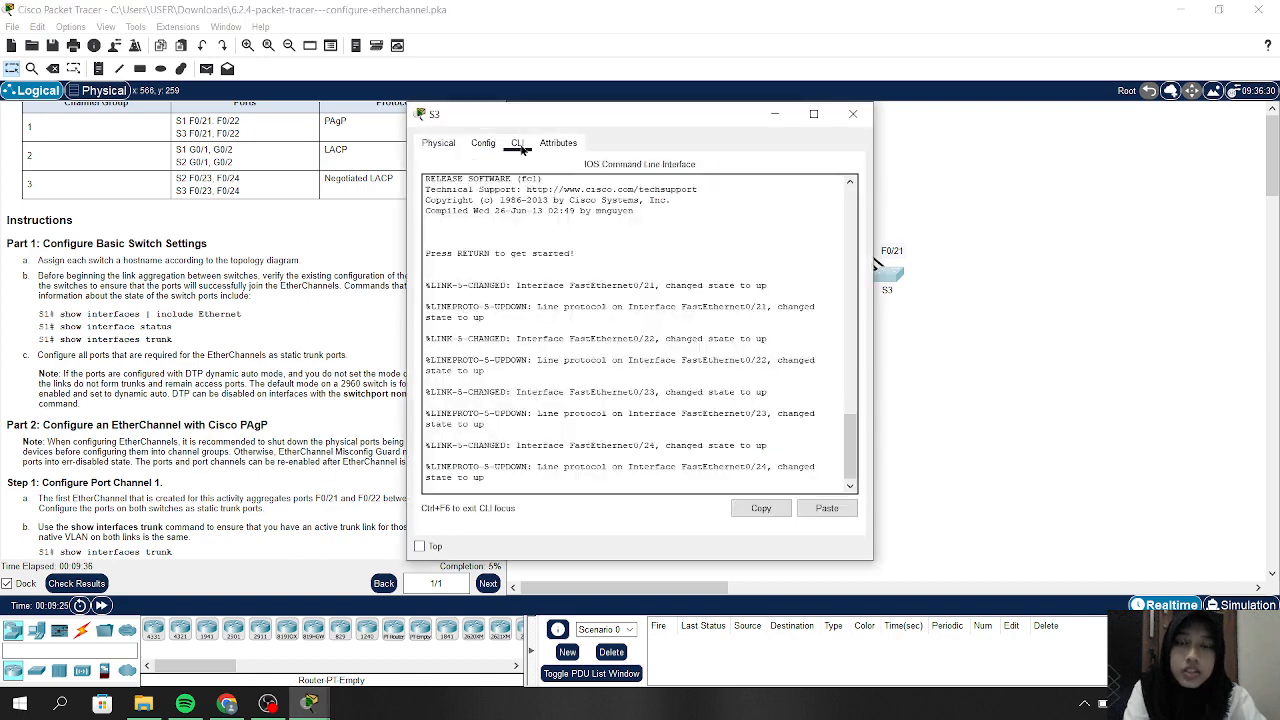
pyautogui.press('Return')
pyautogui.press('Return')
pyautogui.press('Return')
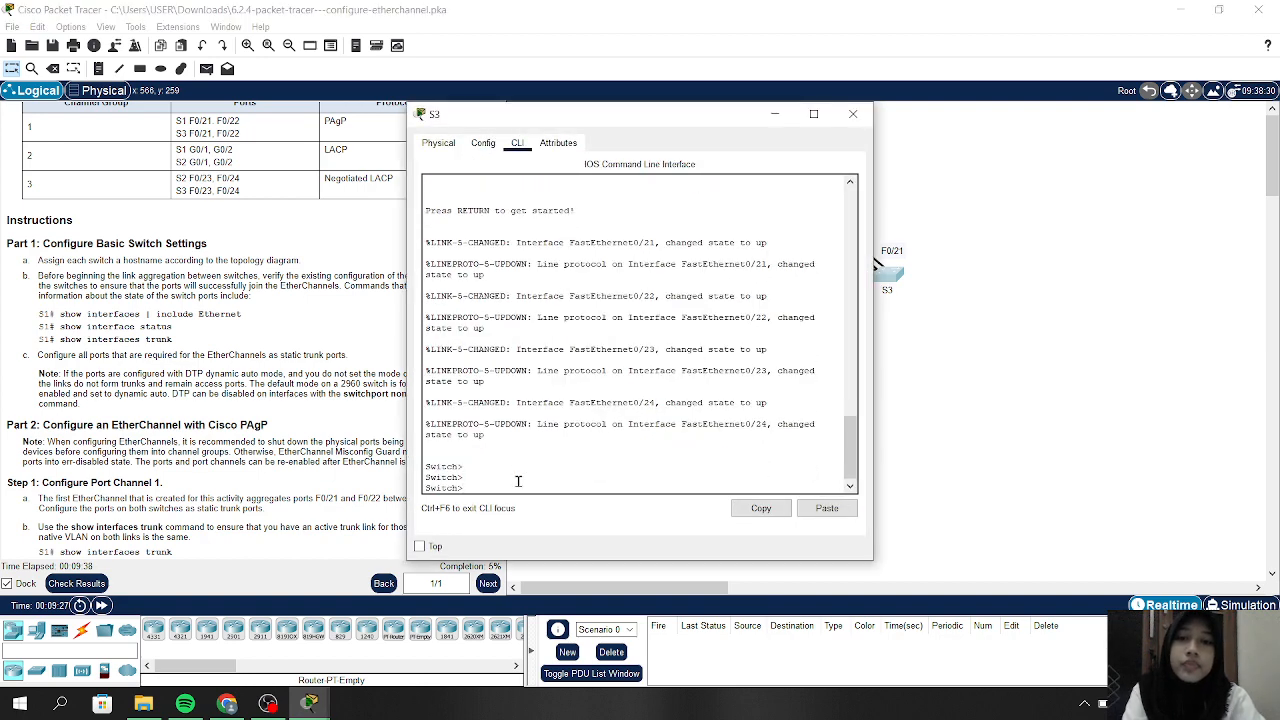
pyautogui.write('en')
pyautogui.press('Return')
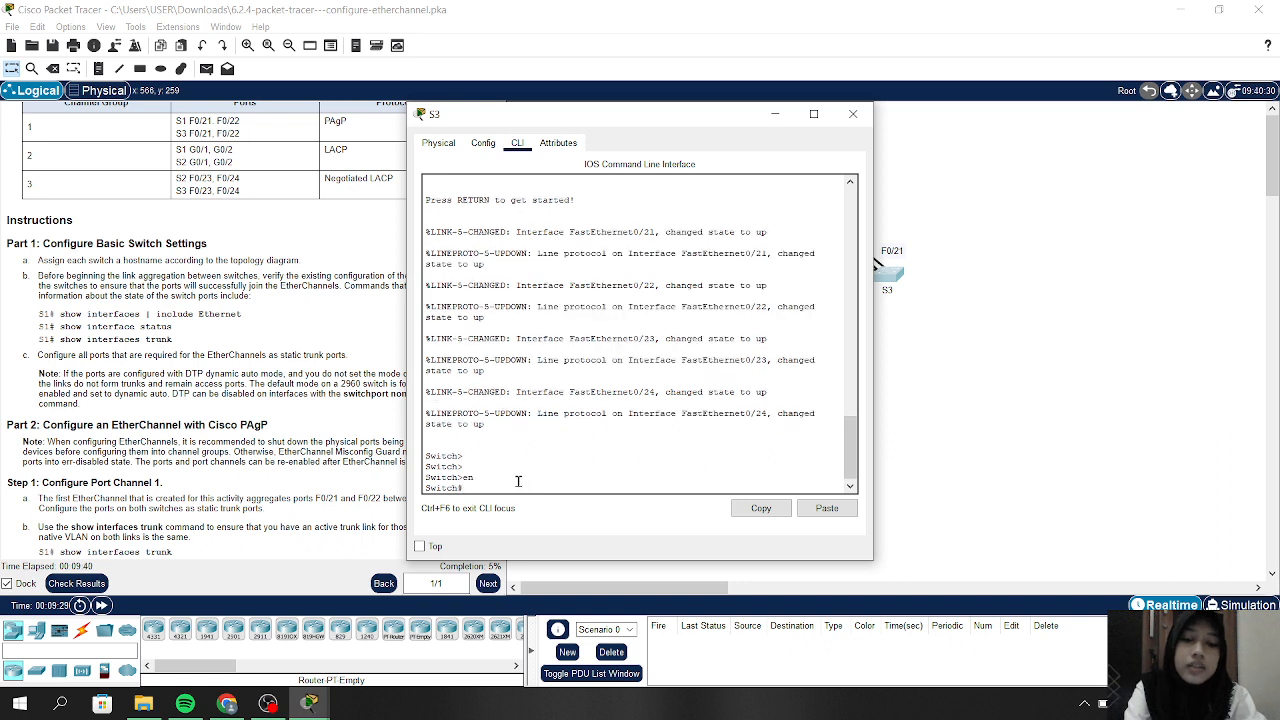
# Enter global configuration mode on S3 and set the hostname to S3
pyautogui.write('config t')
pyautogui.press('Return')
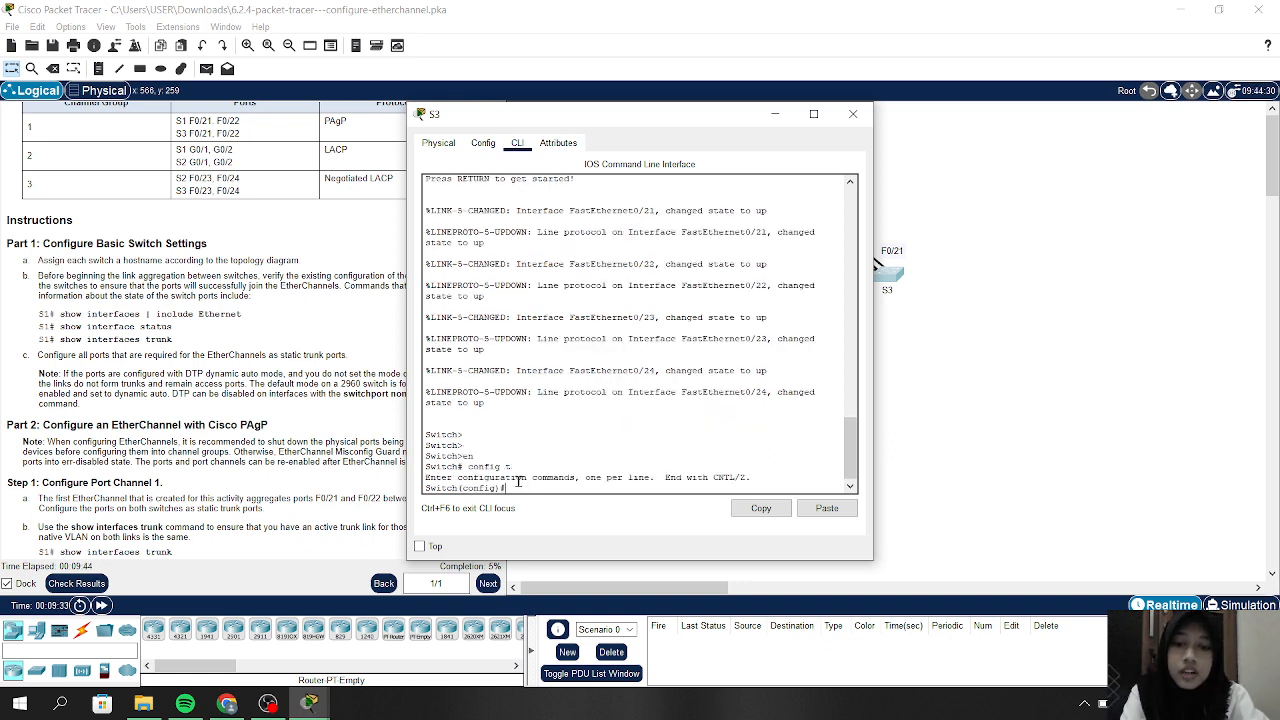
pyautogui.write('hostname')
pyautogui.press('capslock')
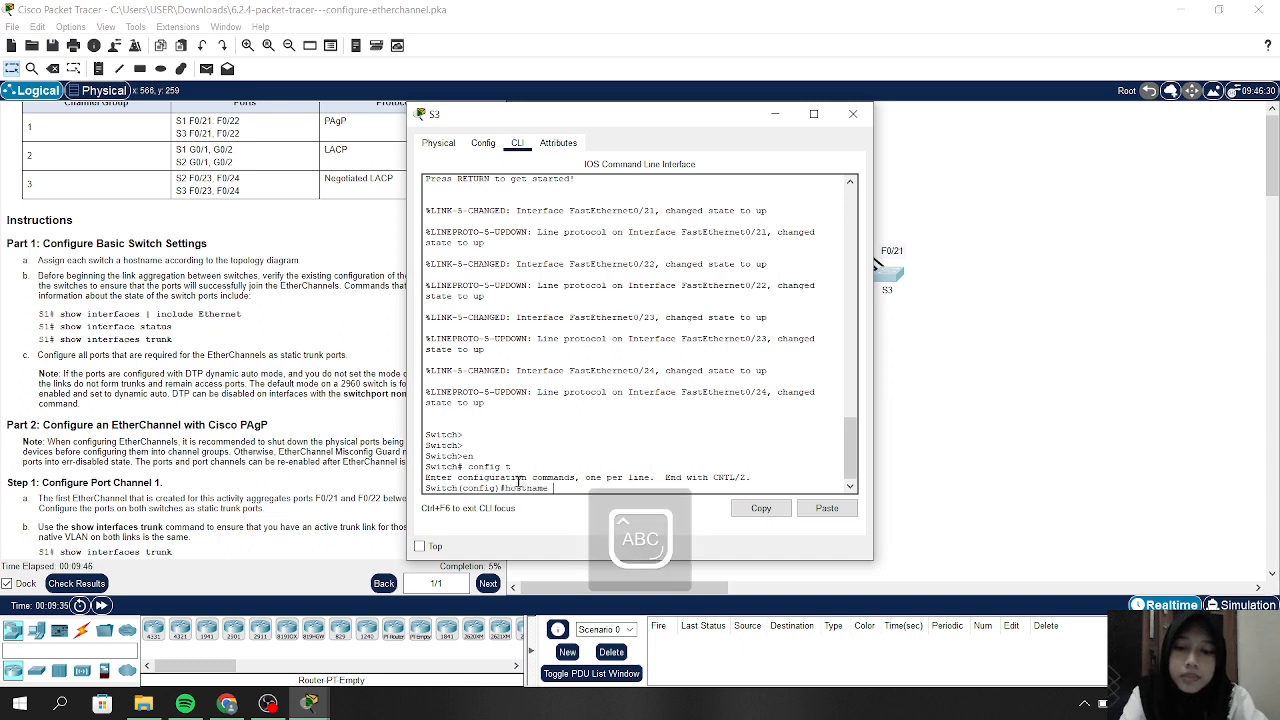
pyautogui.write('S3')
pyautogui.press('capslock')
pyautogui.press('Return')
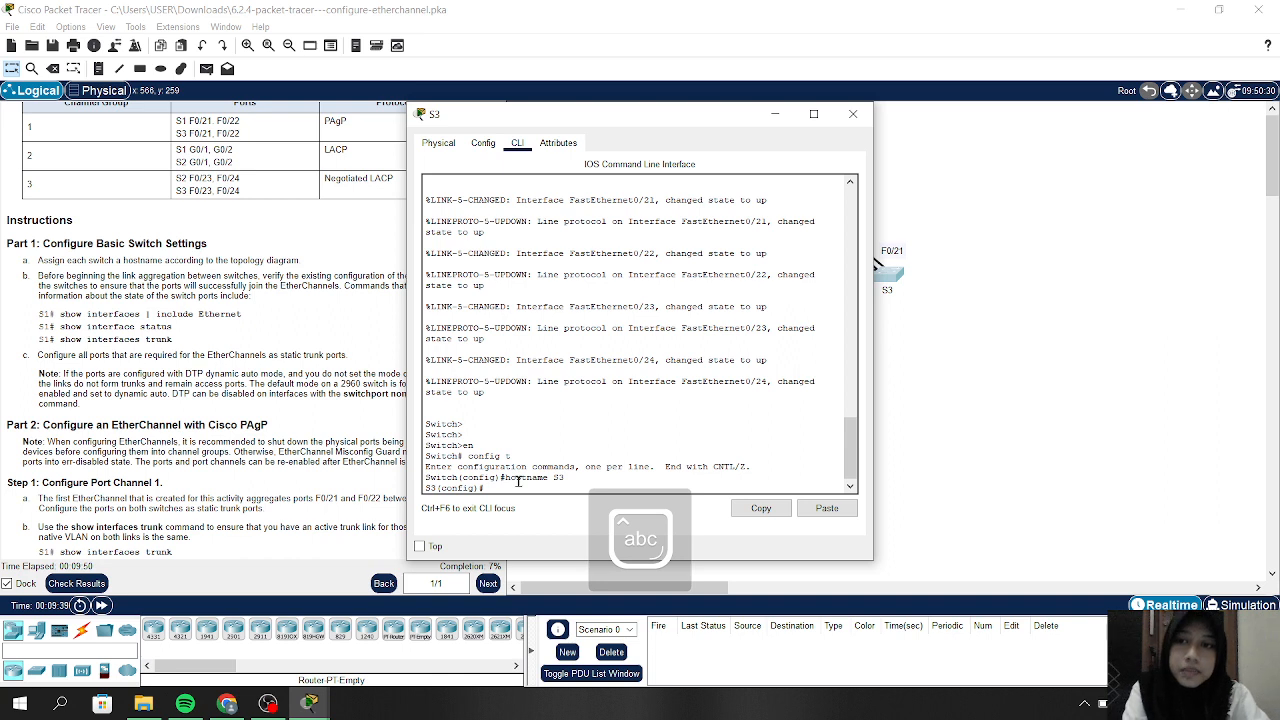
# Try show interface and show interfaces | include Ethernet in config mode, both rejected as invalid input
pyautogui.write('sh')
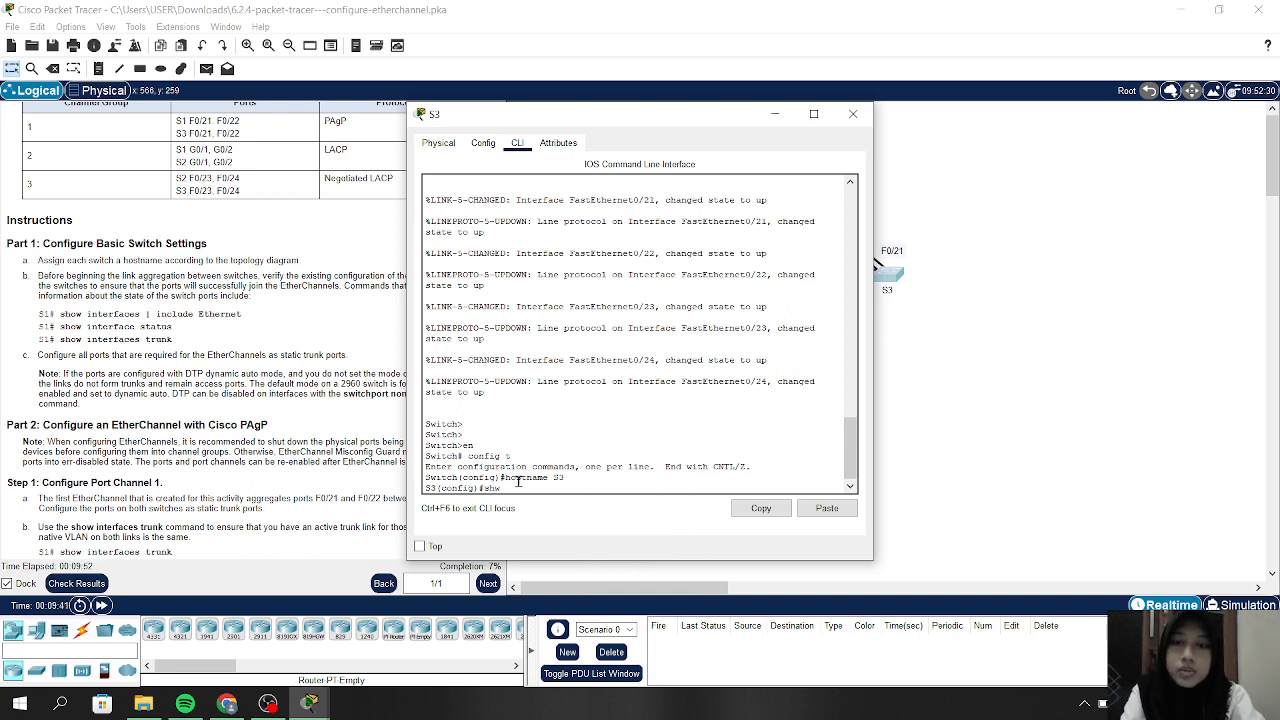
pyautogui.write('ow ')
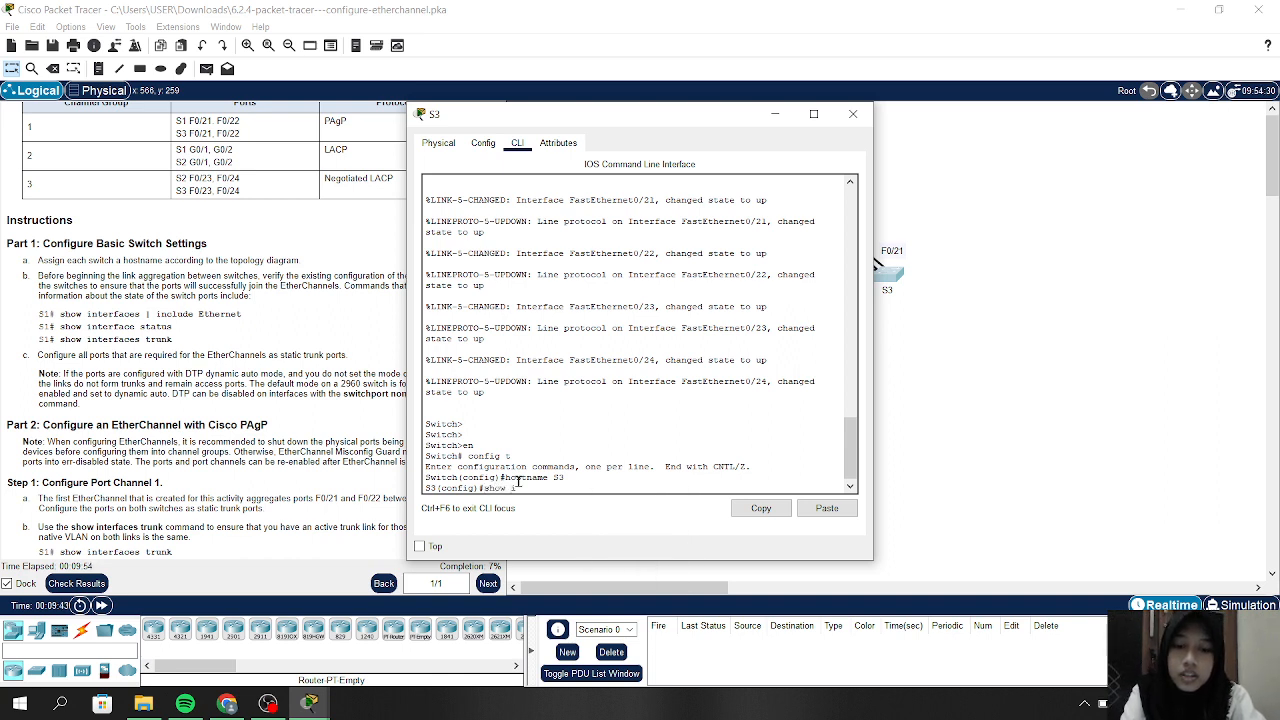
pyautogui.write('interface ')
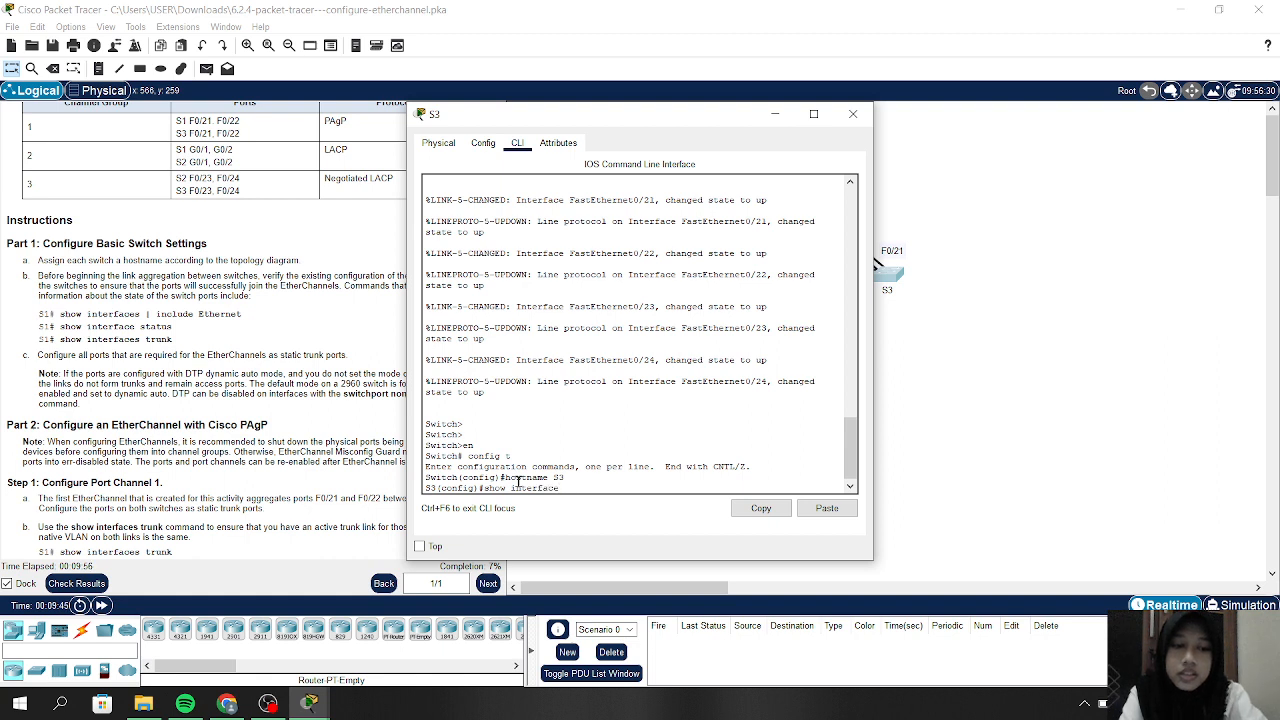
pyautogui.write('| includ')
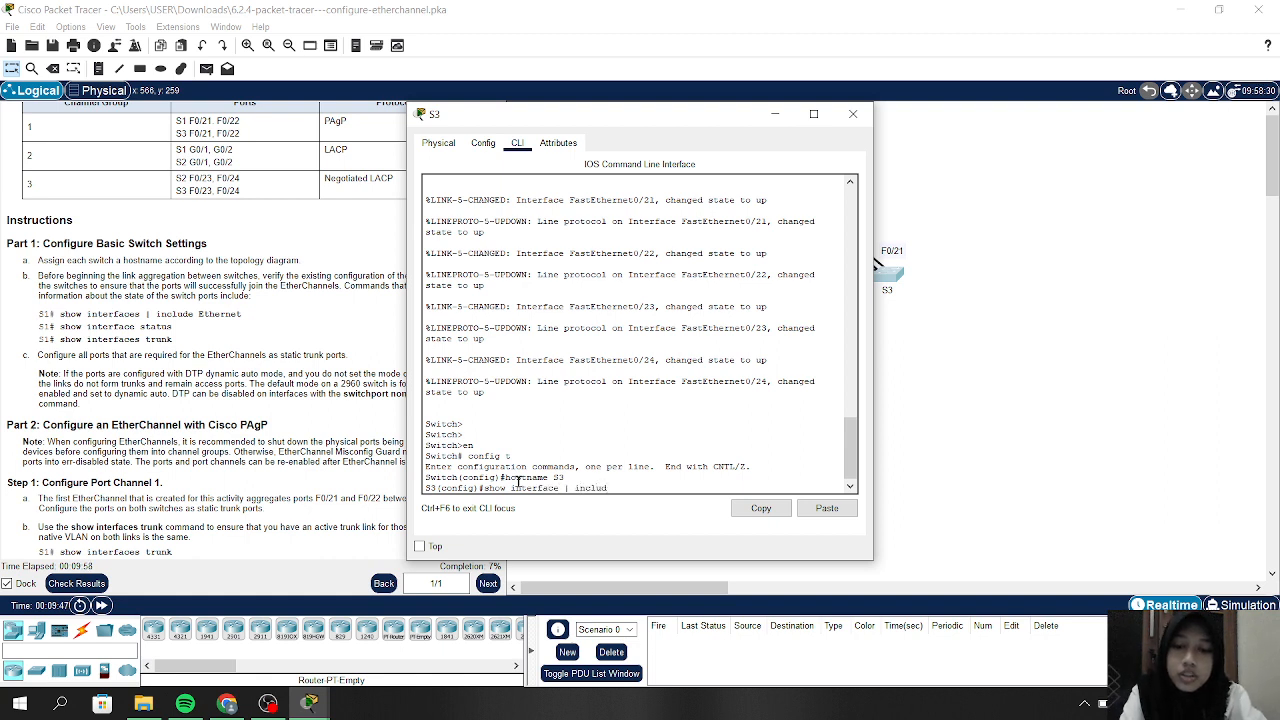
pyautogui.write('e ')
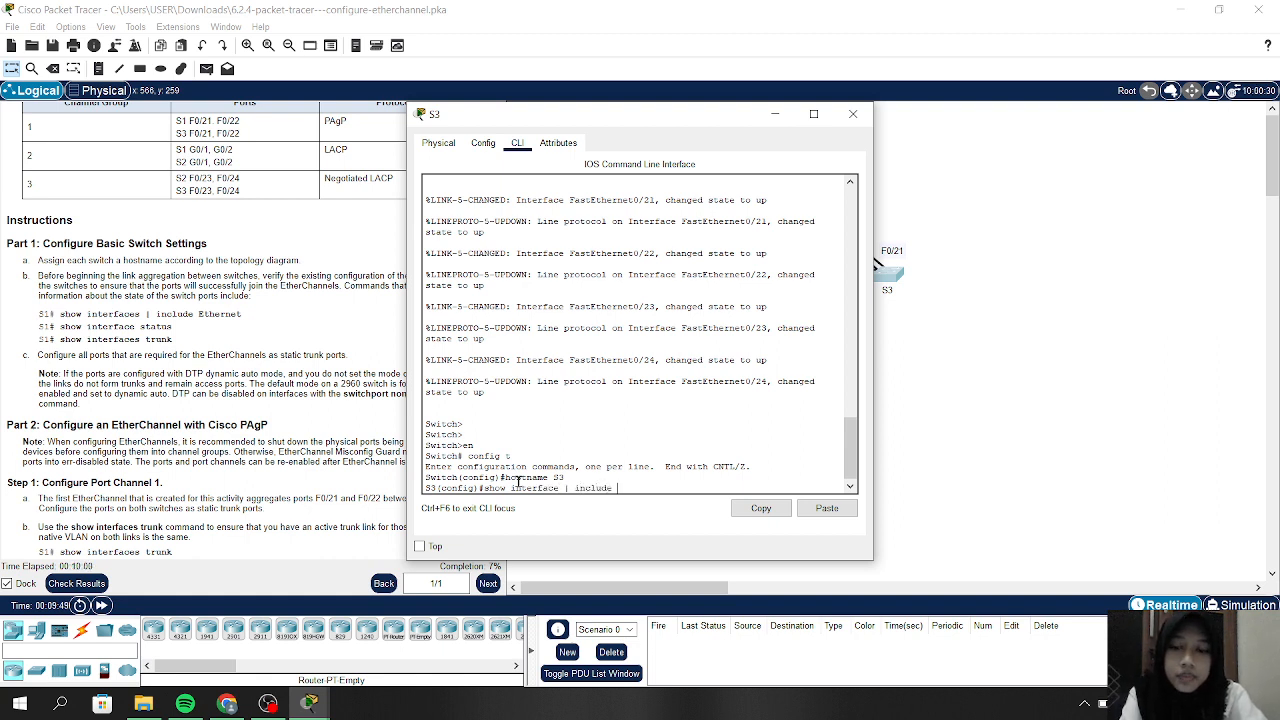
pyautogui.write('Et')
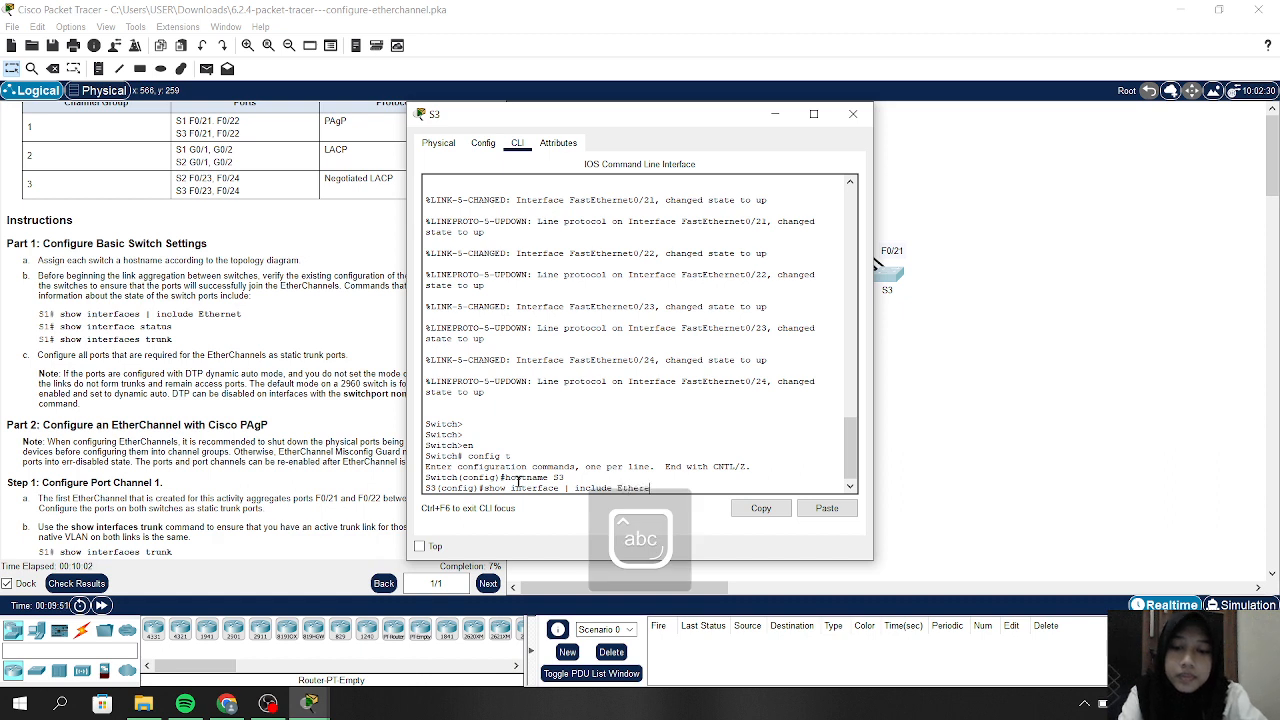
pyautogui.write('hernet')
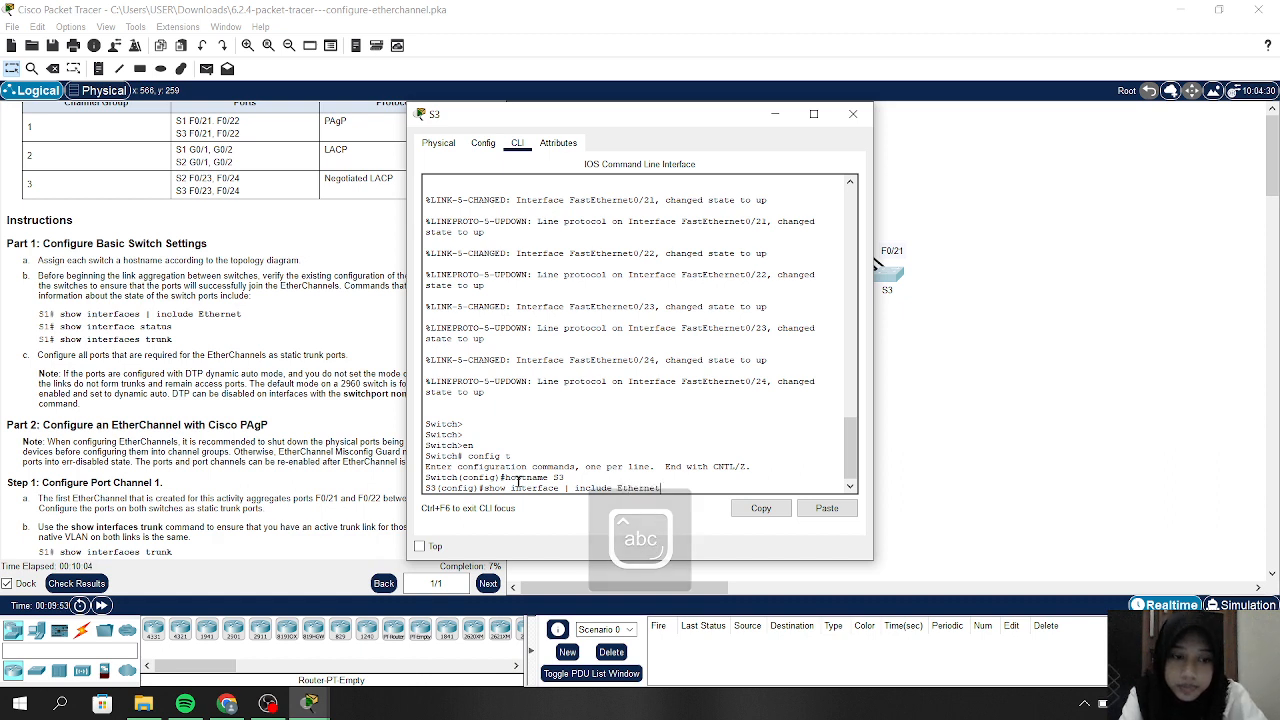
pyautogui.press('Return')
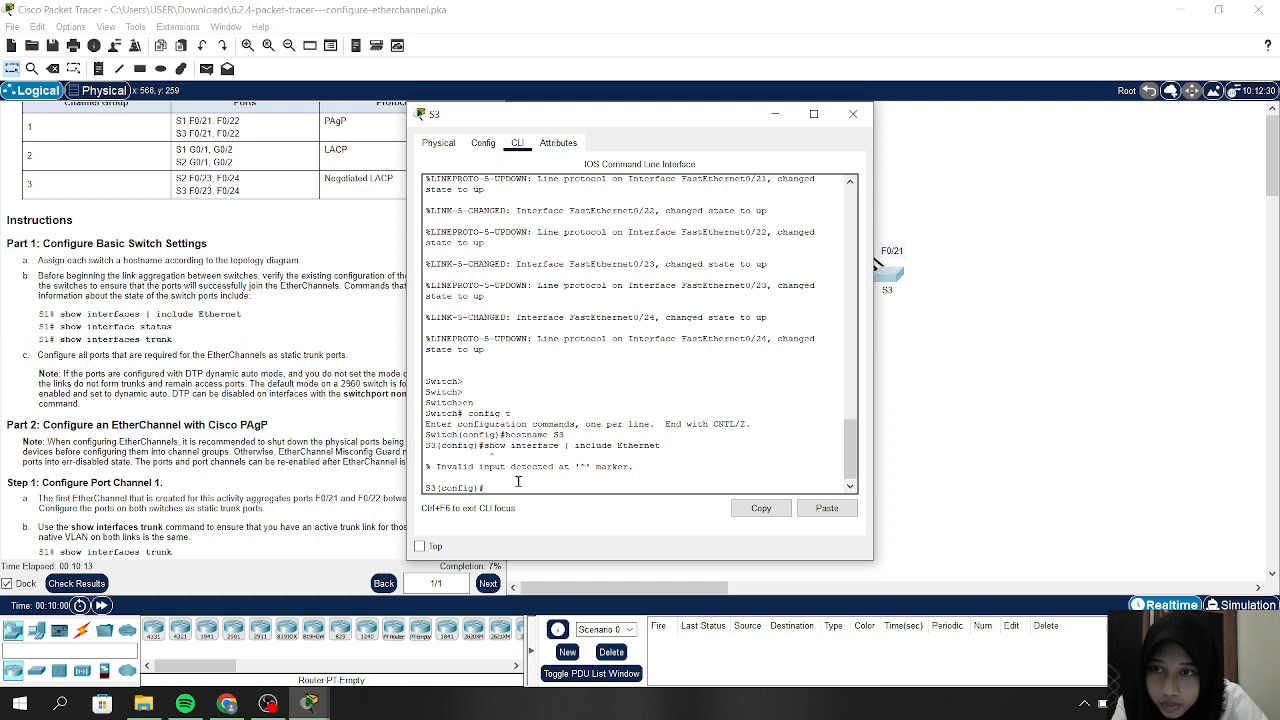
pyautogui.press('Up')
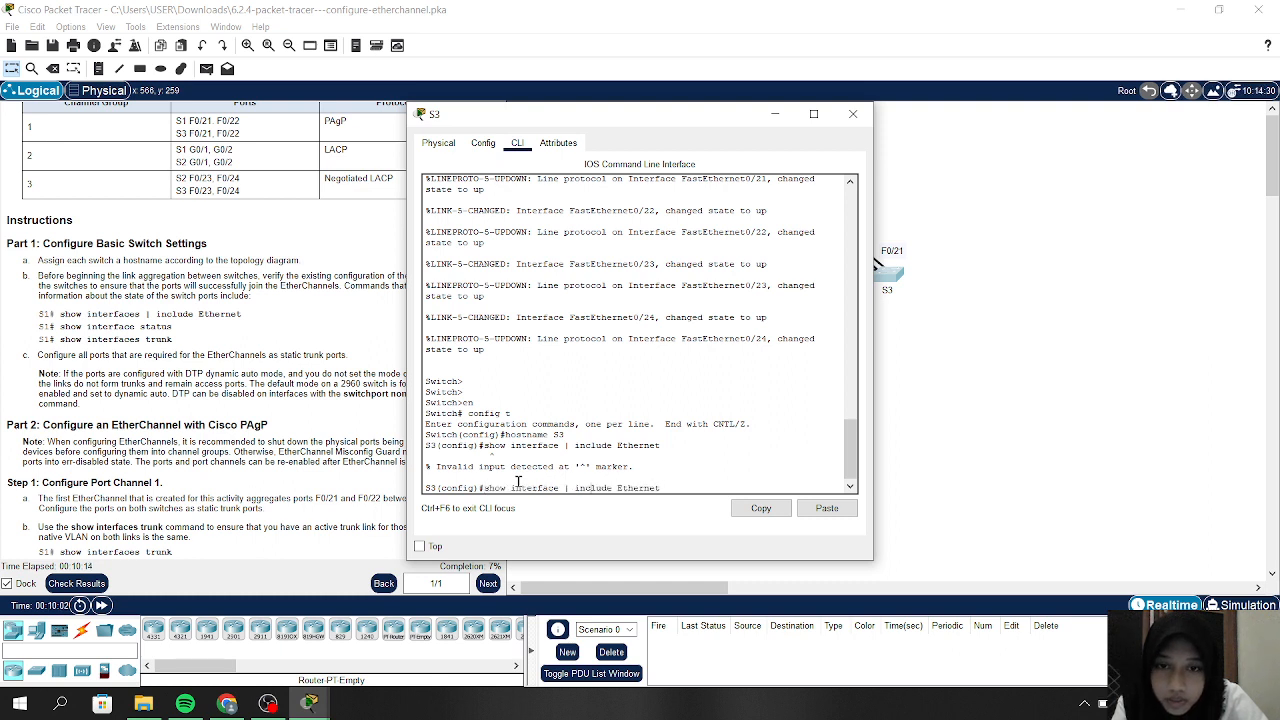
pyautogui.write('s')
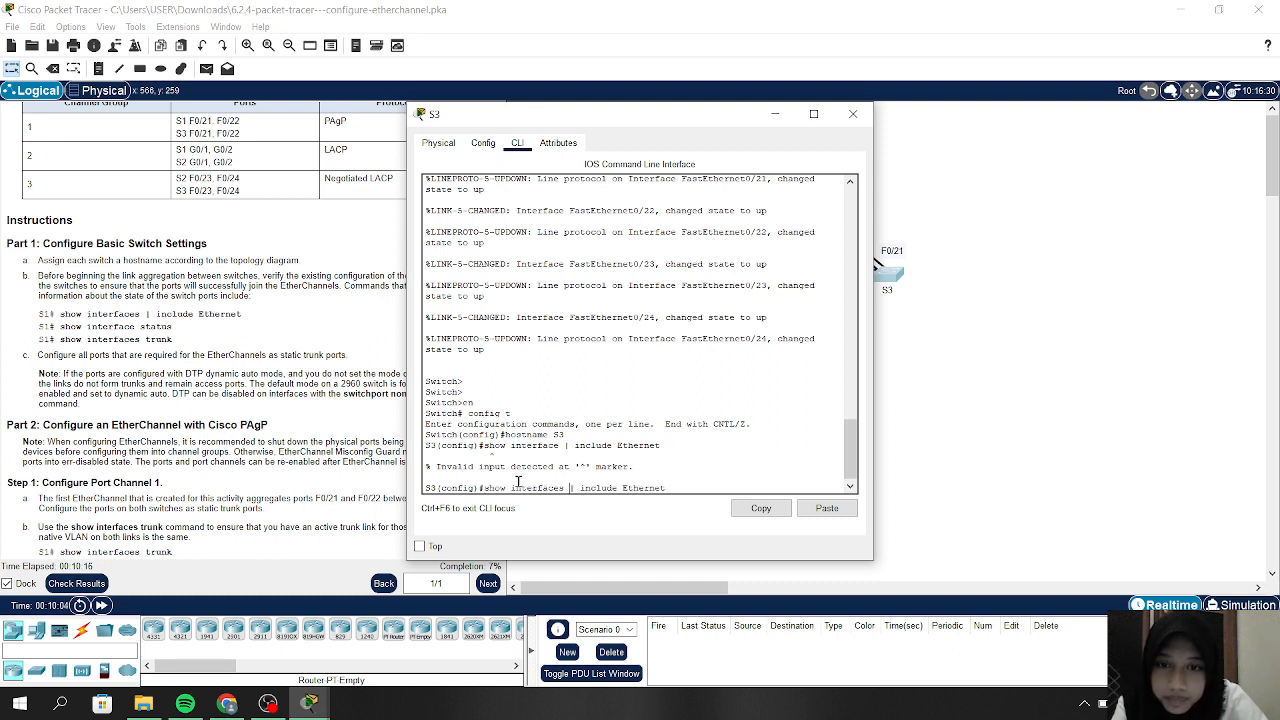
pyautogui.press('Return')
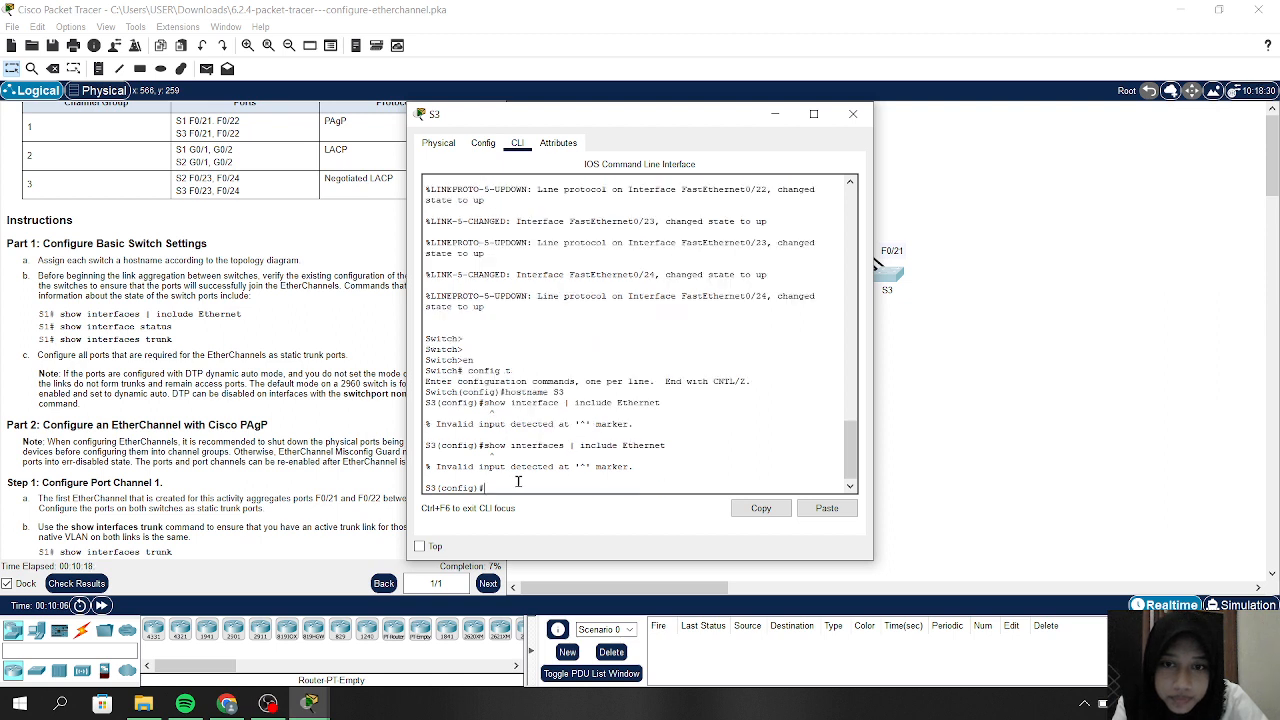
# Exit configuration mode to return to the S3# privileged prompt
pyautogui.press('Up')
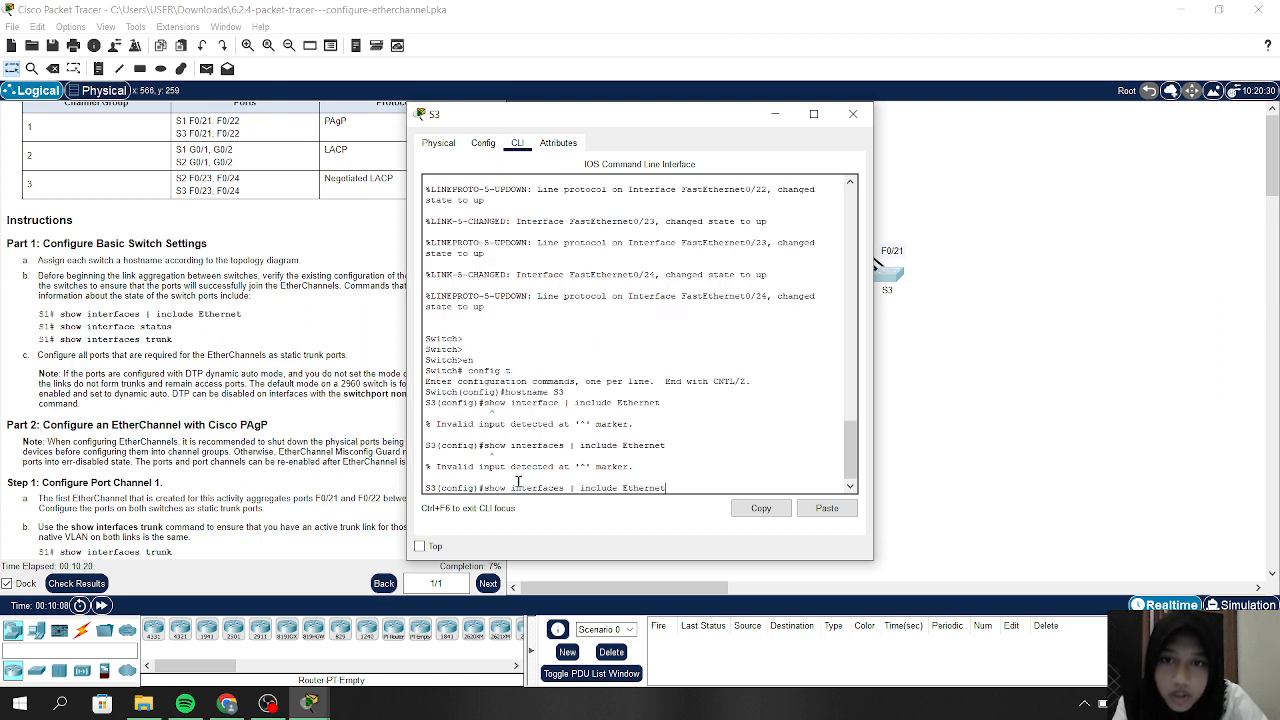
pyautogui.press('Down')
pyautogui.write('ex')
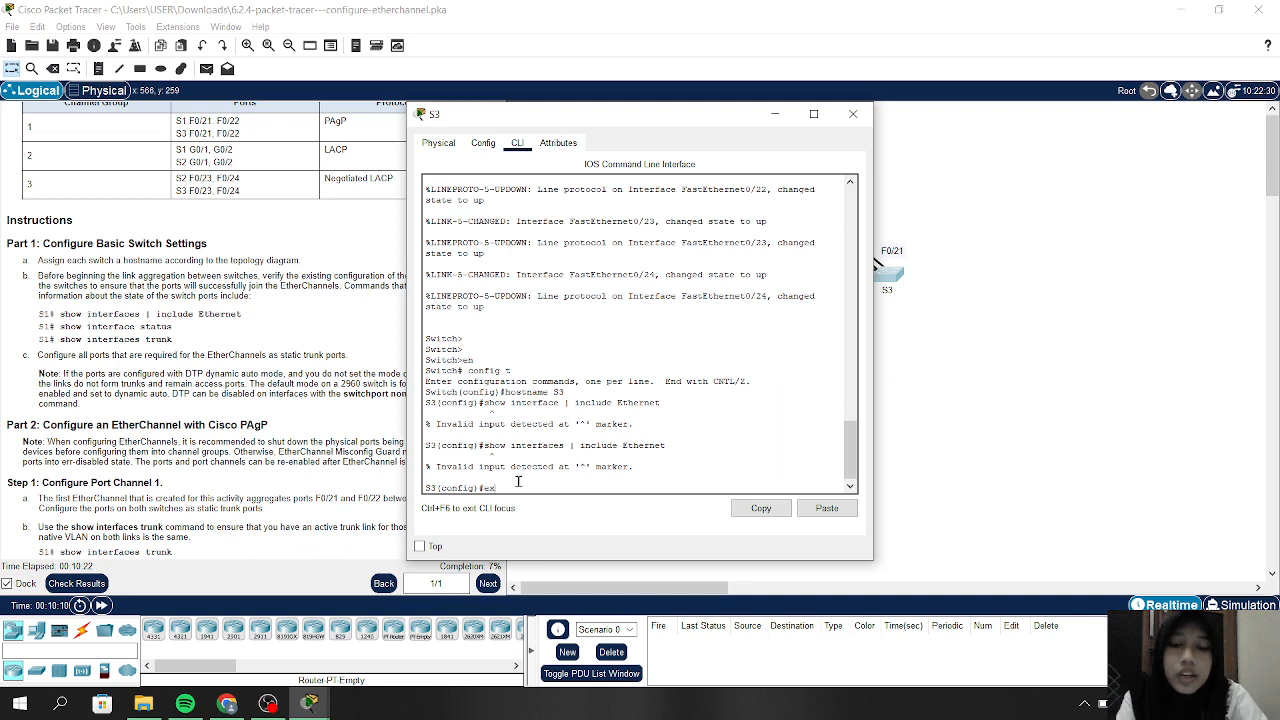
pyautogui.press('Return')
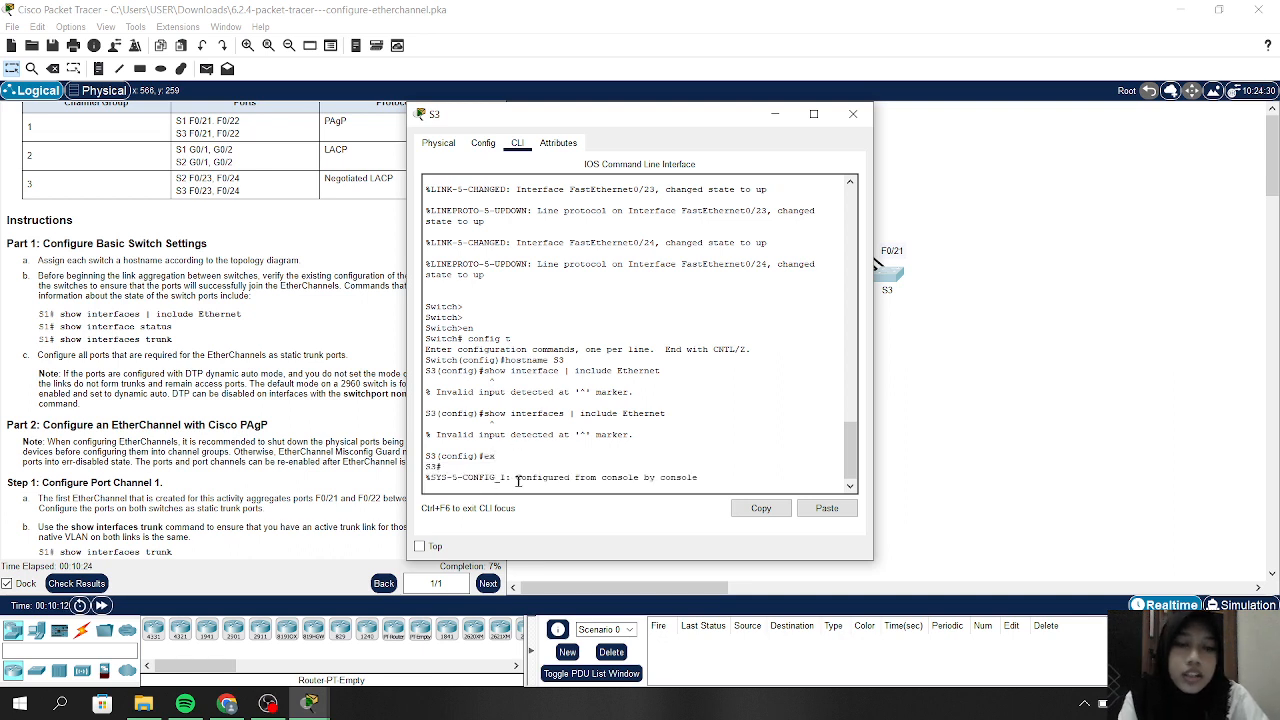
# List S3's Ethernet interfaces and their states with show interfaces | include Ethernet
pyautogui.press('Return')
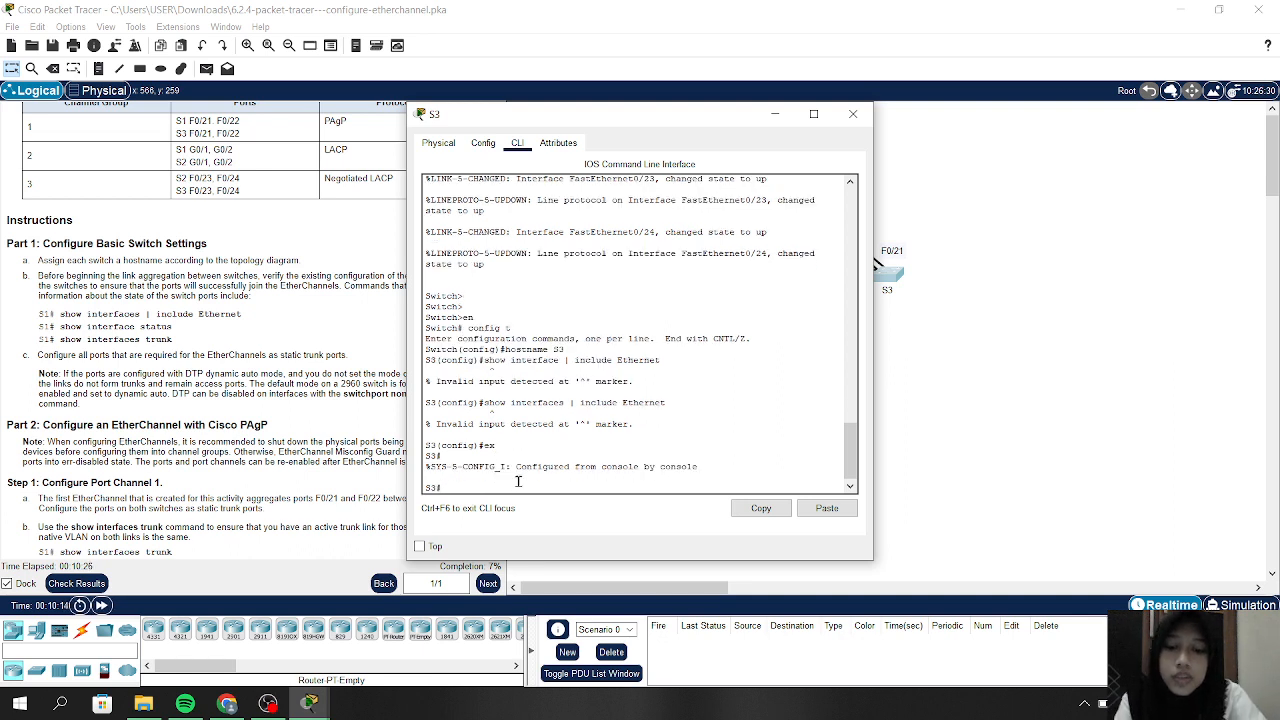
pyautogui.write('show interf')
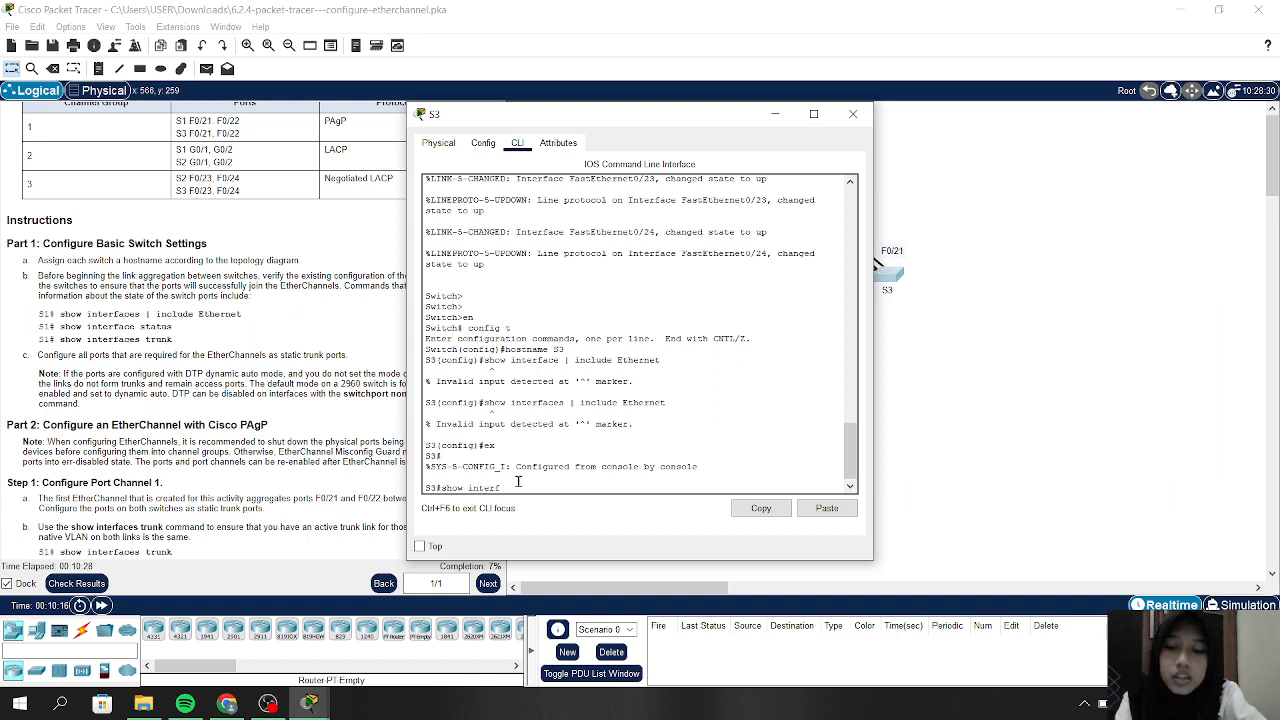
pyautogui.write('aces |')
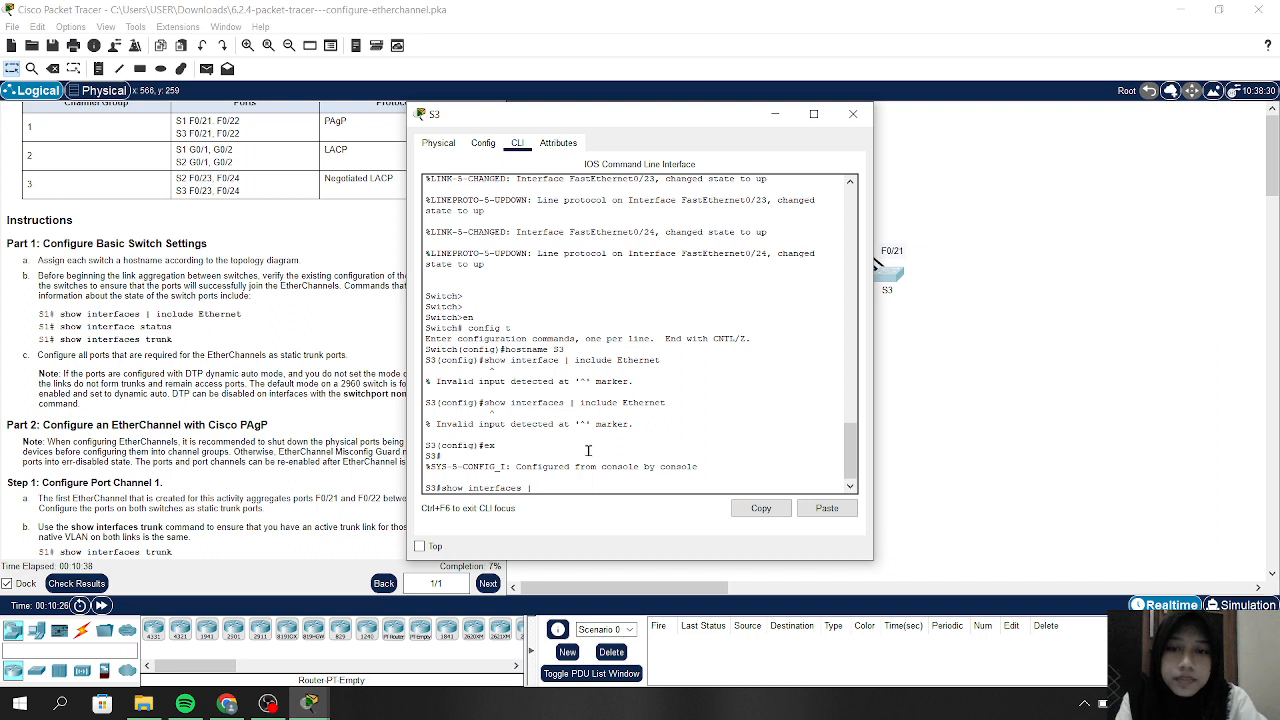
pyautogui.write('include ')
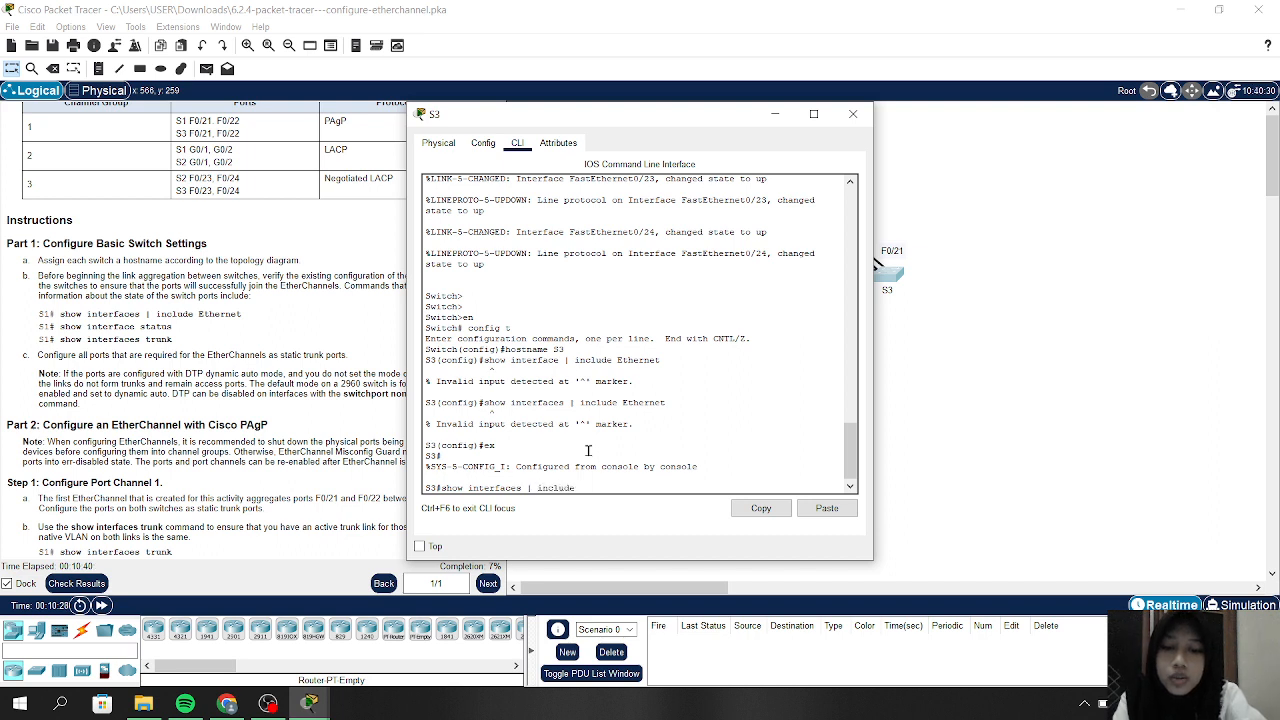
pyautogui.write('Et')
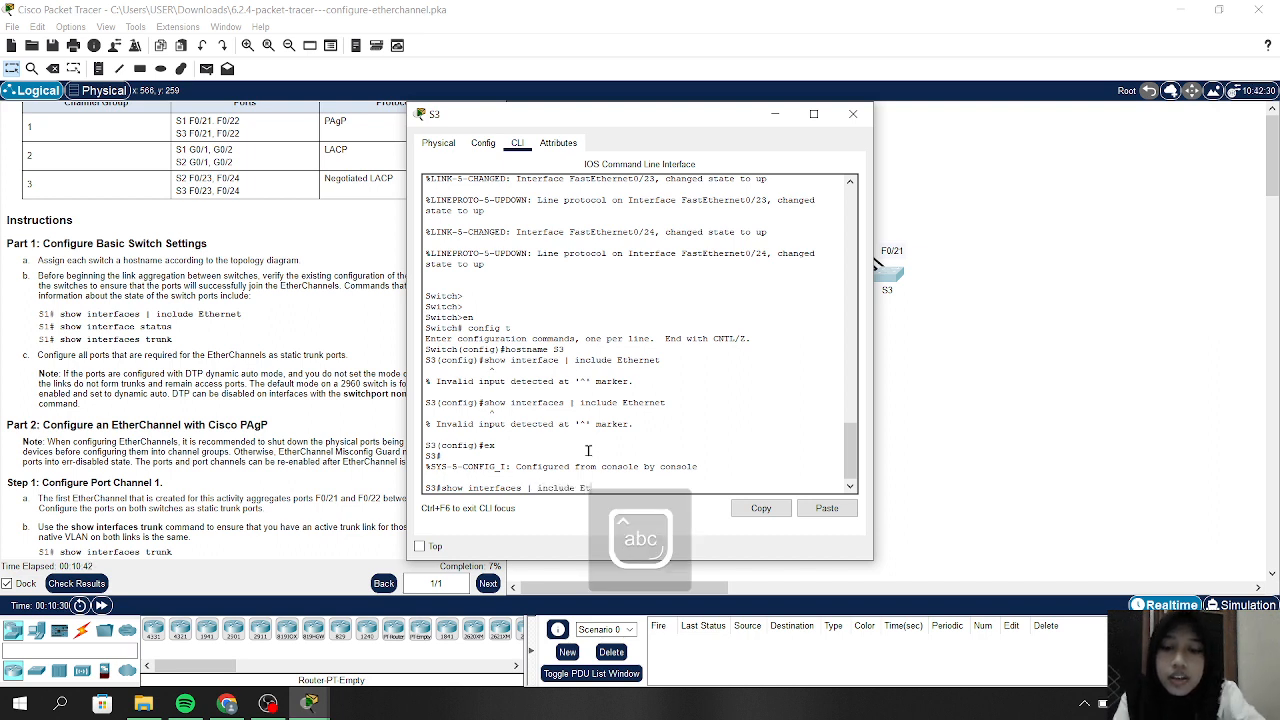
pyautogui.write('hernet')
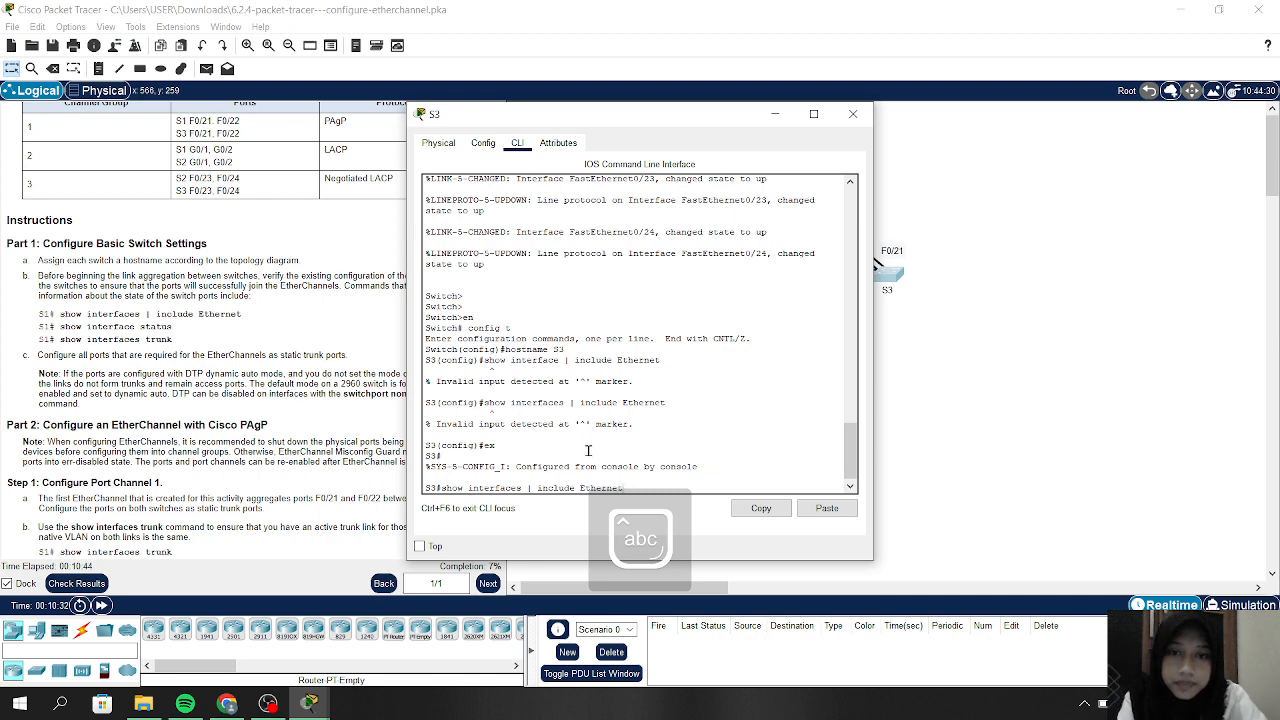
pyautogui.press('Return')
pyautogui.press('Return')
pyautogui.press('Return')
pyautogui.press('Return')
pyautogui.press('Return')
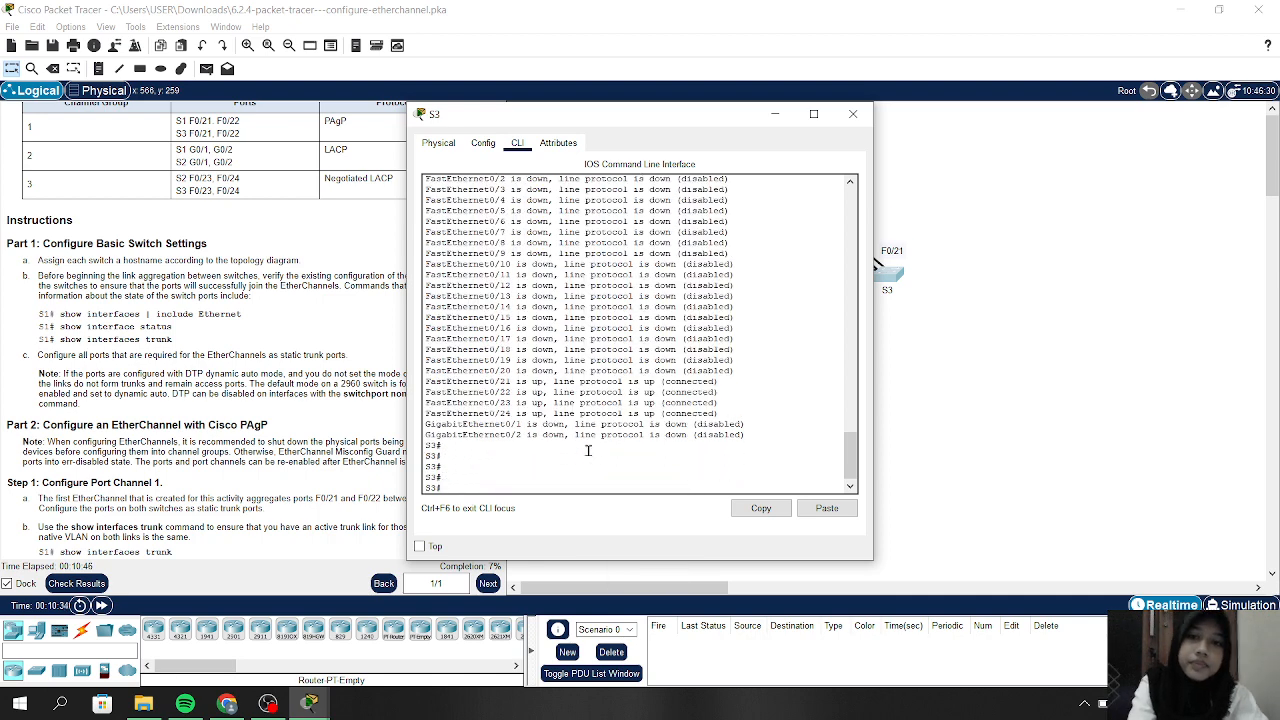
pyautogui.scroll(4, 588, 450)
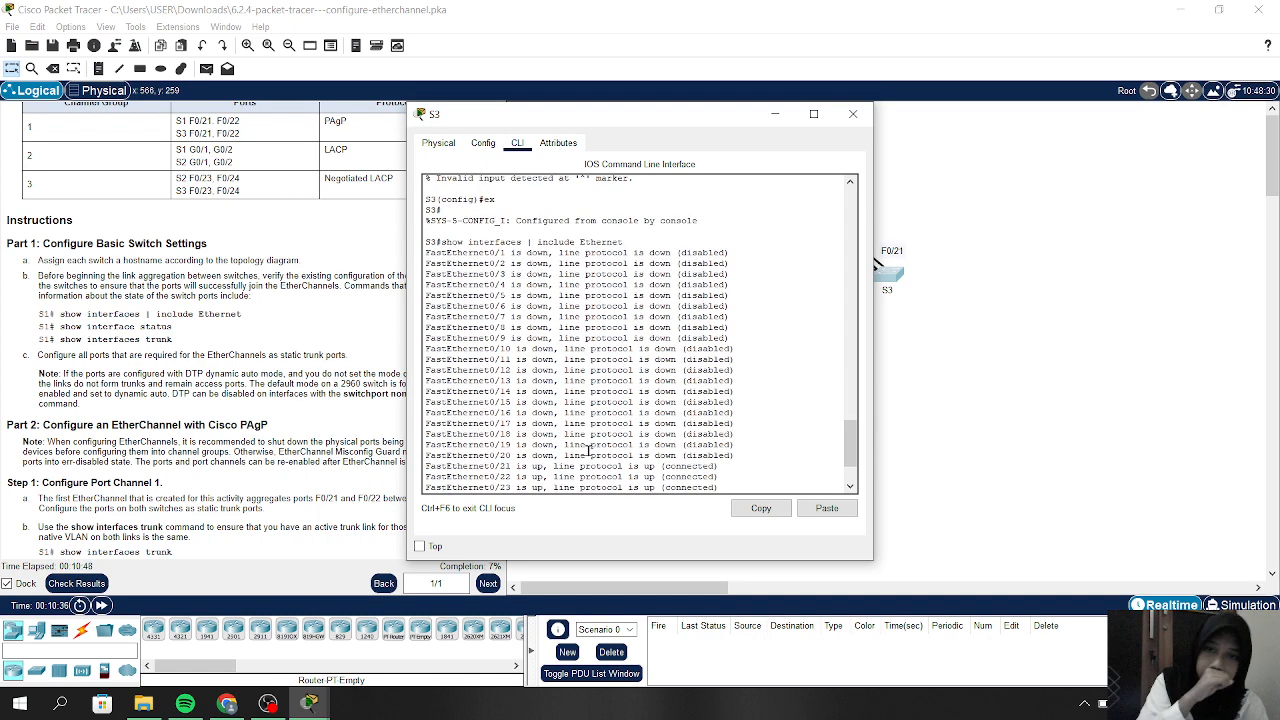
pyautogui.scroll(-5, 588, 450)
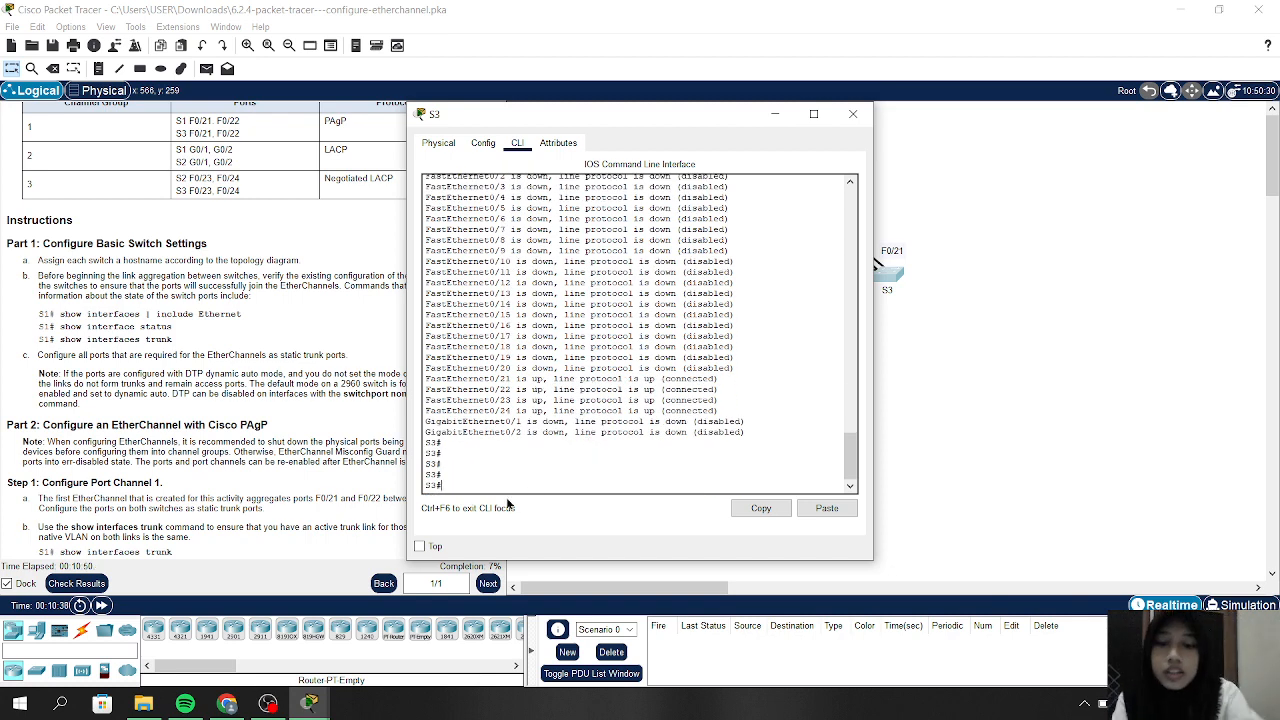
# Check S3's port status, showing Fa0/21–24 connected, then run show interfaces trunk
pyautogui.write('show')
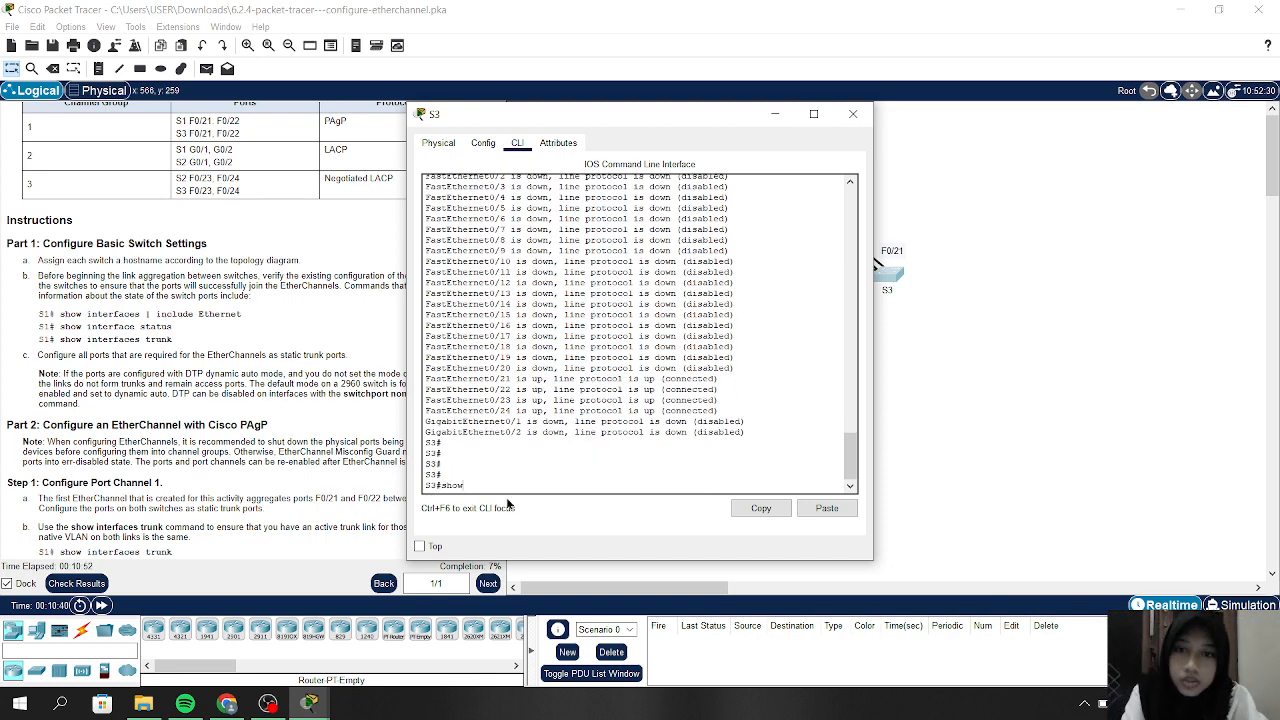
pyautogui.write(' inter')
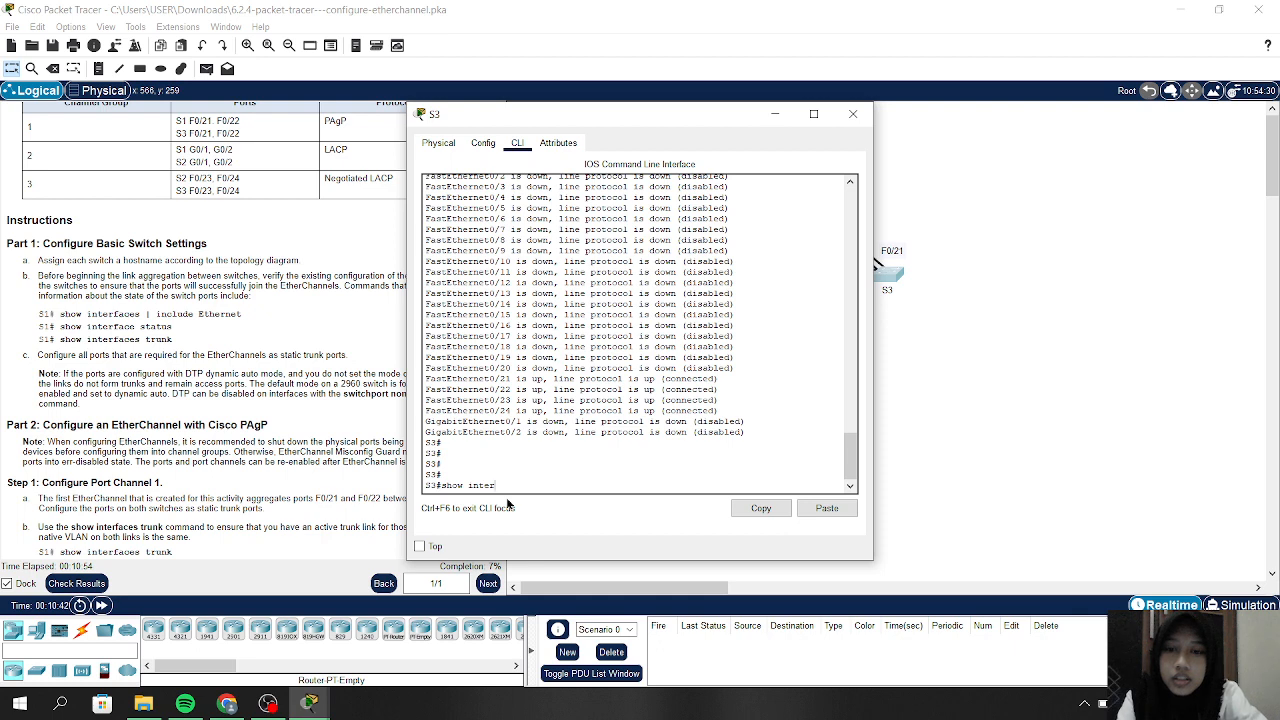
pyautogui.write('face st')
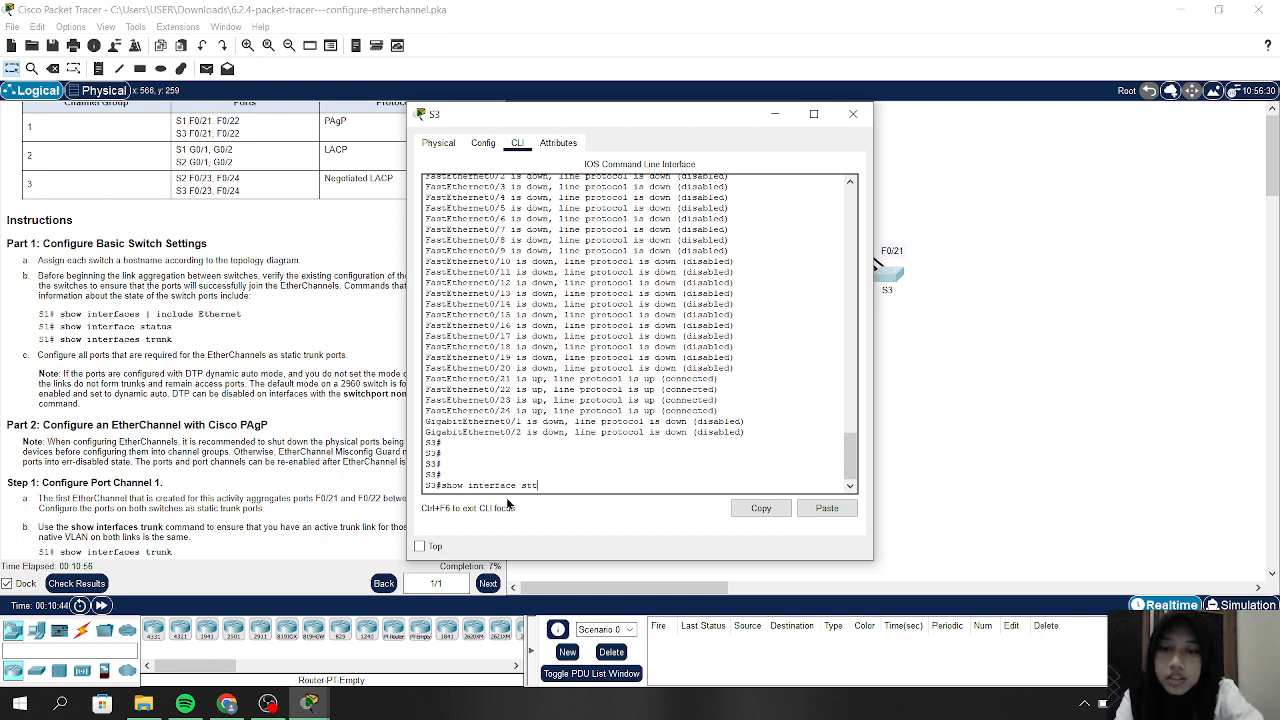
pyautogui.write('atu')
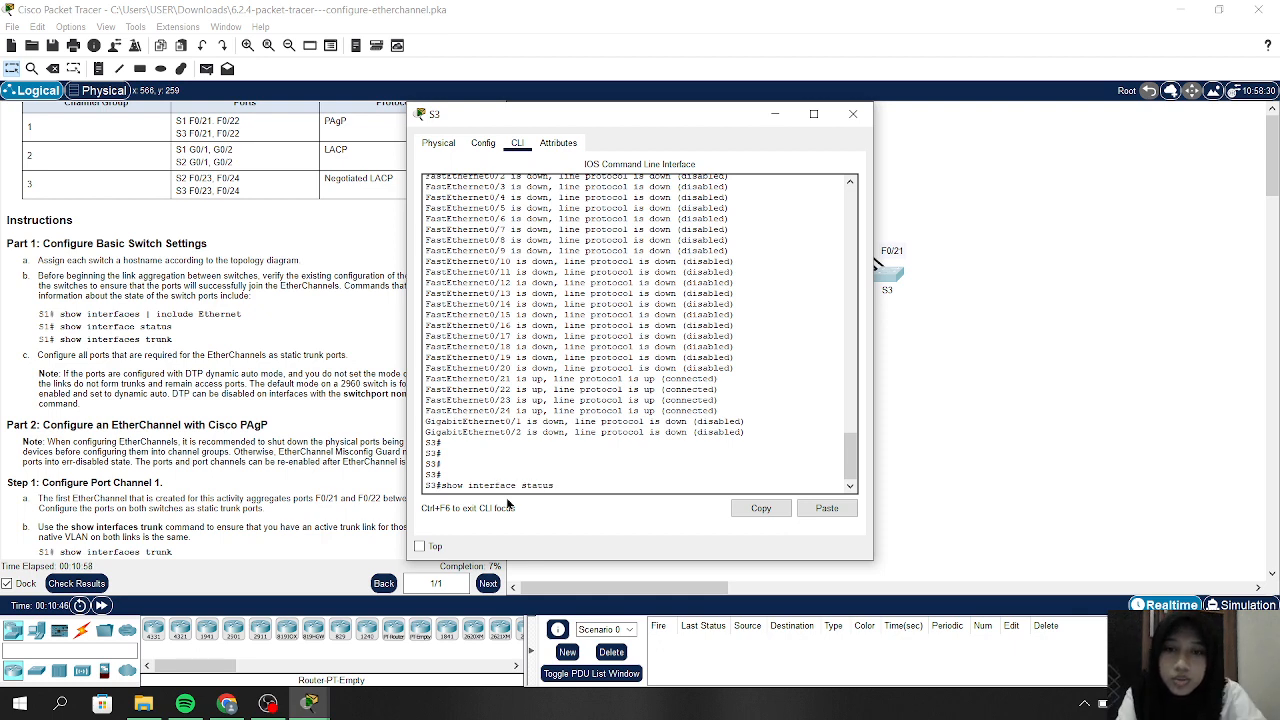
pyautogui.write('s')
pyautogui.press('Return')
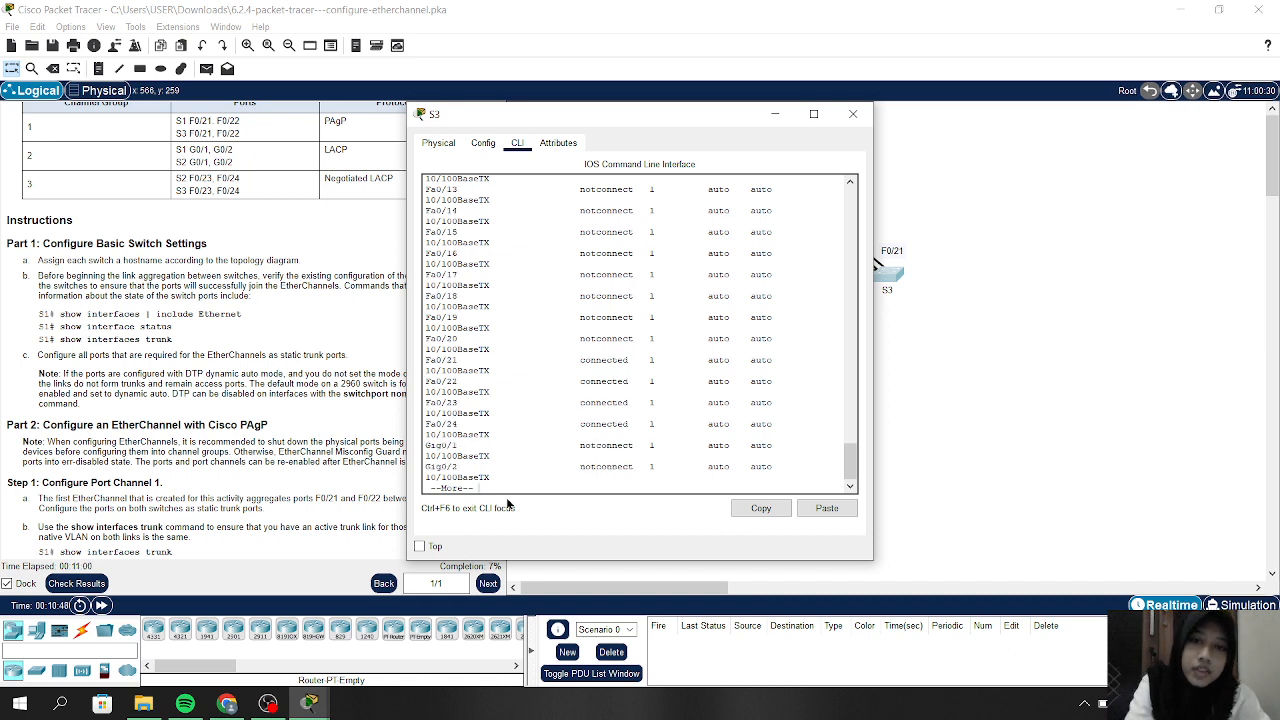
pyautogui.press('Return')
pyautogui.press('Return')
pyautogui.press('Return')
pyautogui.press('Return')
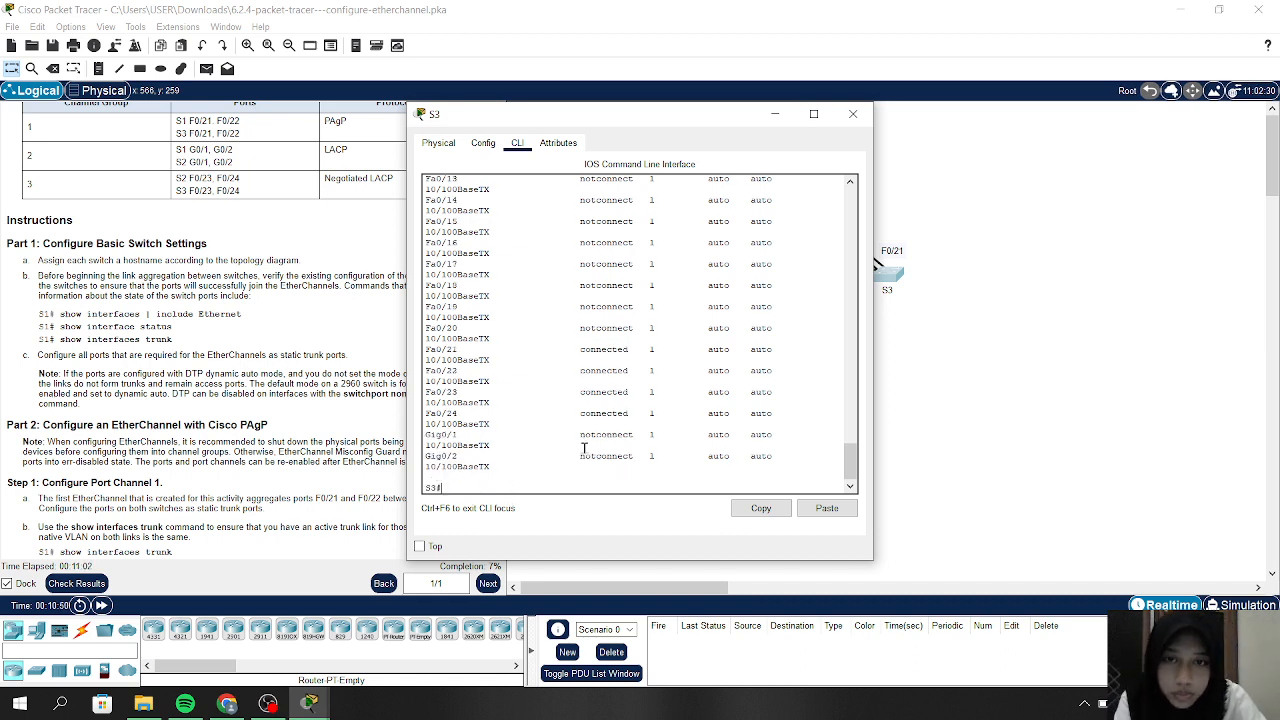
pyautogui.press('Return')
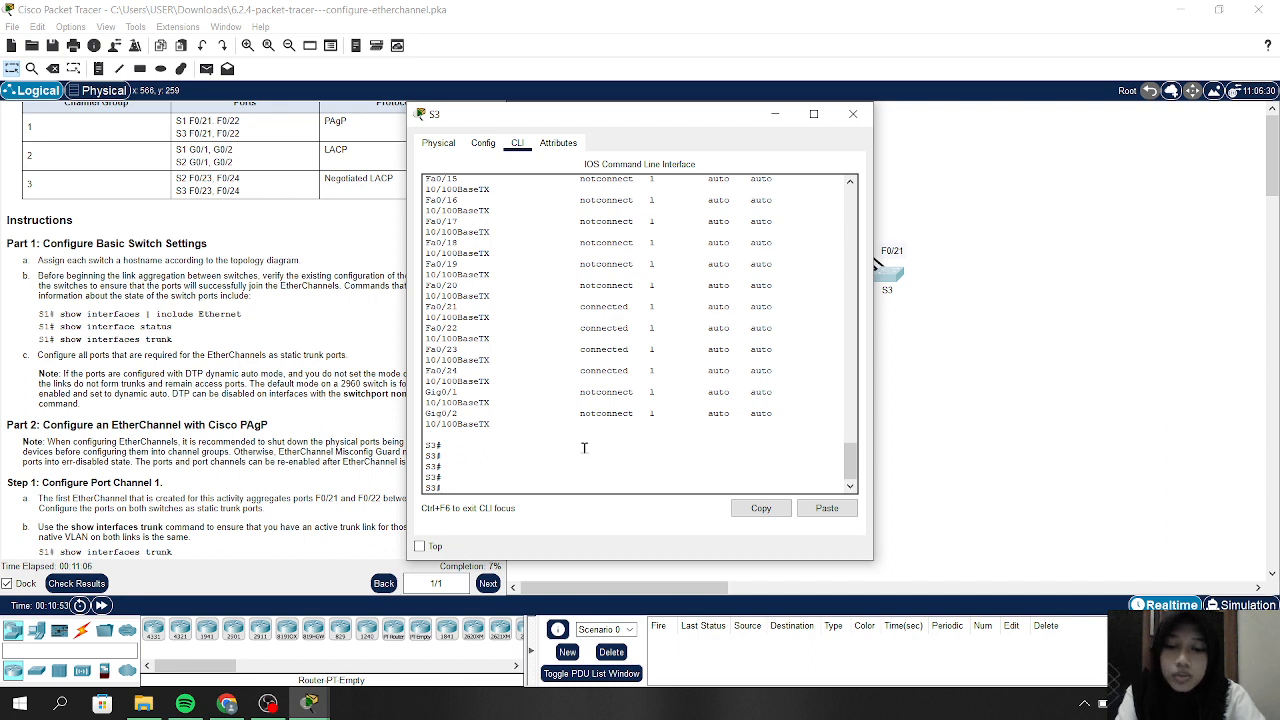
pyautogui.write('sh')
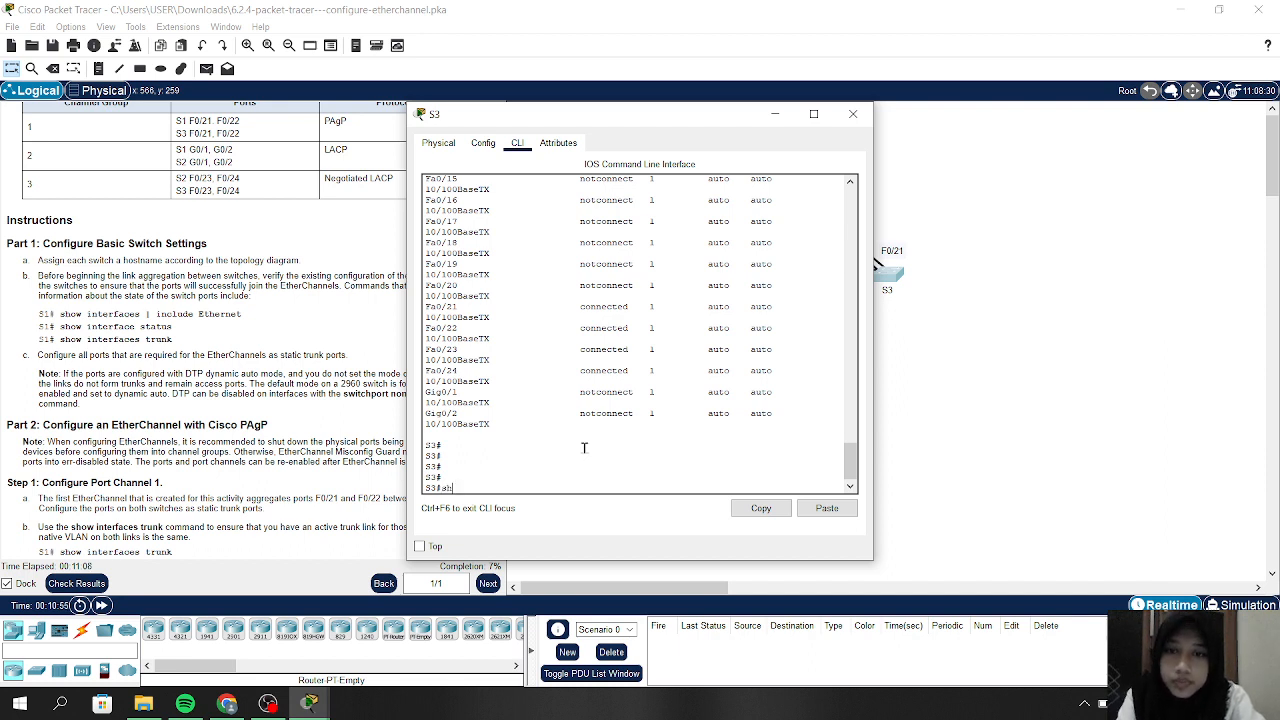
pyautogui.write('ow i')
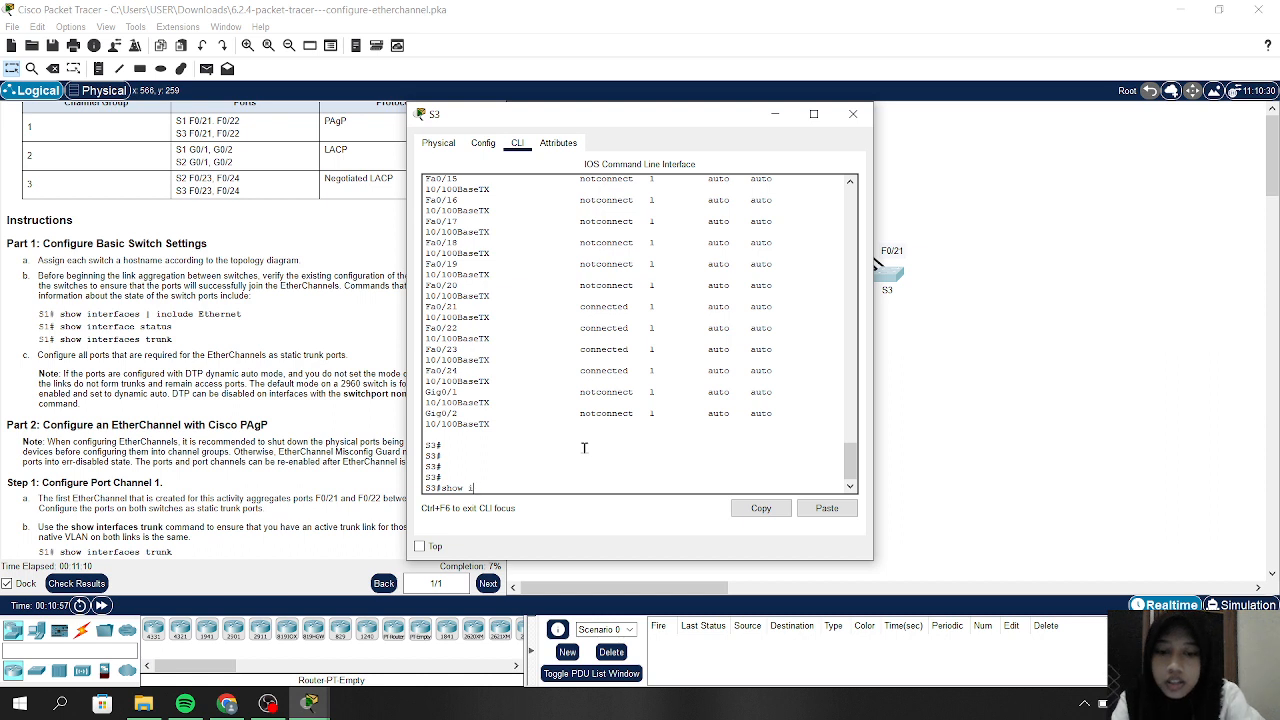
pyautogui.write('nterface')
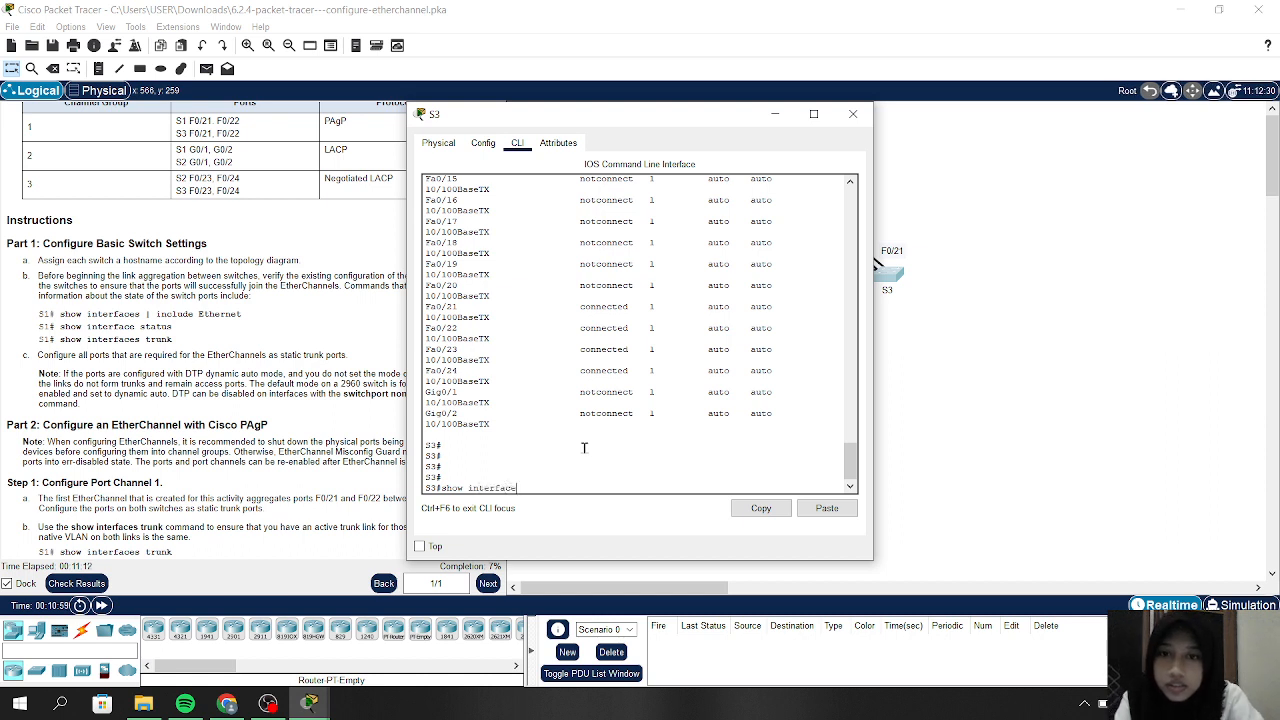
pyautogui.write('s trunk')
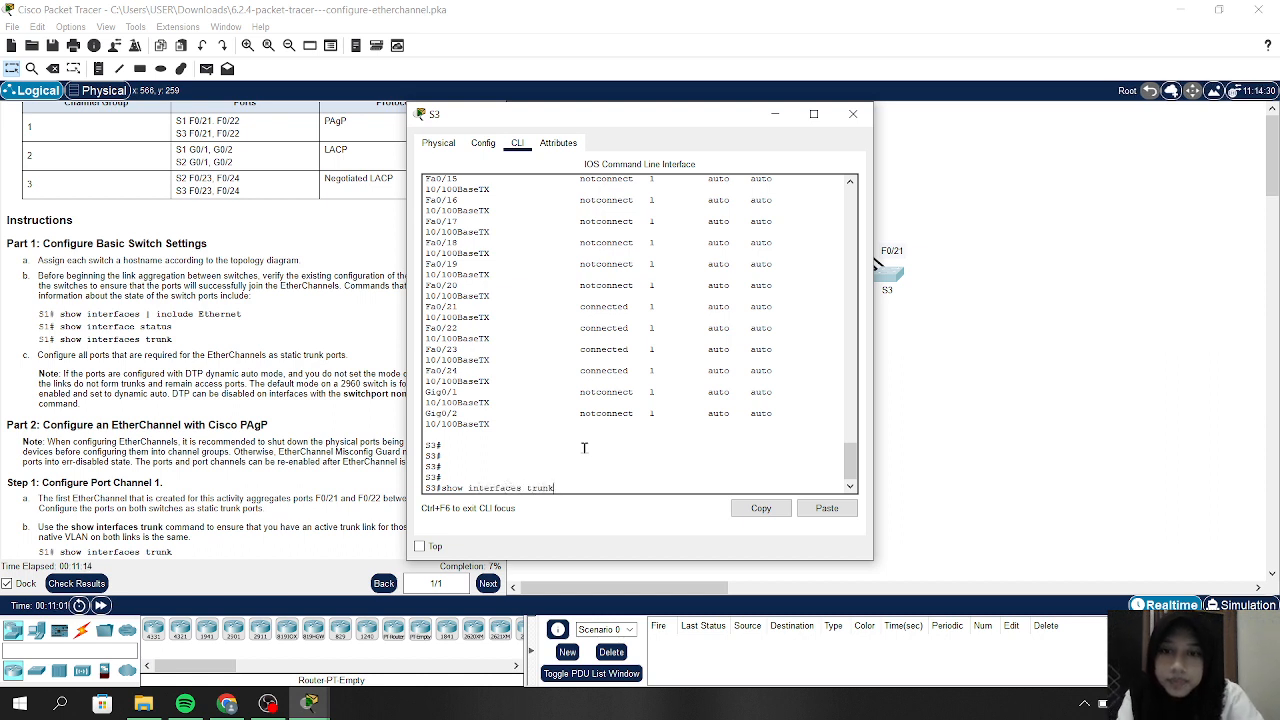
pyautogui.press('Return')
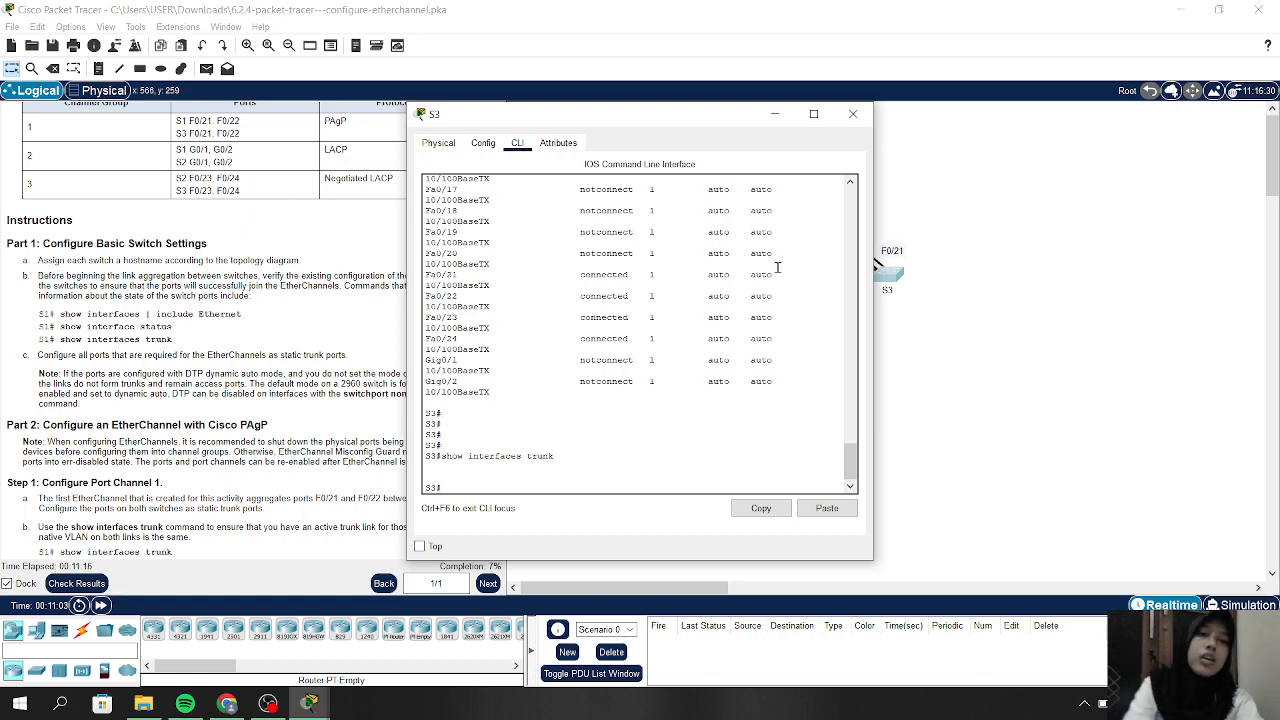
# Close S3's console and scroll the instructions to Part 2, Step 1: Configure Port Channel 1
pyautogui.click(842, 124)
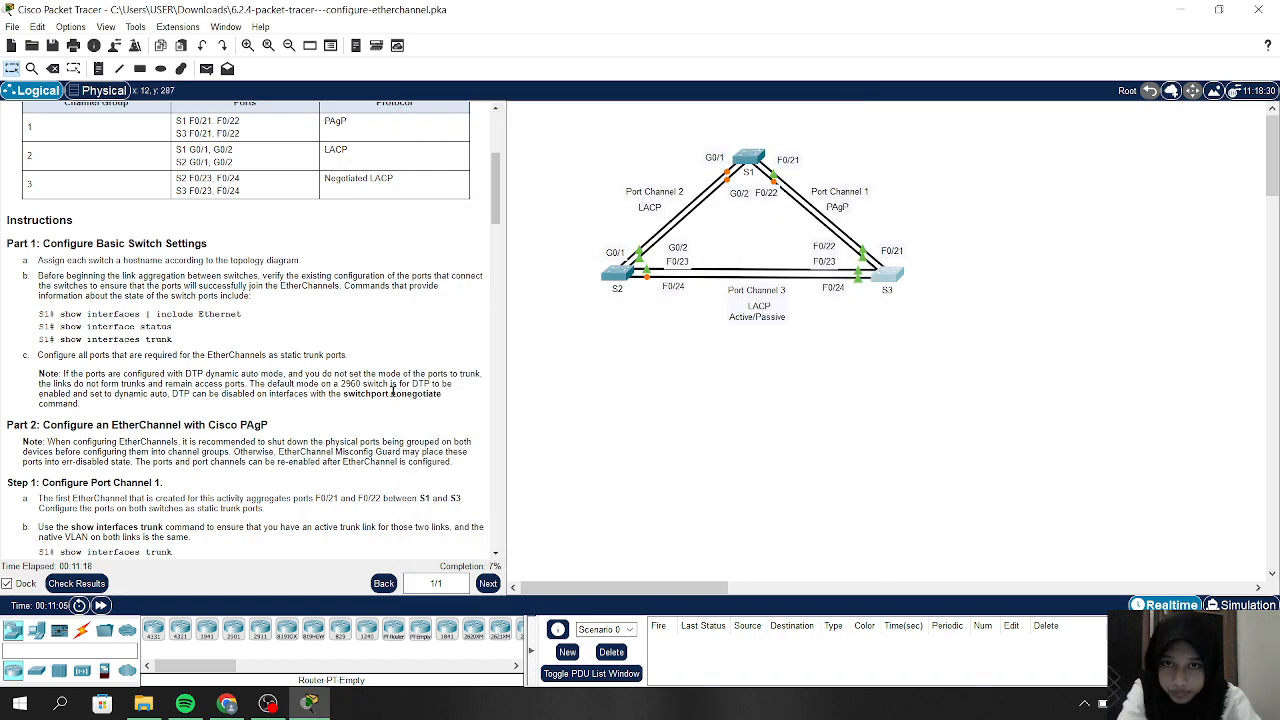
pyautogui.scroll(-3, 389, 393)
pyautogui.scroll(-2, 389, 393)
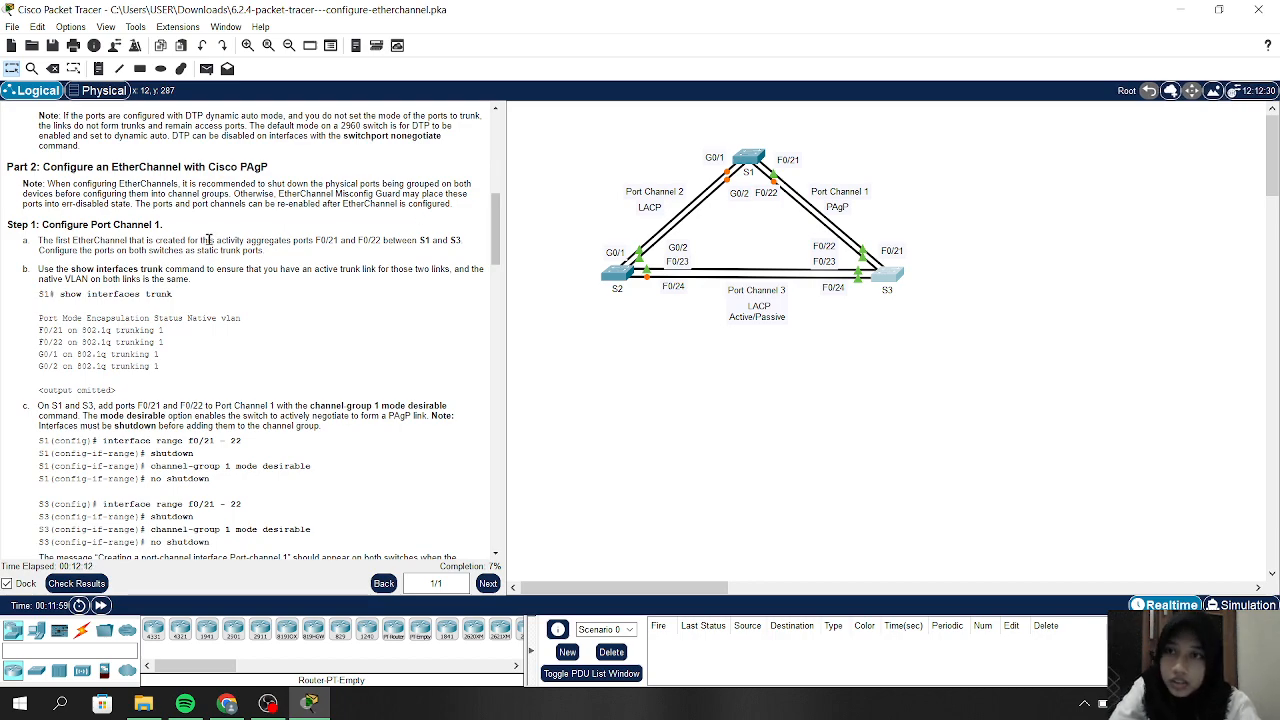
pyautogui.scroll(-1, 208, 230)
pyautogui.scroll(-2, 204, 230)
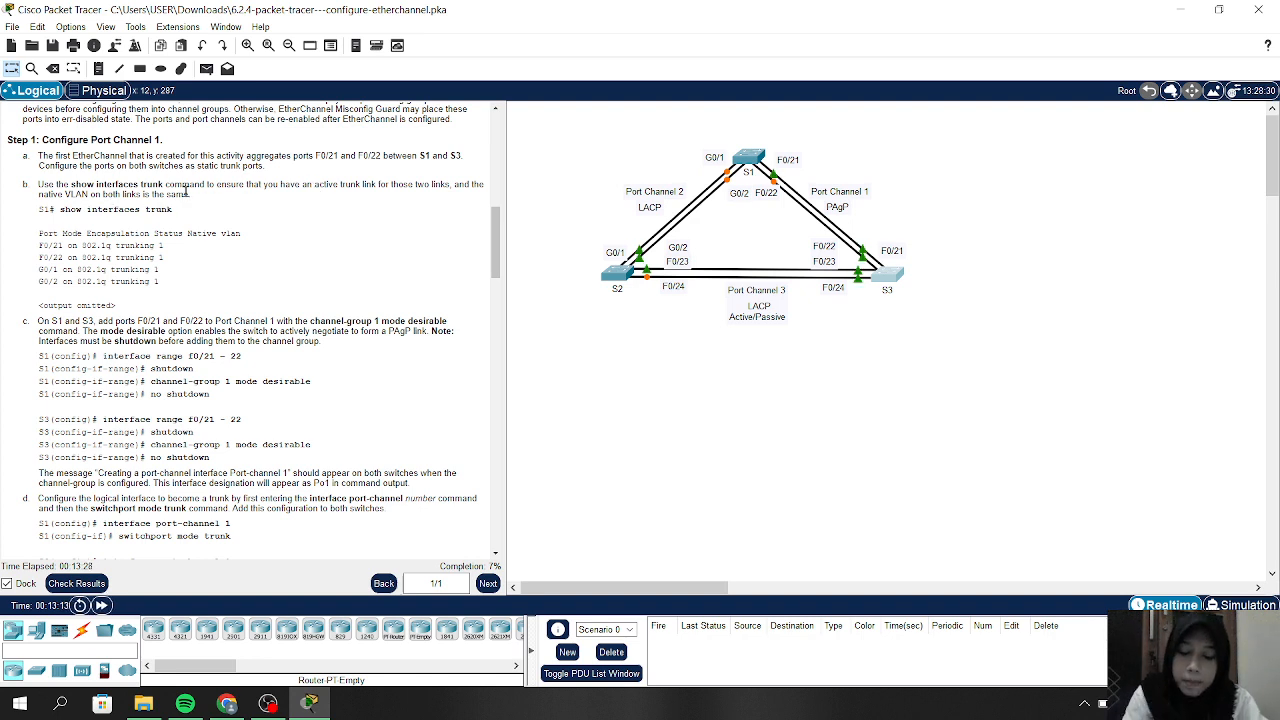
# Open S1's CLI, enter config t, and type int range f0/21-22
pyautogui.click(745, 157)
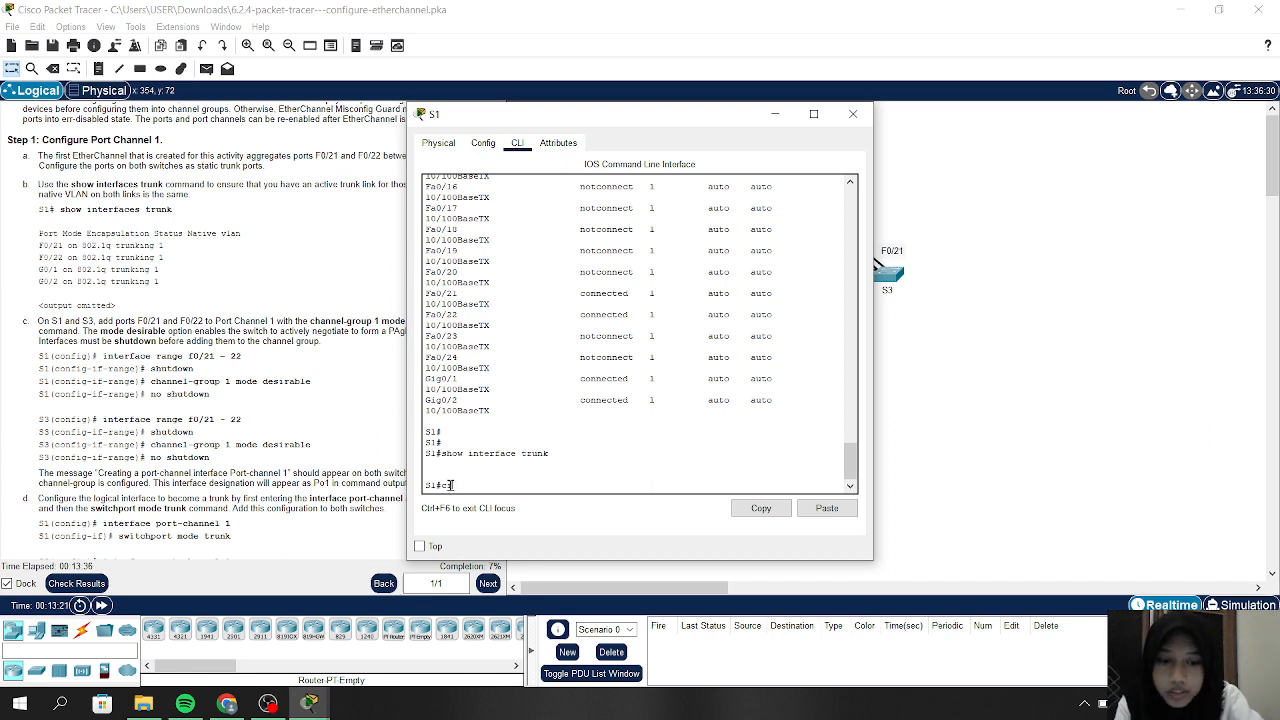
pyautogui.write('onfig ')
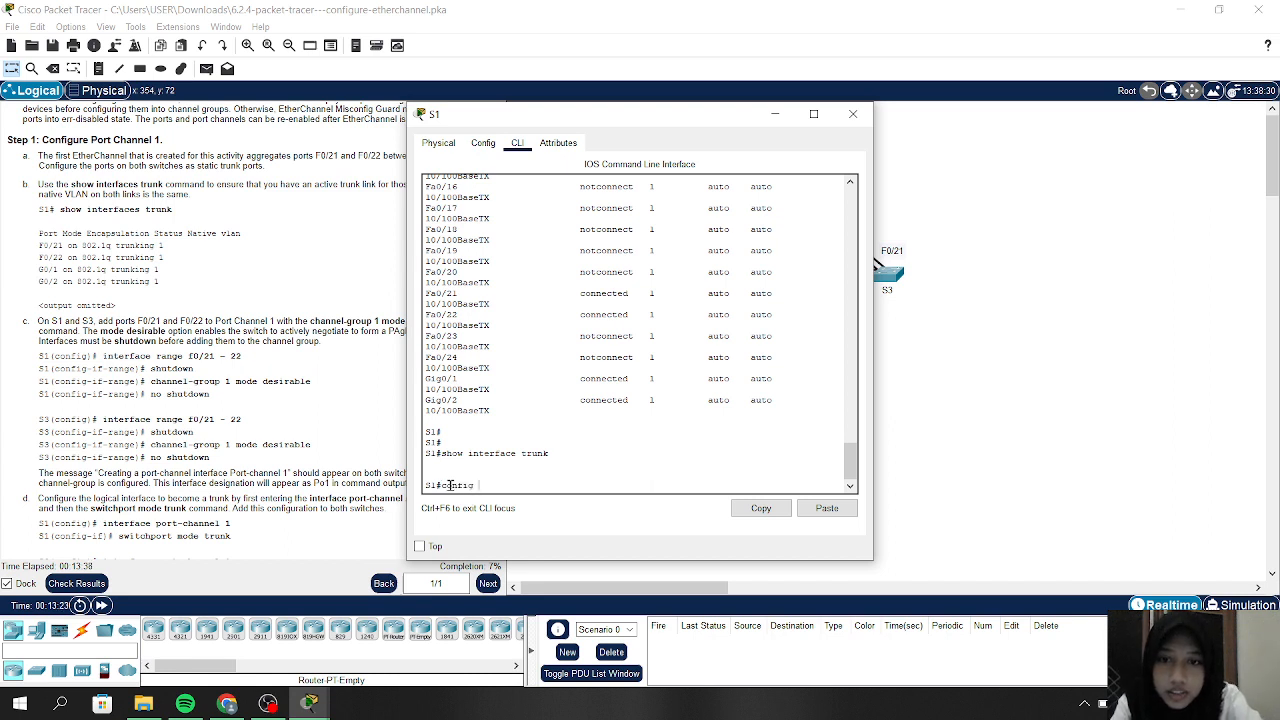
pyautogui.write('t')
pyautogui.press('Return')
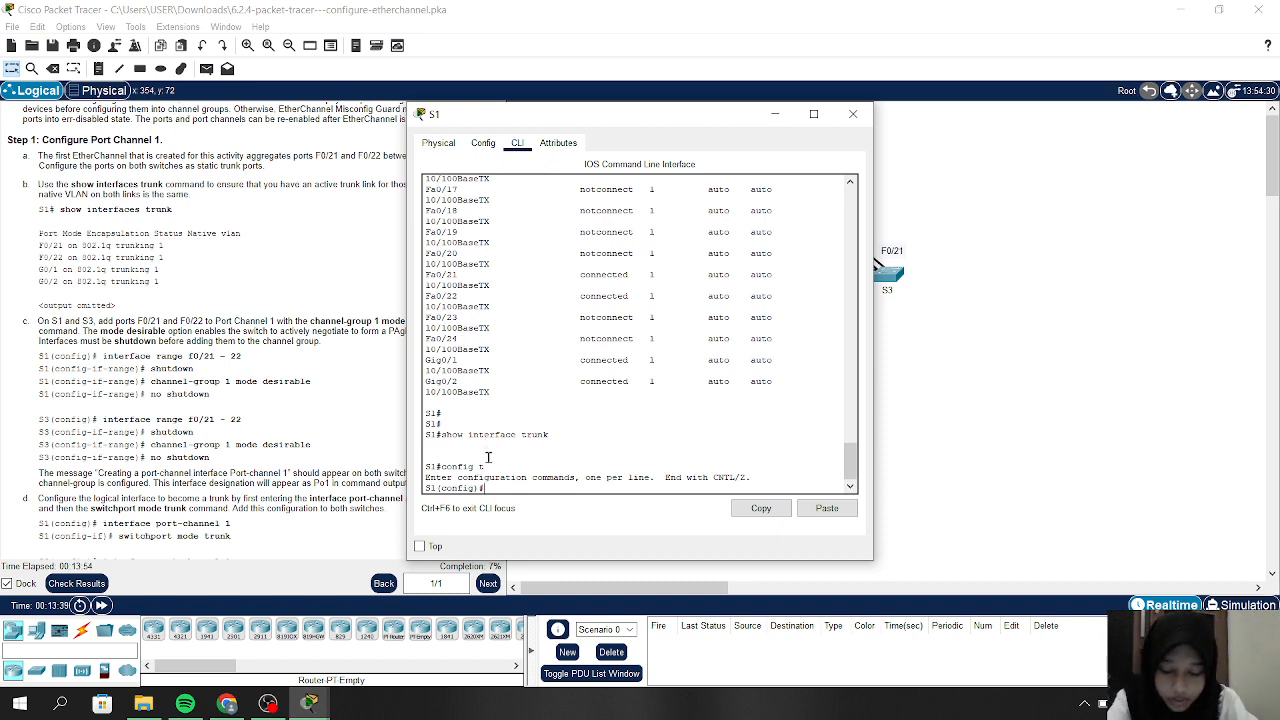
pyautogui.write('nt')
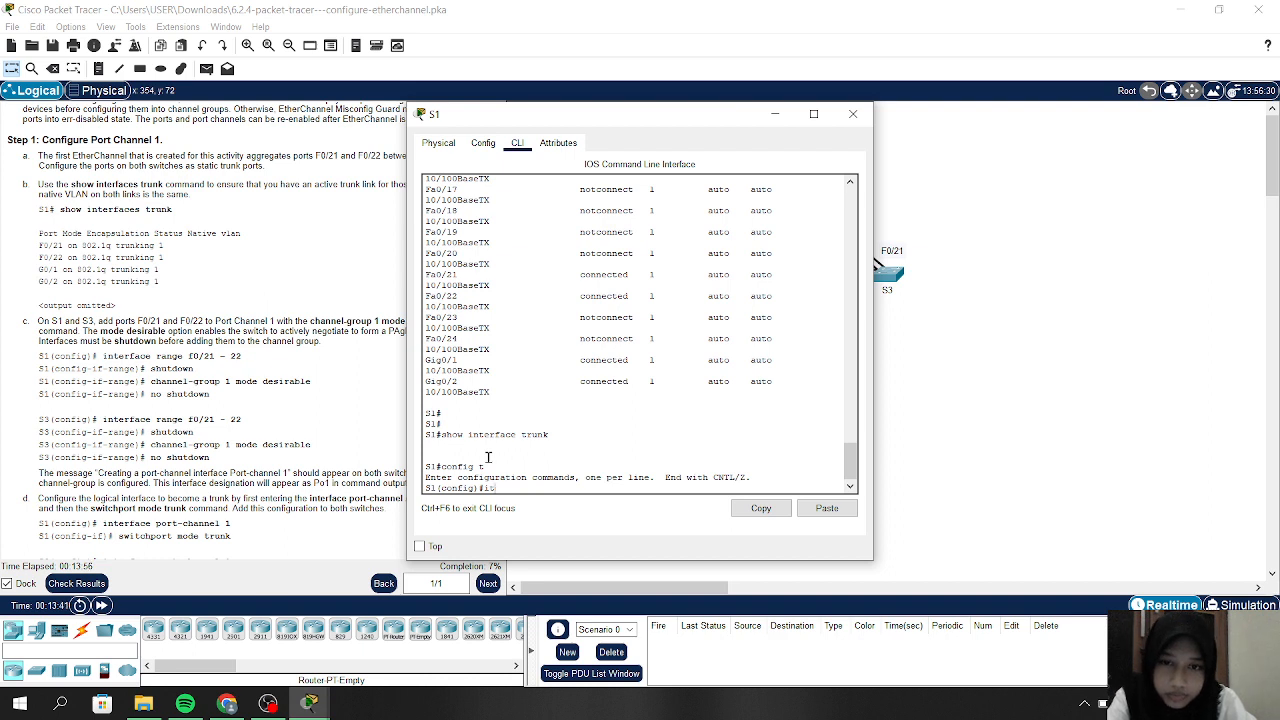
pyautogui.press('BackSpace')
pyautogui.press('BackSpace')
pyautogui.write('nt ran')
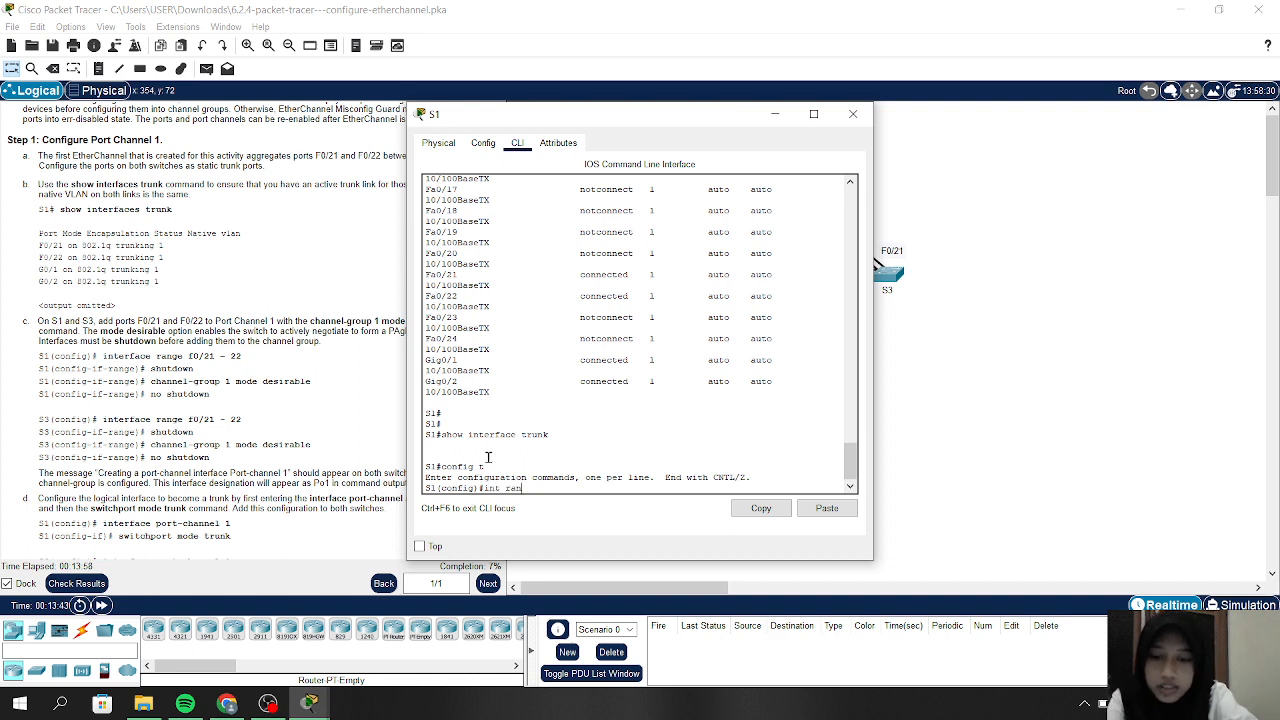
pyautogui.write('ge')
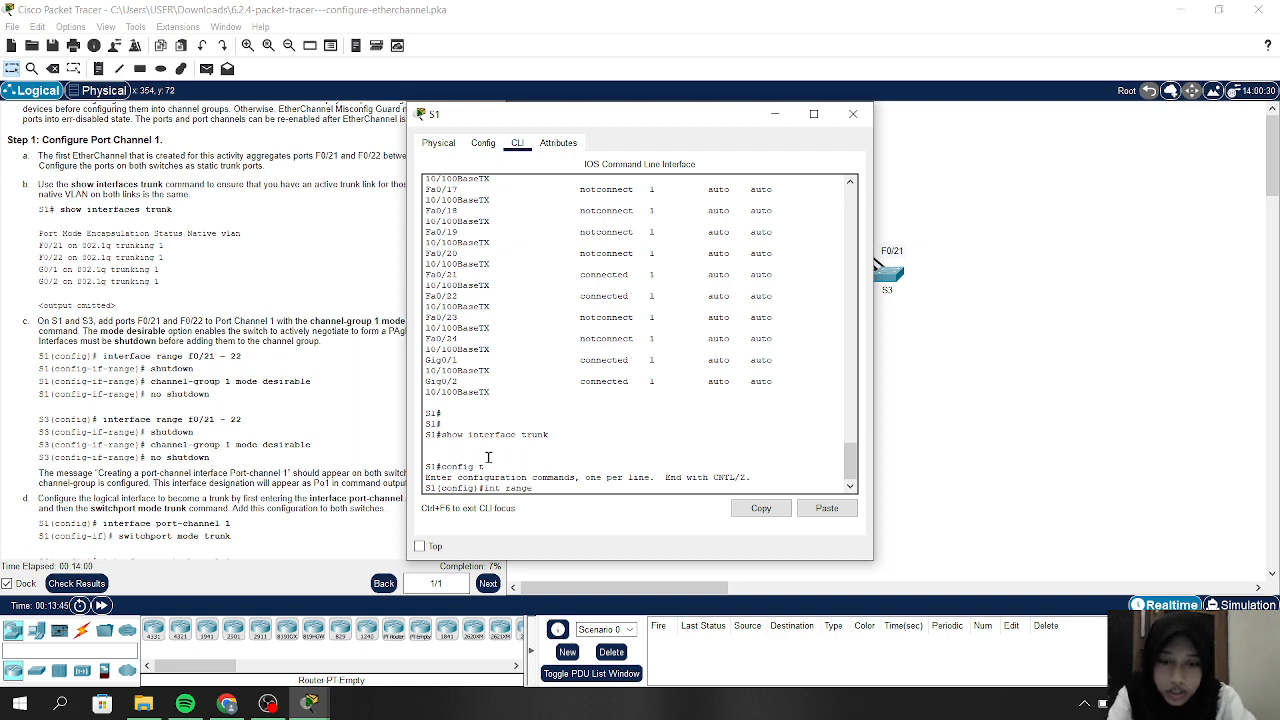
pyautogui.write(' f0/')
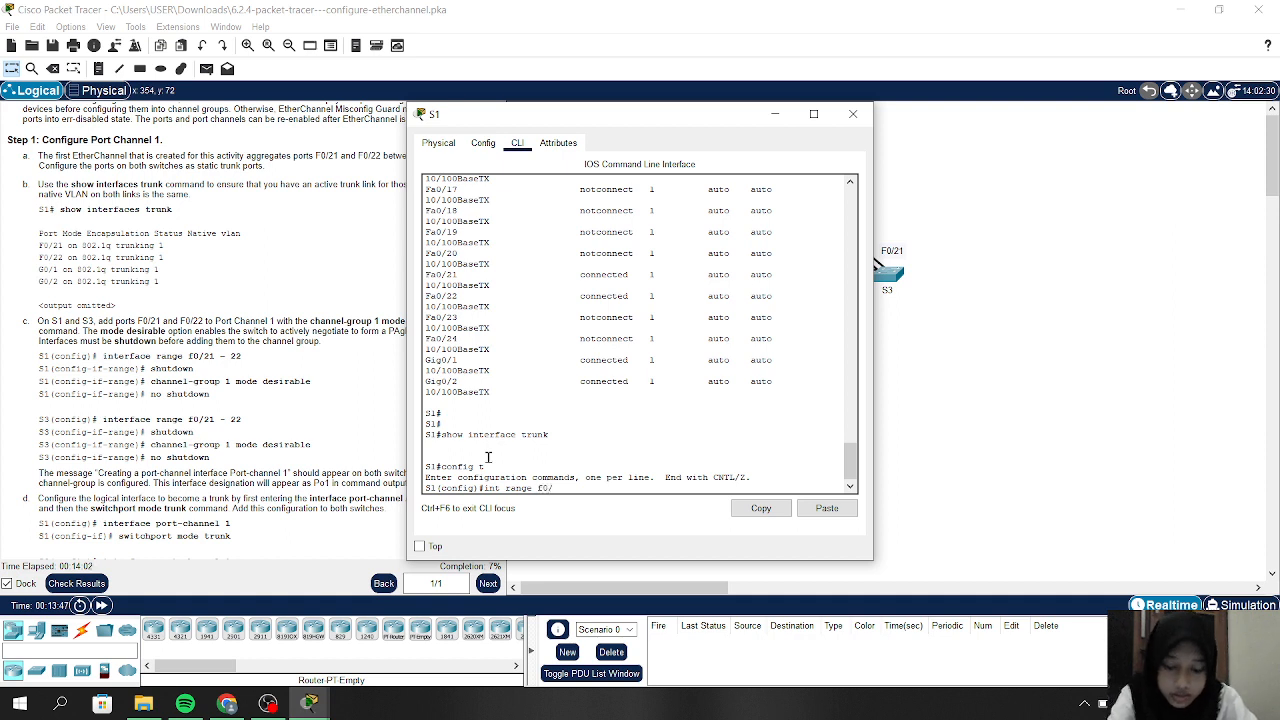
pyautogui.write('22-')
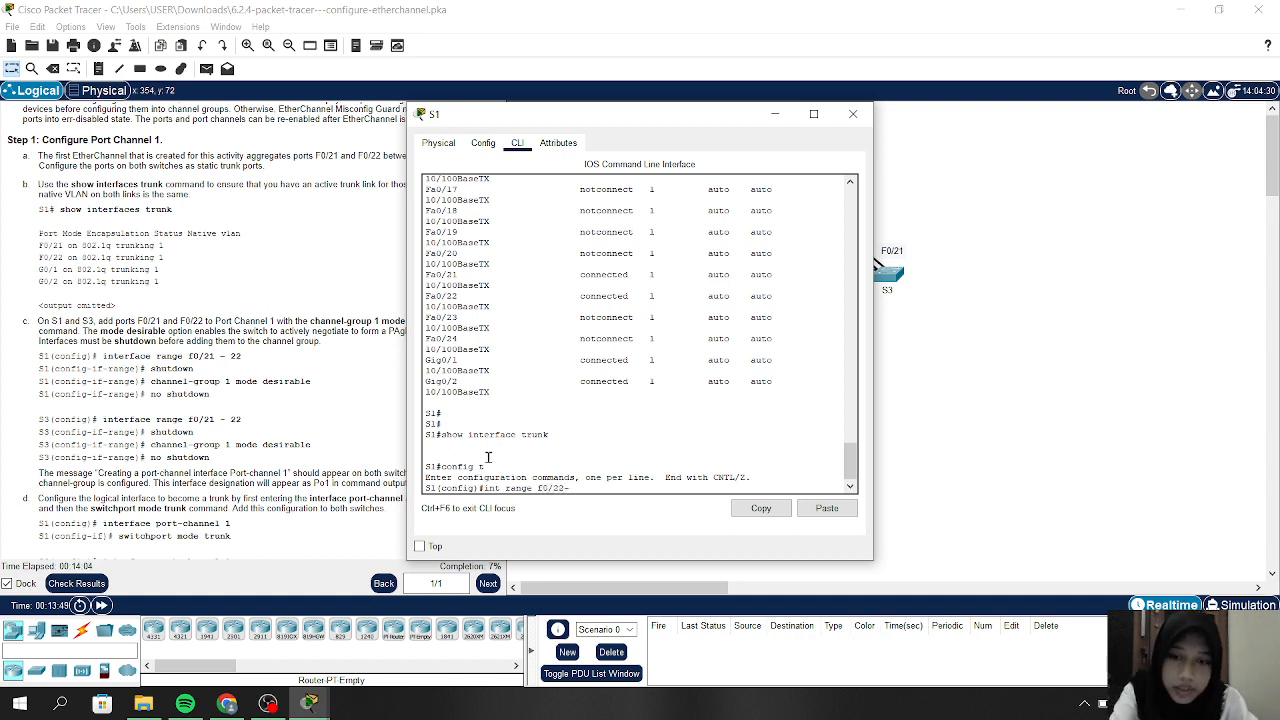
pyautogui.press('BackSpace')
pyautogui.press('BackSpace')
pyautogui.write('1-')
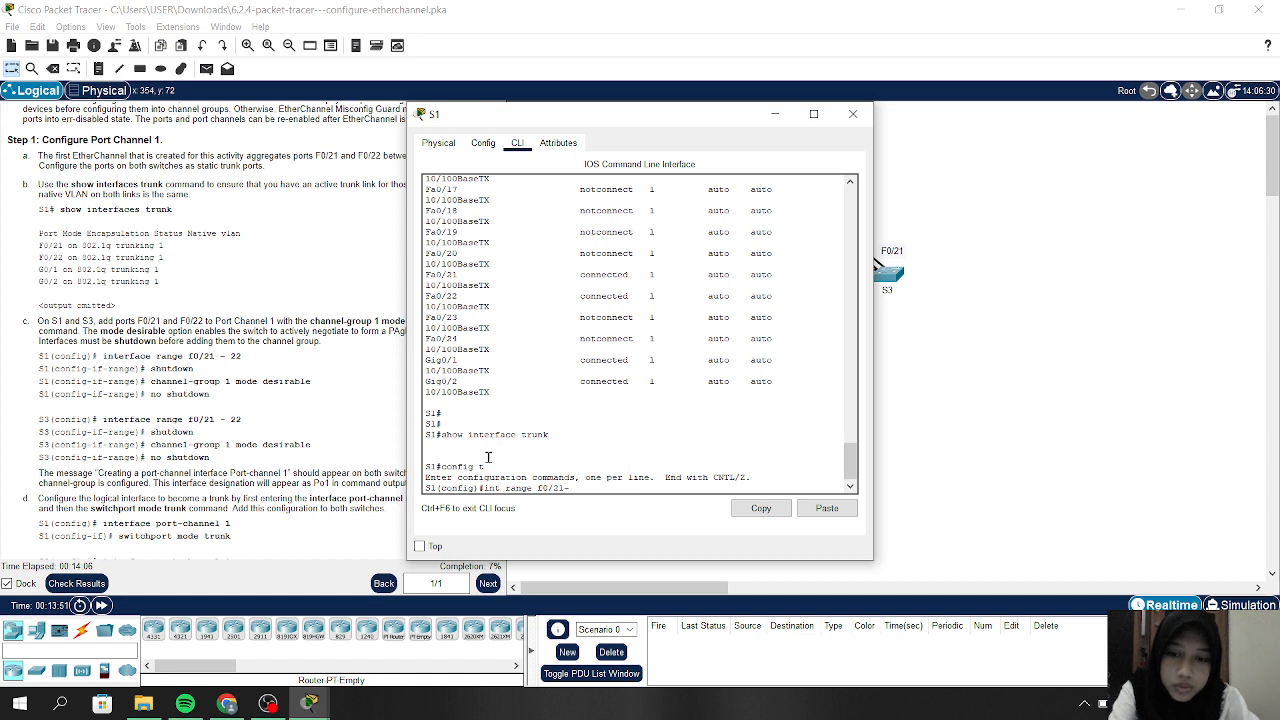
pyautogui.write('22')
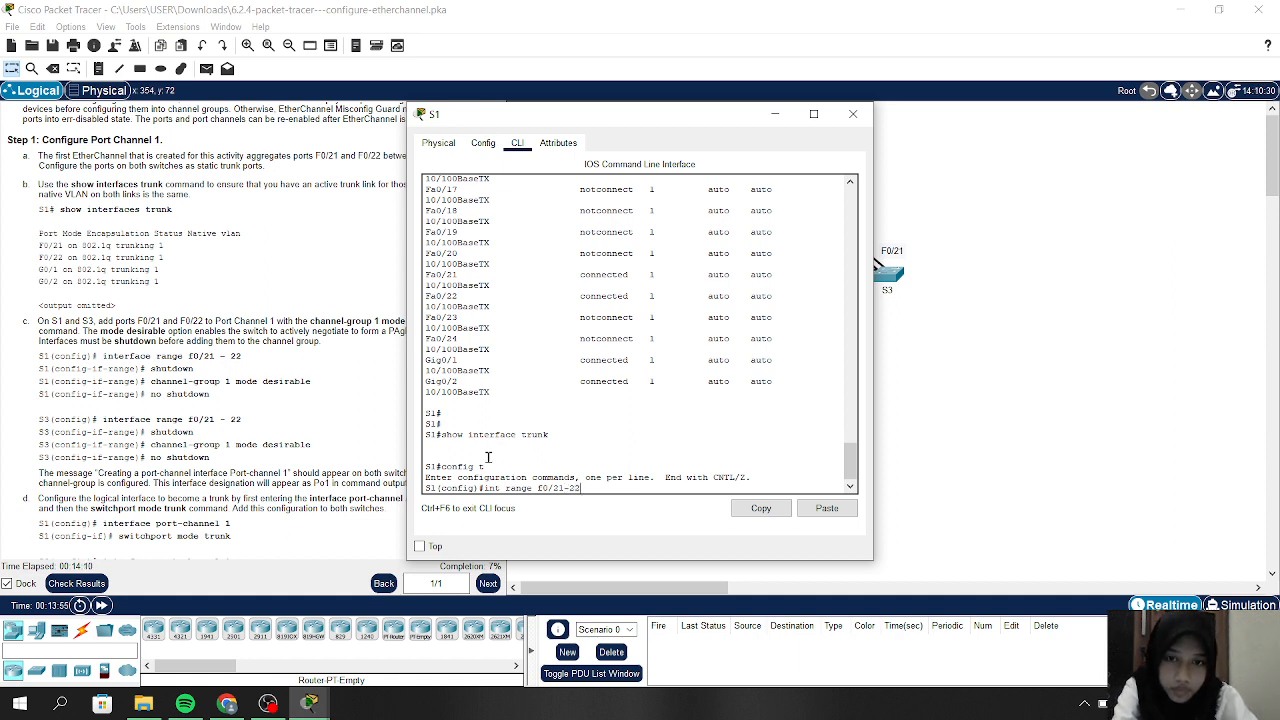
# Select S1's F0/21–22 ports and set them to switchport mode trunk
pyautogui.press('Return')
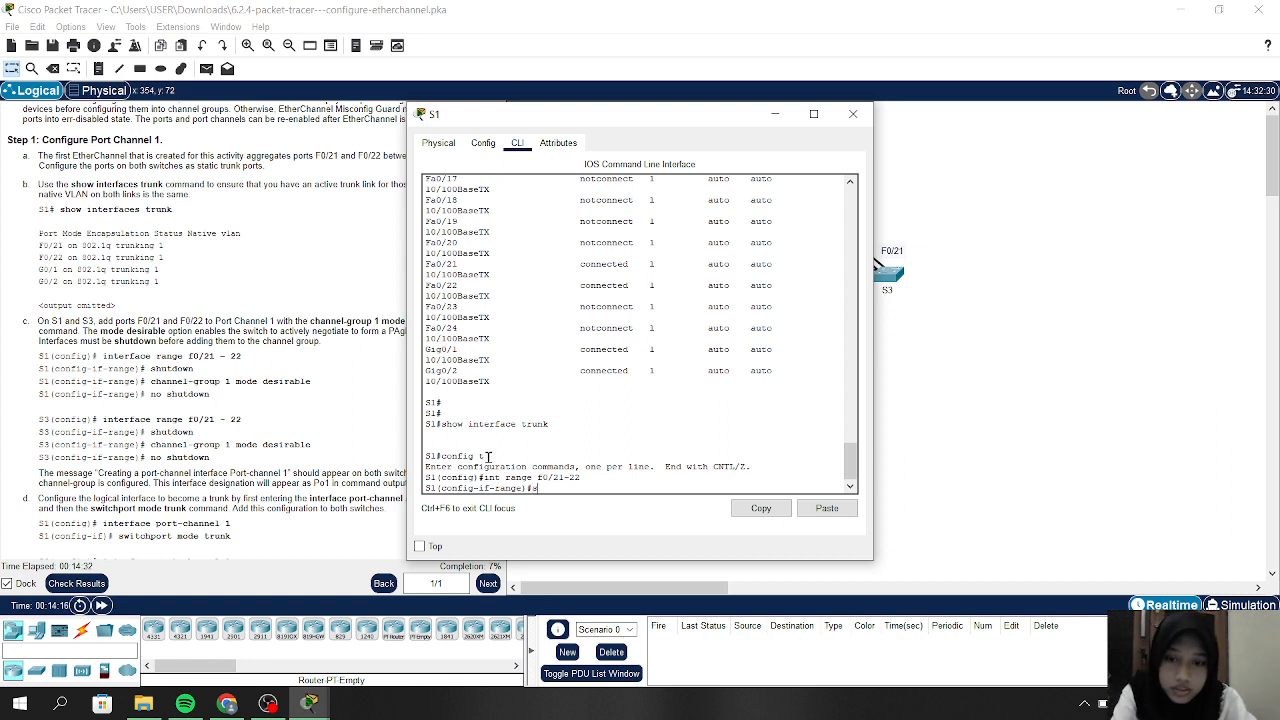
pyautogui.write('wi')
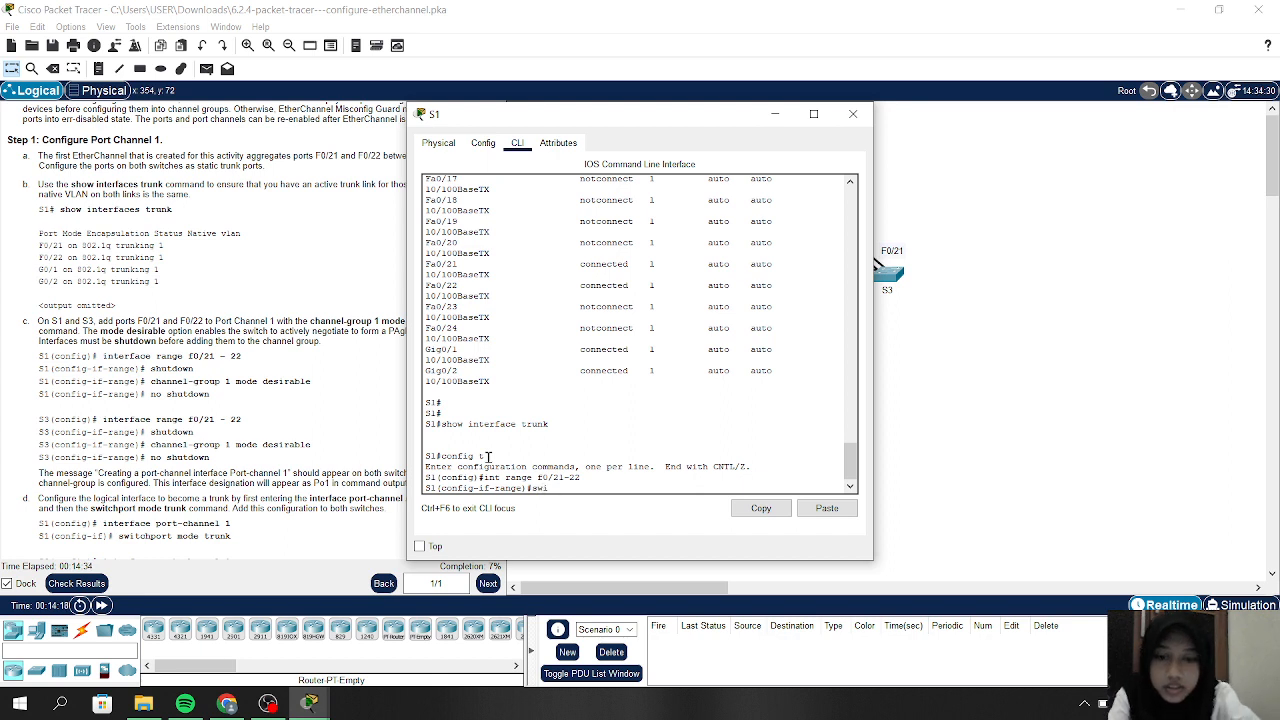
pyautogui.write('tchport m')
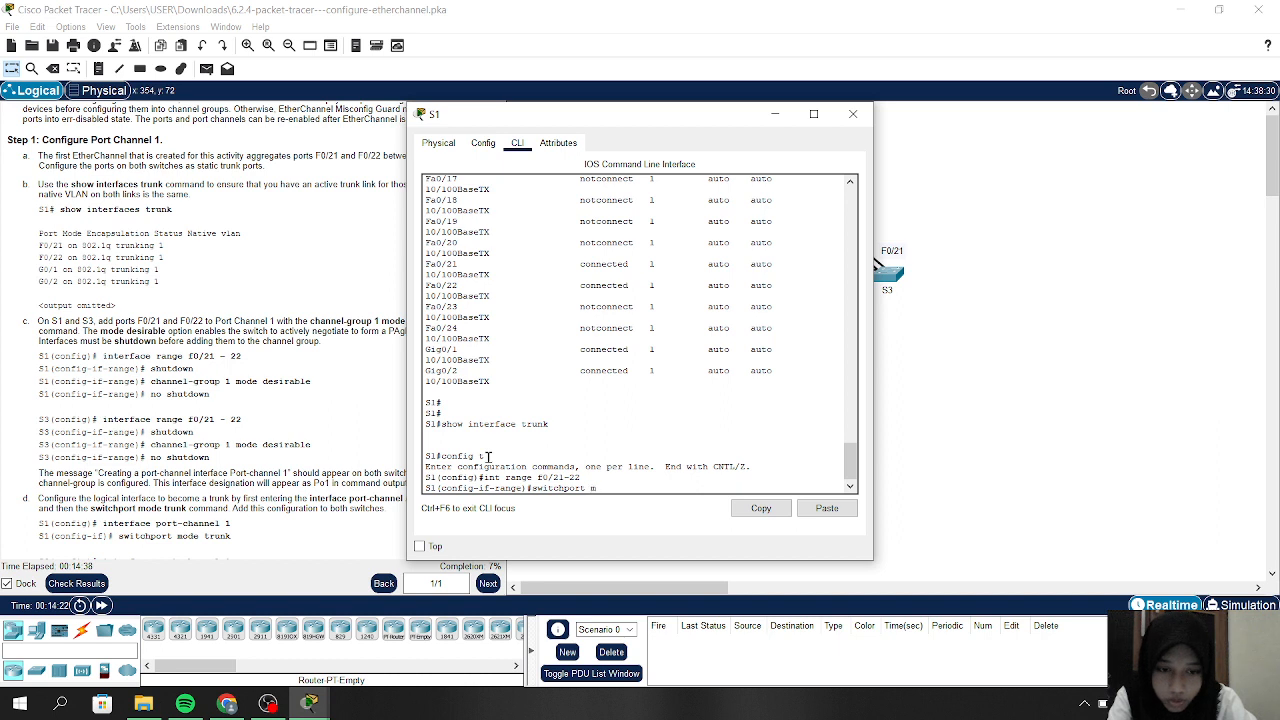
pyautogui.write('ode')
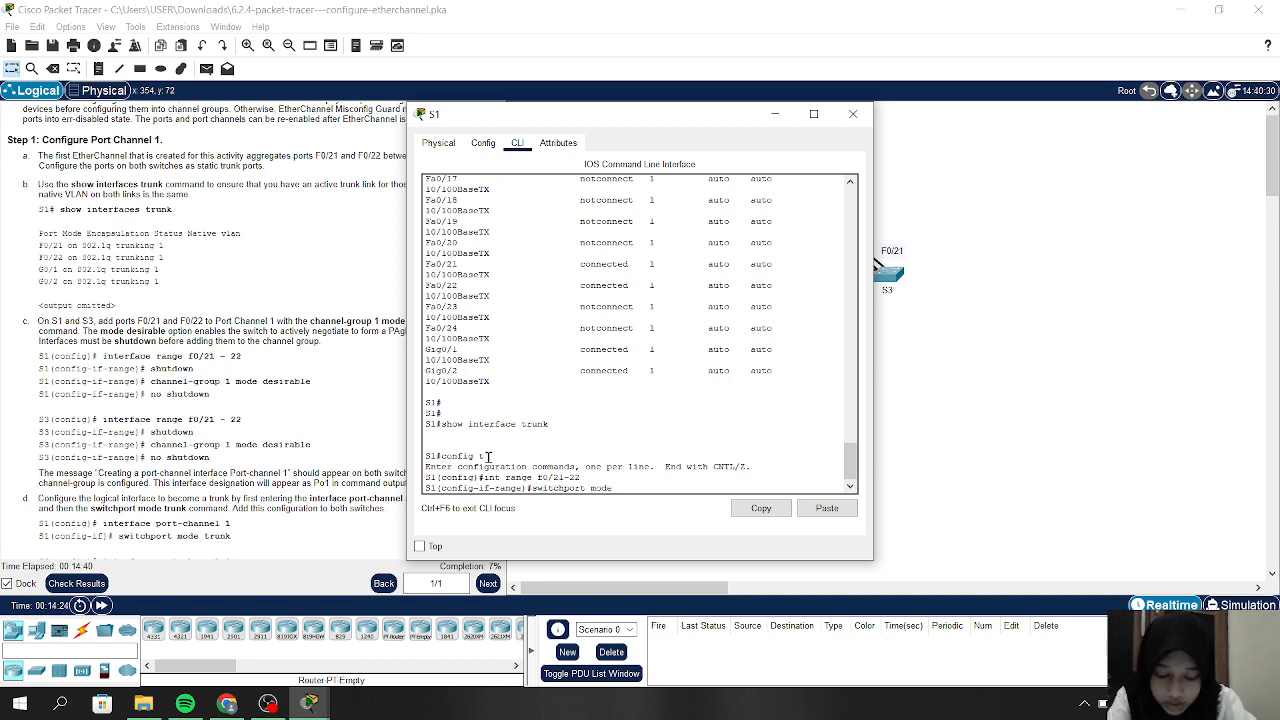
pyautogui.write(' trun')
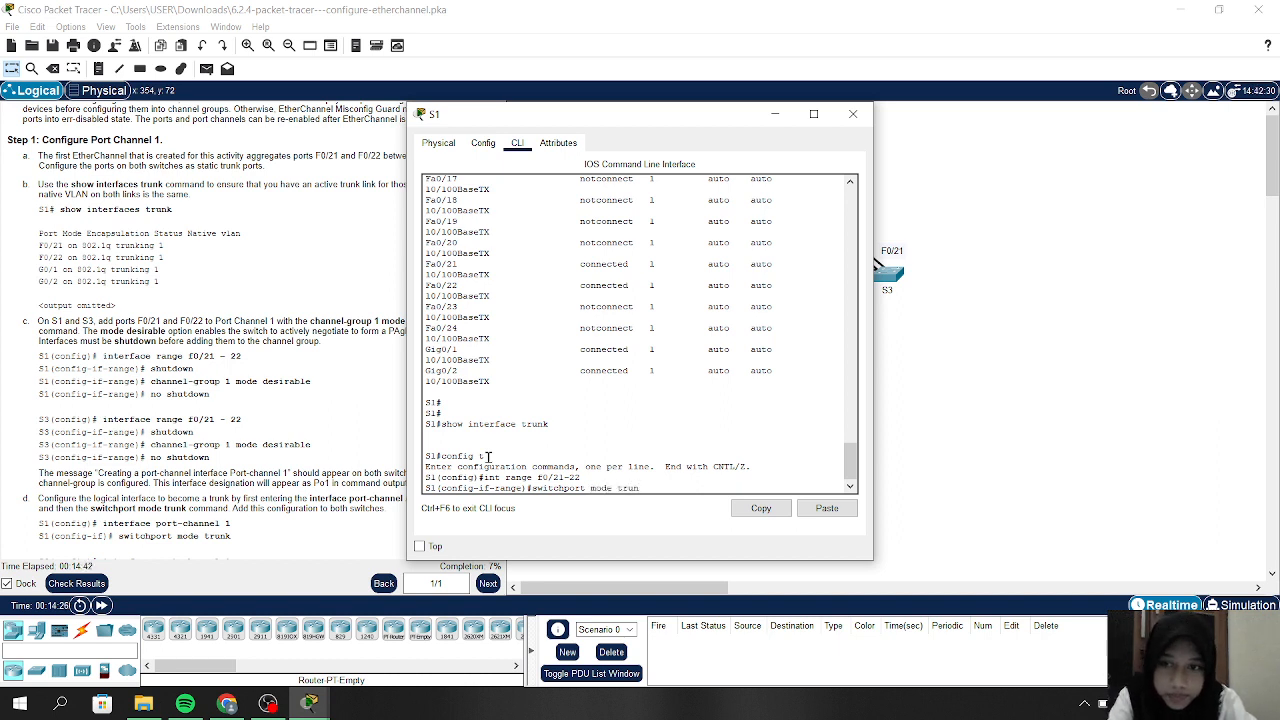
pyautogui.write('k')
pyautogui.press('Return')
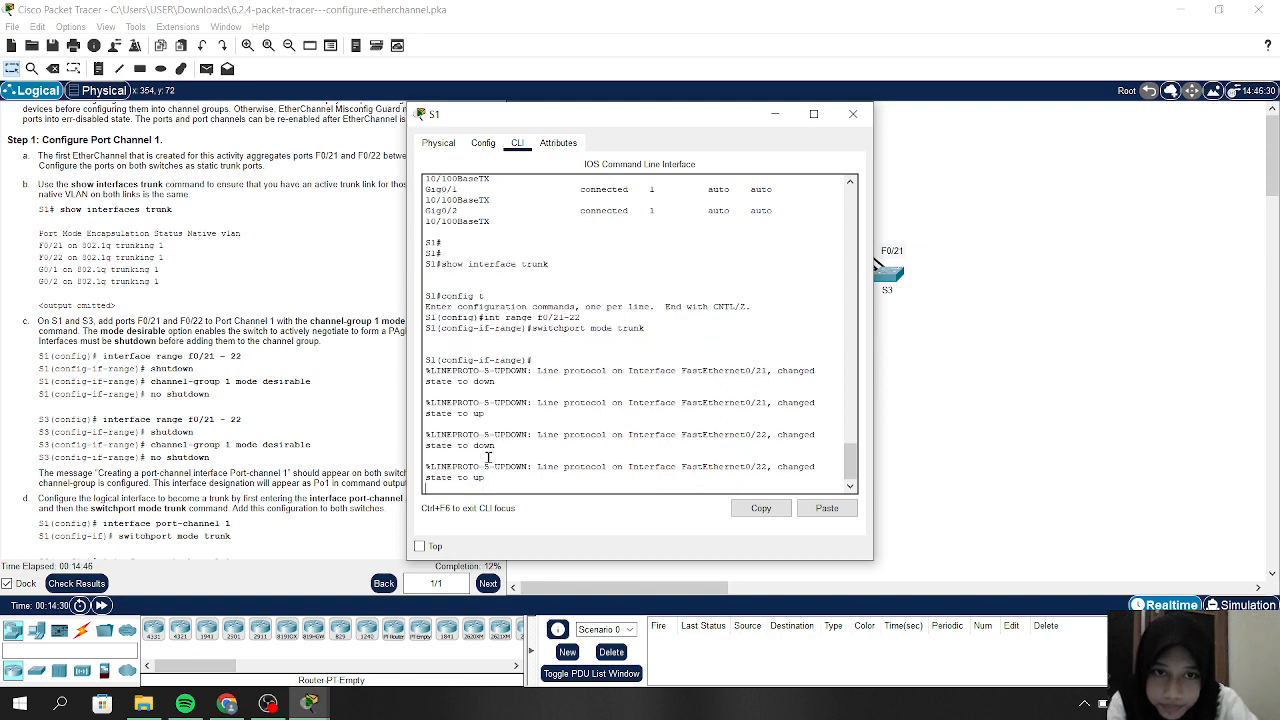
pyautogui.press('Return')
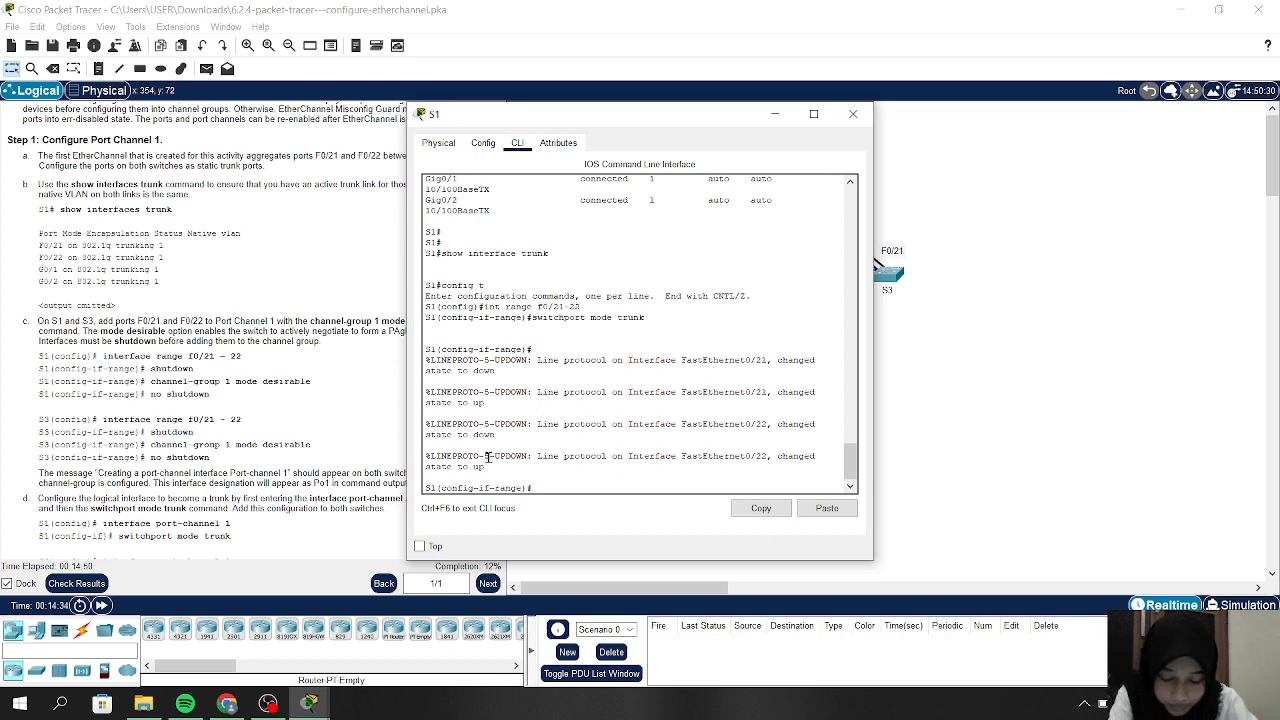
pyautogui.write('int')
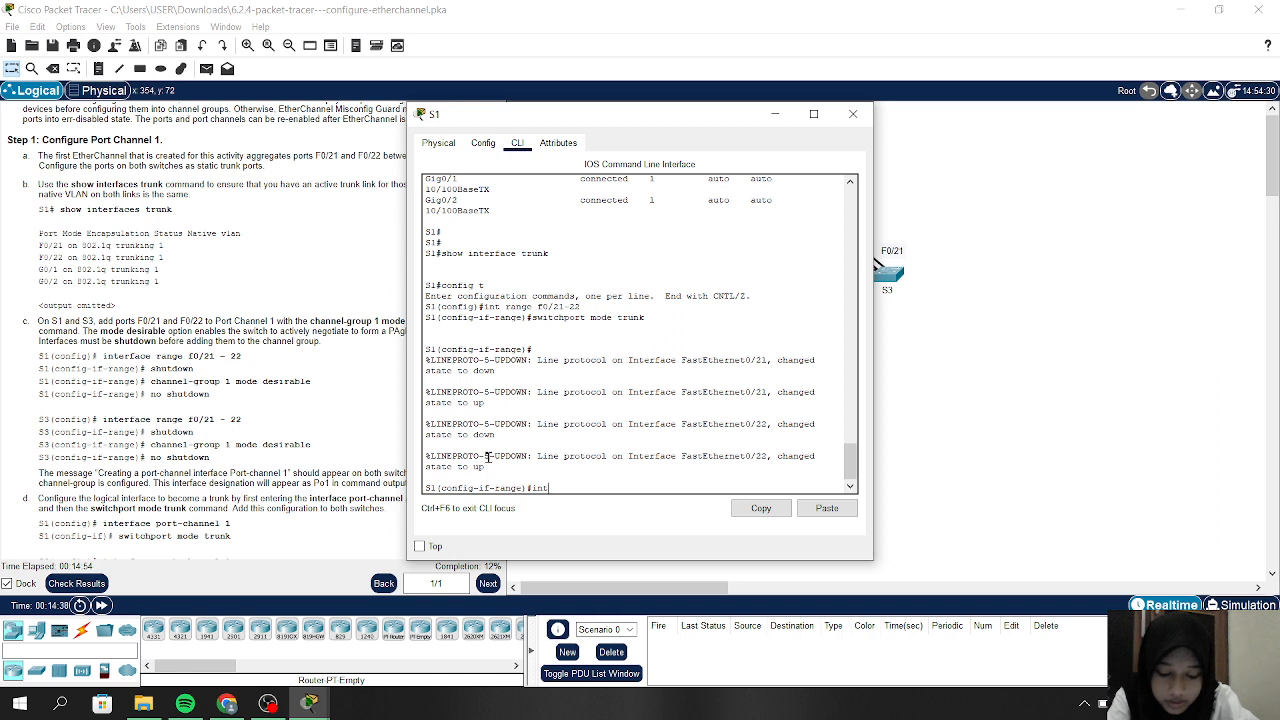
pyautogui.write(' range')
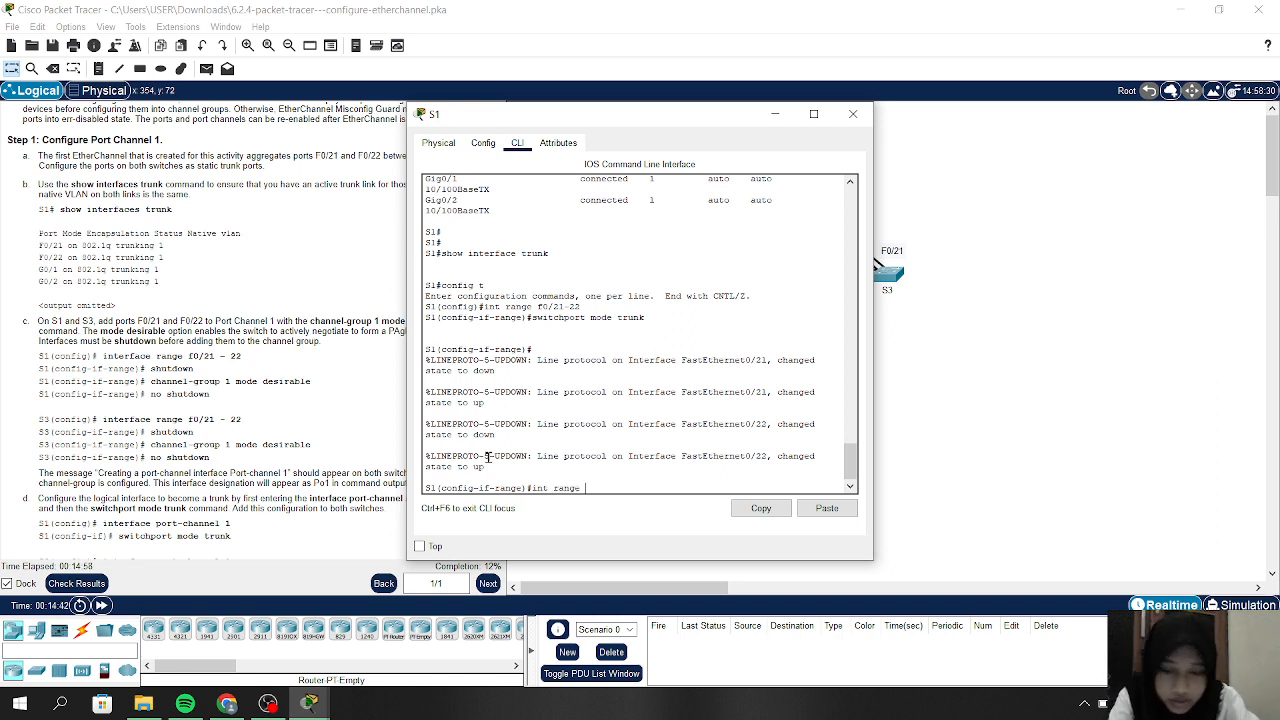
pyautogui.write(' g0')
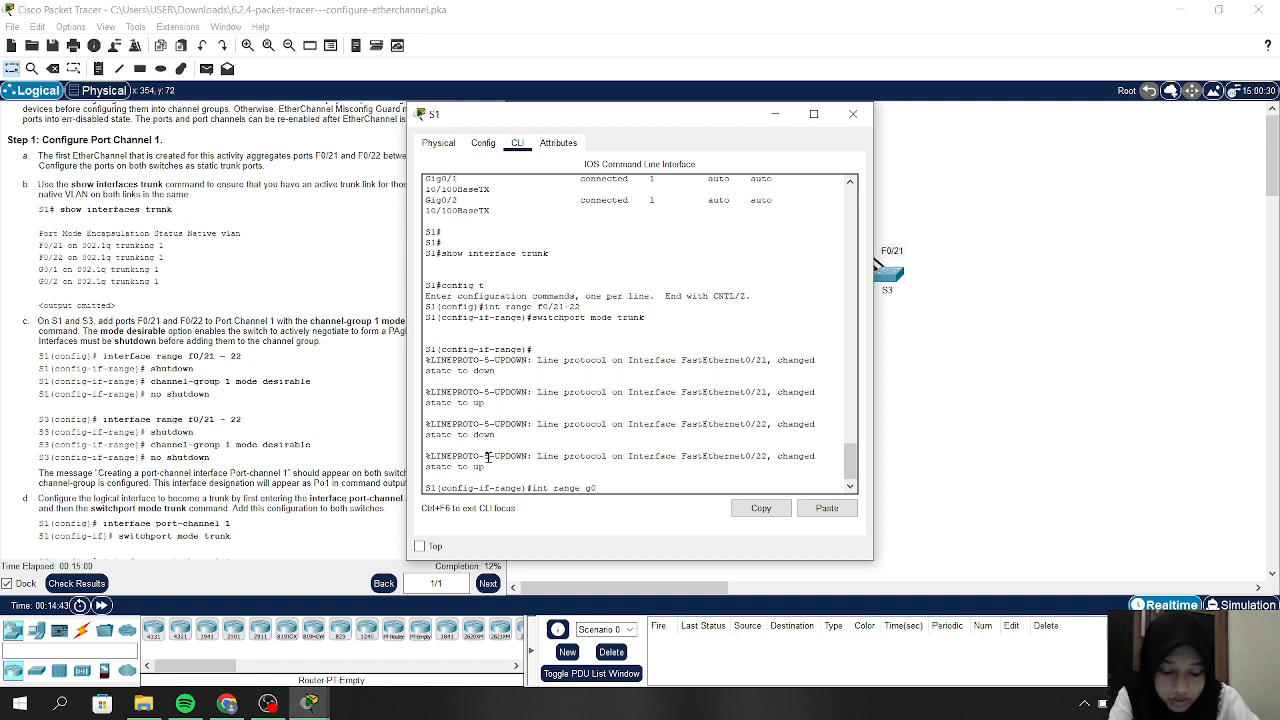
pyautogui.write('/1')
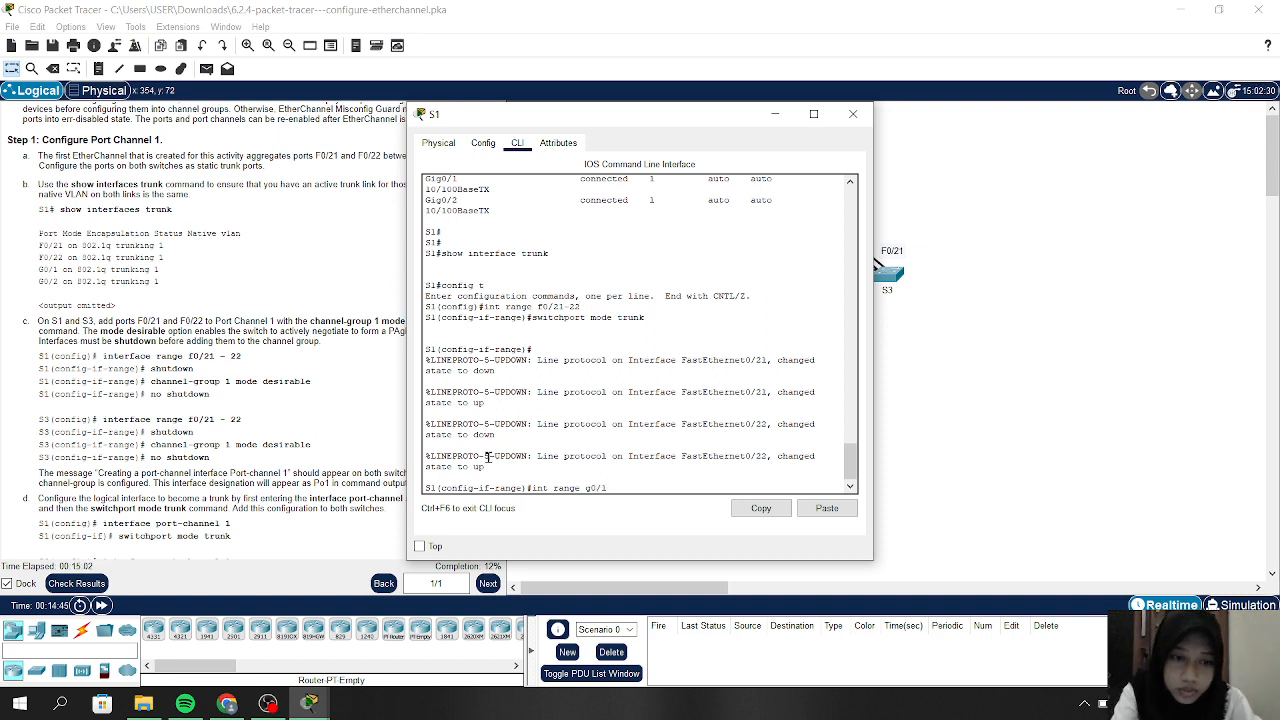
pyautogui.write('-2')
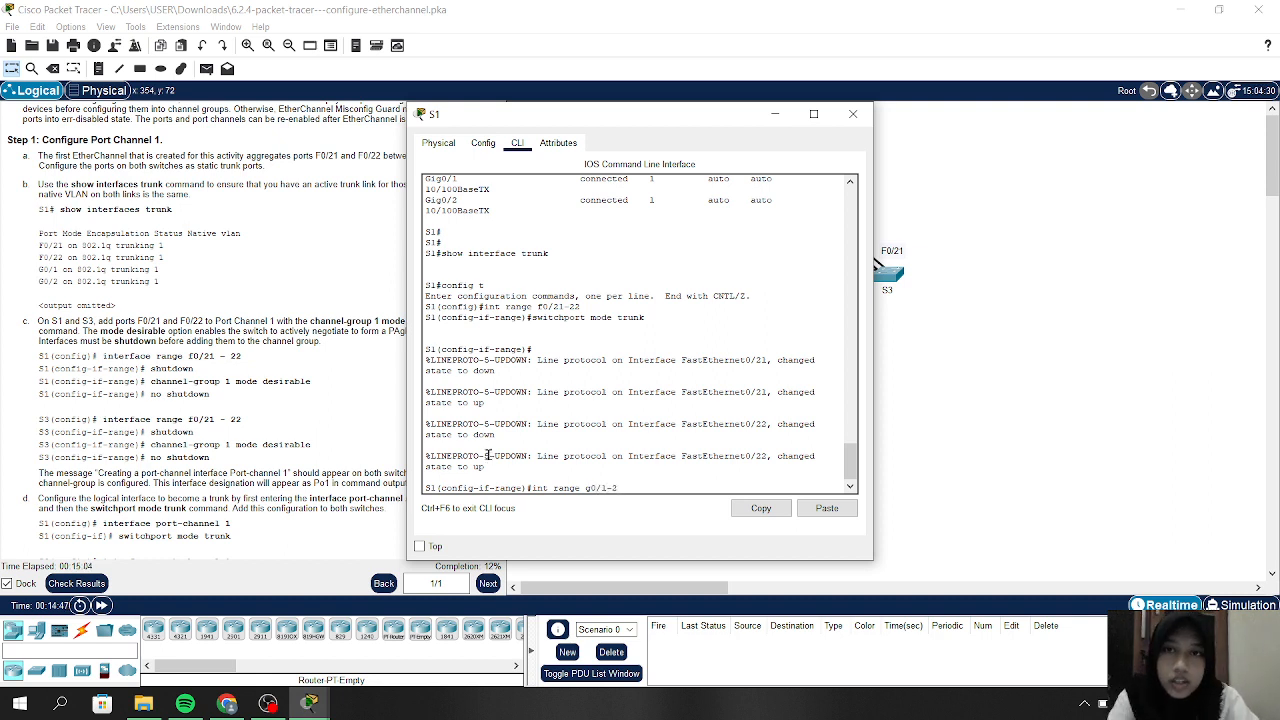
# Select S1's G0/1–2 interfaces and set them to switchport mode trunk
pyautogui.moveTo(530, 121); pyautogui.dragTo(237, 122)
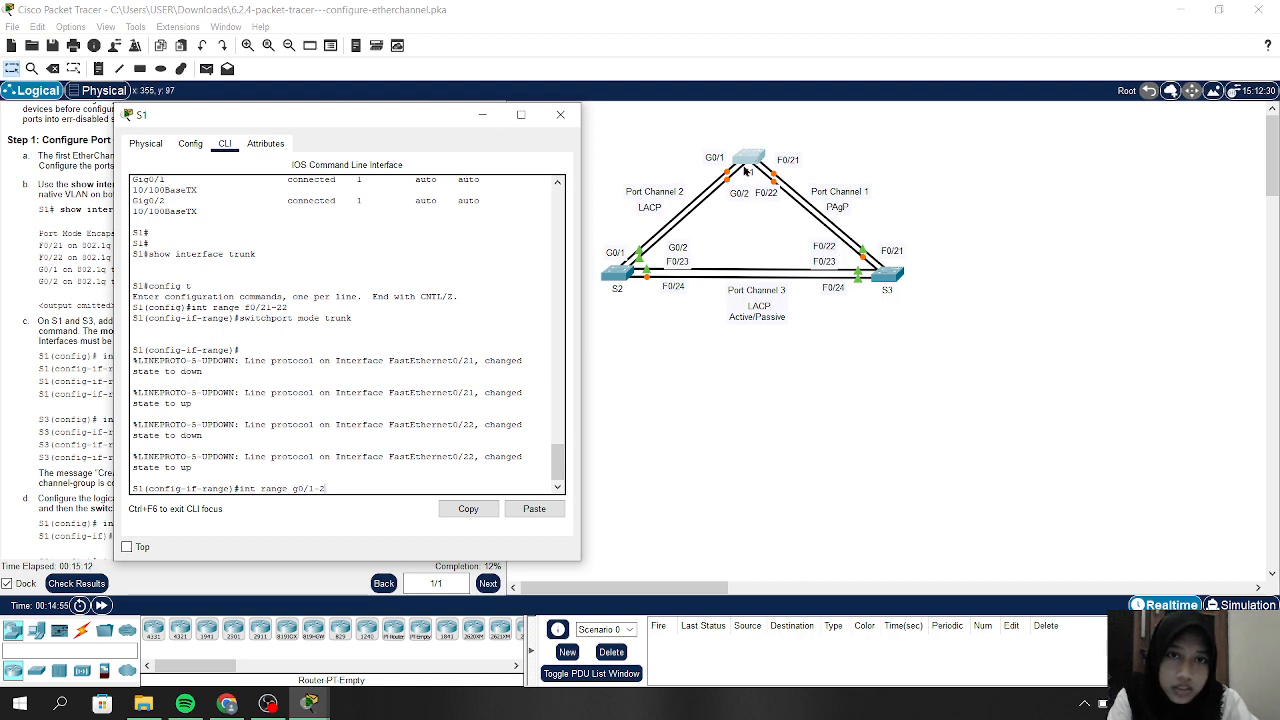
pyautogui.moveTo(327, 125); pyautogui.dragTo(426, 113)
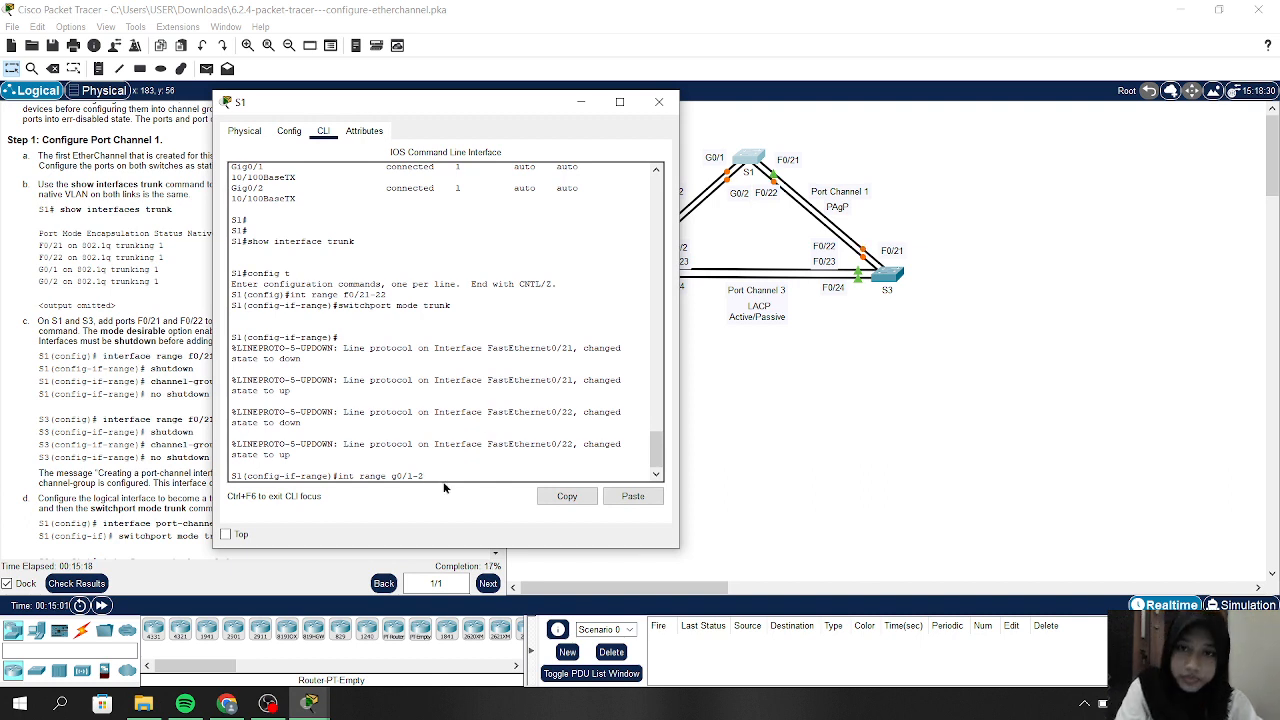
pyautogui.press('Return')
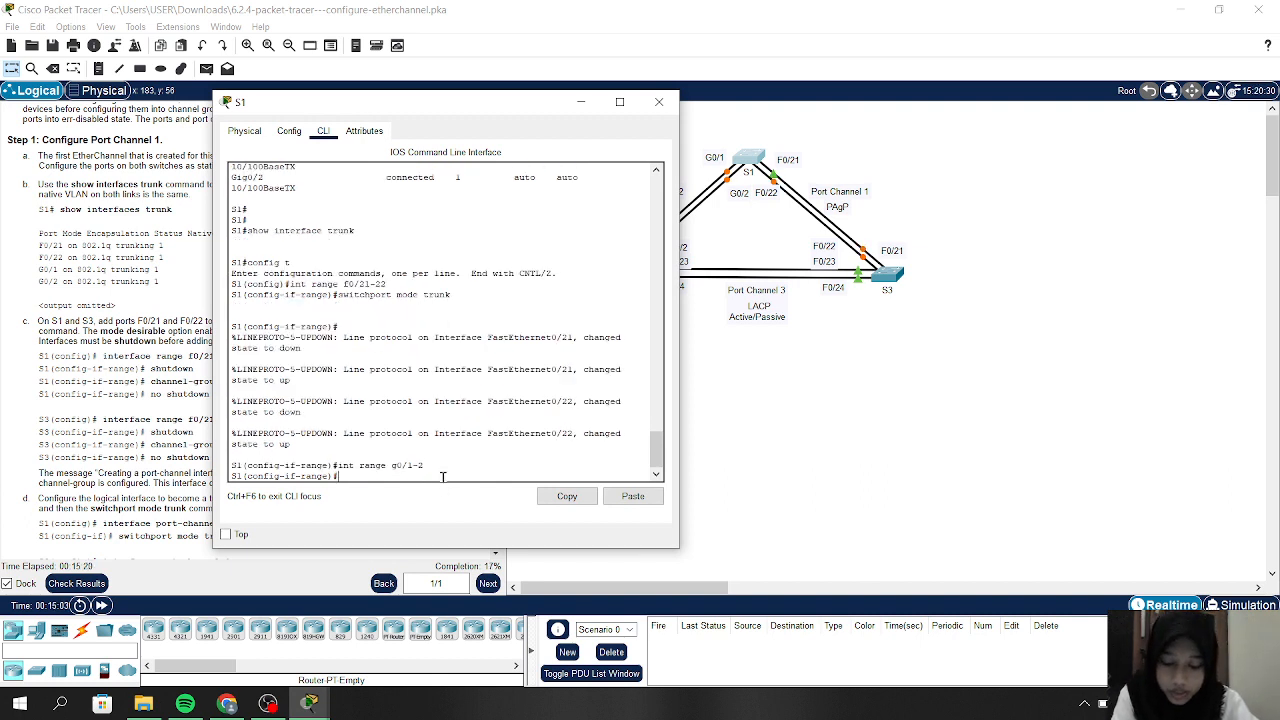
pyautogui.write('switchport mode trunk')
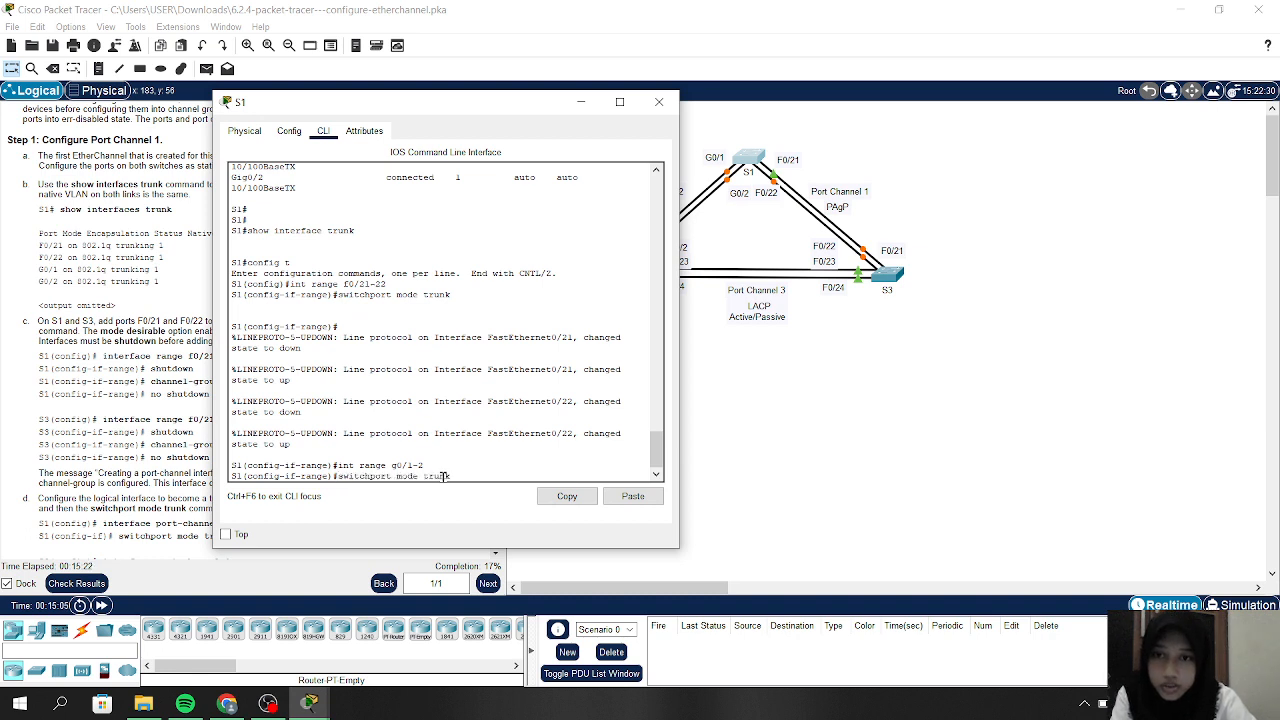
pyautogui.press('Return')
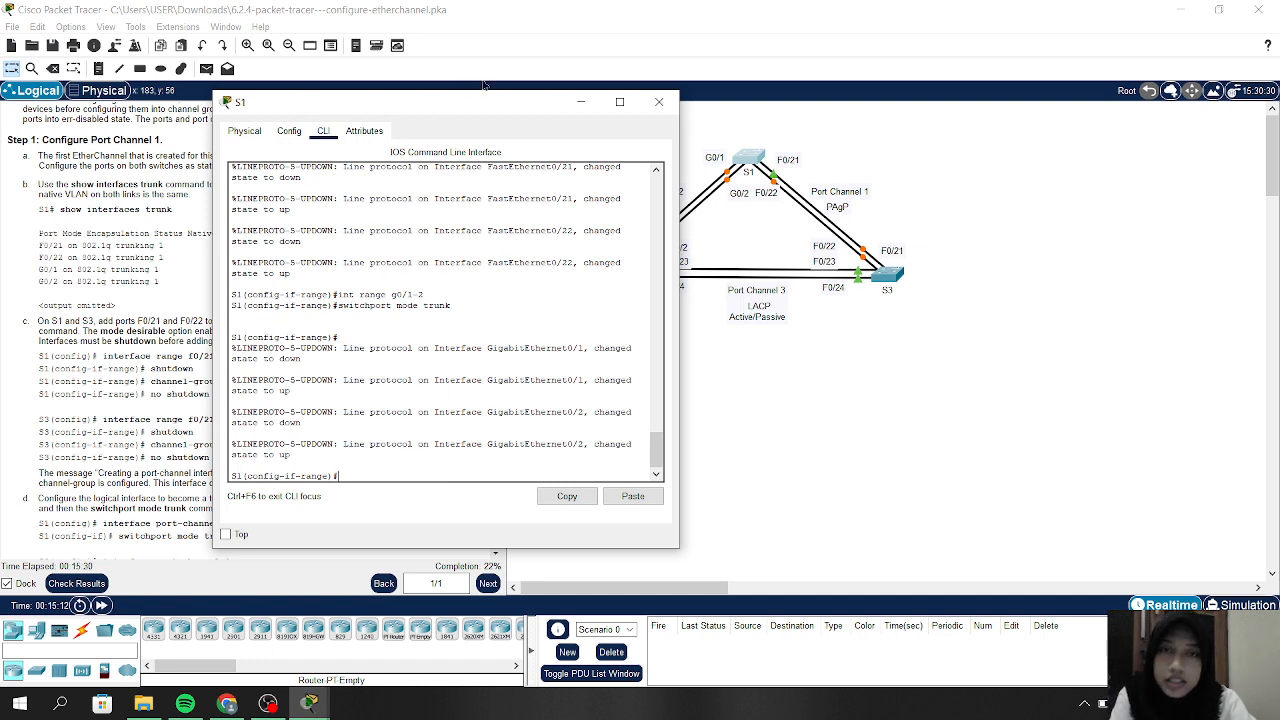
# On S3, enter config t and set ports F0/21–22 to switchport mode trunk
pyautogui.click(581, 103)
pyautogui.click(887, 277)
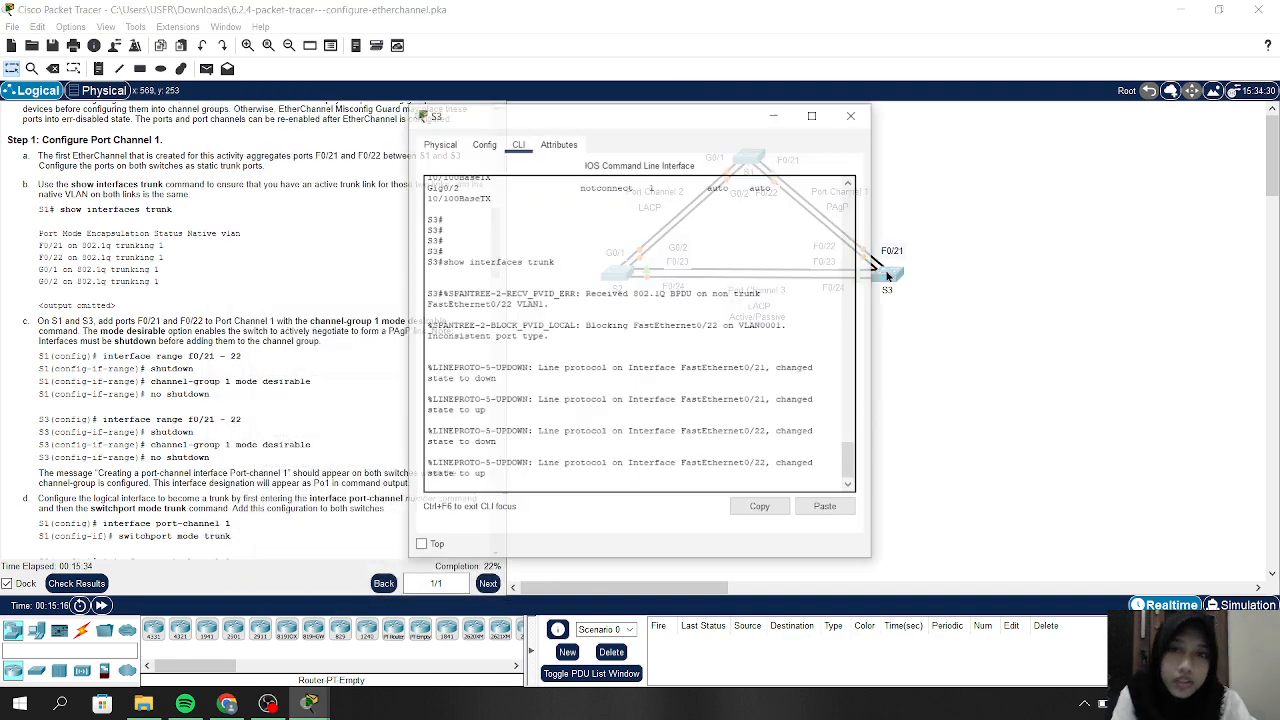
pyautogui.press('Return')
pyautogui.press('Return')
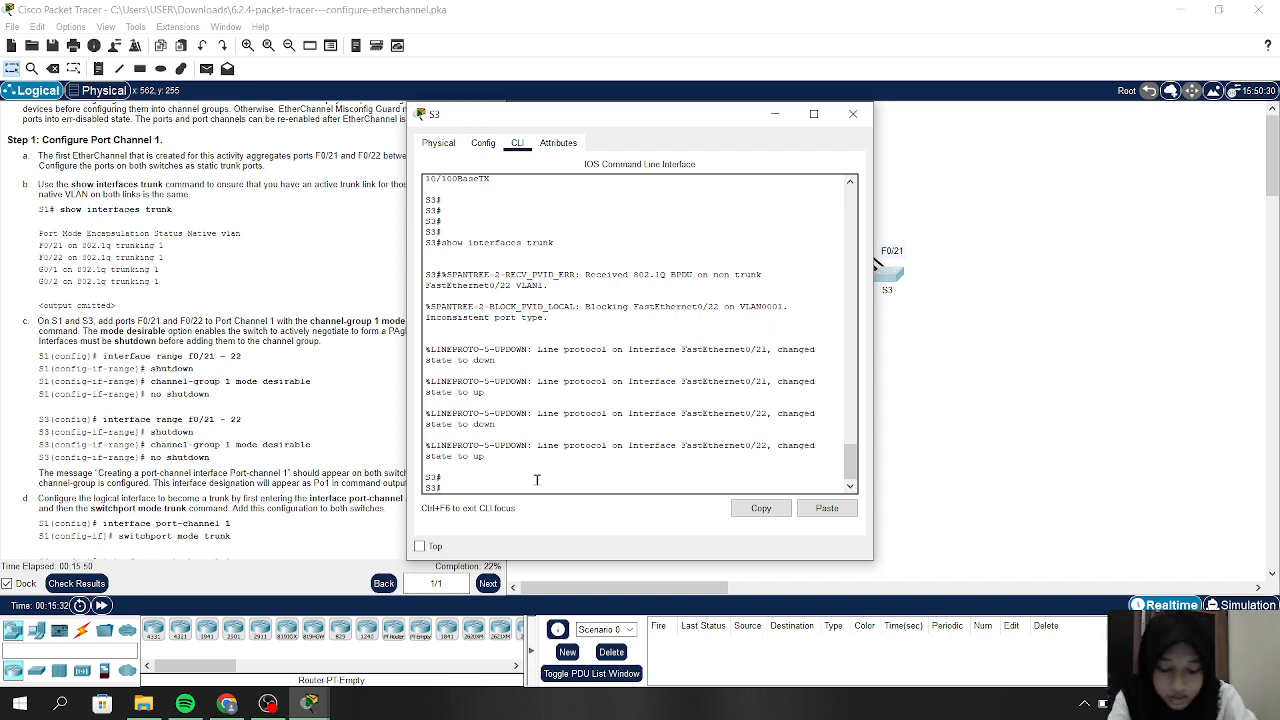
pyautogui.write('int rang')
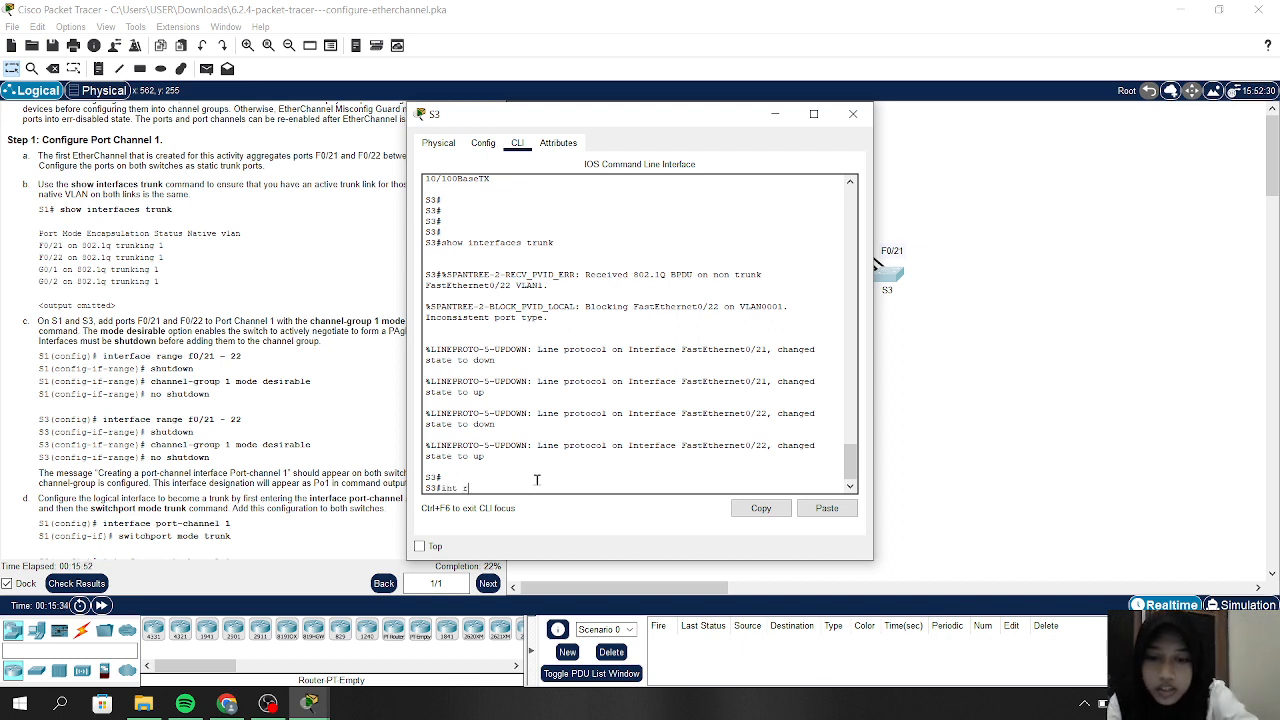
pyautogui.press('BackSpace')
pyautogui.press('BackSpace')
pyautogui.press('BackSpace')
pyautogui.press('BackSpace')
pyautogui.press('BackSpace')
pyautogui.press('BackSpace')
pyautogui.press('BackSpace')
pyautogui.press('BackSpace')
pyautogui.press('BackSpace')
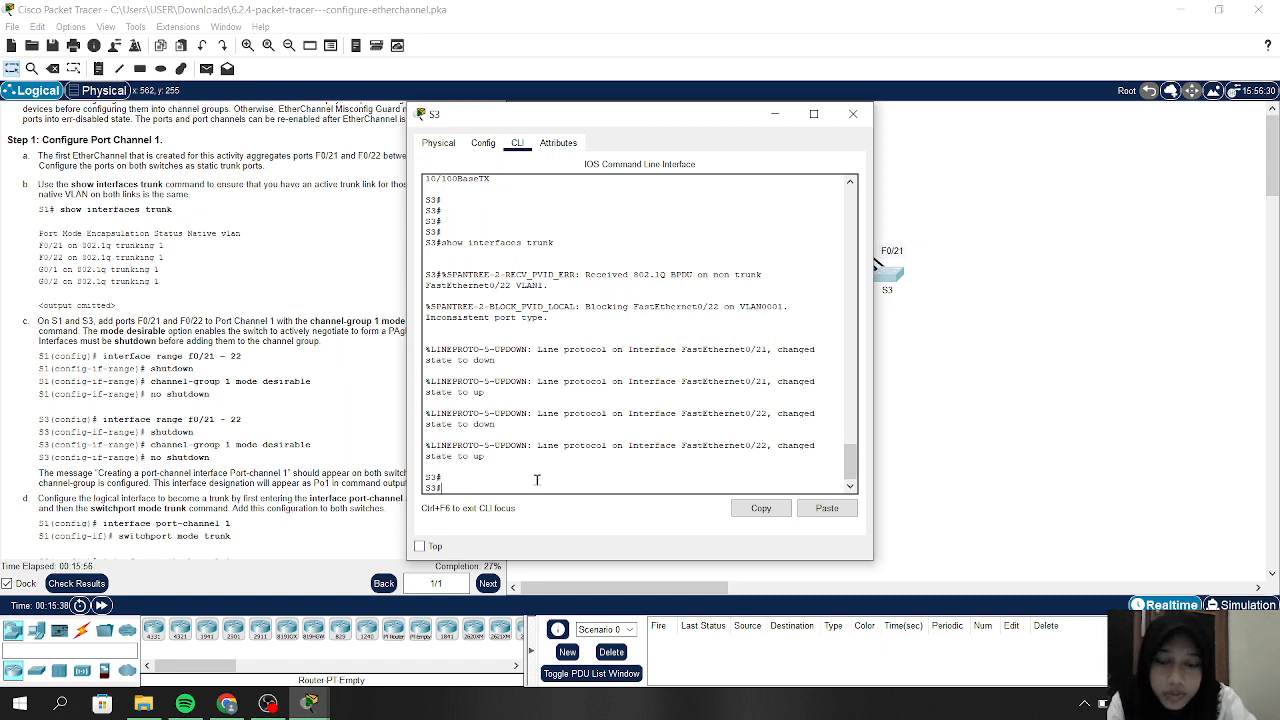
pyautogui.write('config t')
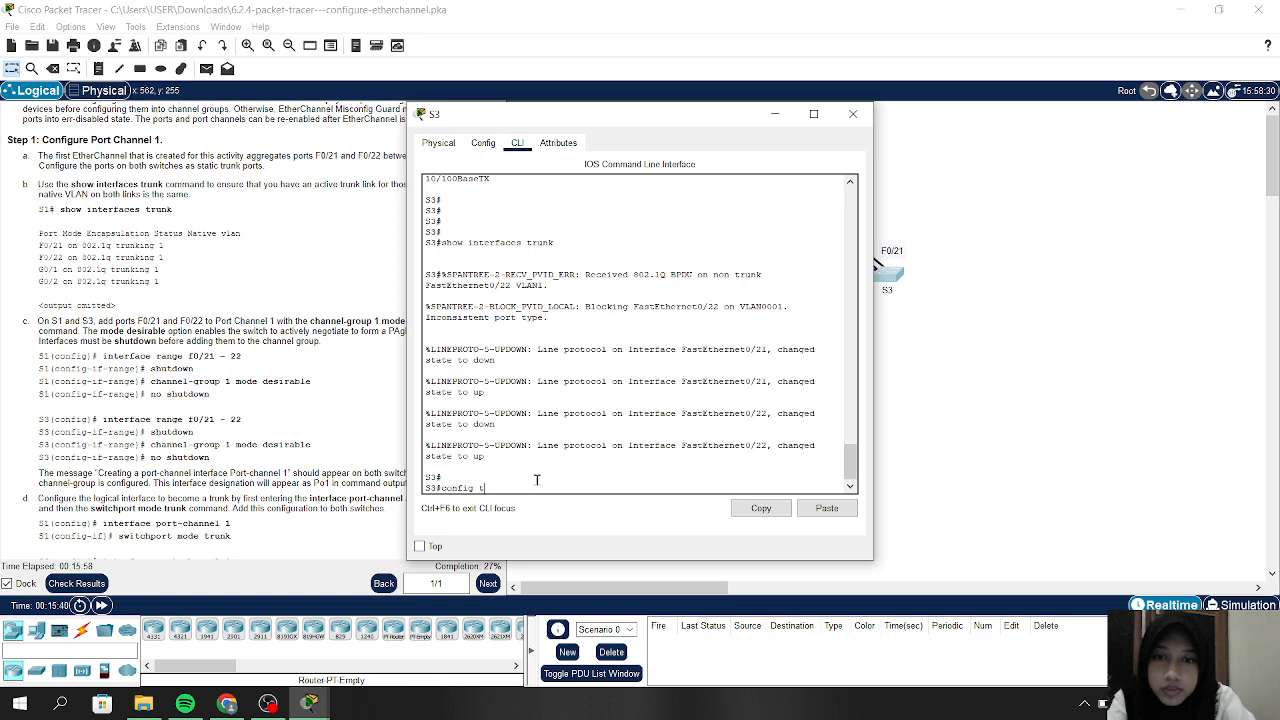
pyautogui.press('Return')
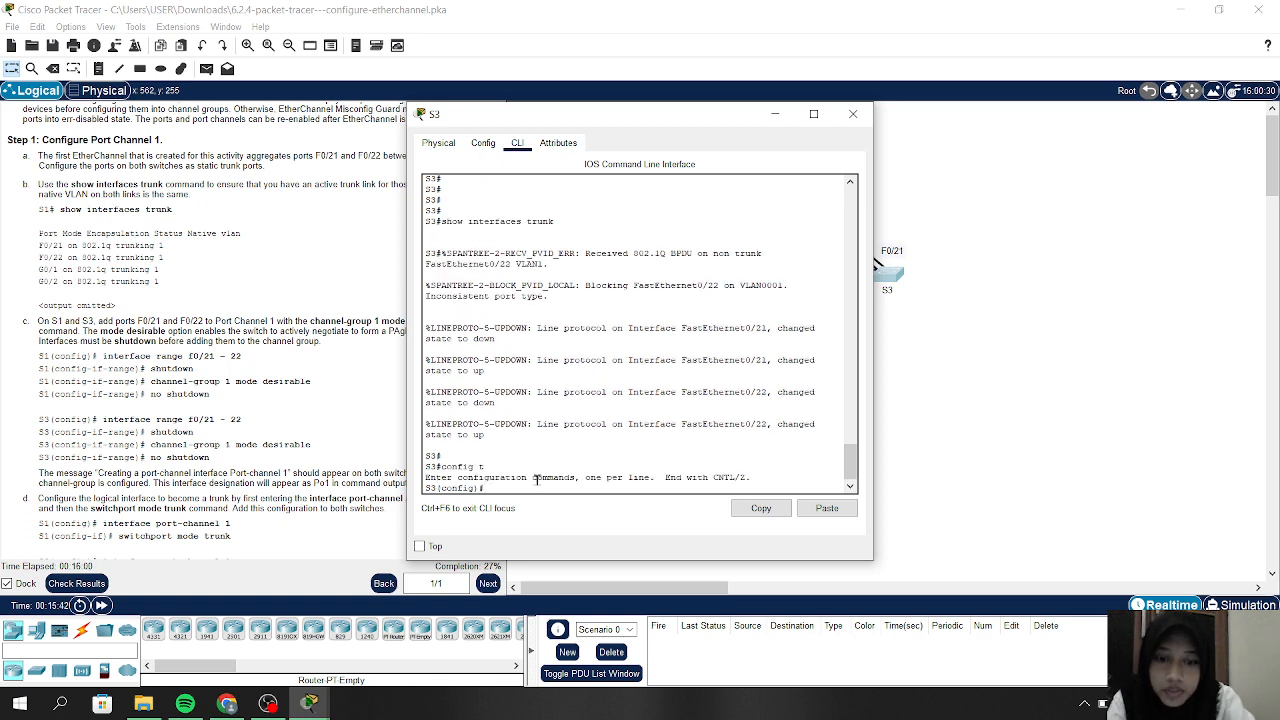
pyautogui.write('int range')
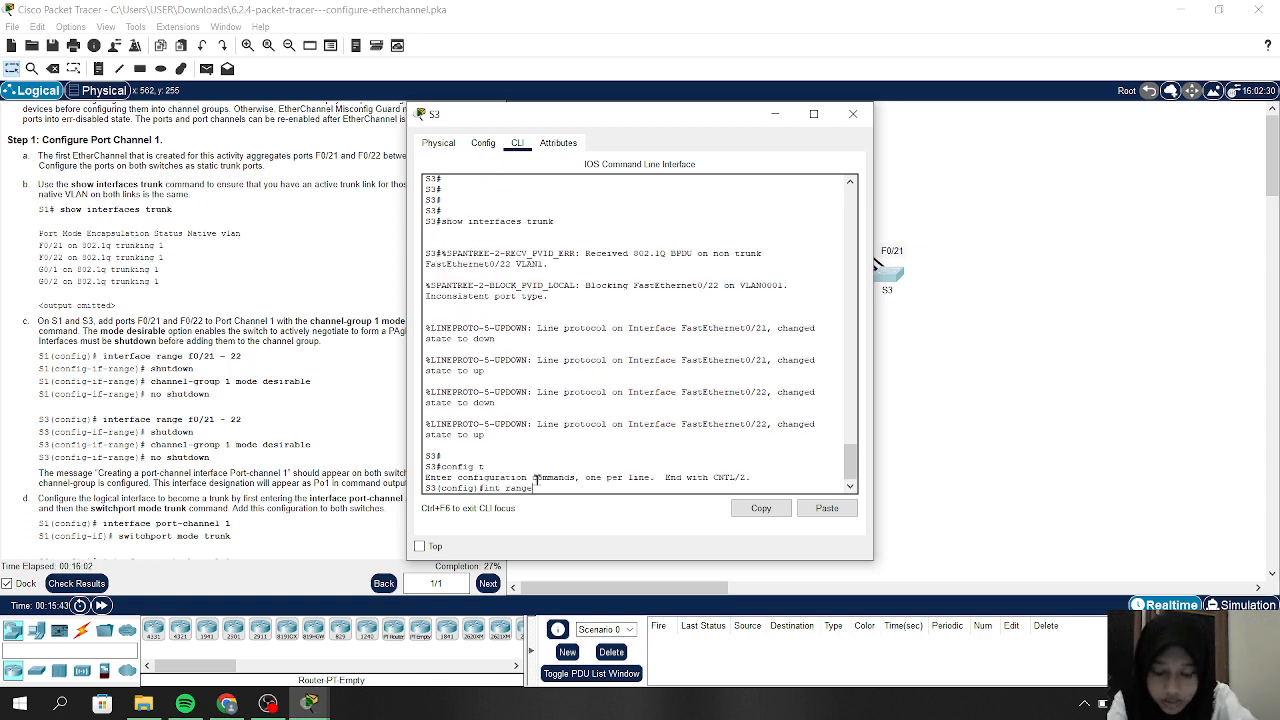
pyautogui.write(' f0')
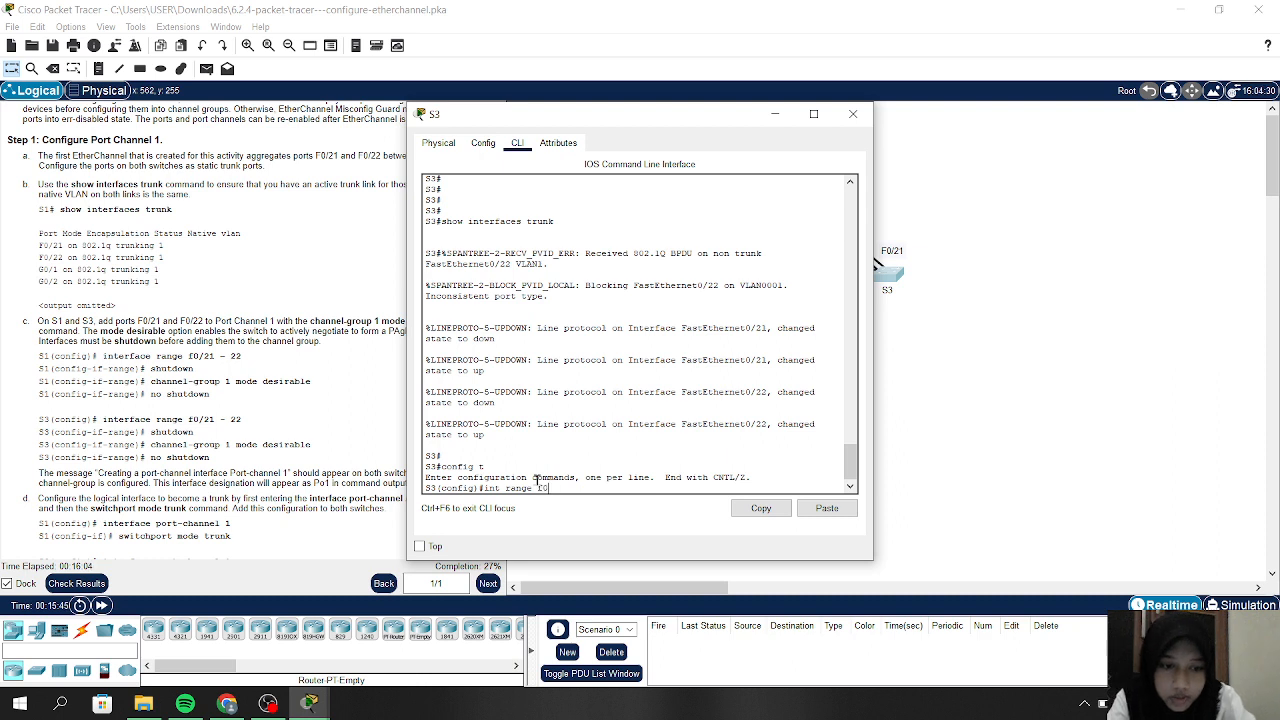
pyautogui.write('/21')
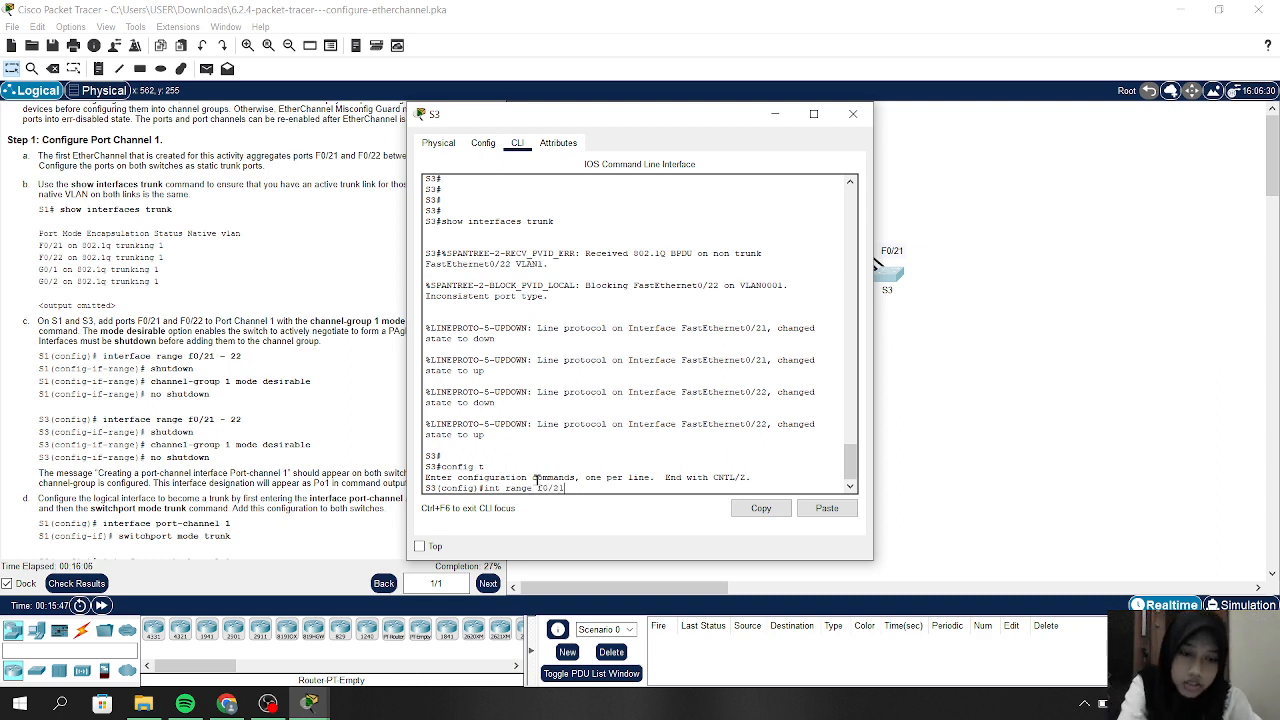
pyautogui.write('-22')
pyautogui.press('Return')
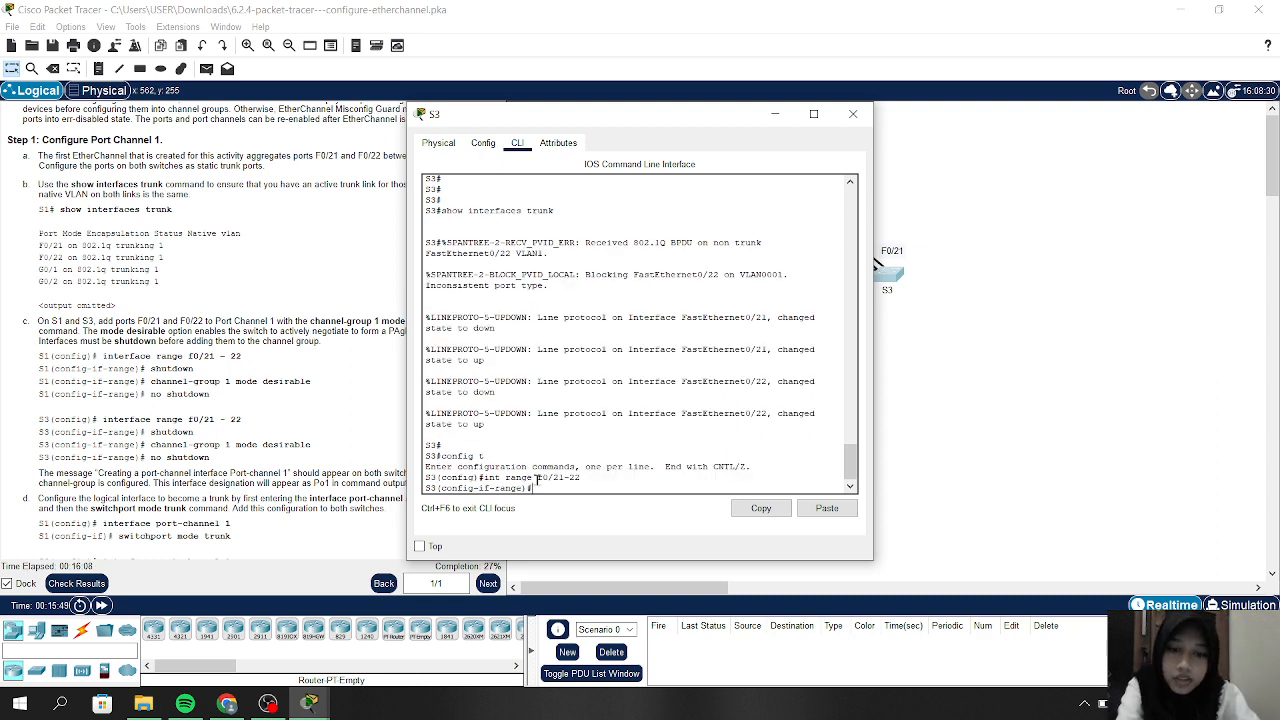
pyautogui.write('s')
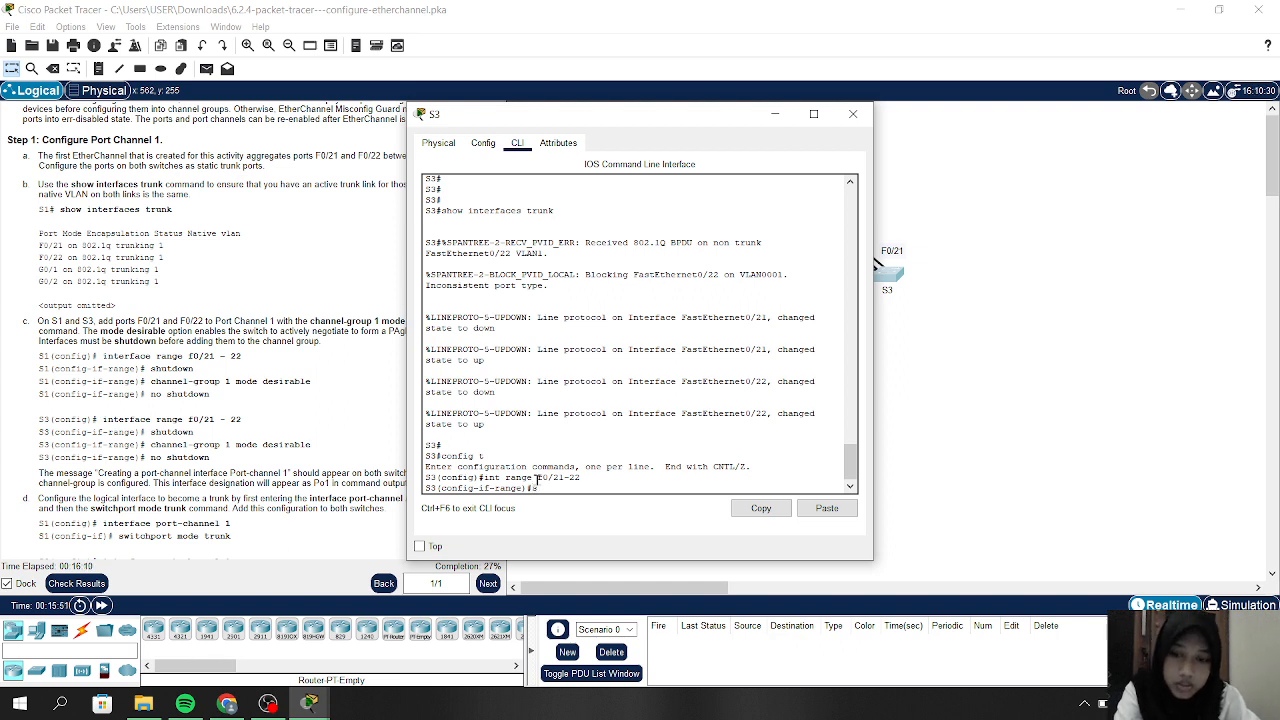
pyautogui.write('wi')
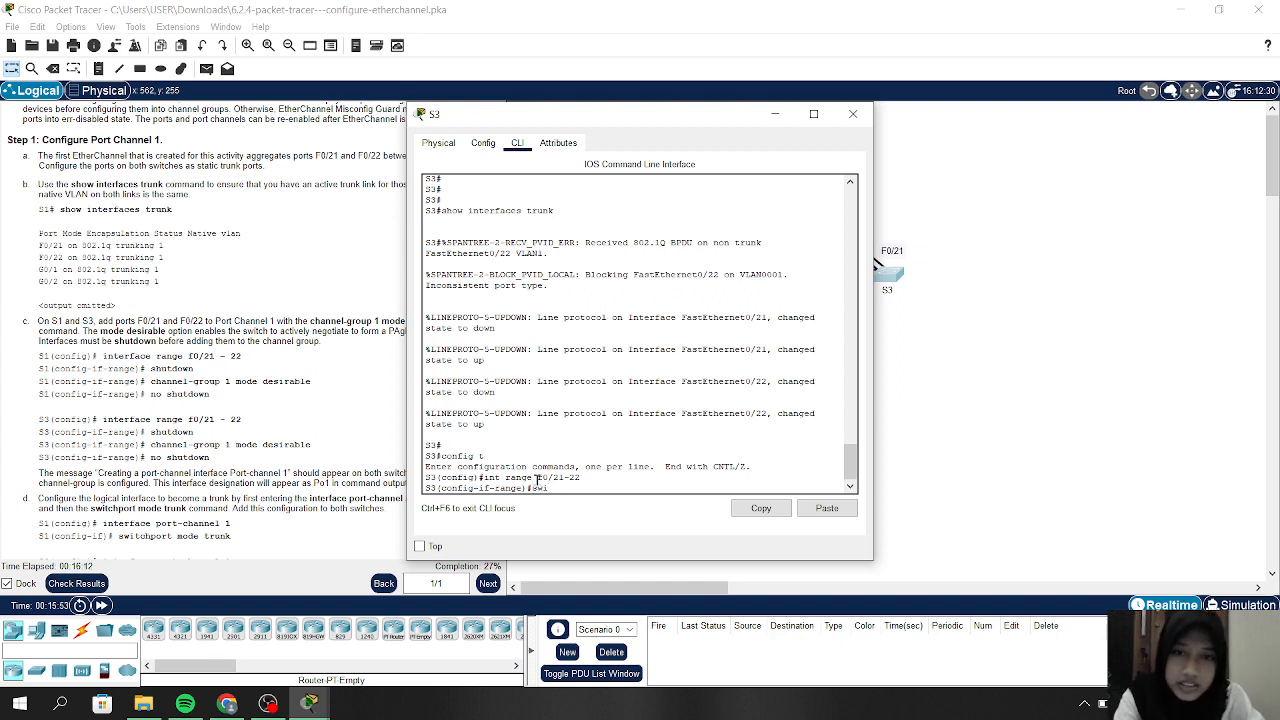
pyautogui.write('tch')
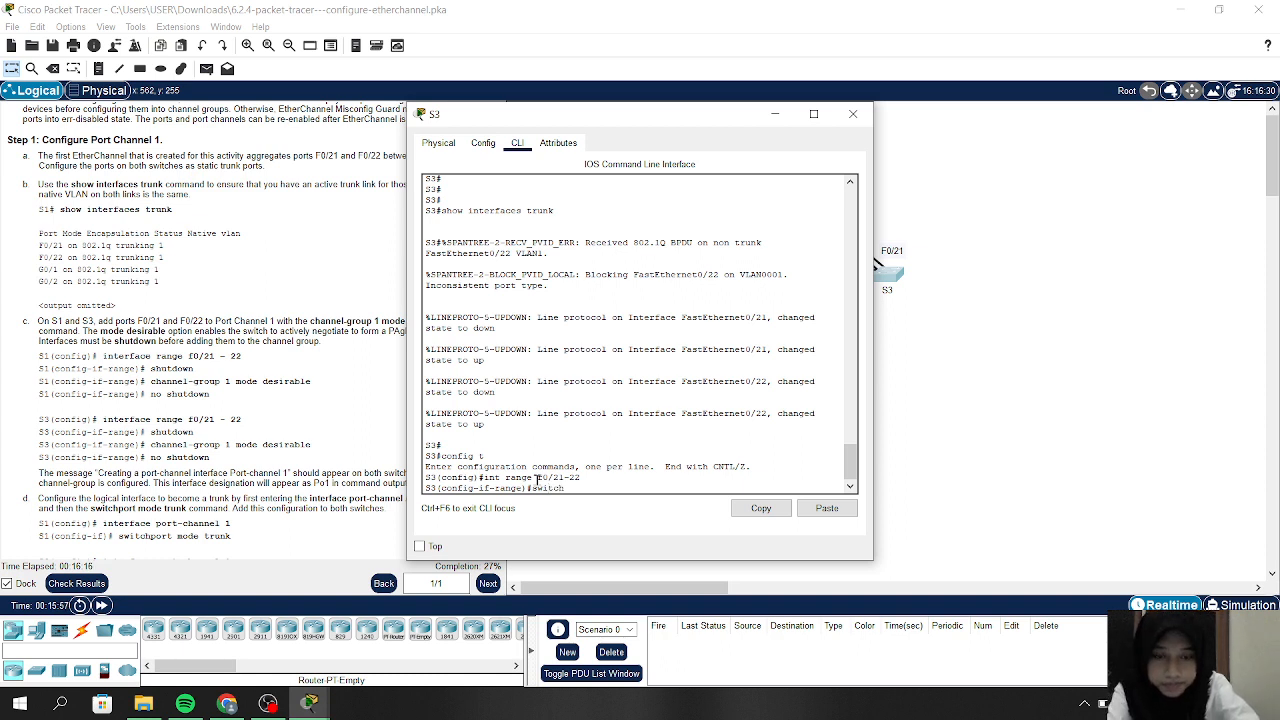
pyautogui.write('port ')
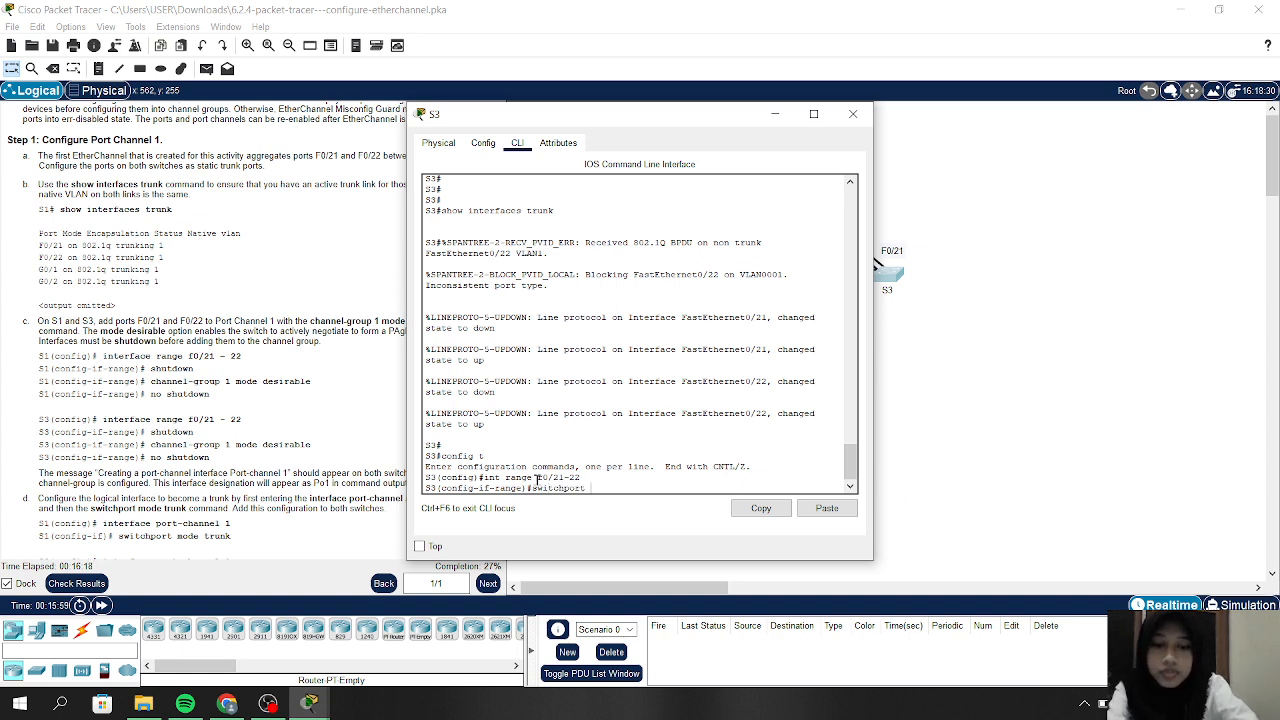
pyautogui.write('mode tru')
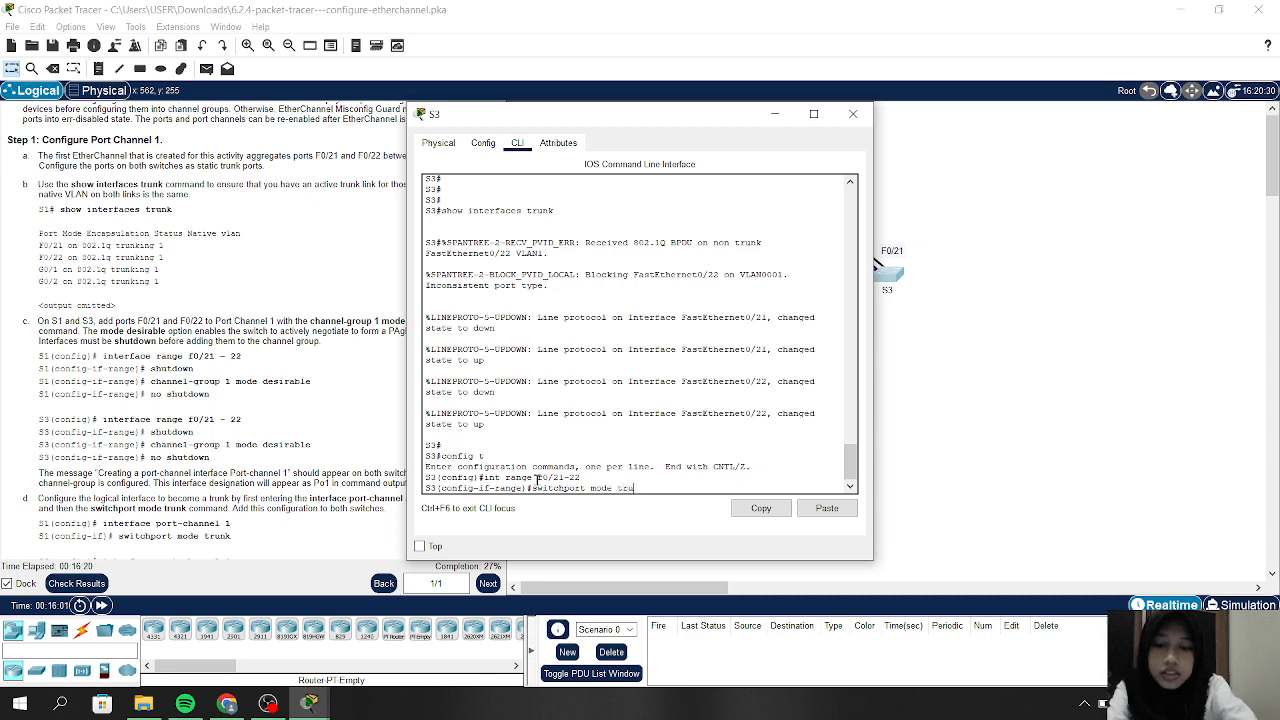
pyautogui.write('nk')
pyautogui.press('Return')
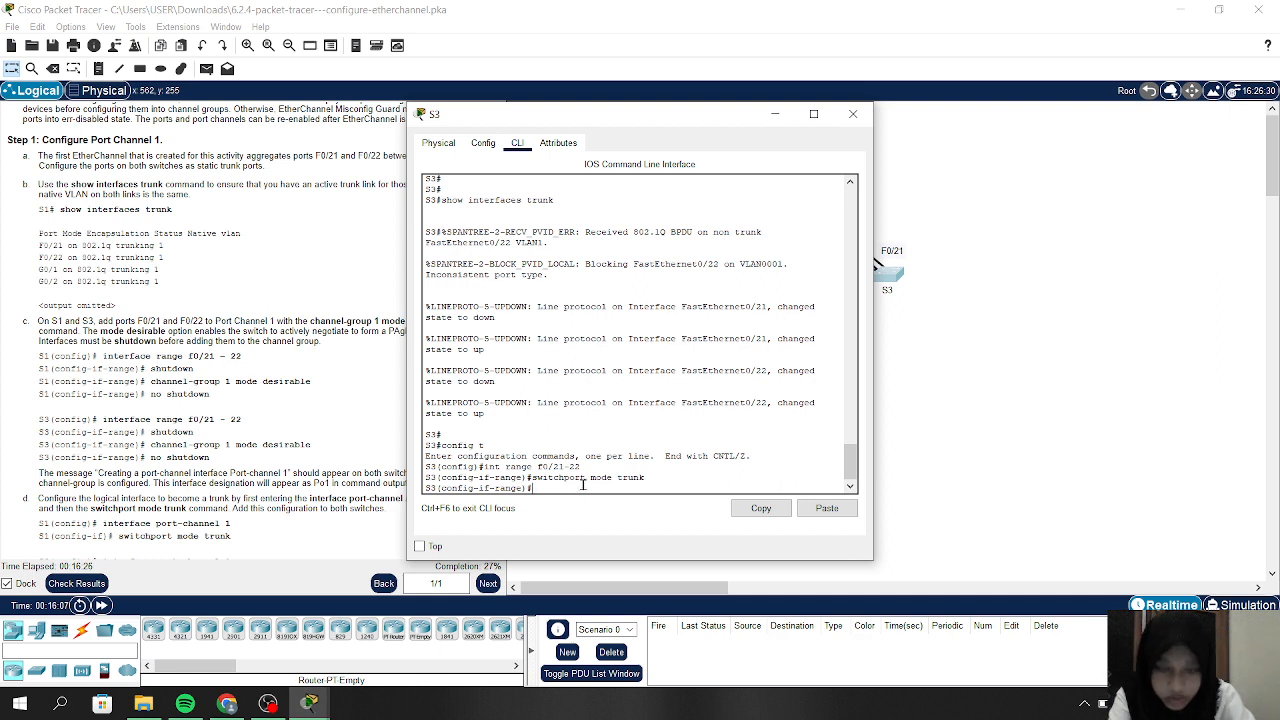
# Select S3's F0/23–24 ports and apply switchport mode trunk to them
pyautogui.write('nt ')
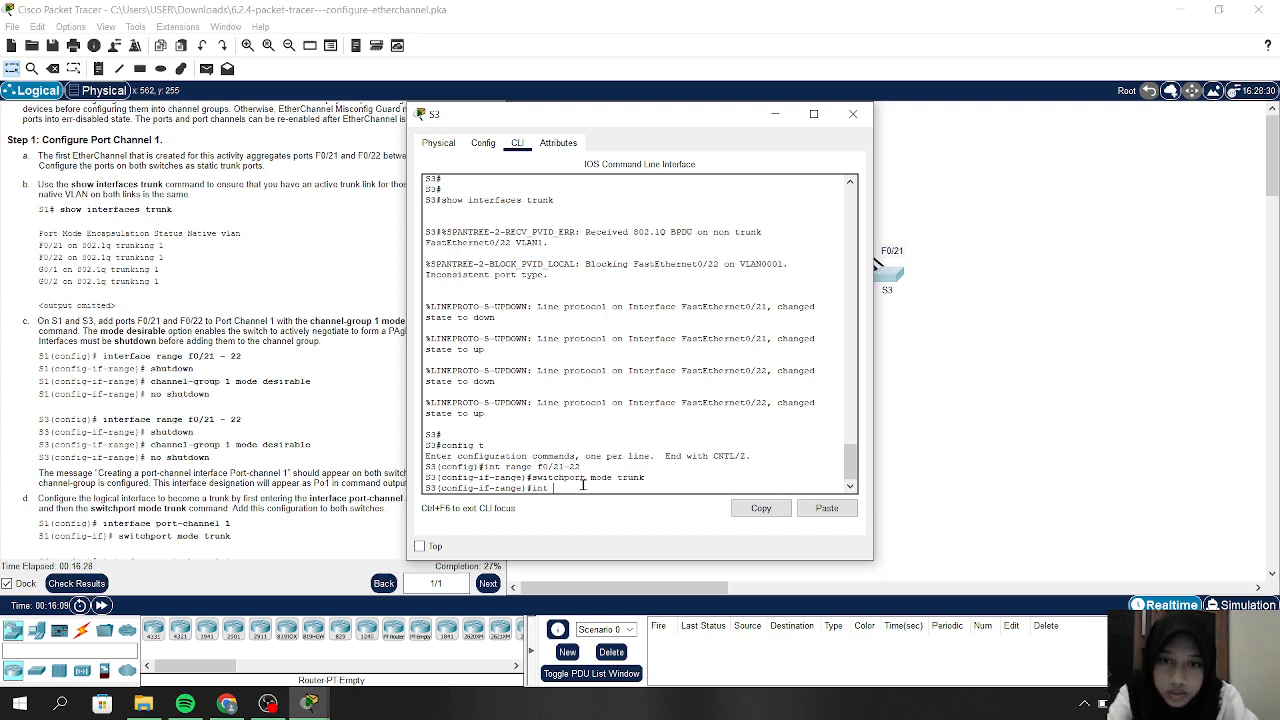
pyautogui.write('range')
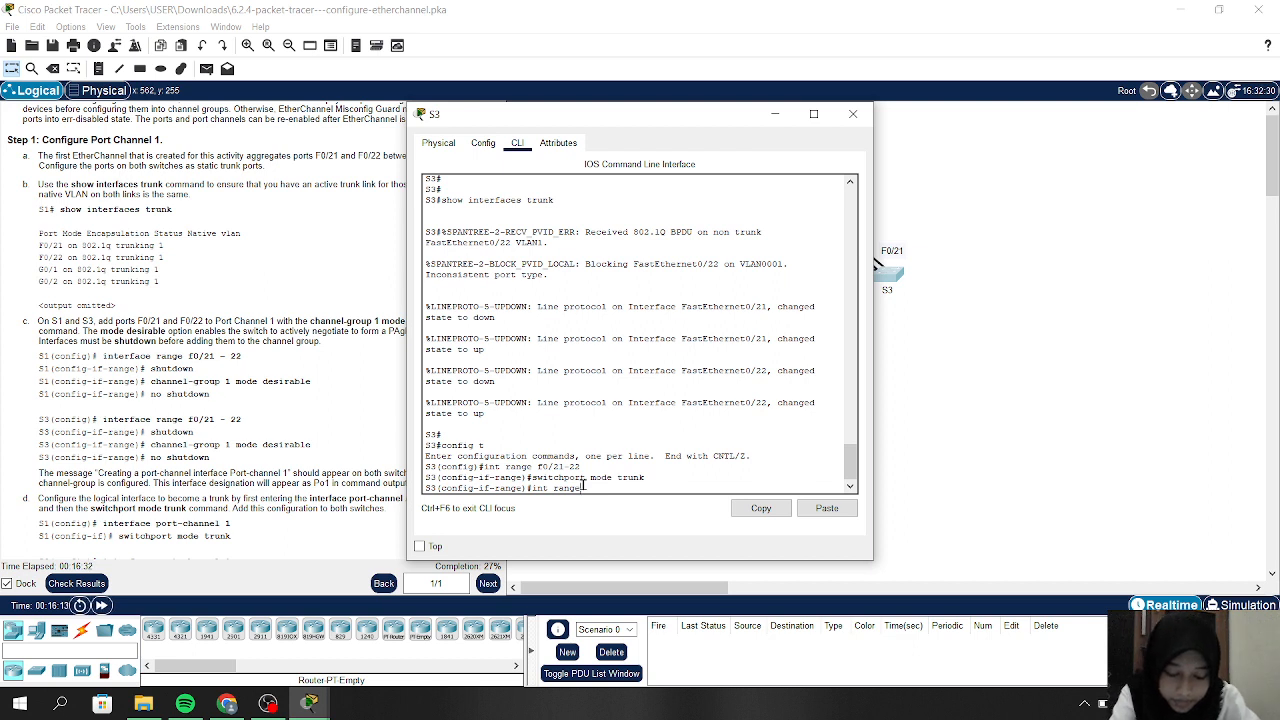
pyautogui.write(' f0')
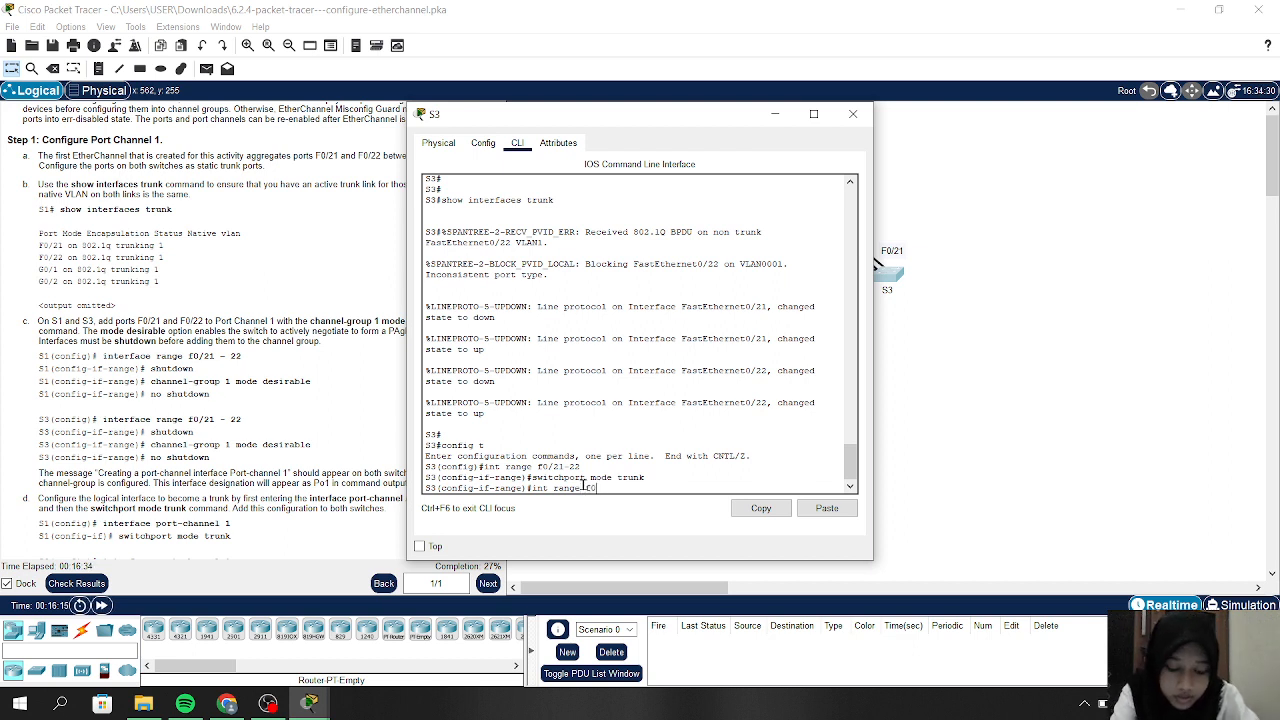
pyautogui.write('/23')
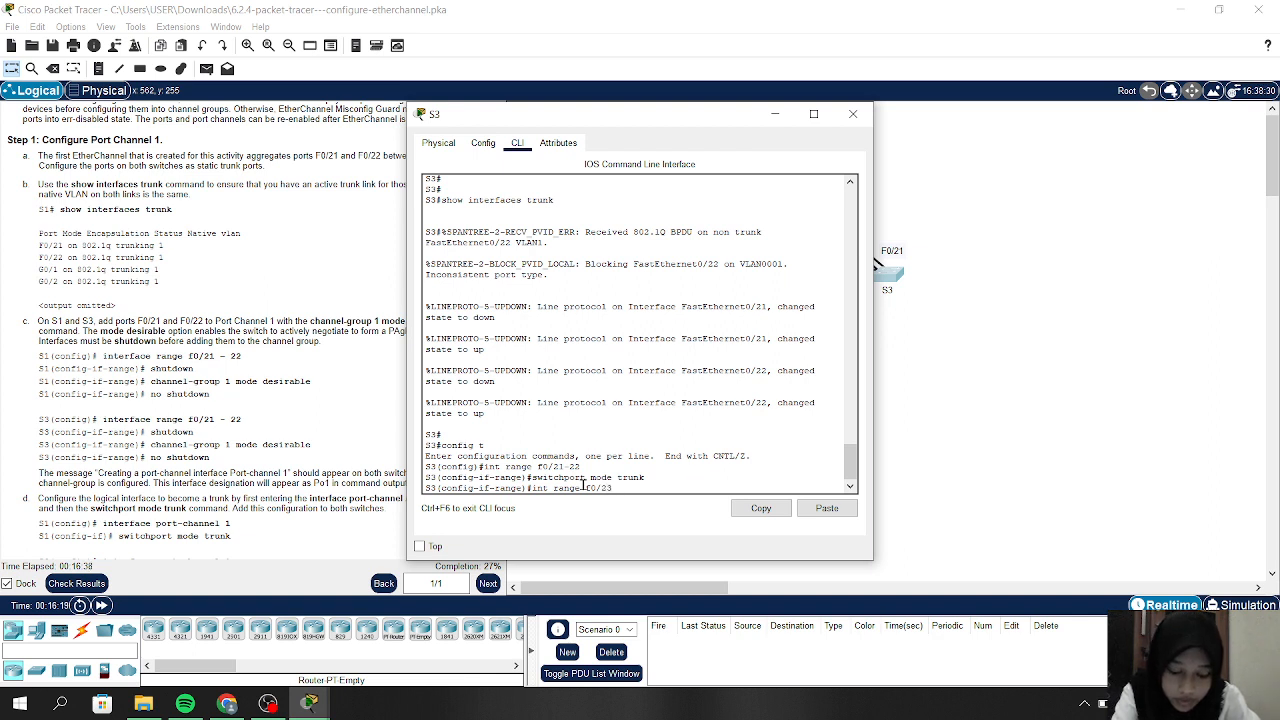
pyautogui.write('-24')
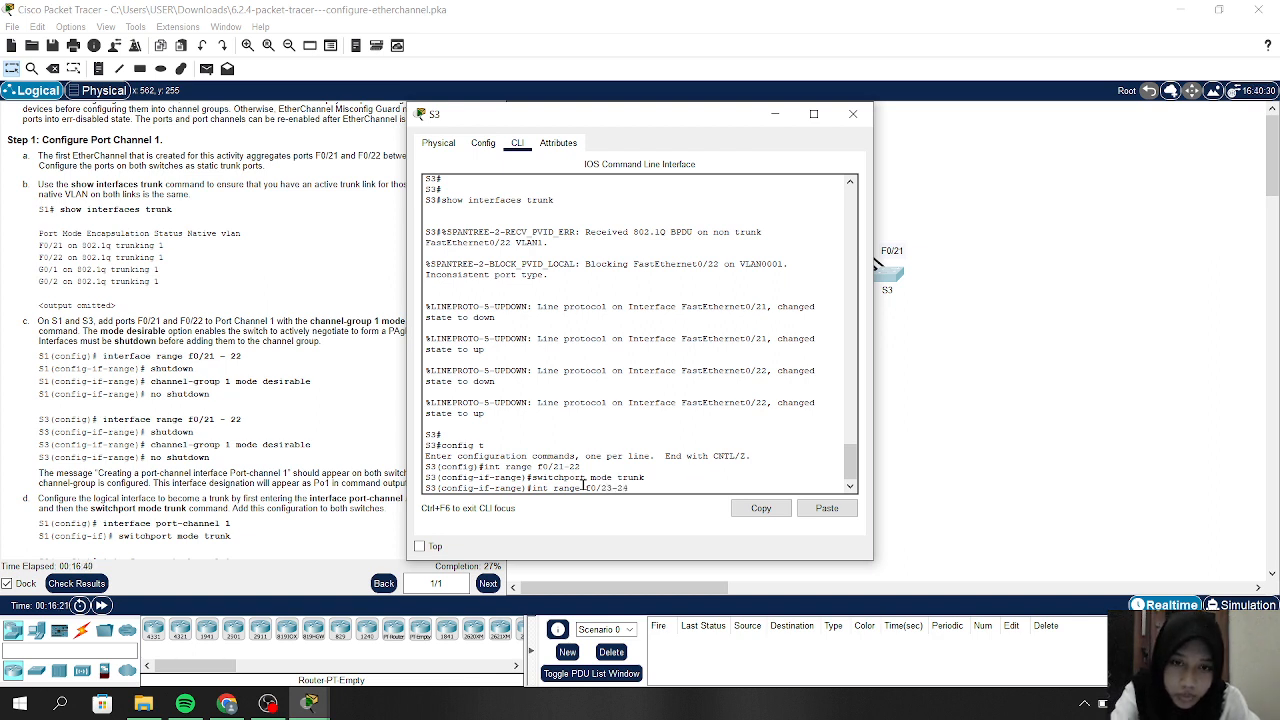
pyautogui.press('Return')
pyautogui.write('show interfaces | include Ethernet')
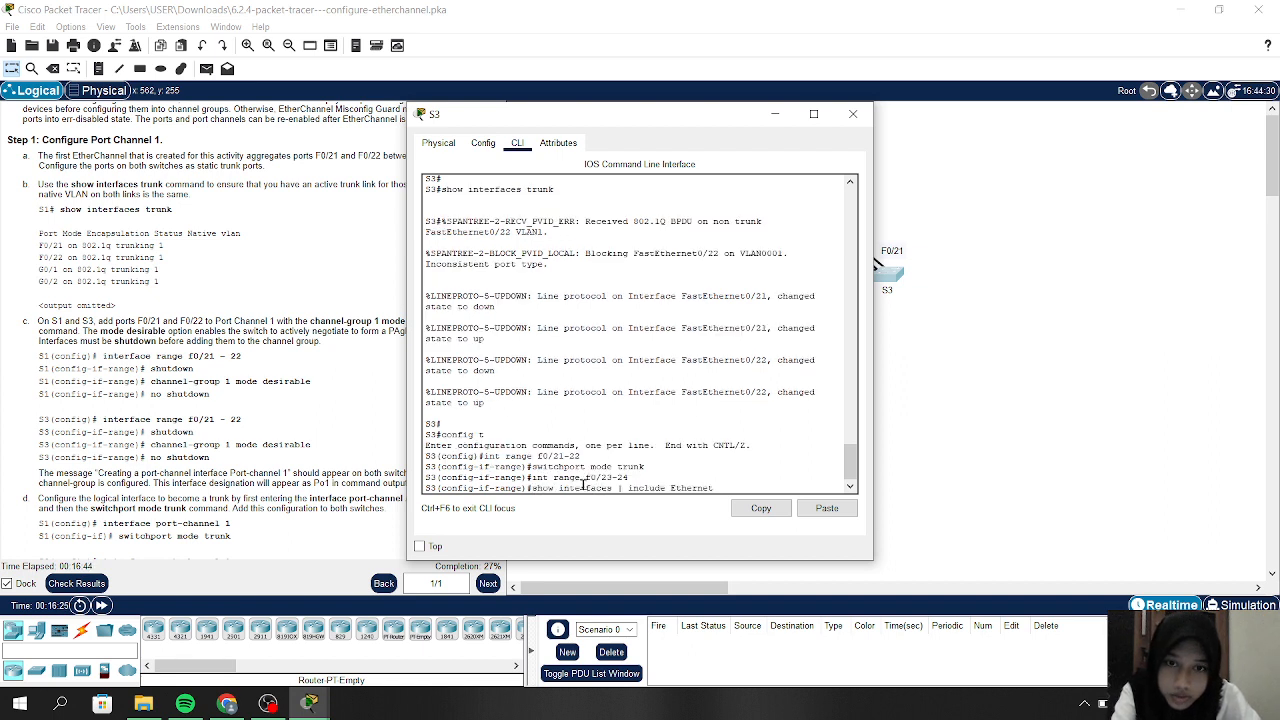
pyautogui.press('Up')
pyautogui.press('Up')
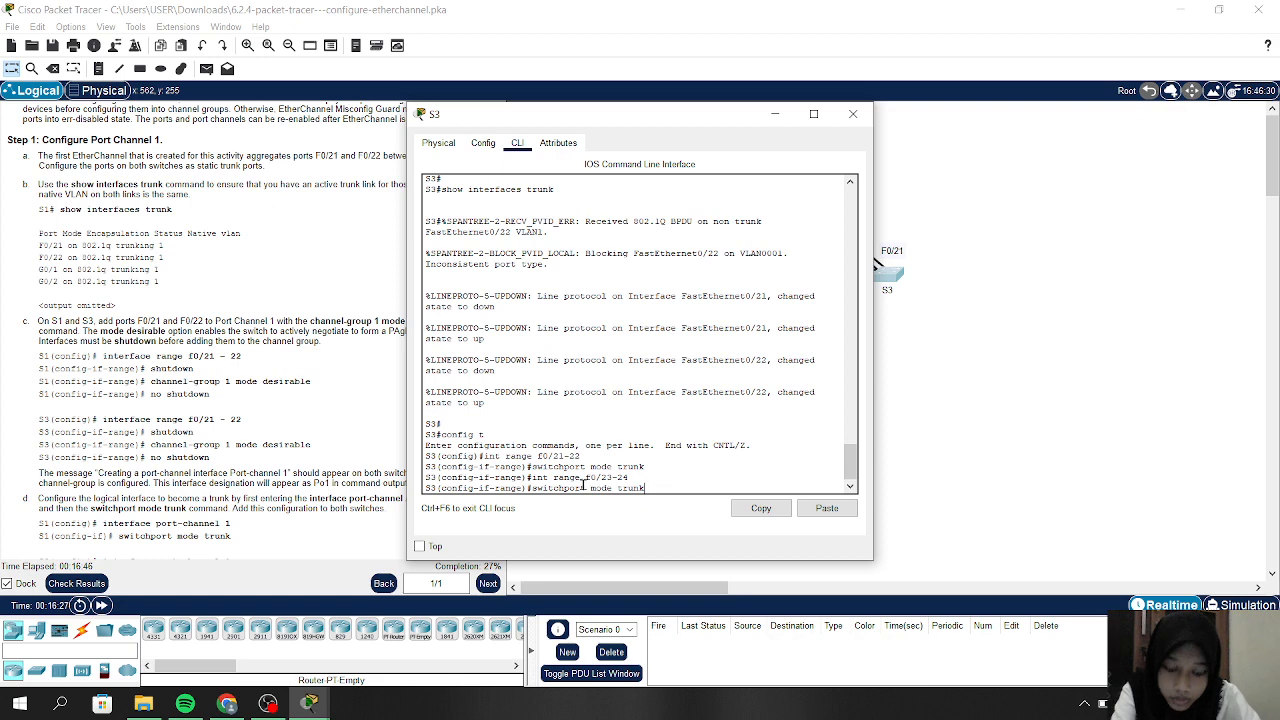
pyautogui.press('Return')
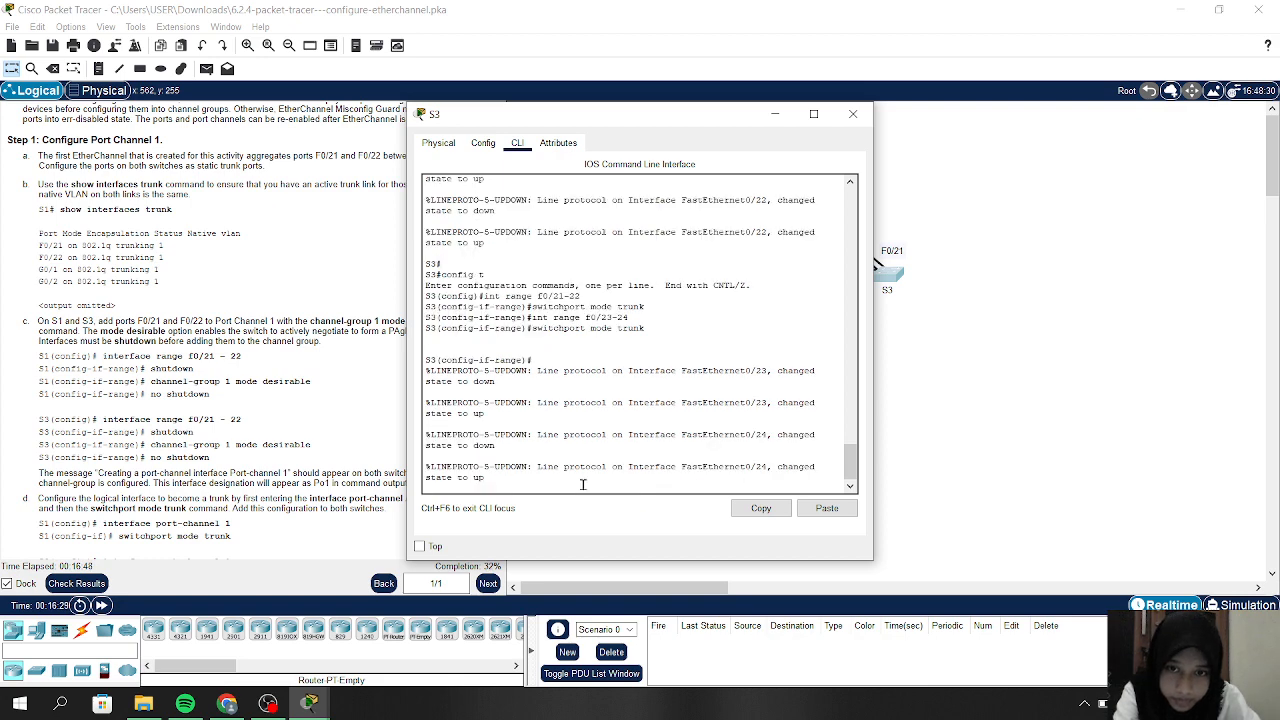
pyautogui.press('Return')
pyautogui.press('Return')
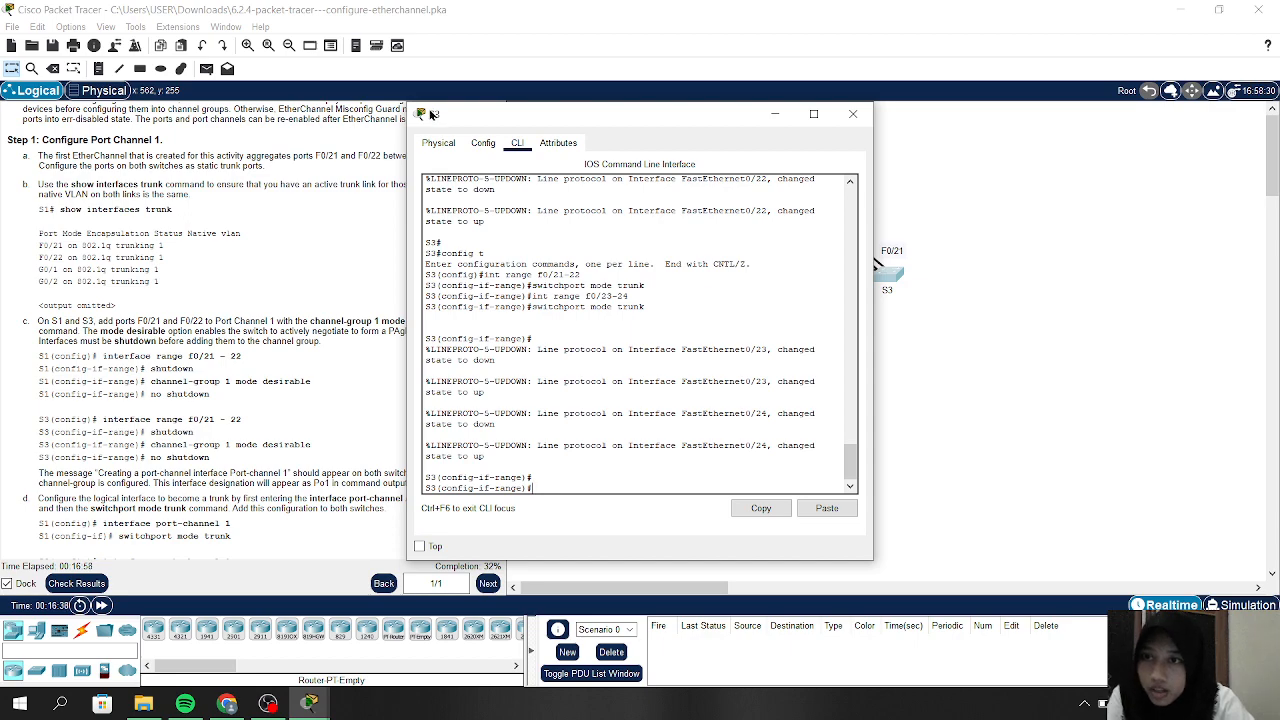
# Exit twice to return S3 to privileged mode
pyautogui.scroll(1, 184, 214)
pyautogui.scroll(1, 184, 214)
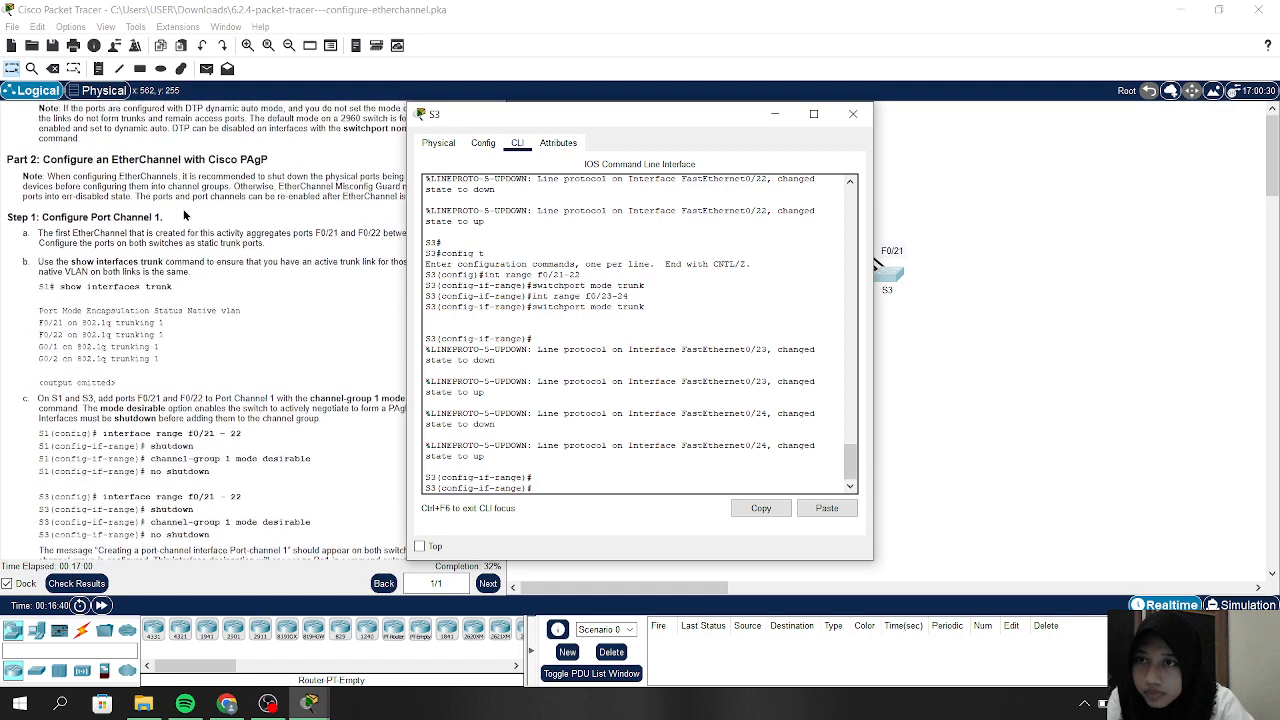
pyautogui.scroll(-1, 150, 230)
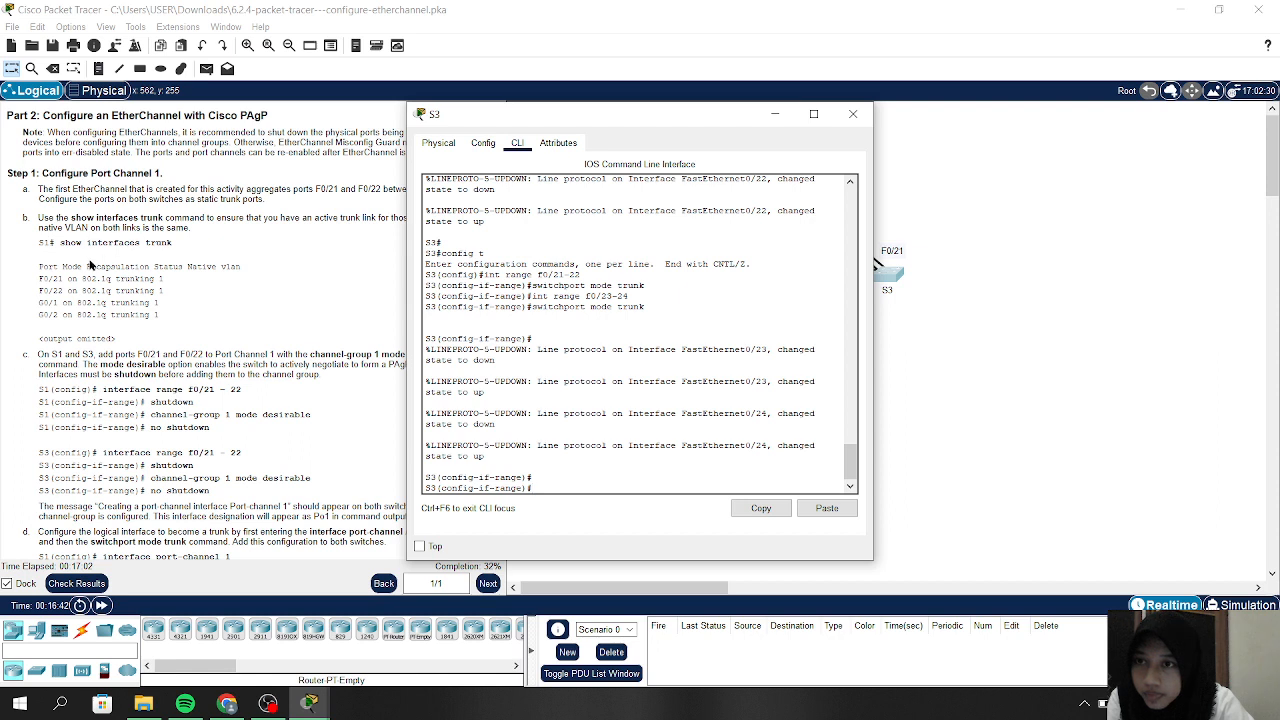
pyautogui.write('cx')
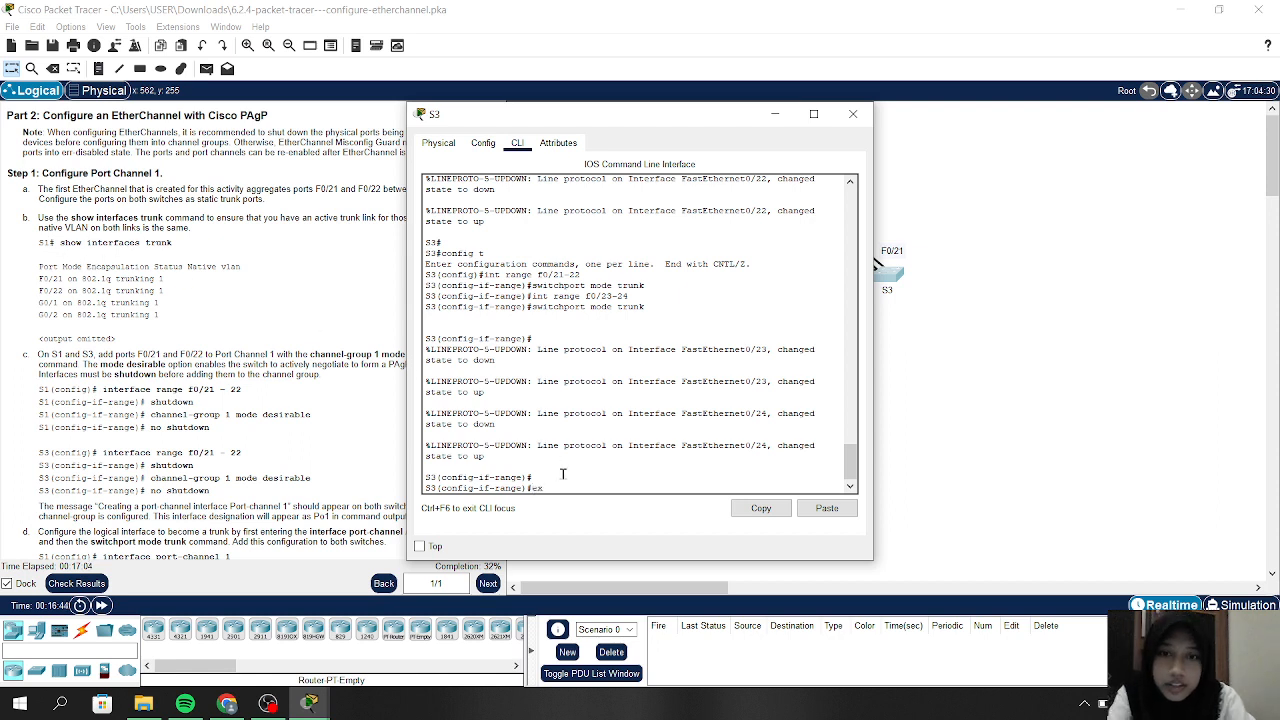
pyautogui.press('Return')
pyautogui.write('e')
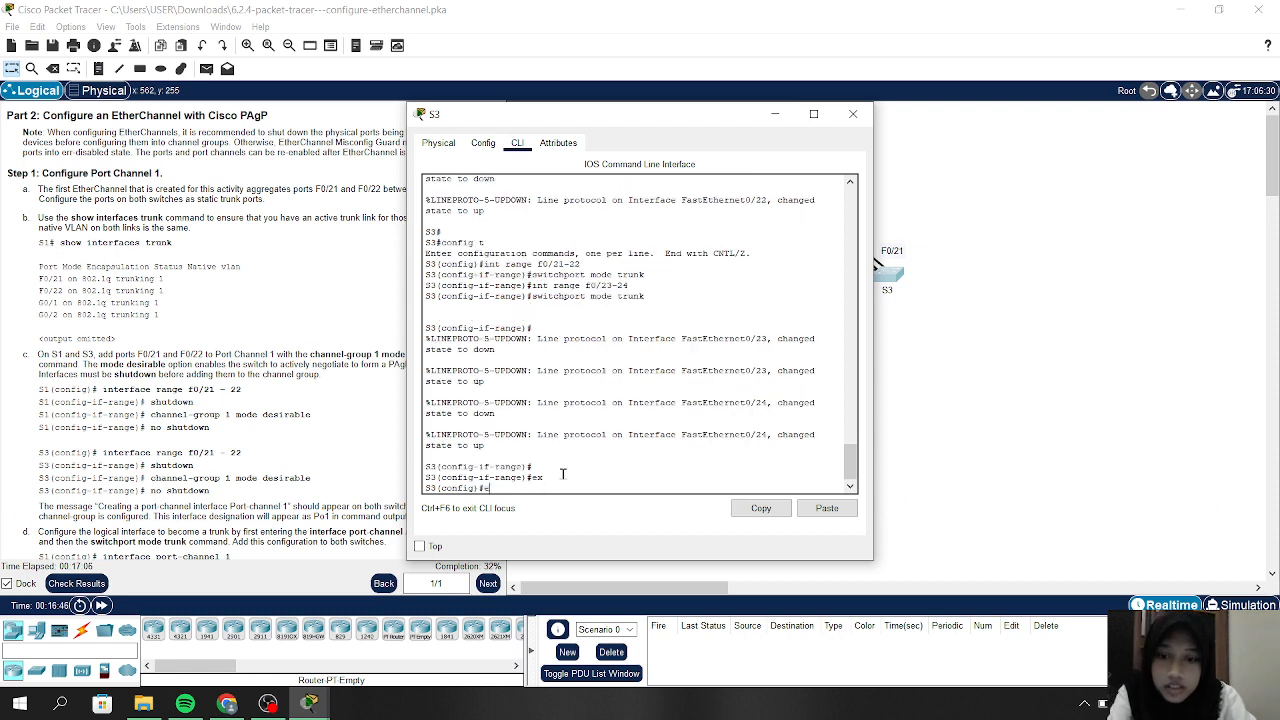
pyautogui.write('x')
pyautogui.press('Return')
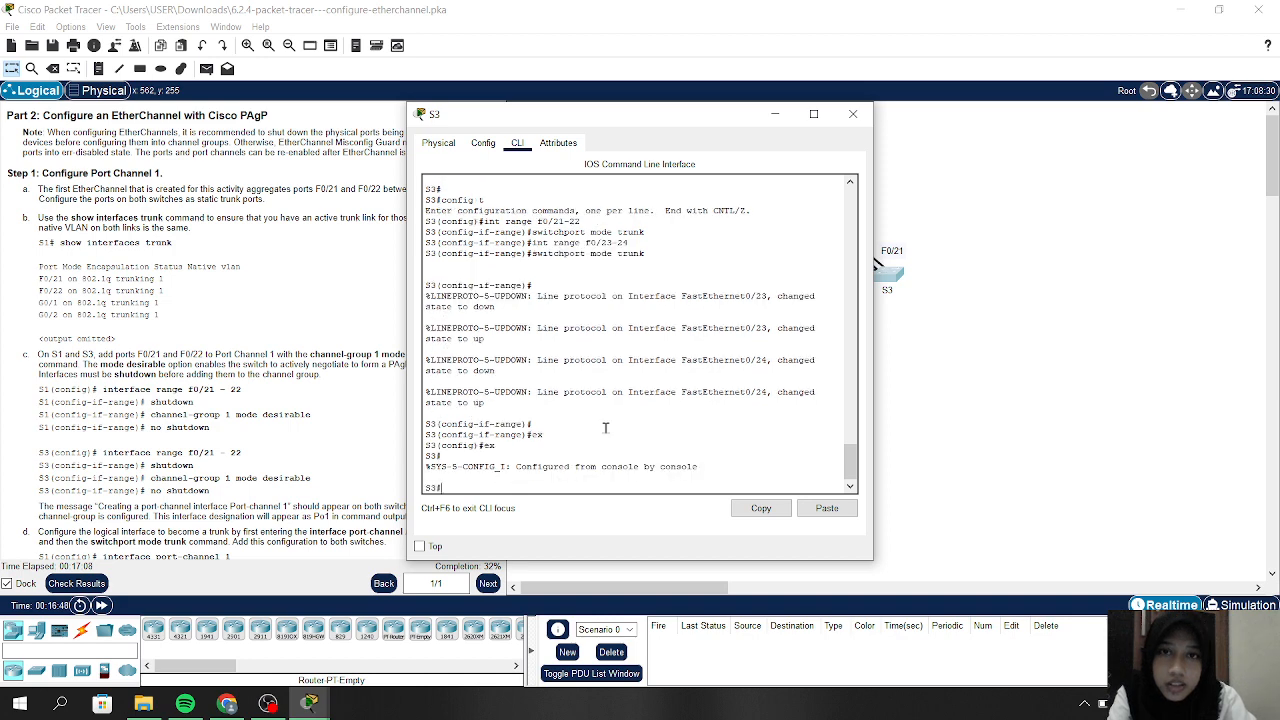
# Switch from S3's console to S1's and exit twice back to the S1# prompt
pyautogui.click(786, 114)
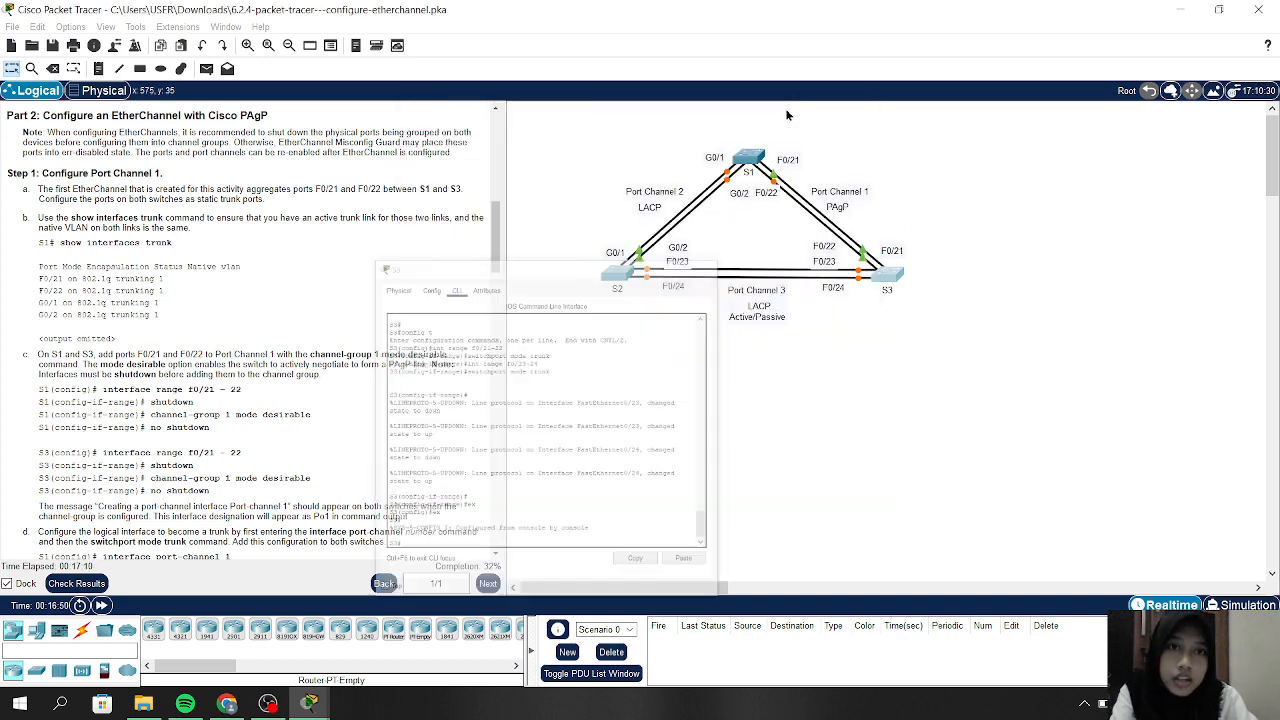
pyautogui.click(750, 157)
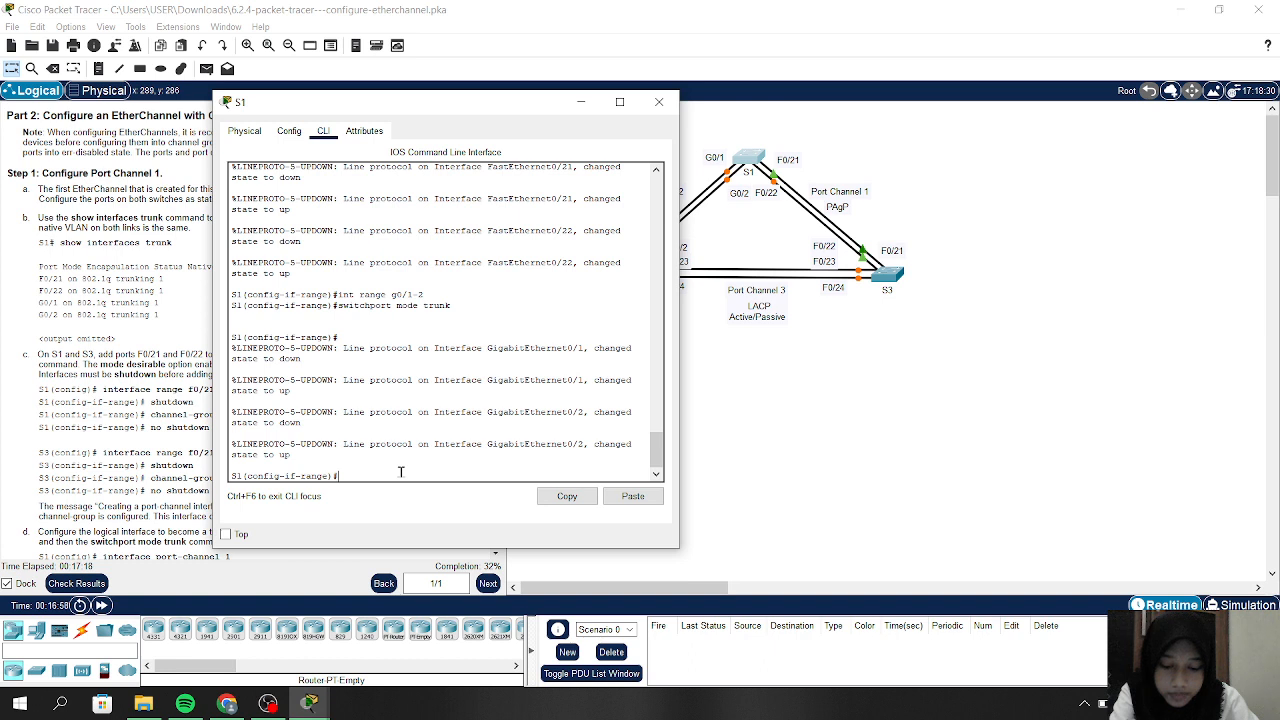
pyautogui.write('ex')
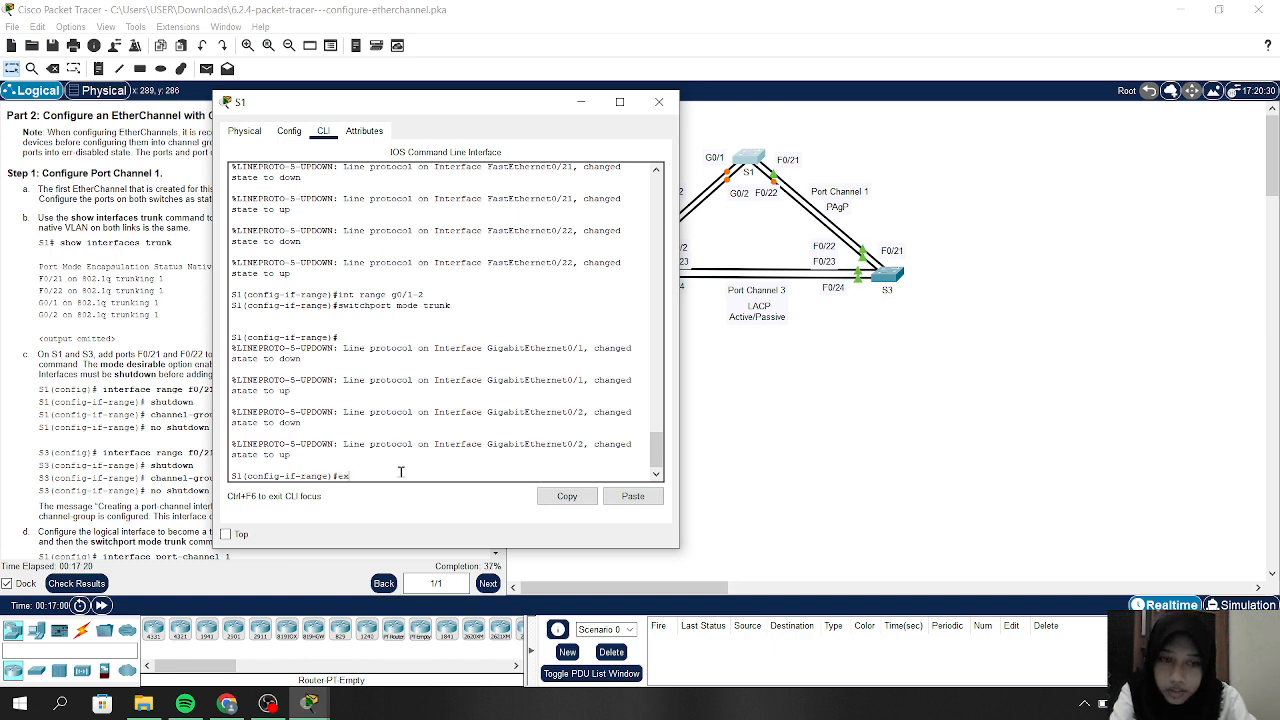
pyautogui.press('Return')
pyautogui.write('ex')
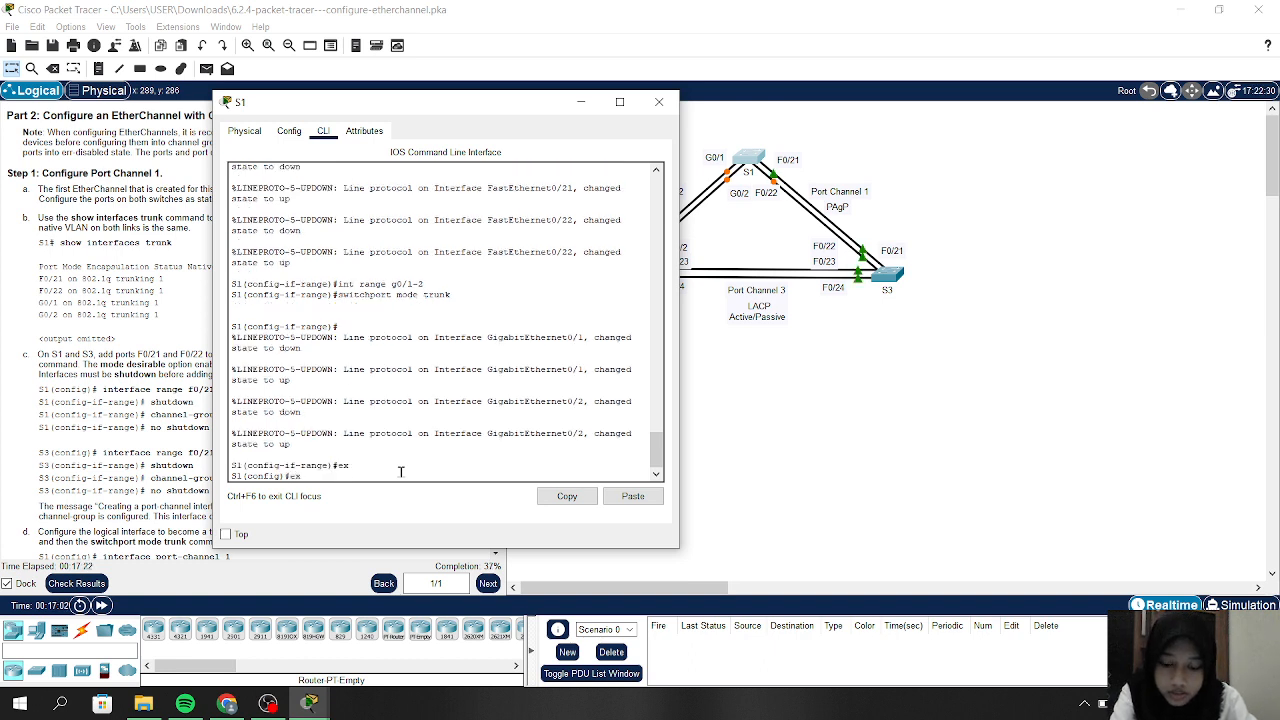
pyautogui.press('Return')
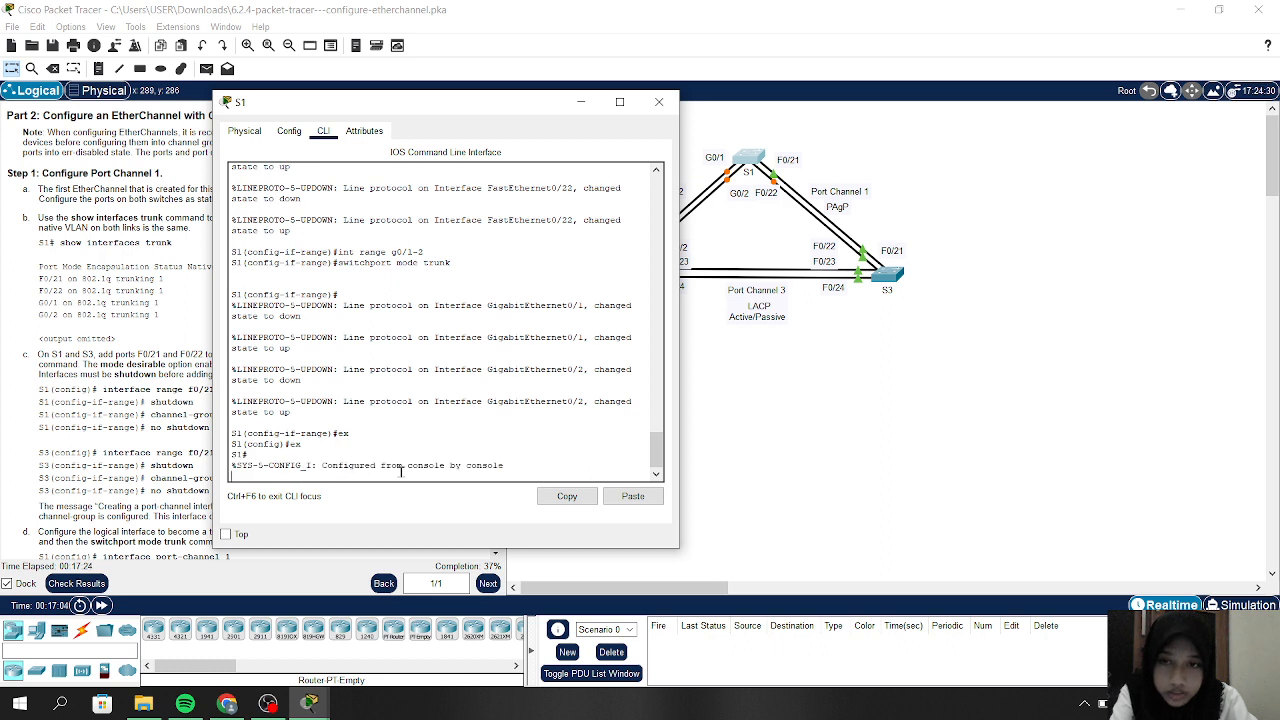
pyautogui.press('Return')
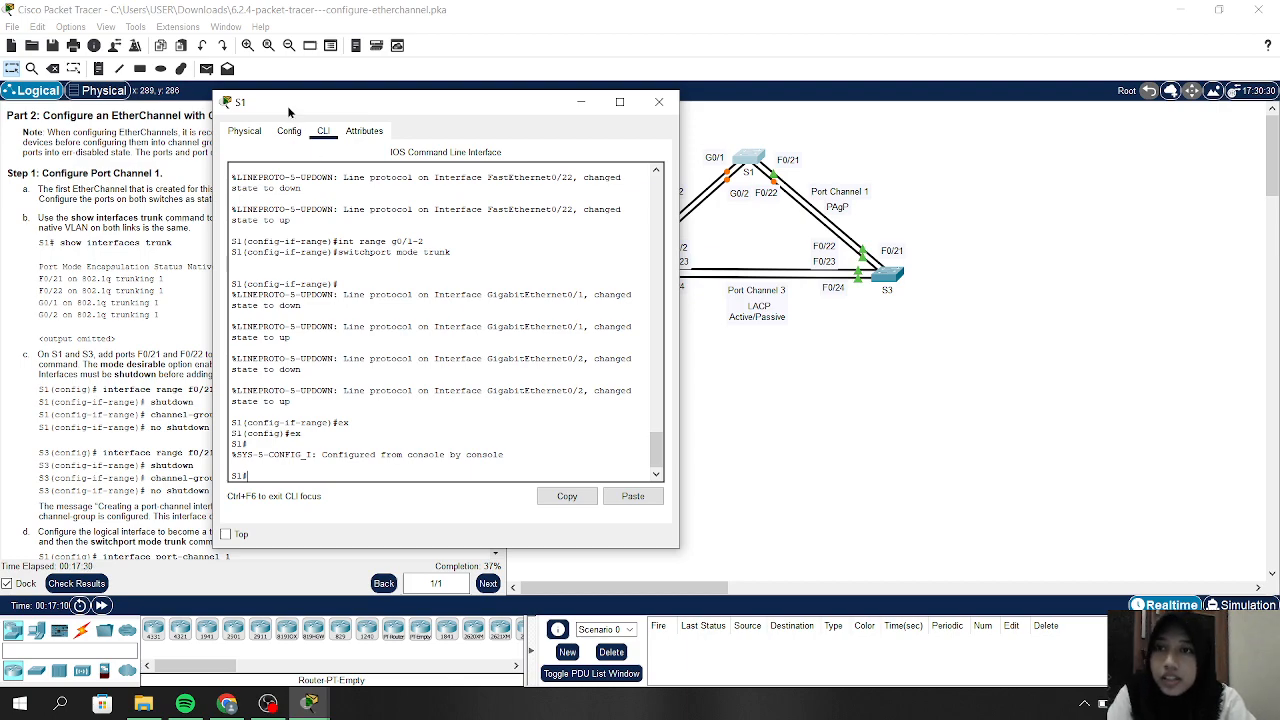
# Run show interfaces trunk on S1, listing Fa0/21, Fa0/22, Gig0/1 and Gig0/2 on 802.1q
pyautogui.moveTo(288, 112); pyautogui.dragTo(628, 84)
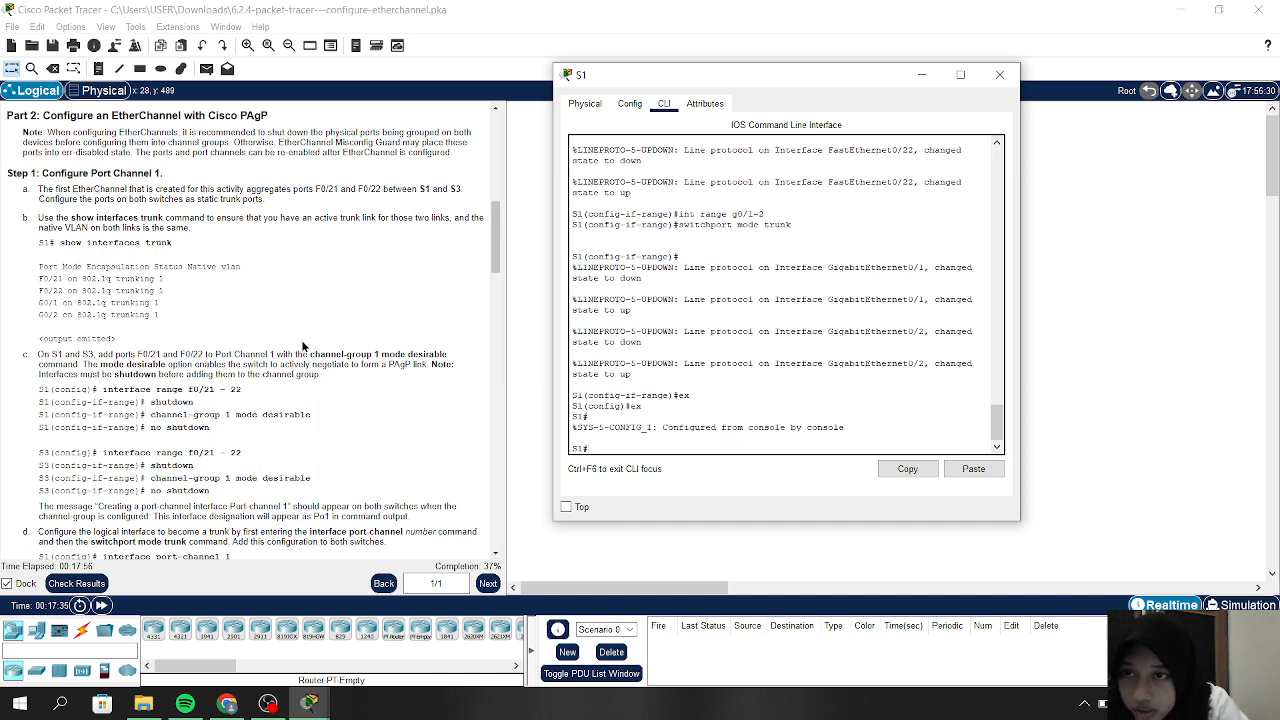
pyautogui.write('show int')
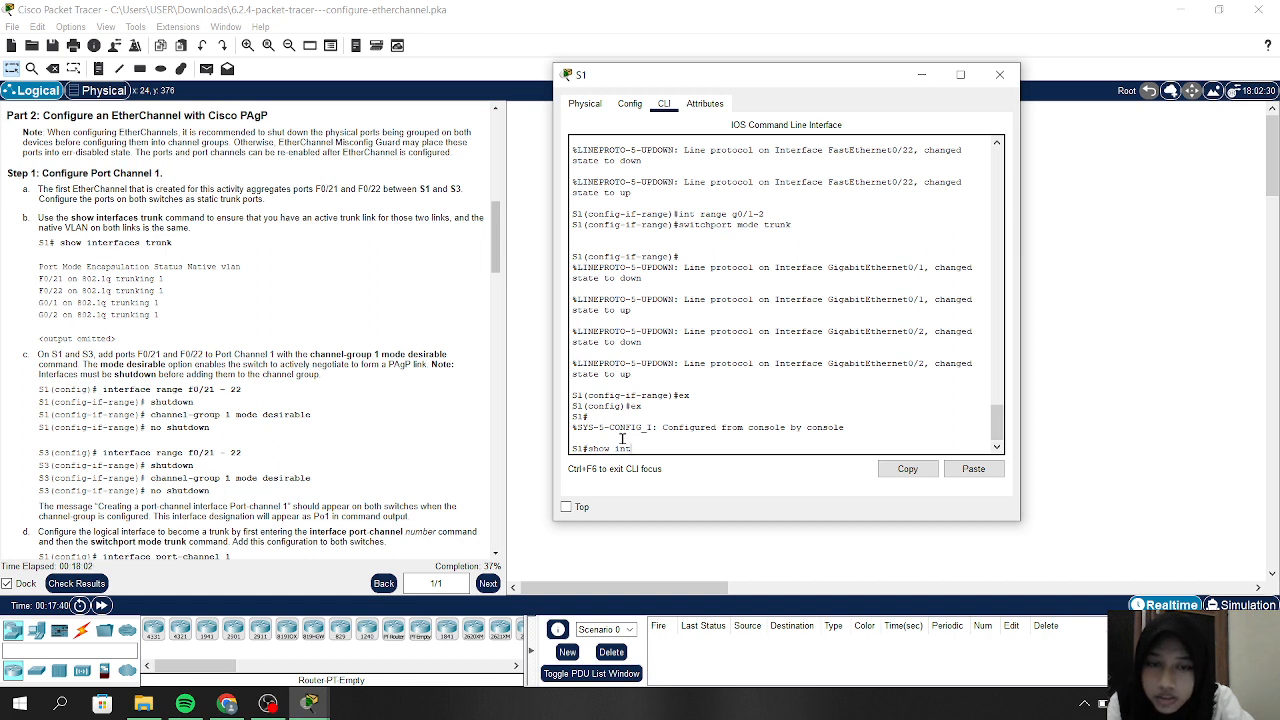
pyautogui.write('erface')
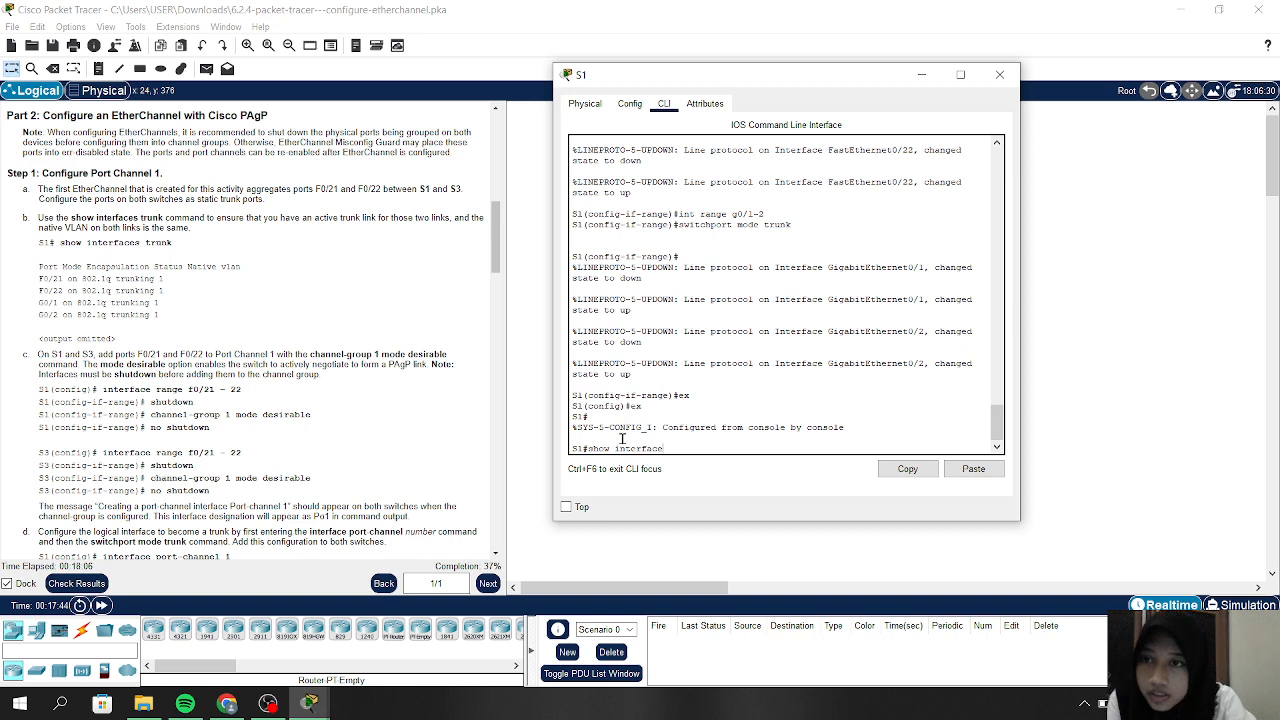
pyautogui.write('s tru')
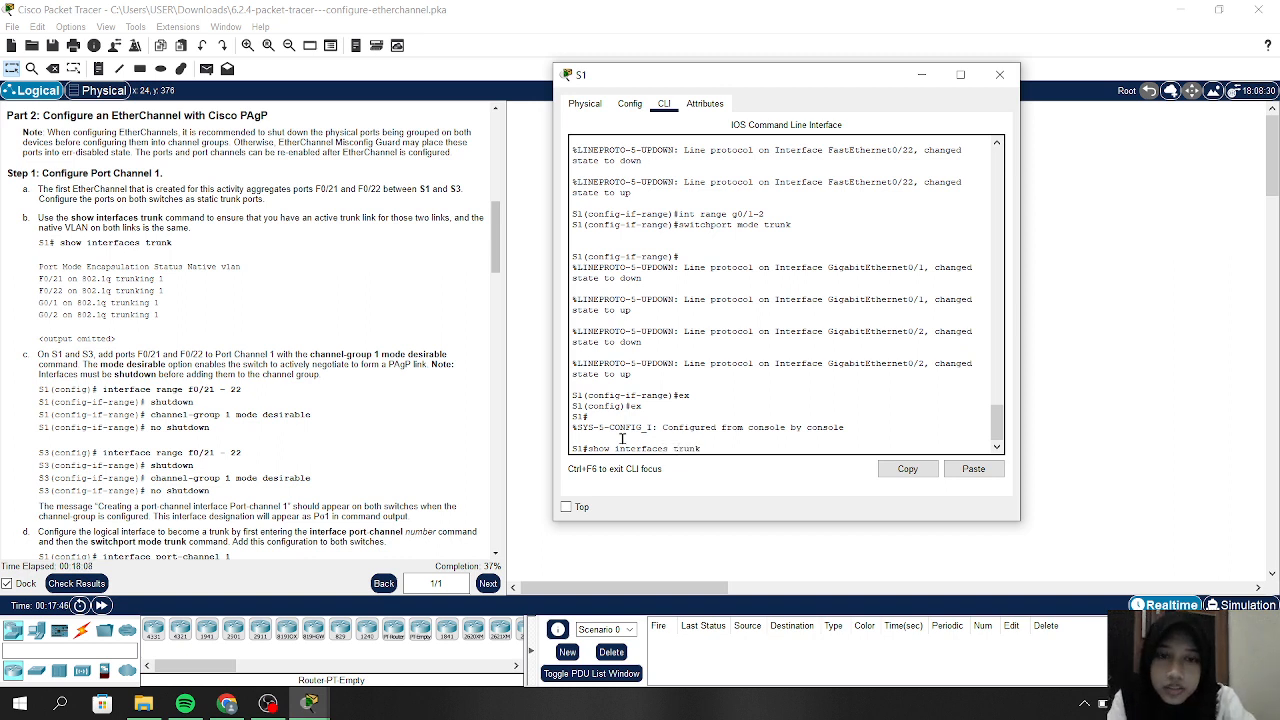
pyautogui.write('nk')
pyautogui.press('Return')
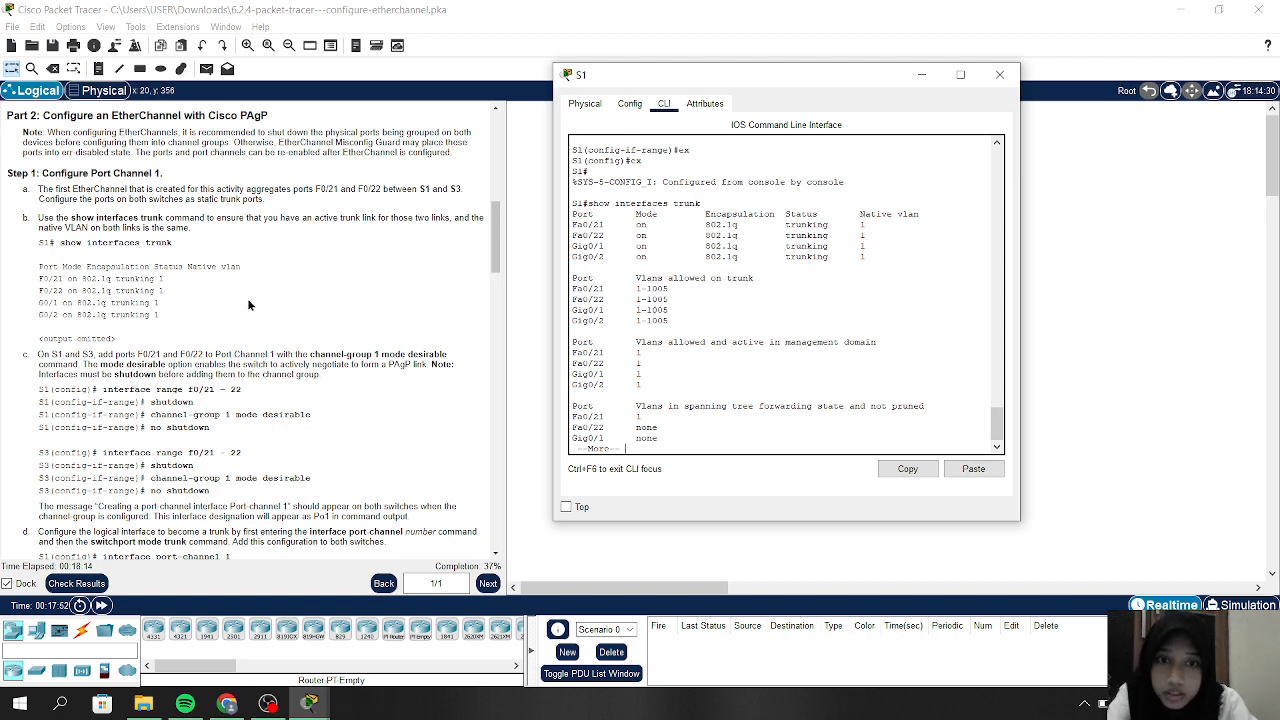
# Finish S1's trunk output, scroll to Step 1: Configure Port Channel 1, and type config t
pyautogui.scroll(2, 712, 280)
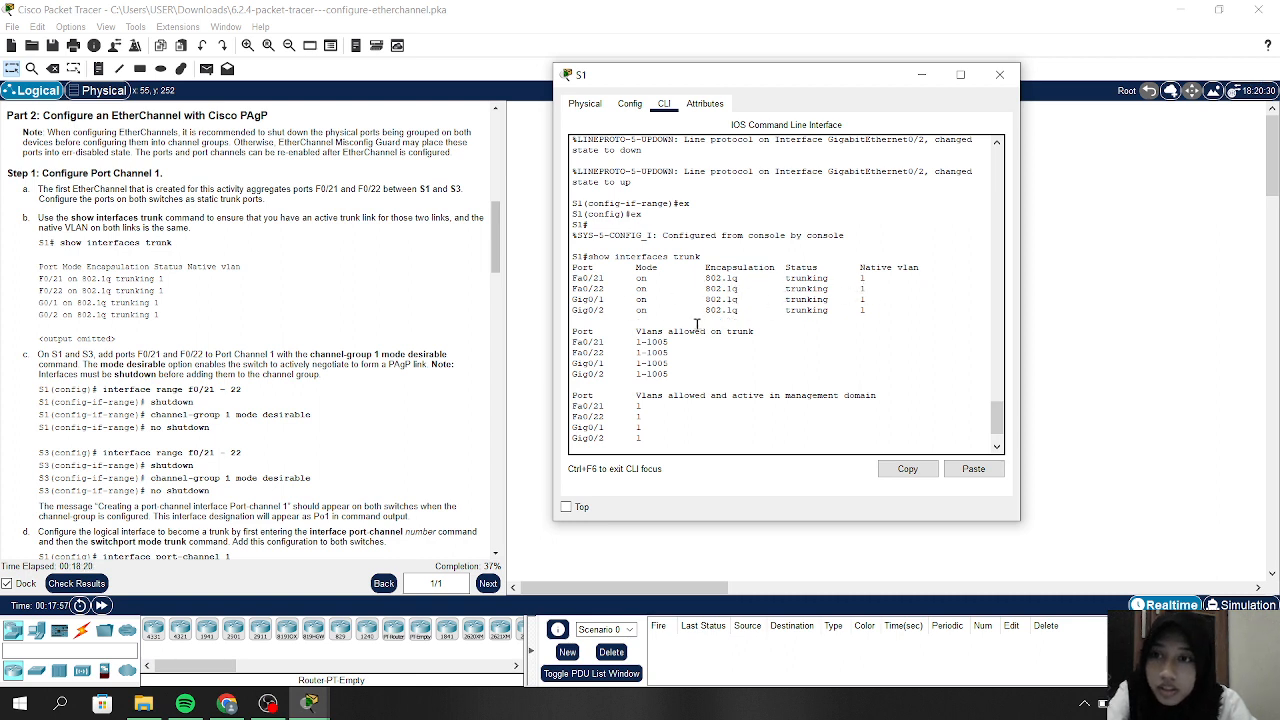
pyautogui.scroll(-2, 698, 323)
pyautogui.press('Return')
pyautogui.press('Return')
pyautogui.press('Return')
pyautogui.press('Return')
pyautogui.press('Return')
pyautogui.press('Return')
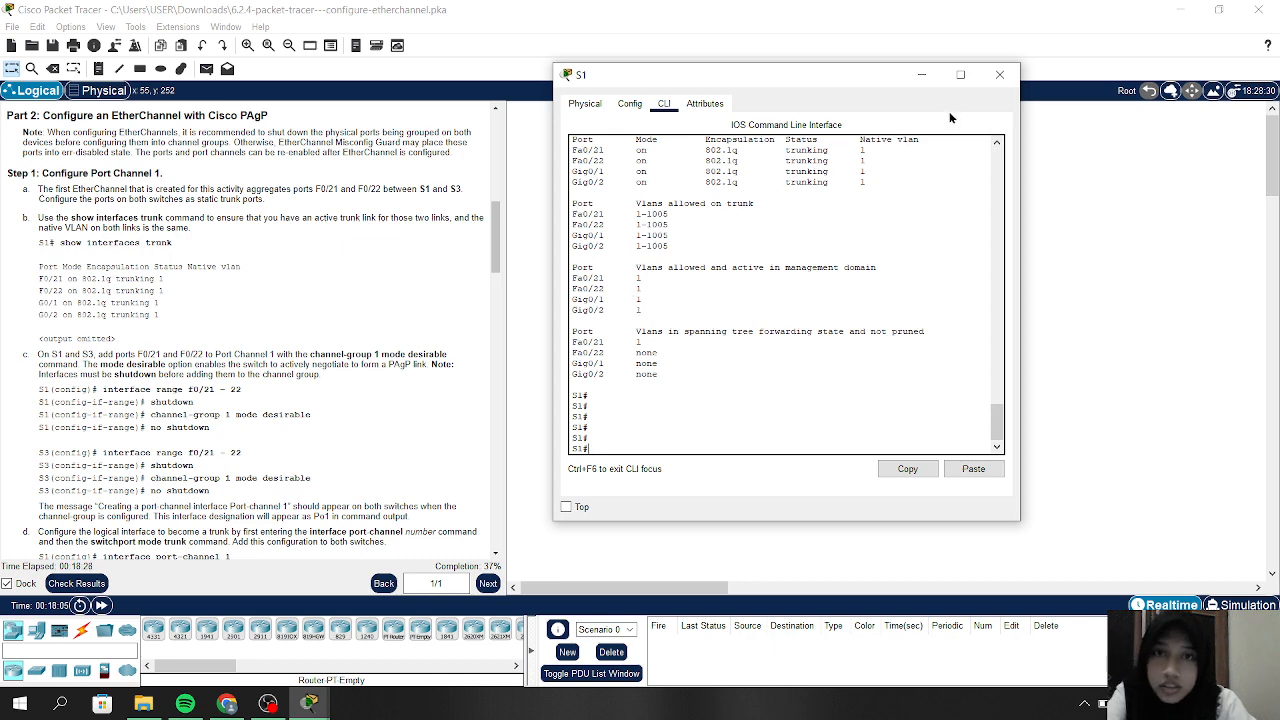
pyautogui.scroll(4, 743, 236)
pyautogui.scroll(-4, 743, 236)
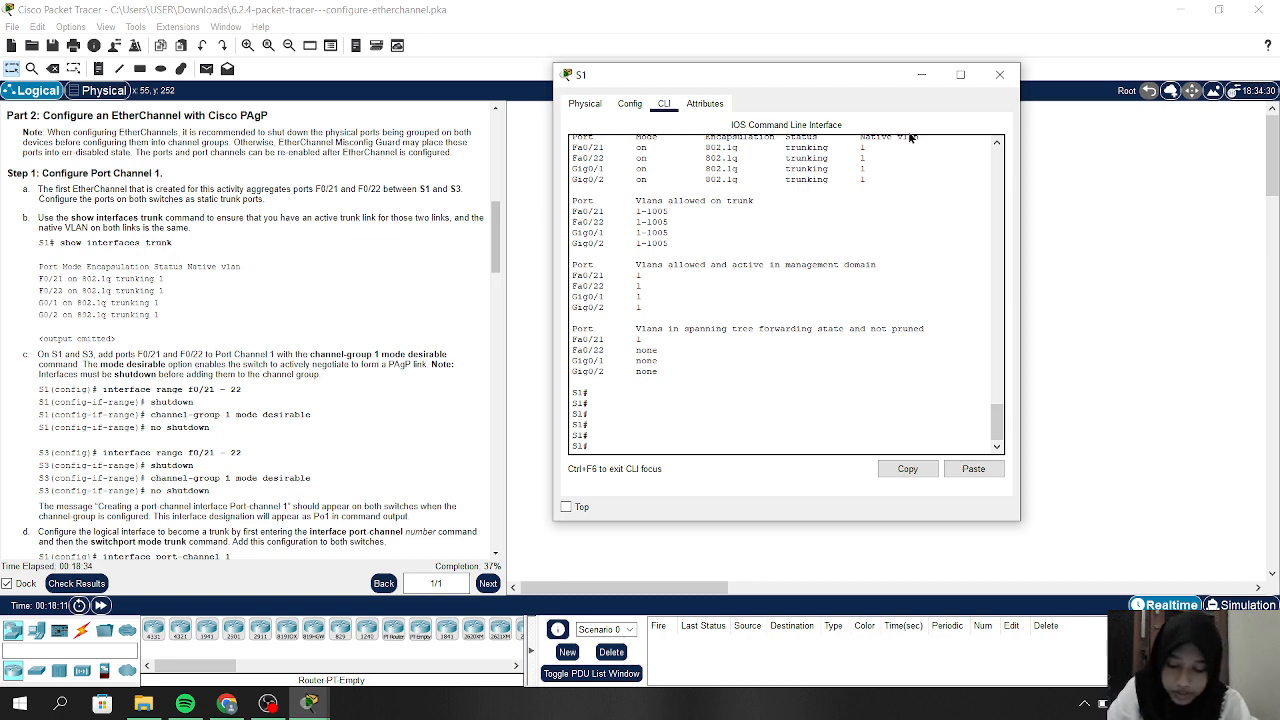
pyautogui.scroll(-1, 284, 350)
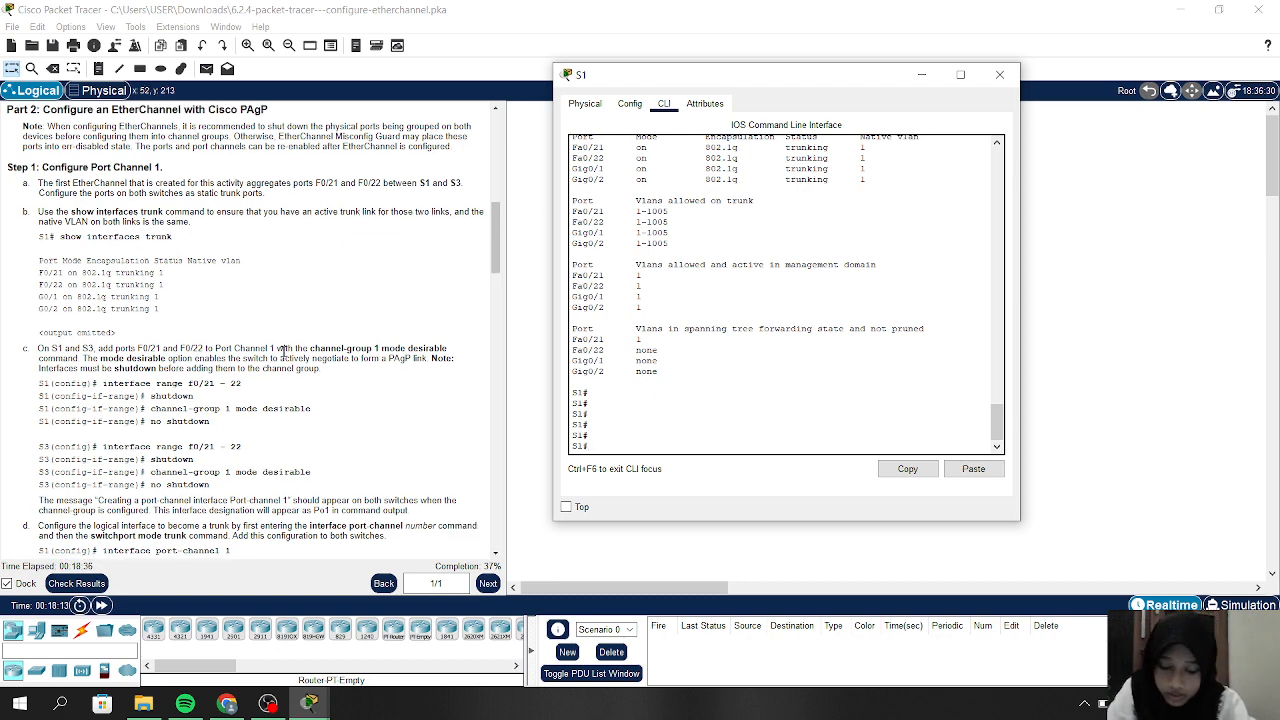
pyautogui.scroll(-1, 284, 352)
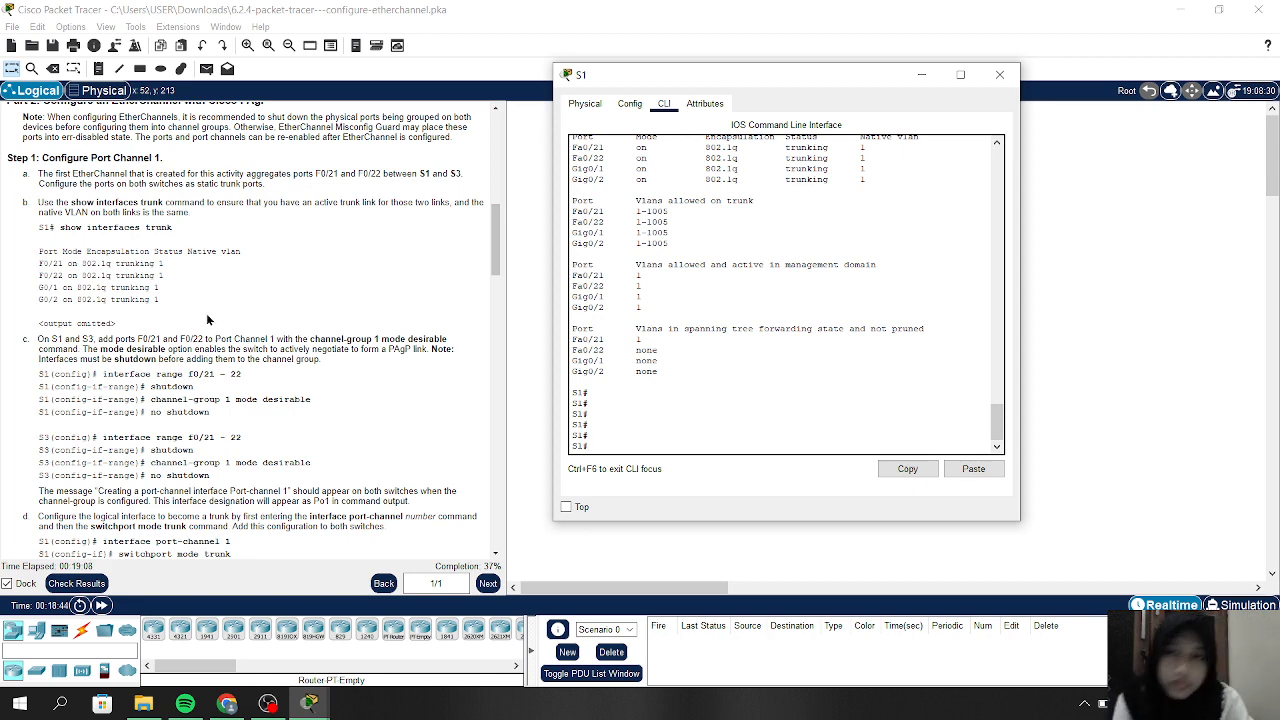
pyautogui.scroll(-1, 184, 350)
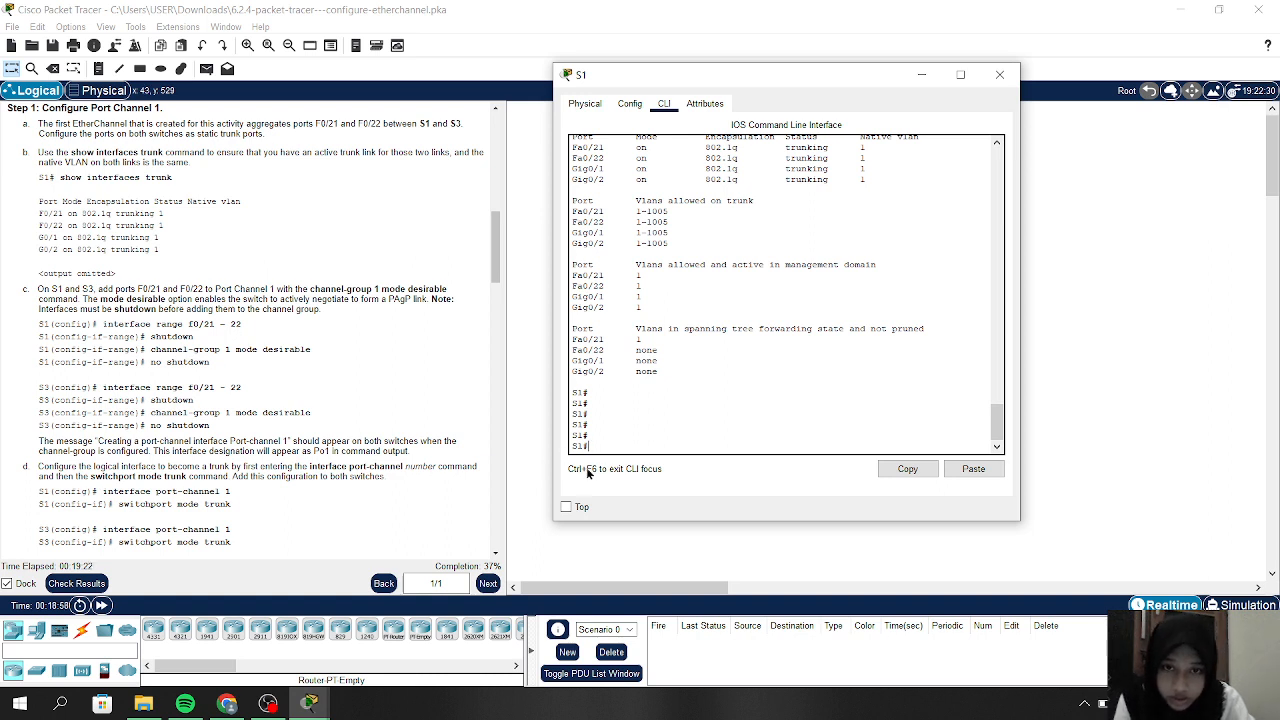
pyautogui.write('config t')
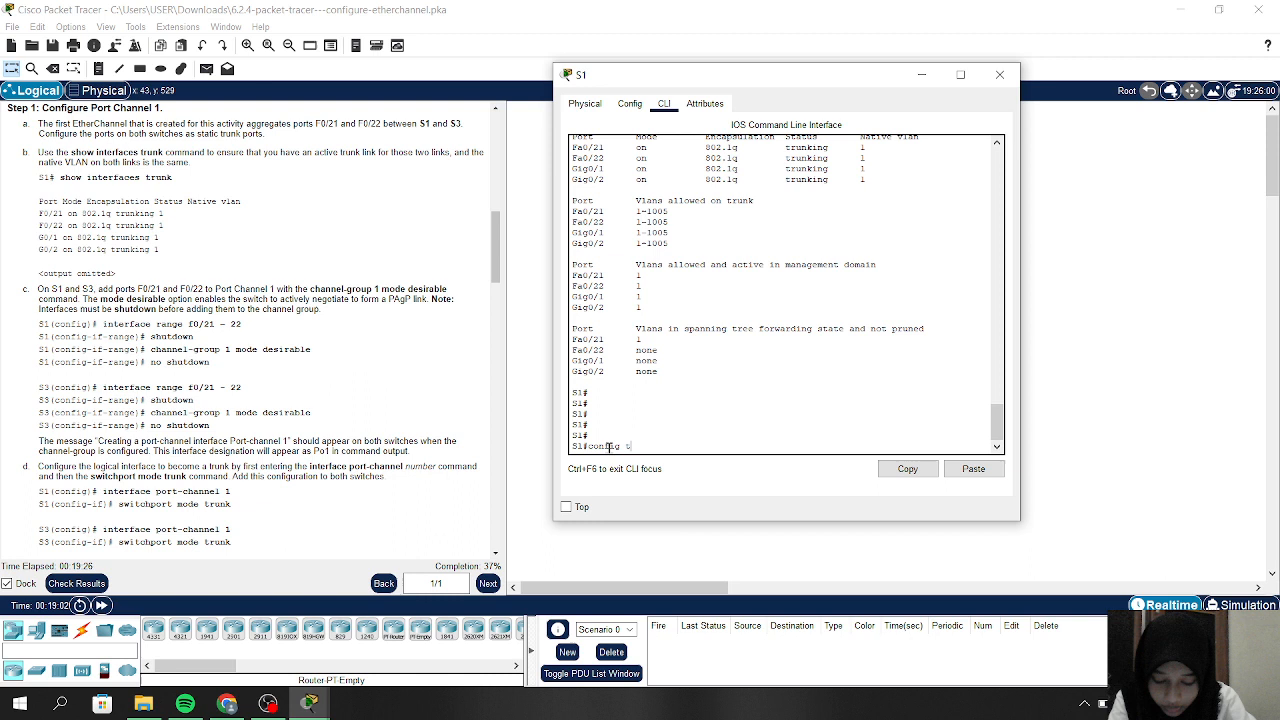
# Enter global configuration on S1 and select interface range f0/21-22, fixing the typo
pyautogui.press('Return')
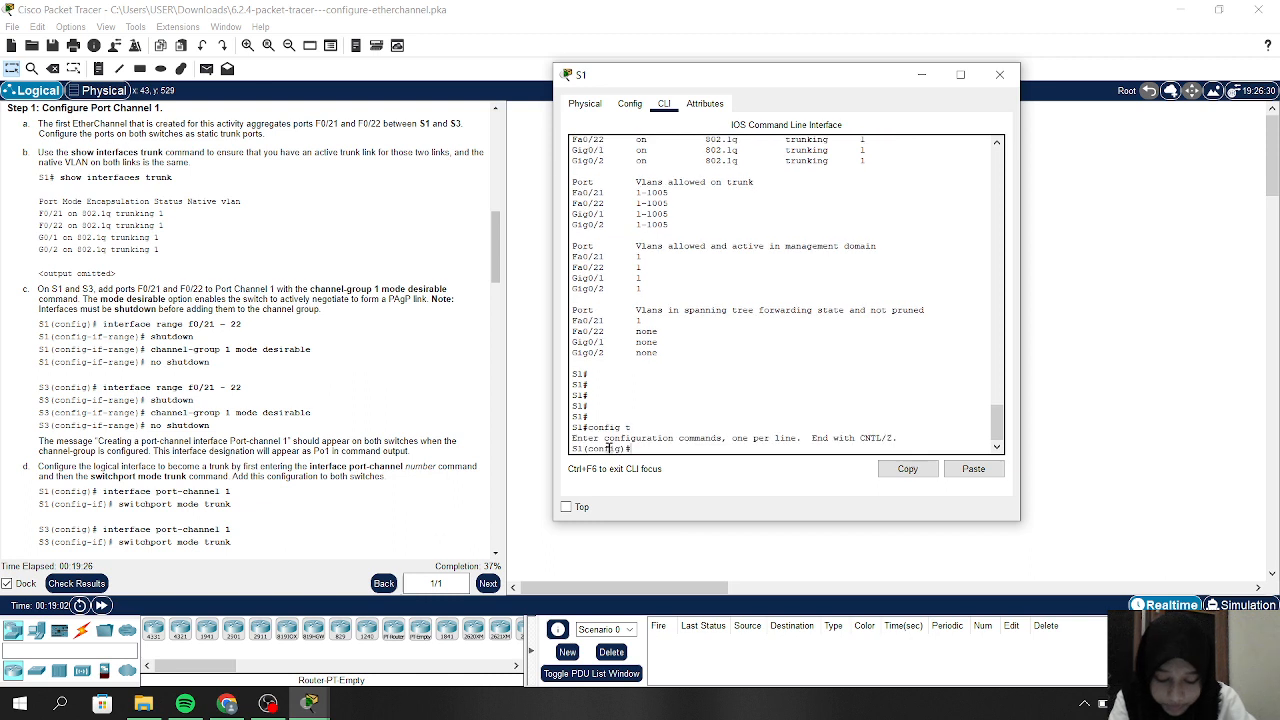
pyautogui.press('Return')
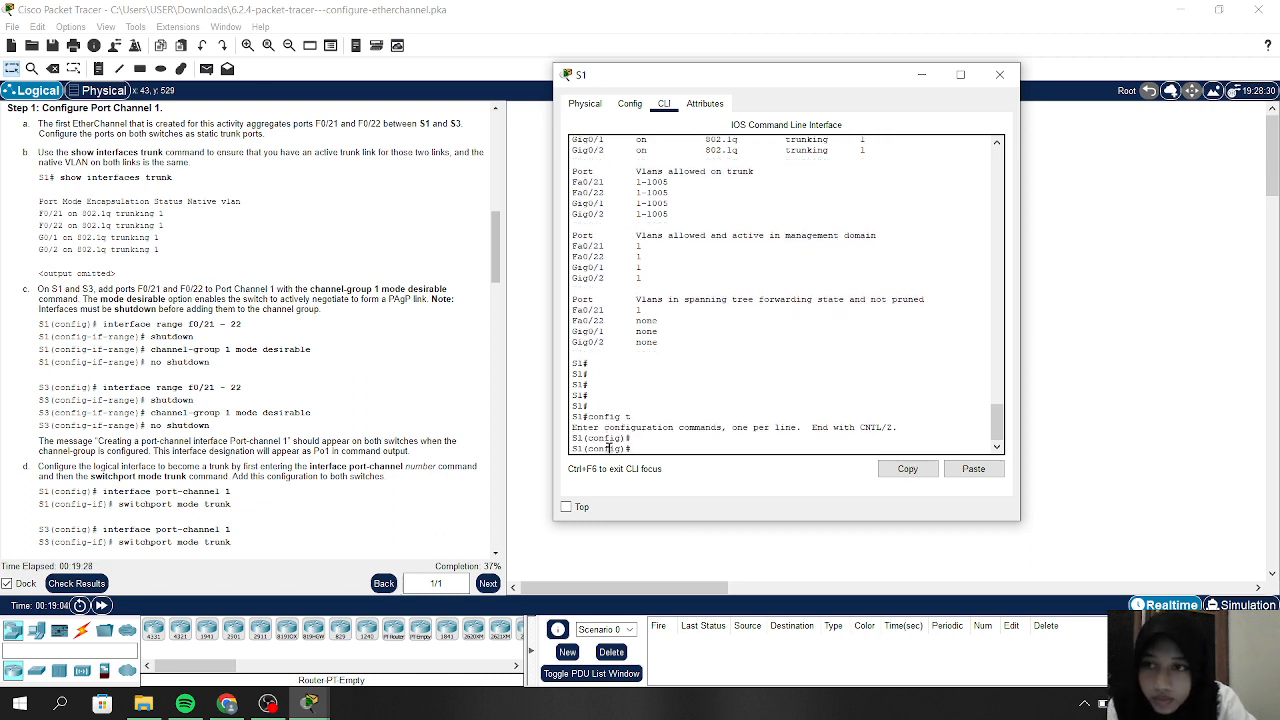
pyautogui.write('int')
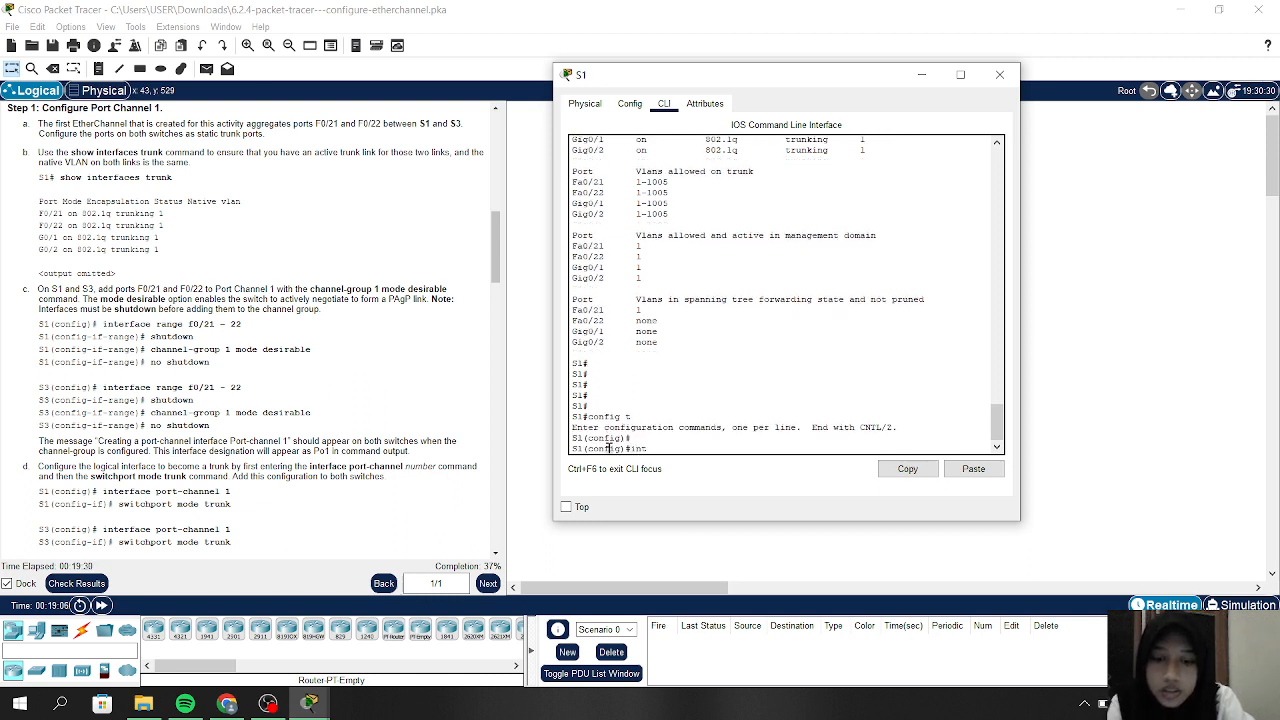
pyautogui.press('BackSpace')
pyautogui.press('BackSpace')
pyautogui.press('BackSpace')
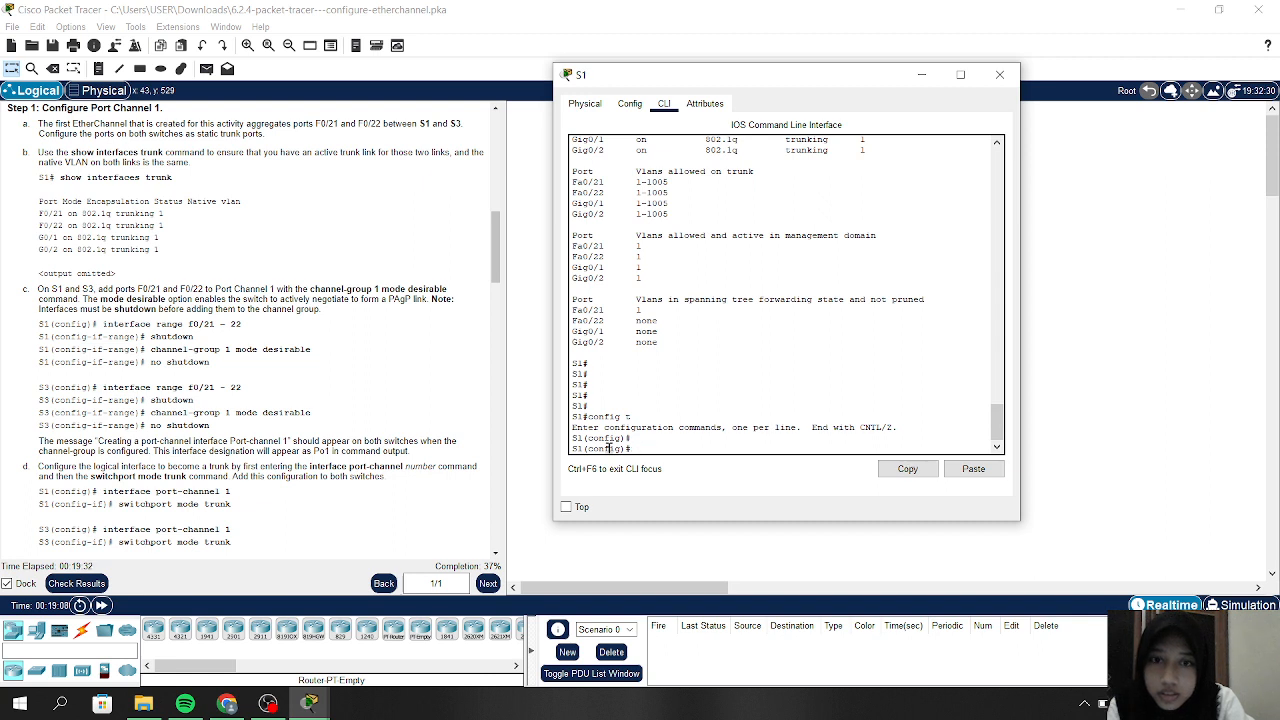
pyautogui.write('int ')
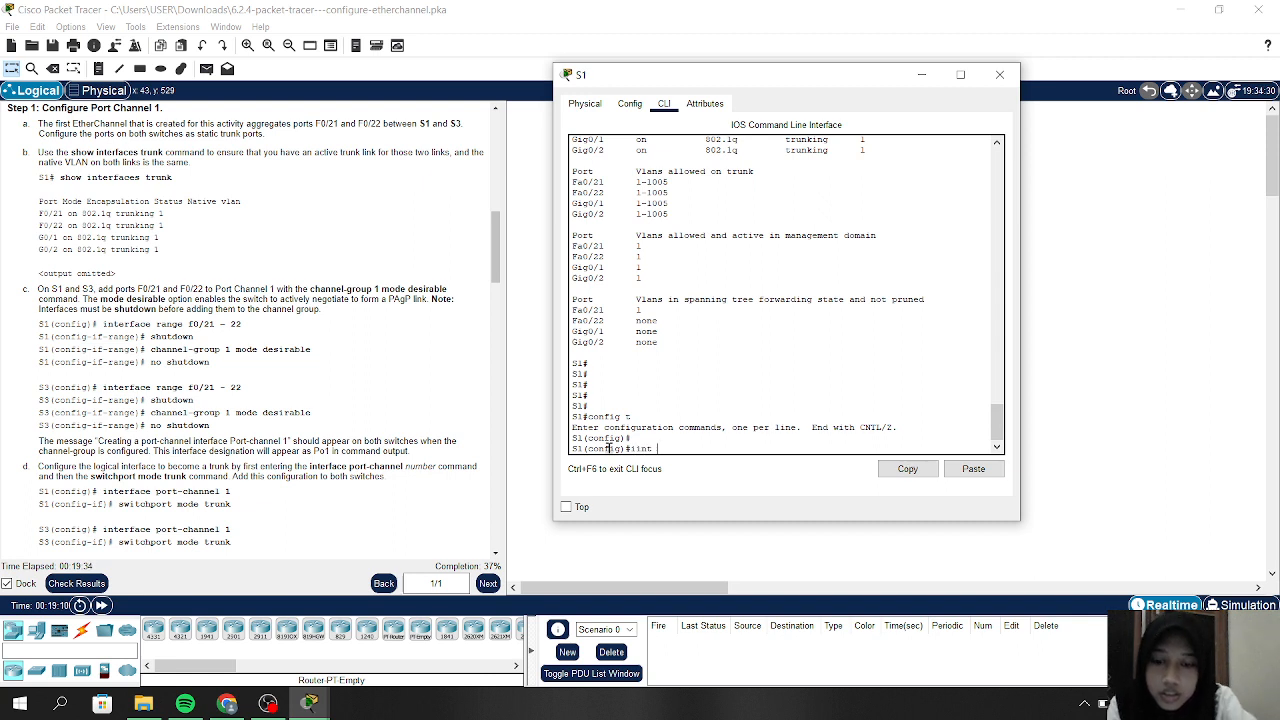
pyautogui.write('range')
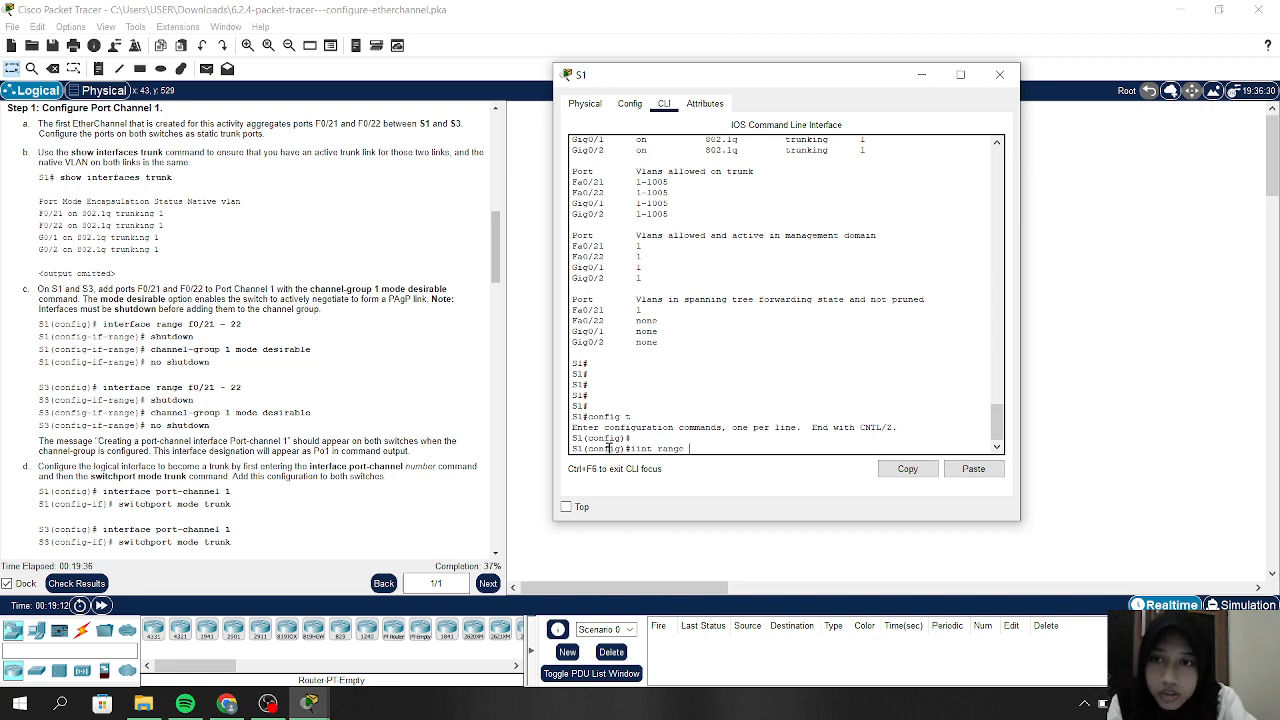
pyautogui.write(' f0')
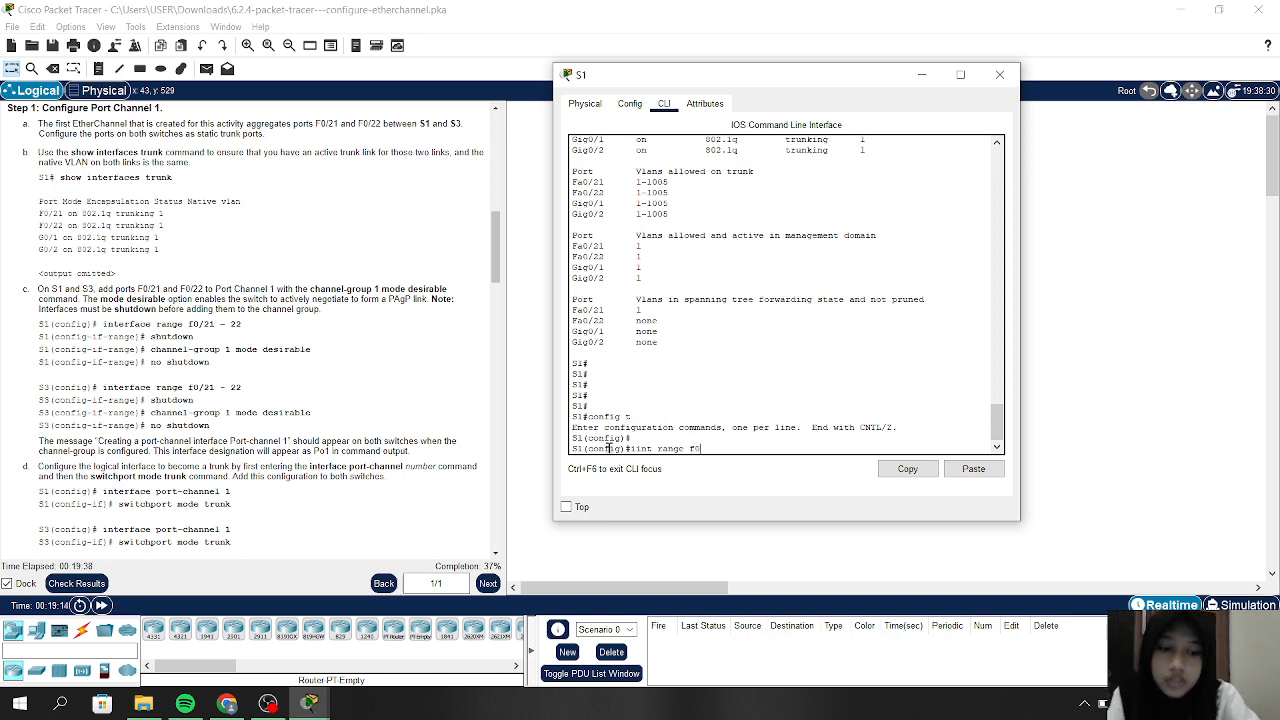
pyautogui.write('/2')
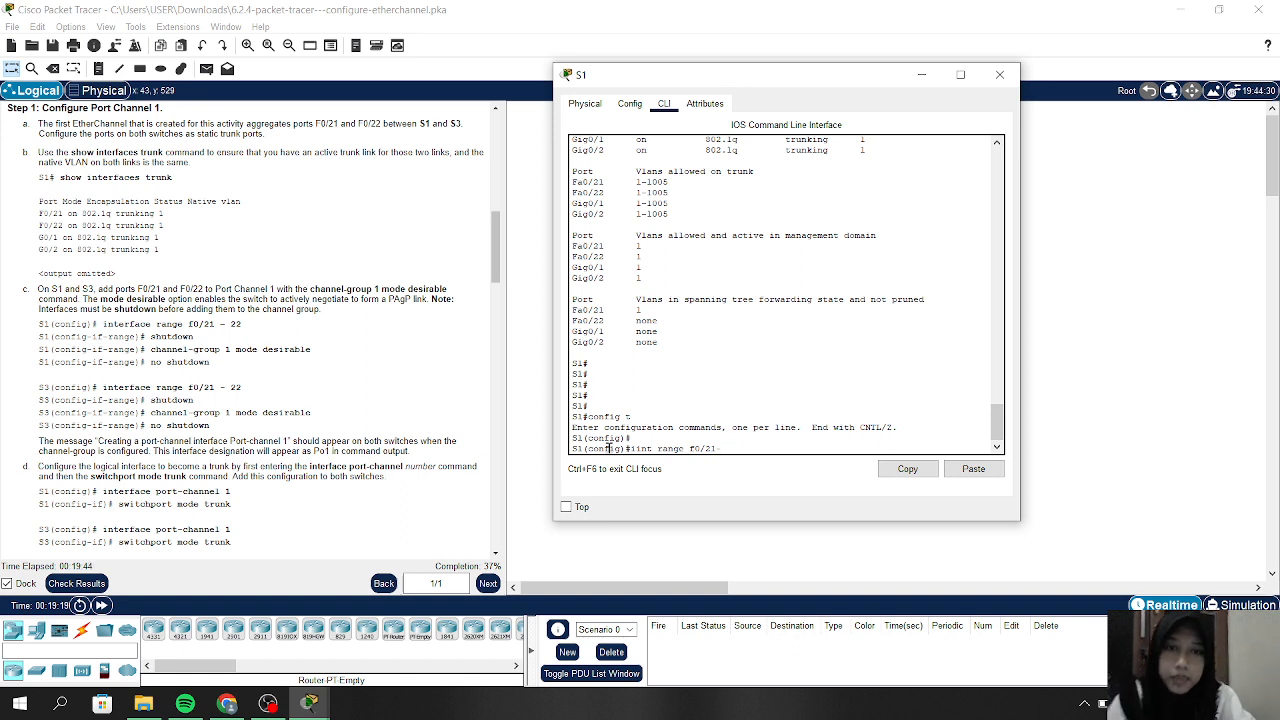
pyautogui.write('1-')
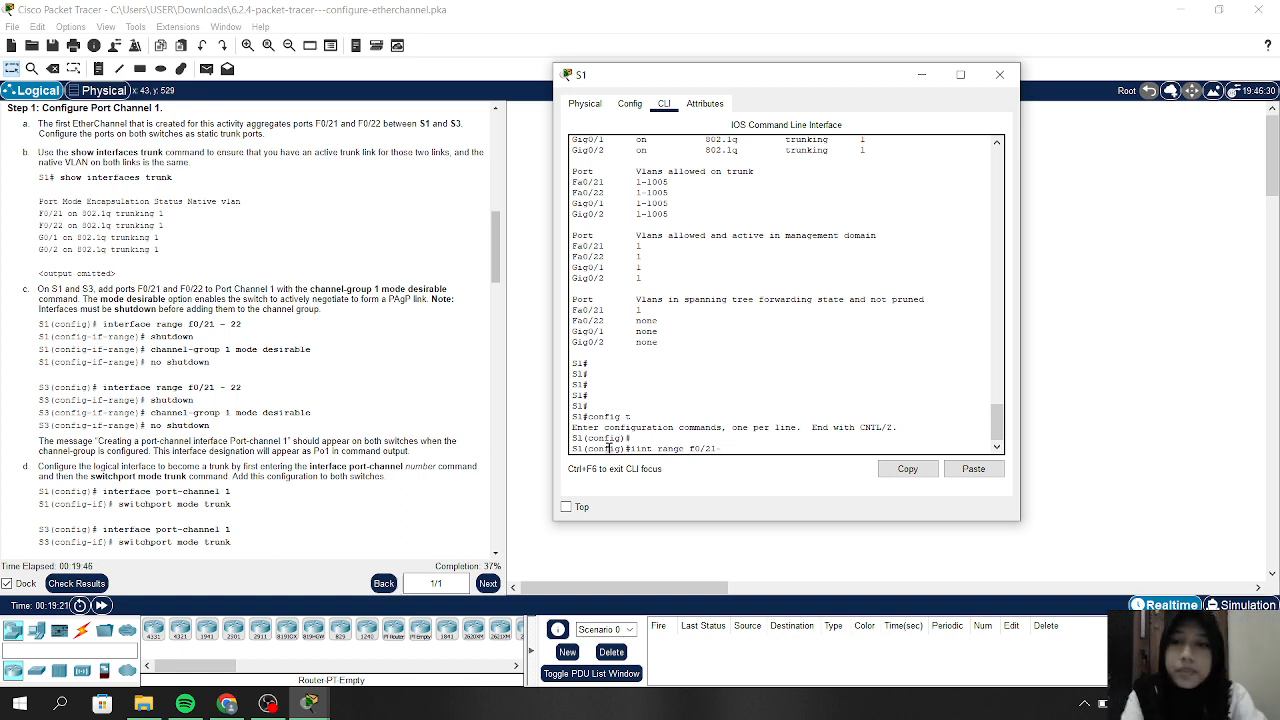
pyautogui.write('22')
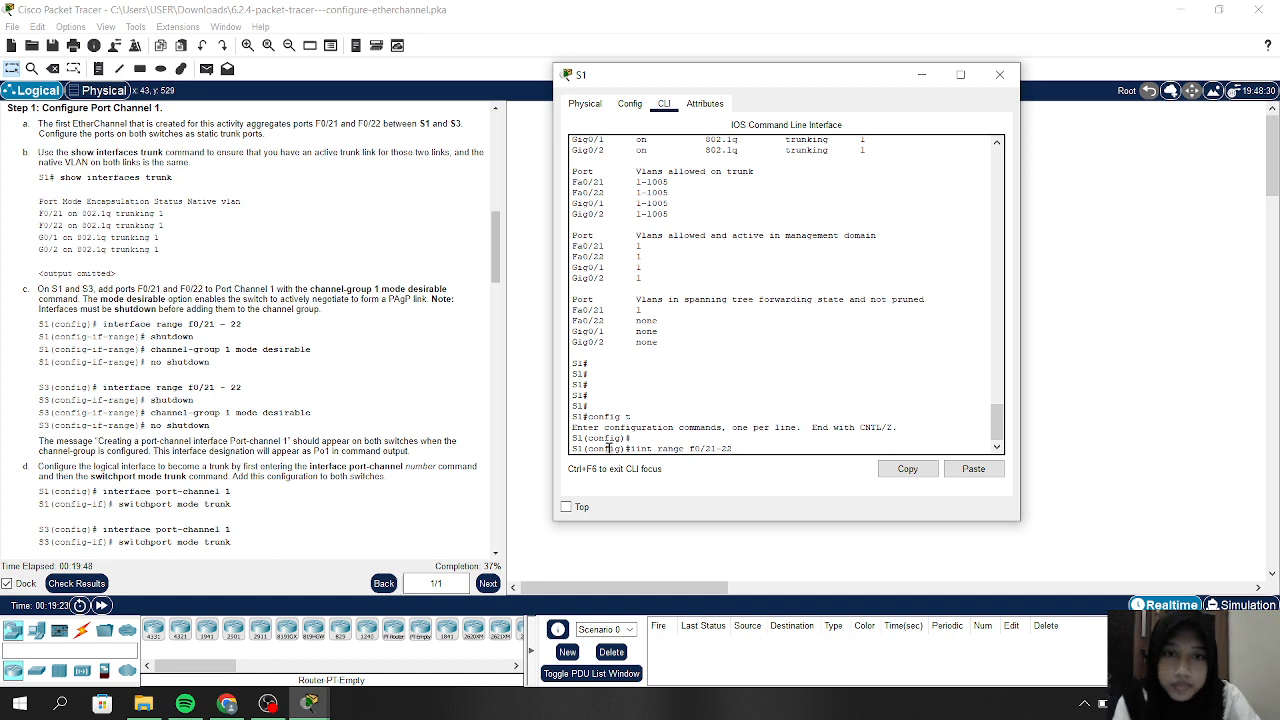
pyautogui.press('Return')
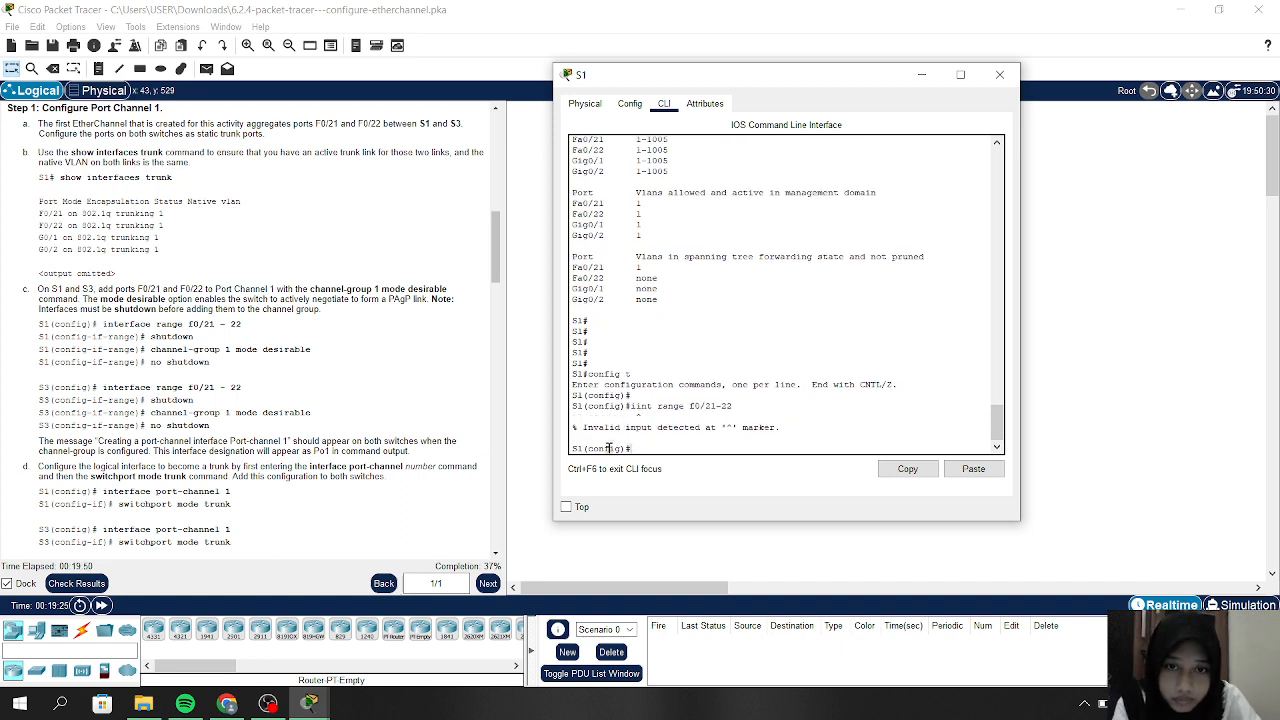
pyautogui.press('Up')
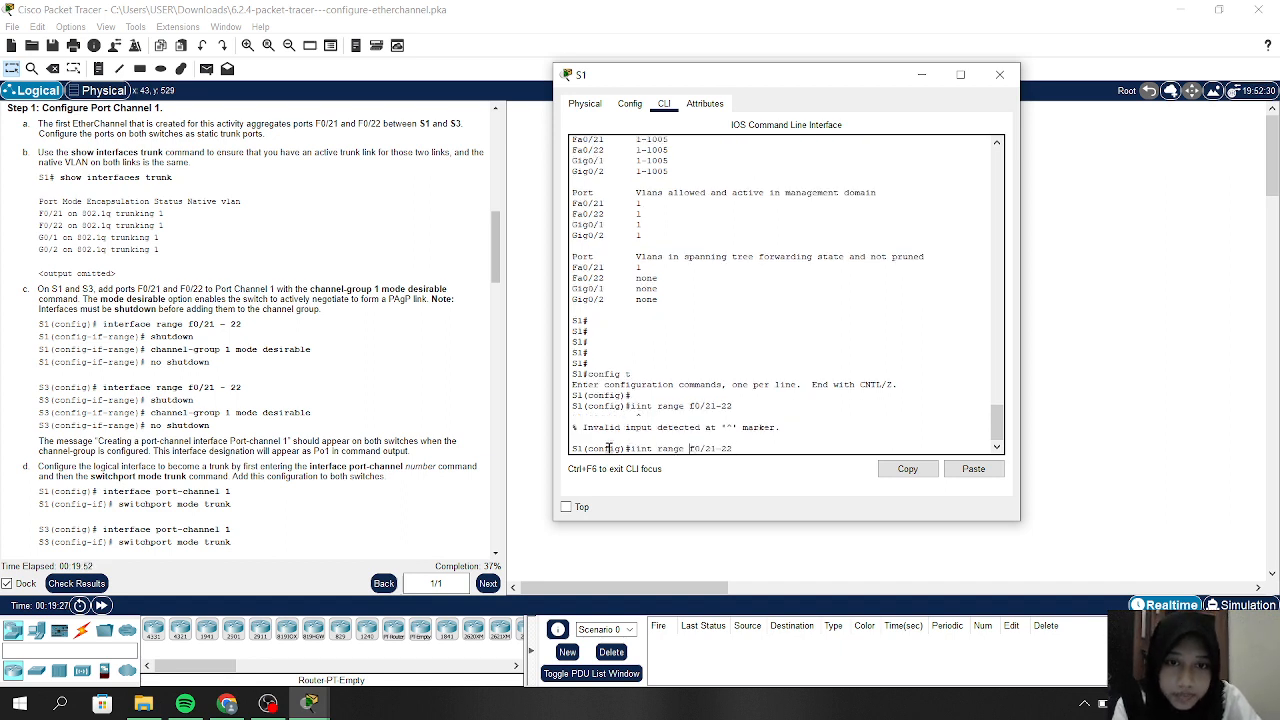
pyautogui.press('BackSpace')
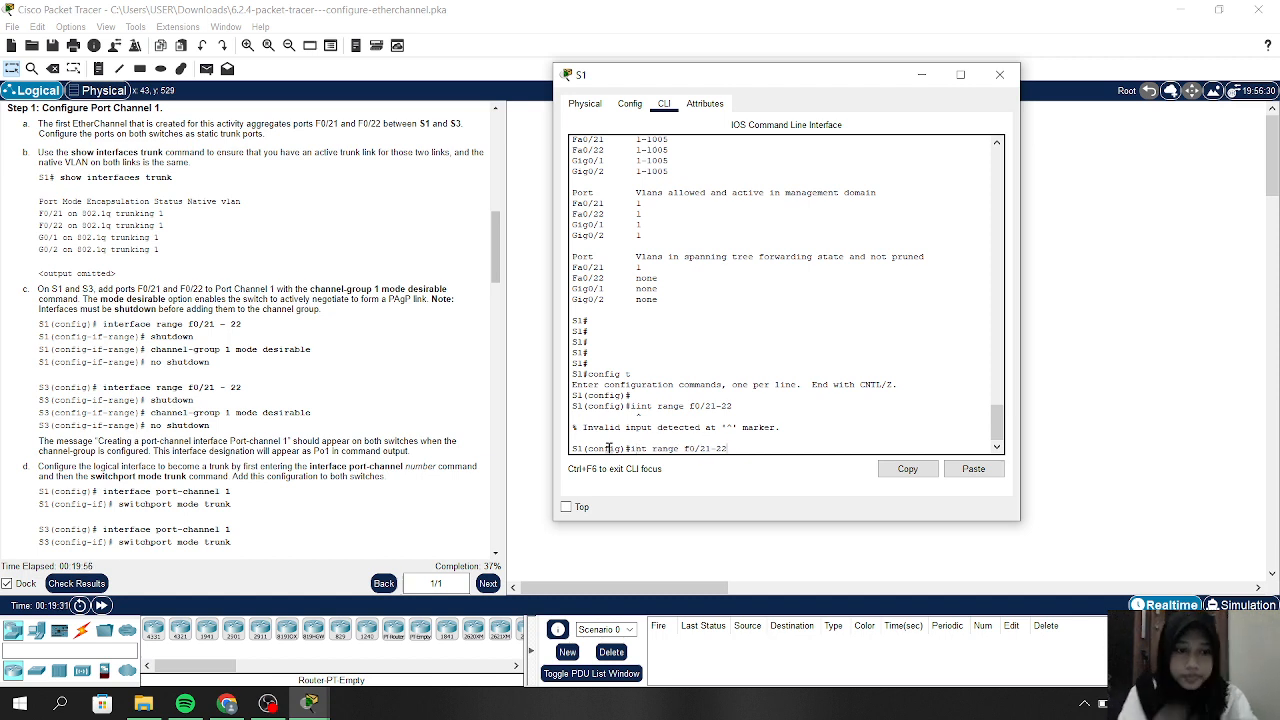
pyautogui.press('Return')
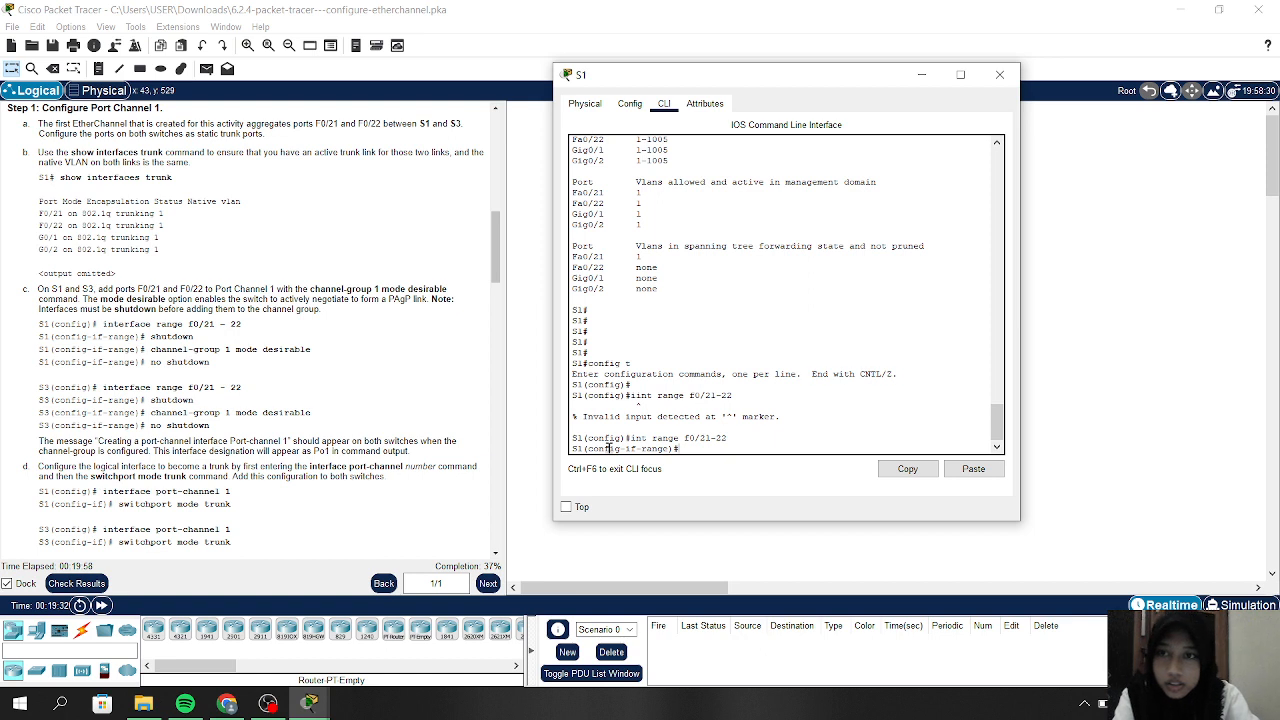
# Shut down S1's ports Fa0/21 and Fa0/22
pyautogui.write('sho')
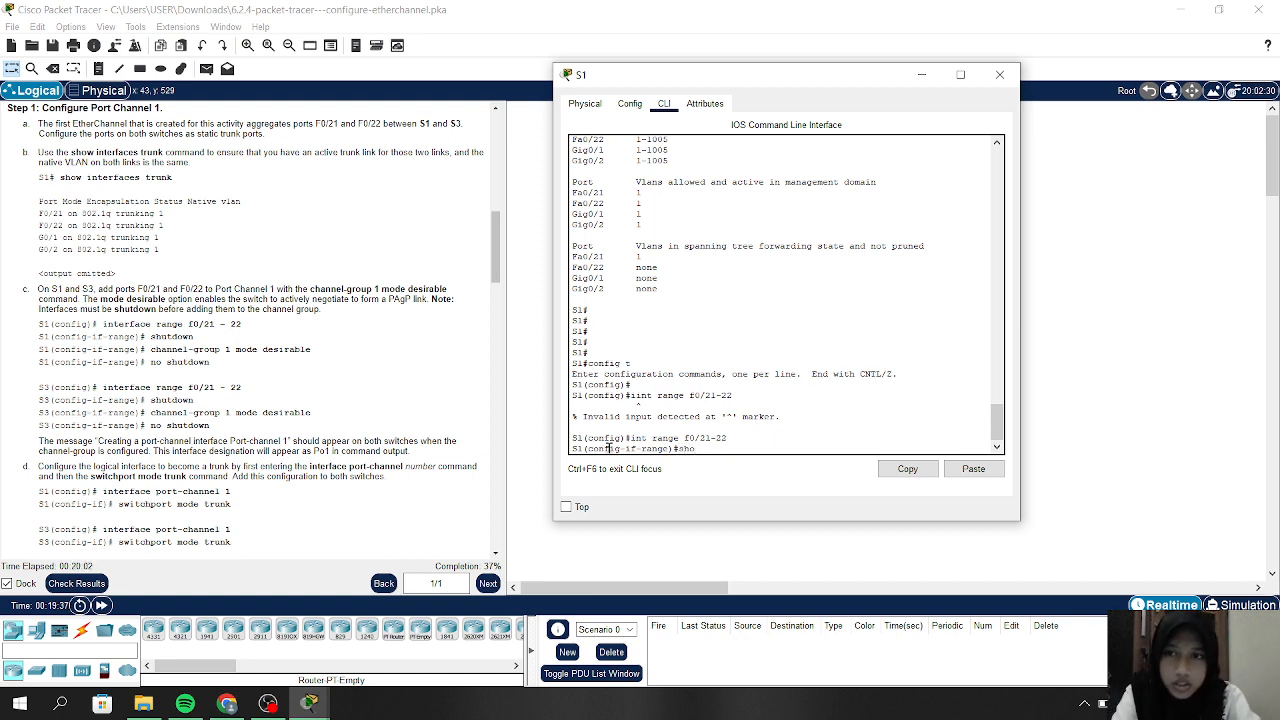
pyautogui.press('BackSpace')
pyautogui.write('utd')
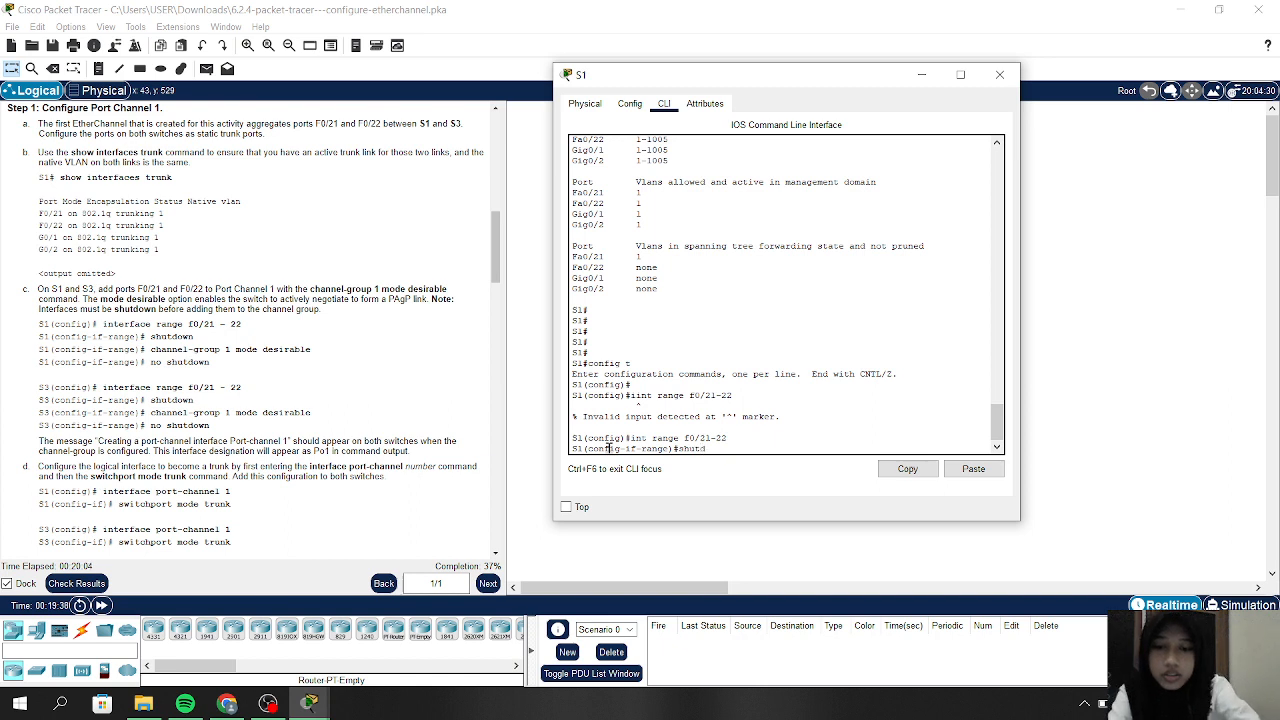
pyautogui.write('own')
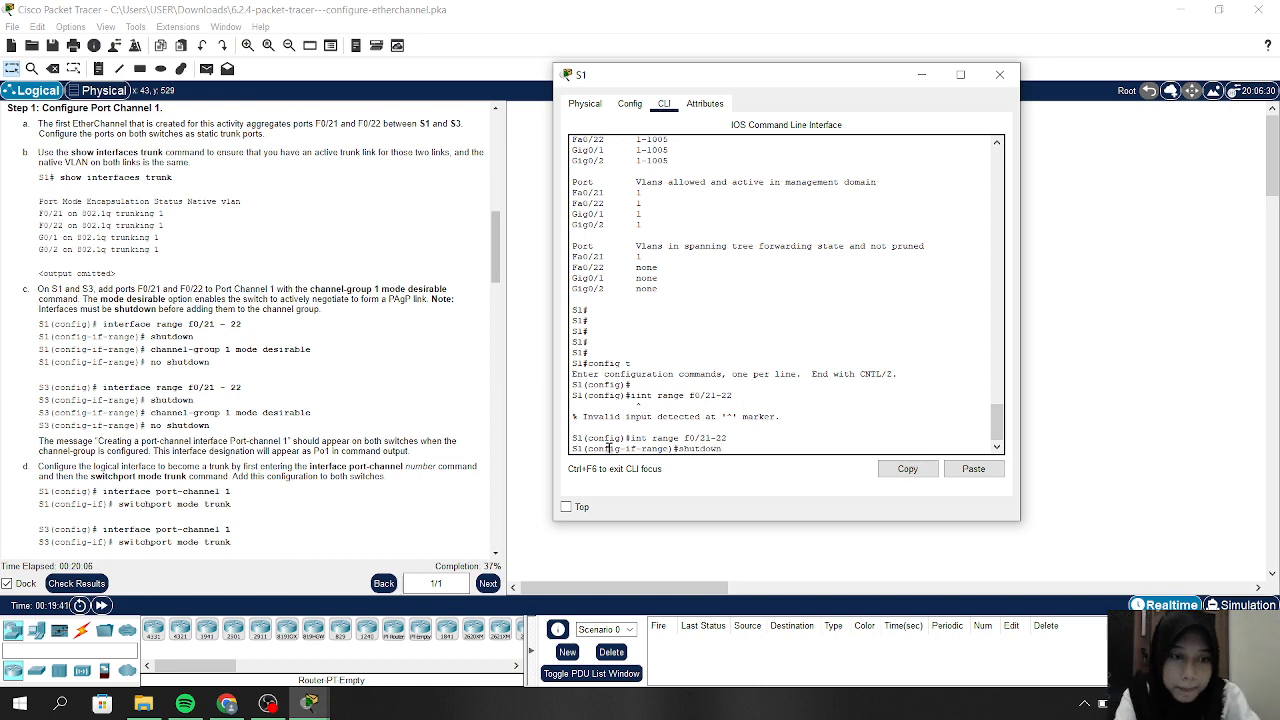
pyautogui.press('Return')
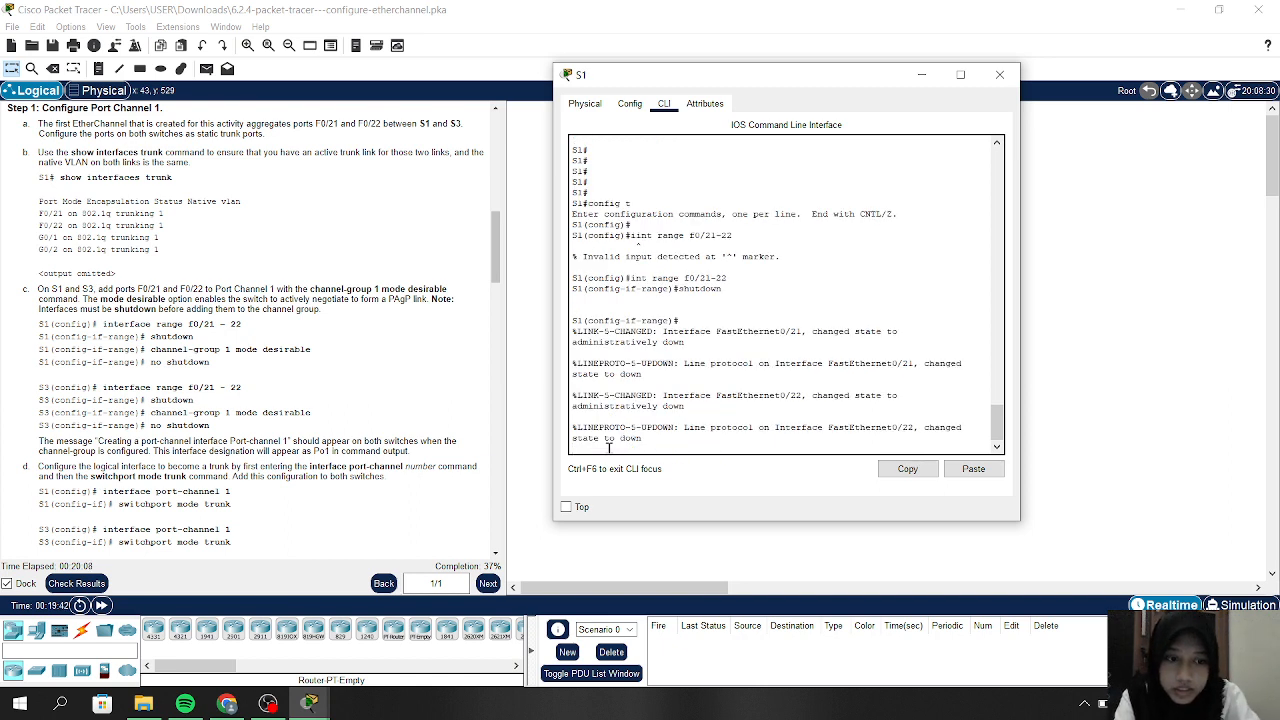
# Add S1's F0/21–22 to channel-group 1 in desirable mode
pyautogui.press('Return')
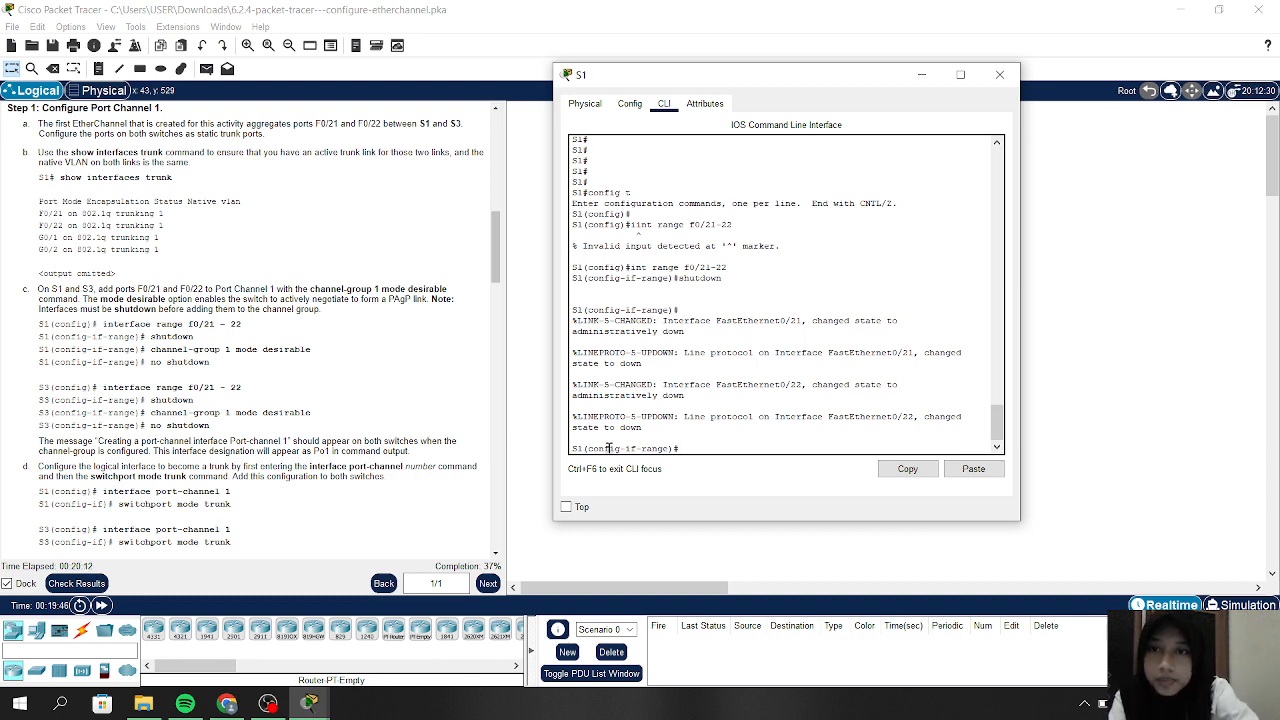
pyautogui.write('hanne')
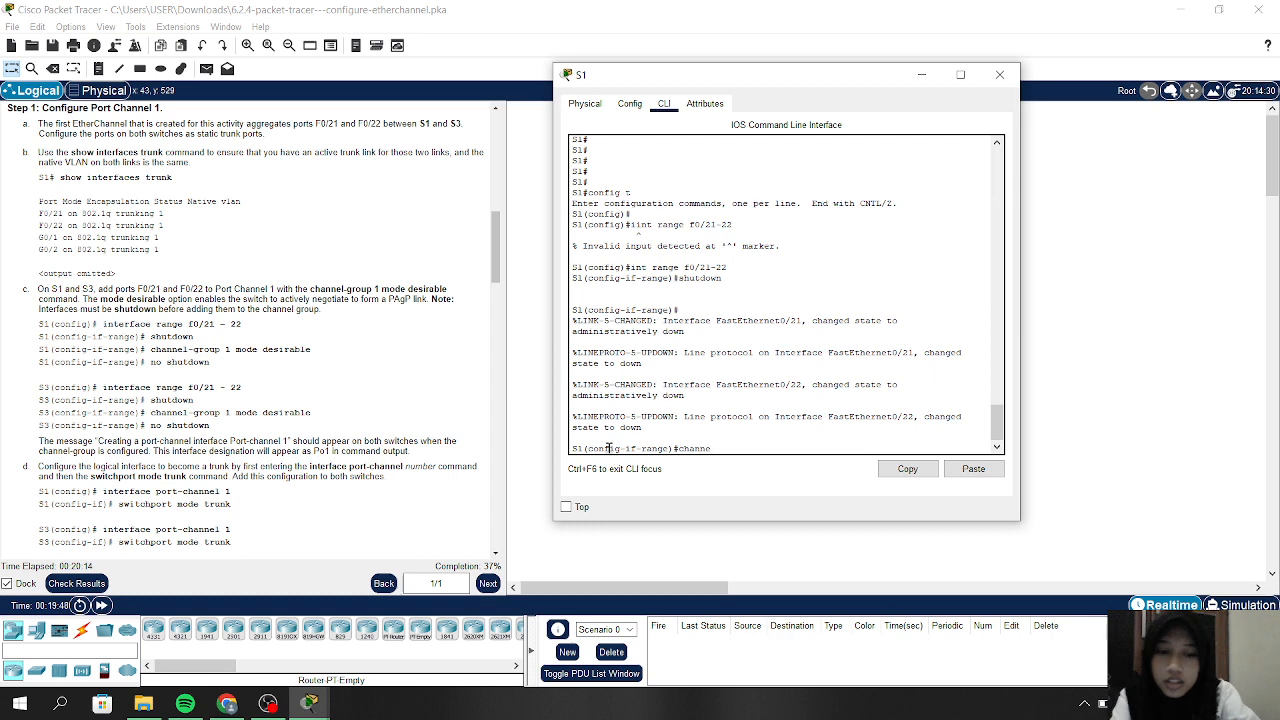
pyautogui.write('l-grou')
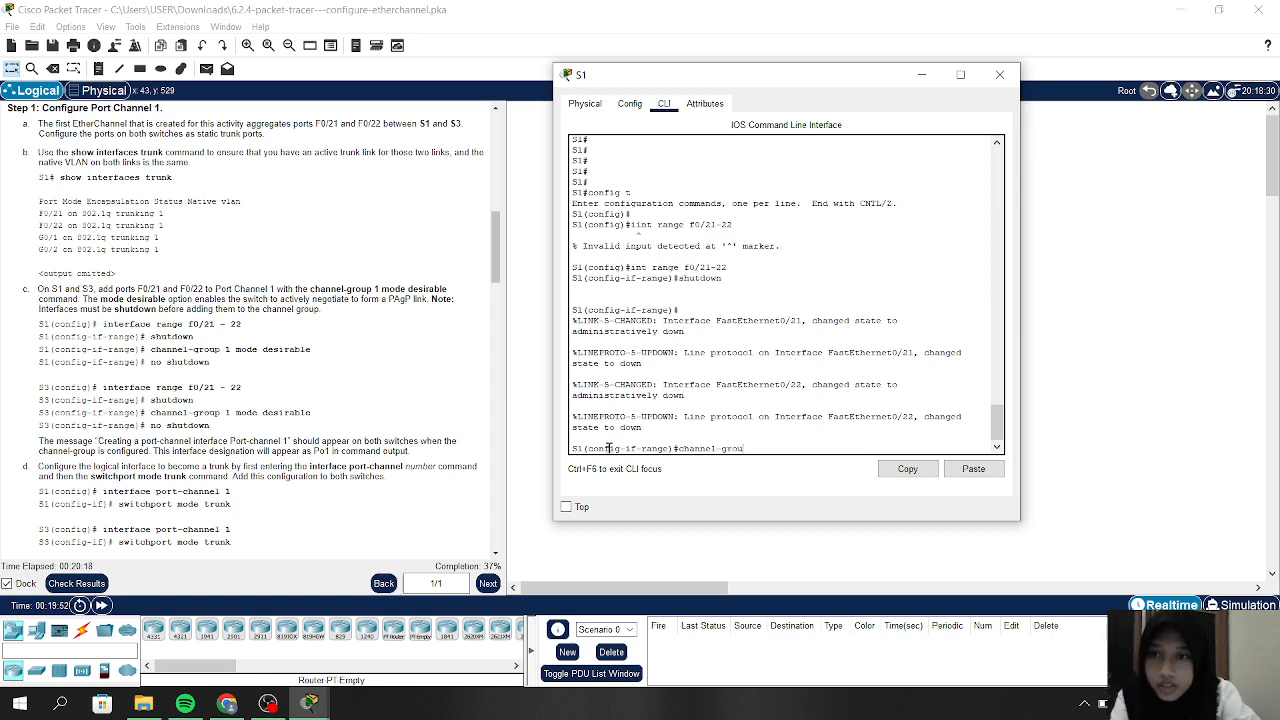
pyautogui.write('p 1 m')
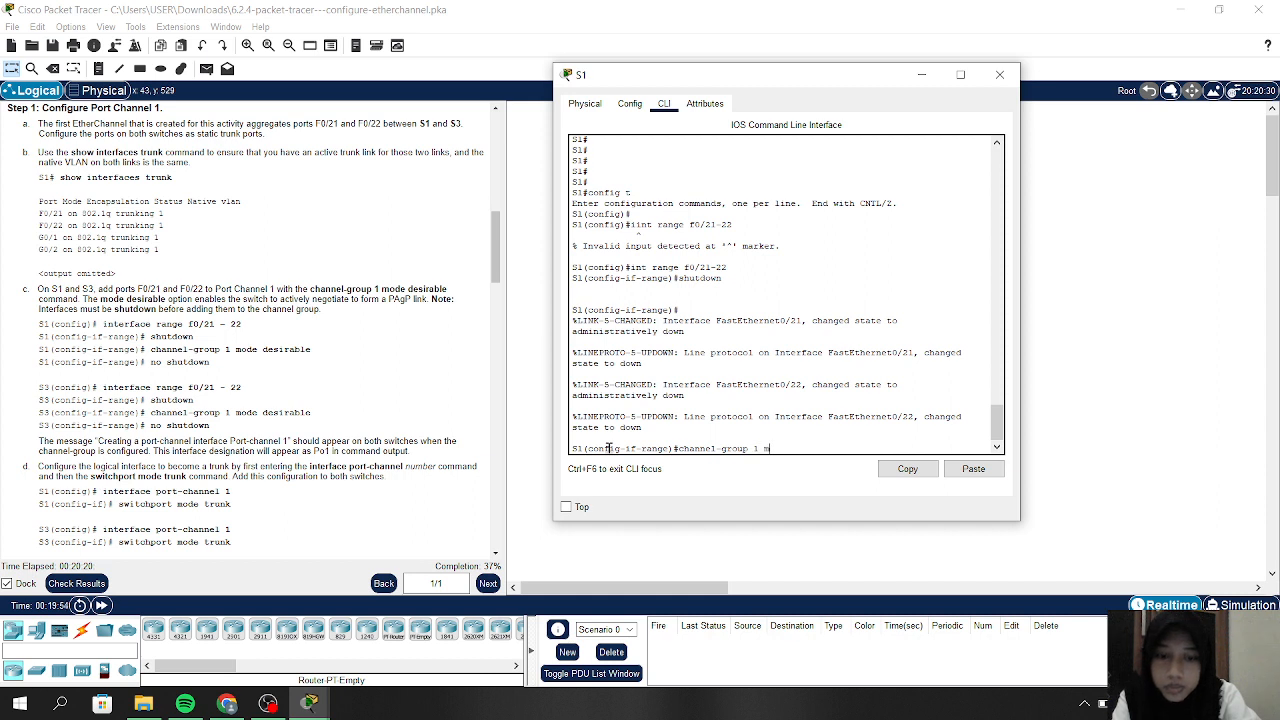
pyautogui.write('ode desirable')
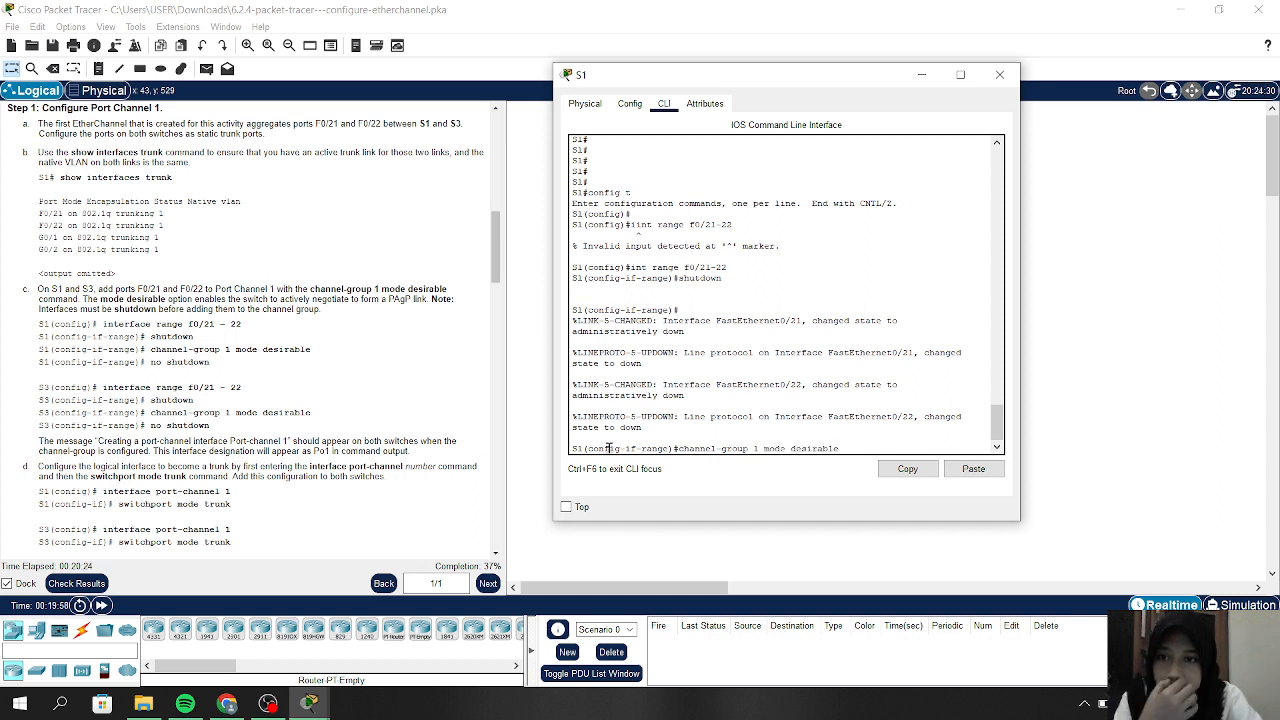
pyautogui.press('Return')
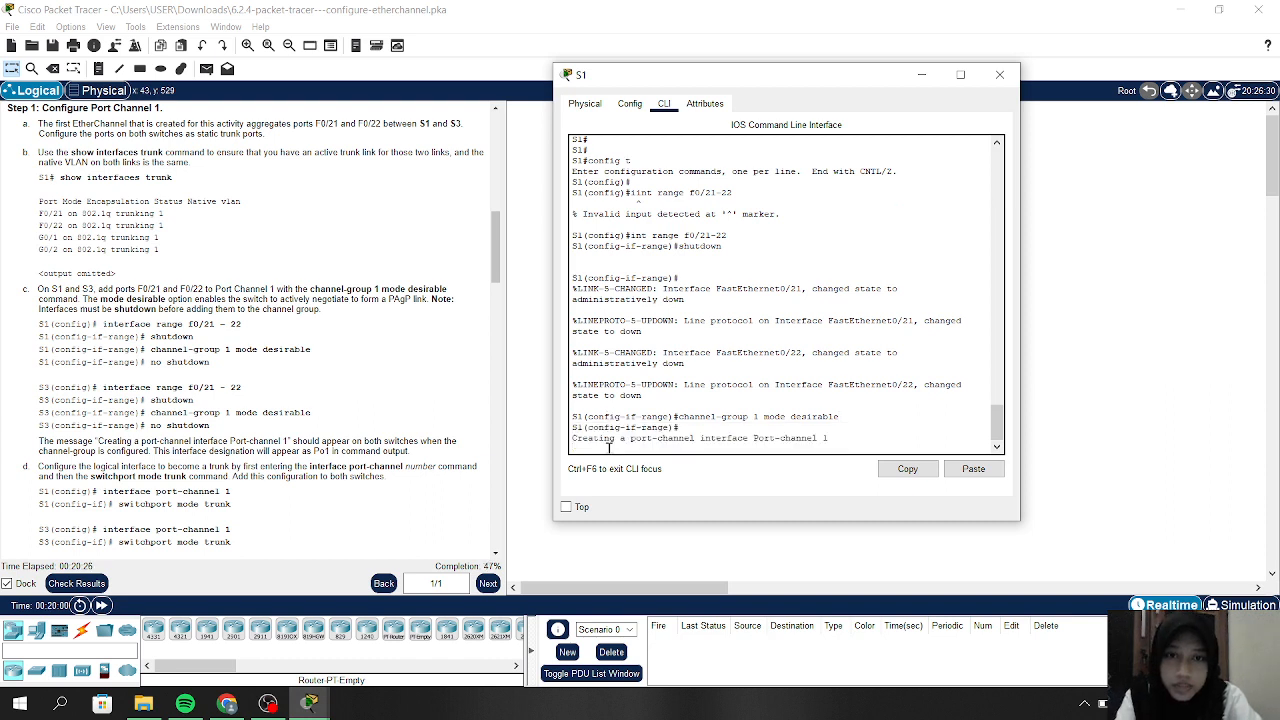
# Re-enable S1's F0/21–22 with 'no shutdown'
pyautogui.press('Return')
pyautogui.write('no sh')
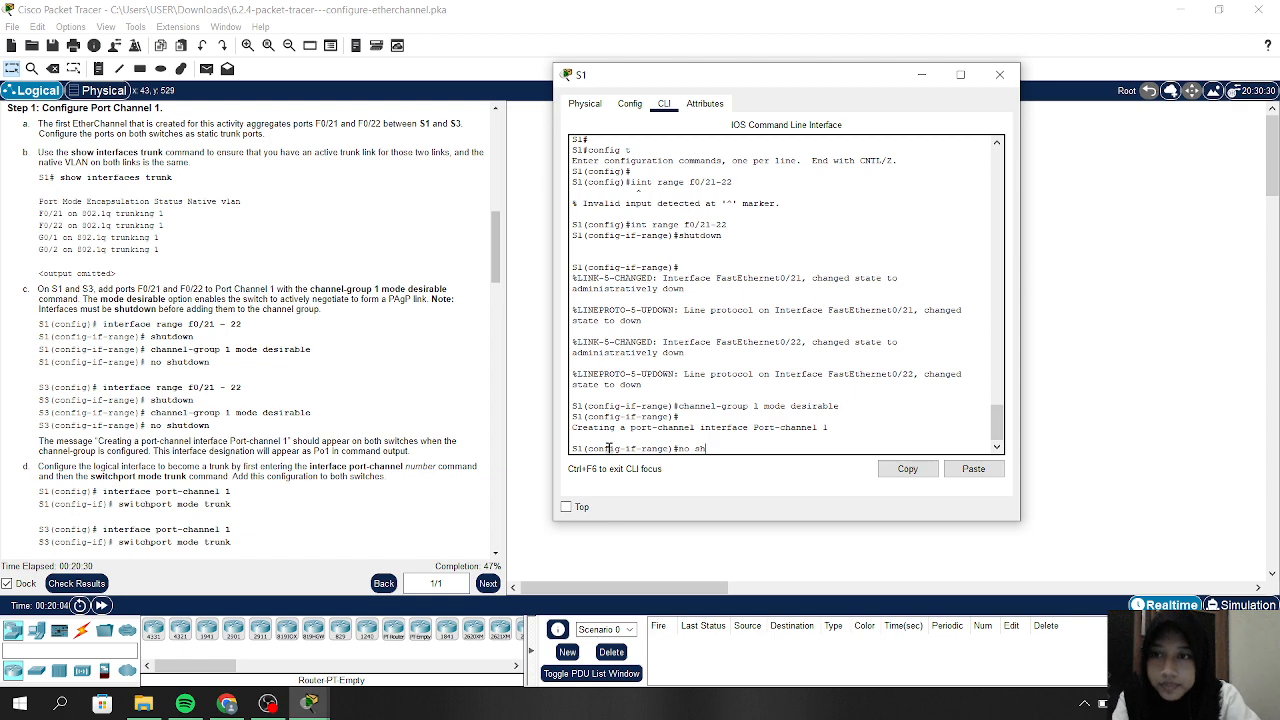
pyautogui.press('Return')
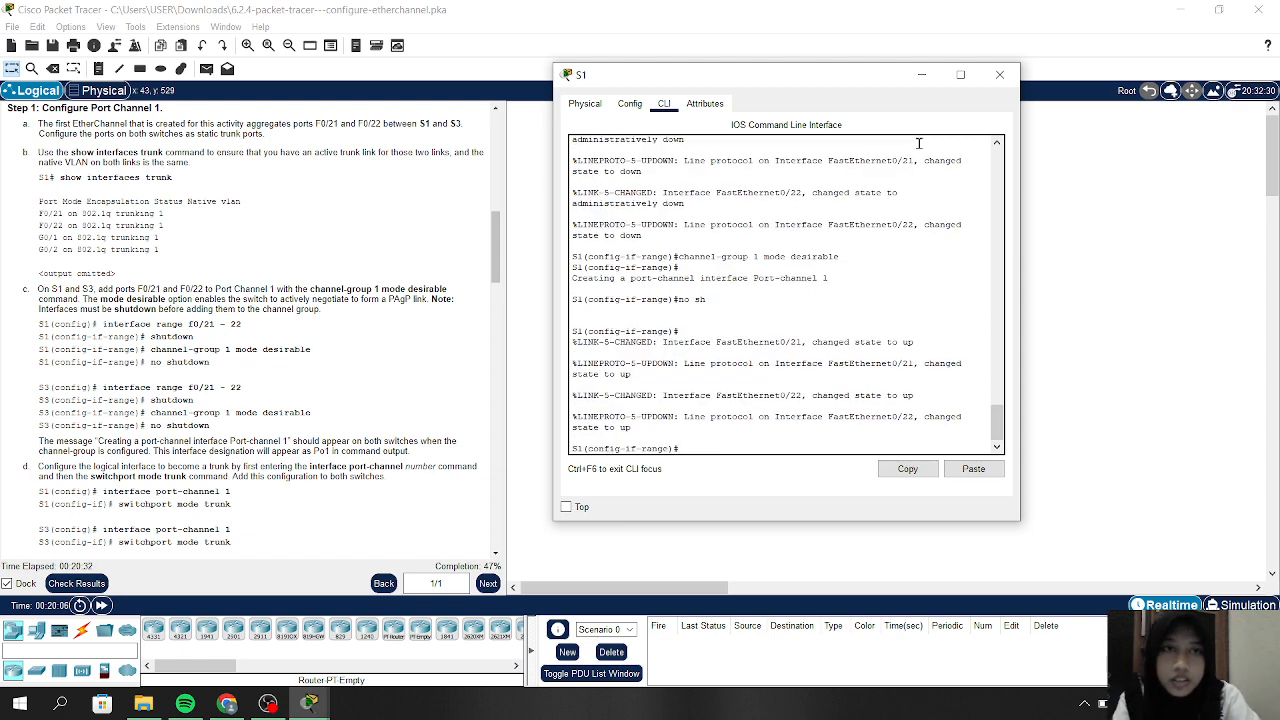
# Switch to S3's CLI, enter global configuration, and select interface range F0/21–22
pyautogui.click(921, 74)
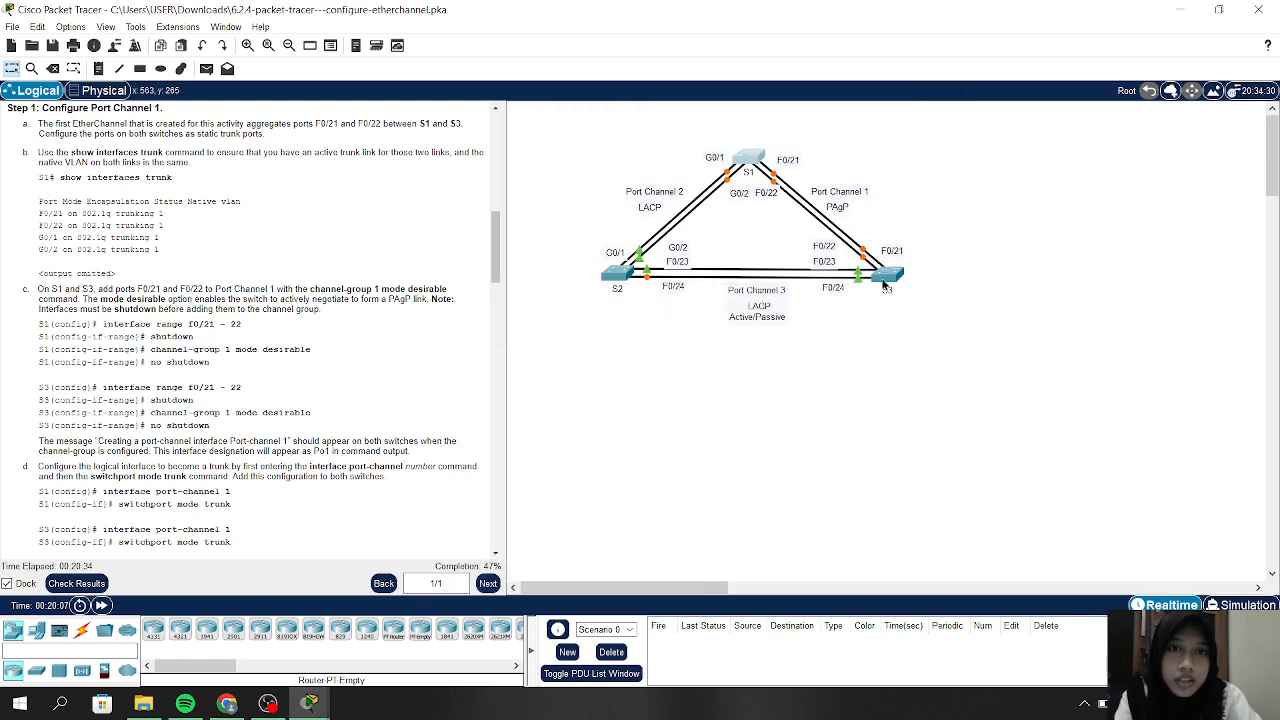
pyautogui.click(884, 280)
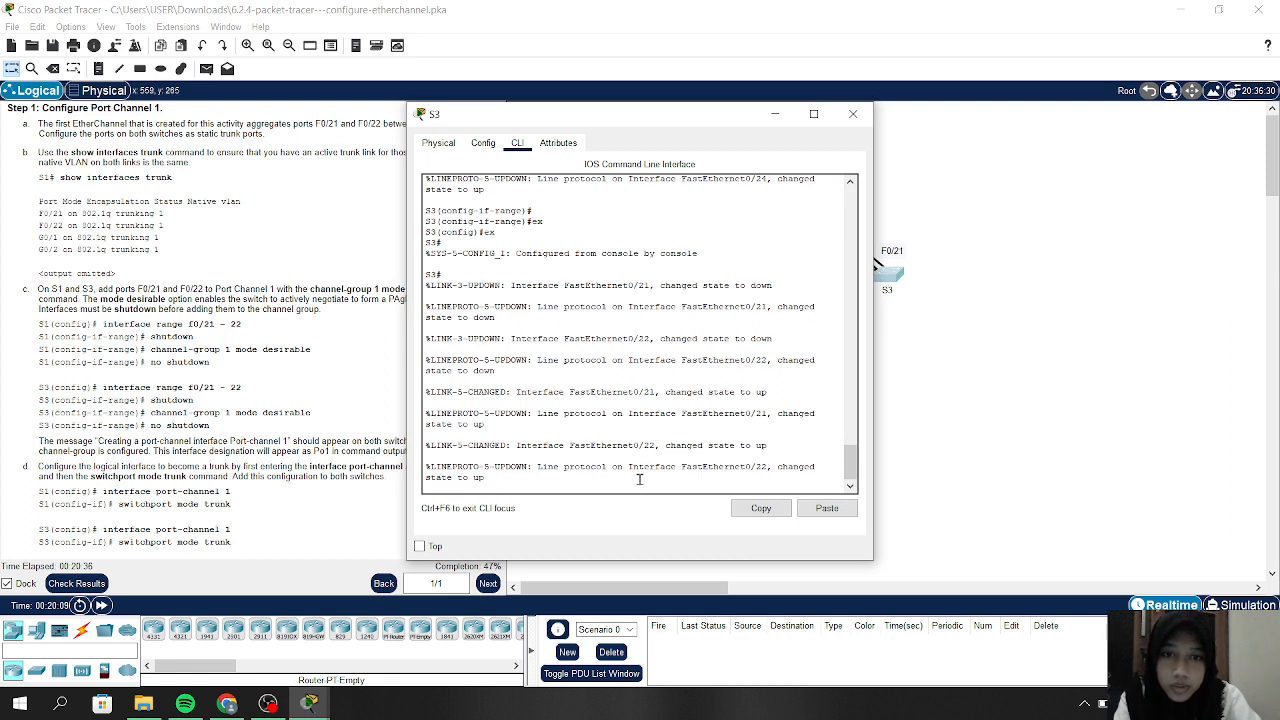
pyautogui.click(638, 479)
pyautogui.press('Return')
pyautogui.press('Return')
pyautogui.write('co')
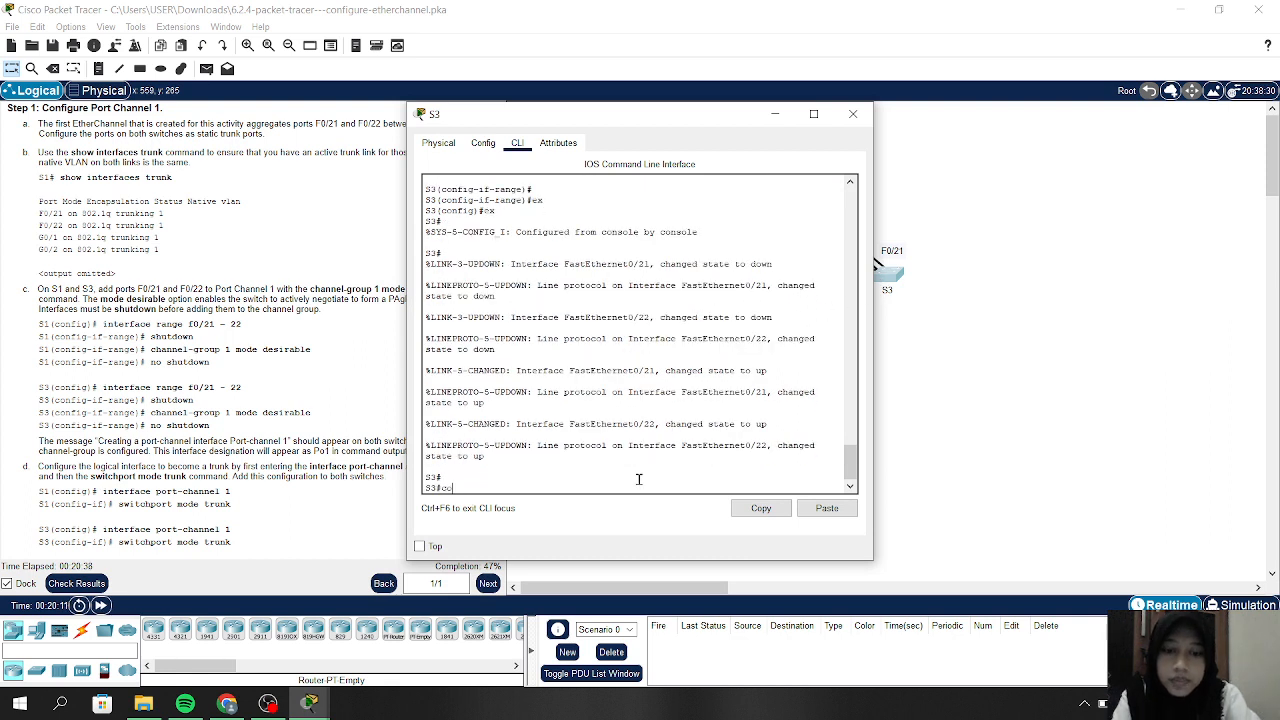
pyautogui.write('nfig t')
pyautogui.press('Return')
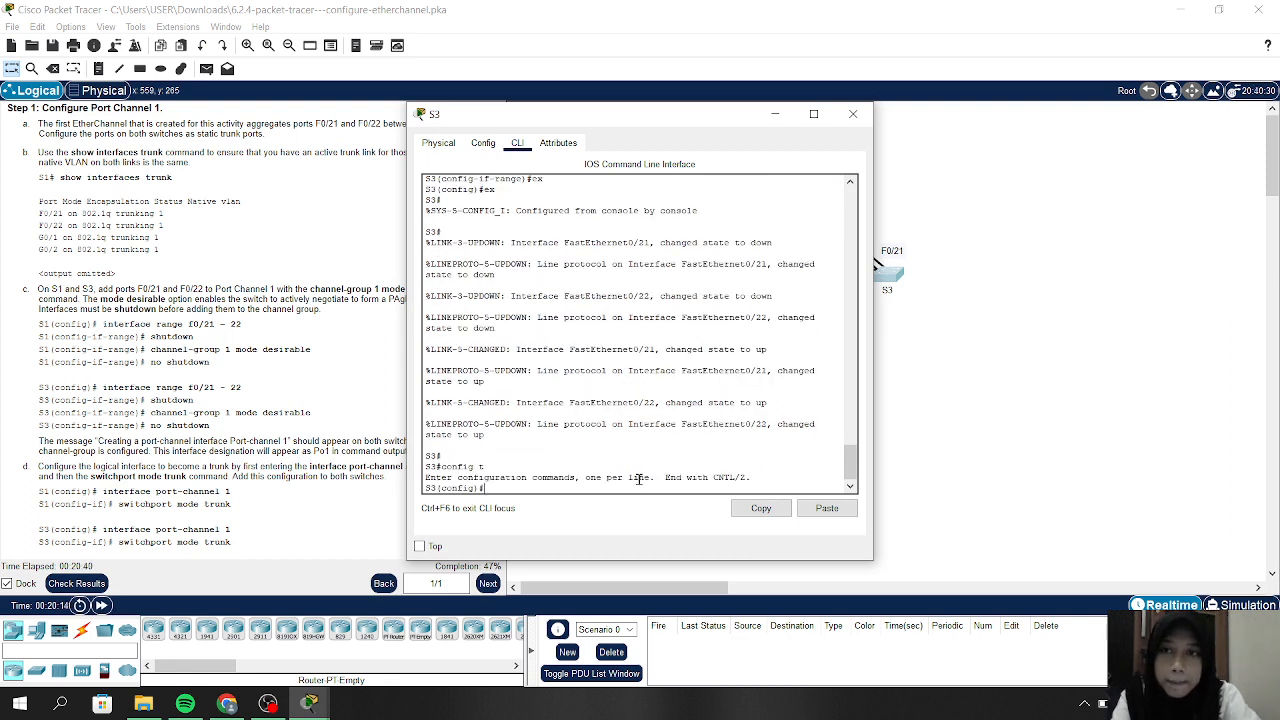
pyautogui.write('int')
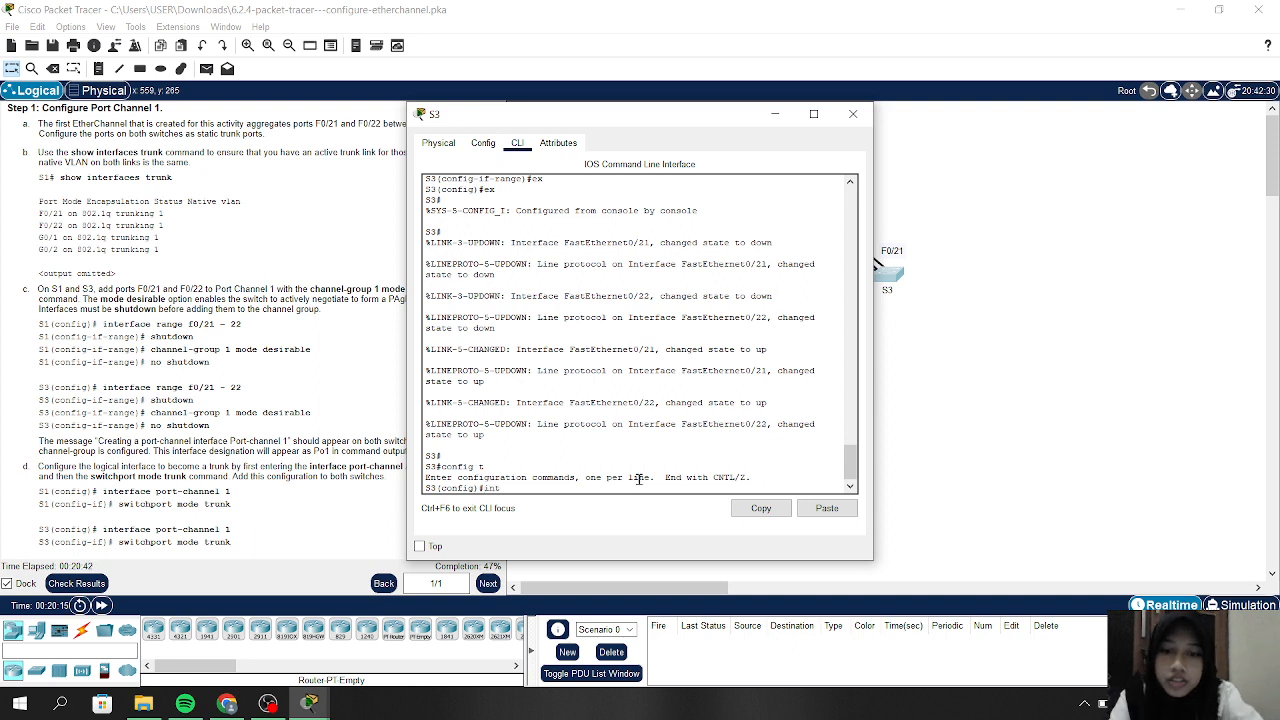
pyautogui.write(' range f')
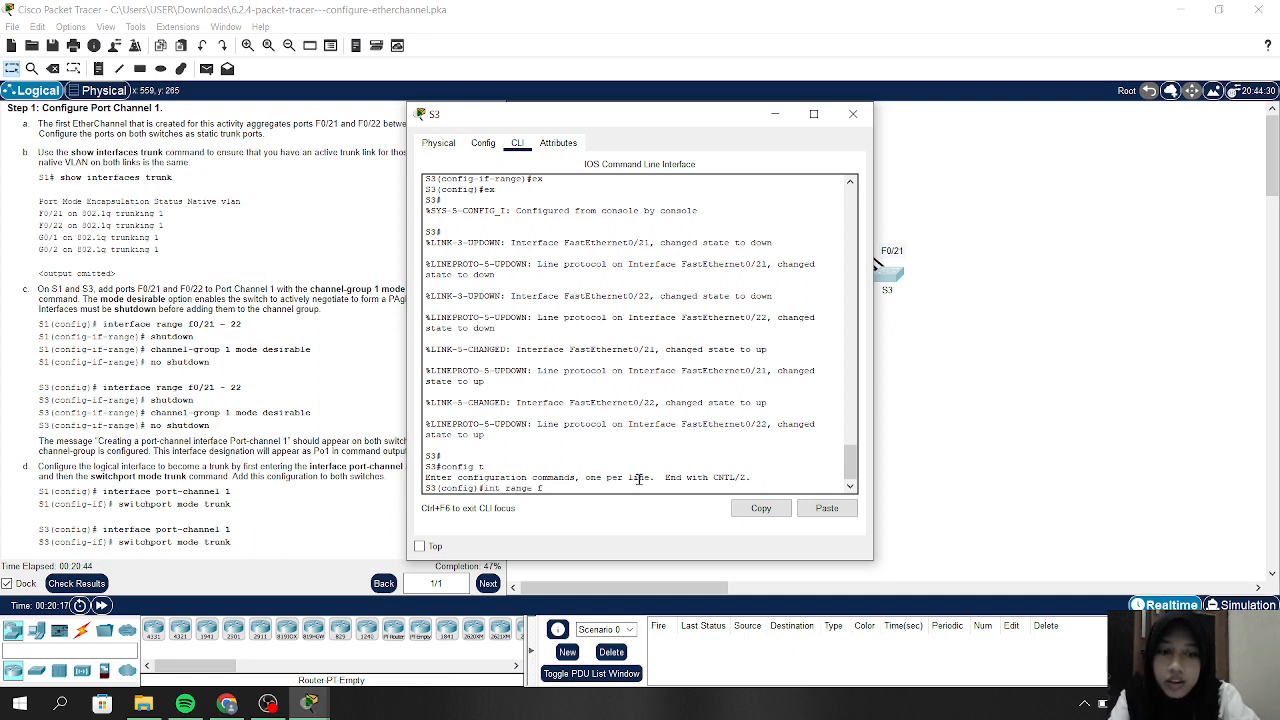
pyautogui.write('0/21-22')
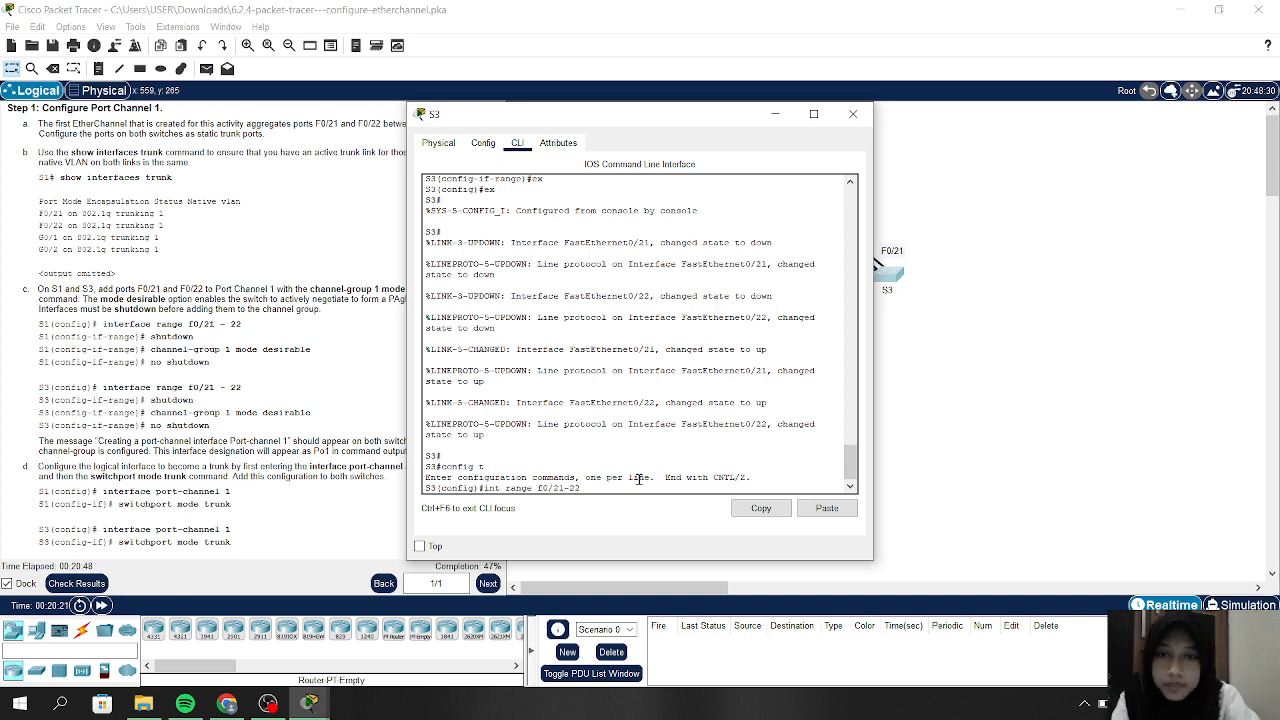
pyautogui.press('Return')
# Shut down S3's F0/21–22 and add them to channel-group 1 in desirable mode
pyautogui.write('s')
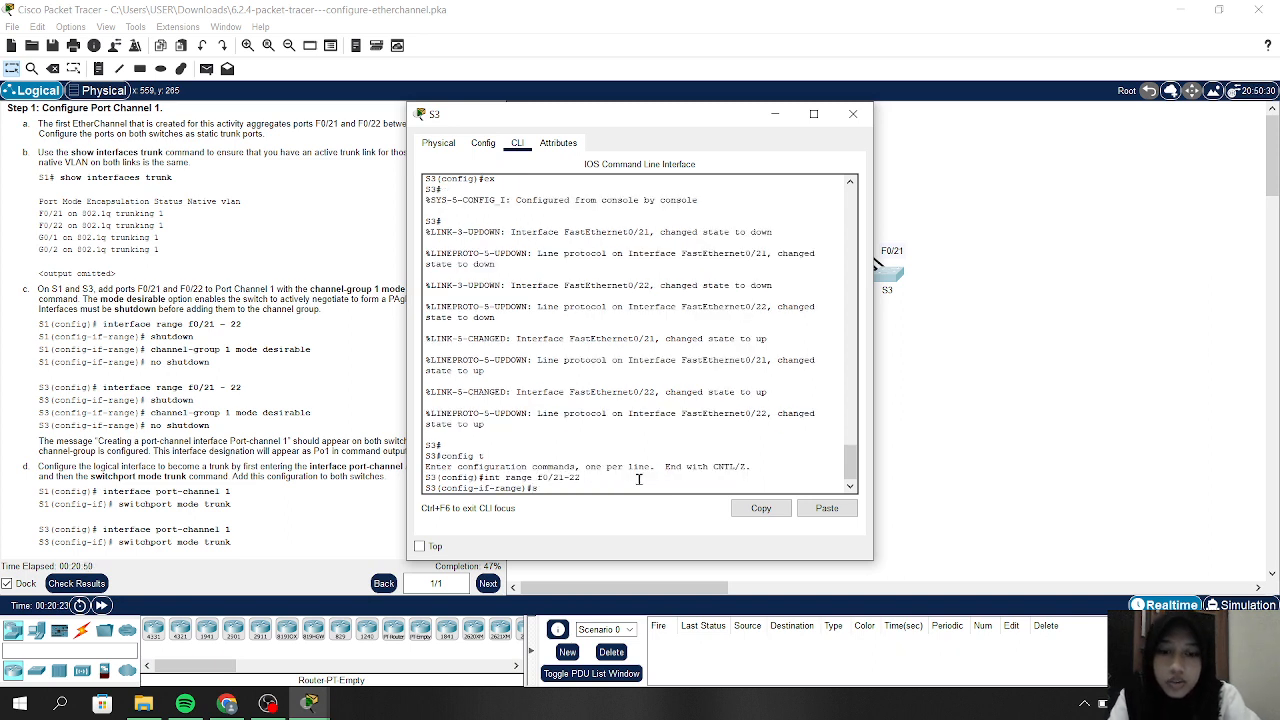
pyautogui.write('hutdown')
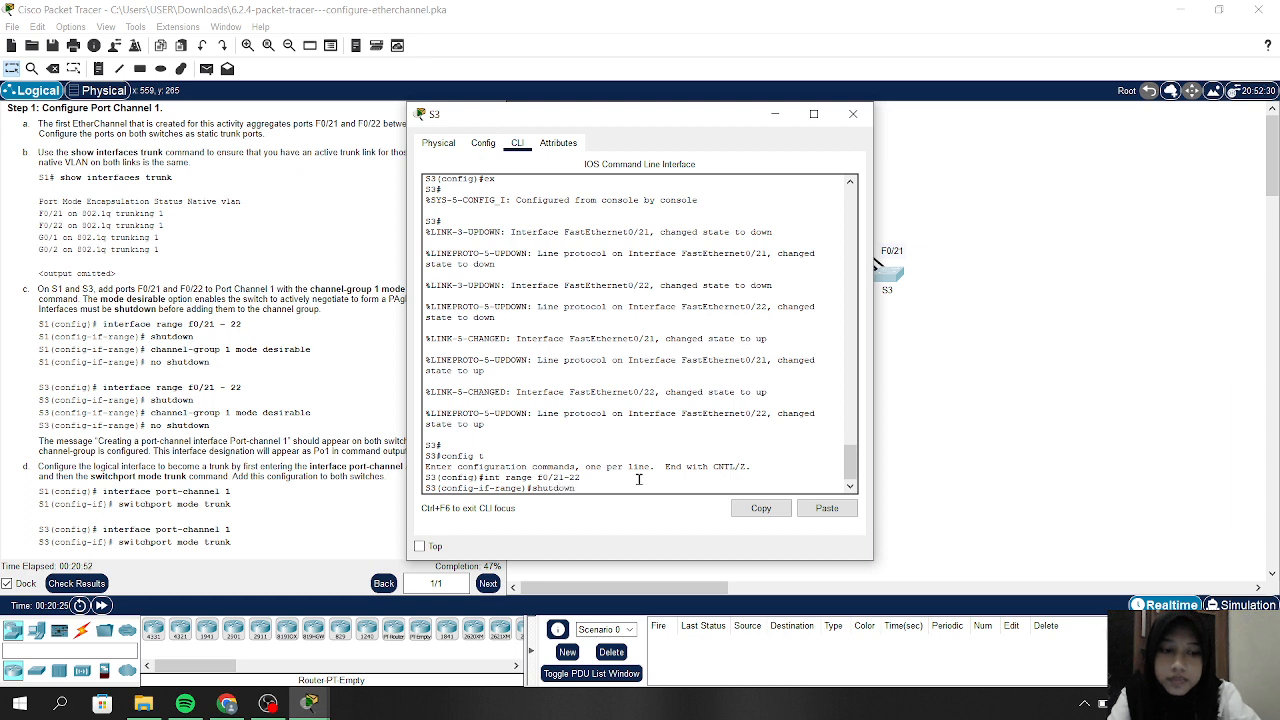
pyautogui.press('Return')
pyautogui.press('Return')
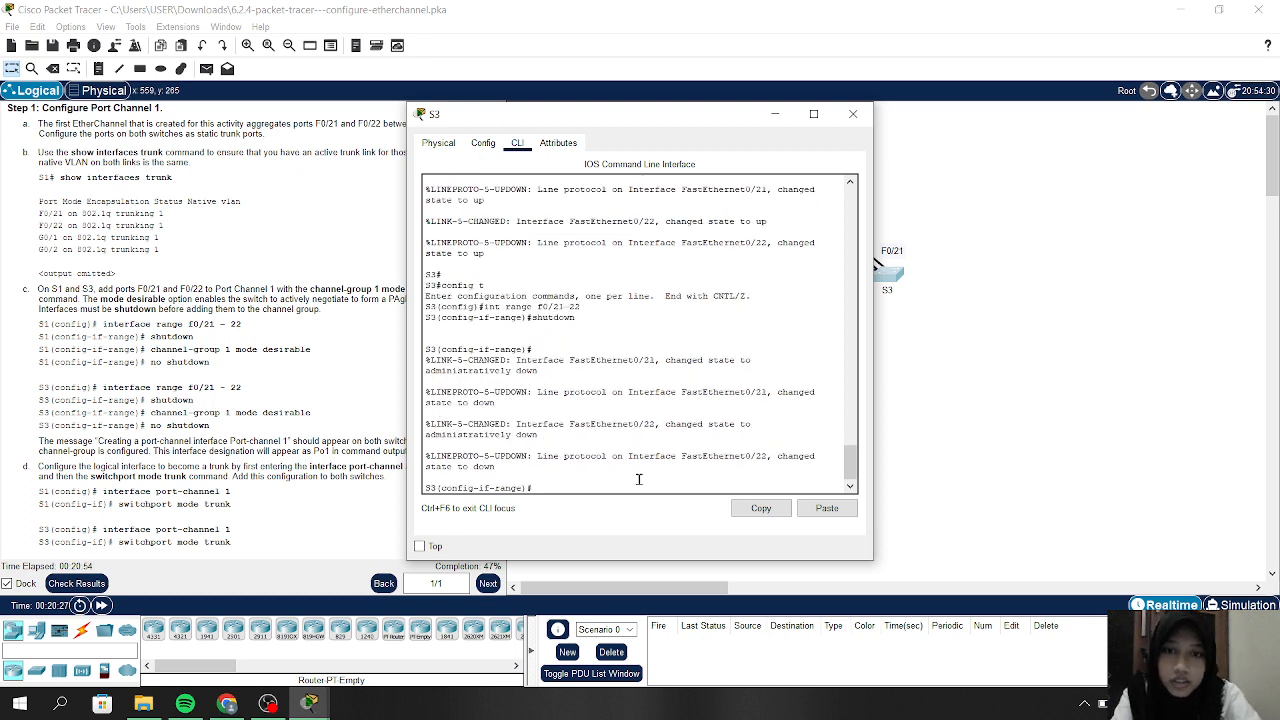
pyautogui.write('c')
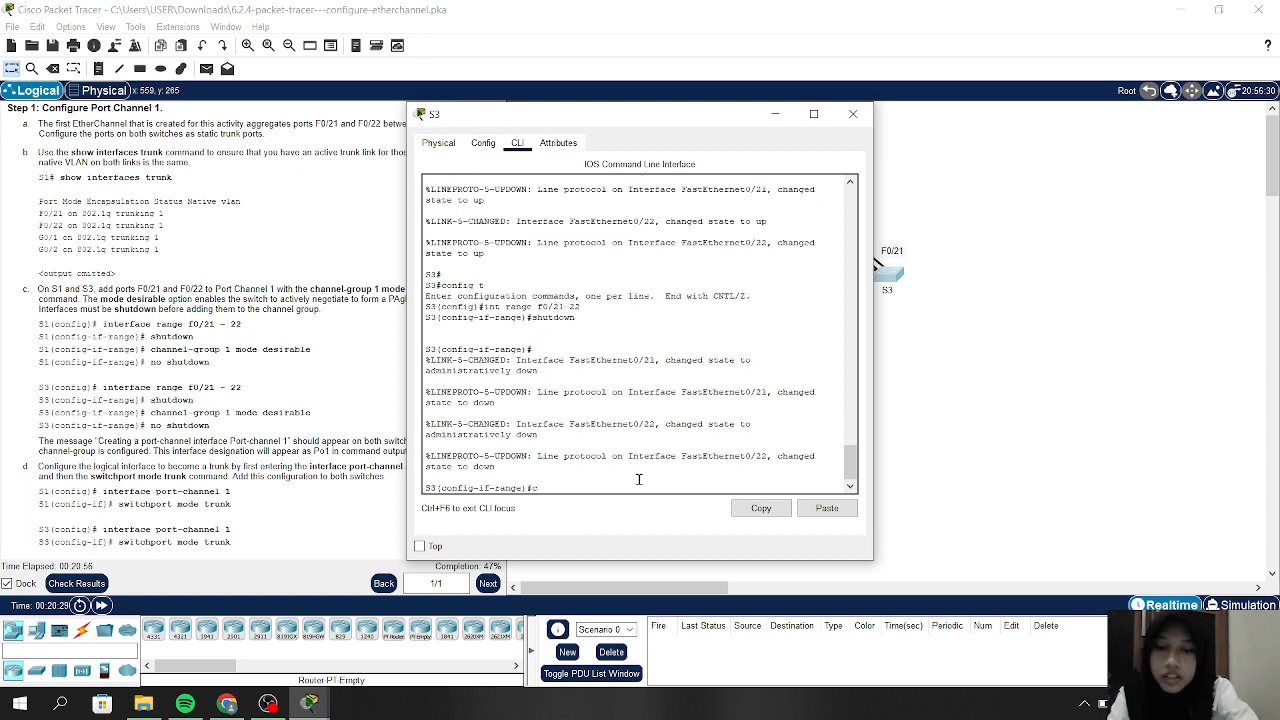
pyautogui.write('hannel')
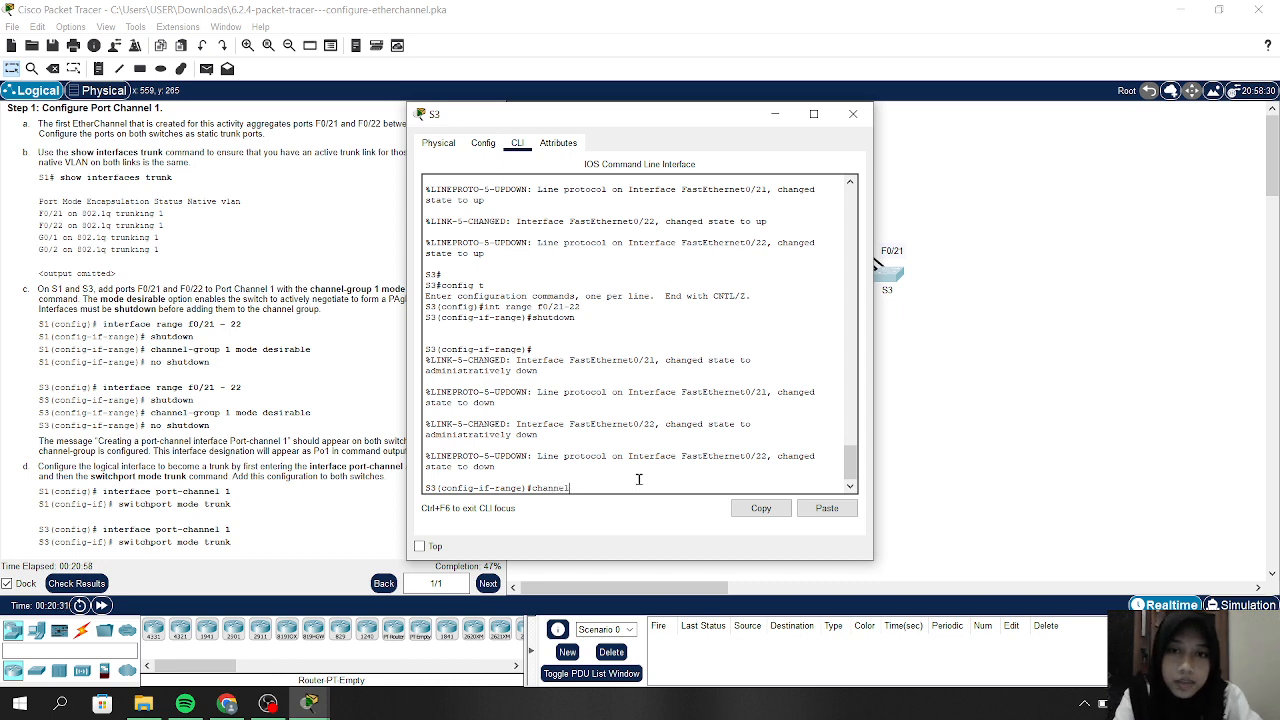
pyautogui.write('-grou')
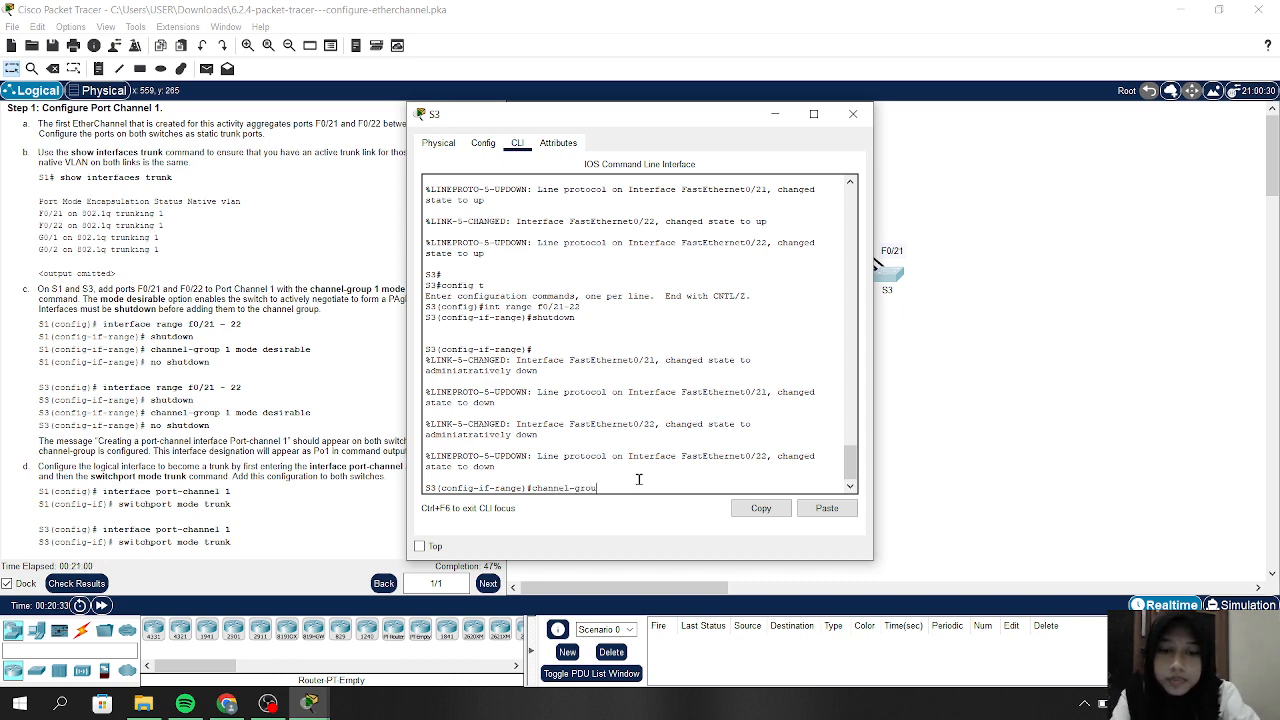
pyautogui.write('p ')
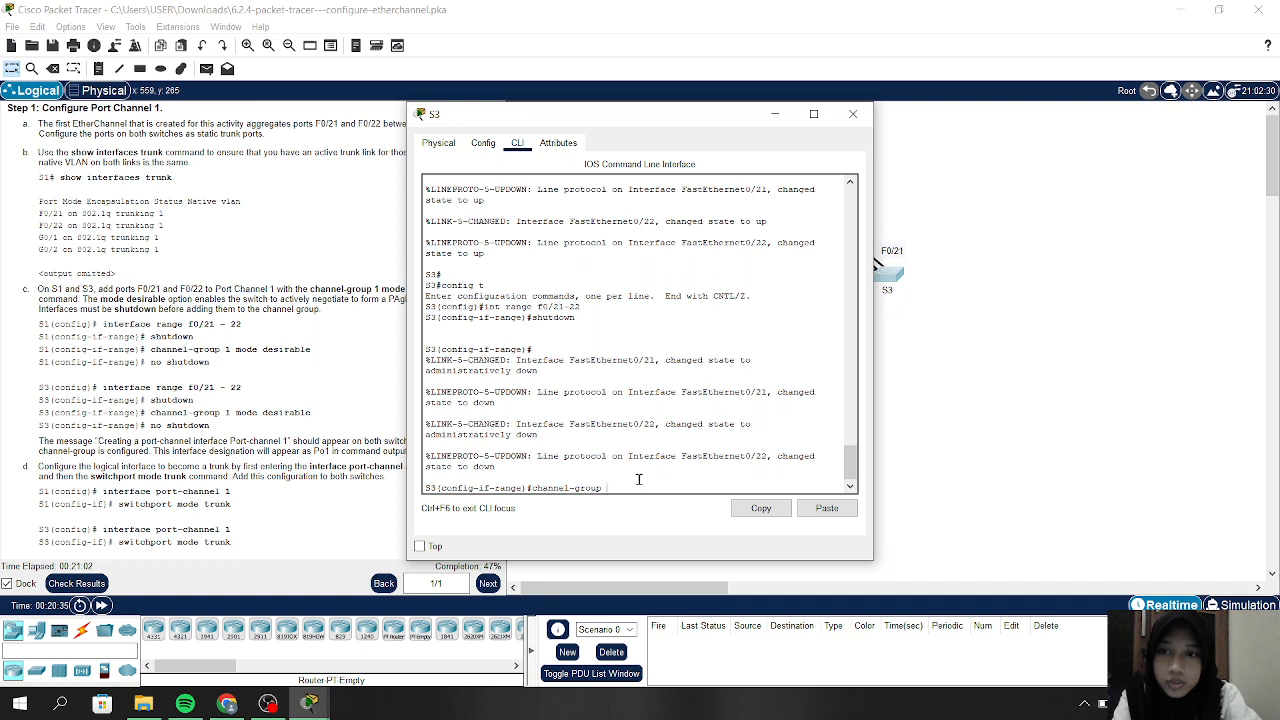
pyautogui.write('1 ')
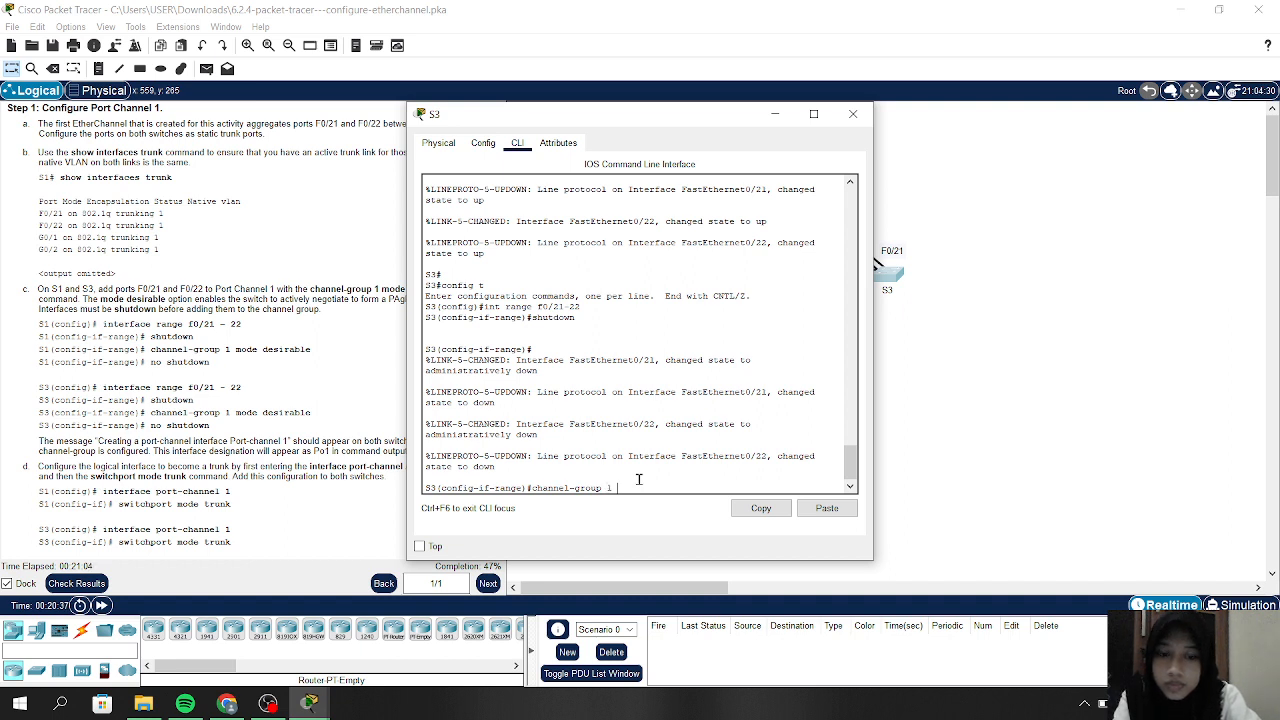
pyautogui.write('mode desir')
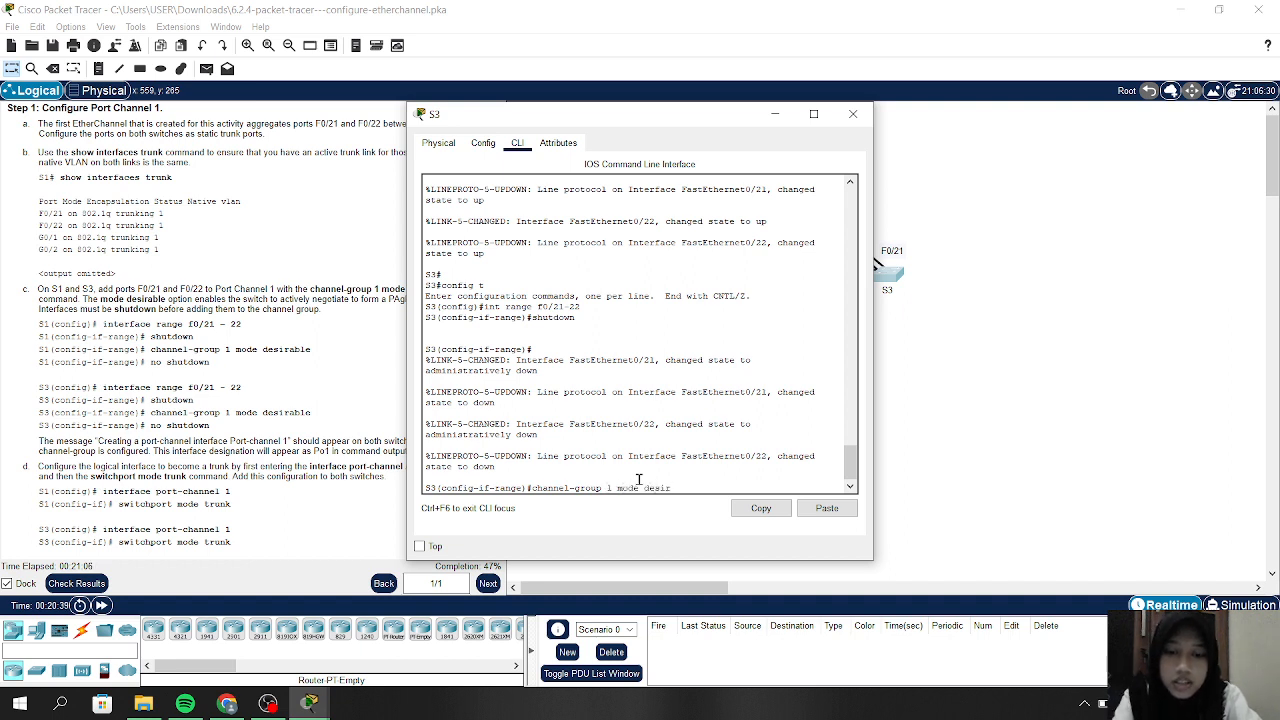
pyautogui.write('able')
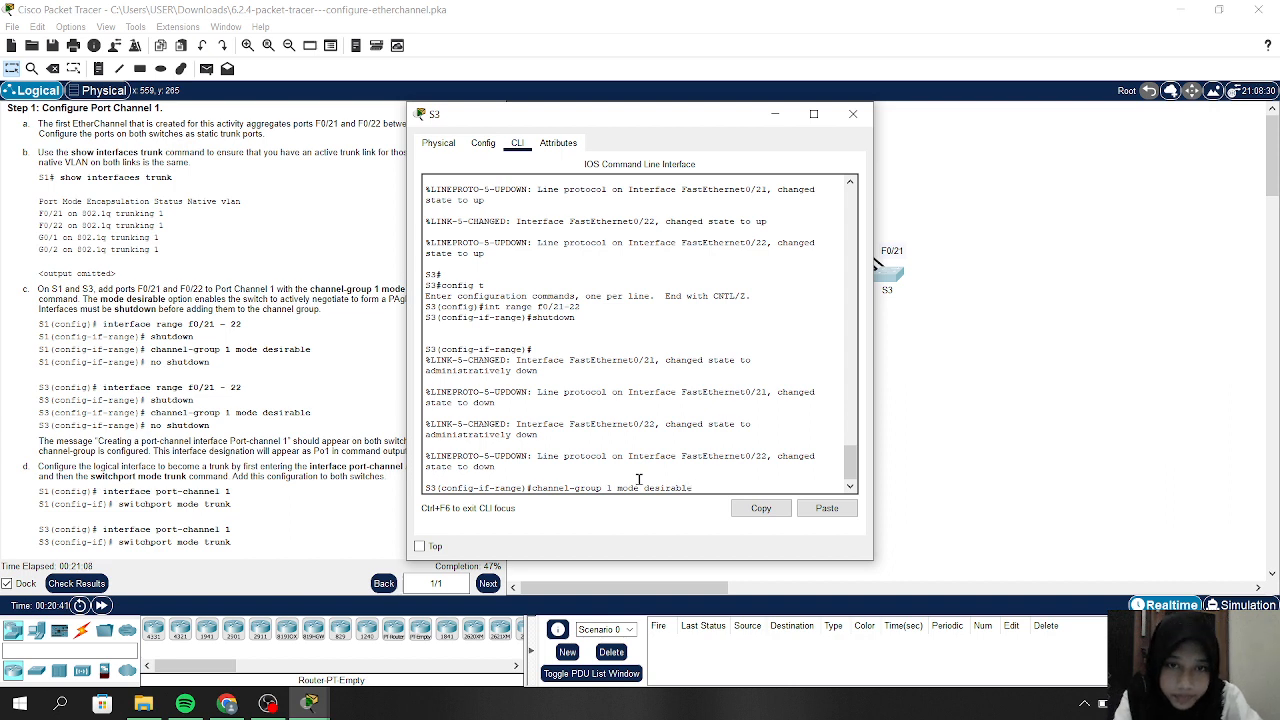
pyautogui.press('Return')
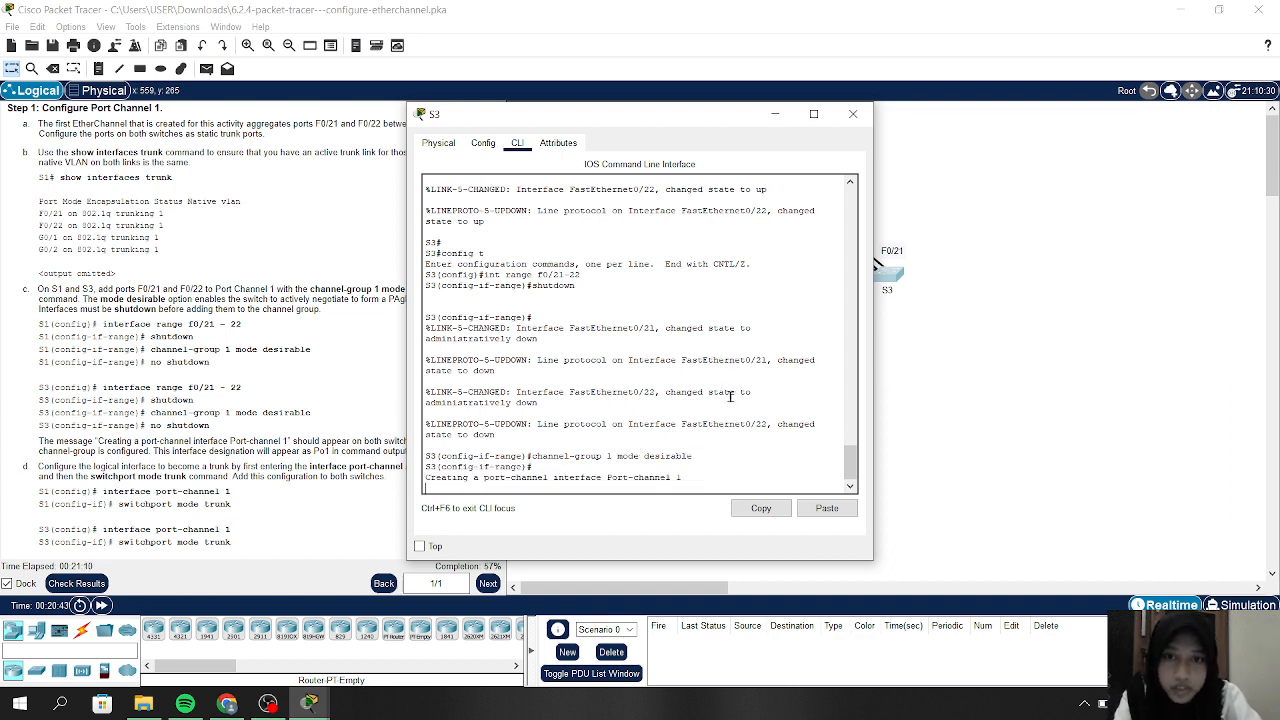
pyautogui.press('Return')
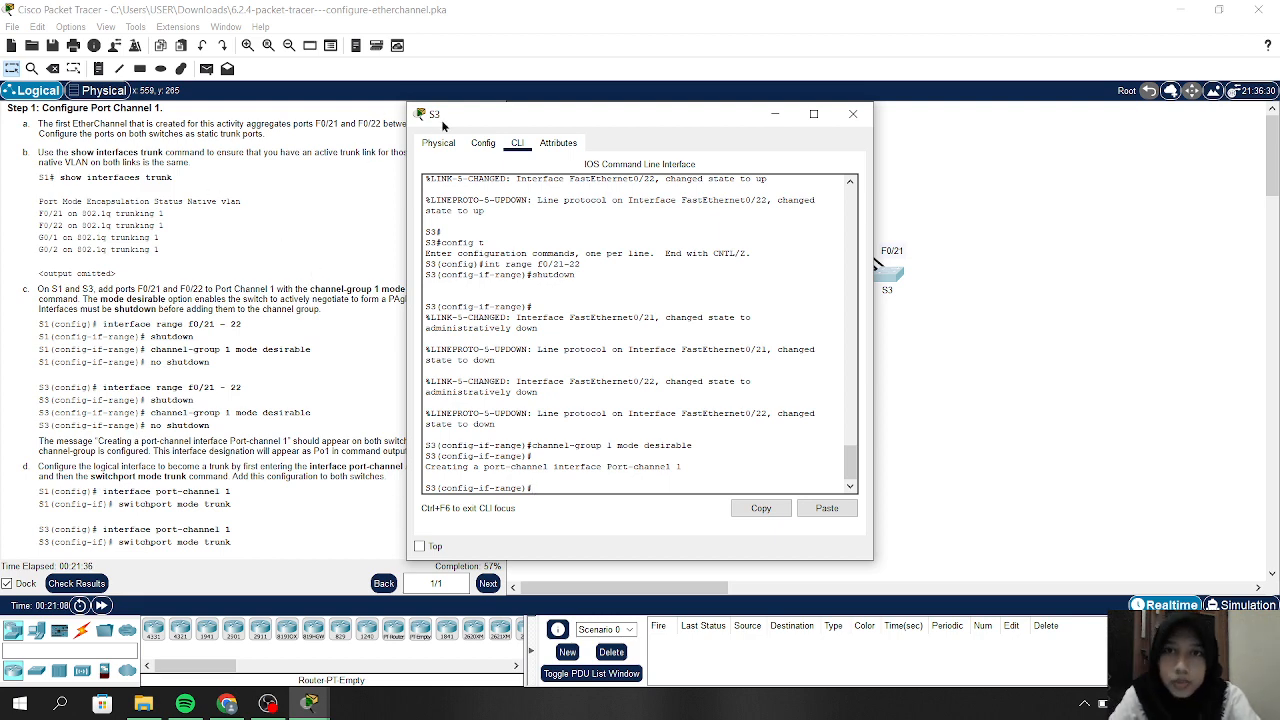
pyautogui.moveTo(444, 121); pyautogui.dragTo(641, 86)
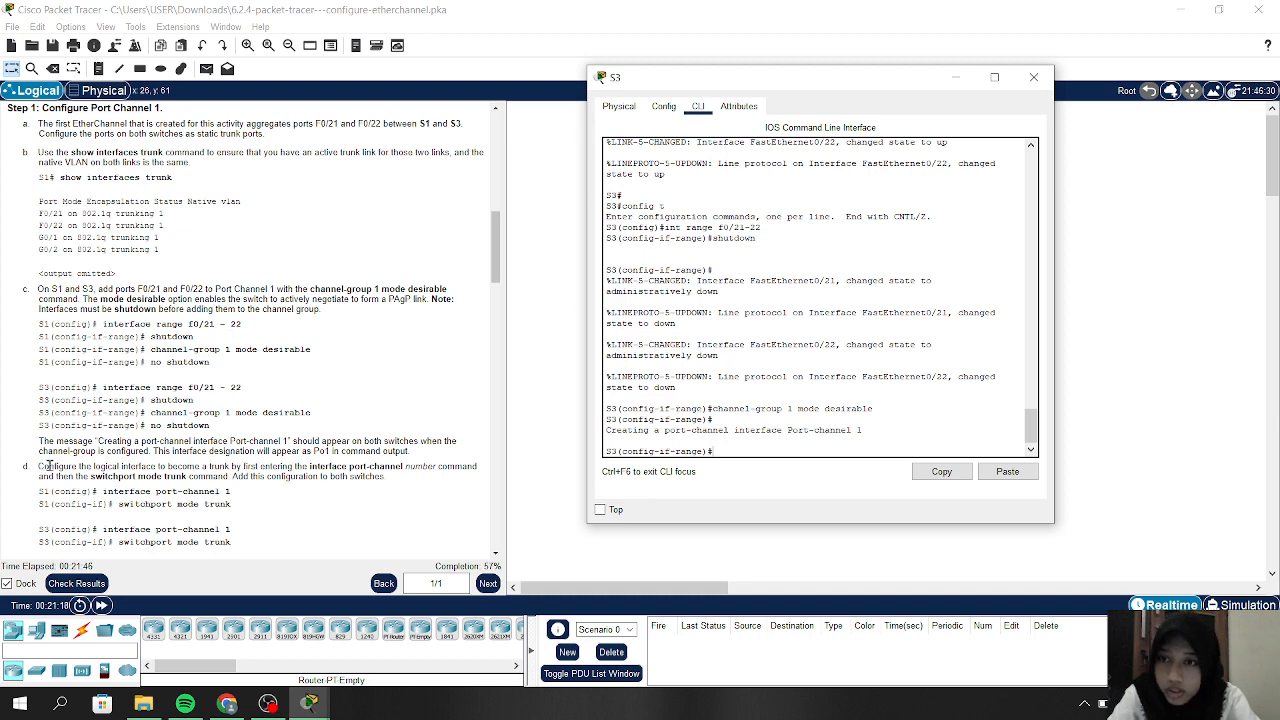
# Hide S3's console, scroll the instructions to Step 2, and reopen S1's CLI
pyautogui.click(946, 84)
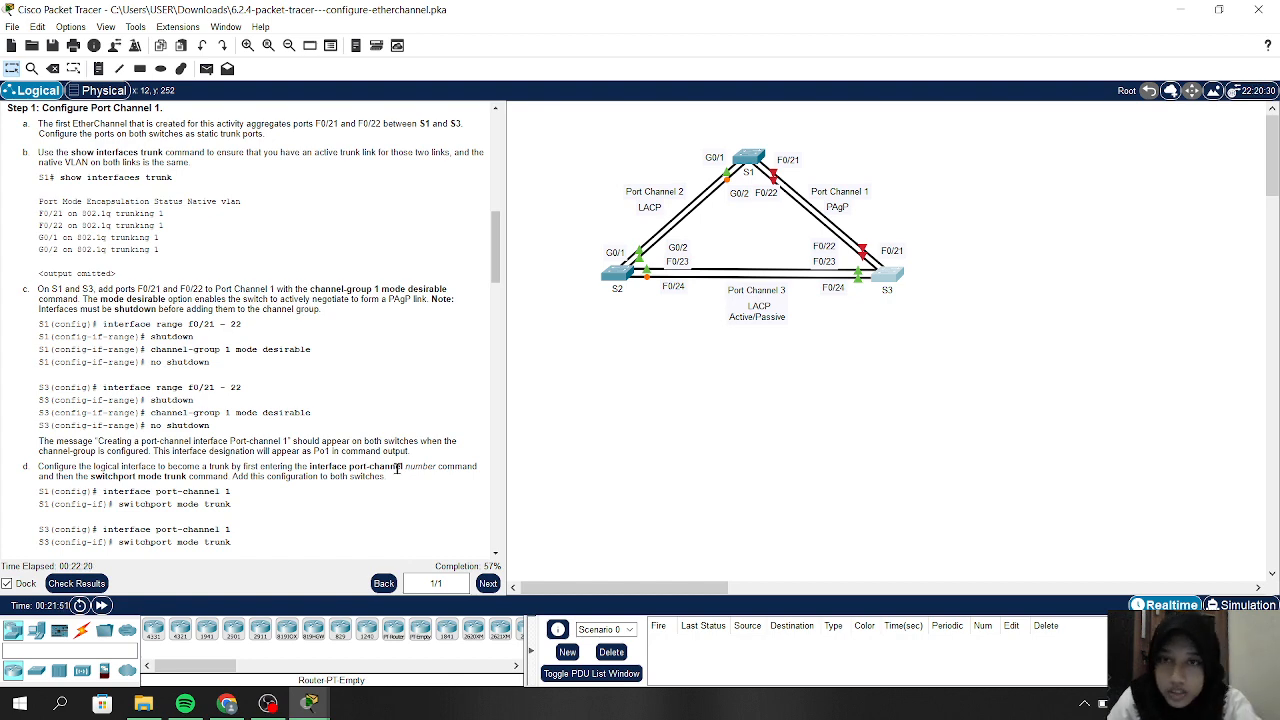
pyautogui.scroll(-3, 397, 467)
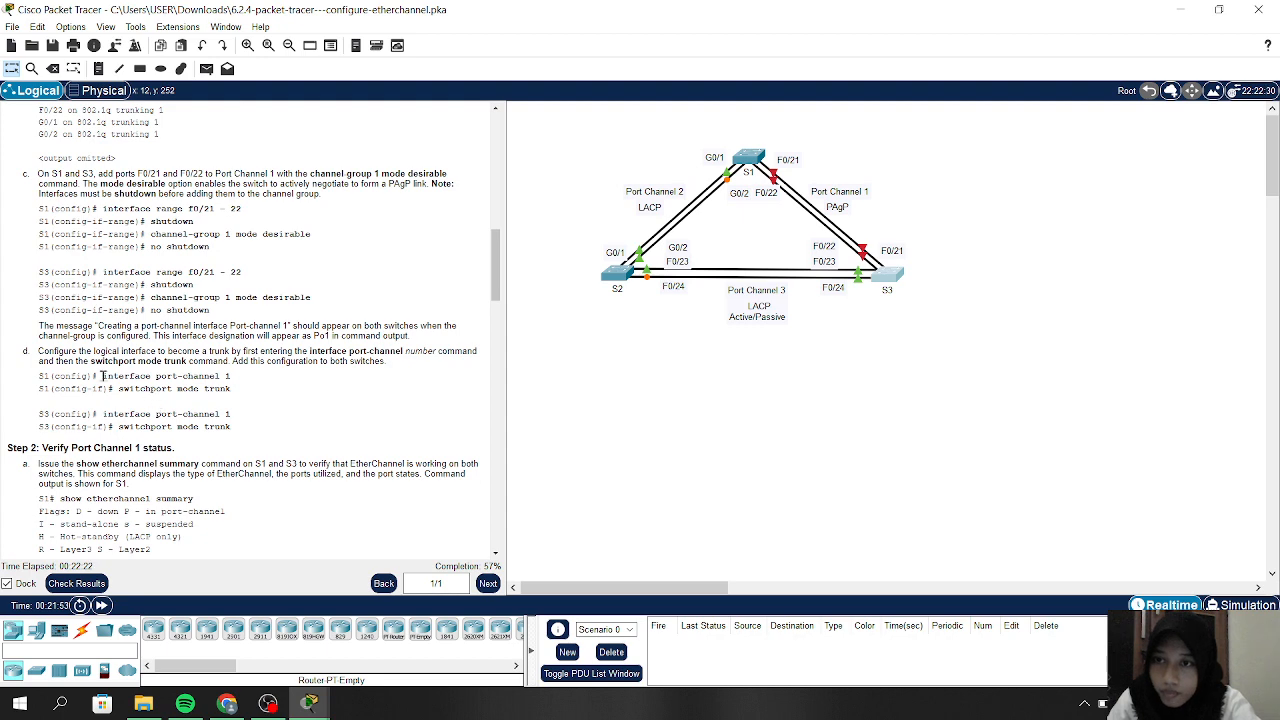
pyautogui.click(749, 156)
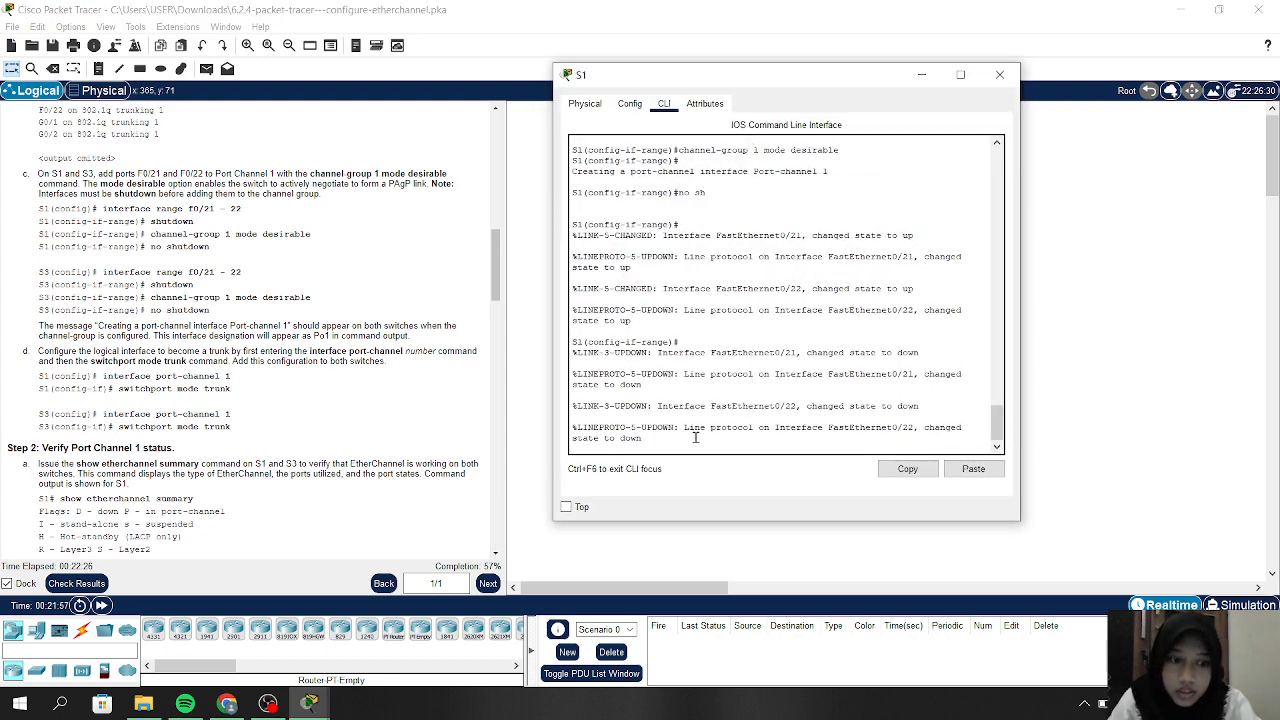
# On S1, exit the interface range and enter 'interface port-channel 1', correcting the misspelling
pyautogui.press('Return')
pyautogui.press('Return')
pyautogui.press('Return')
pyautogui.write('e)#e')
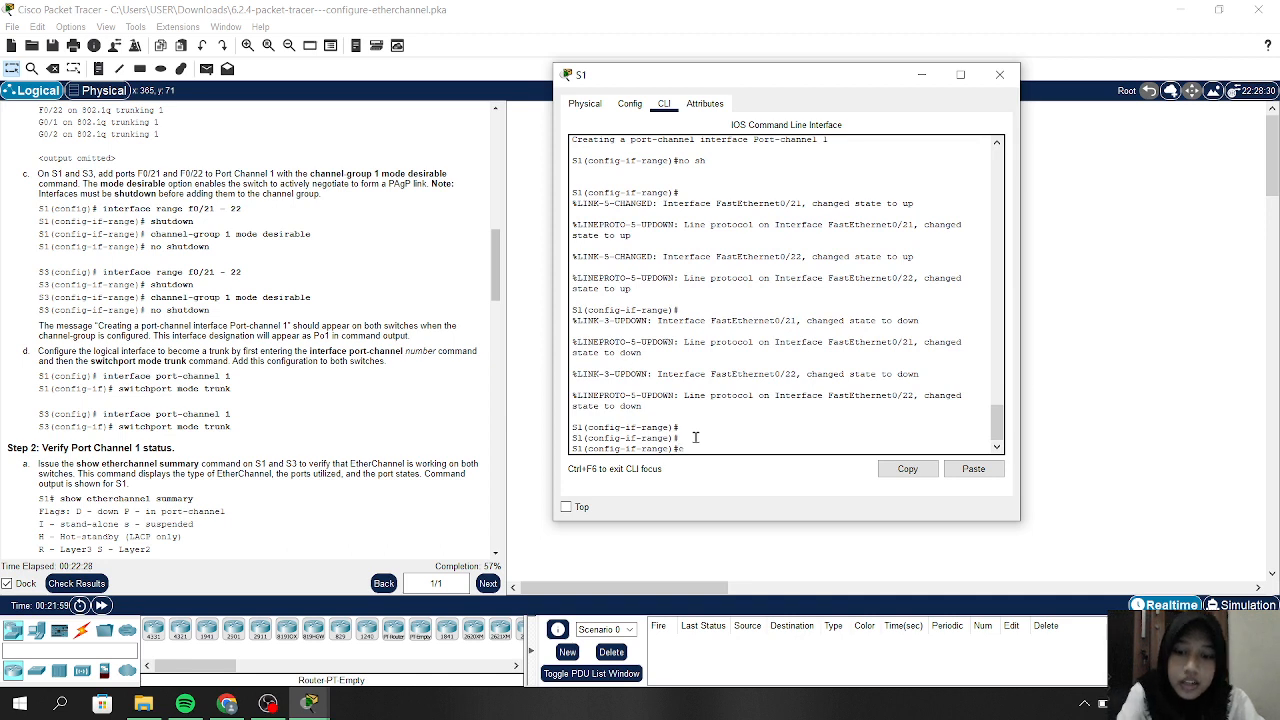
pyautogui.write('x')
pyautogui.press('Return')
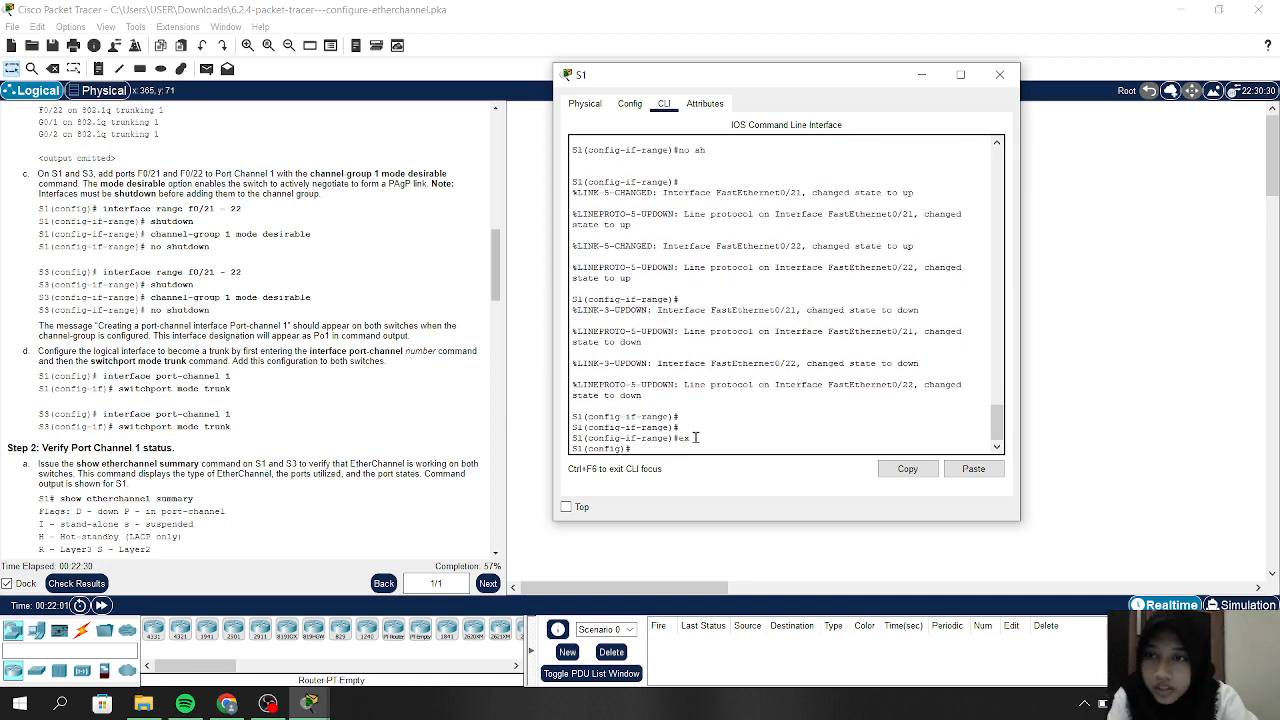
pyautogui.write('inter')
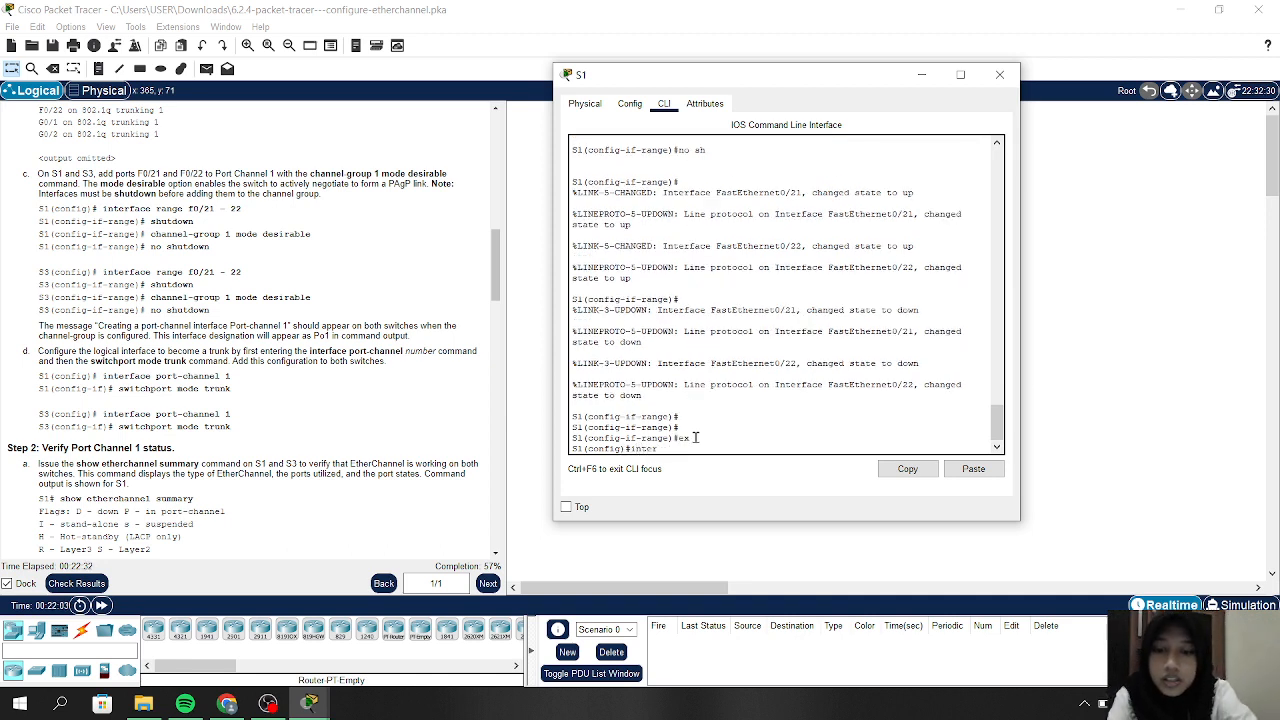
pyautogui.write('face po')
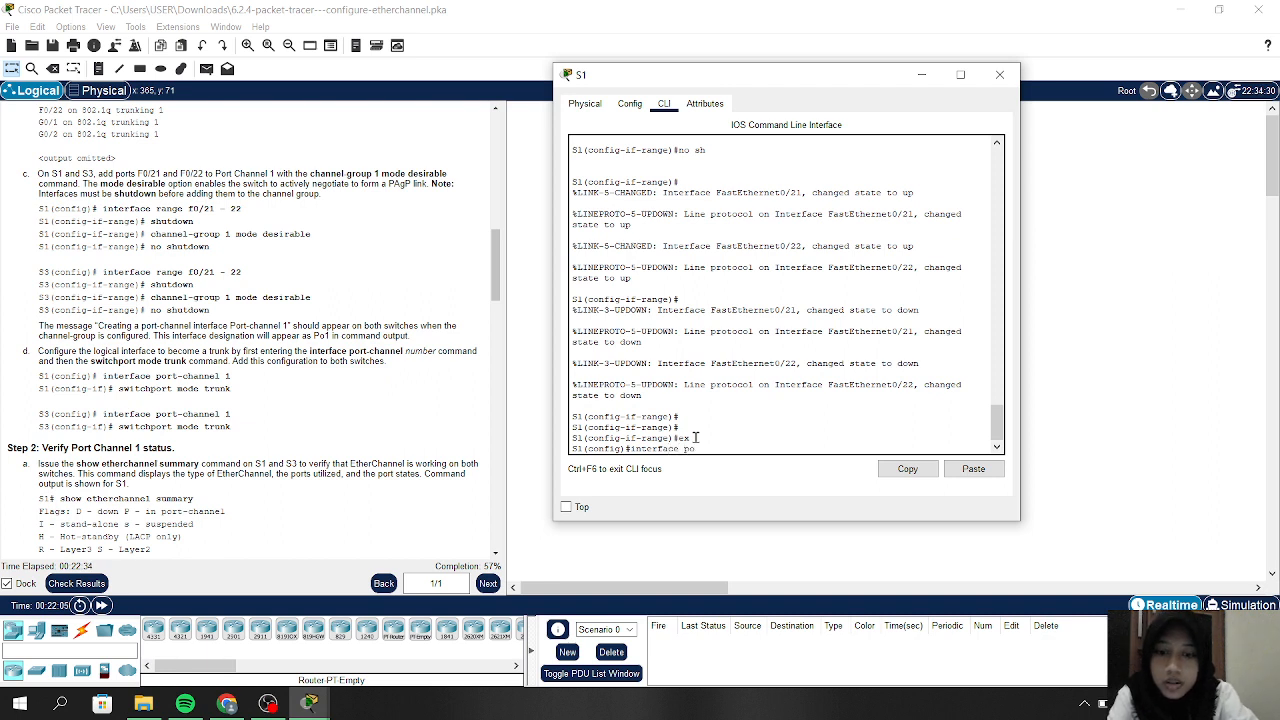
pyautogui.write('rt-cahn')
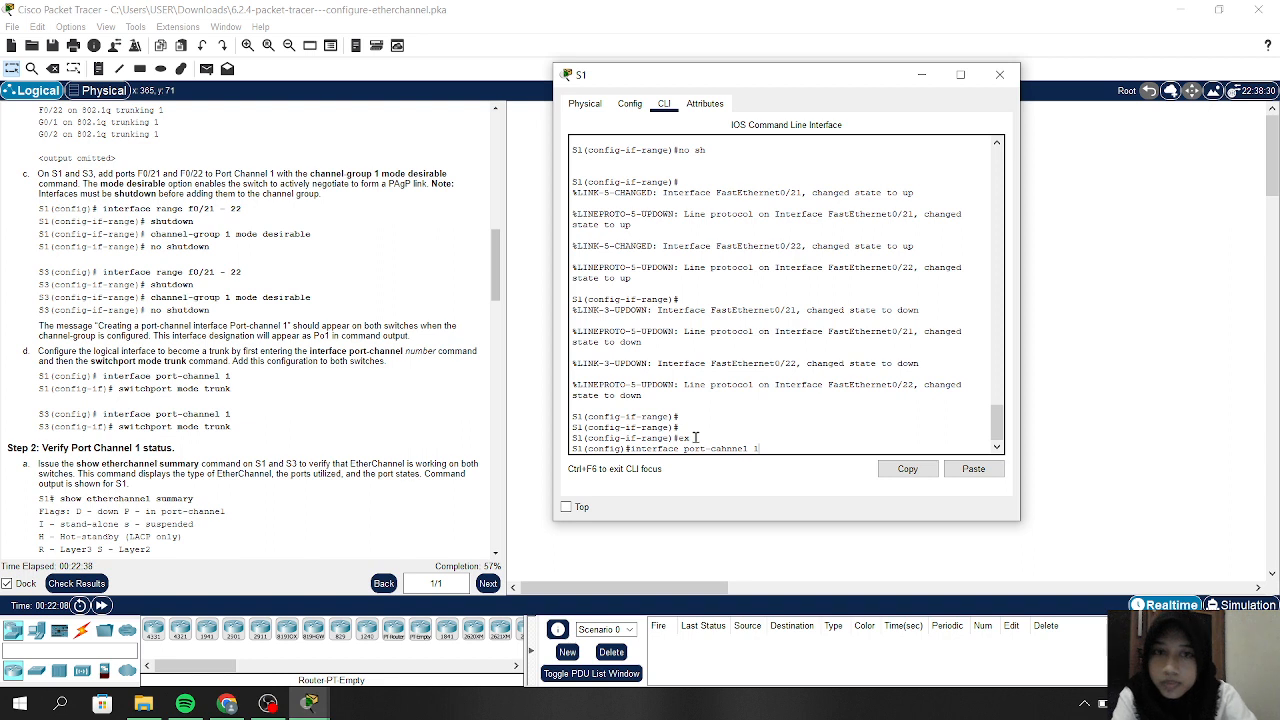
pyautogui.write('nel 1')
pyautogui.press('Return')
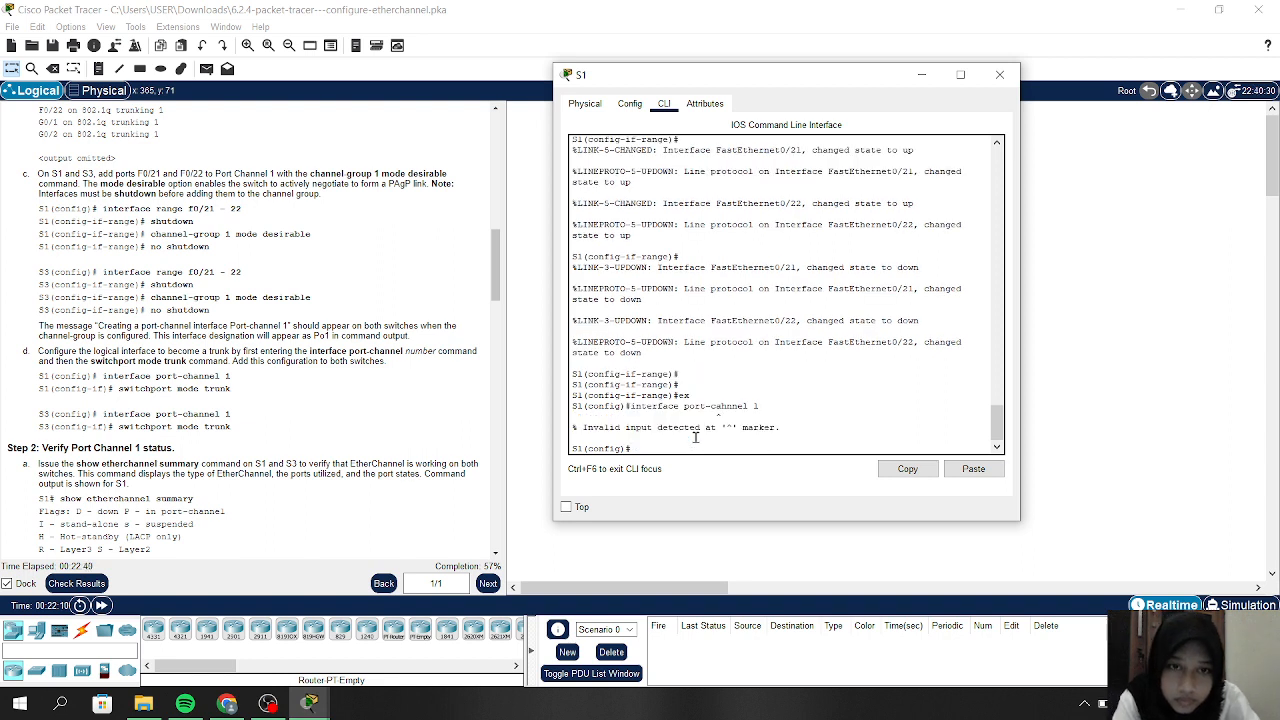
pyautogui.press('Up')
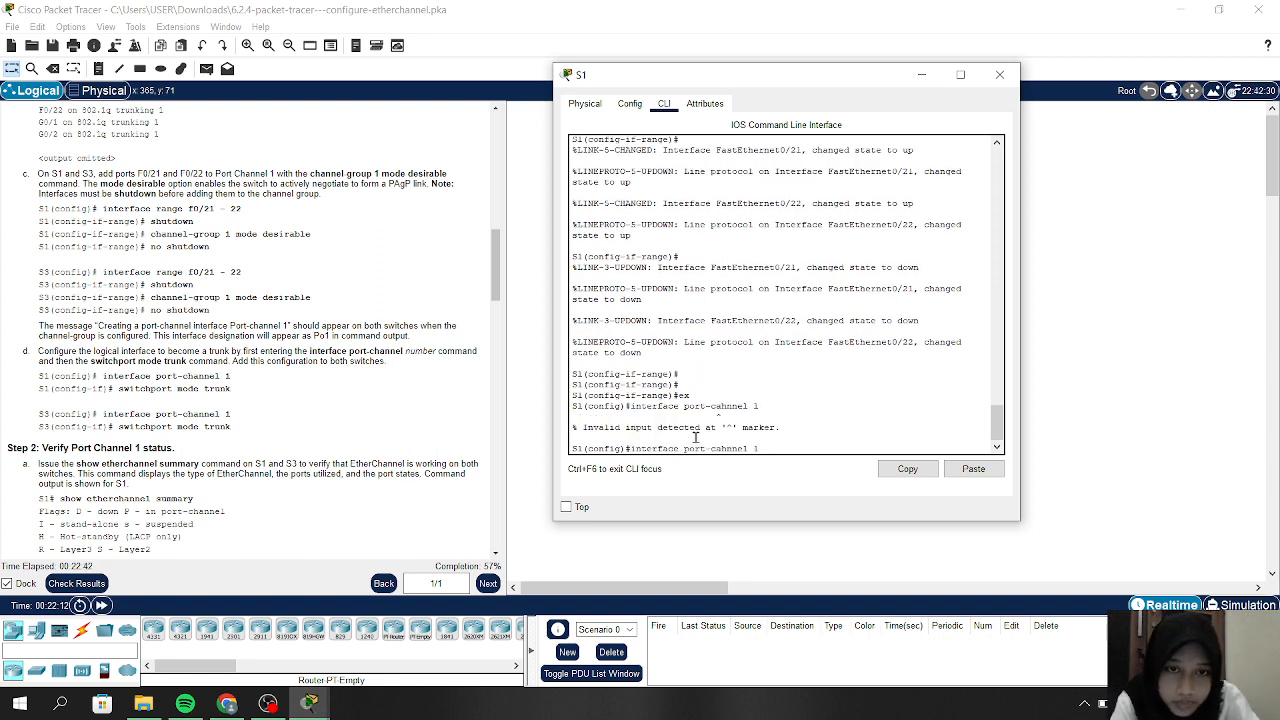
pyautogui.press('BackSpace')
pyautogui.press('Right')
pyautogui.write('a')
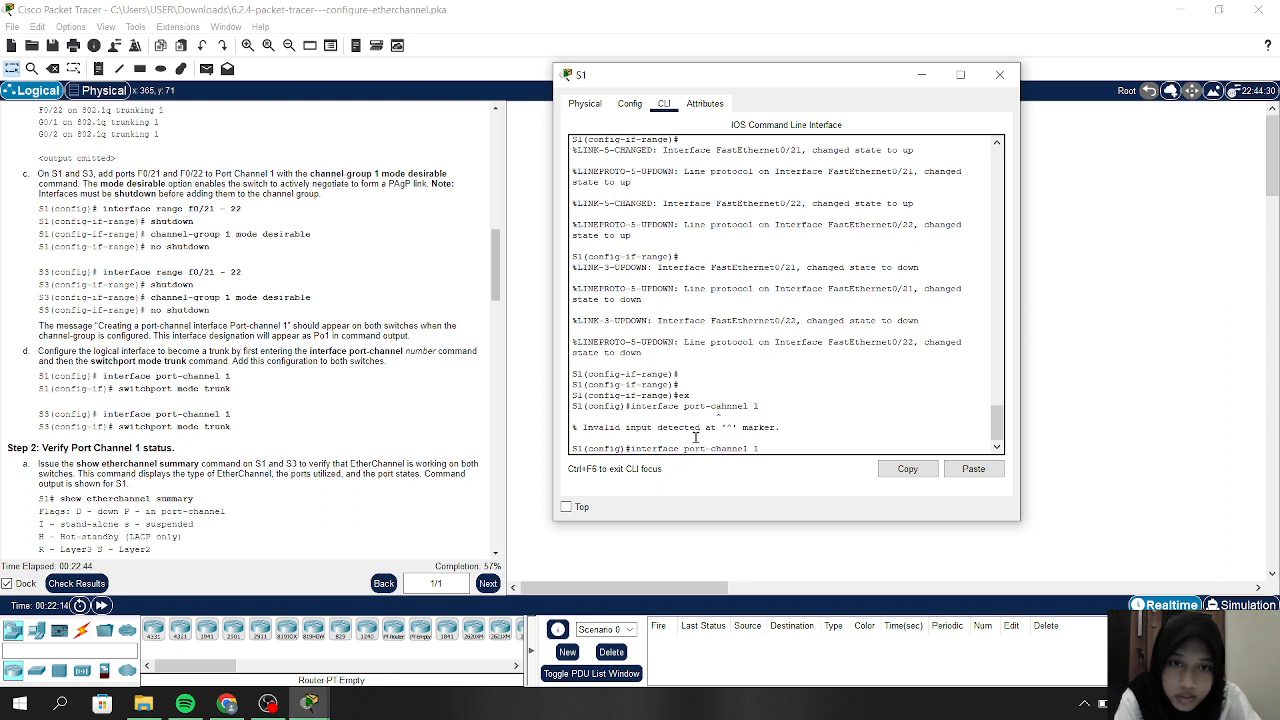
pyautogui.press('Return')
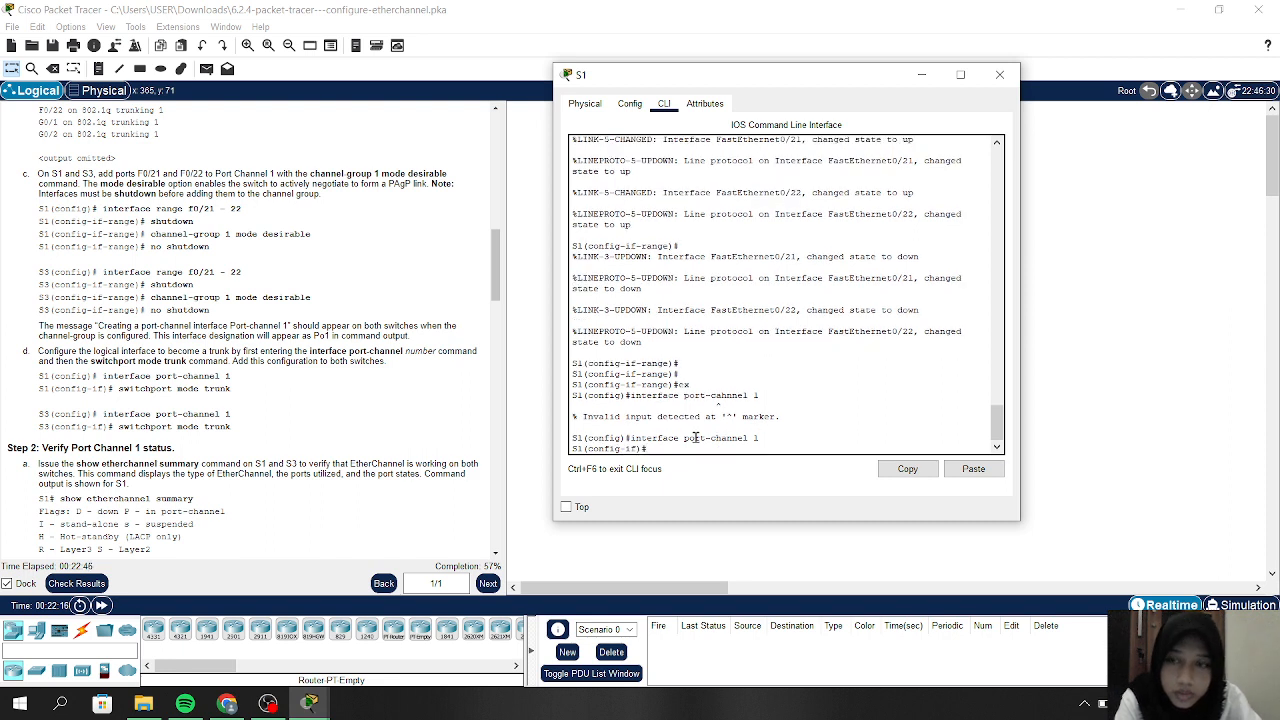
# Set S1's Port-channel 1 to 'switchport mode trunk' and close S1's window
pyautogui.write('swi')
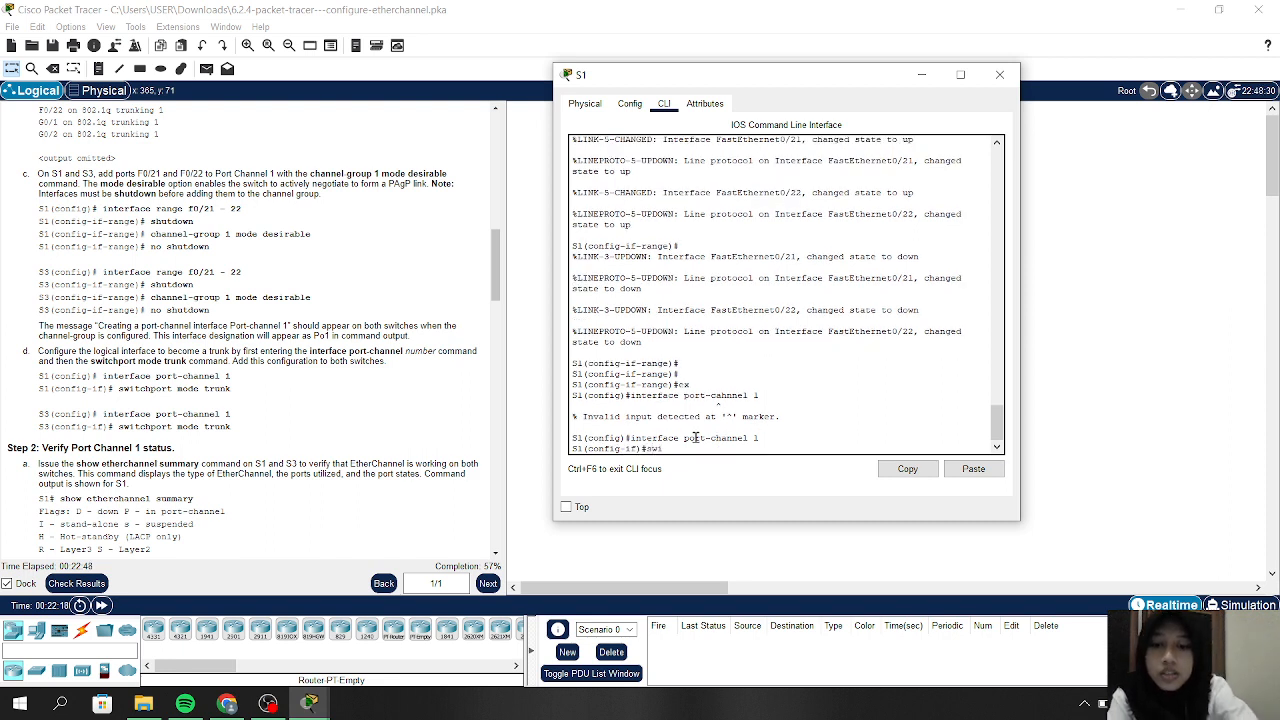
pyautogui.write('tchport')
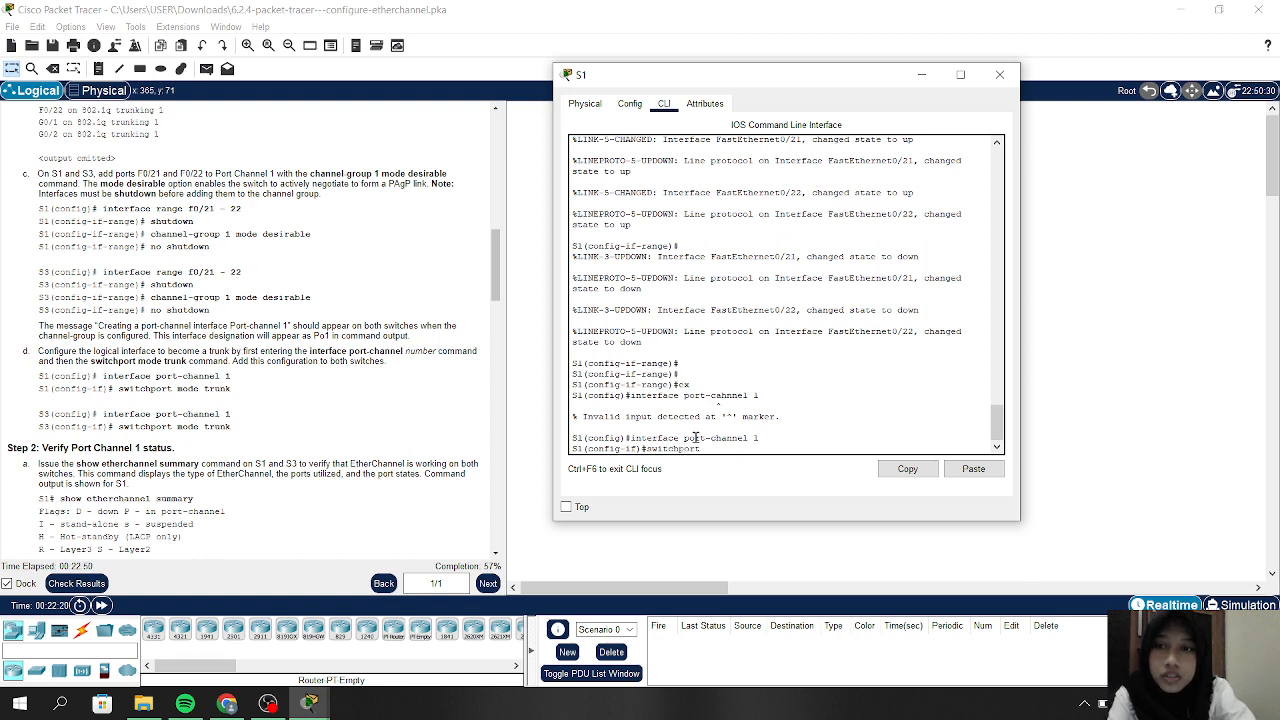
pyautogui.write(' mode trunk')
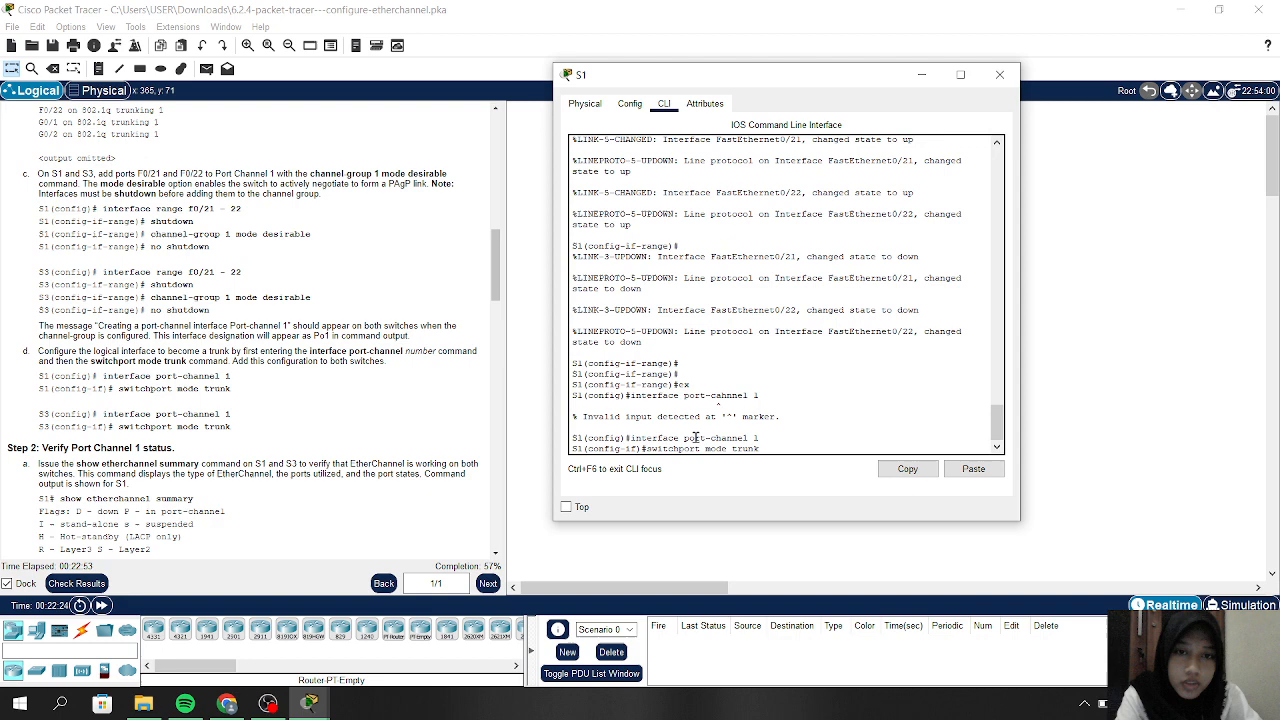
pyautogui.press('Return')
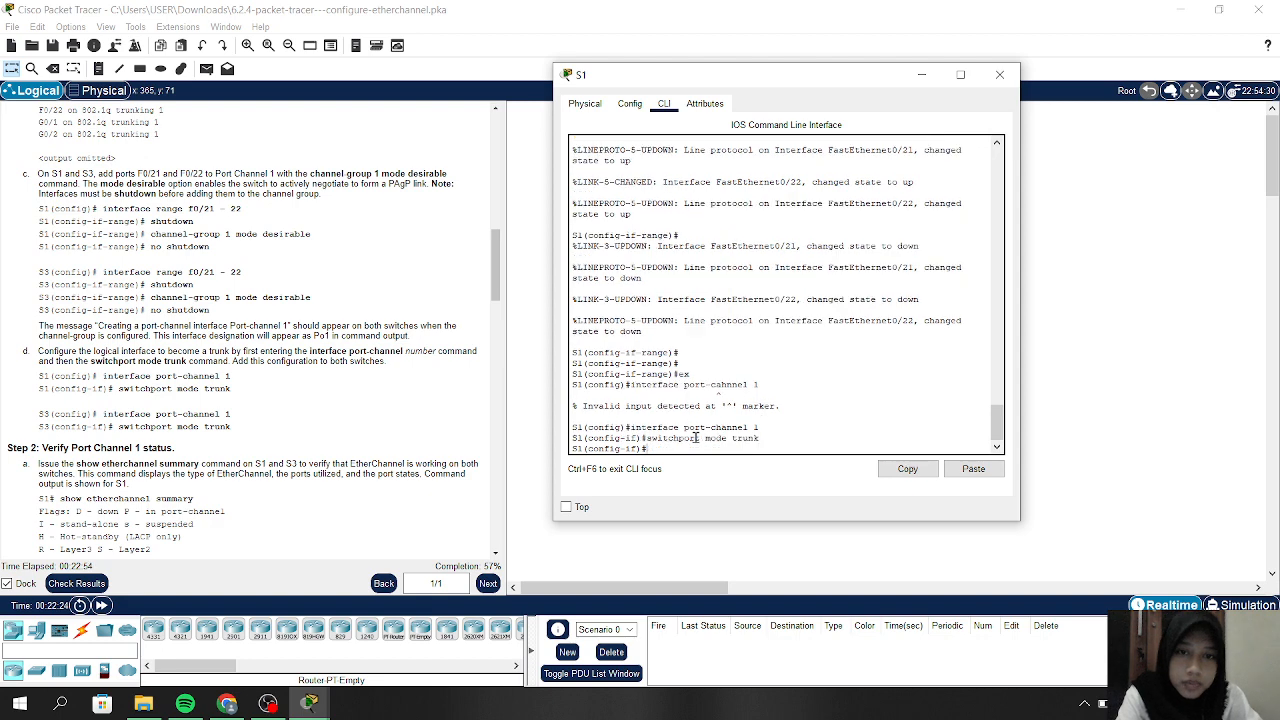
pyautogui.click(922, 74)
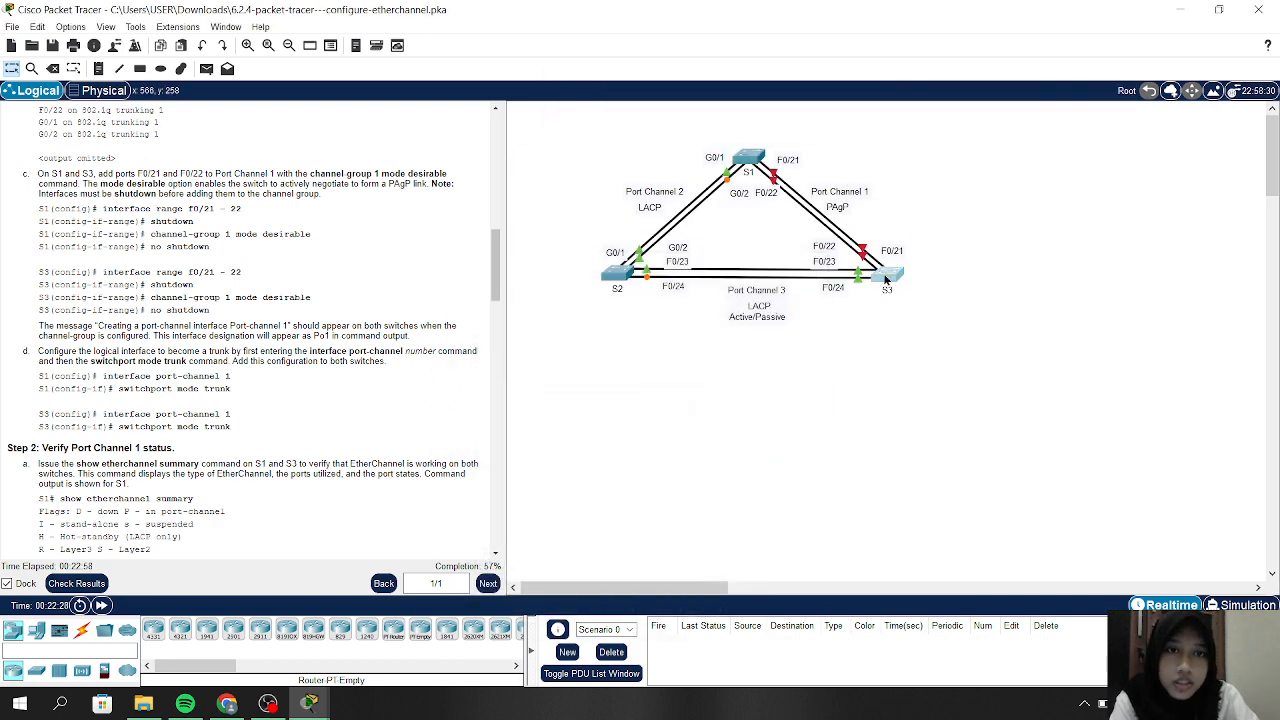
# On S3, exit the interface range and enter 'interface port-channel 1'
pyautogui.click(886, 273)
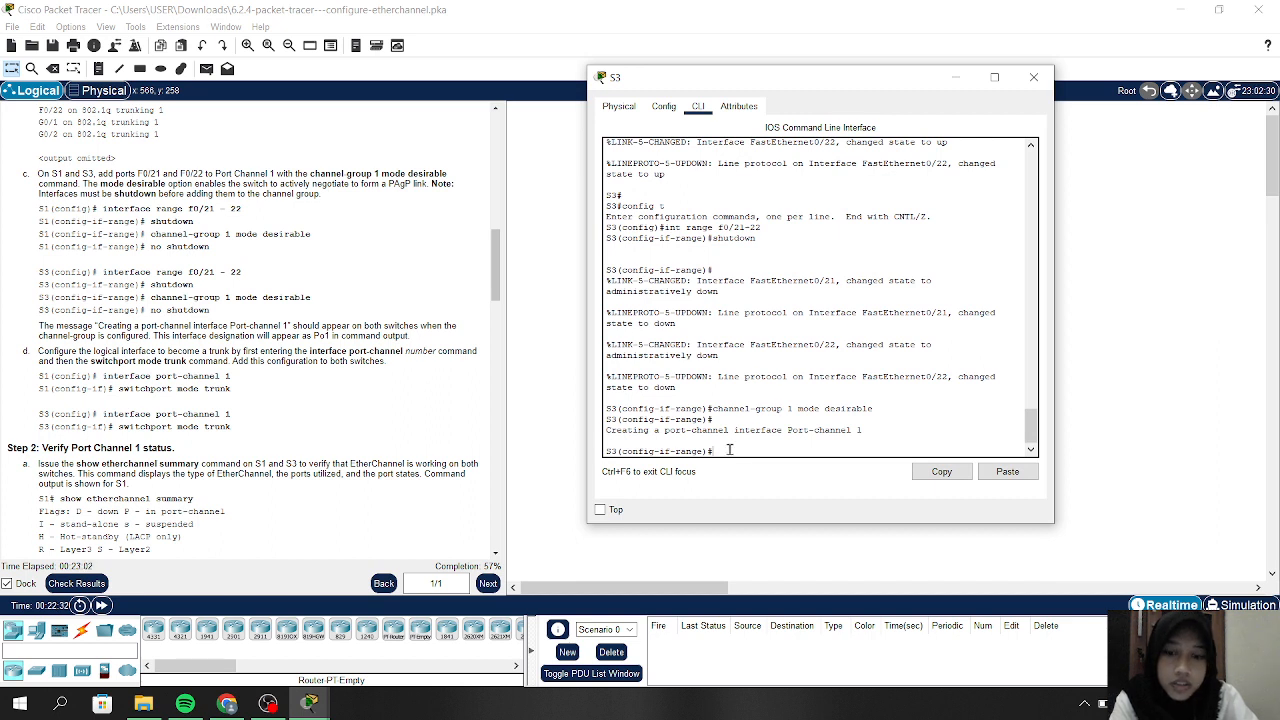
pyautogui.write('ex')
pyautogui.press('Return')
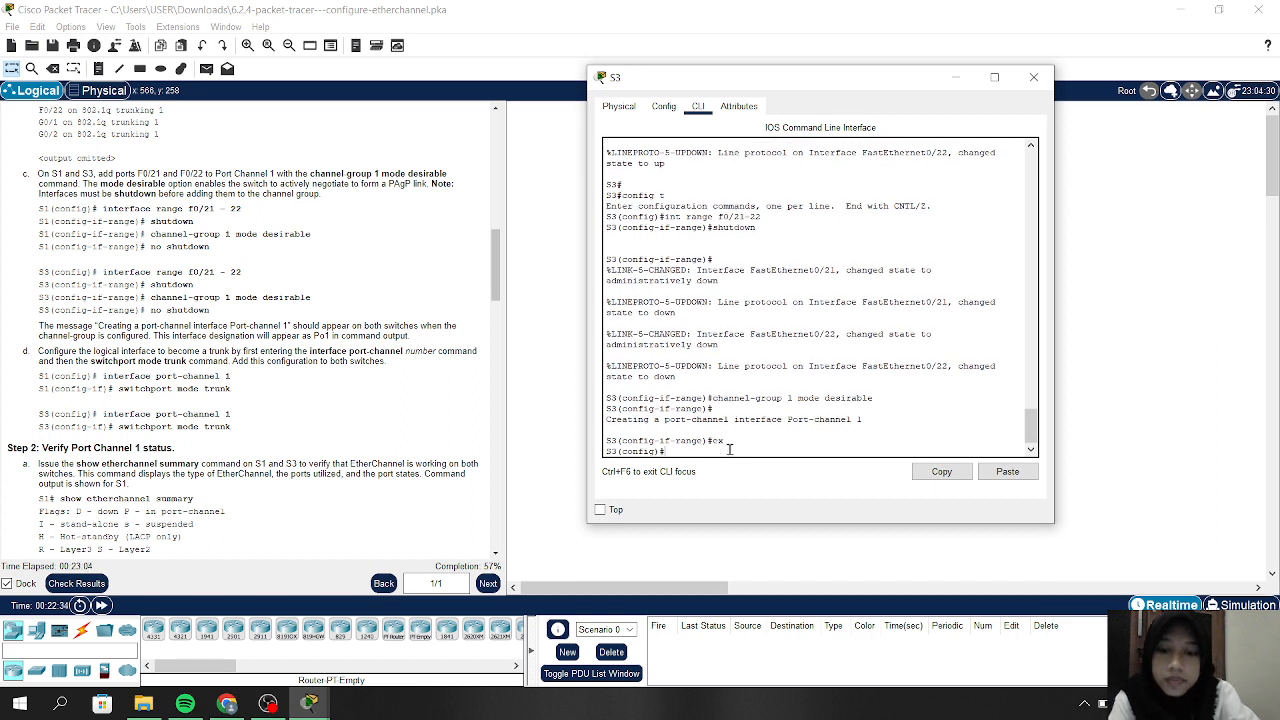
pyautogui.write('interface')
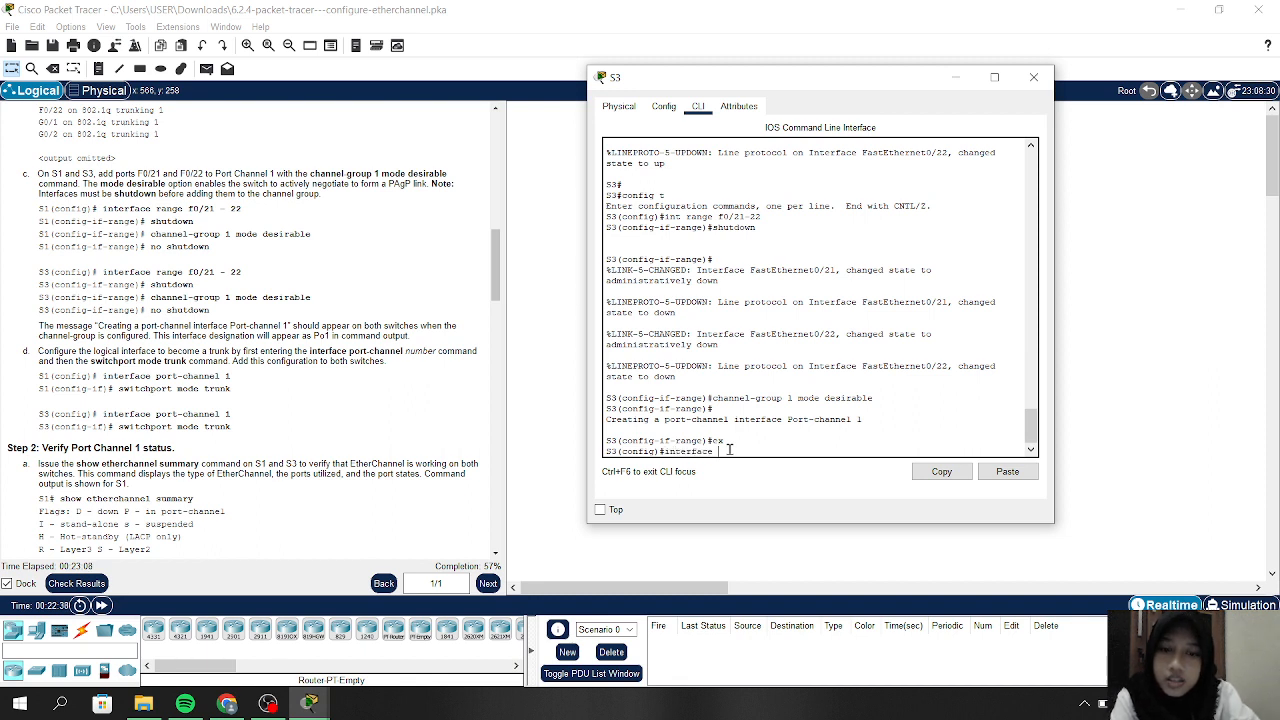
pyautogui.write(' port')
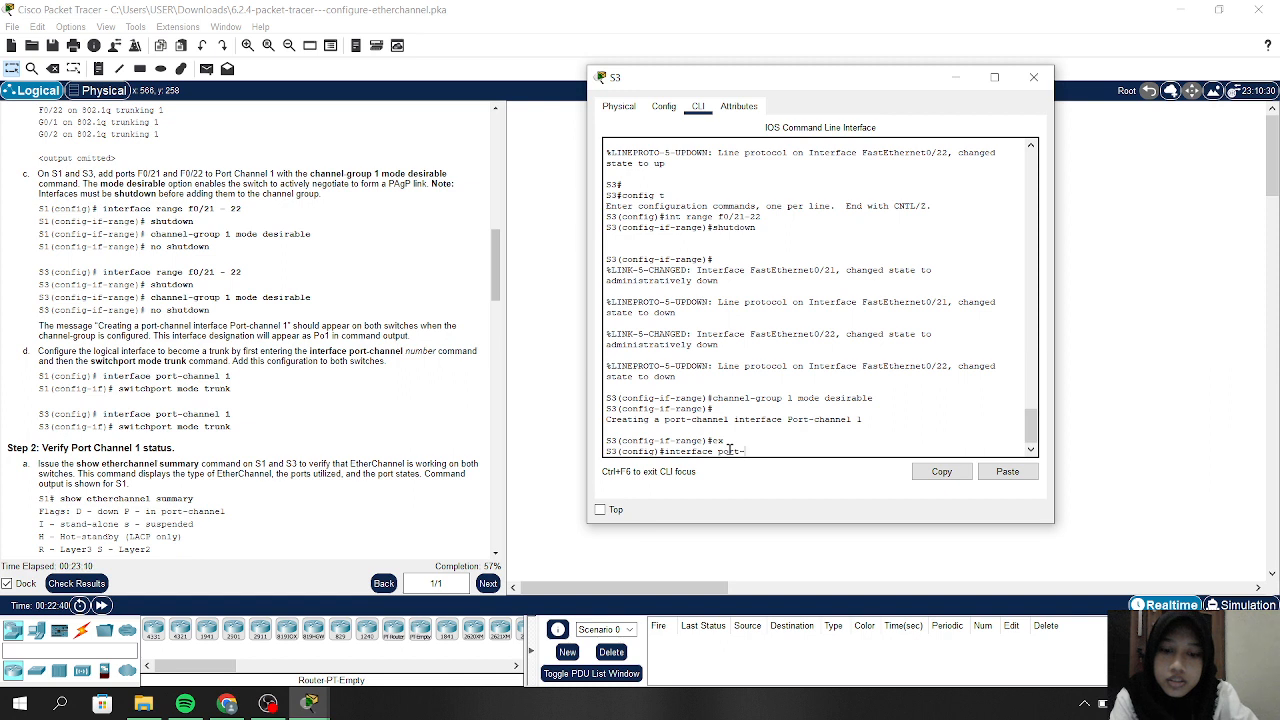
pyautogui.write('-channel 1')
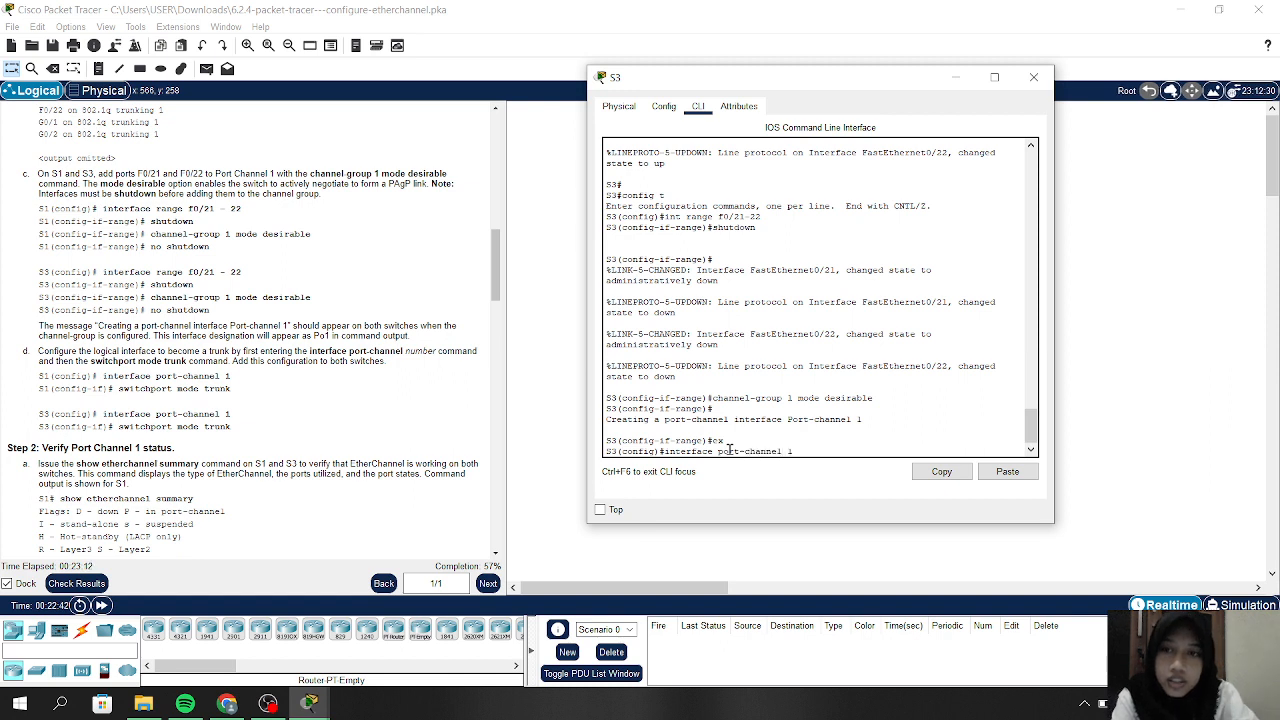
pyautogui.press('Return')
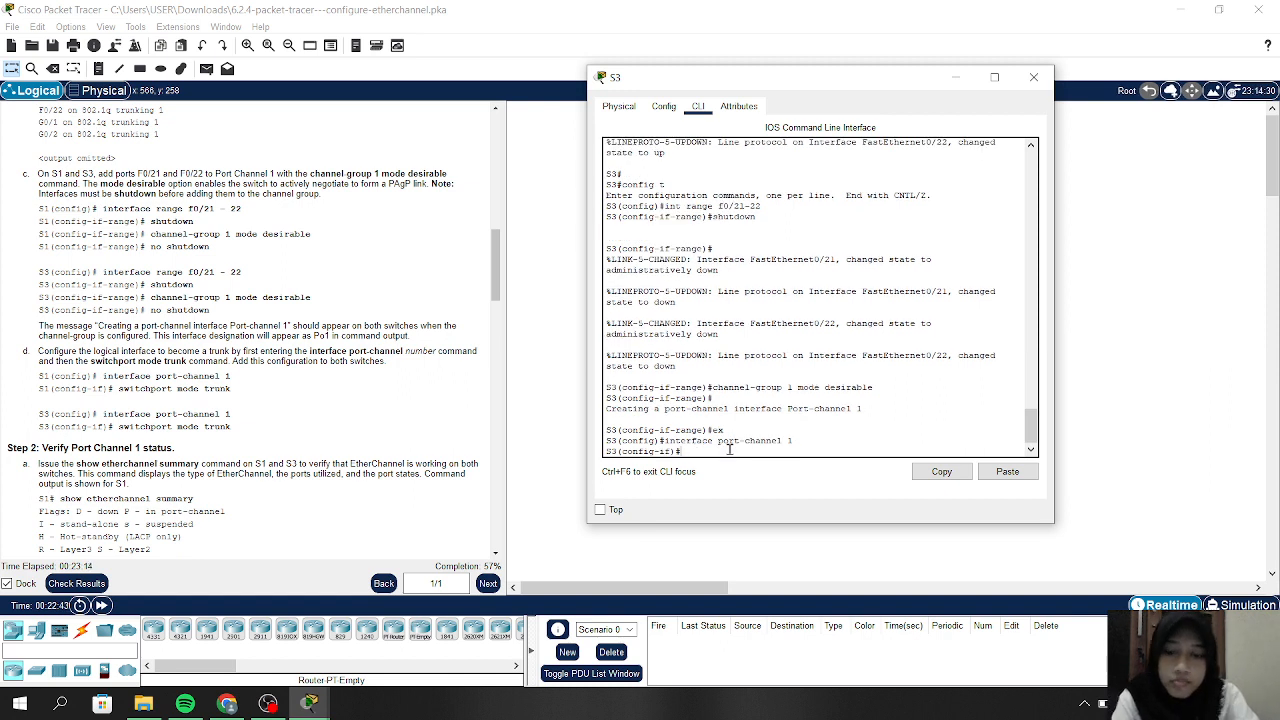
# Set S3's Port-channel 1 to 'switchport mode trunk', correcting the 'trnk' typo
pyautogui.write('switch')
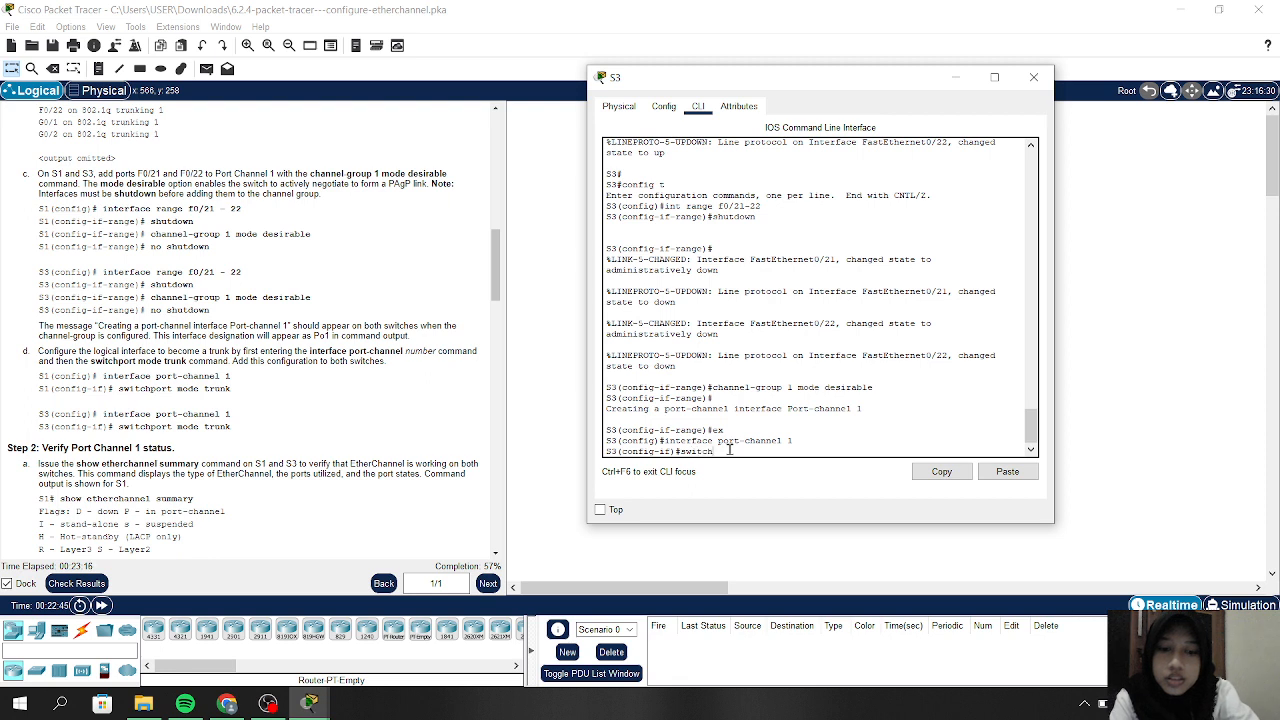
pyautogui.write('port mode t')
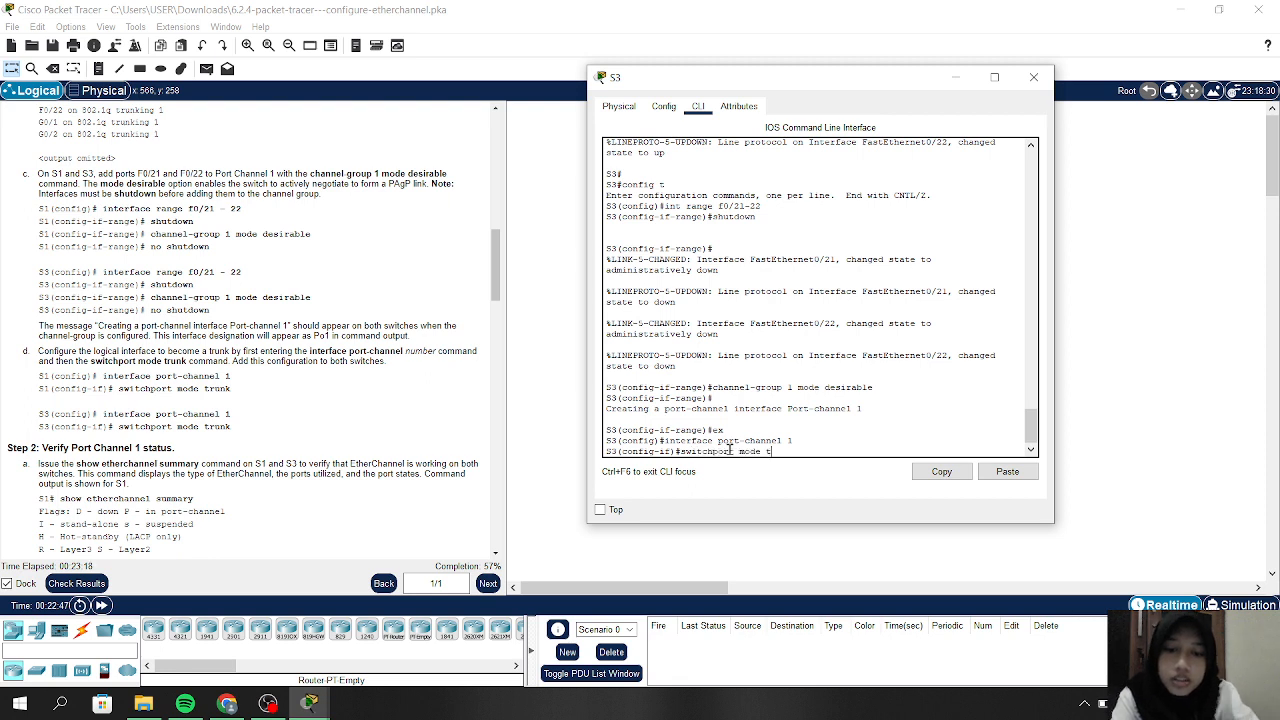
pyautogui.write('rnk')
pyautogui.press('Return')
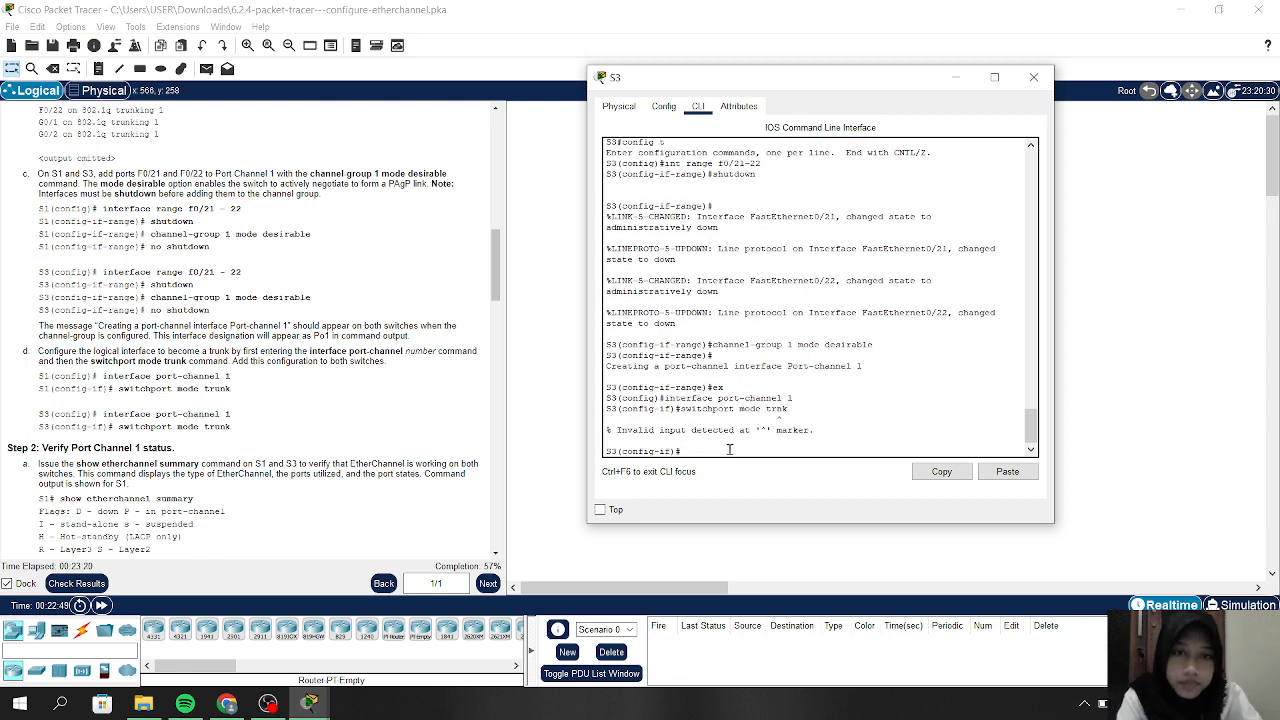
pyautogui.press('Up')
pyautogui.press('Left')
pyautogui.press('Left')
pyautogui.press('Left')
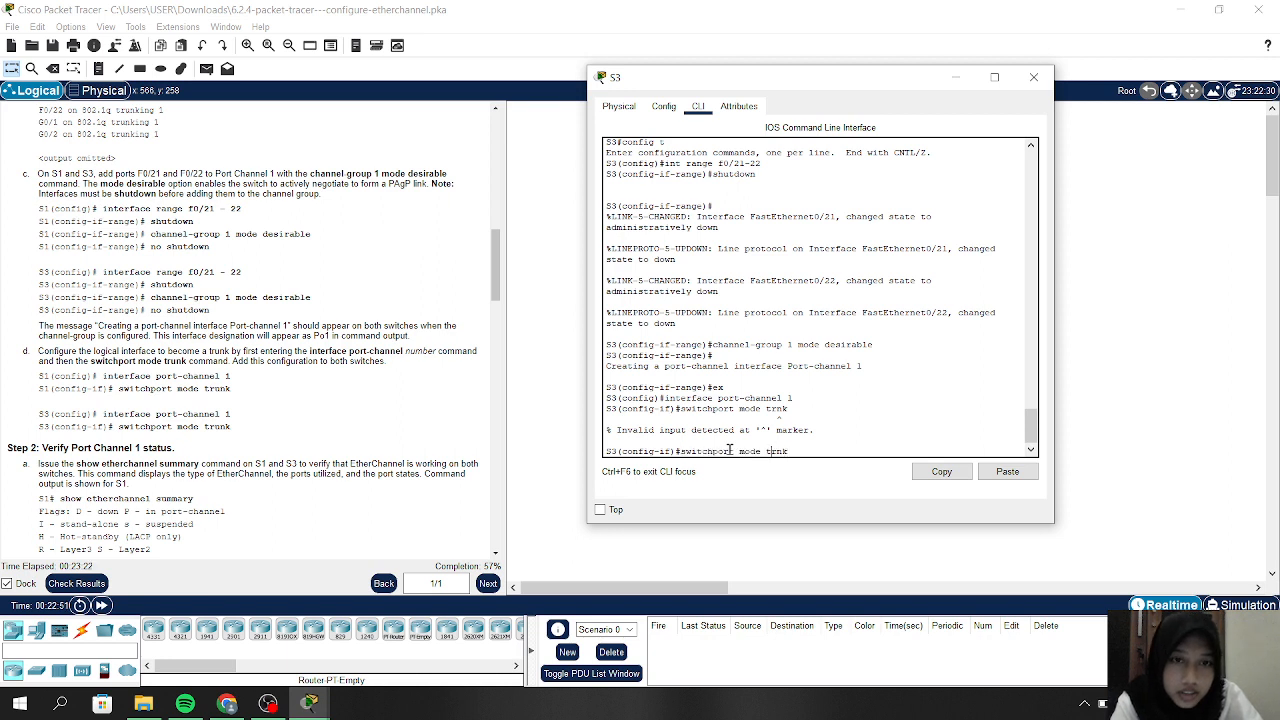
pyautogui.write('u')
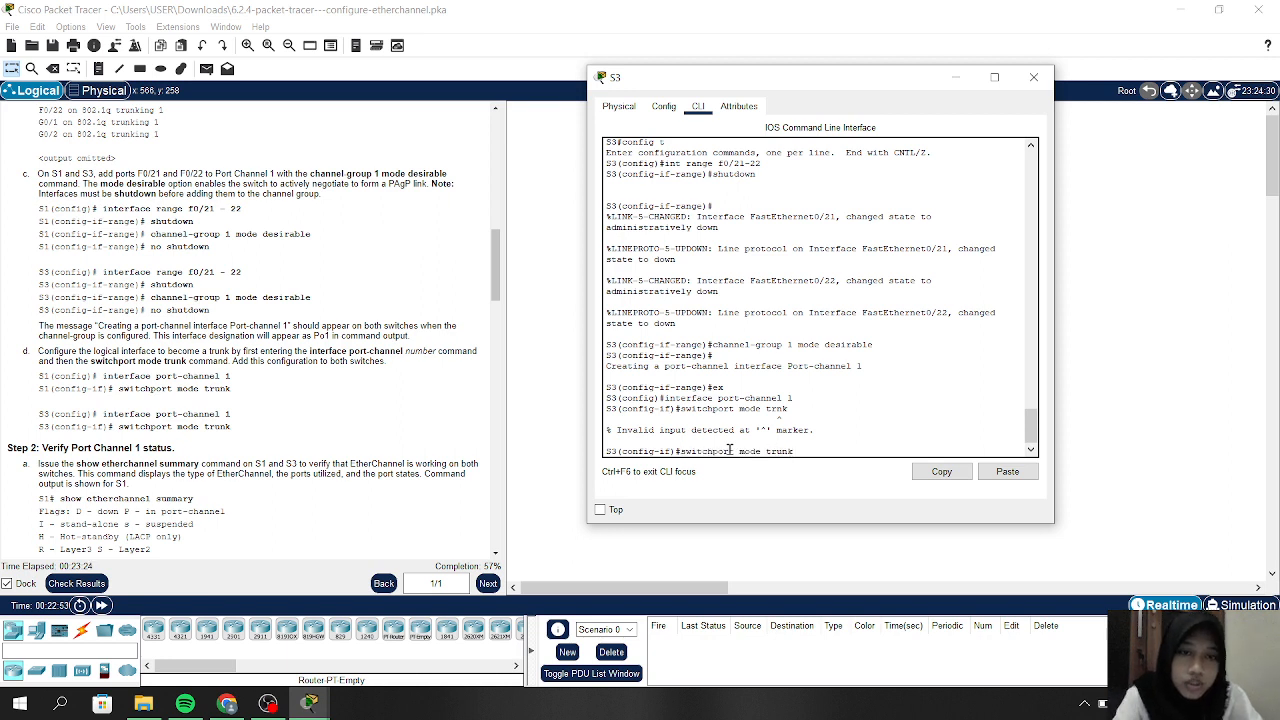
pyautogui.press('Return')
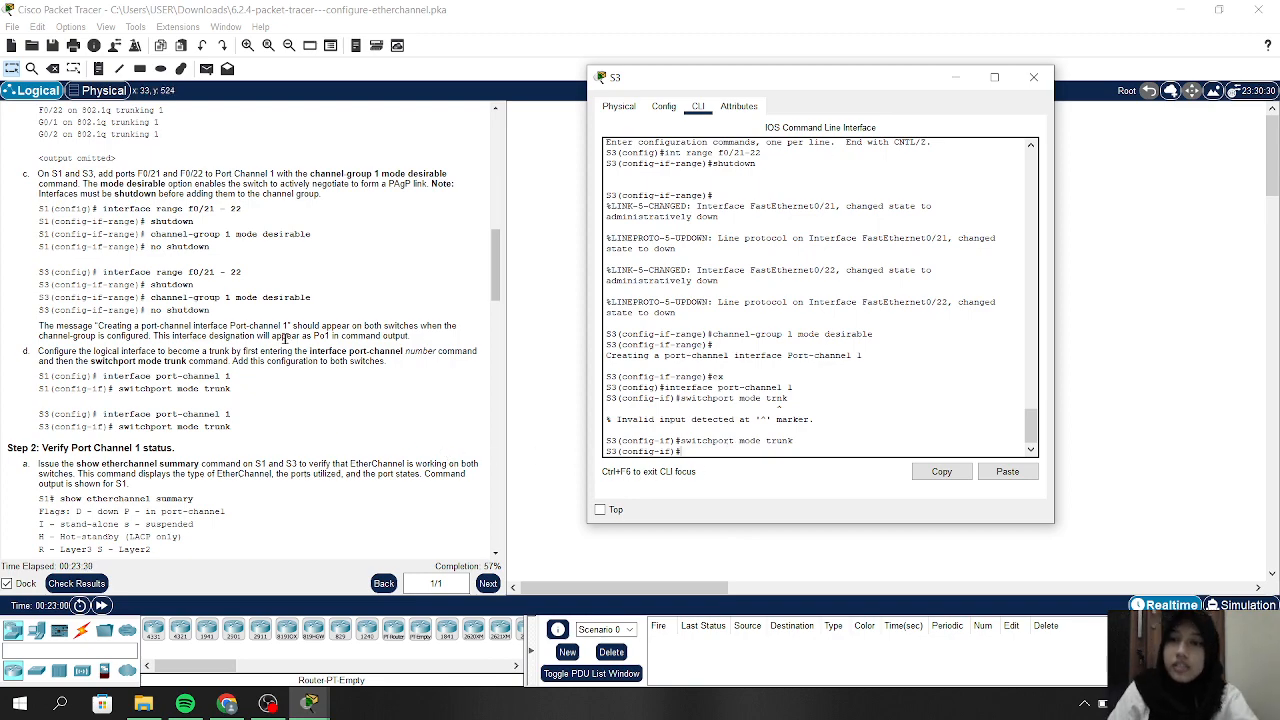
# Show Step 2: Verify Port Channel 1 status beside the topology, closing S3's console
pyautogui.scroll(3, 285, 340)
pyautogui.scroll(-2, 285, 340)
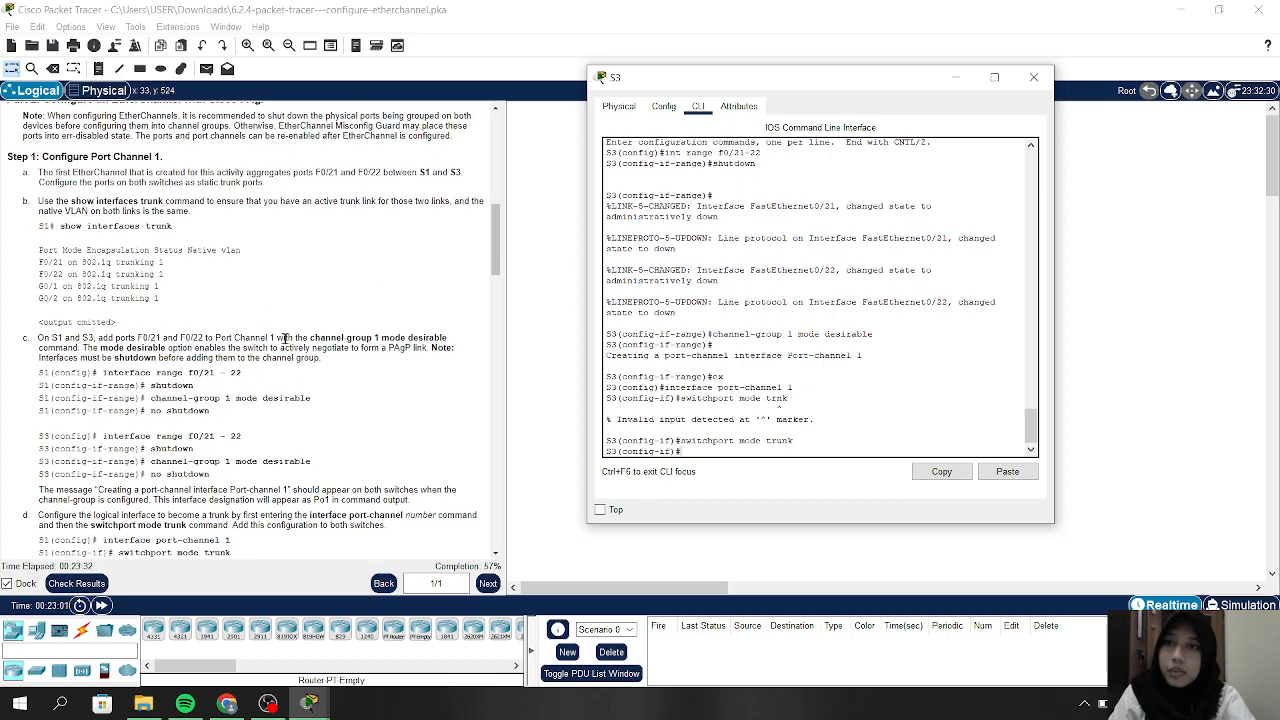
pyautogui.scroll(-3, 285, 339)
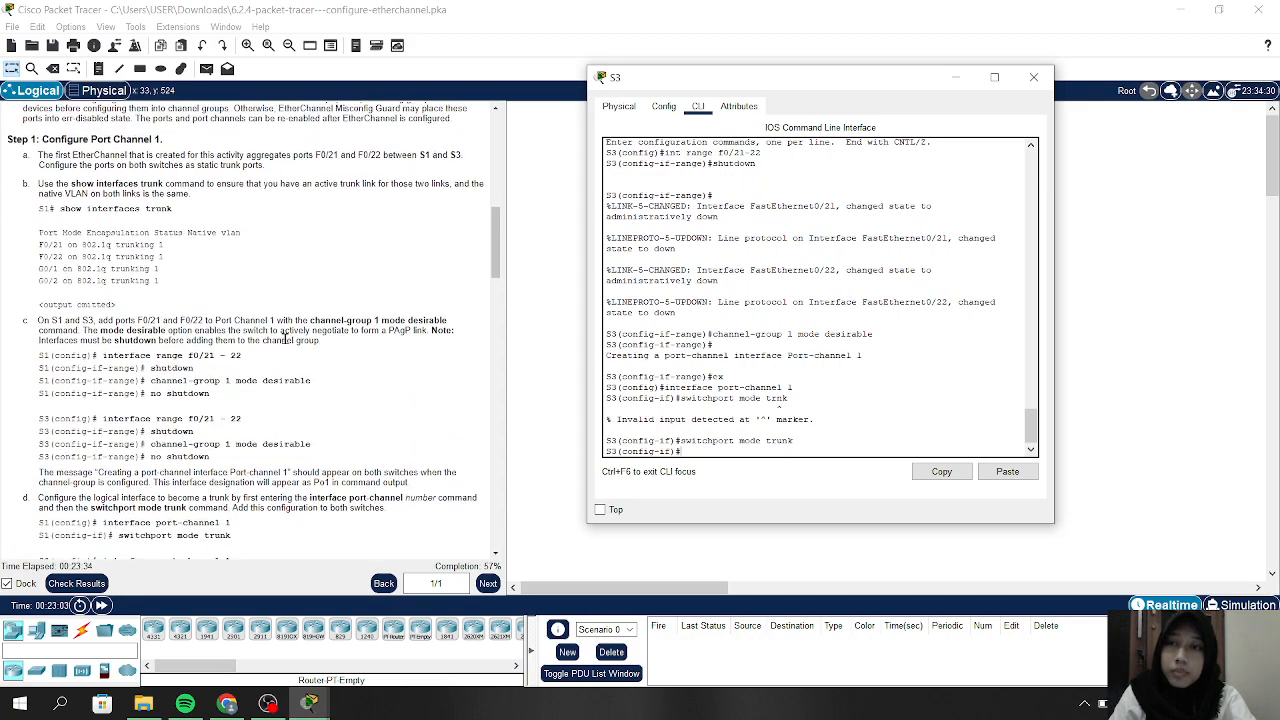
pyautogui.scroll(-6, 285, 339)
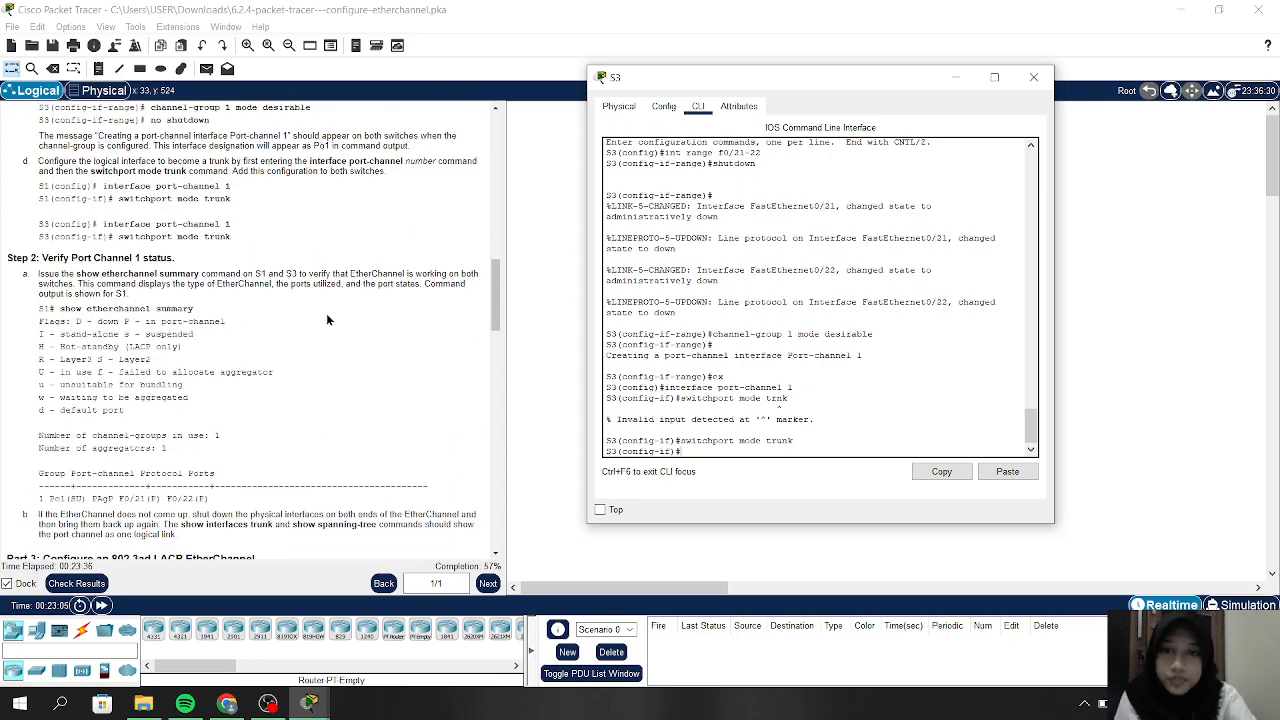
pyautogui.scroll(1, 326, 319)
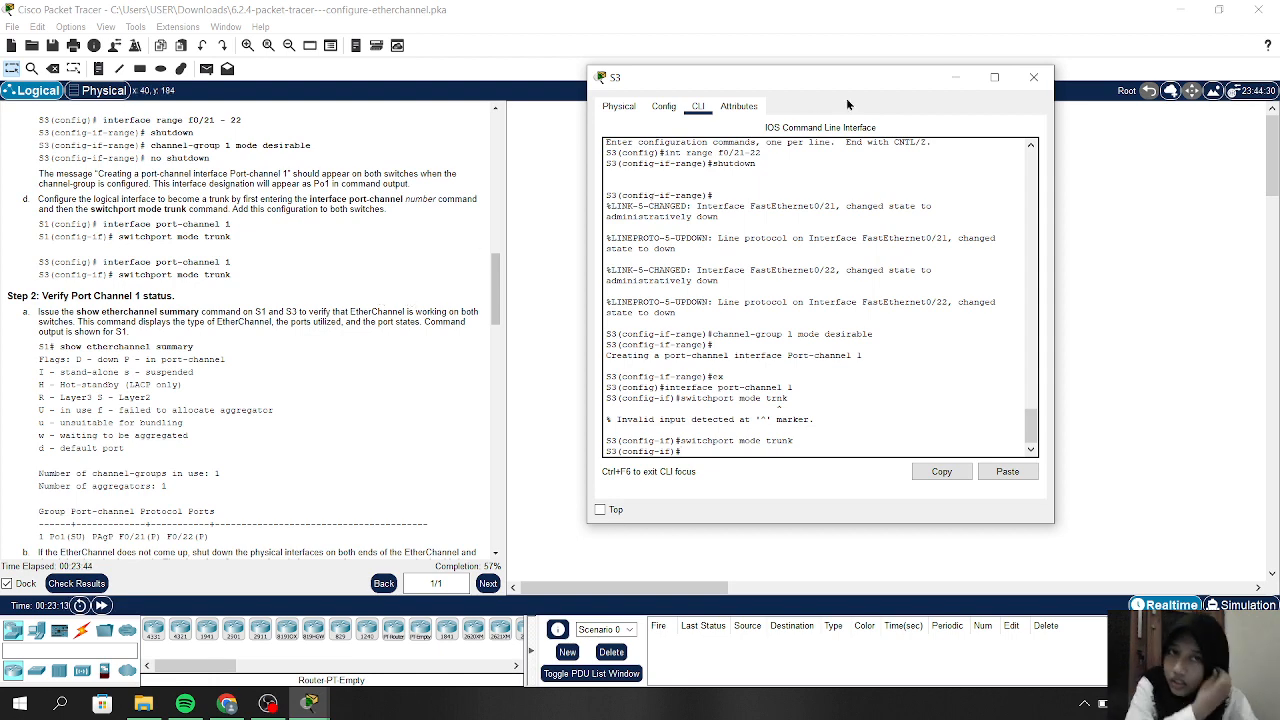
pyautogui.click(955, 77)
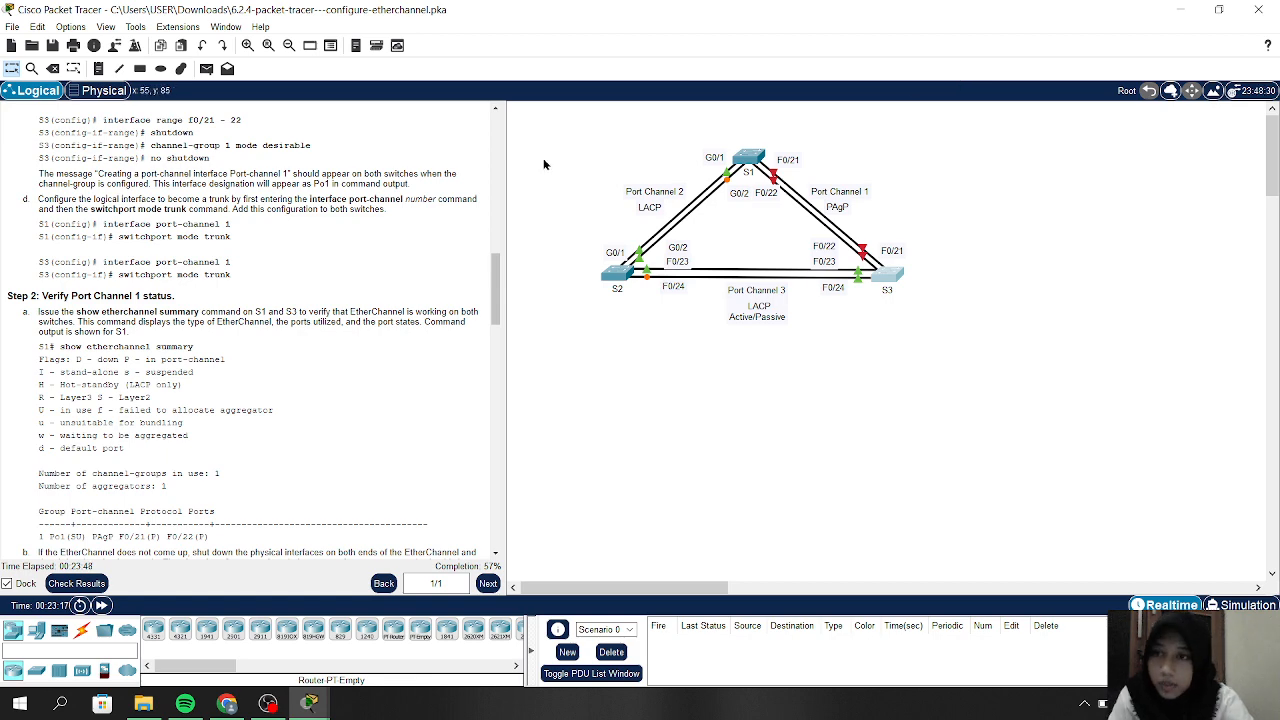
pyautogui.scroll(-1, 145, 344)
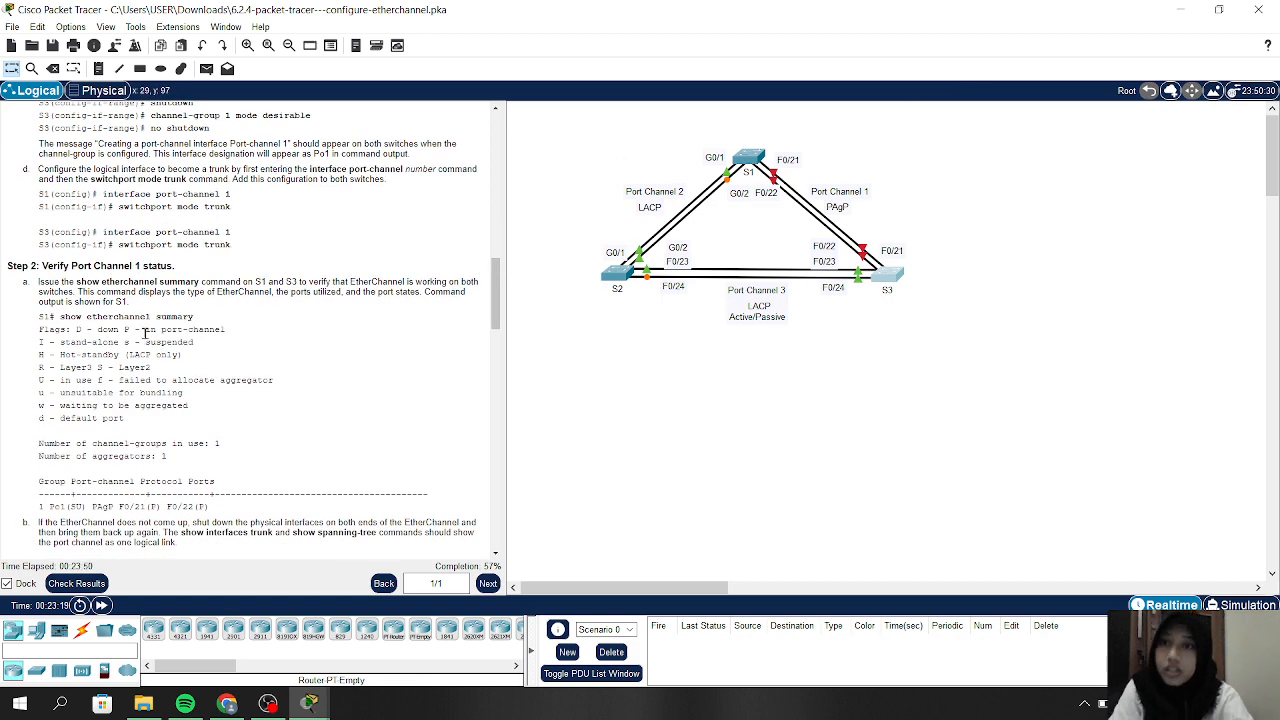
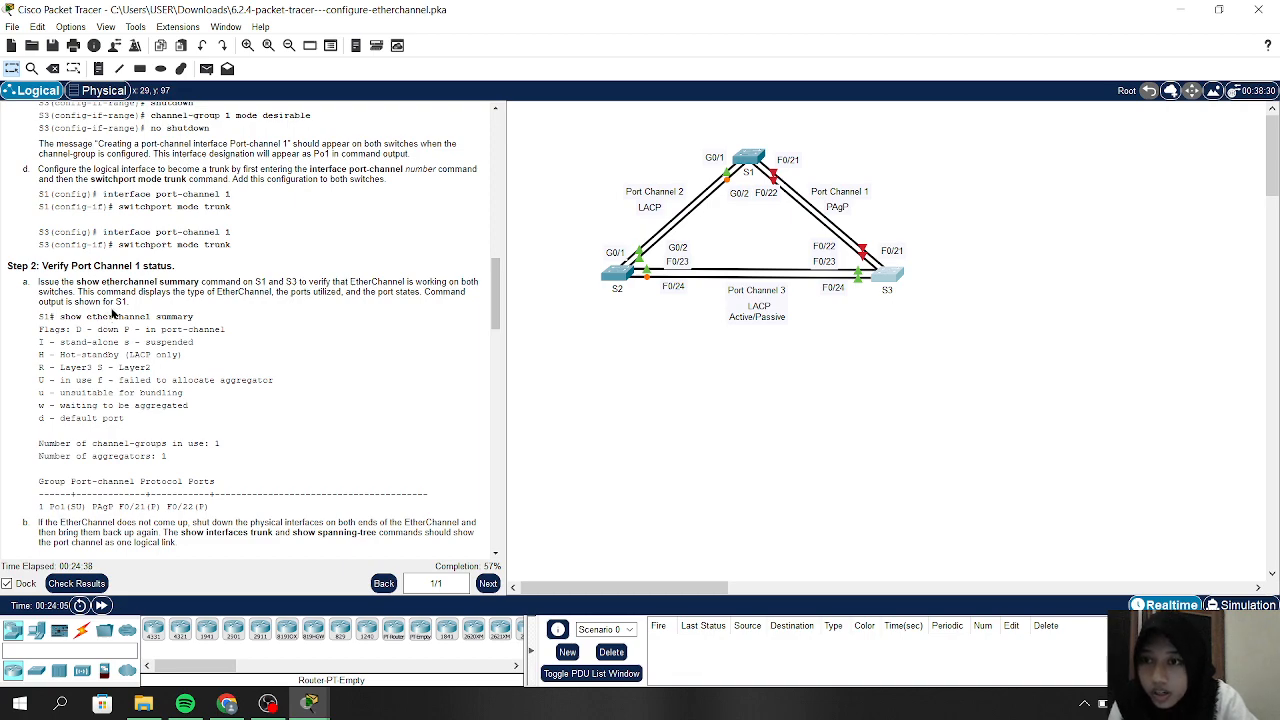
# Scroll the instructions down to Part 3: Configure an 802.3ad LACP EtherChannel
pyautogui.scroll(-3, 150, 424)
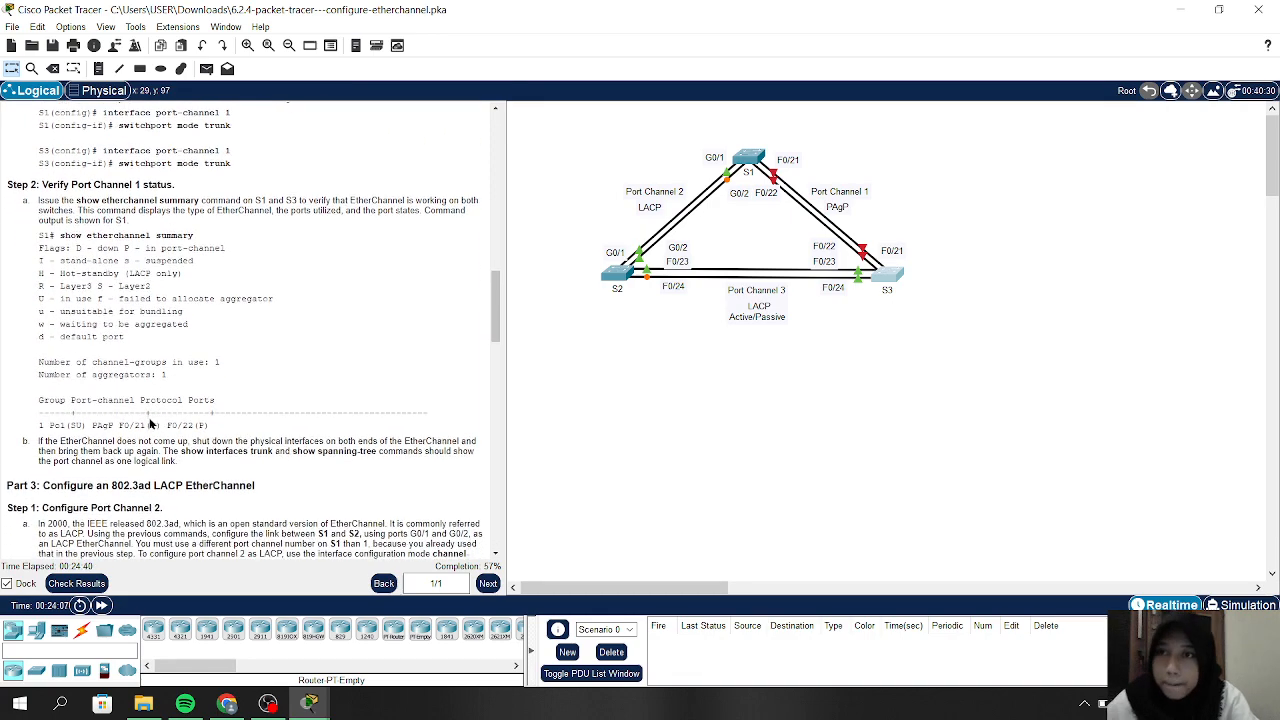
# Return S1 to privileged exec and run 'show etherchannel summary', showing Po1 PAgP with Fa0/21–22 down
pyautogui.click(752, 155)
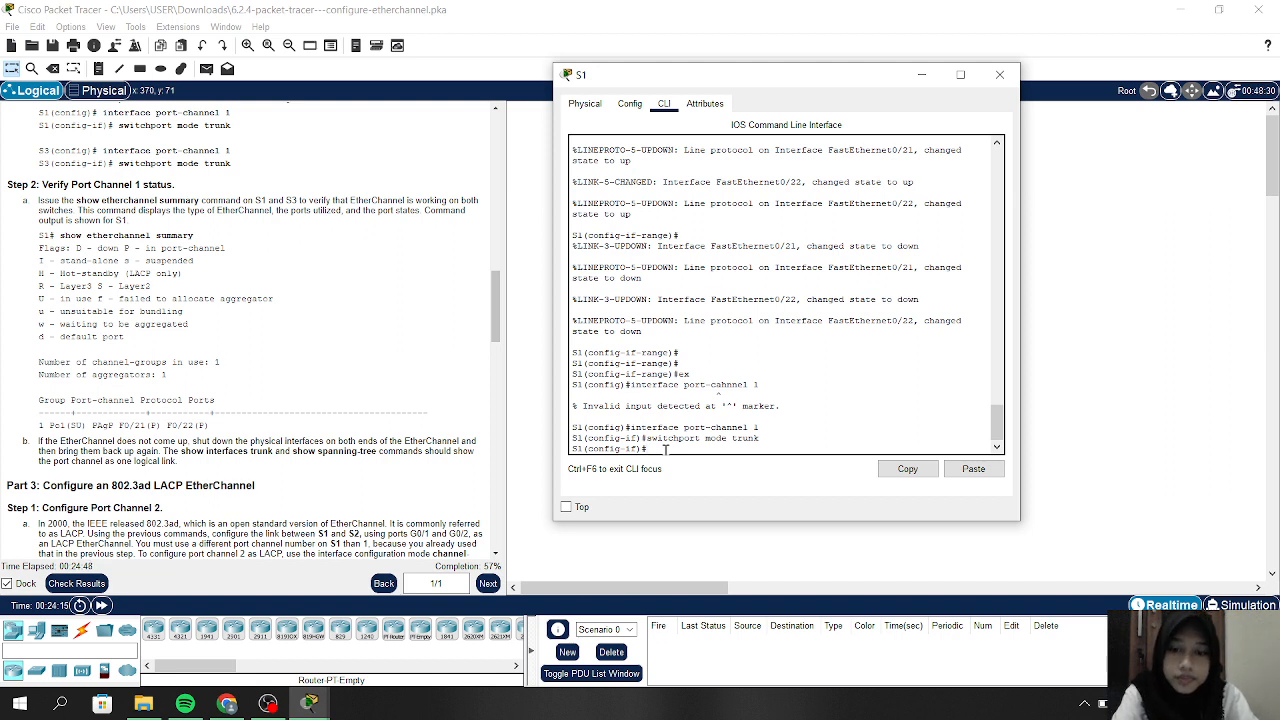
pyautogui.press('Return')
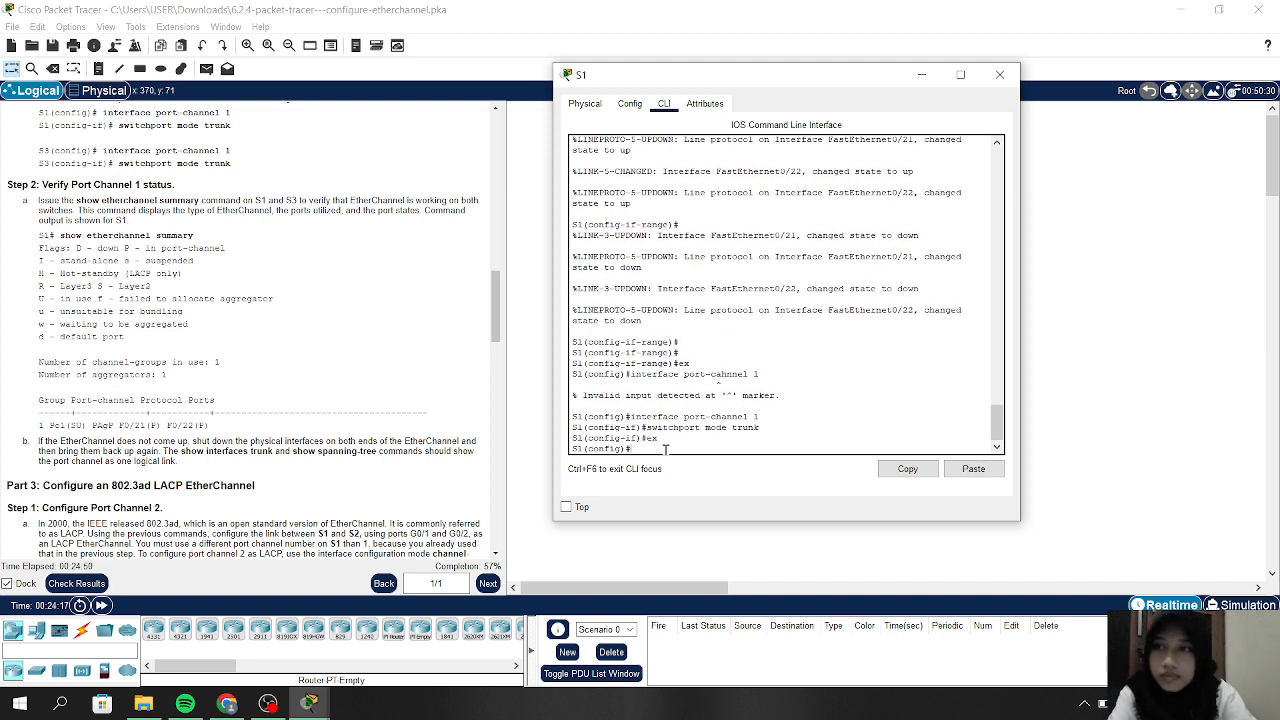
pyautogui.write('ex')
pyautogui.press('Return')
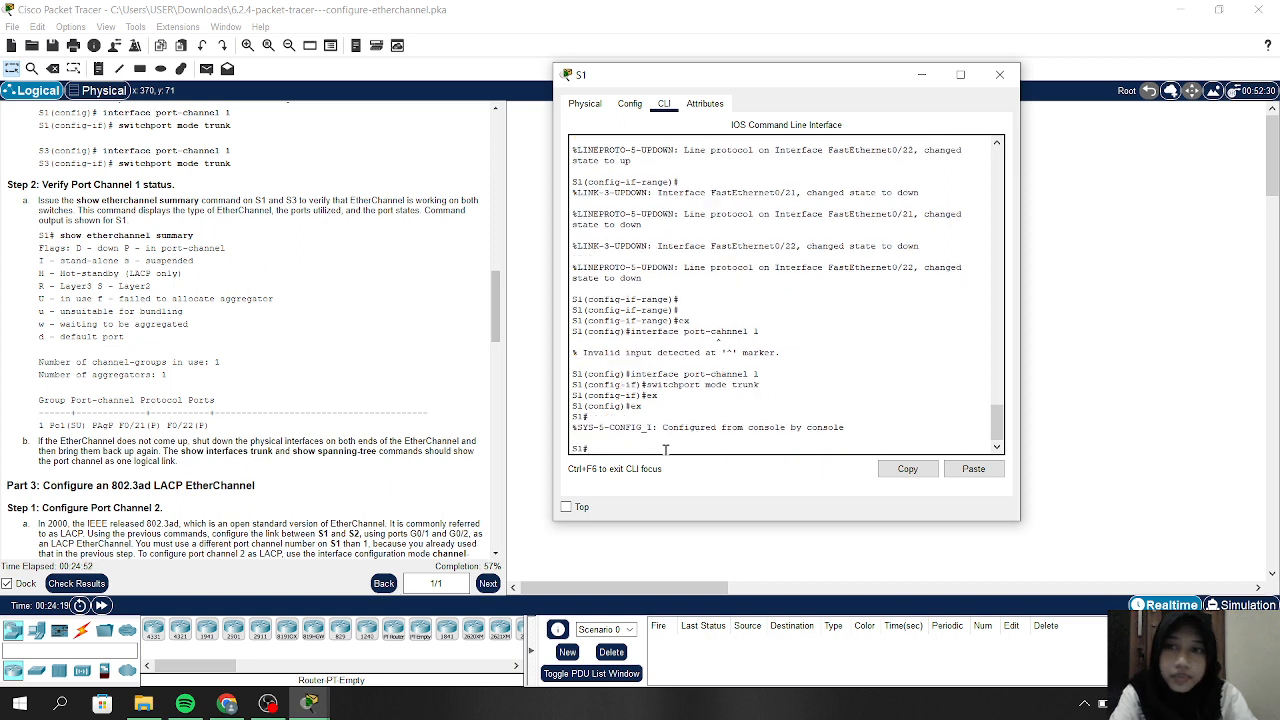
pyautogui.write('show ')
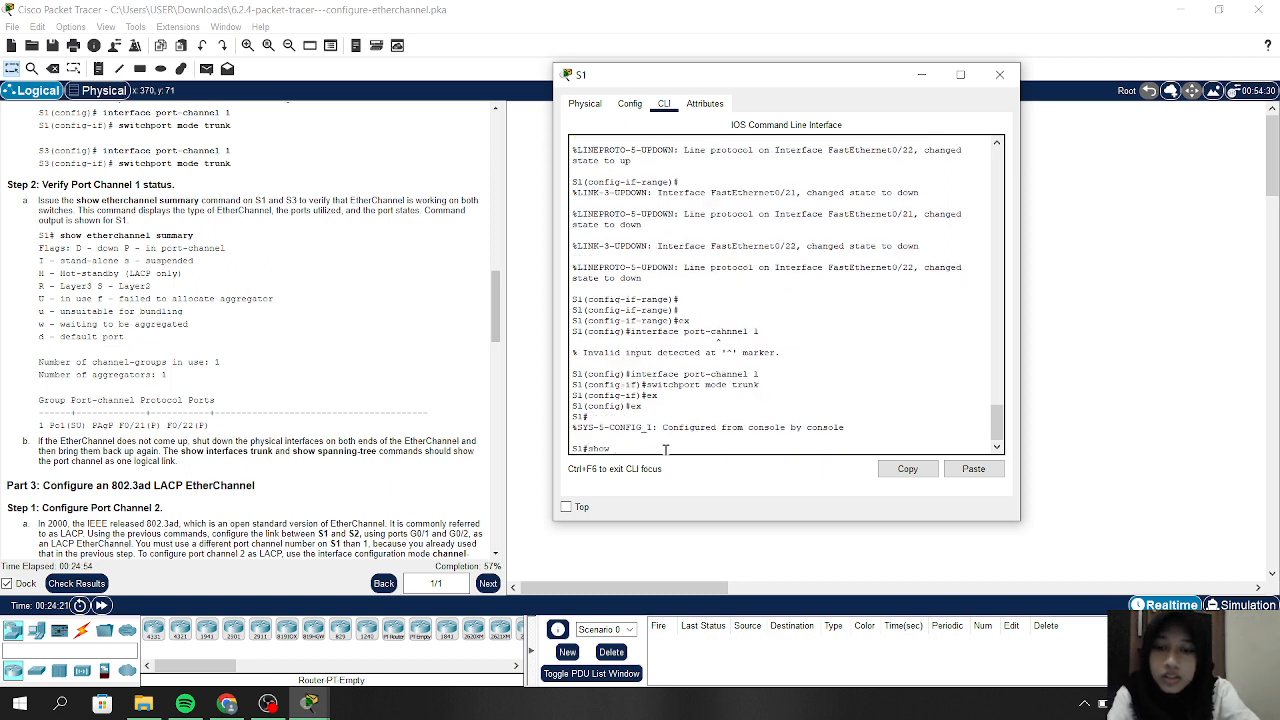
pyautogui.write('etherchannel')
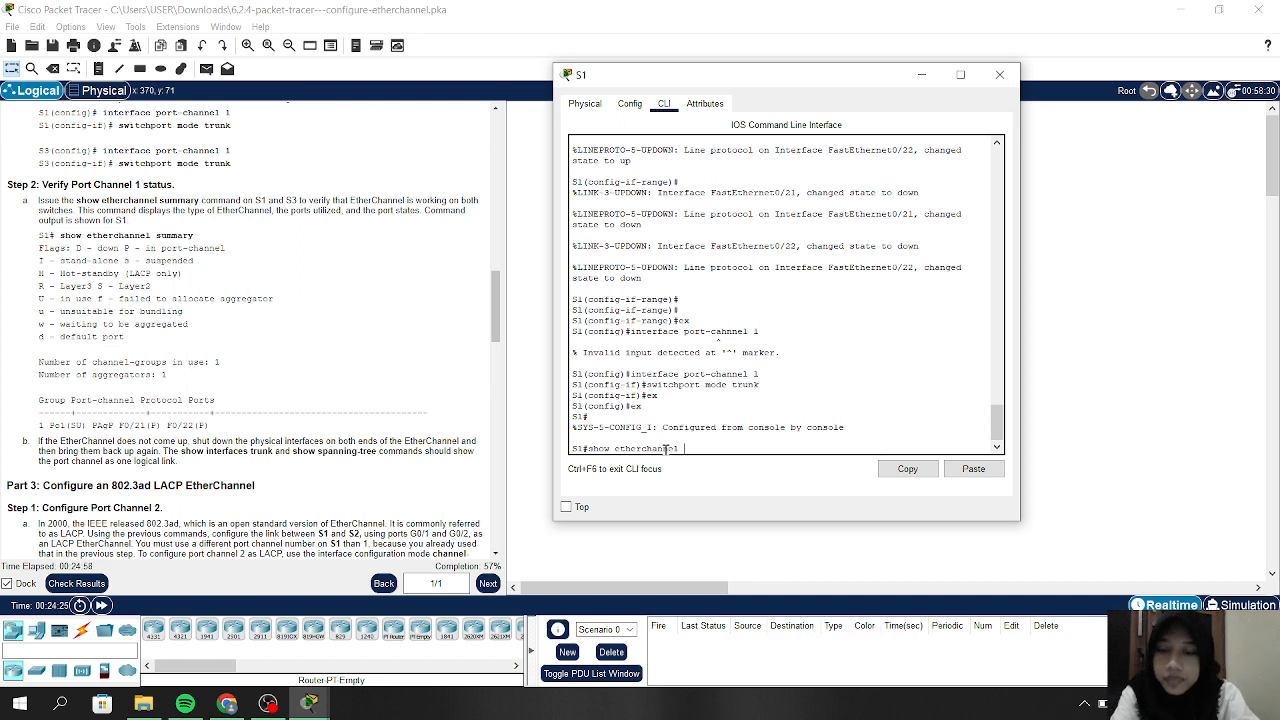
pyautogui.write(' summ')
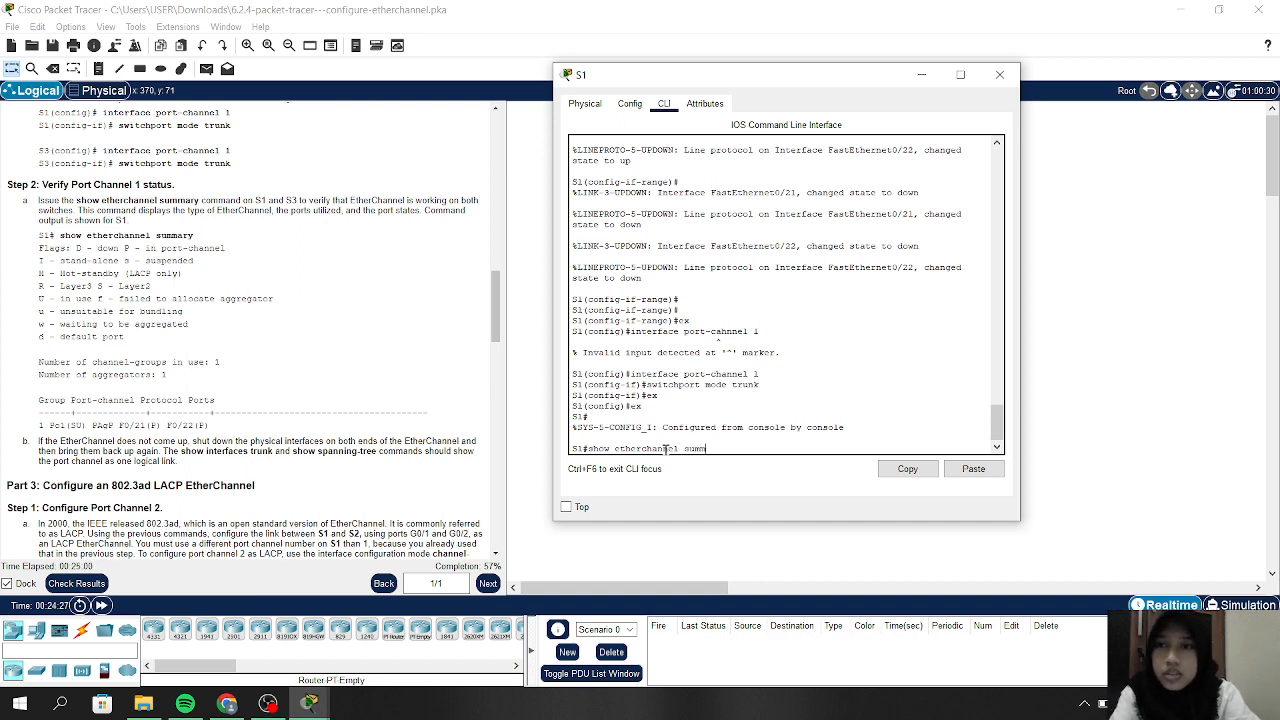
pyautogui.write('ary')
pyautogui.press('Return')
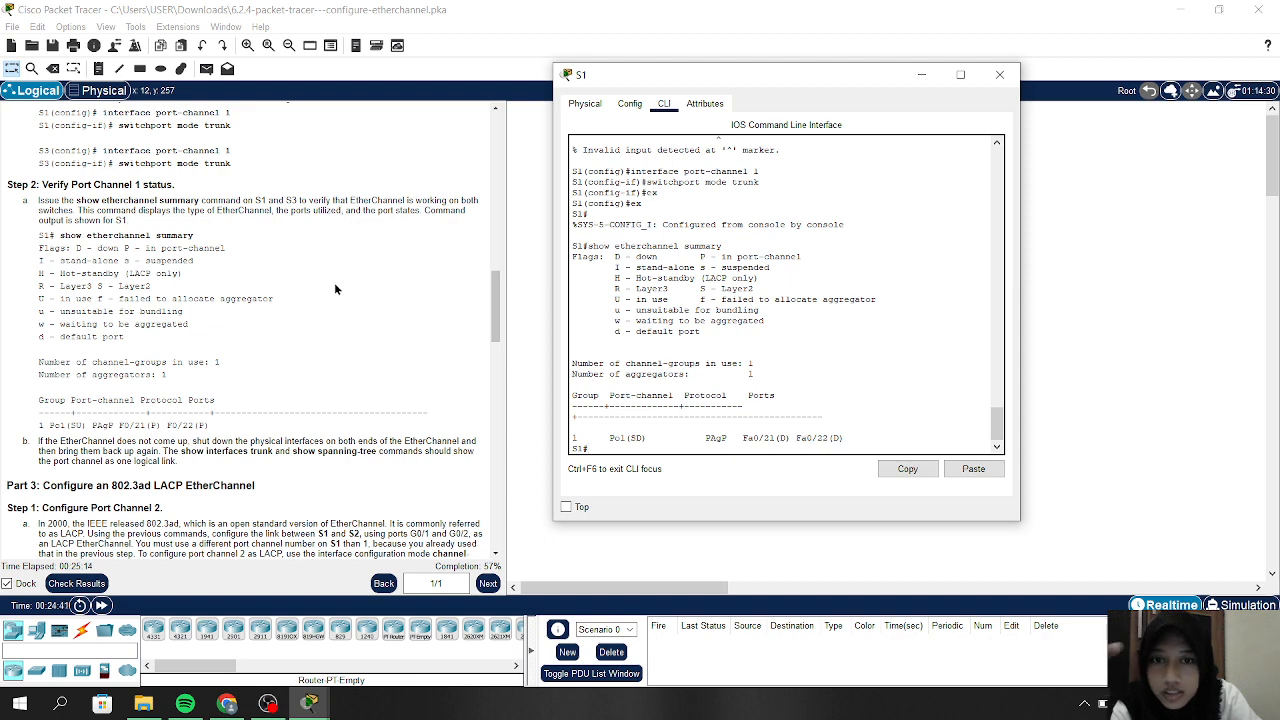
pyautogui.scroll(-1, 240, 395)
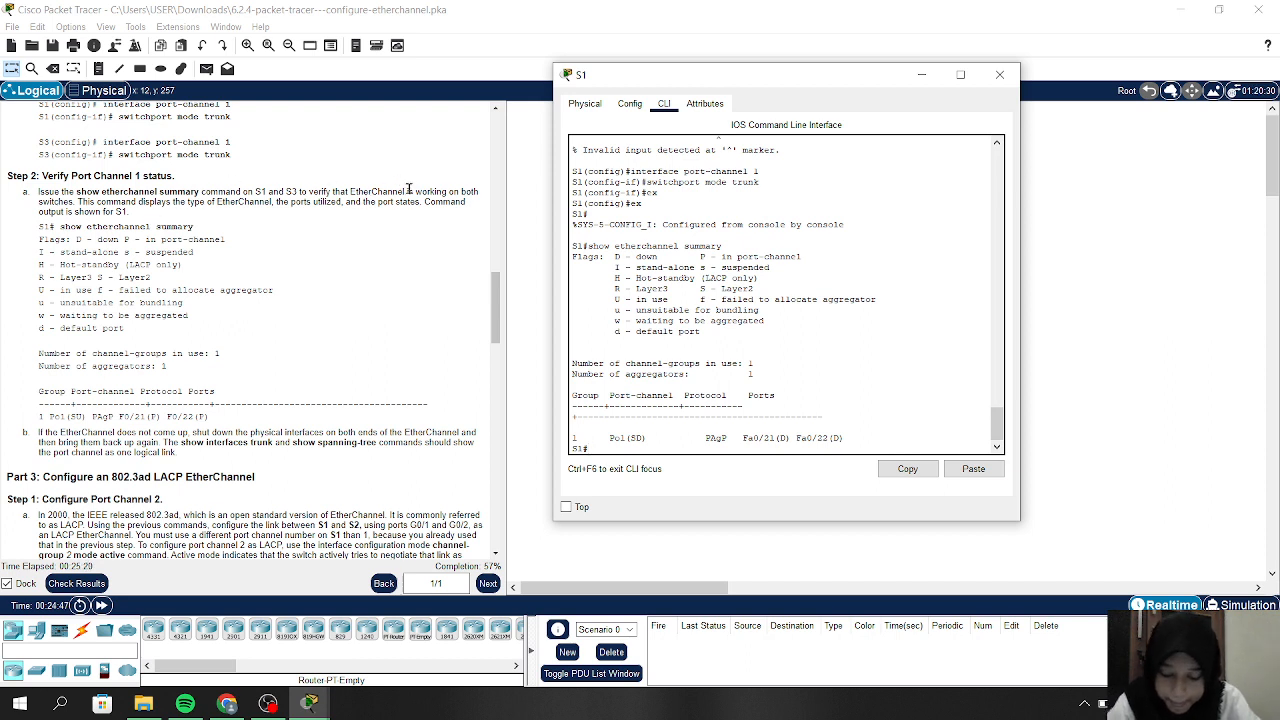
# Move from S1's console to S3, exit to privileged exec, and run 'show etherchannel summary'
pyautogui.click(925, 75)
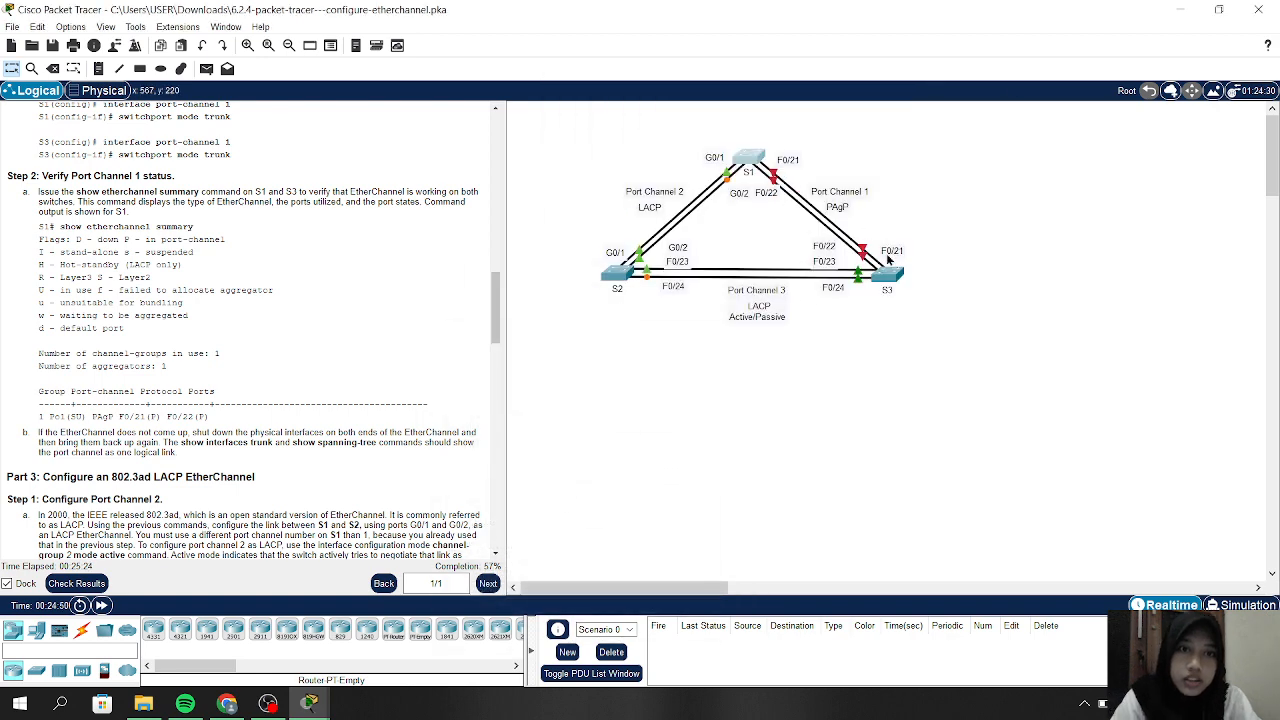
pyautogui.click(890, 276)
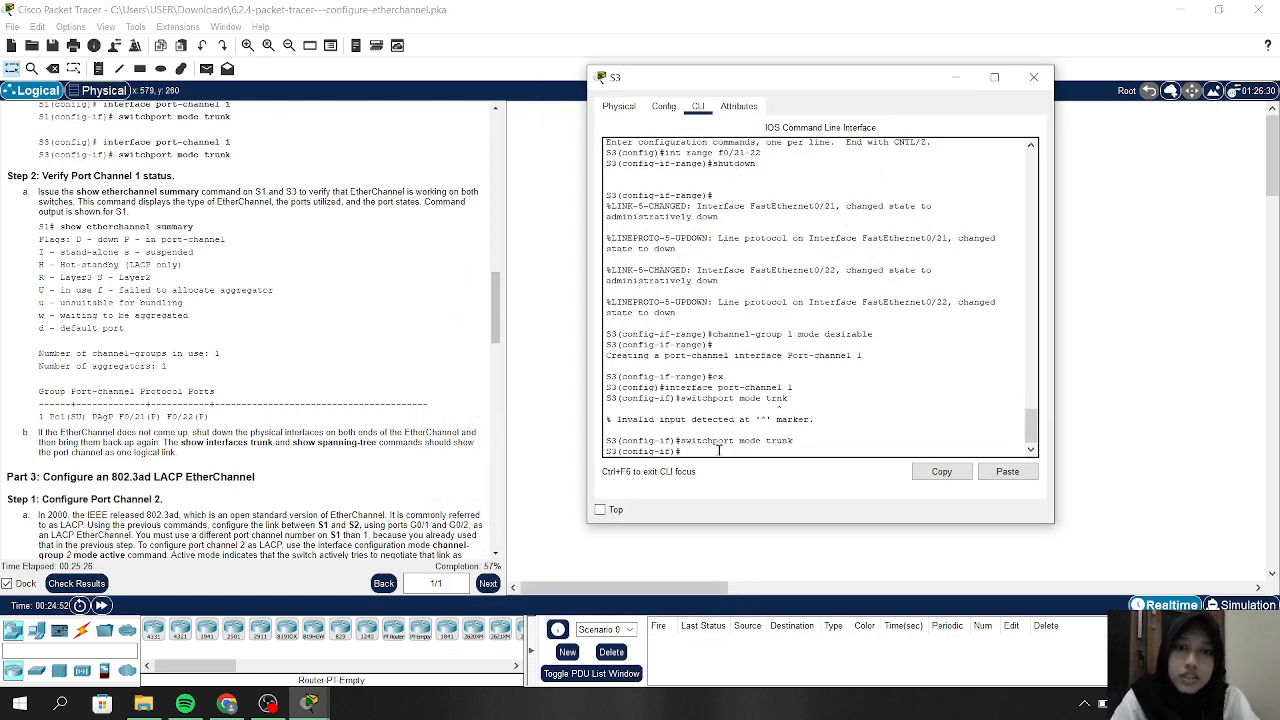
pyautogui.write('ex')
pyautogui.press('Return')
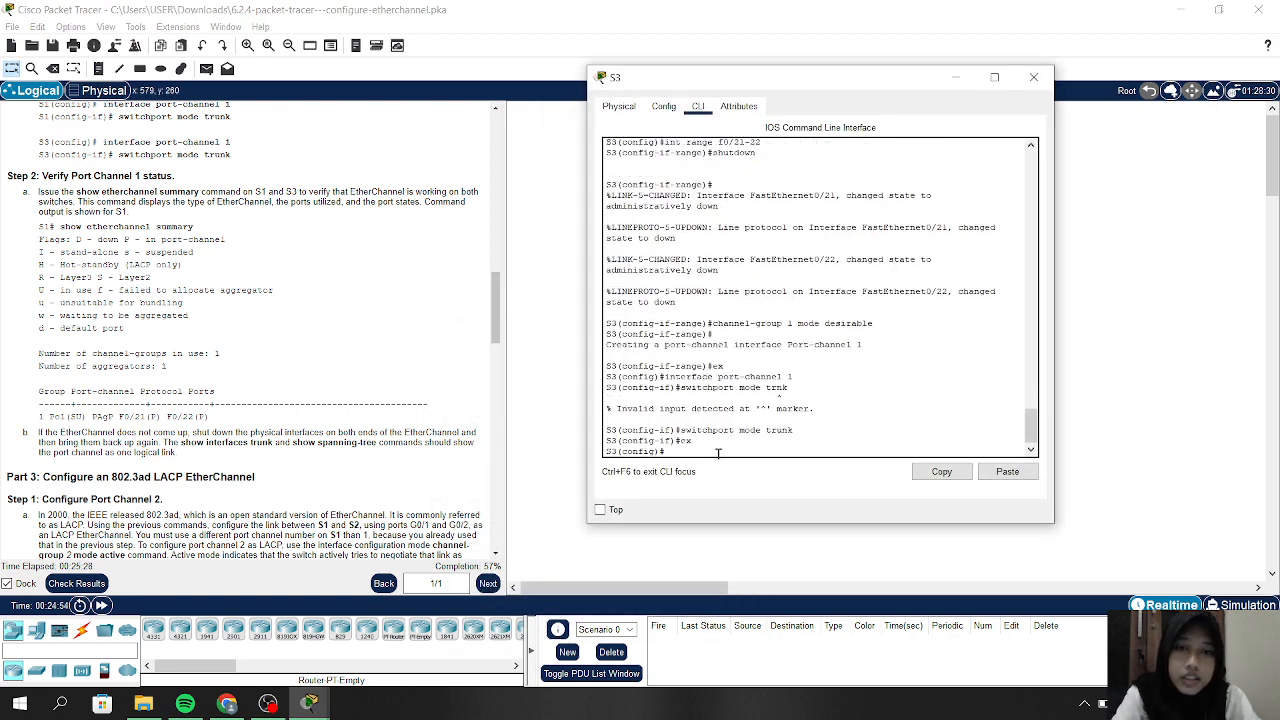
pyautogui.write('ex')
pyautogui.press('Return')
pyautogui.write('show')
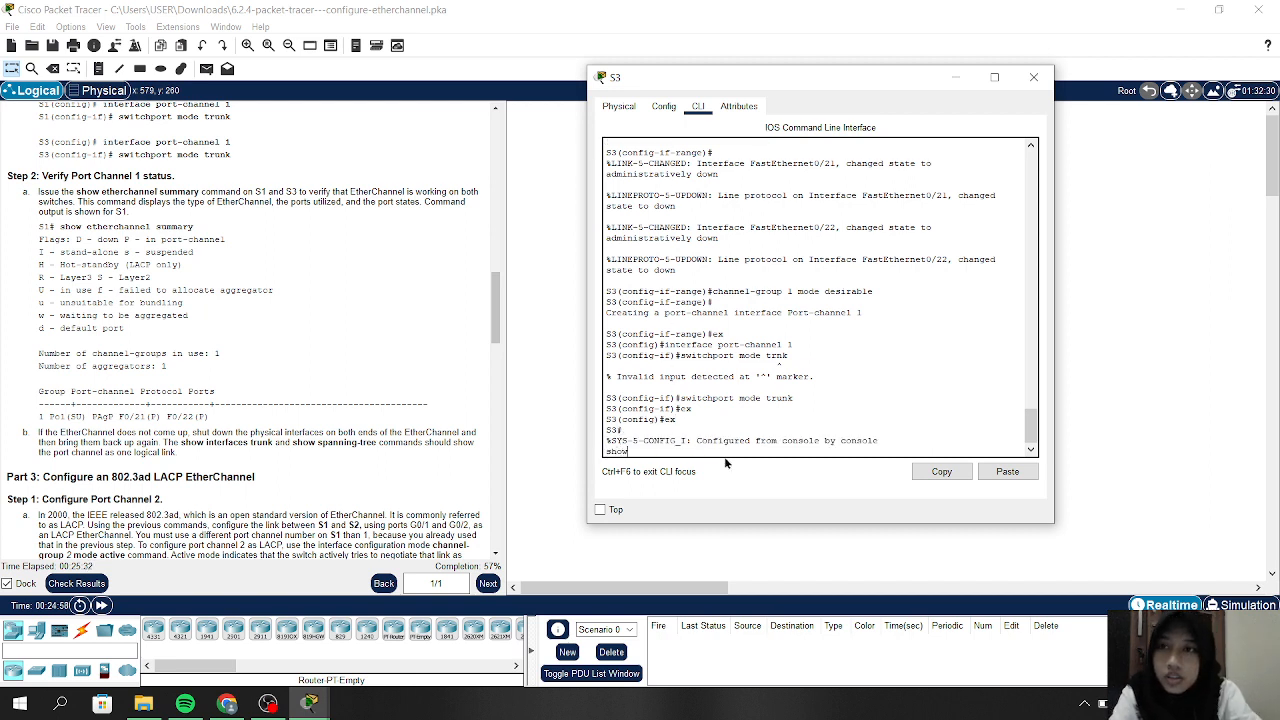
pyautogui.write(' etherchan')
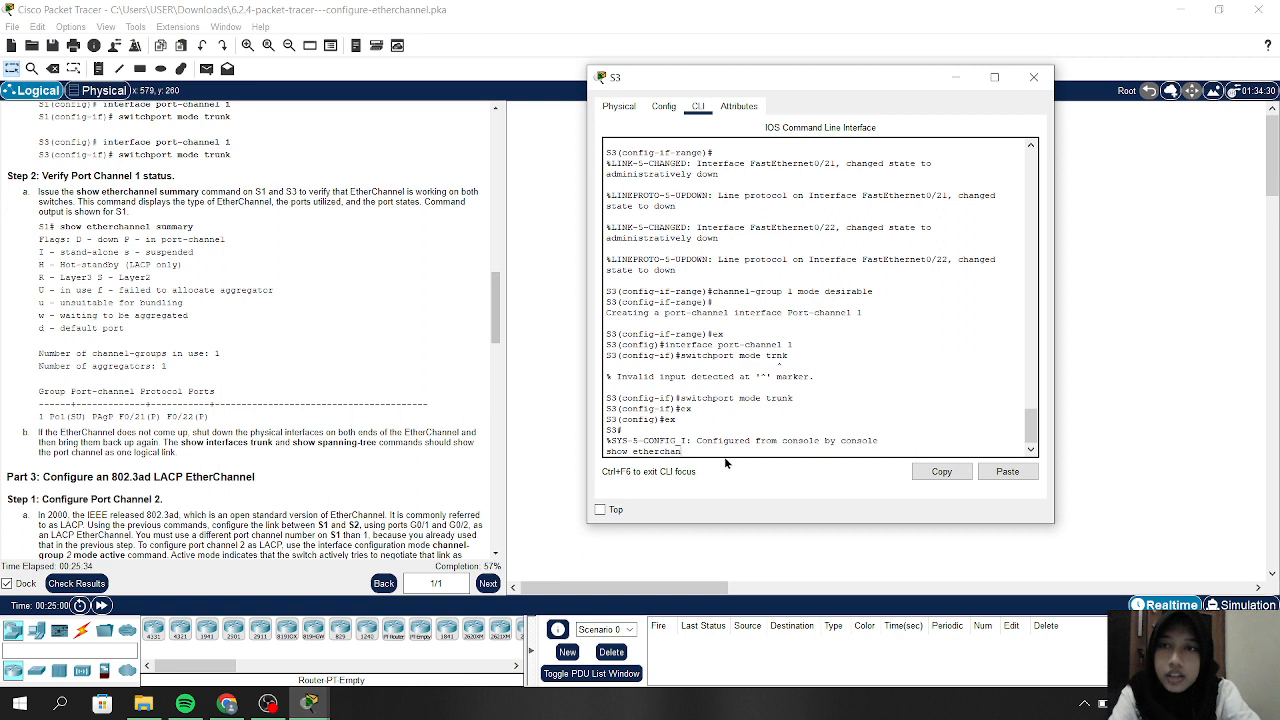
pyautogui.write('nel ')
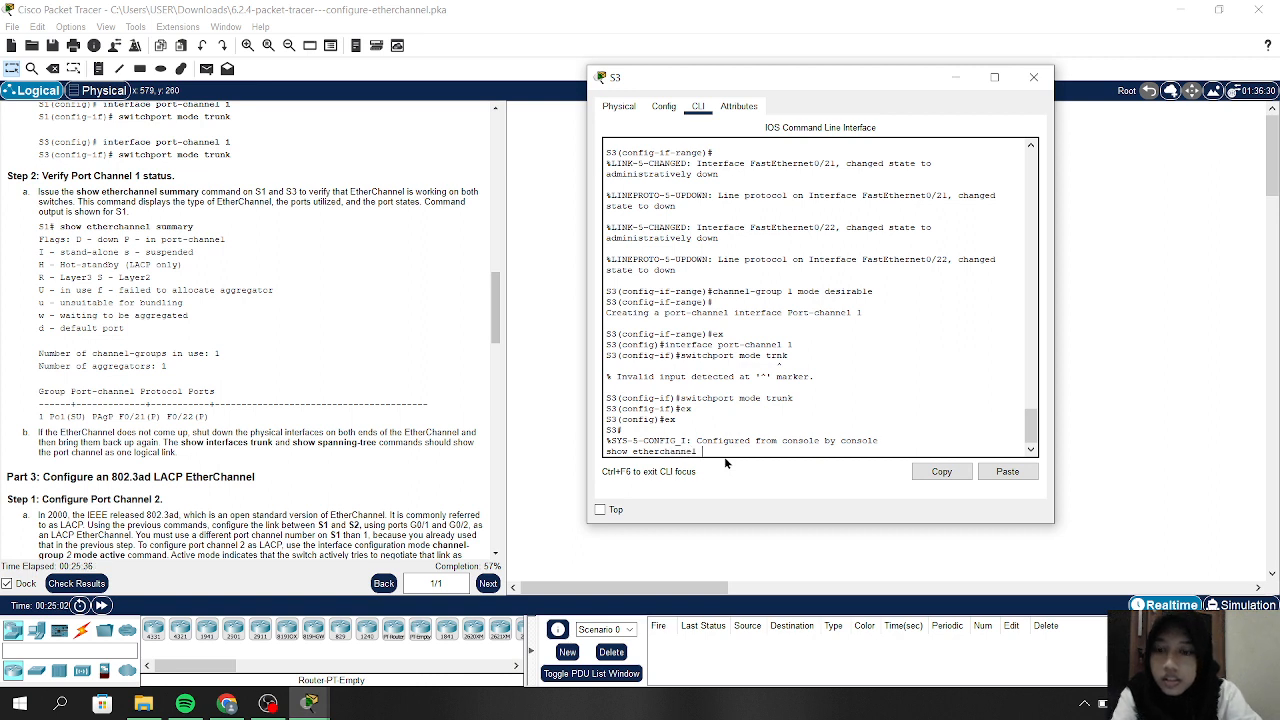
pyautogui.write('summary')
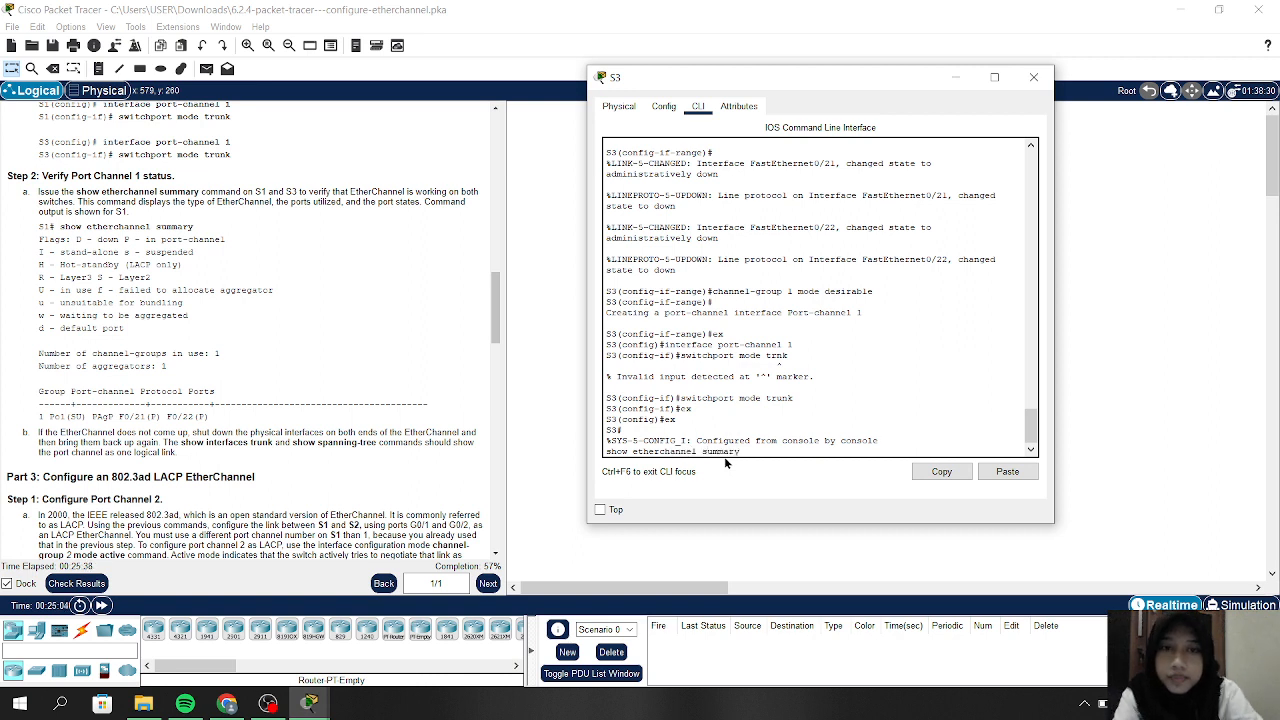
pyautogui.press('Return')
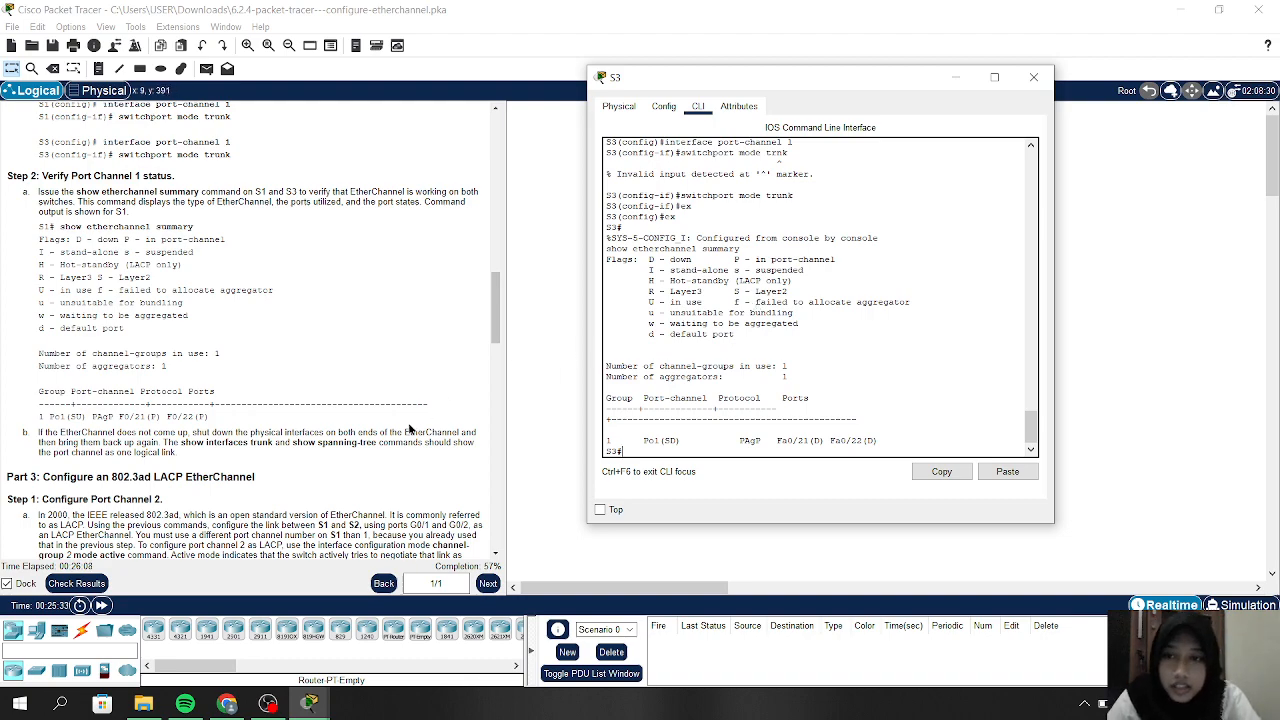
# Read the Part 3 and Part 4 instructions for Port Channels 2 and 3, then close S3's console
pyautogui.scroll(-3, 398, 430)
pyautogui.scroll(-4, 398, 430)
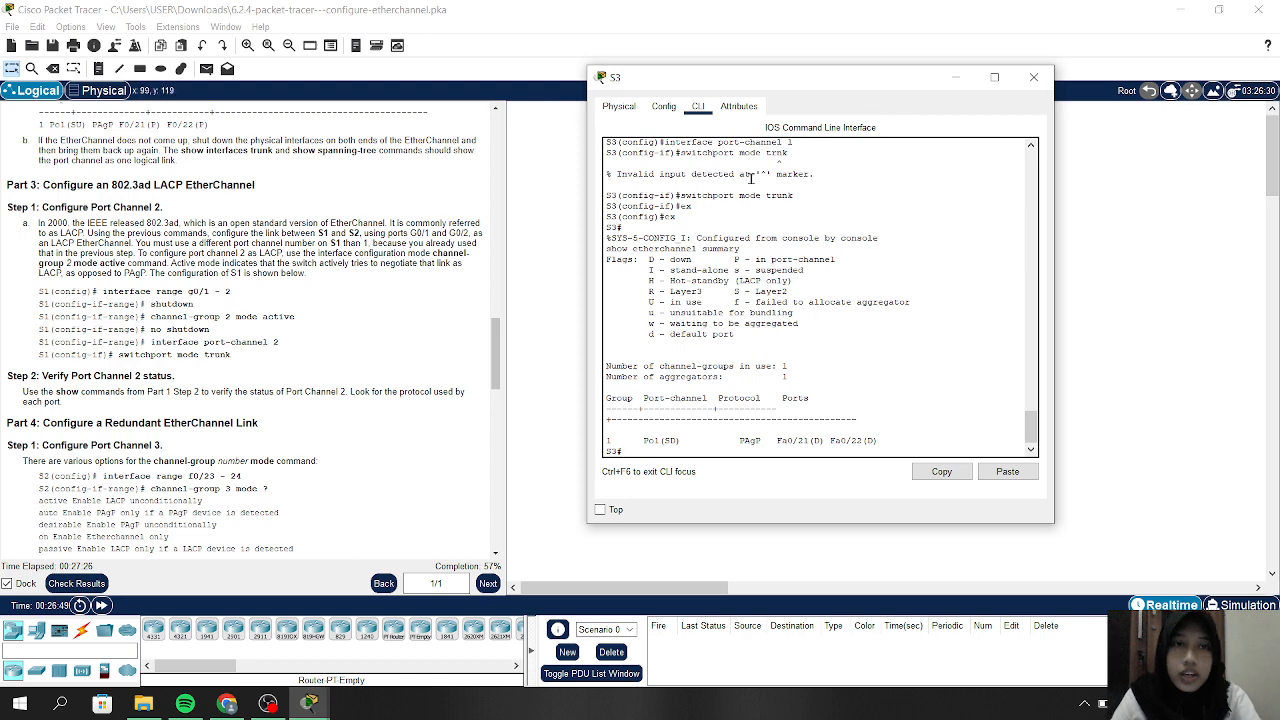
pyautogui.click(1035, 78)
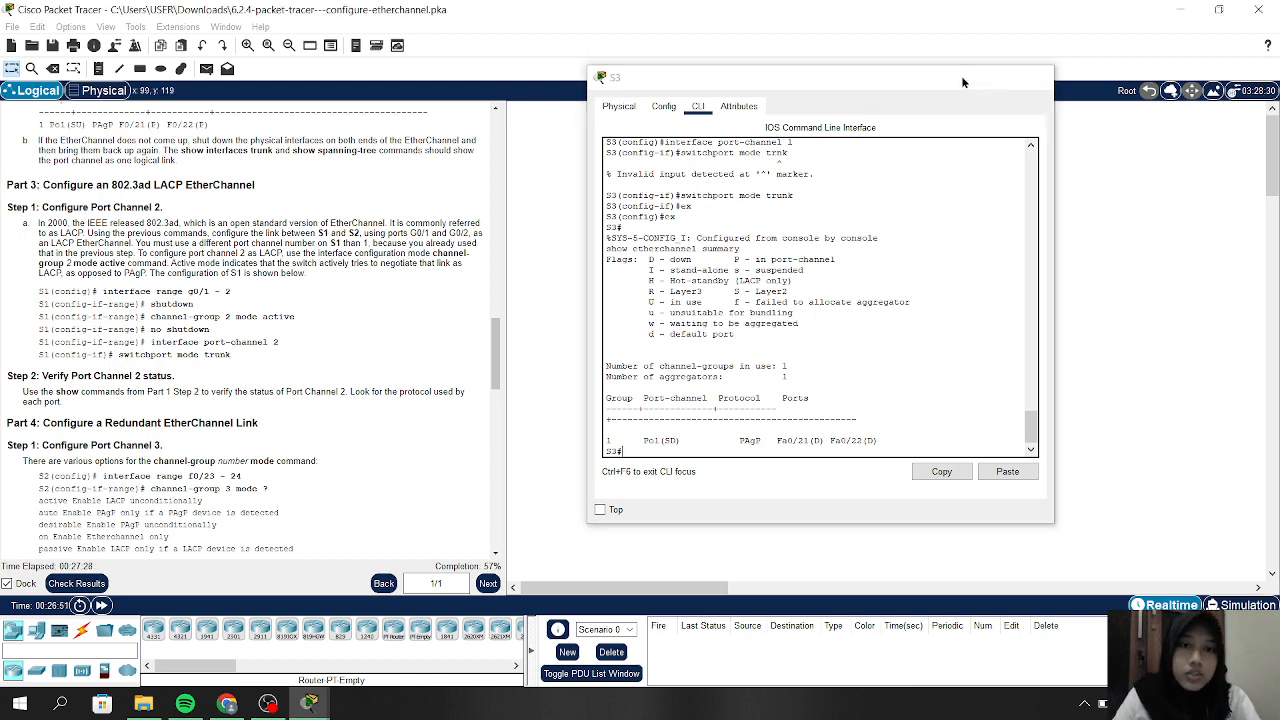
# On S1, enter 'config t', select interface range G0/1-2 and shut the ports down
pyautogui.click(754, 157)
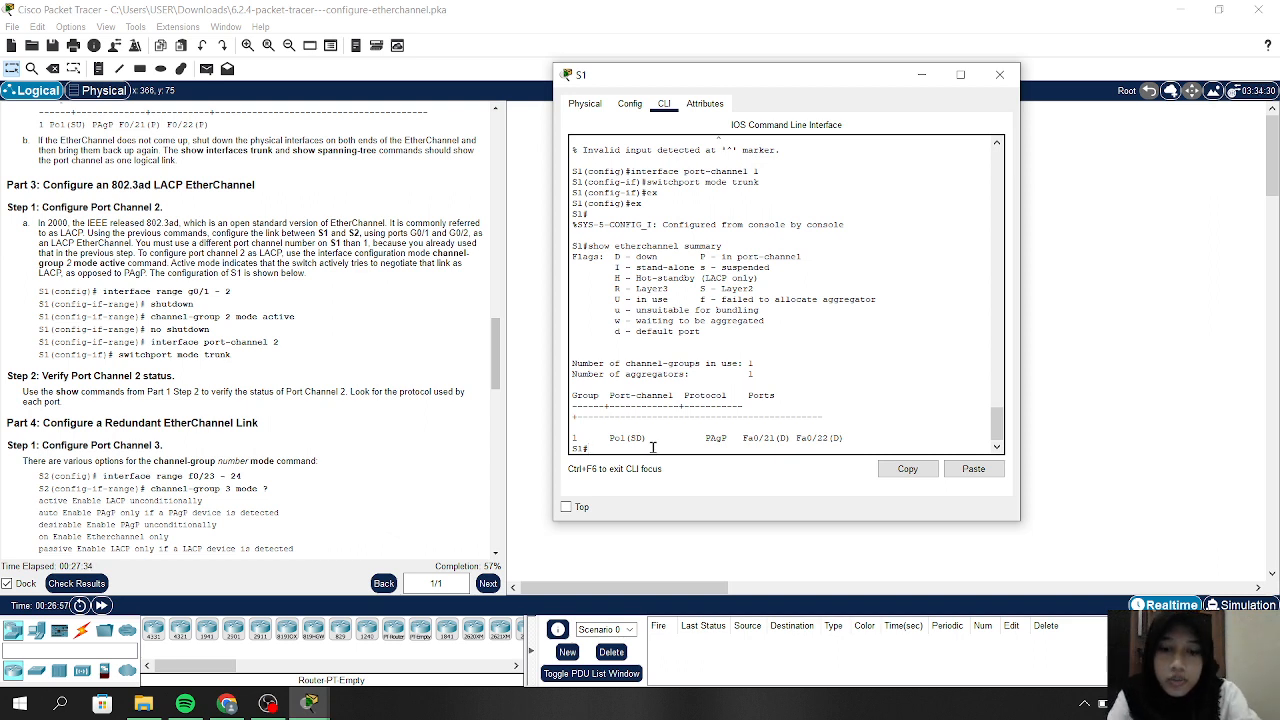
pyautogui.write('config t')
pyautogui.press('Return')
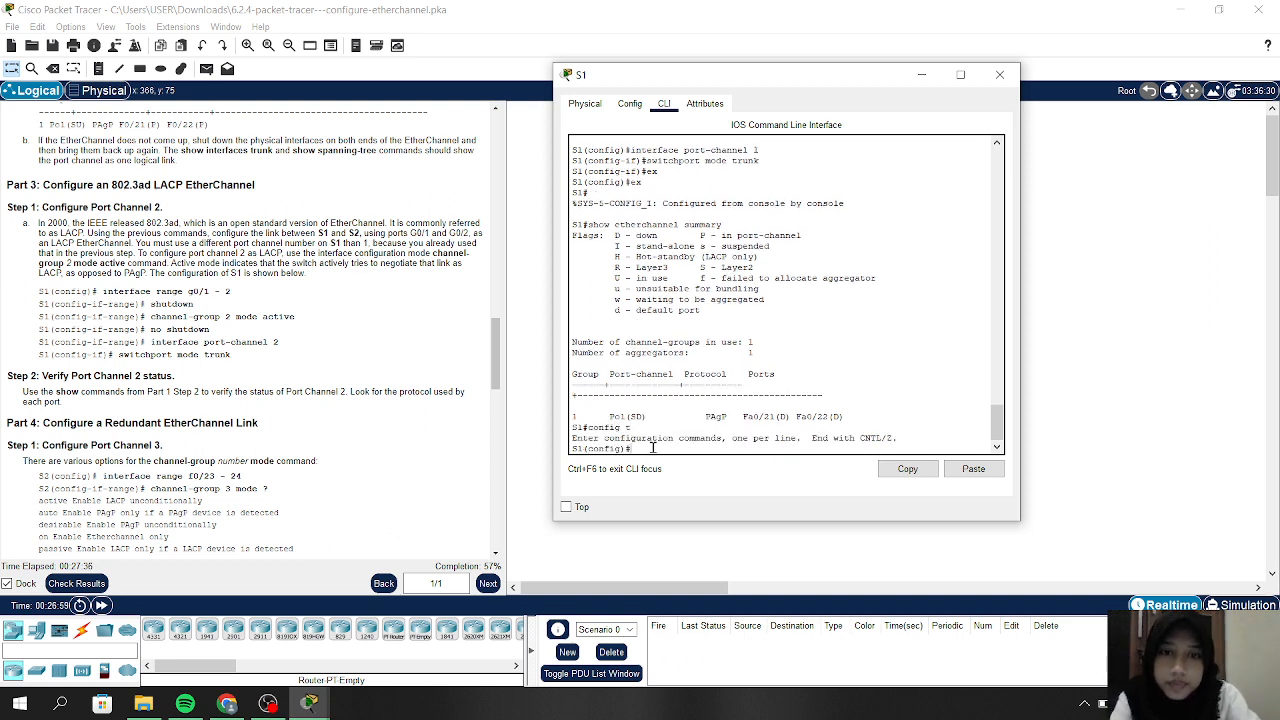
pyautogui.write('in')
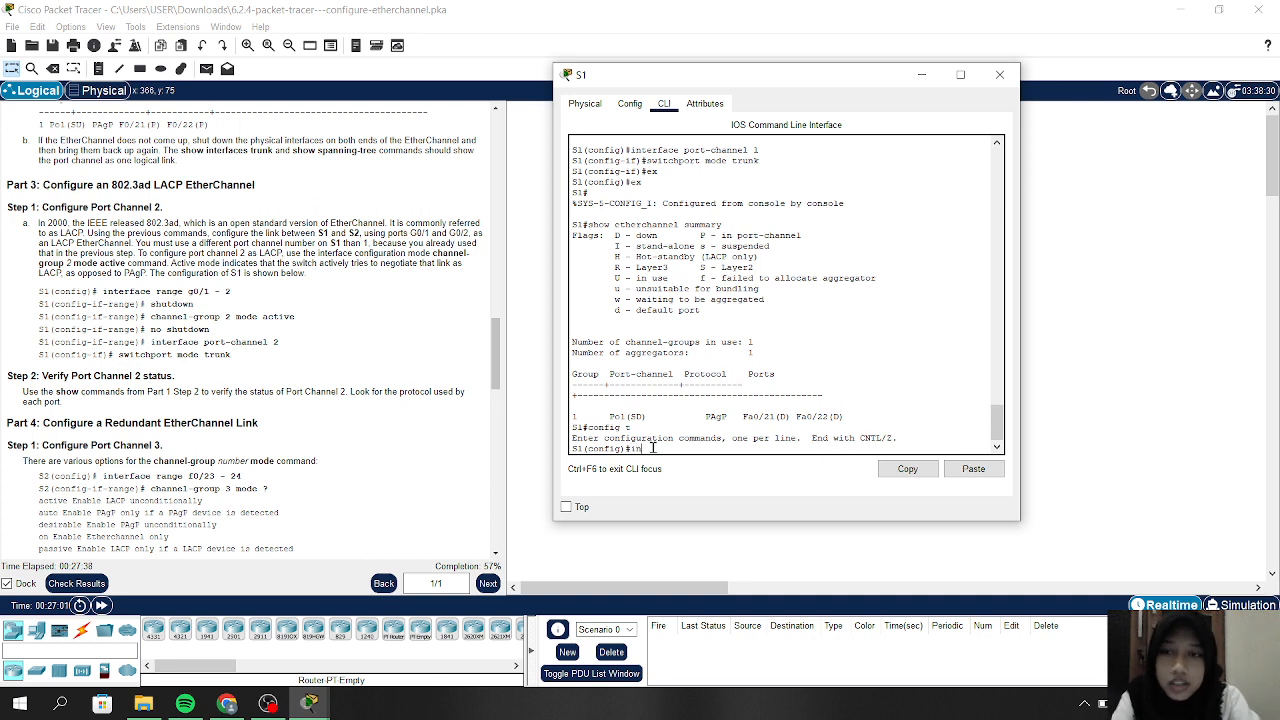
pyautogui.write('t range')
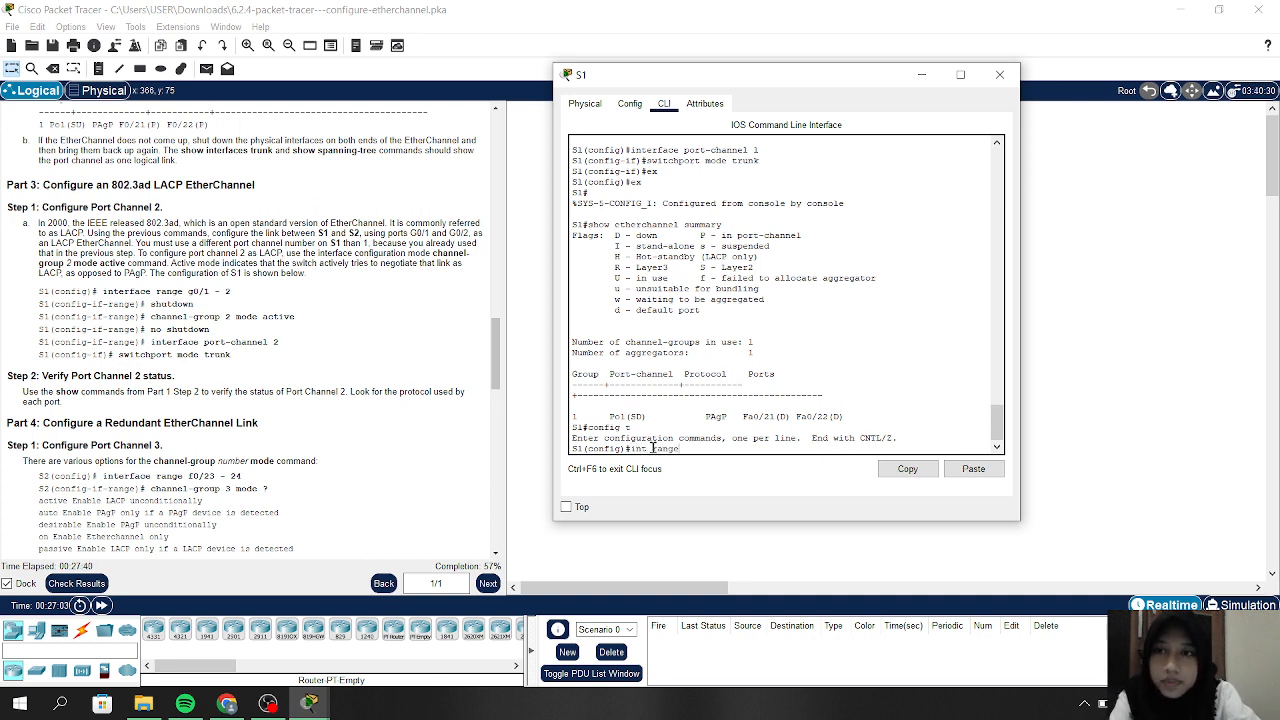
pyautogui.write(' g0')
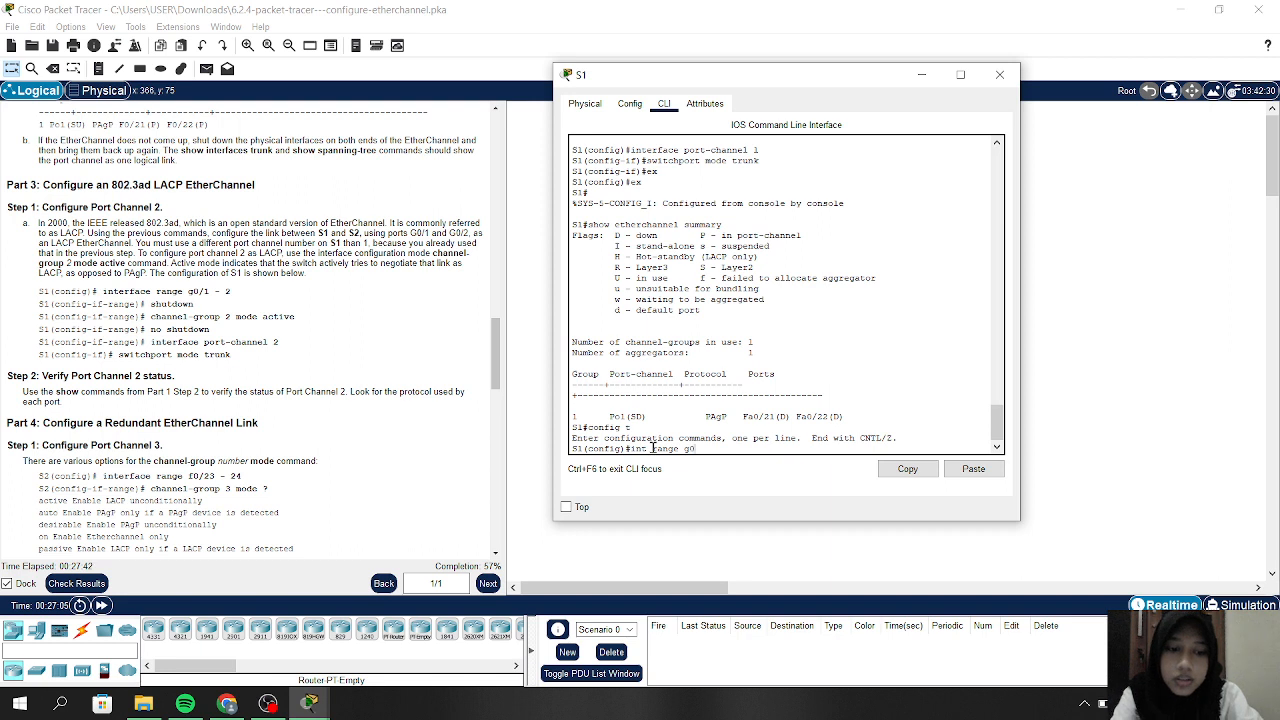
pyautogui.write('/1-')
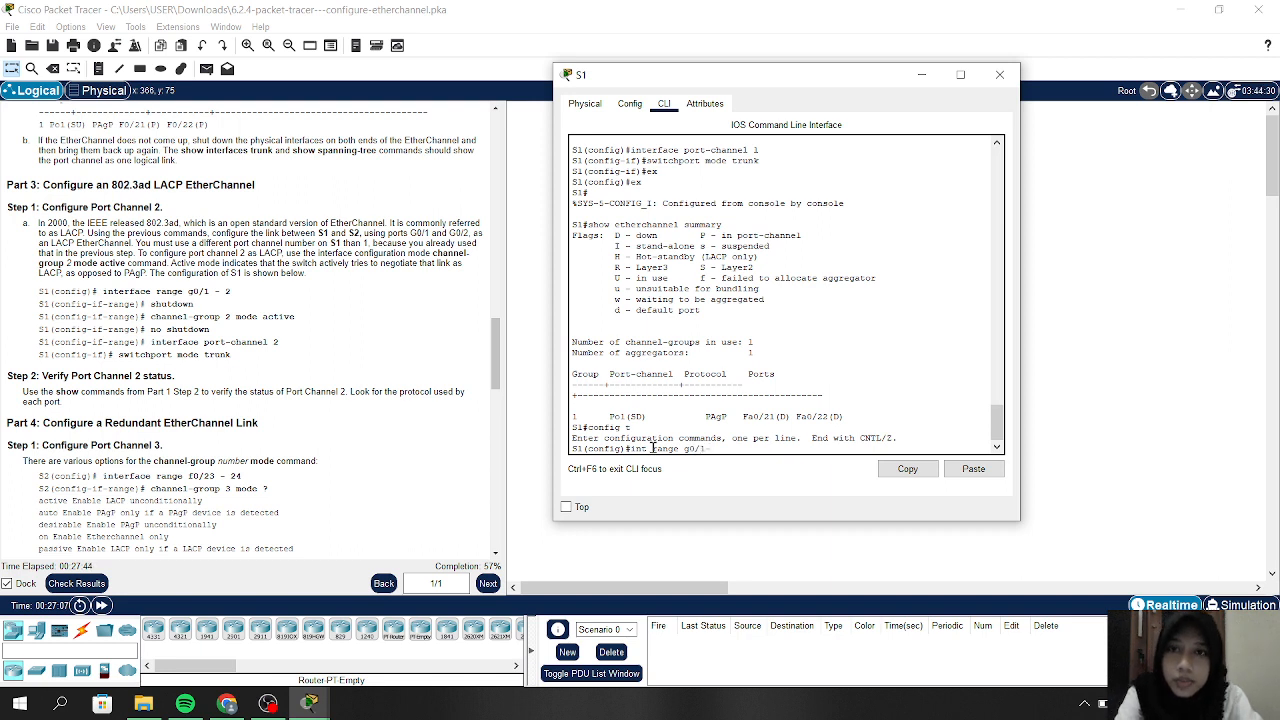
pyautogui.write('2')
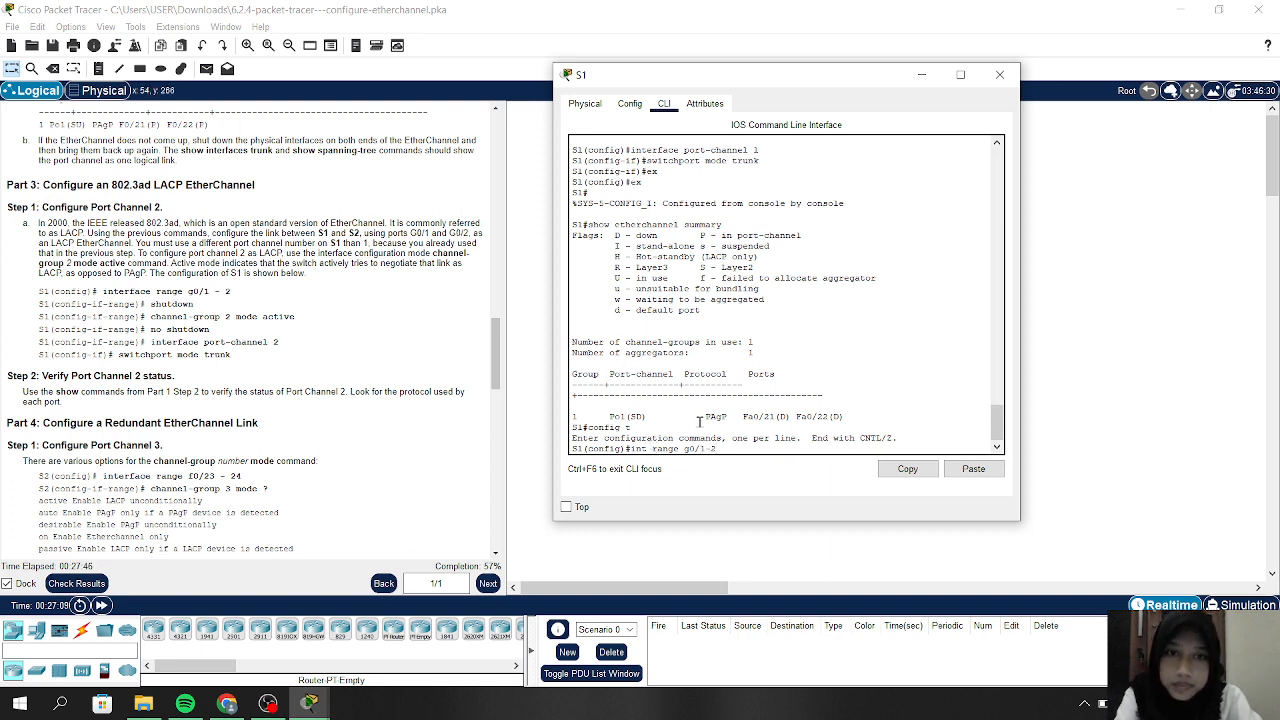
pyautogui.press('Return')
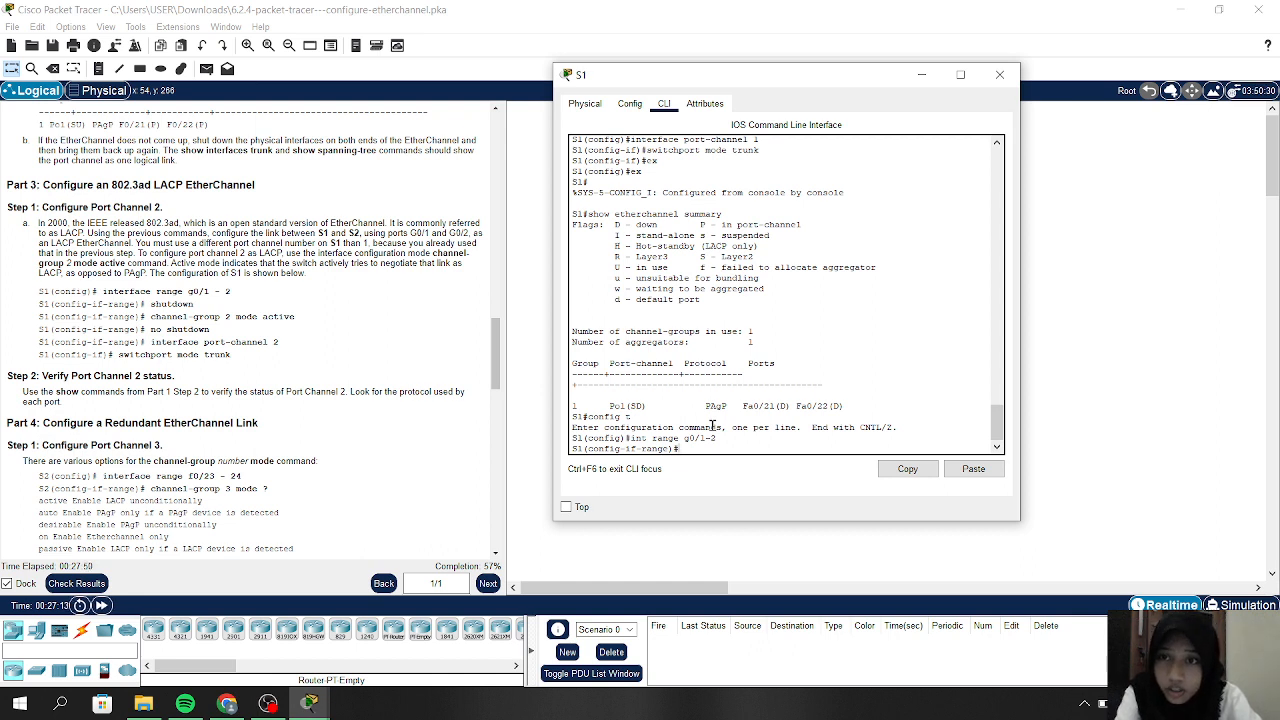
pyautogui.write('shutdown')
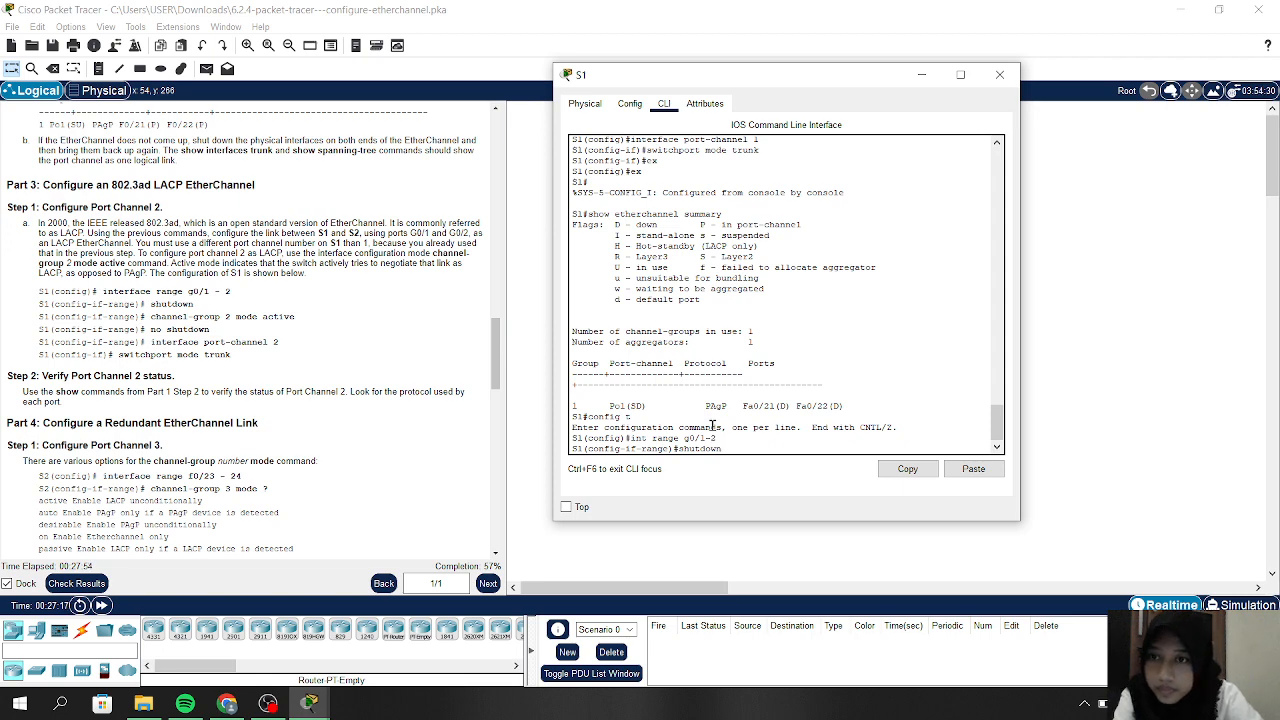
pyautogui.press('Return')
pyautogui.press('Return')
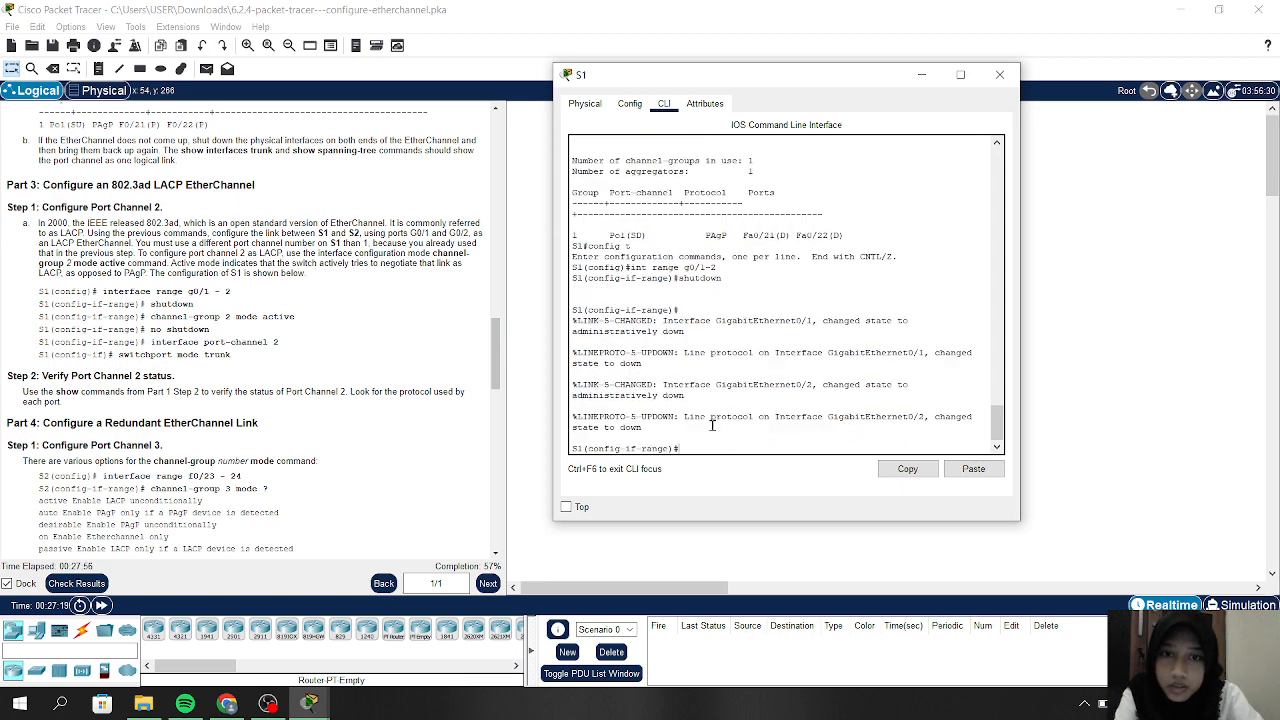
# Put S1's G0/1–2 in 'channel-group 2 mode active' and set Port-channel 2 to trunk mode
pyautogui.write('c')
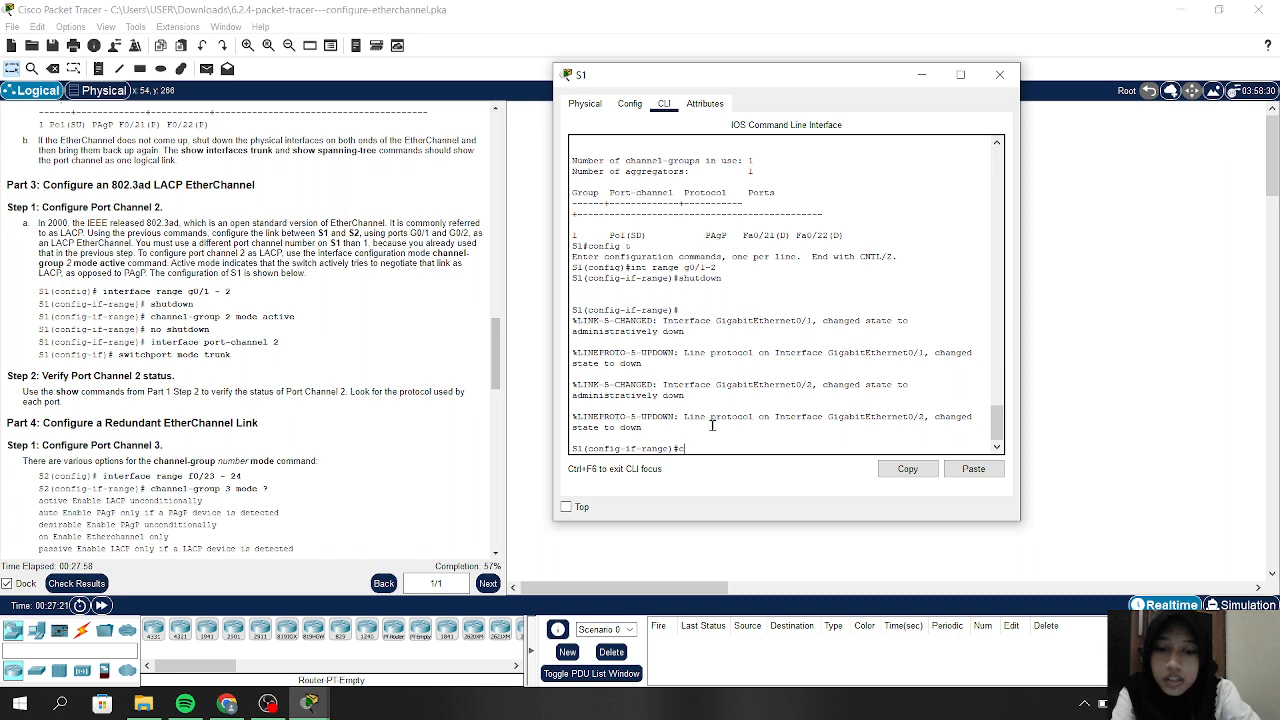
pyautogui.write('hannel')
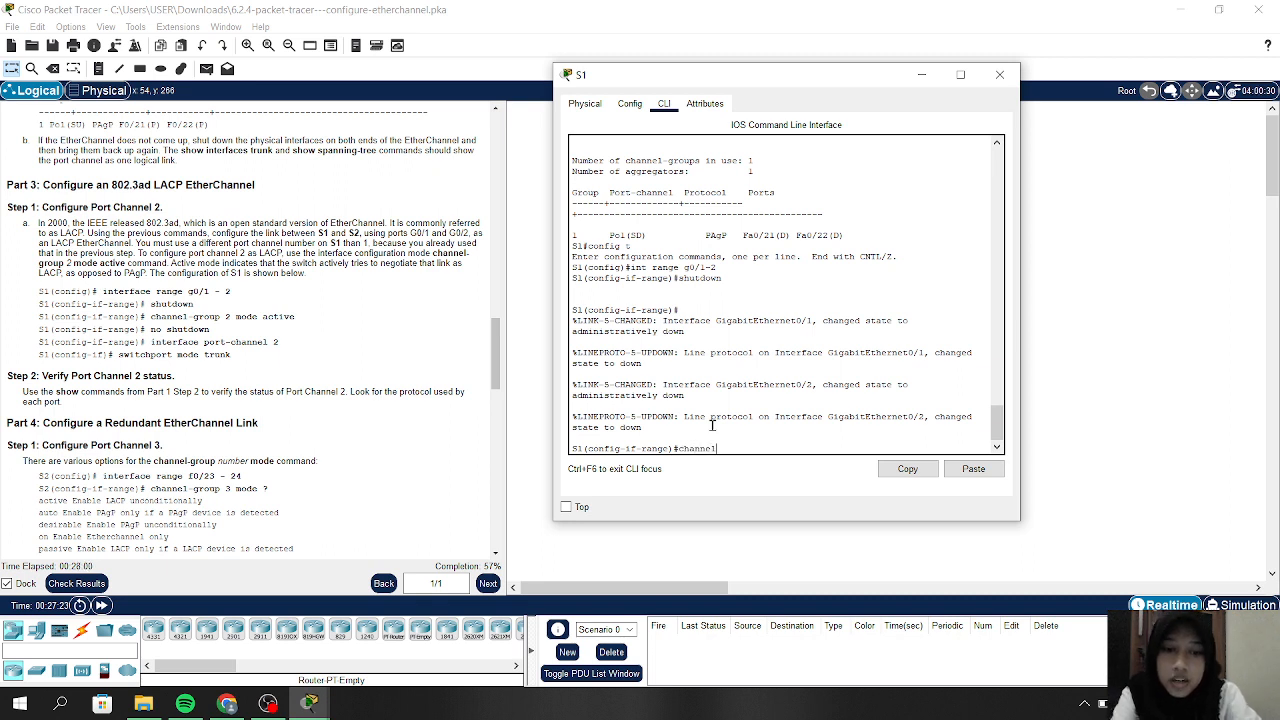
pyautogui.write('-grou')
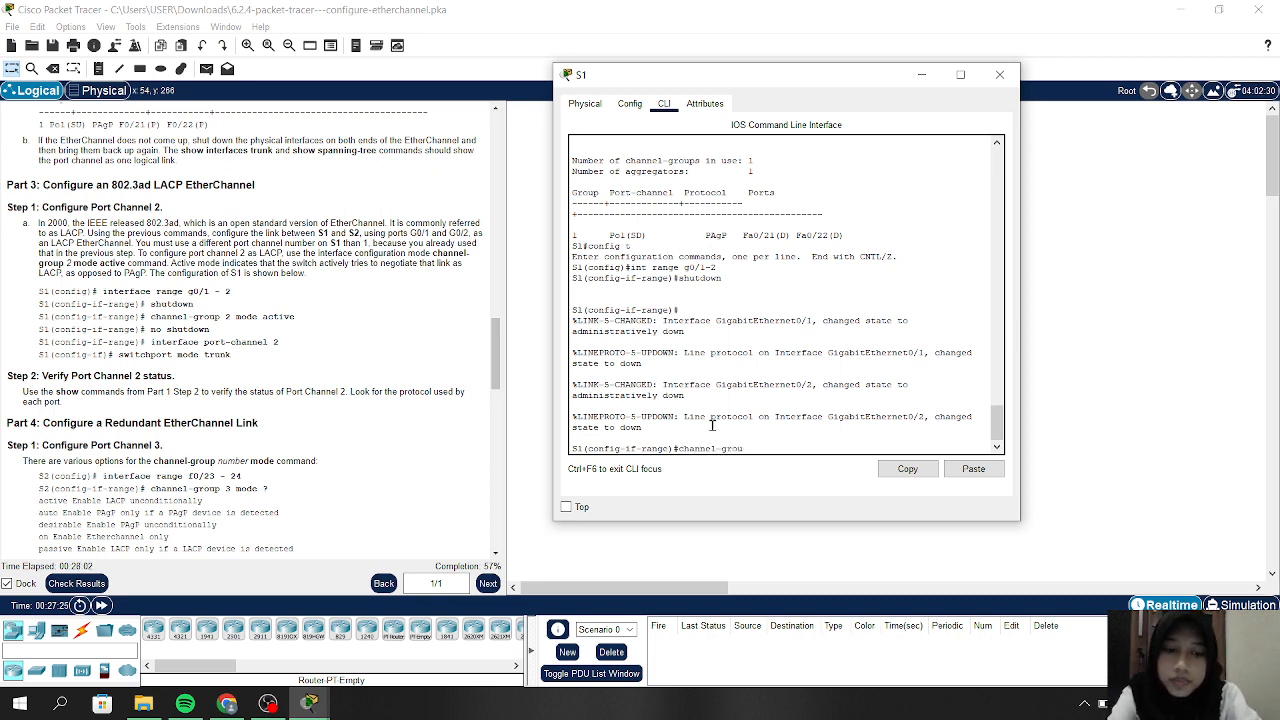
pyautogui.write('p 2 mode')
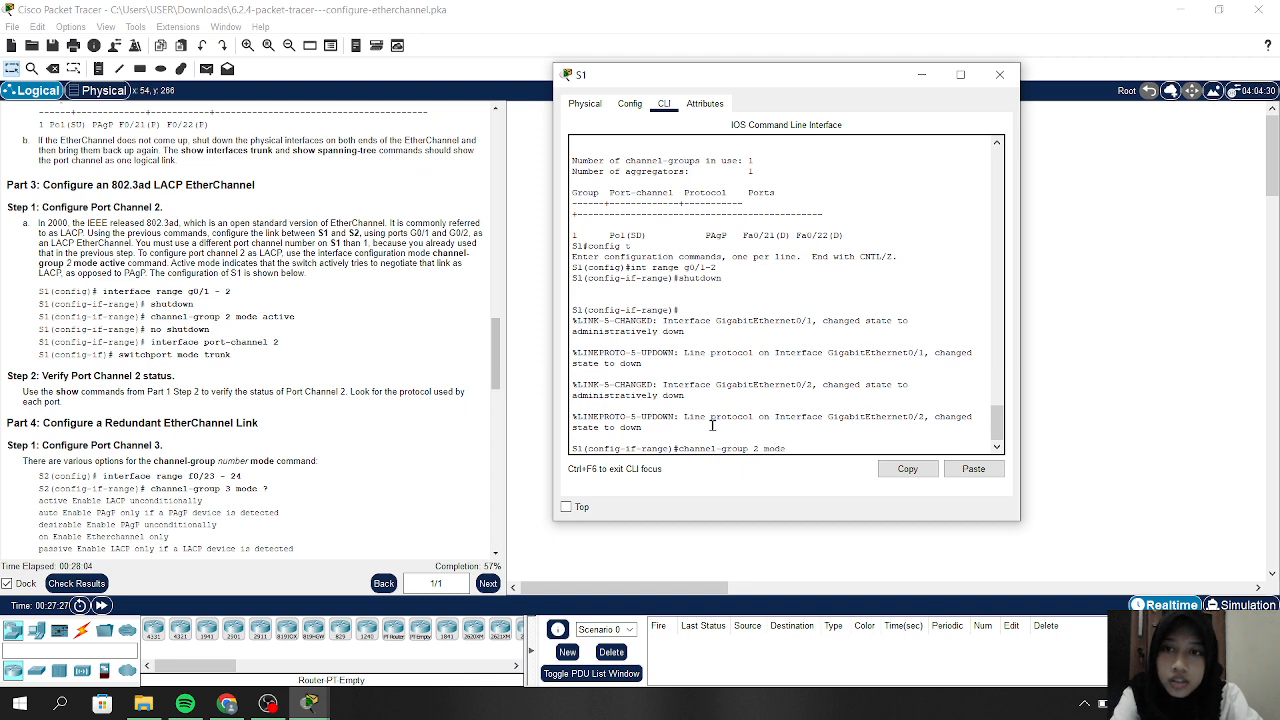
pyautogui.write(' active')
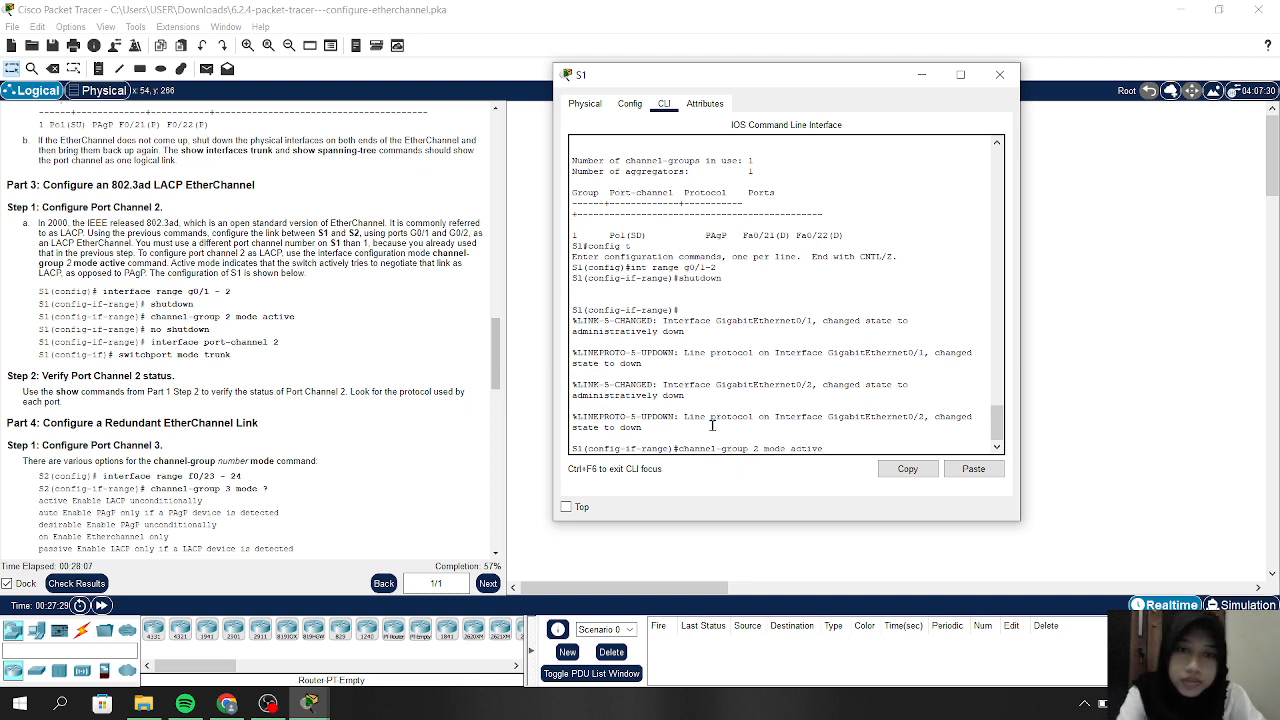
pyautogui.press('Return')
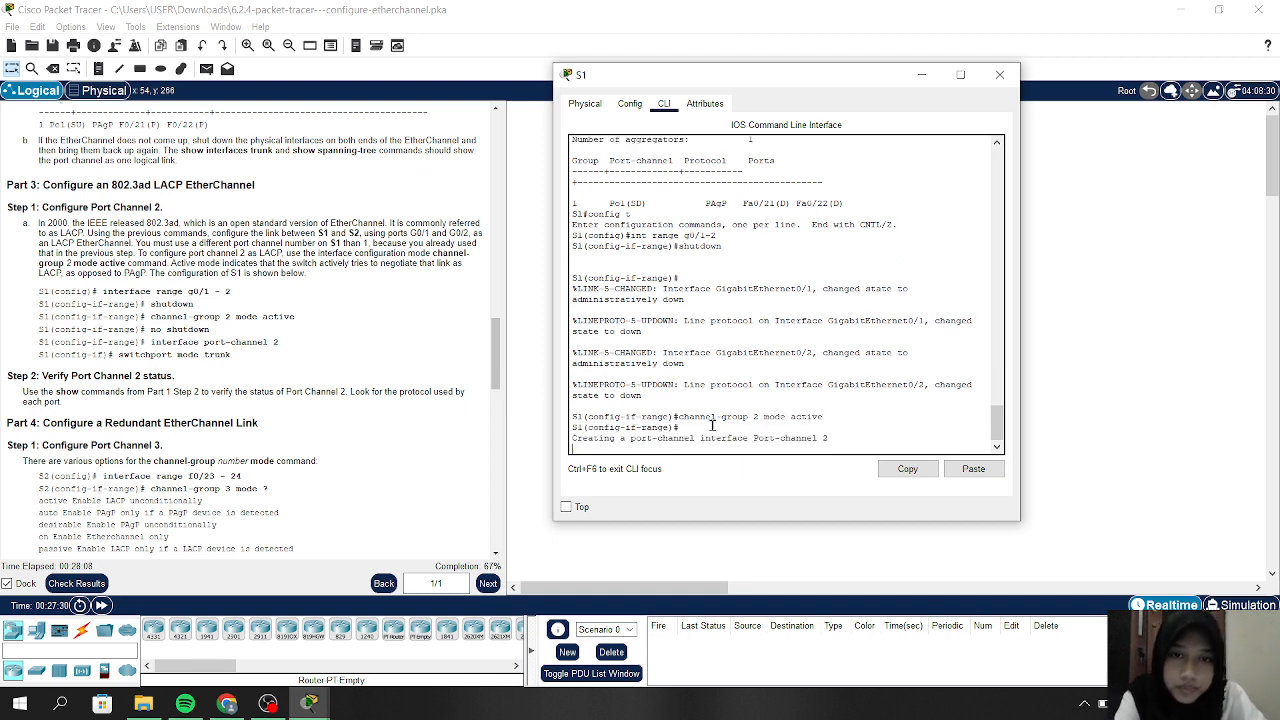
pyautogui.press('Return')
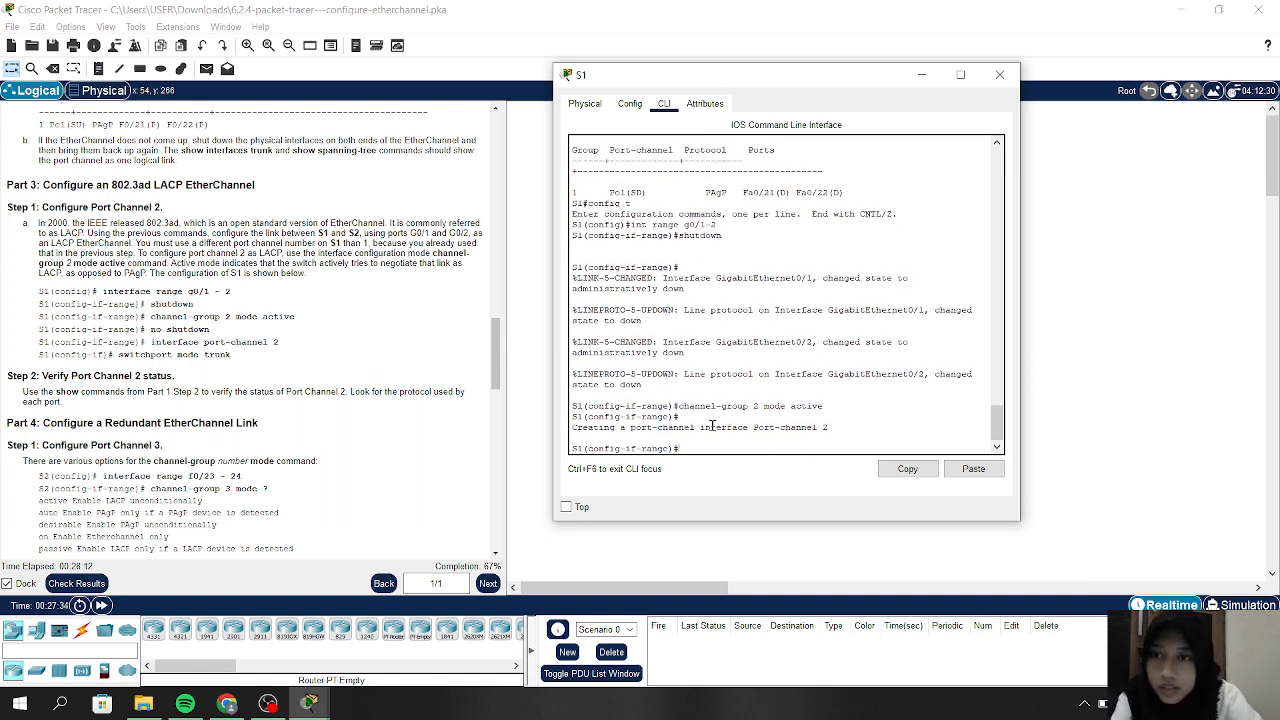
pyautogui.write('int')
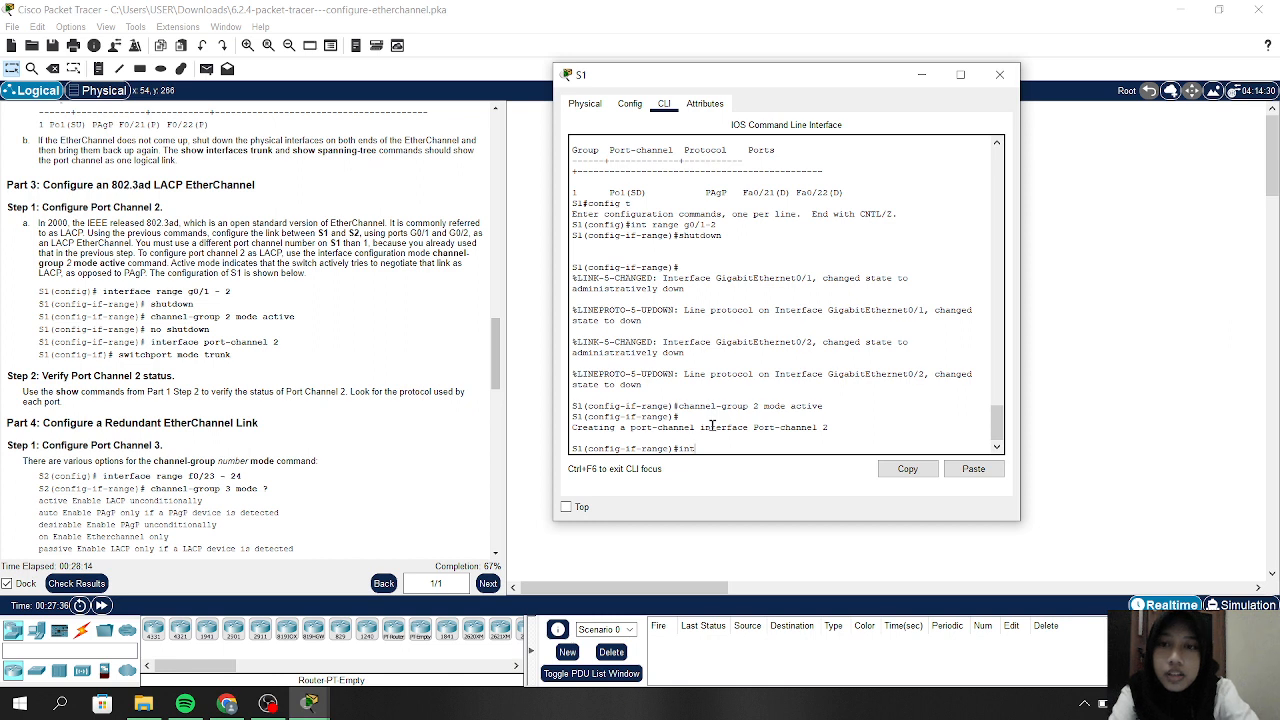
pyautogui.write(' port')
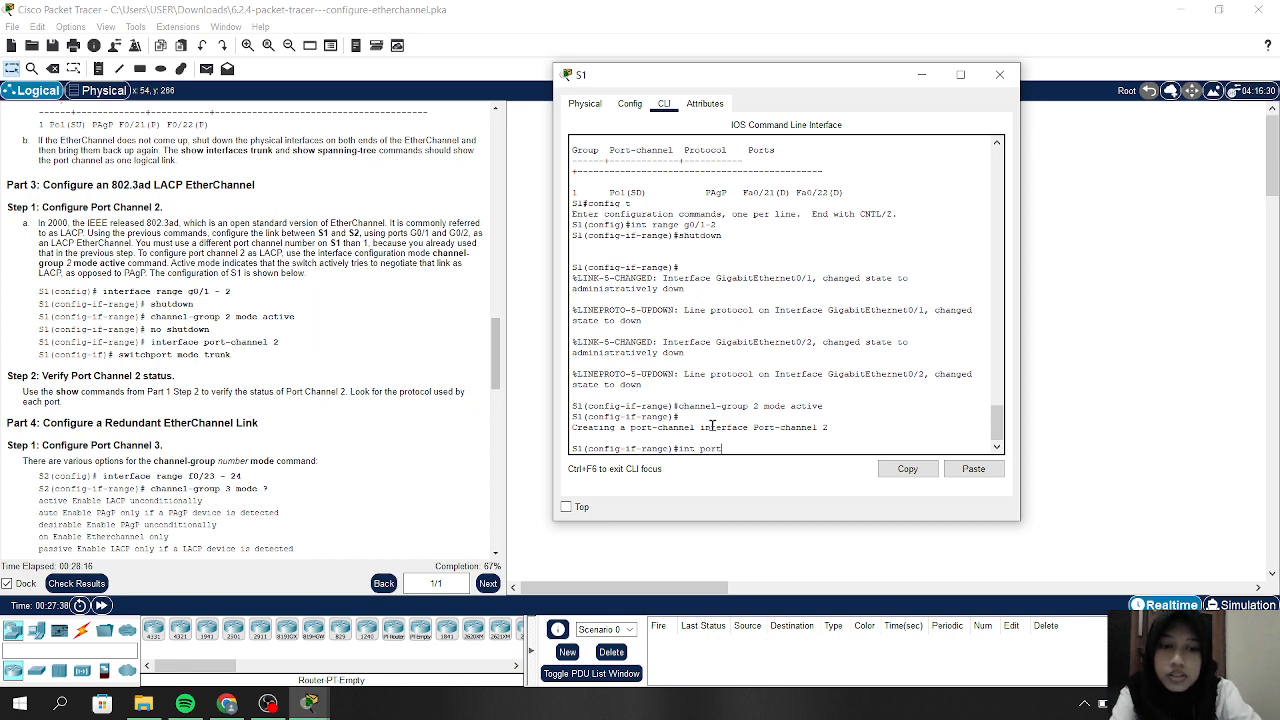
pyautogui.write('-channel')
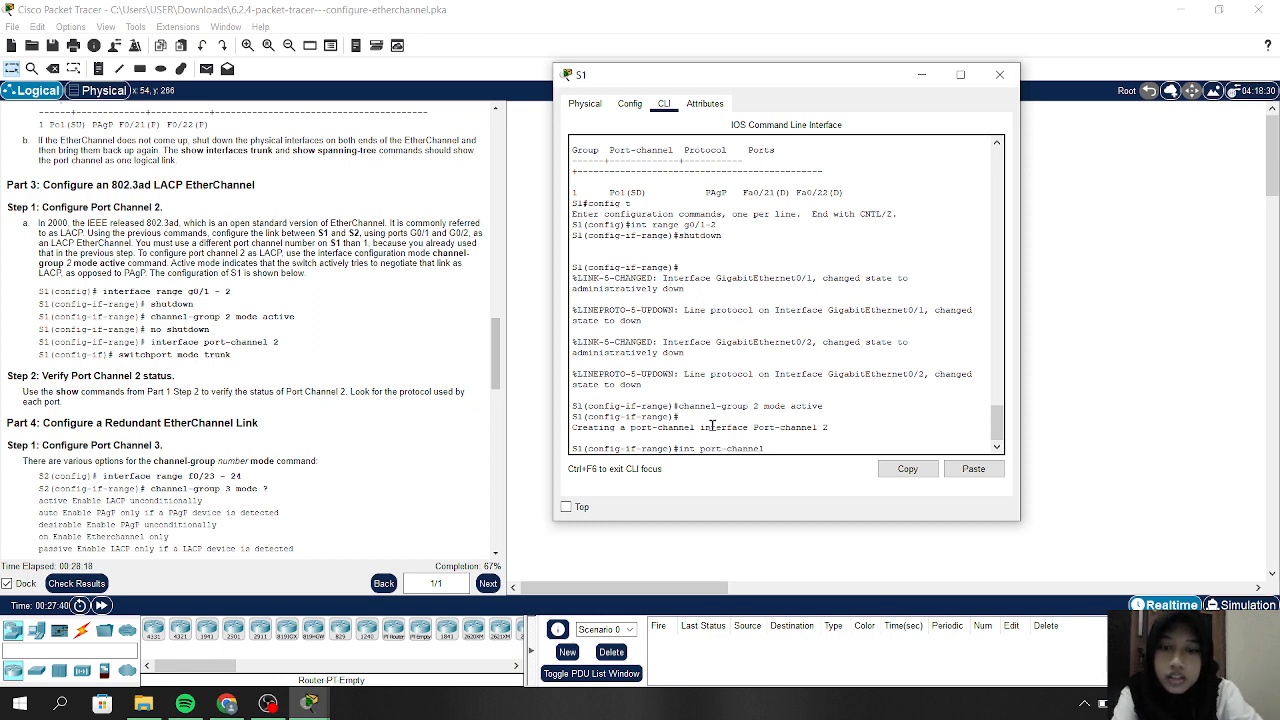
pyautogui.write(' 2')
pyautogui.press('Return')
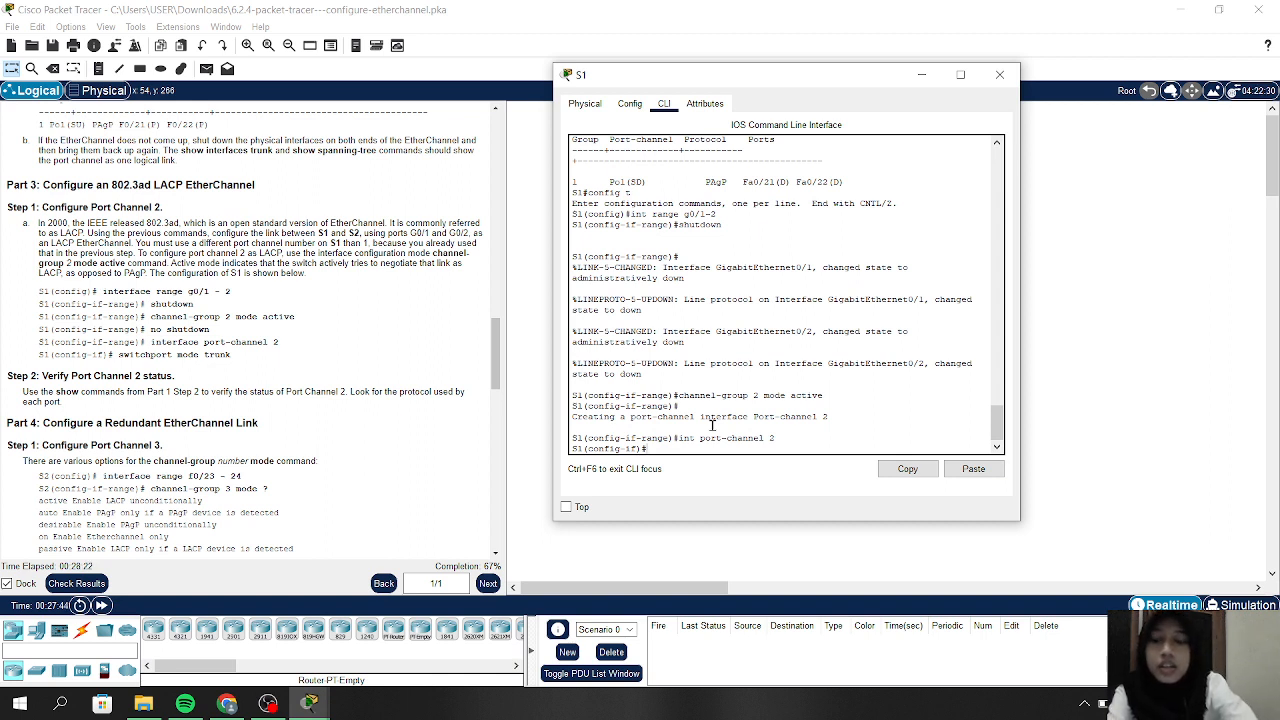
pyautogui.write('switc')
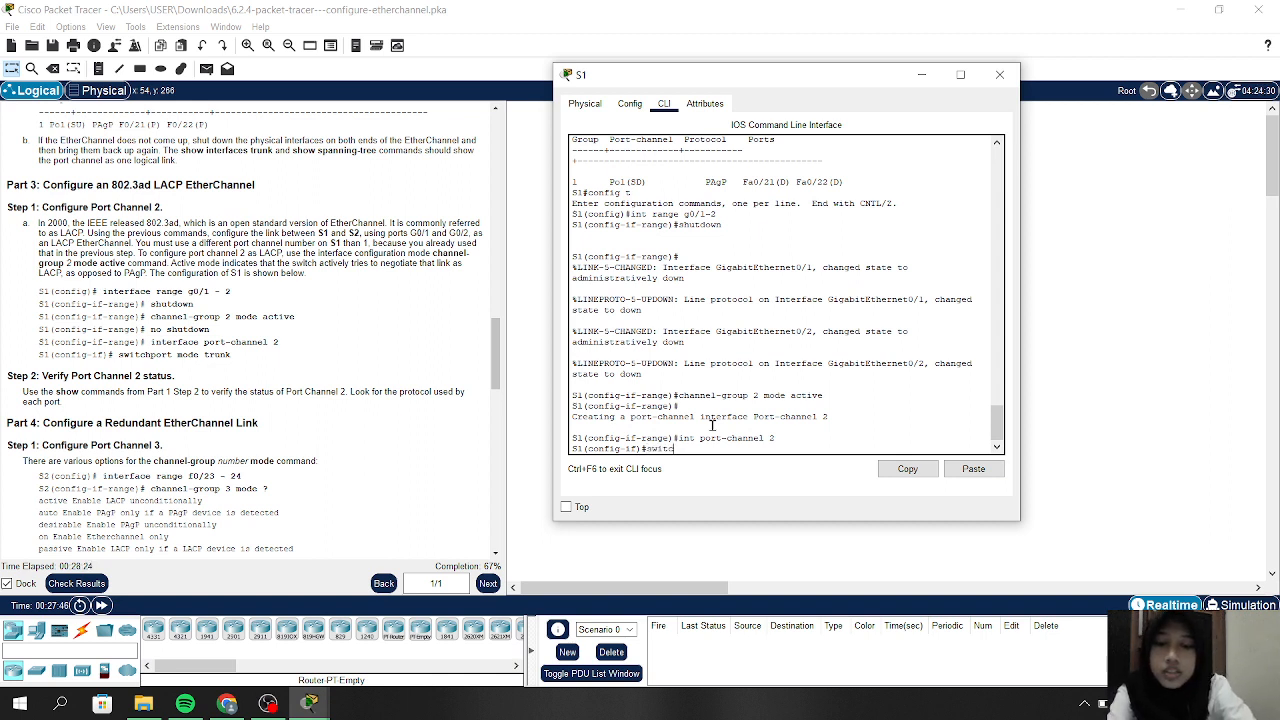
pyautogui.write('hport mod')
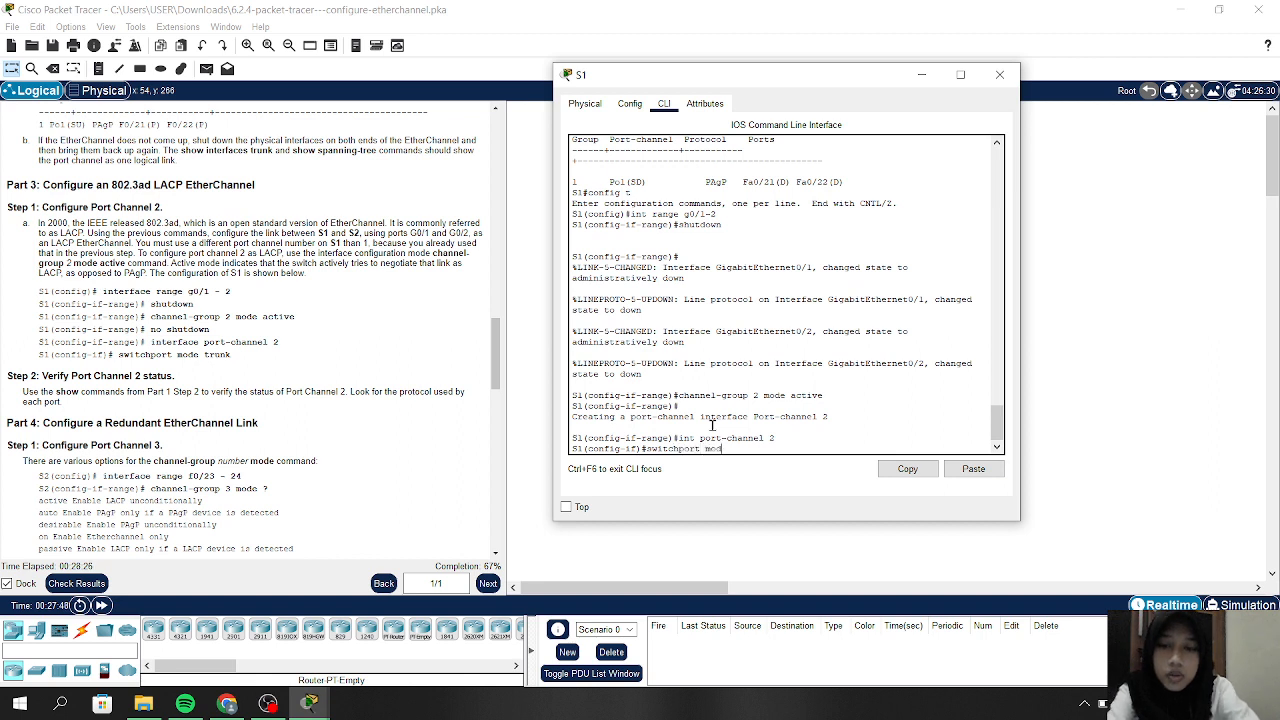
pyautogui.write('e trunk')
pyautogui.press('Return')
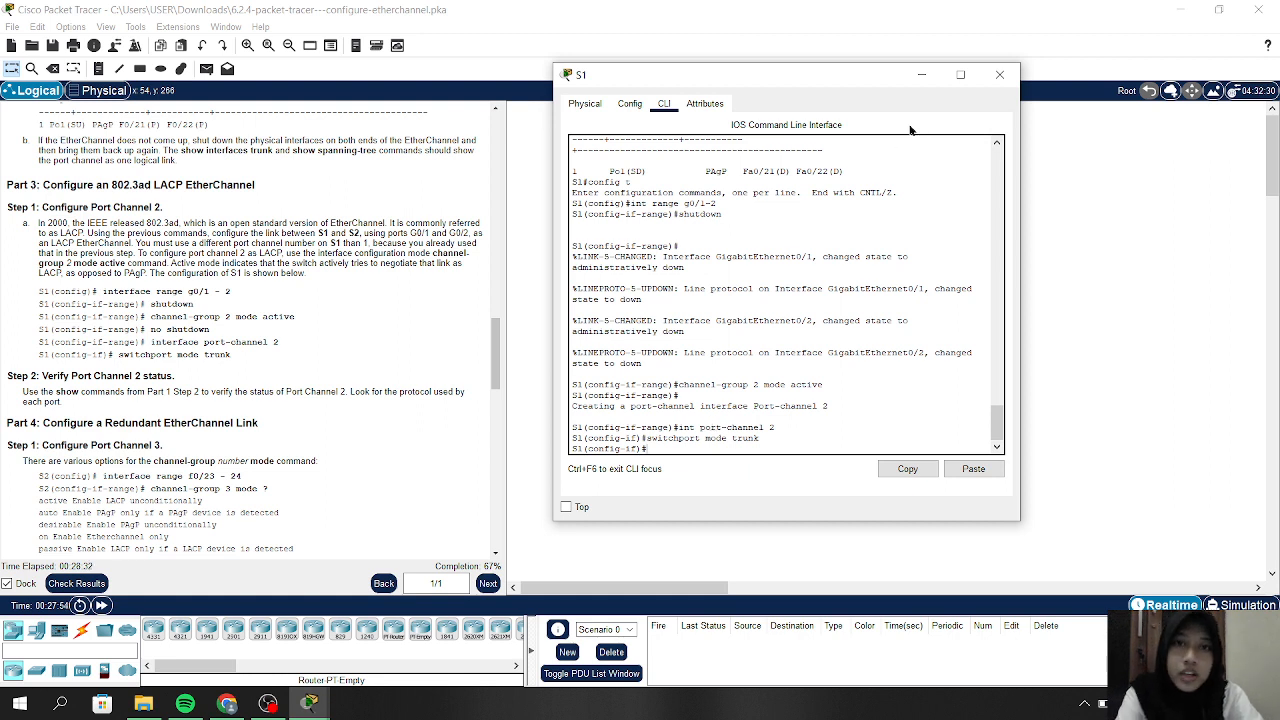
pyautogui.click(921, 76)
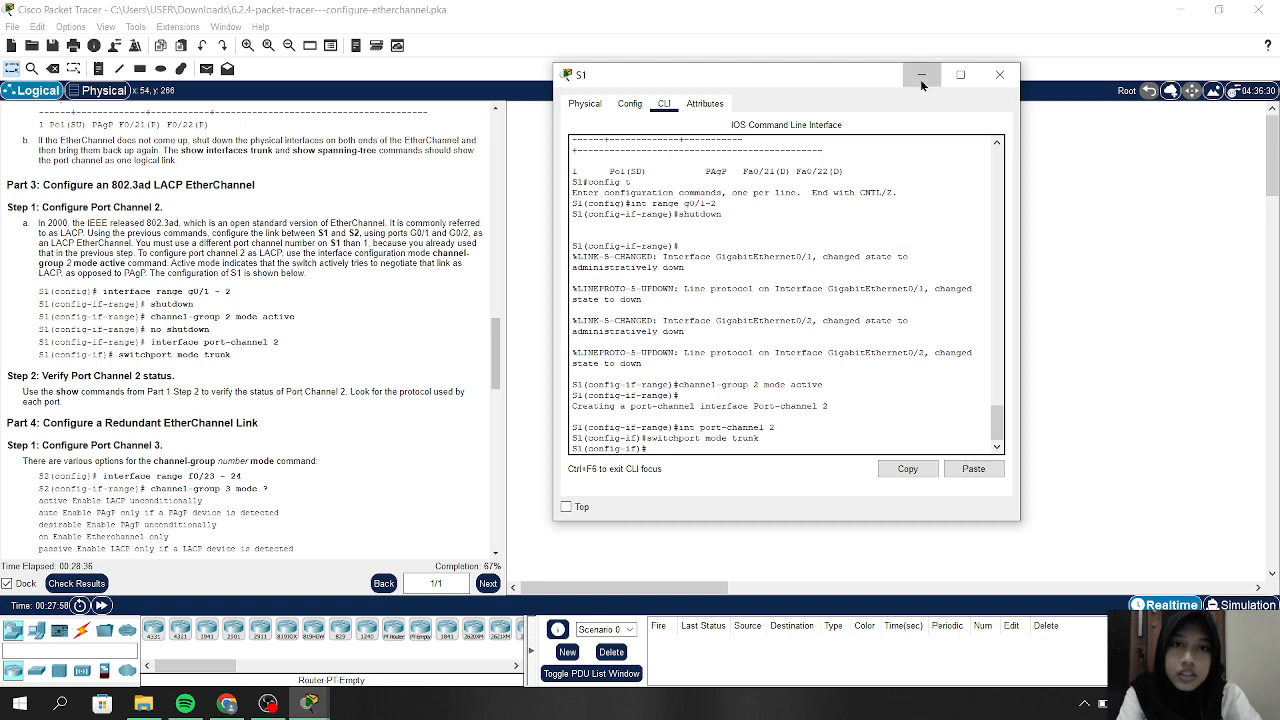
# On S2, enter privileged and global configuration mode, then shut down interface range G0/1-2
pyautogui.click(609, 278)
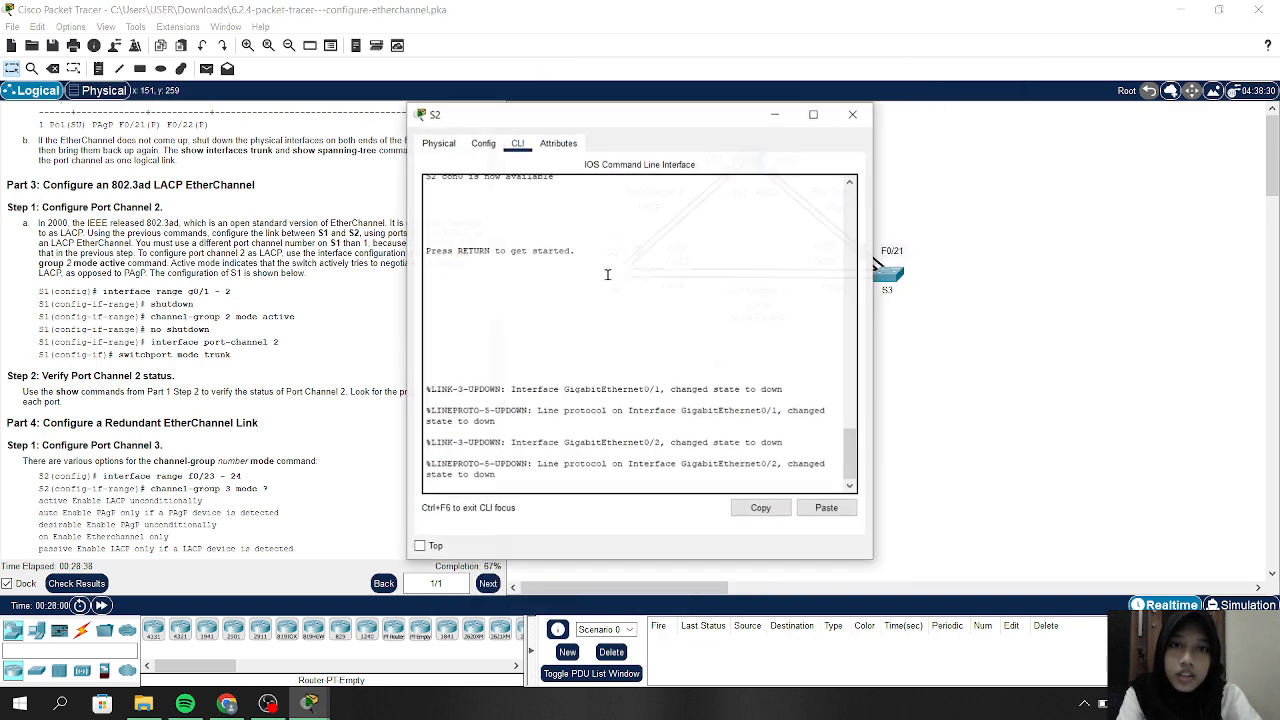
pyautogui.press('Return')
pyautogui.press('Return')
pyautogui.press('Return')
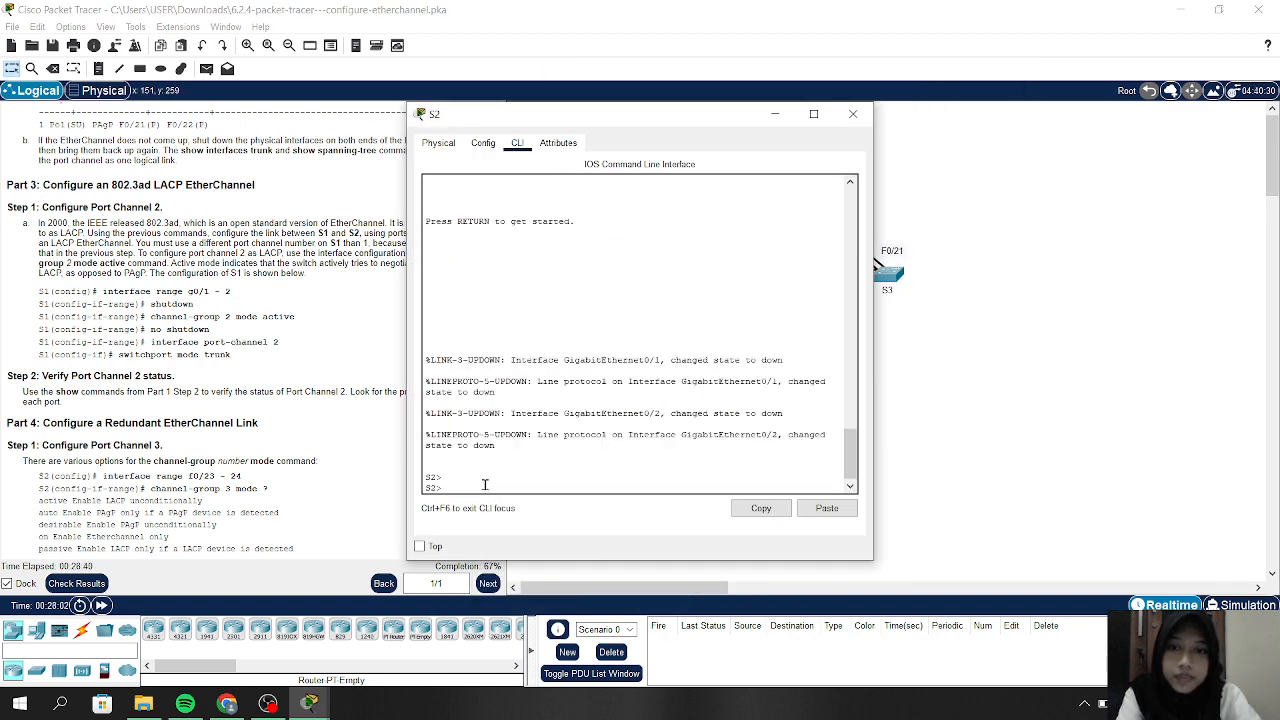
pyautogui.write('en')
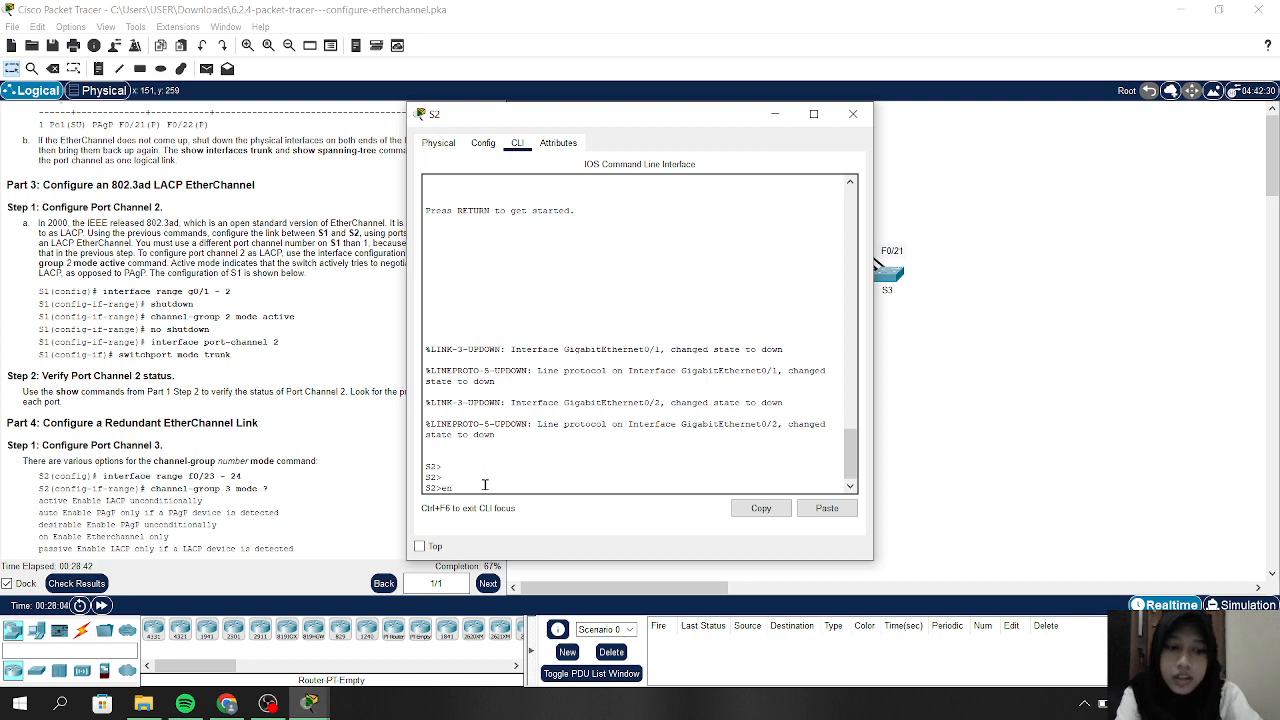
pyautogui.press('Return')
pyautogui.write('config')
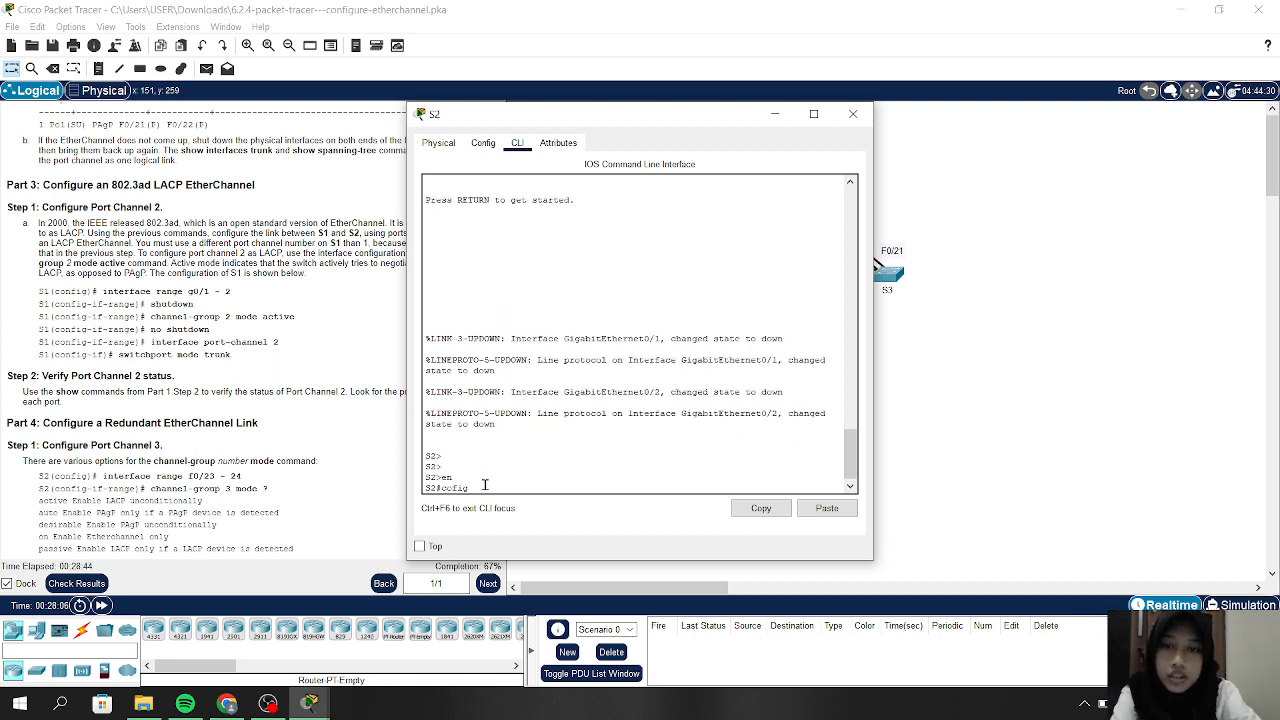
pyautogui.press('BackSpace')
pyautogui.press('BackSpace')
pyautogui.press('BackSpace')
pyautogui.write('nfig')
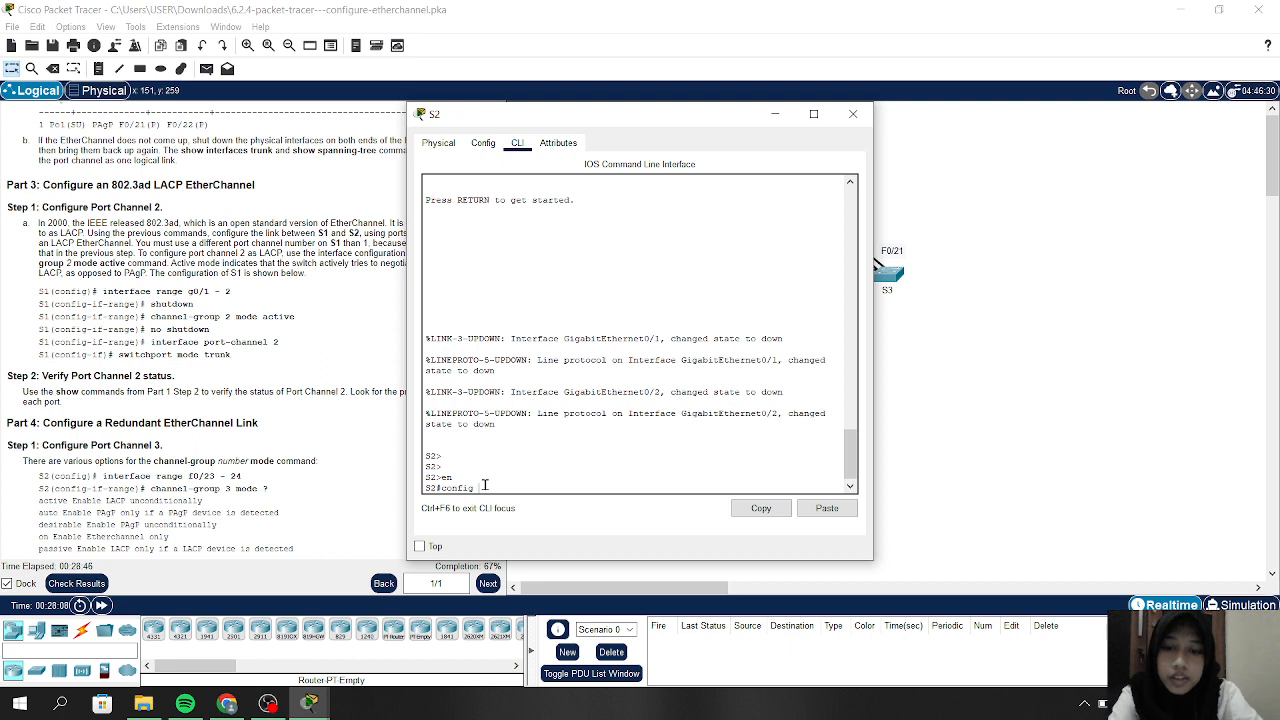
pyautogui.write(' t')
pyautogui.press('Return')
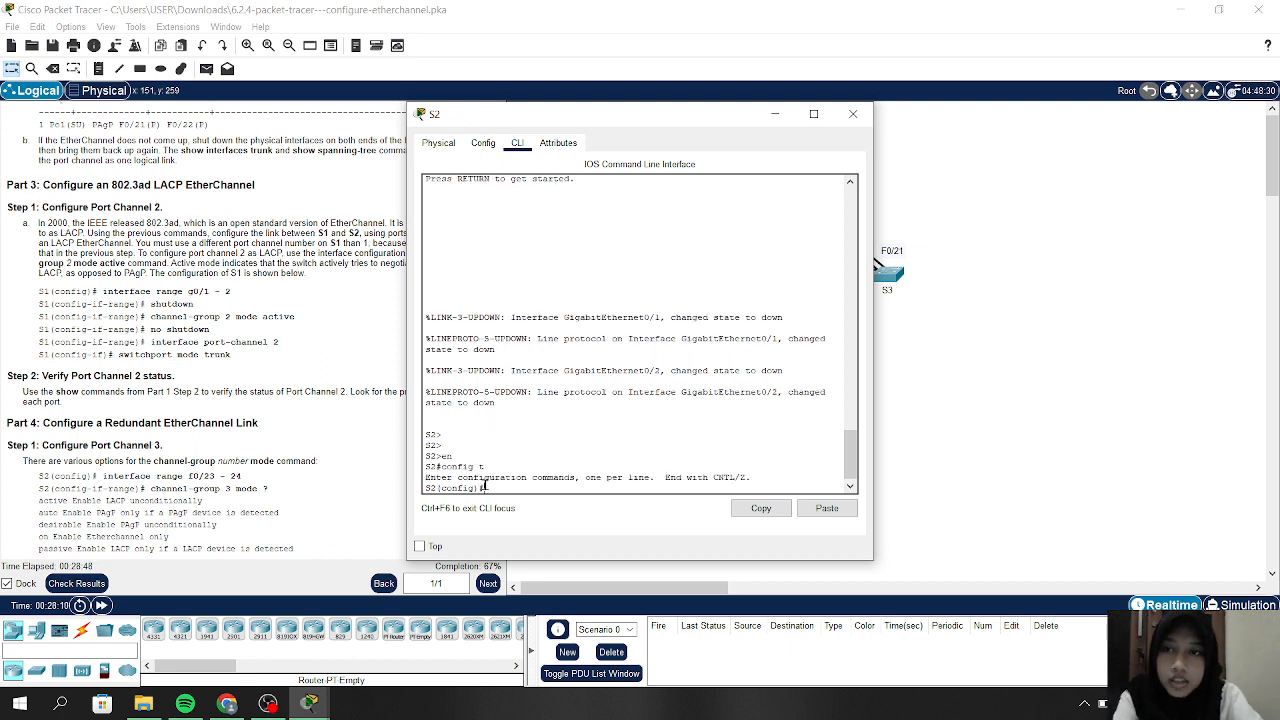
pyautogui.write('int')
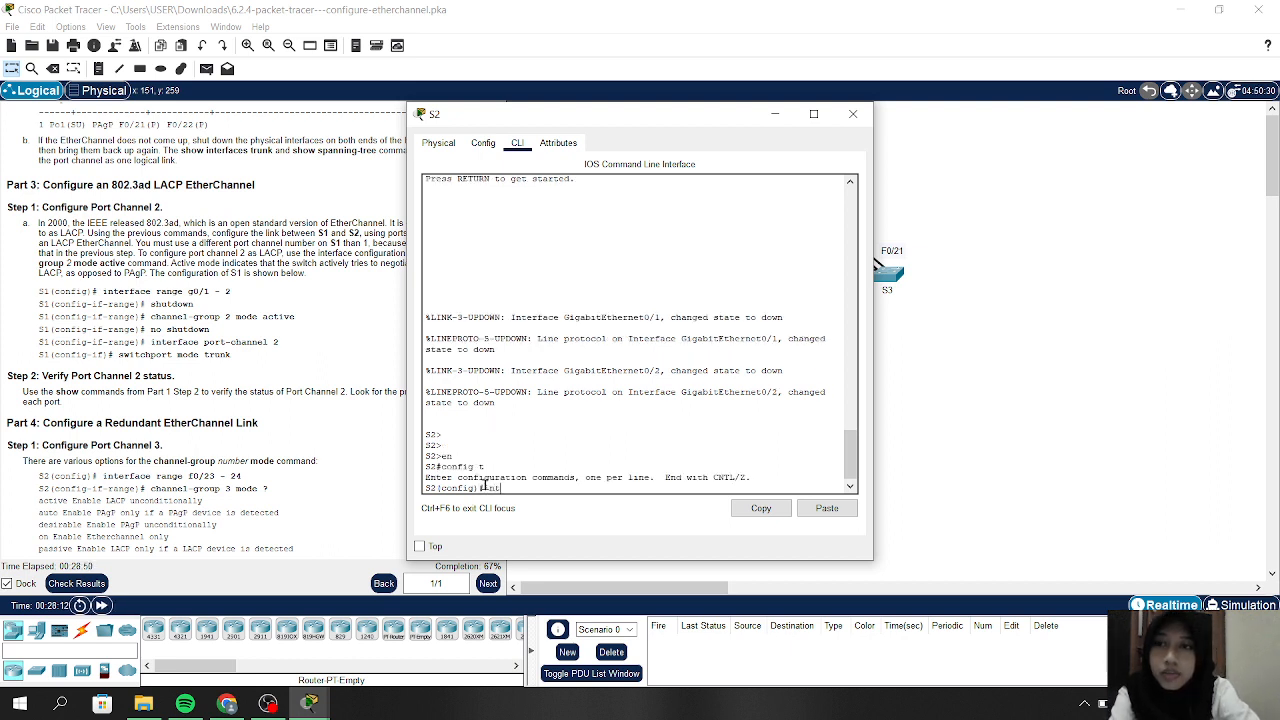
pyautogui.write(' range')
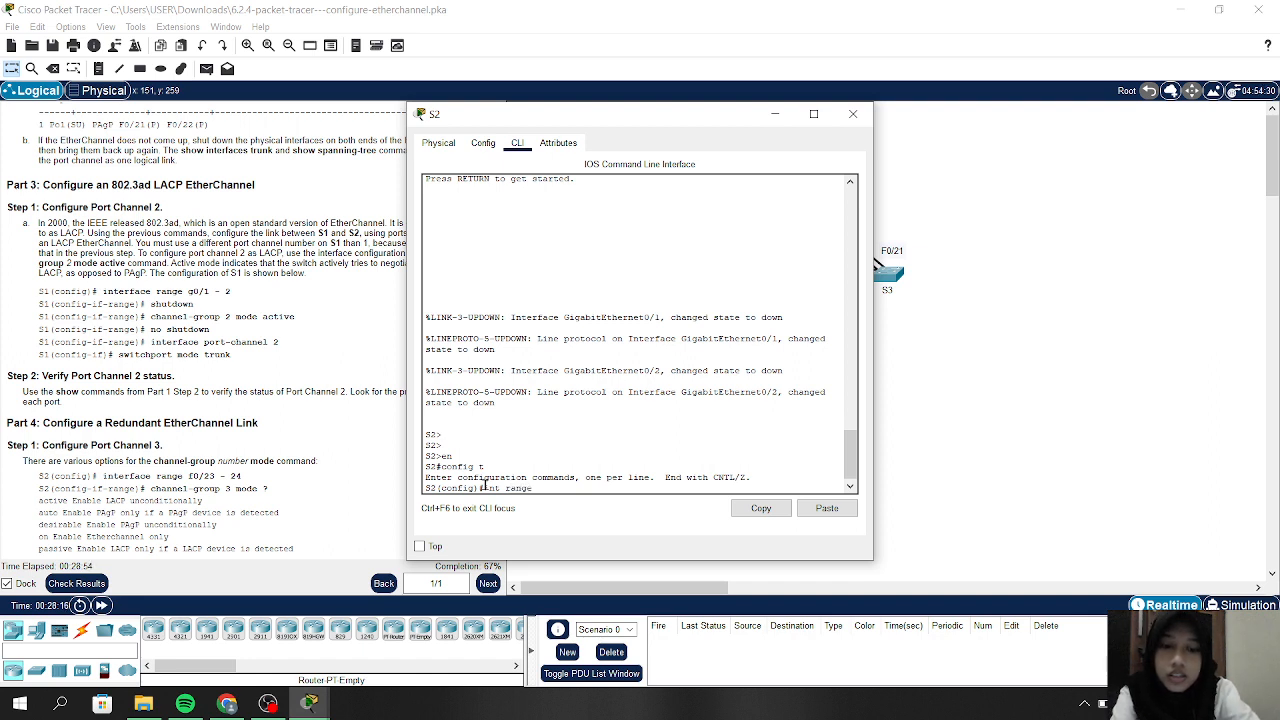
pyautogui.write(' g0/')
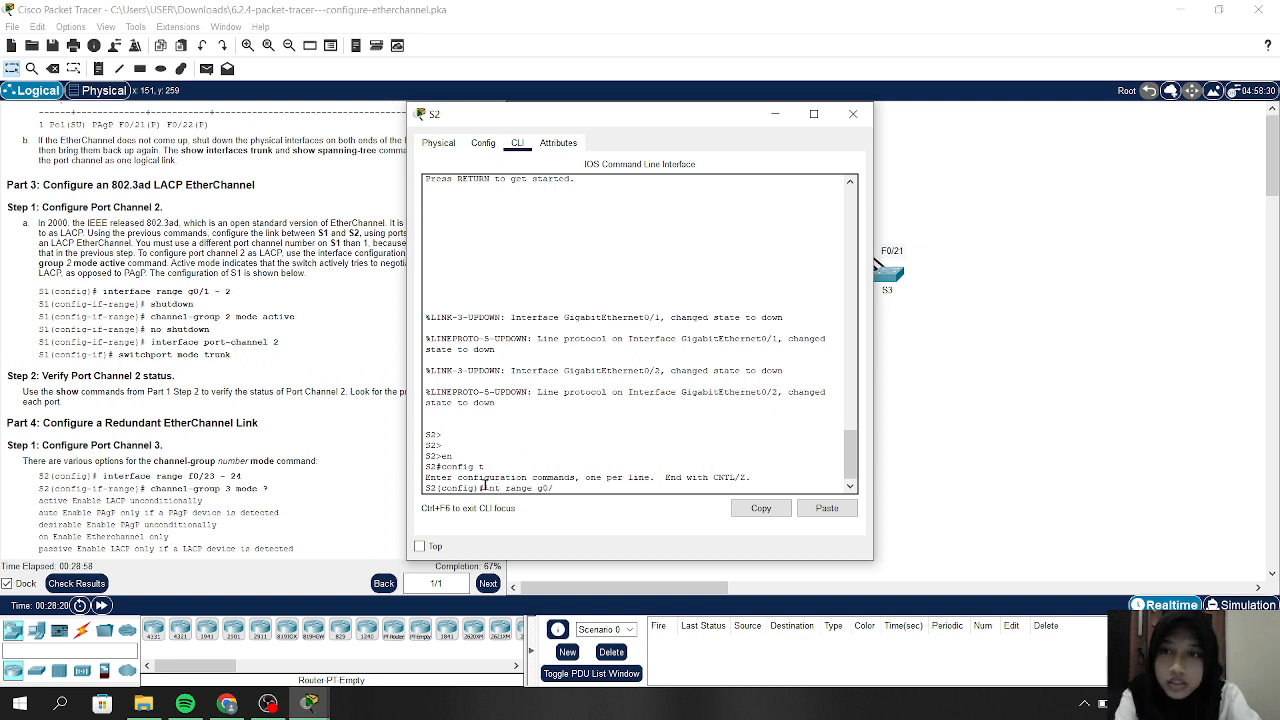
pyautogui.write('1-')
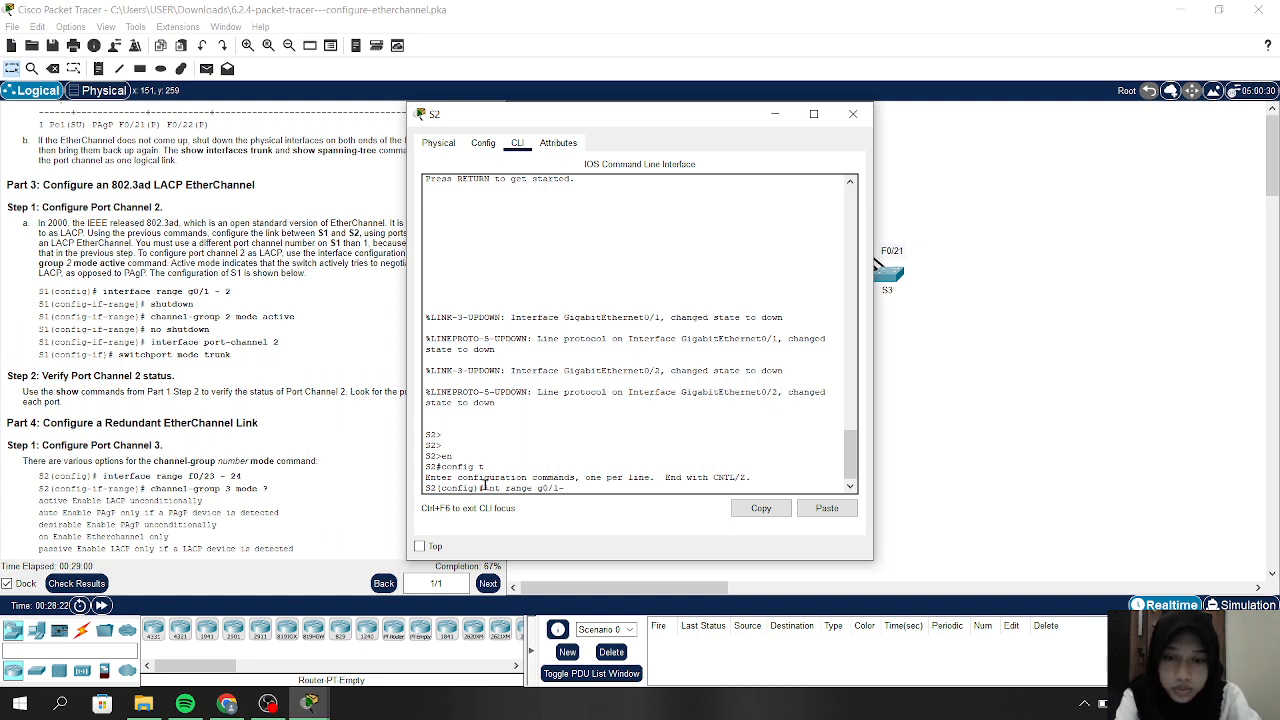
pyautogui.write('2')
pyautogui.press('Return')
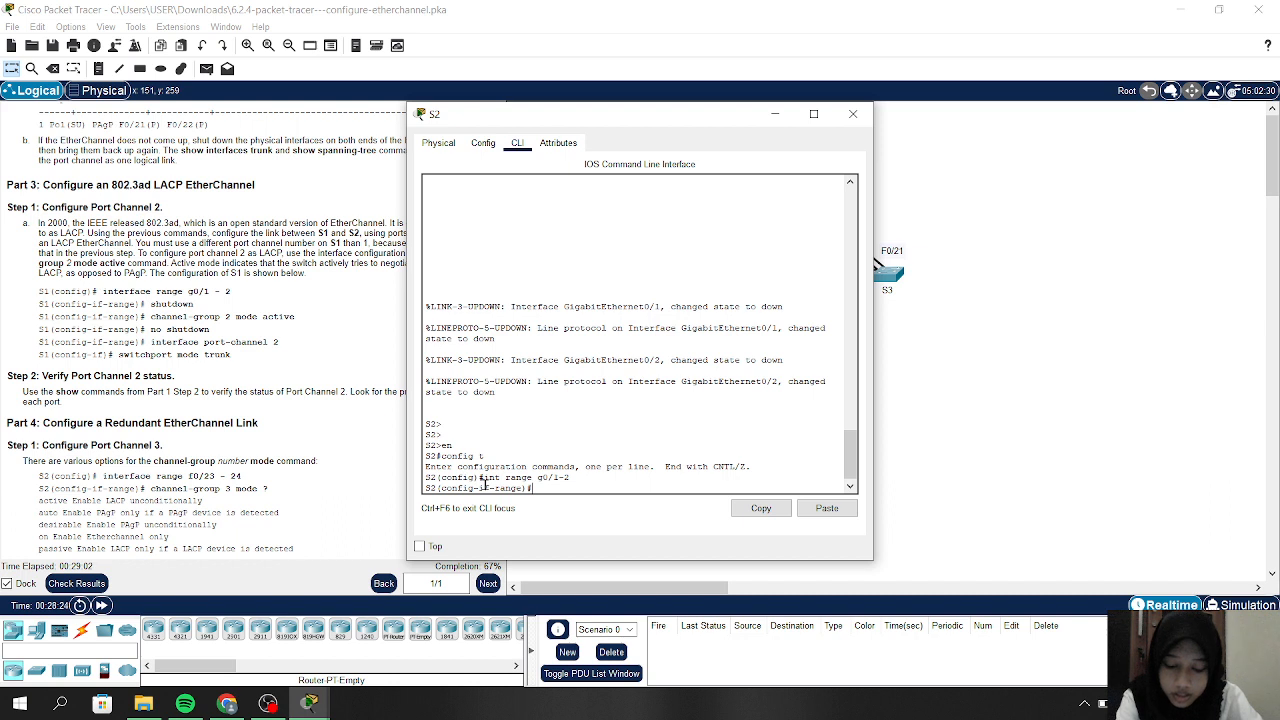
pyautogui.write('shutdown')
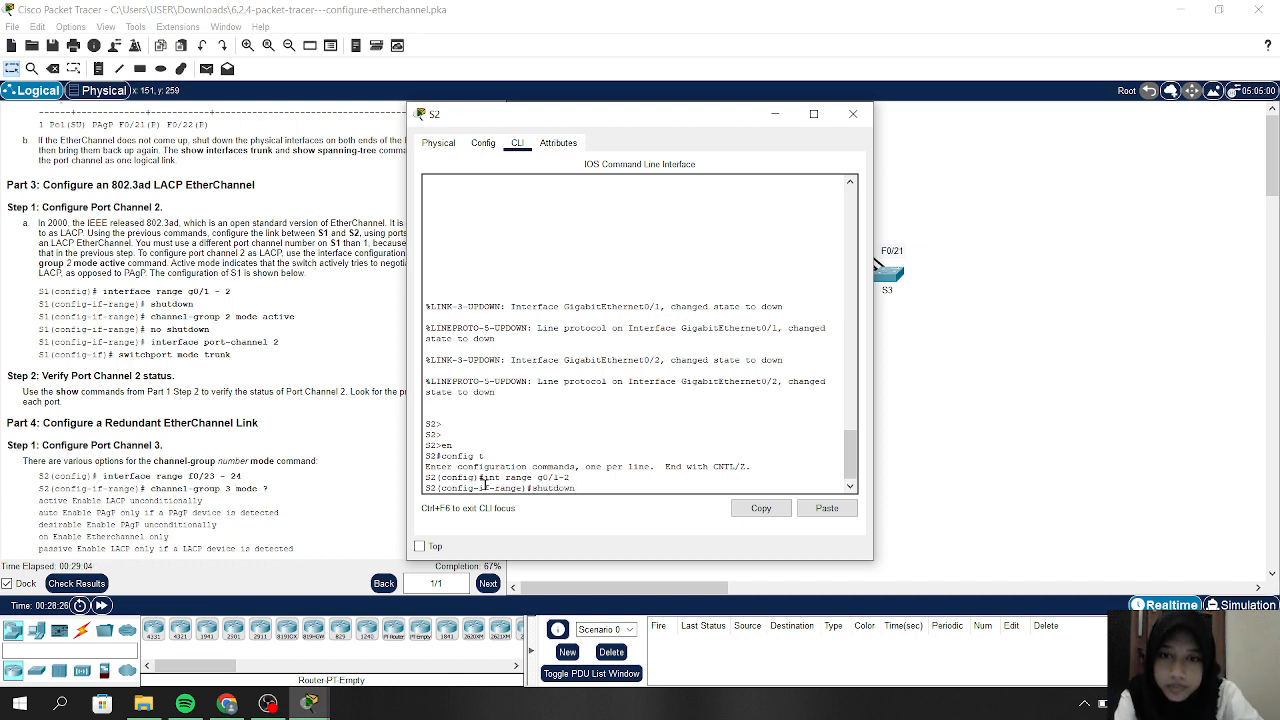
pyautogui.press('Return')
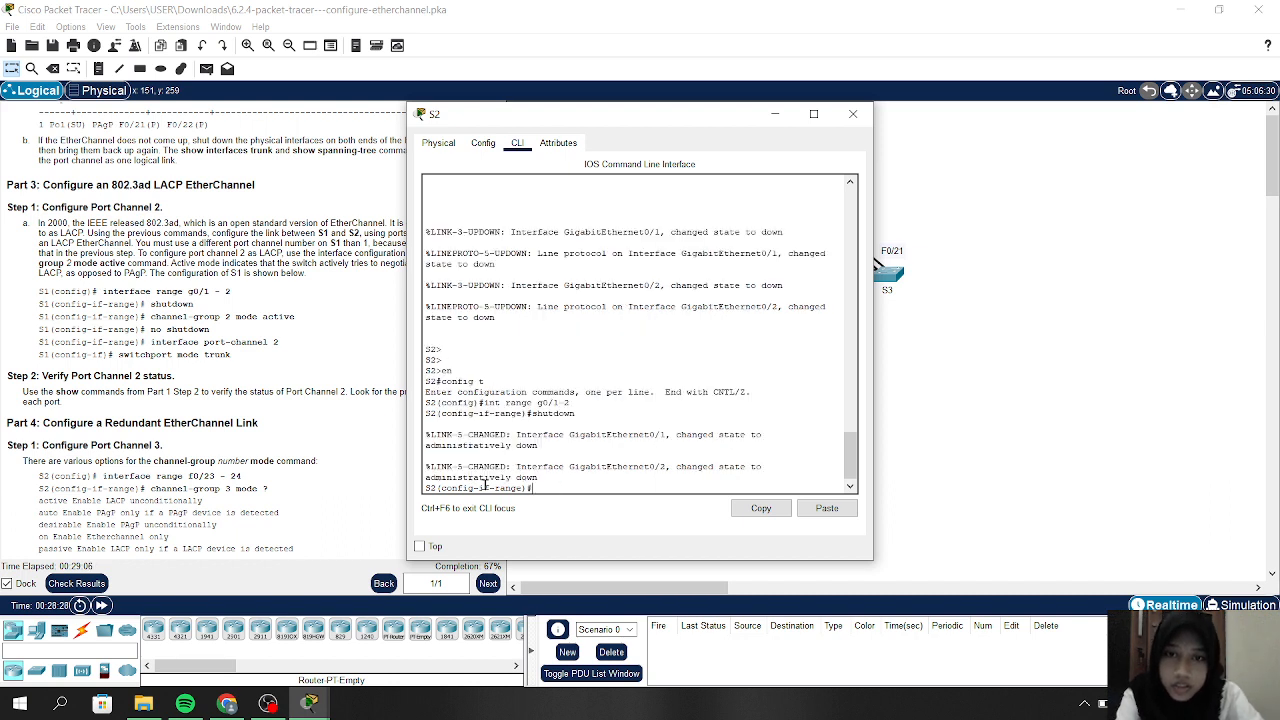
pyautogui.press('Return')
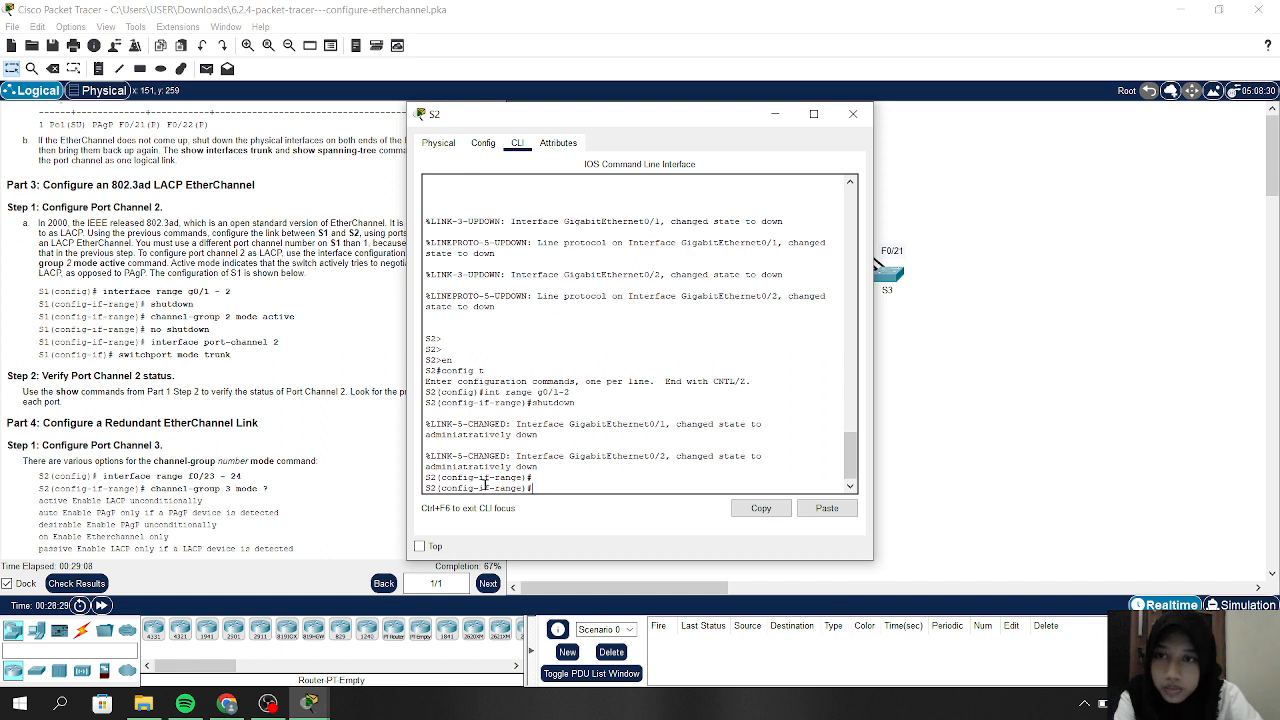
# Join S2's G0/1–2 to LACP channel-group 2 active and make Port-channel 2 a trunk
pyautogui.write('channe')
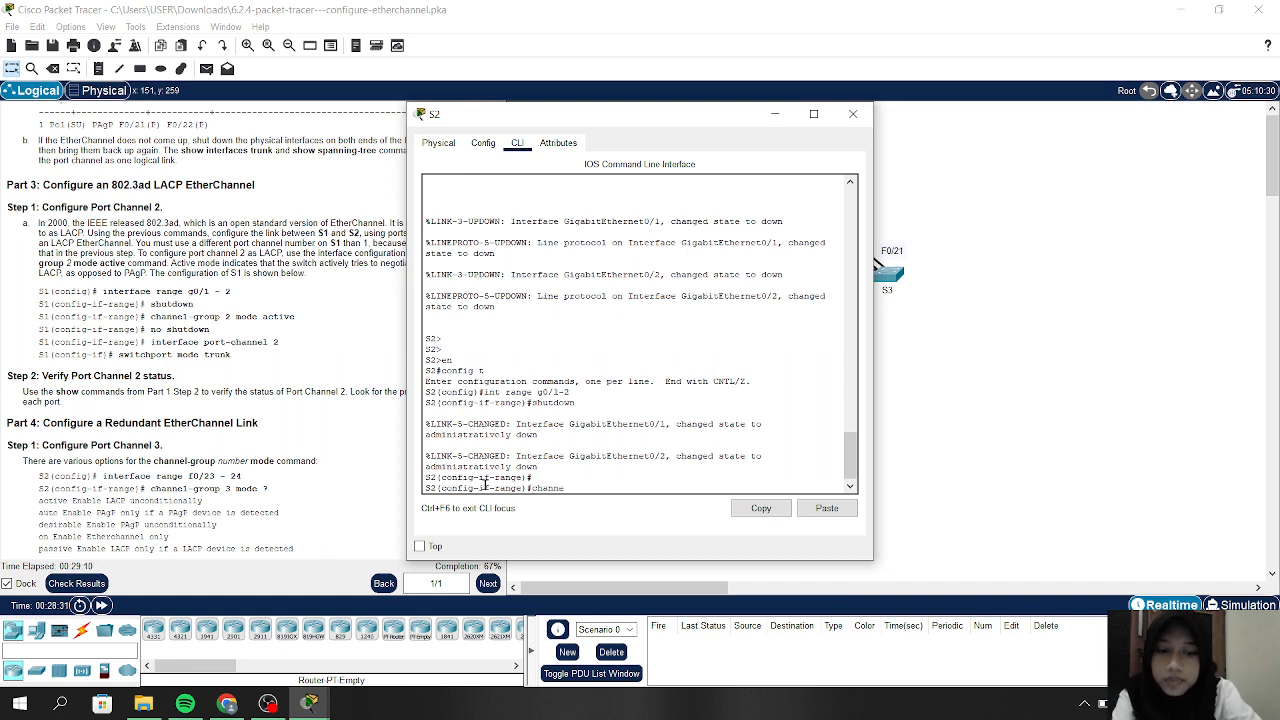
pyautogui.write('l-group')
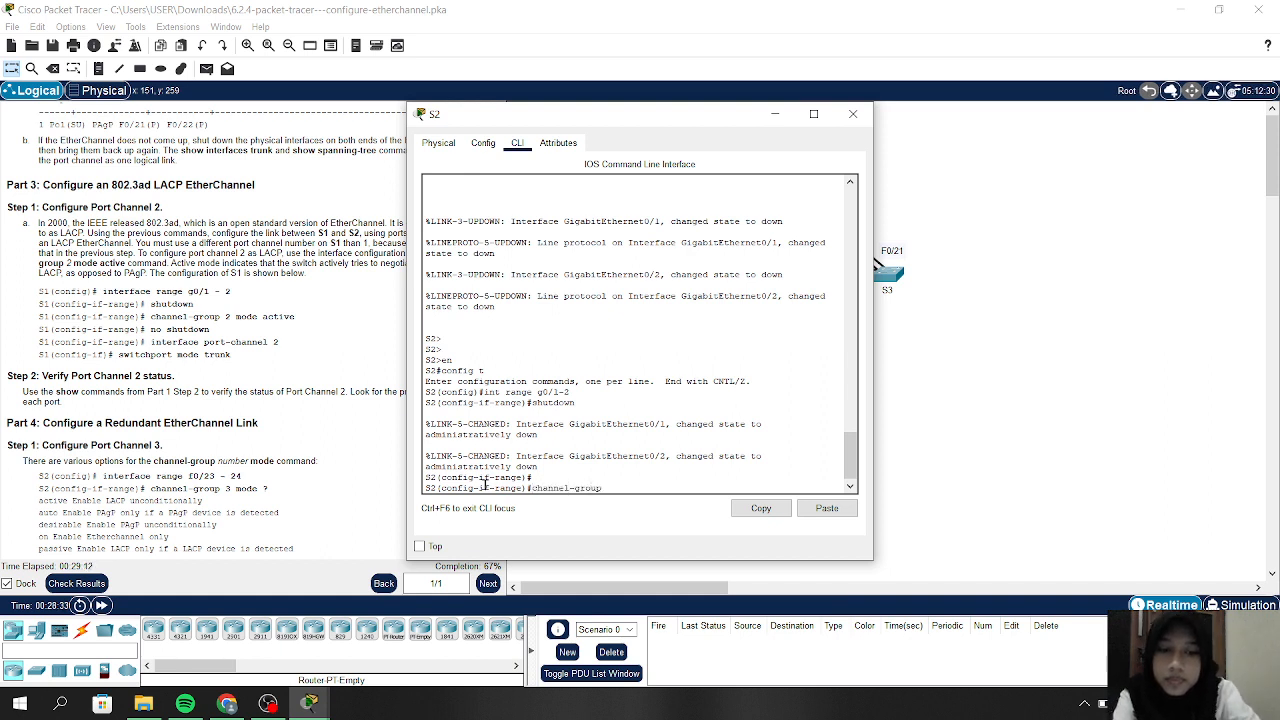
pyautogui.write(' 2 mode')
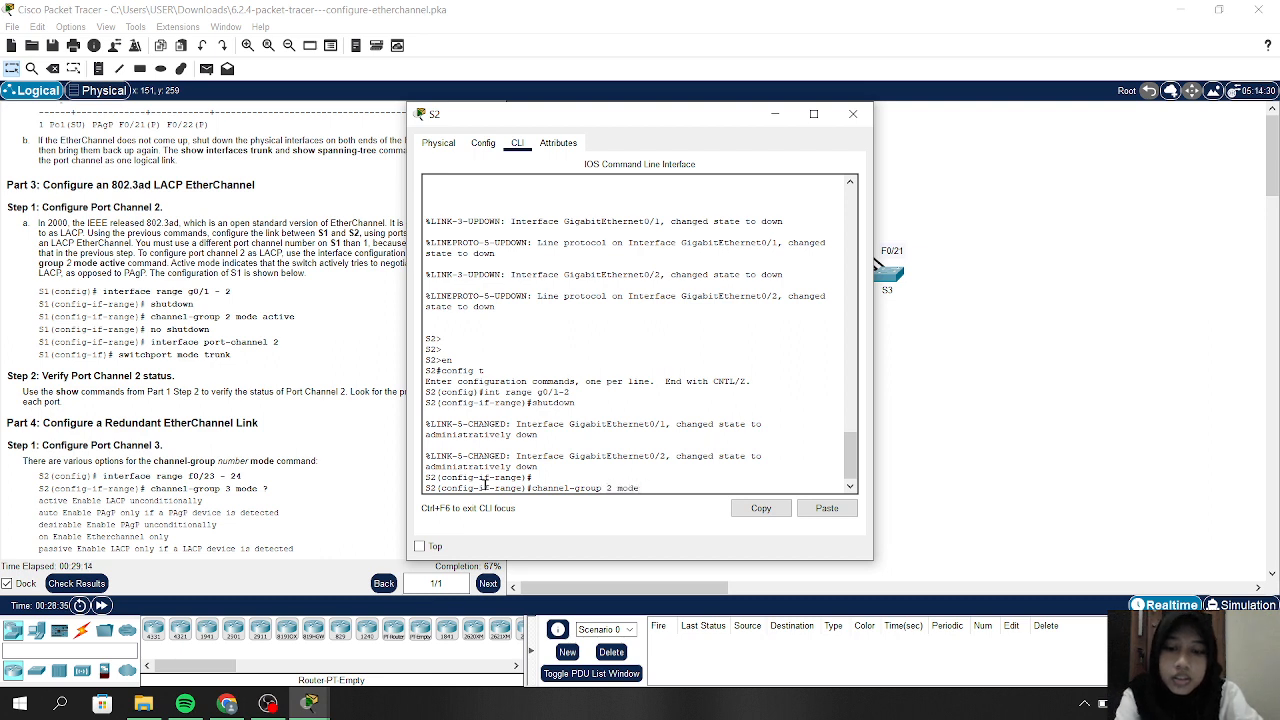
pyautogui.write(' active')
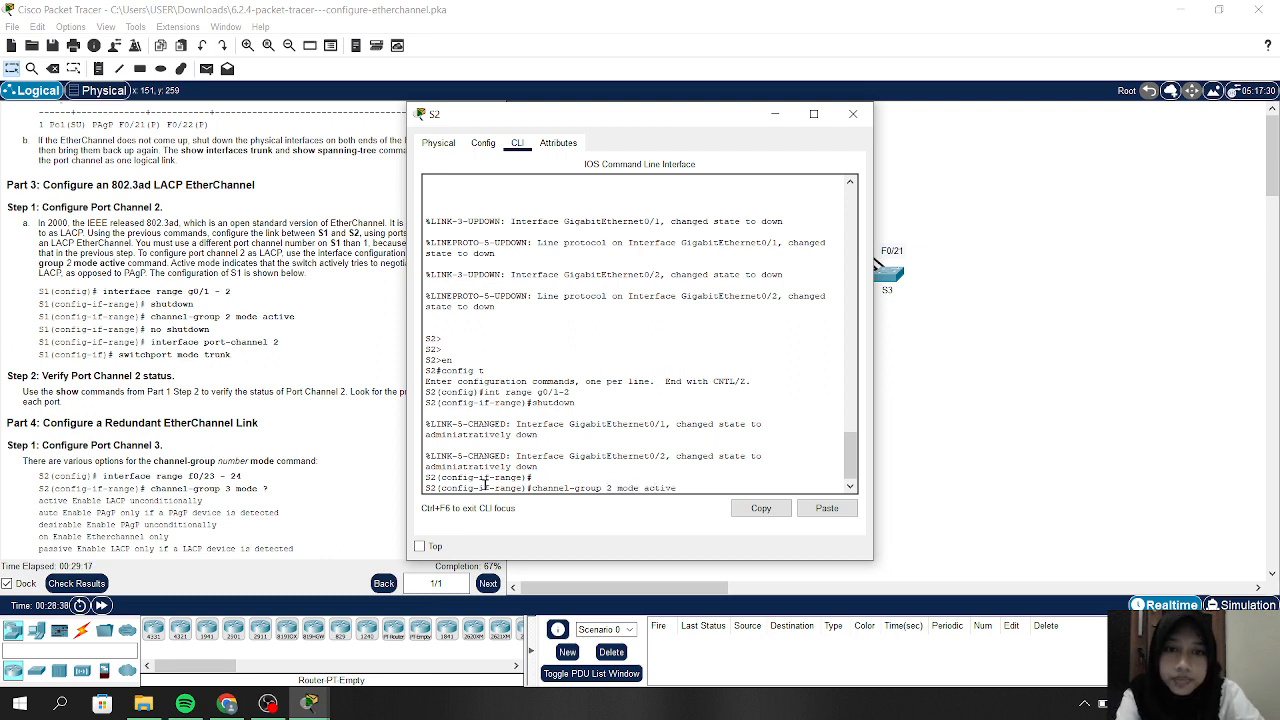
pyautogui.press('Return')
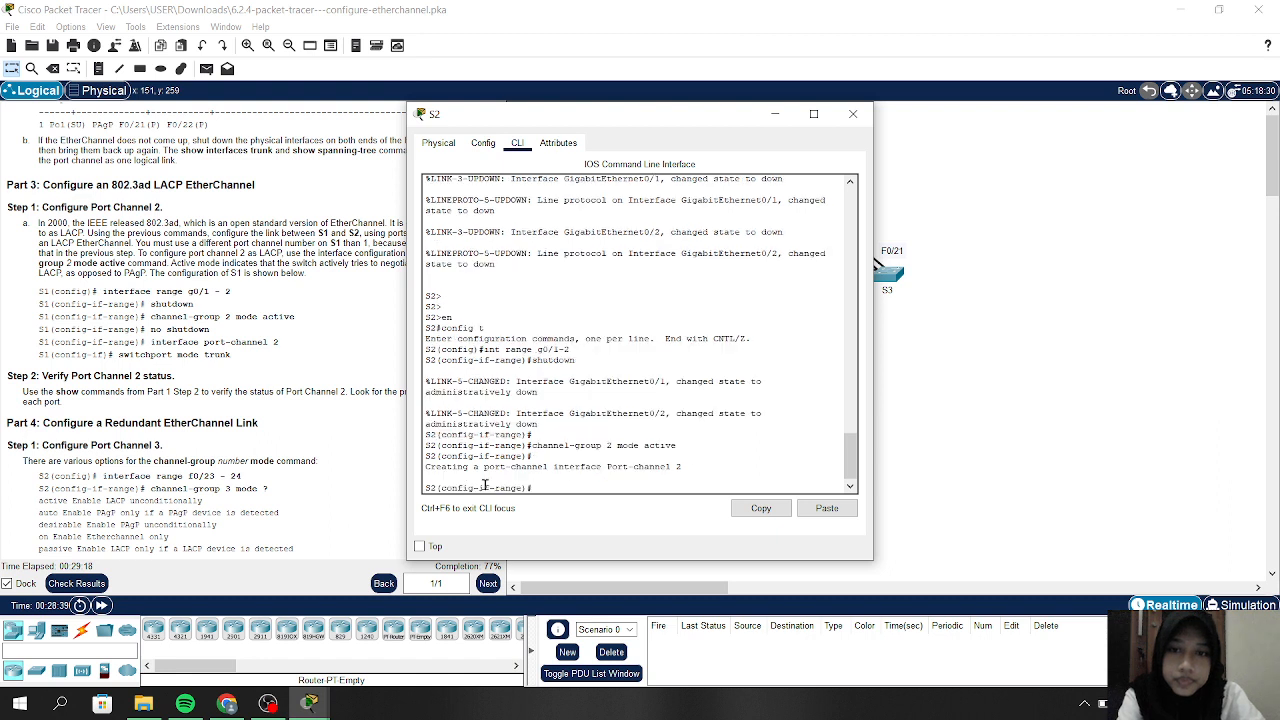
pyautogui.write('in')
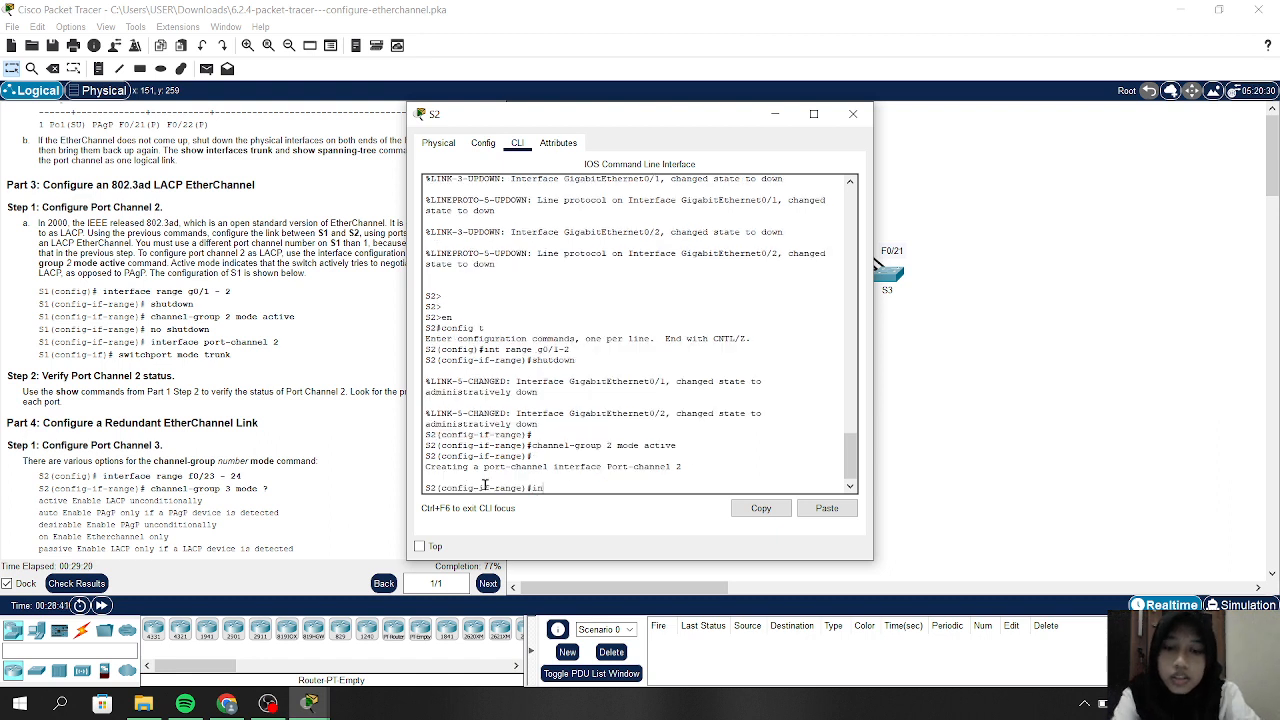
pyautogui.write('t port')
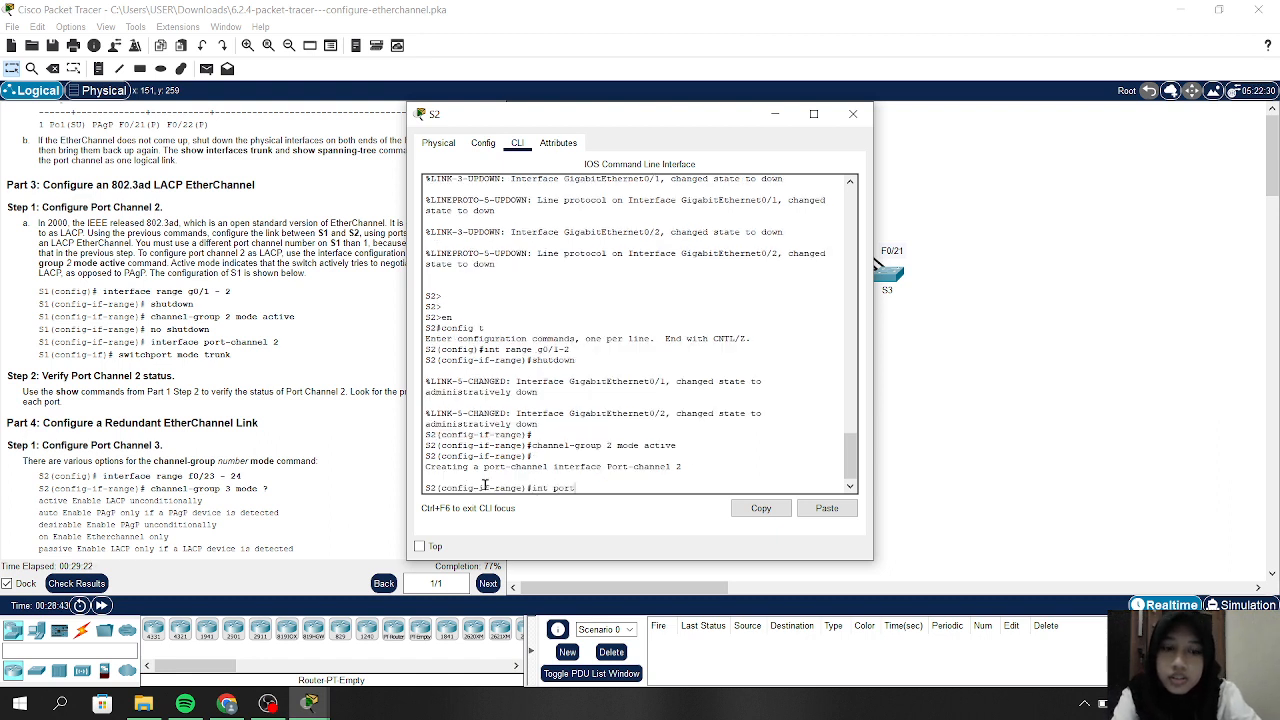
pyautogui.write('-channel ')
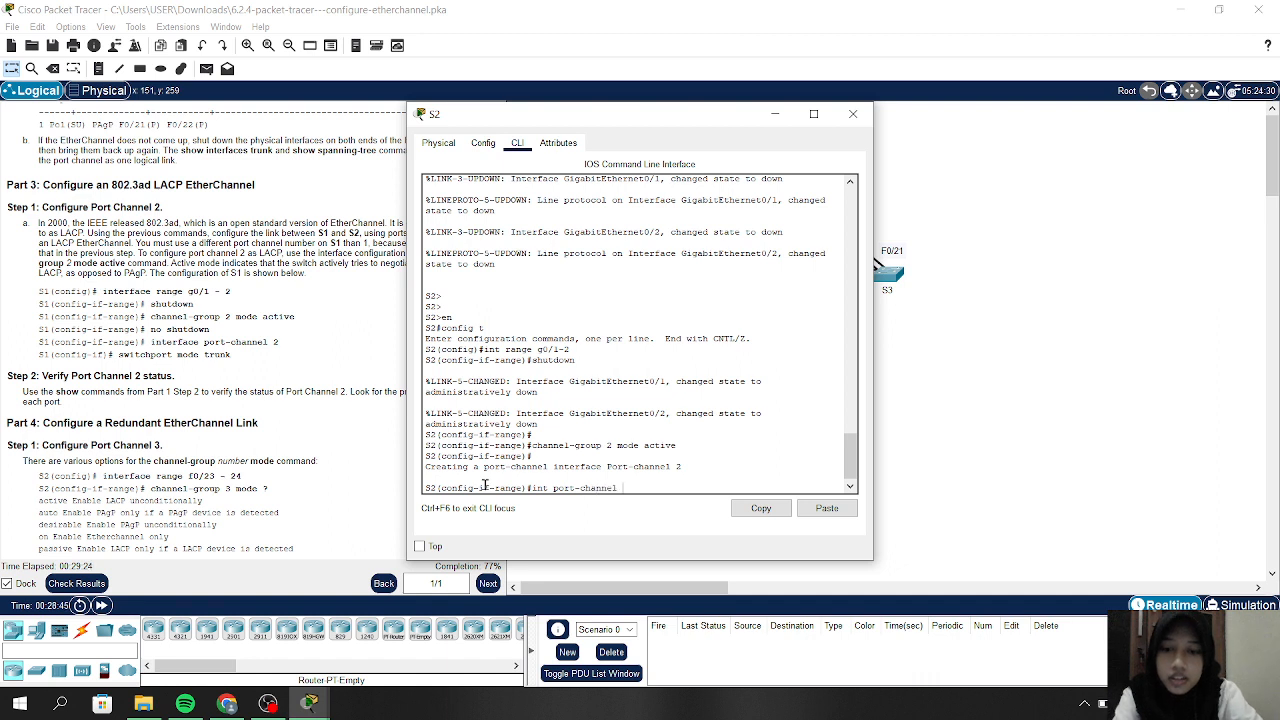
pyautogui.write('2')
pyautogui.press('Return')
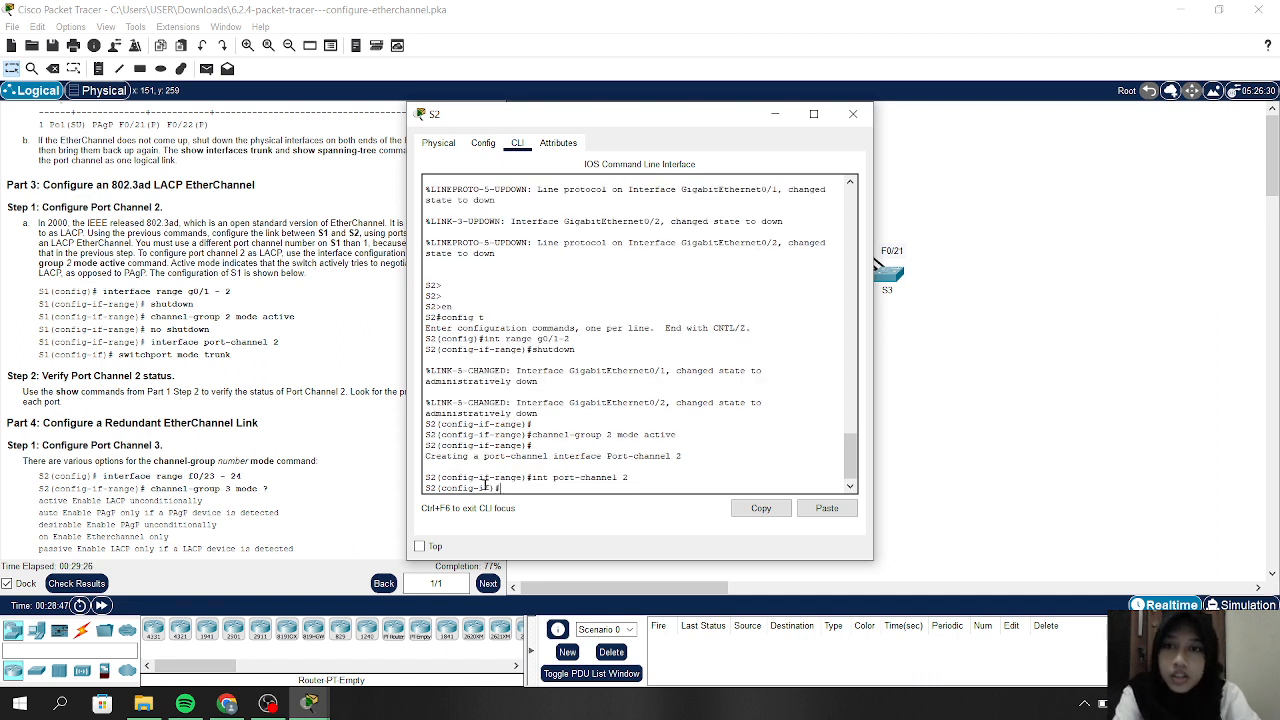
pyautogui.write('switc')
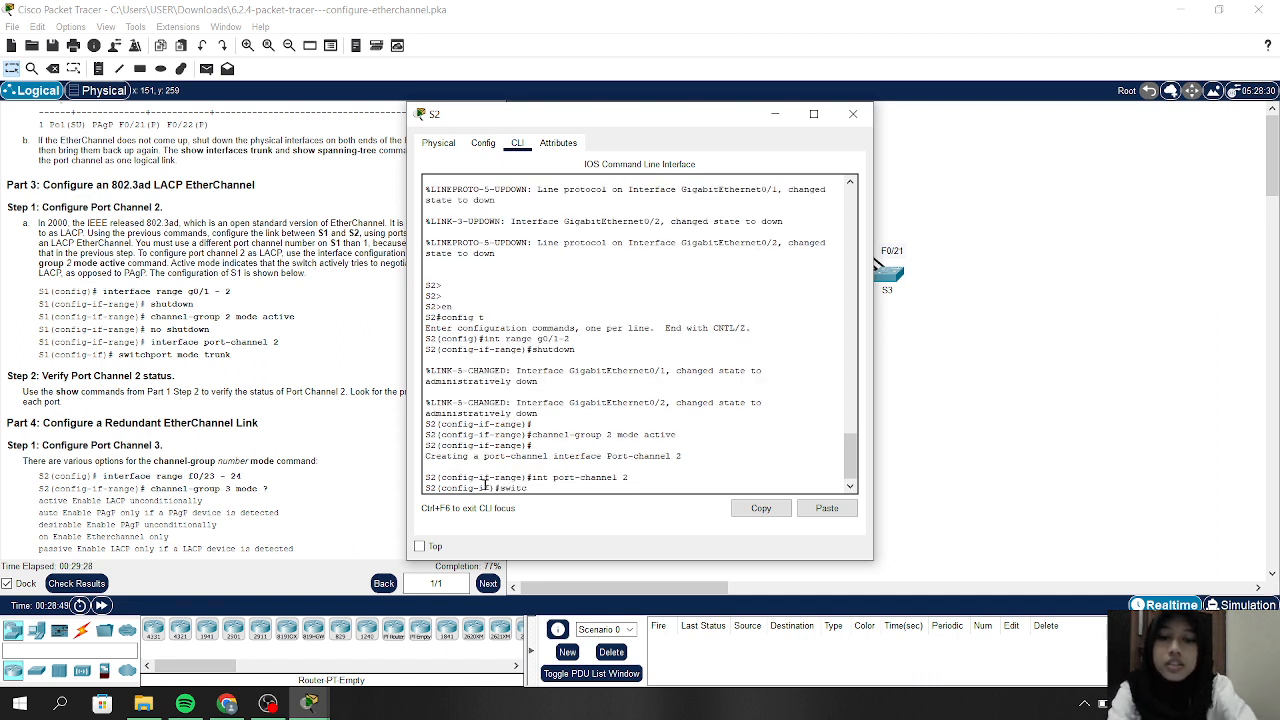
pyautogui.write('h ')
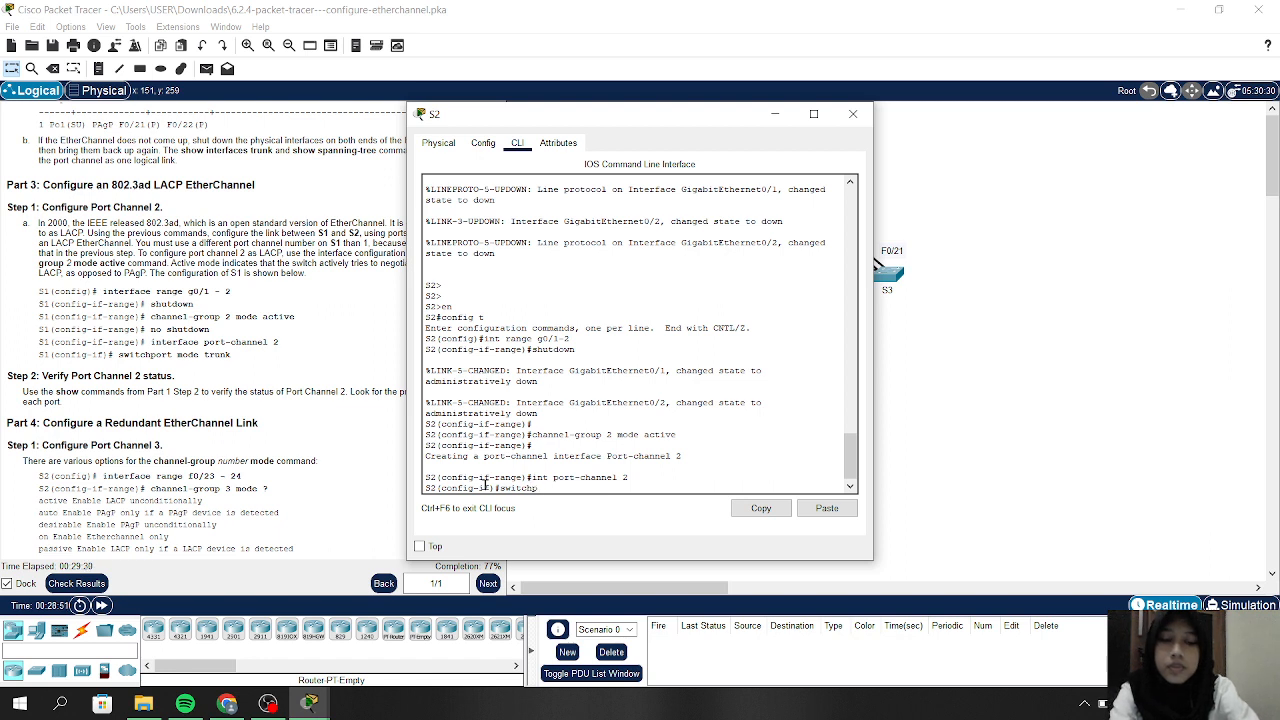
pyautogui.write('ort')
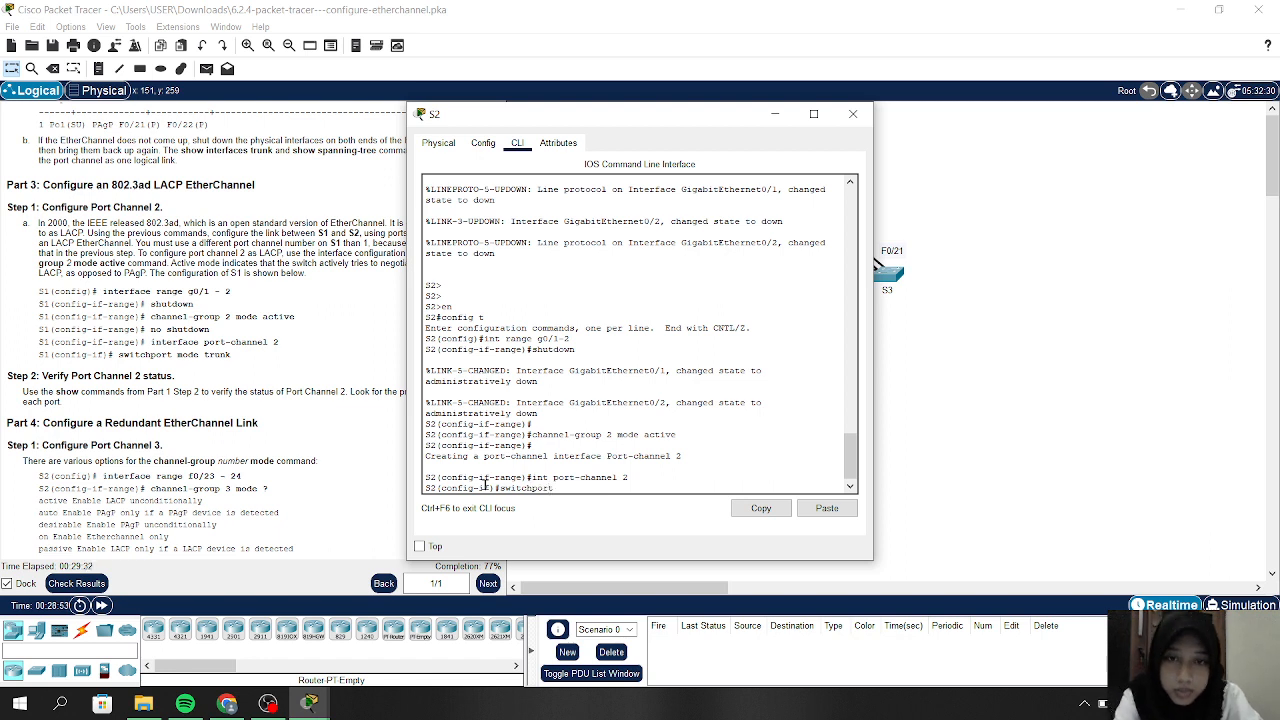
pyautogui.write(' mode')
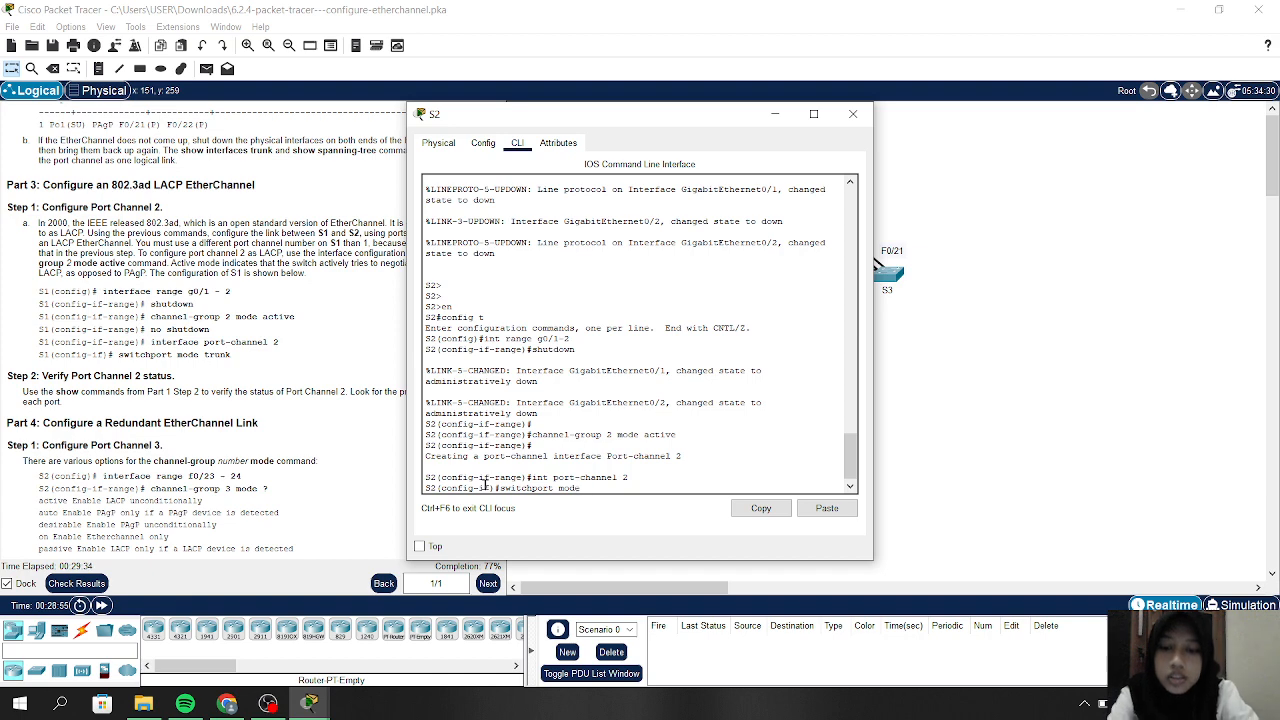
pyautogui.write(' trunk')
pyautogui.press('Return')
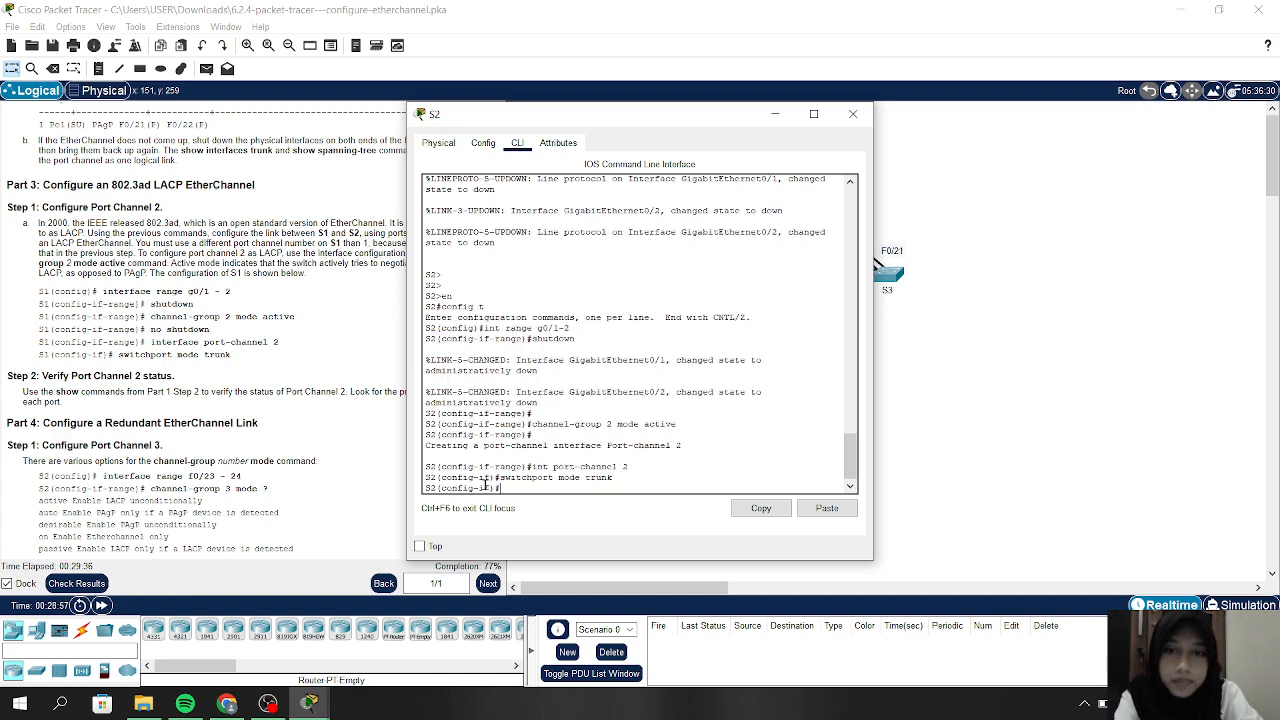
pyautogui.press('Return')
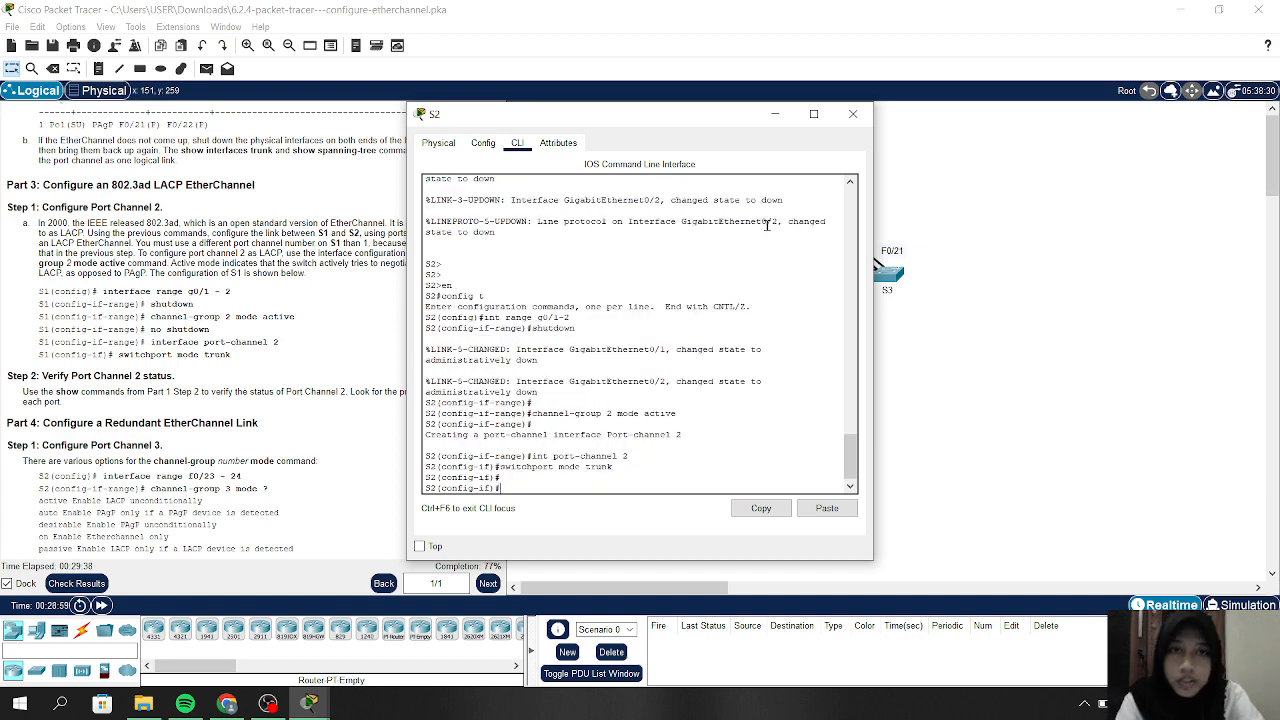
pyautogui.click(778, 115)
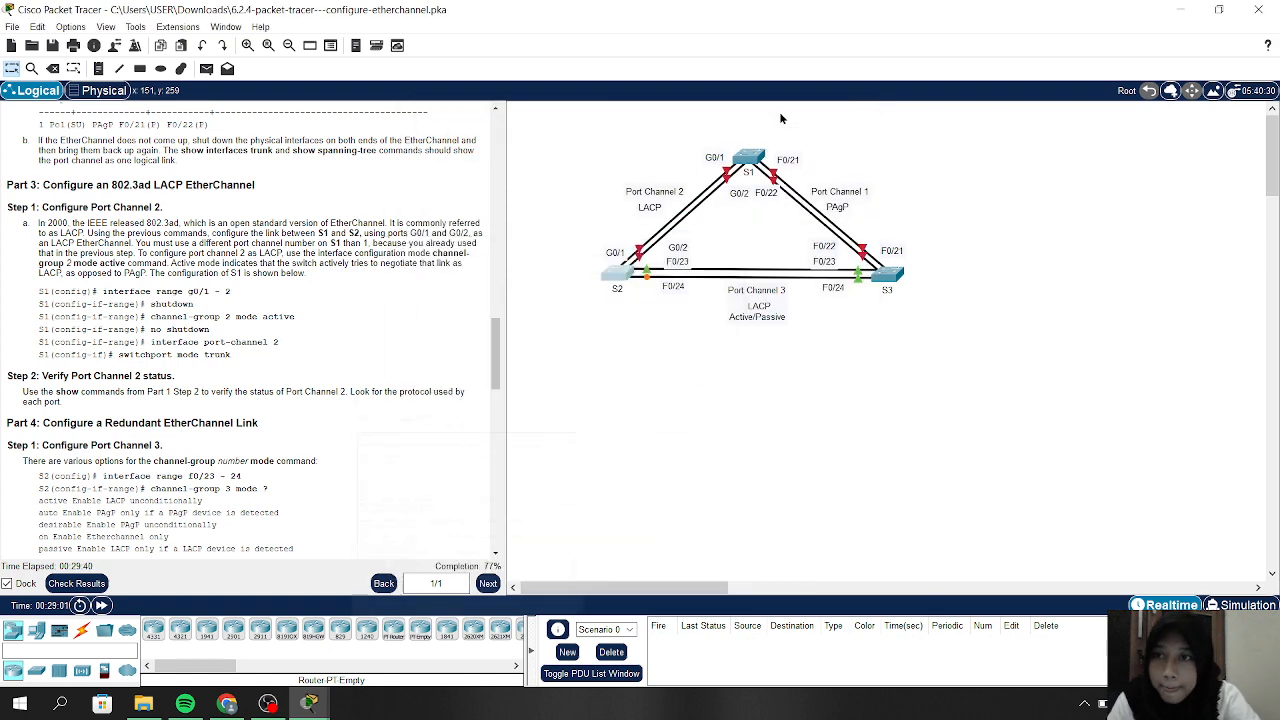
# Reread the Port Channel instructions, then bring S1's console back up
pyautogui.scroll(-1, 268, 385)
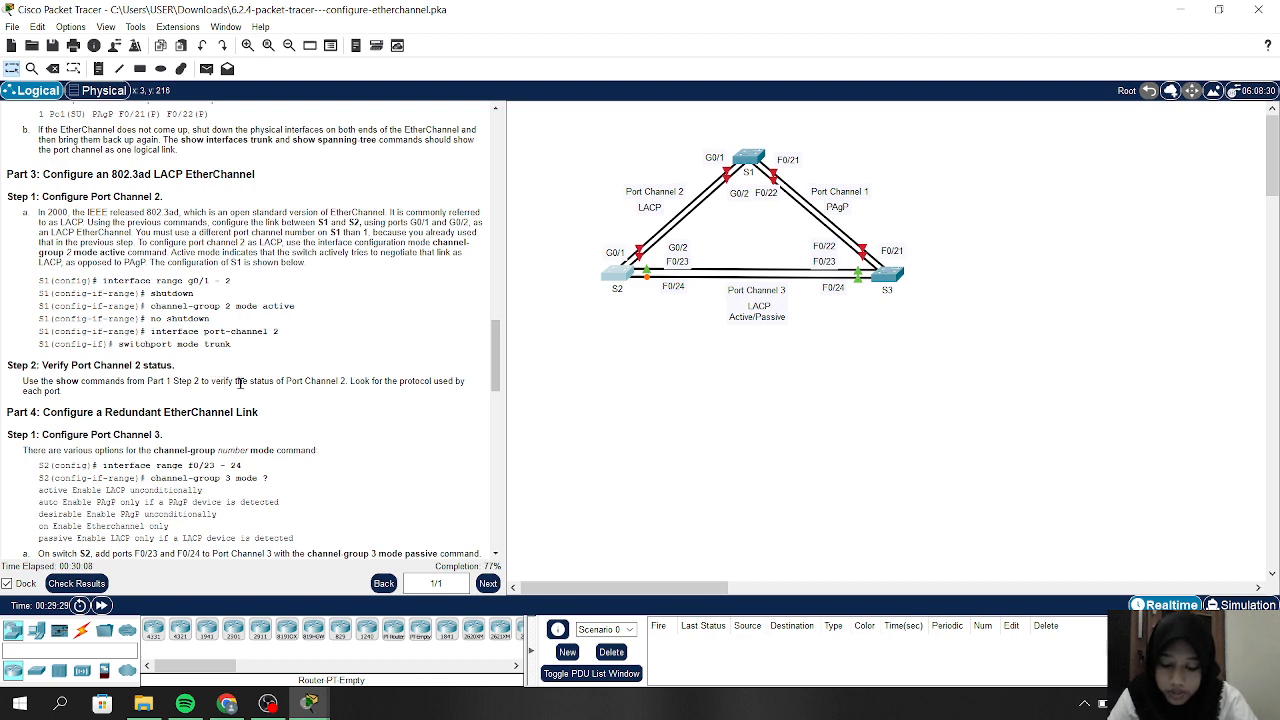
pyautogui.scroll(2, 240, 383)
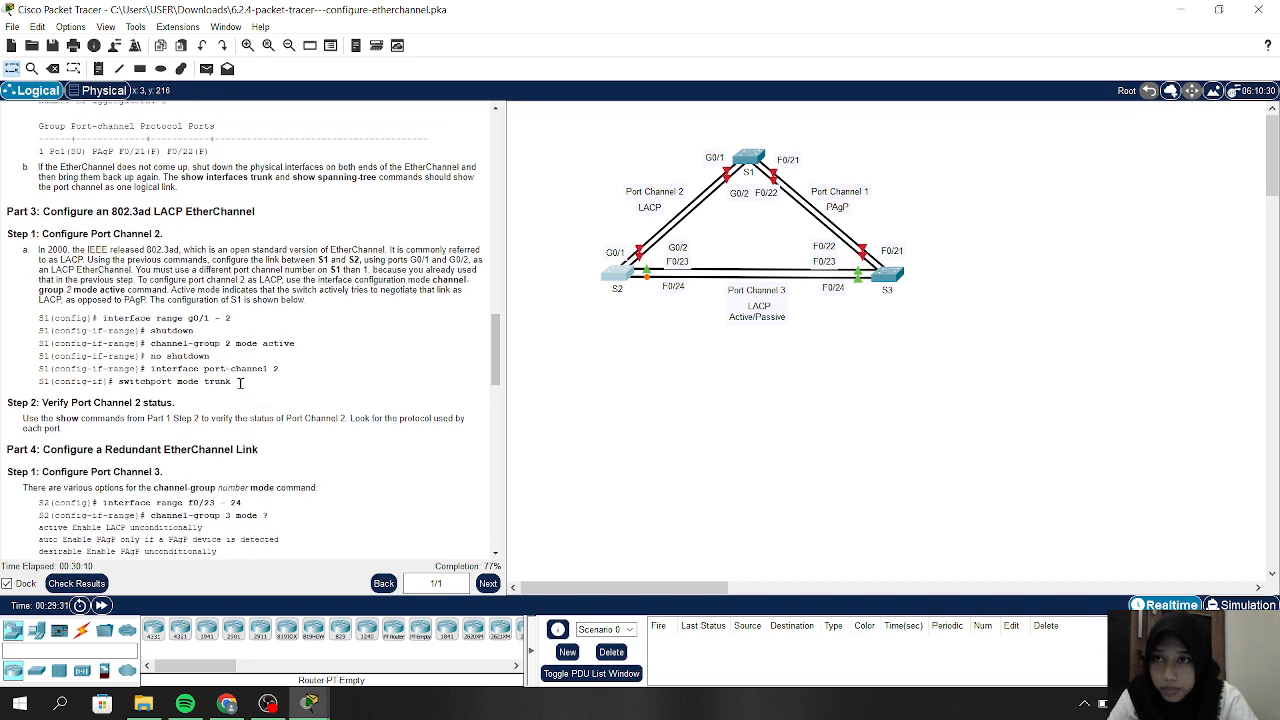
pyautogui.scroll(-1, 240, 383)
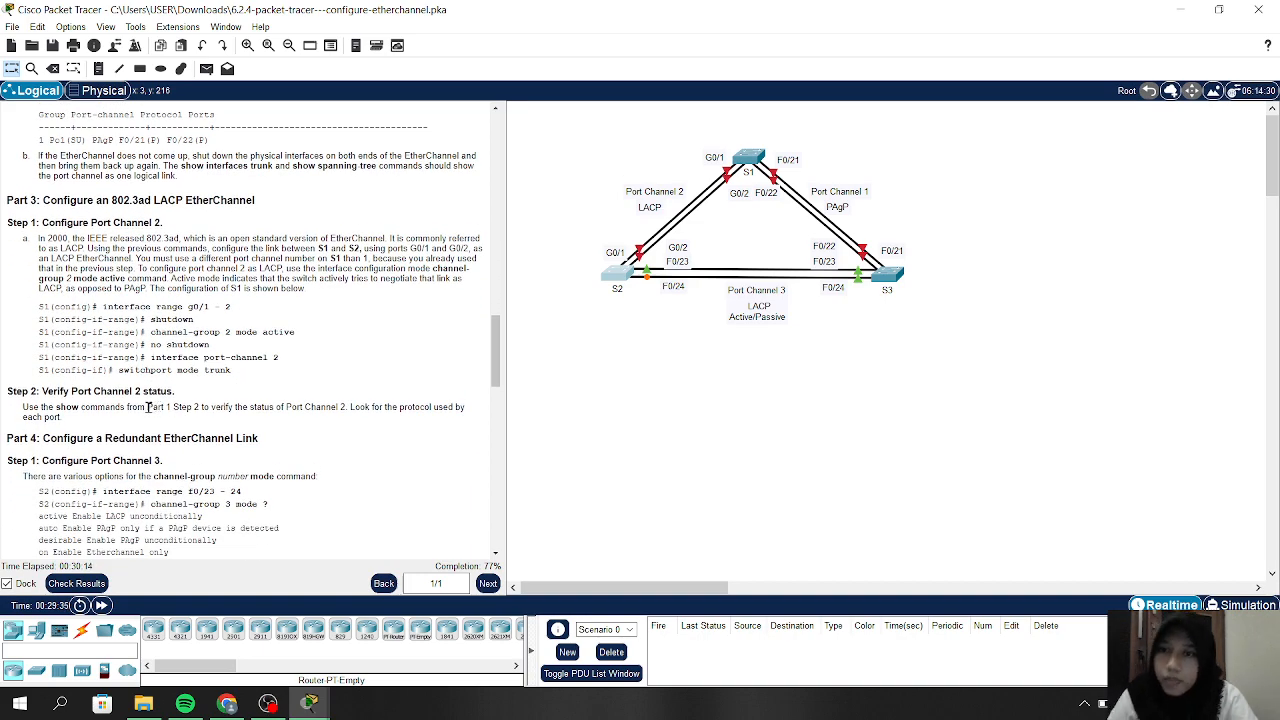
pyautogui.scroll(6, 349, 272)
pyautogui.scroll(5, 349, 272)
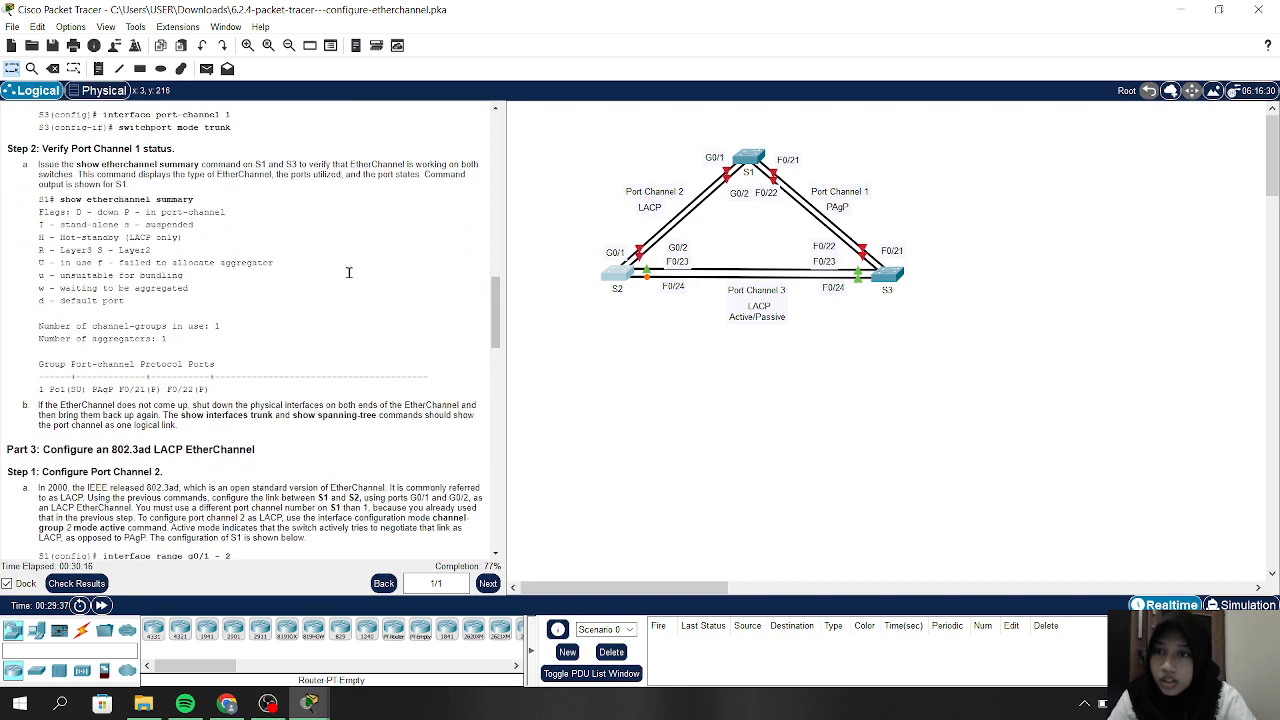
pyautogui.scroll(-1, 349, 272)
pyautogui.scroll(20, 349, 272)
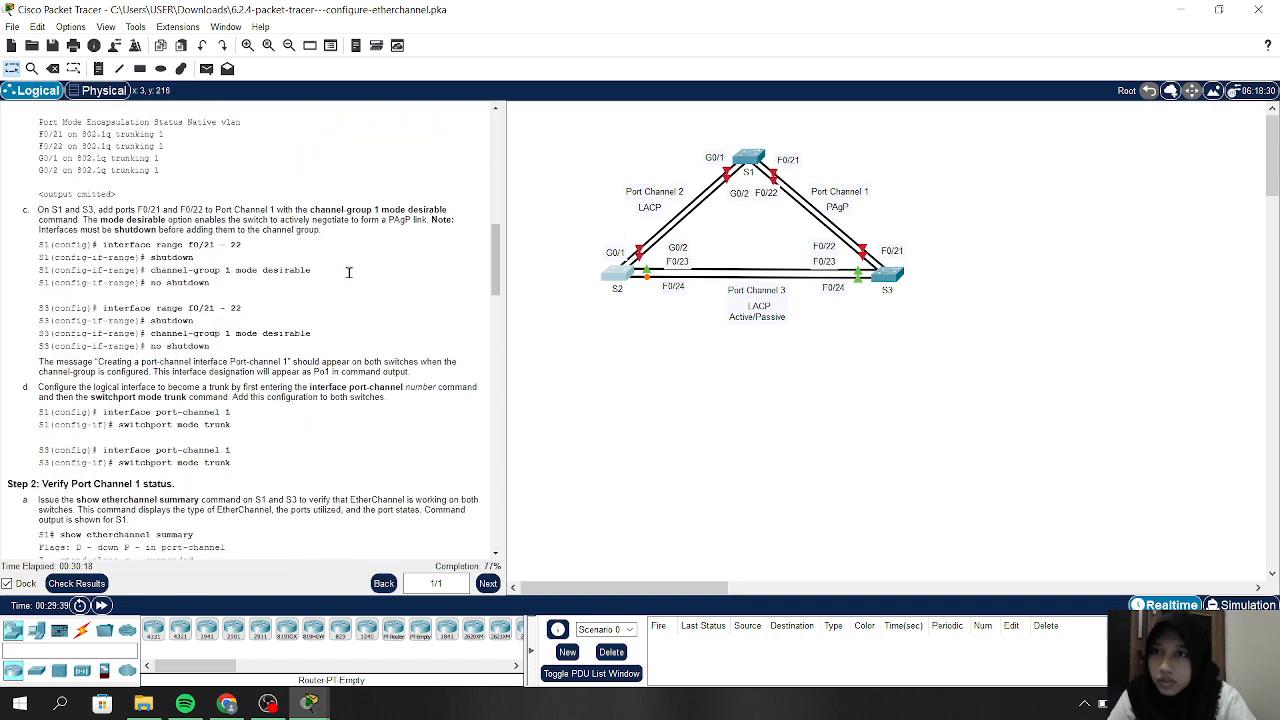
pyautogui.scroll(1, 349, 272)
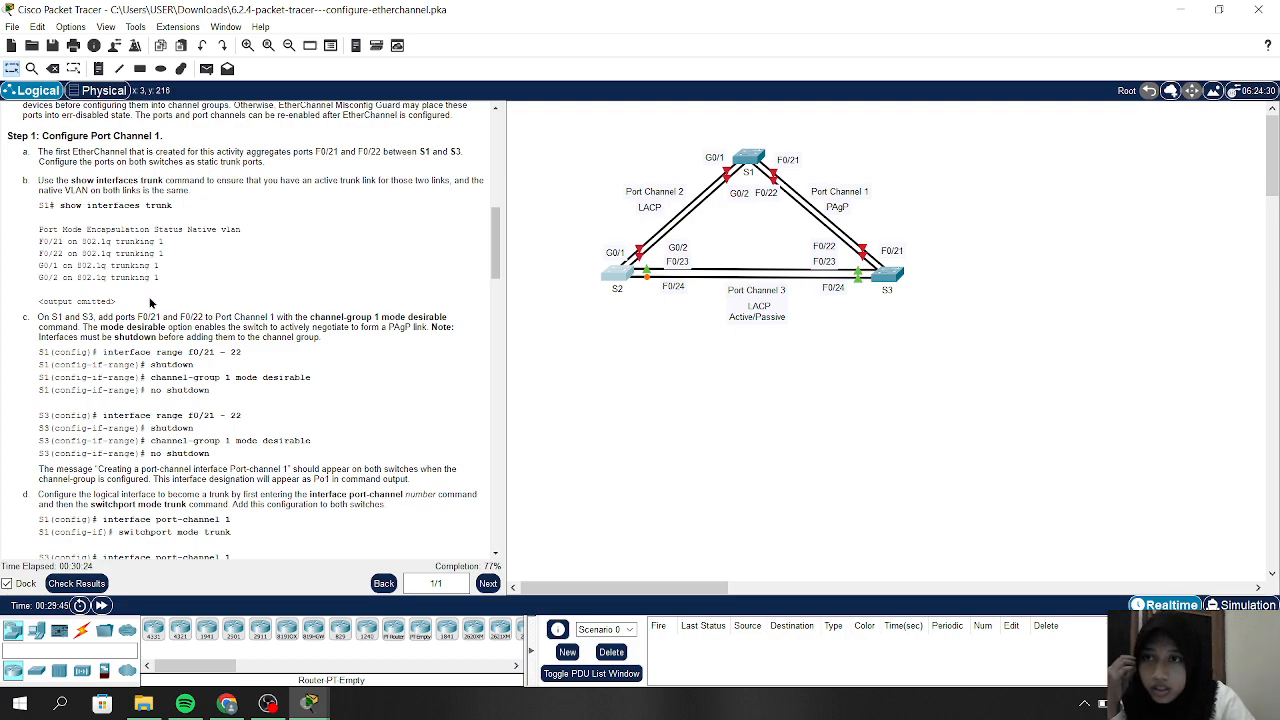
pyautogui.scroll(-3, 150, 302)
pyautogui.scroll(3, 150, 302)
pyautogui.scroll(-6, 150, 302)
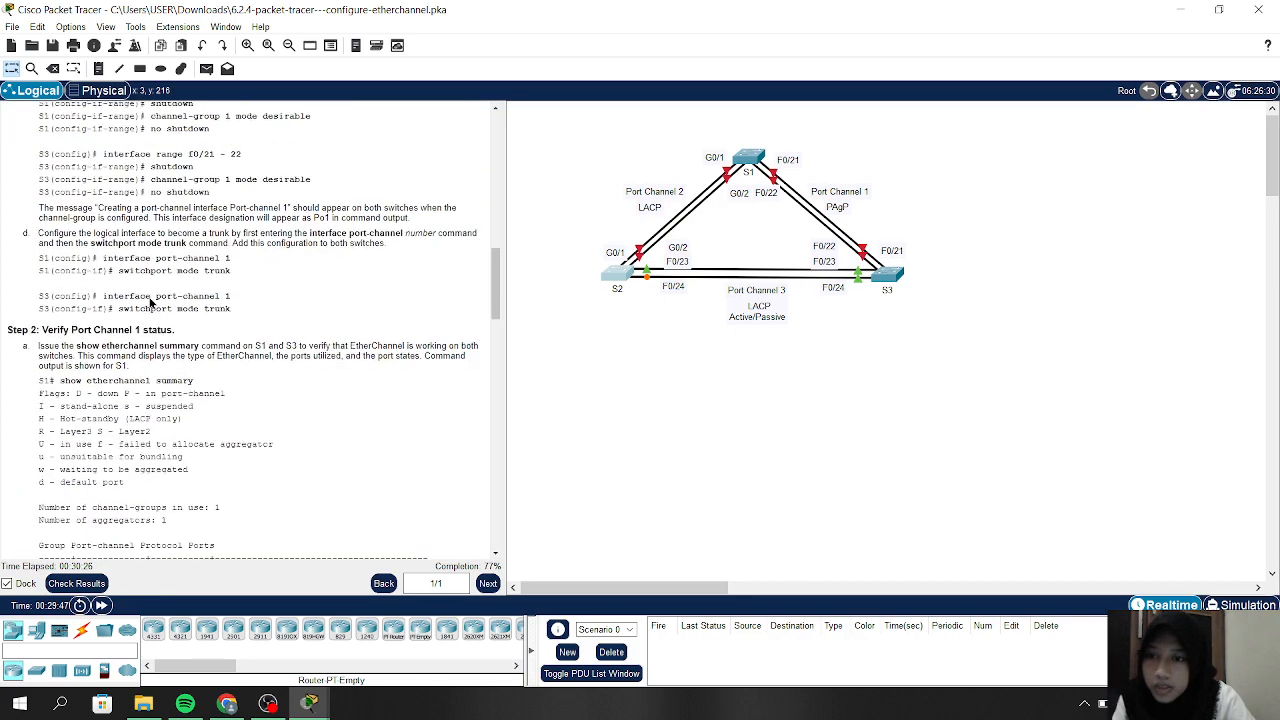
pyautogui.scroll(-7, 150, 305)
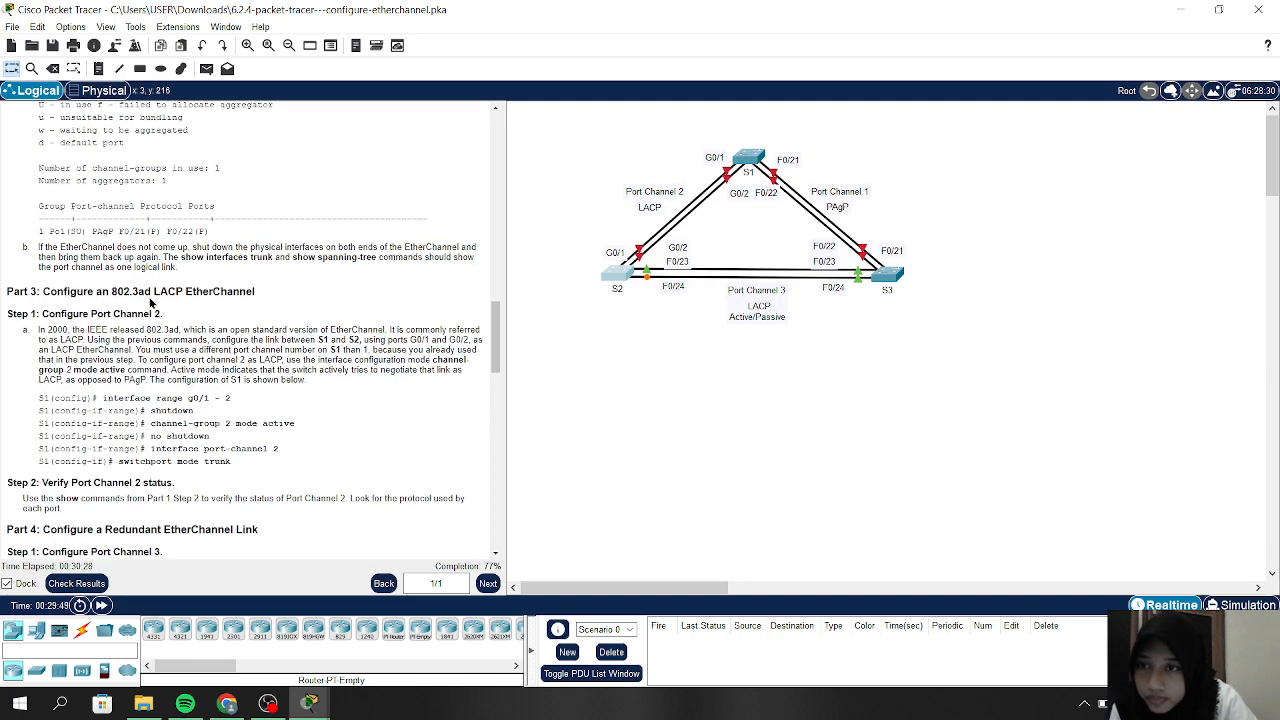
pyautogui.scroll(-1, 150, 305)
pyautogui.scroll(-1, 150, 302)
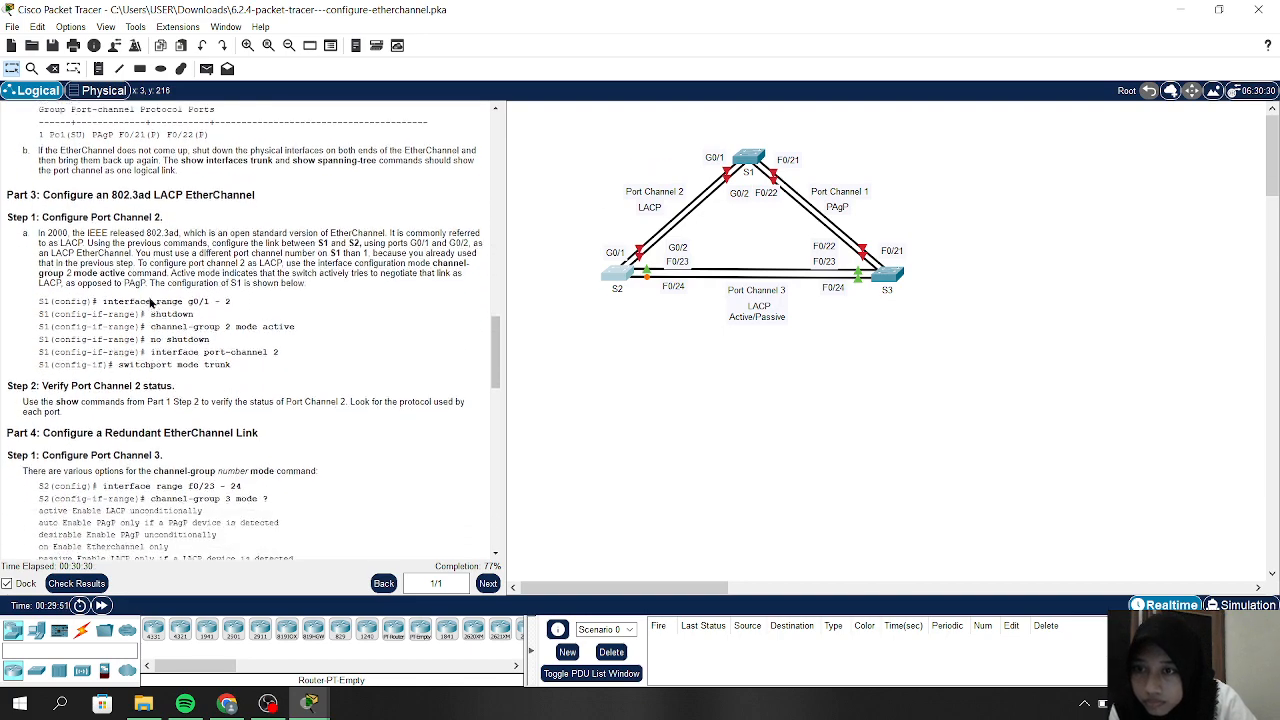
pyautogui.scroll(1, 150, 302)
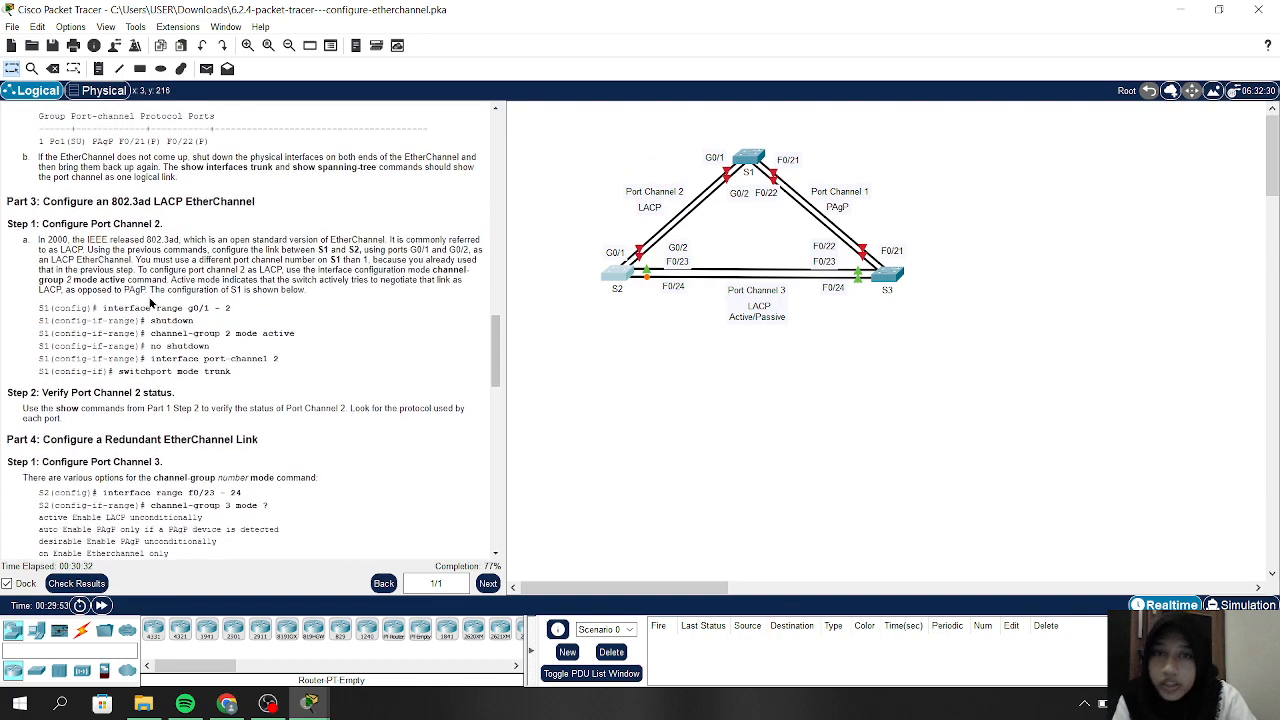
pyautogui.click(750, 146)
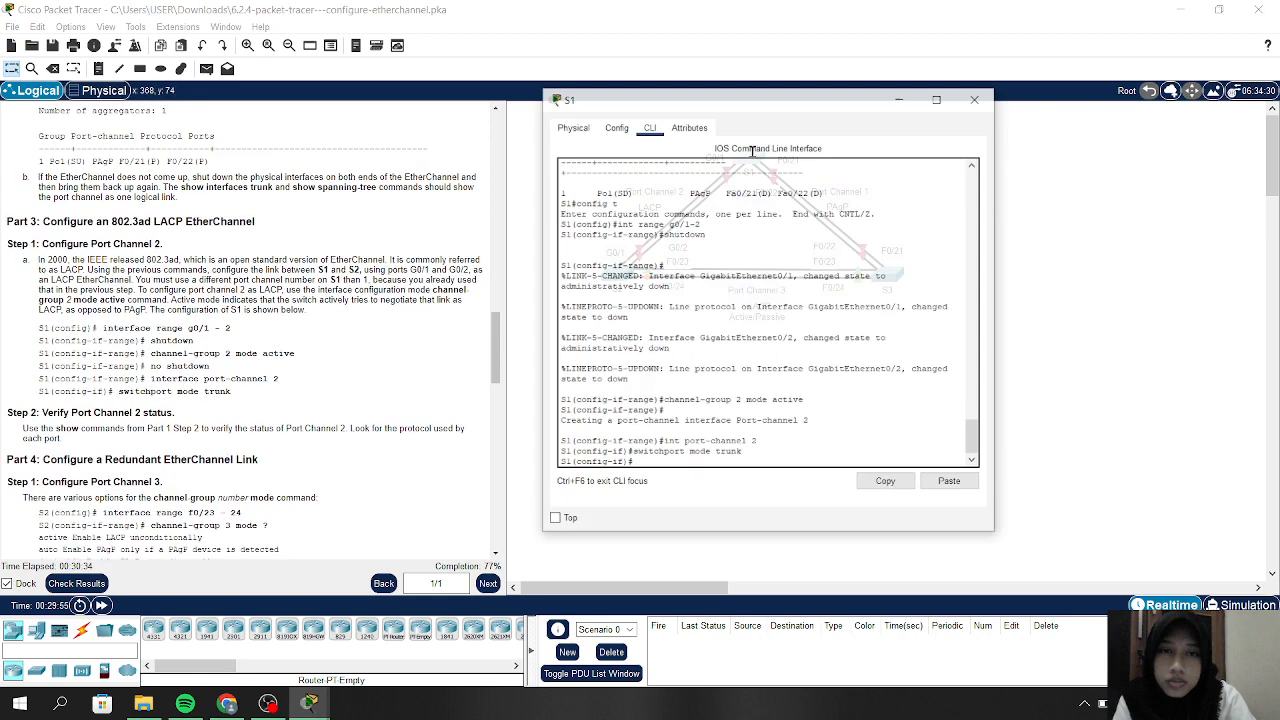
# Exit S1 to privileged exec and run 'show interface trunk', which returns no trunks
pyautogui.write('c')
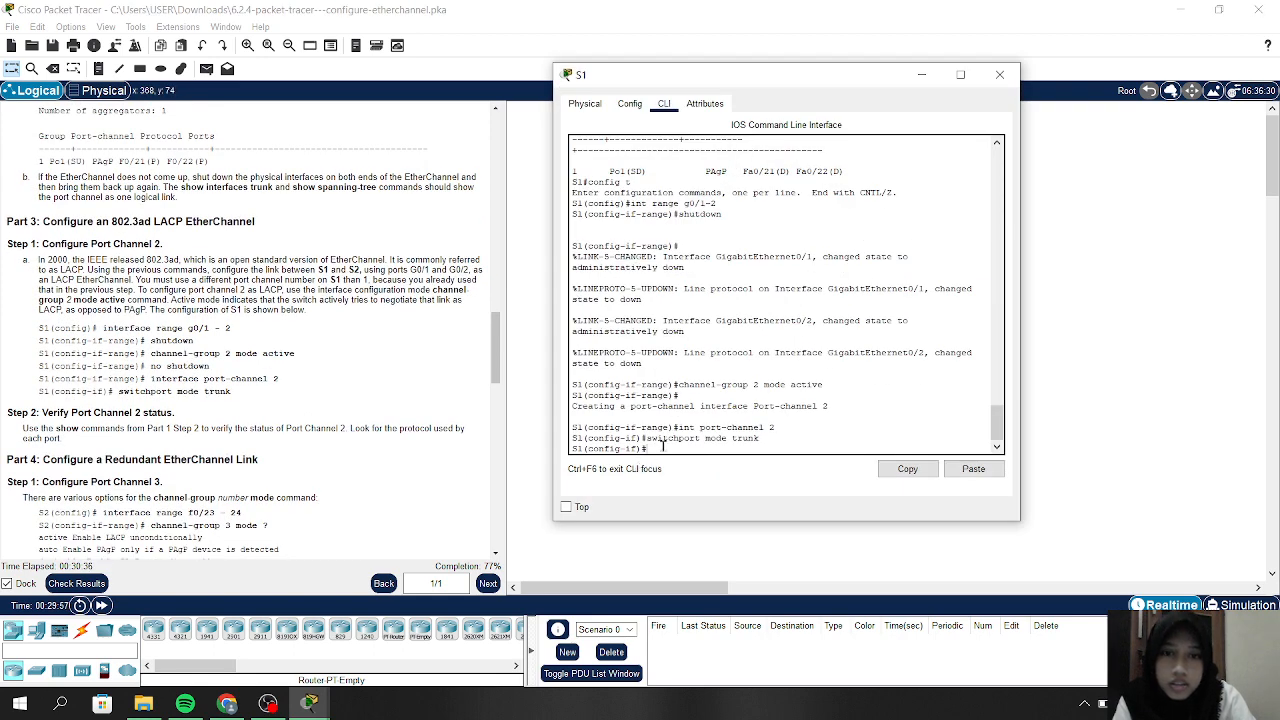
pyautogui.write('x')
pyautogui.press('Return')
pyautogui.write('ex')
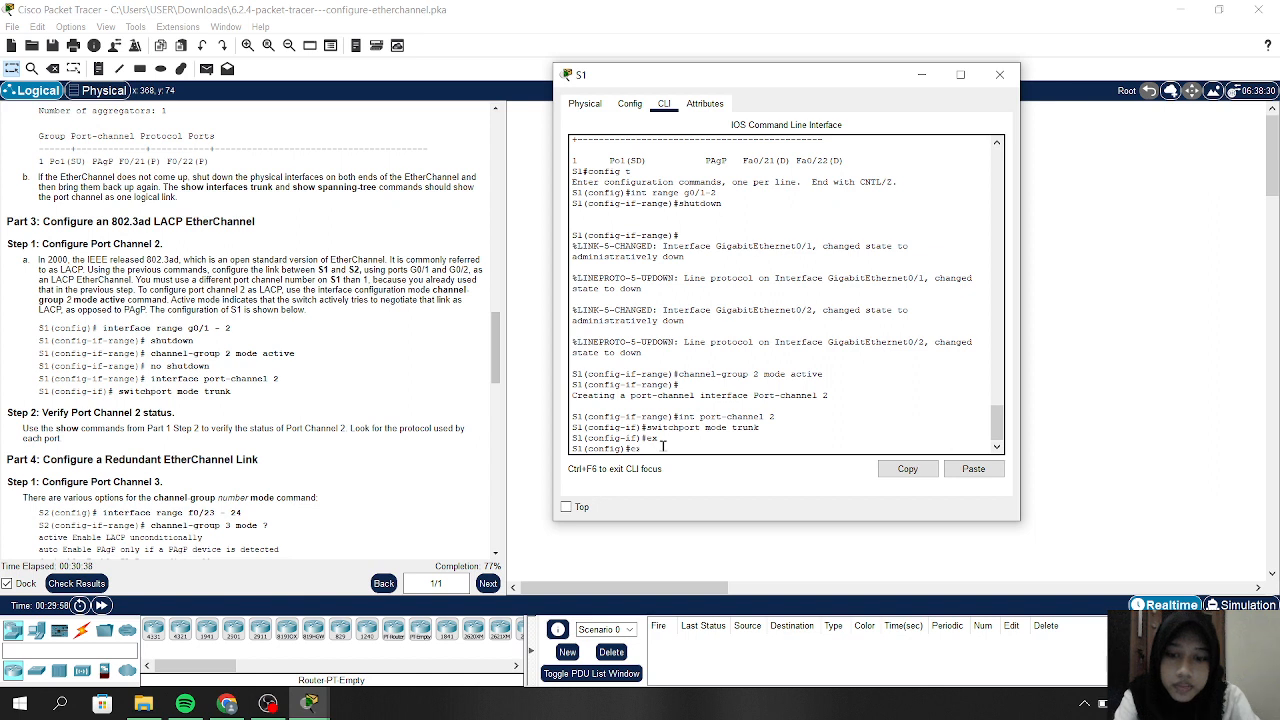
pyautogui.press('Return')
pyautogui.write('sho')
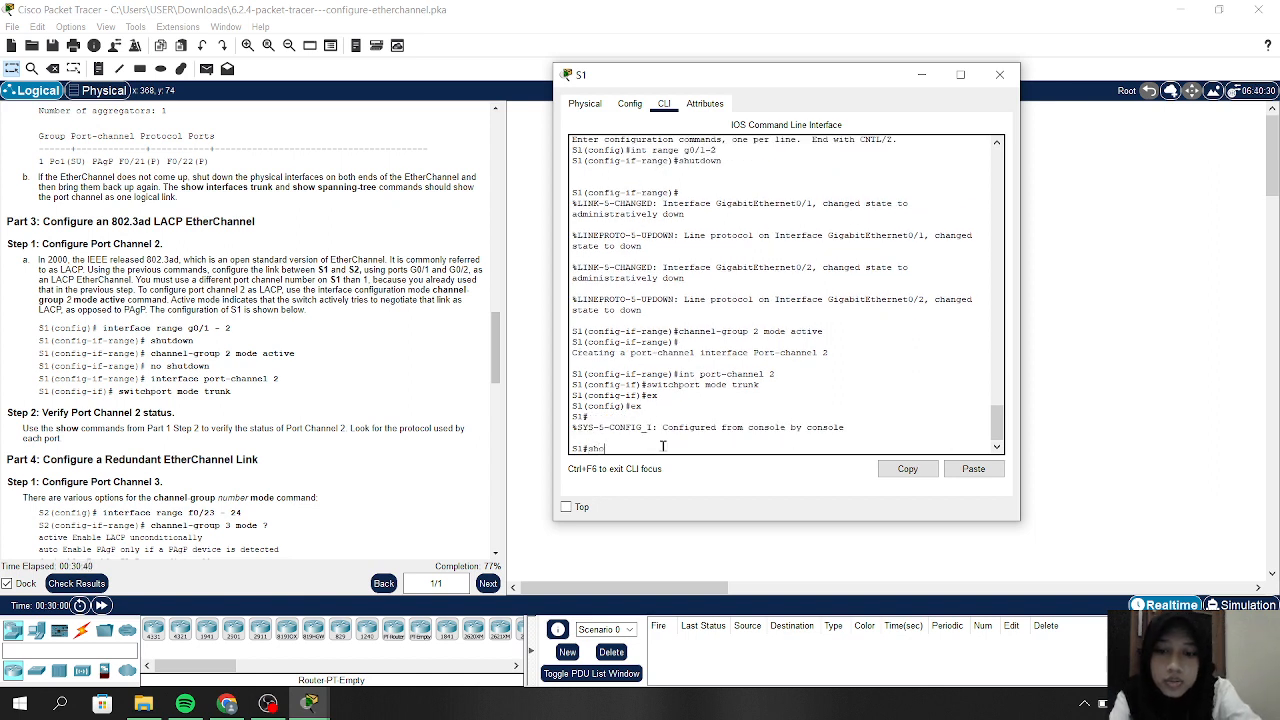
pyautogui.write('w inter')
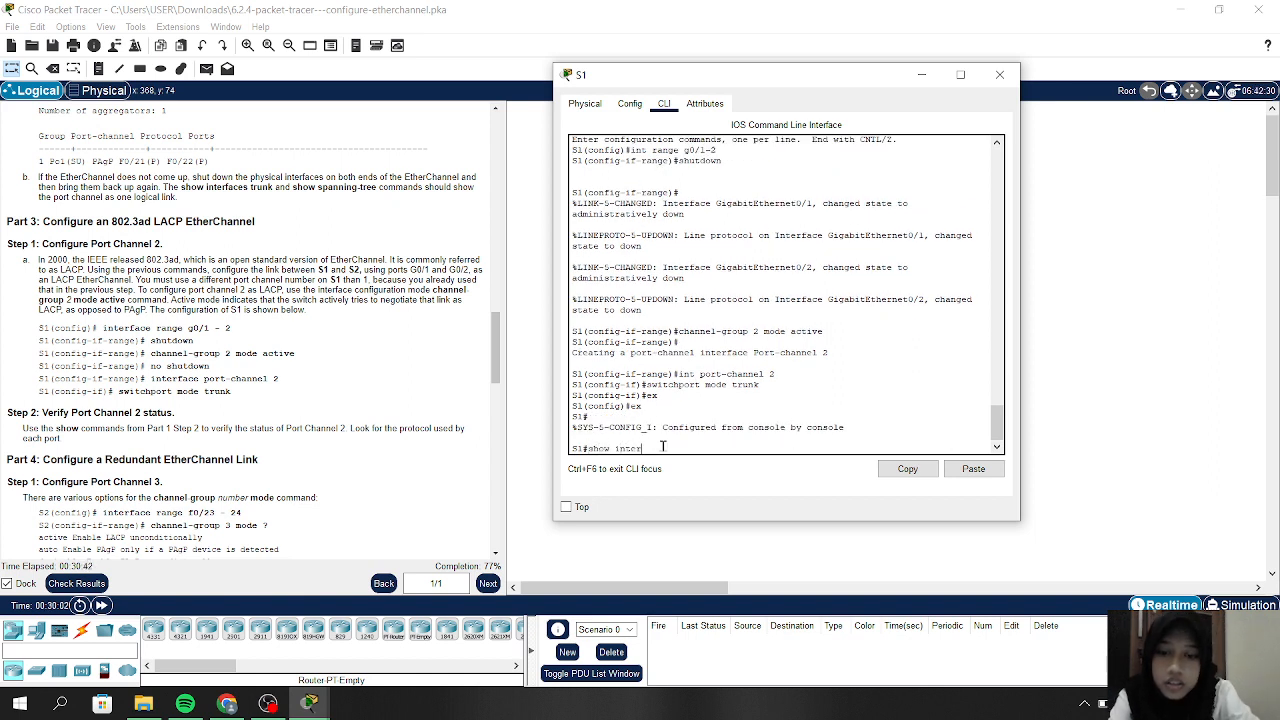
pyautogui.write('face trunk')
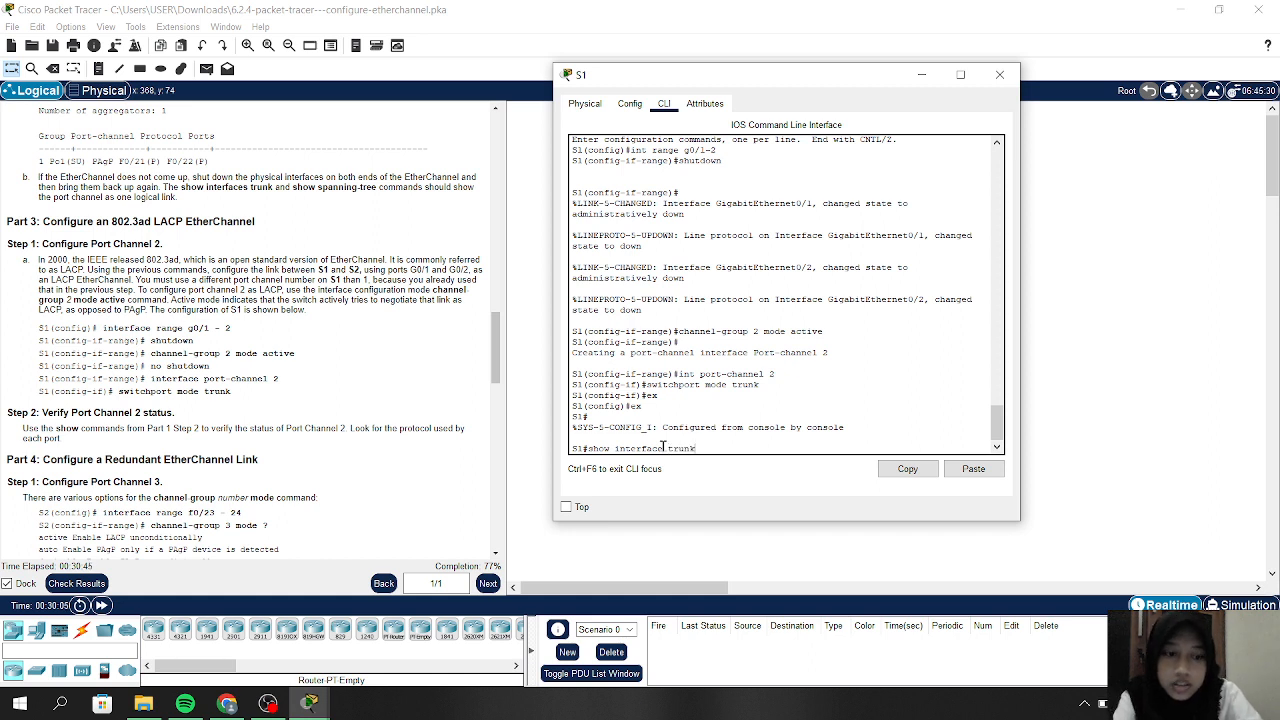
pyautogui.press('Return')
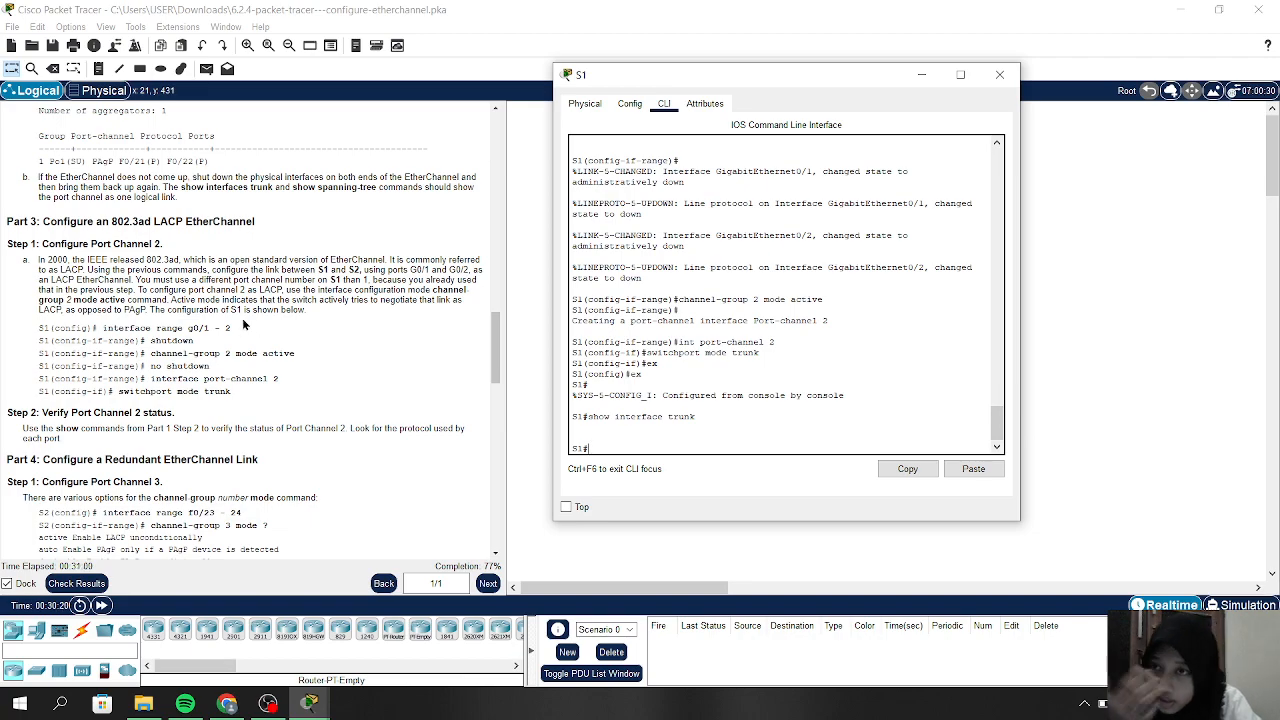
# Scroll the instructions to Part 3 Step 2, the port channel verification
pyautogui.scroll(6, 242, 318)
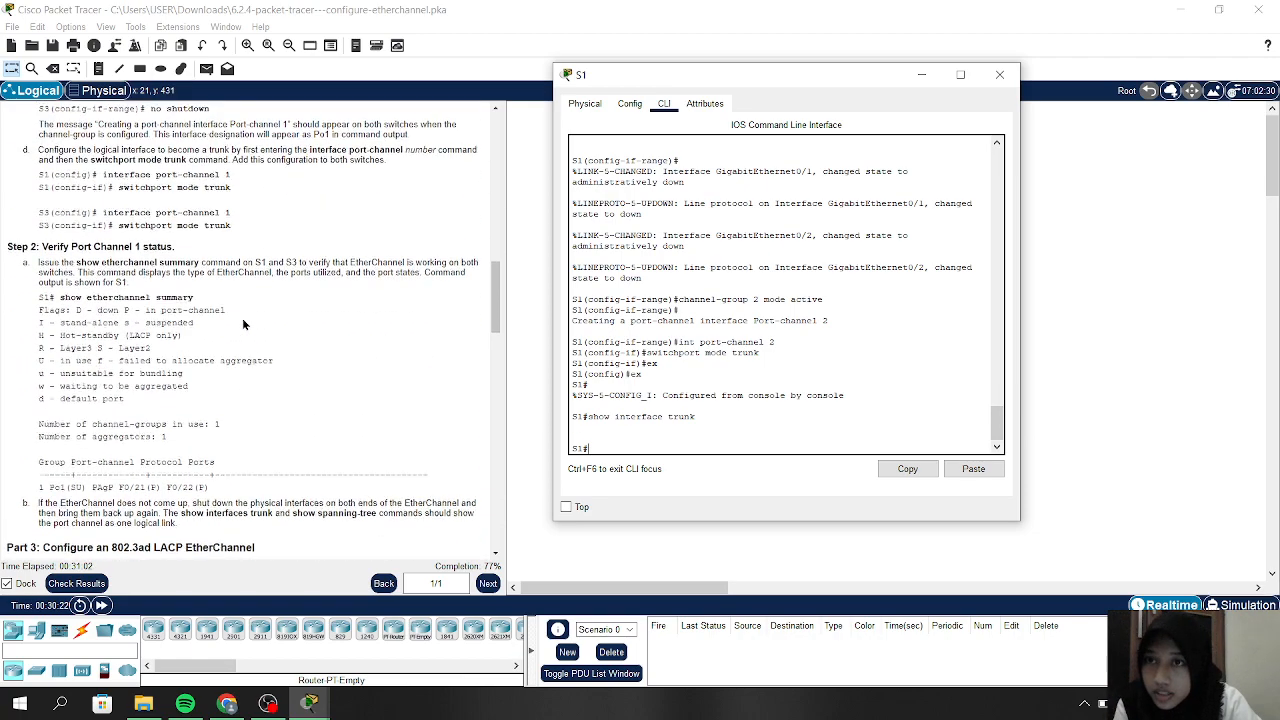
pyautogui.scroll(3, 242, 324)
pyautogui.scroll(-4, 242, 324)
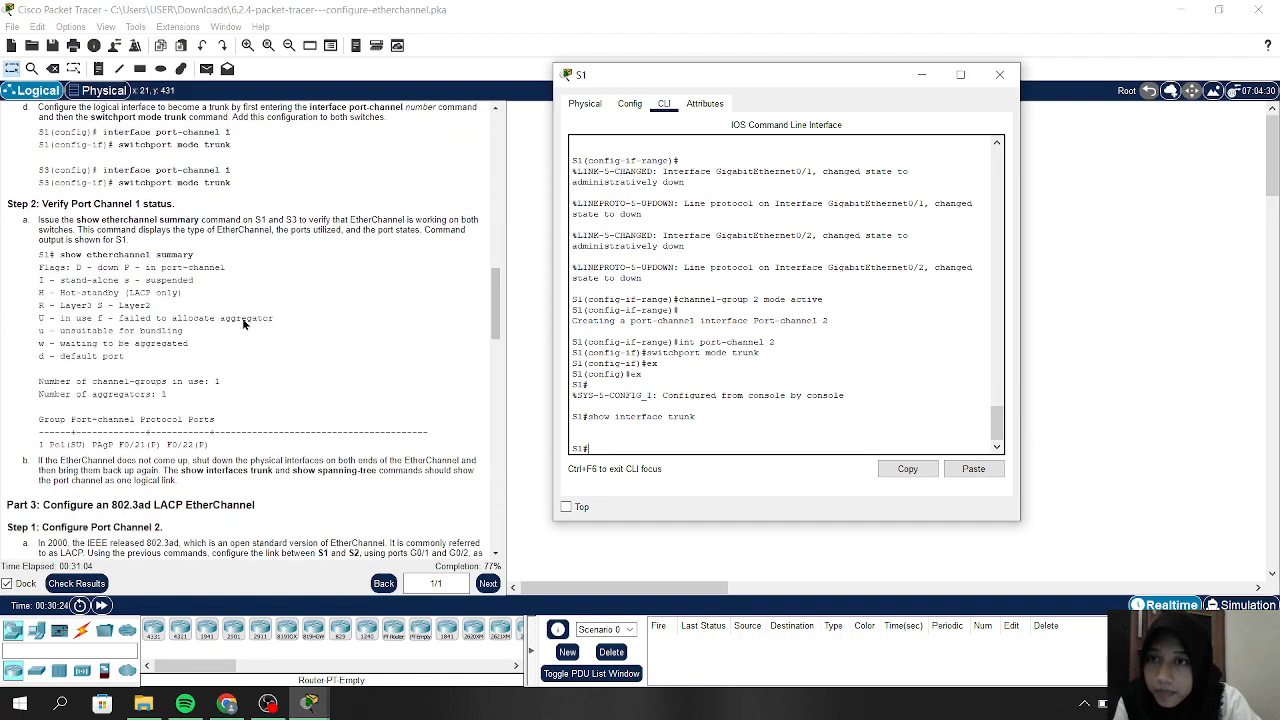
pyautogui.scroll(-1, 242, 322)
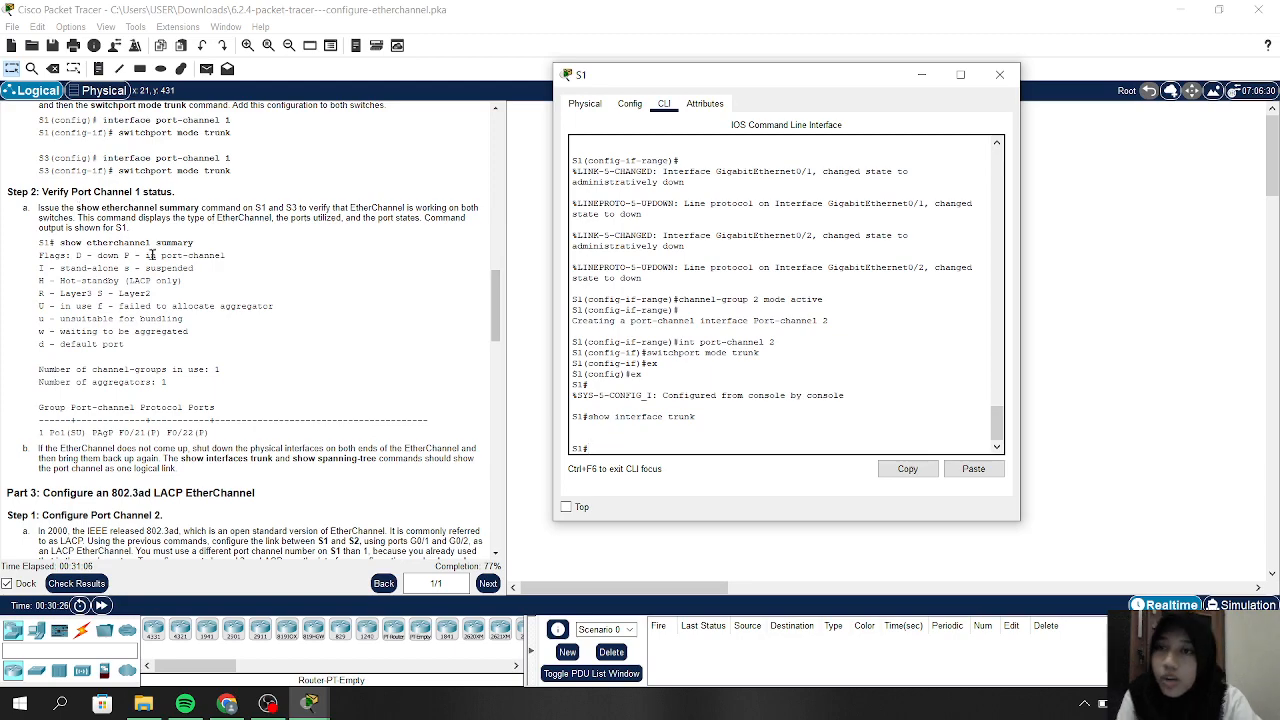
pyautogui.scroll(-8, 151, 254)
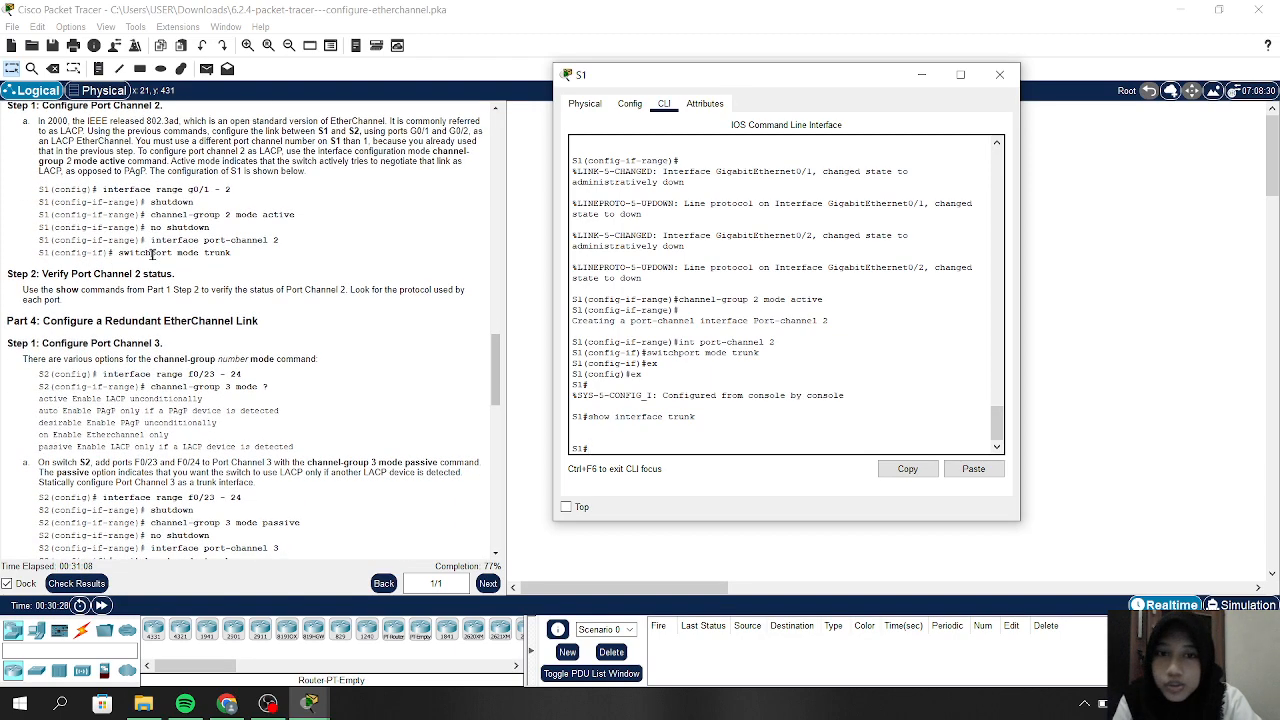
pyautogui.scroll(-1, 151, 254)
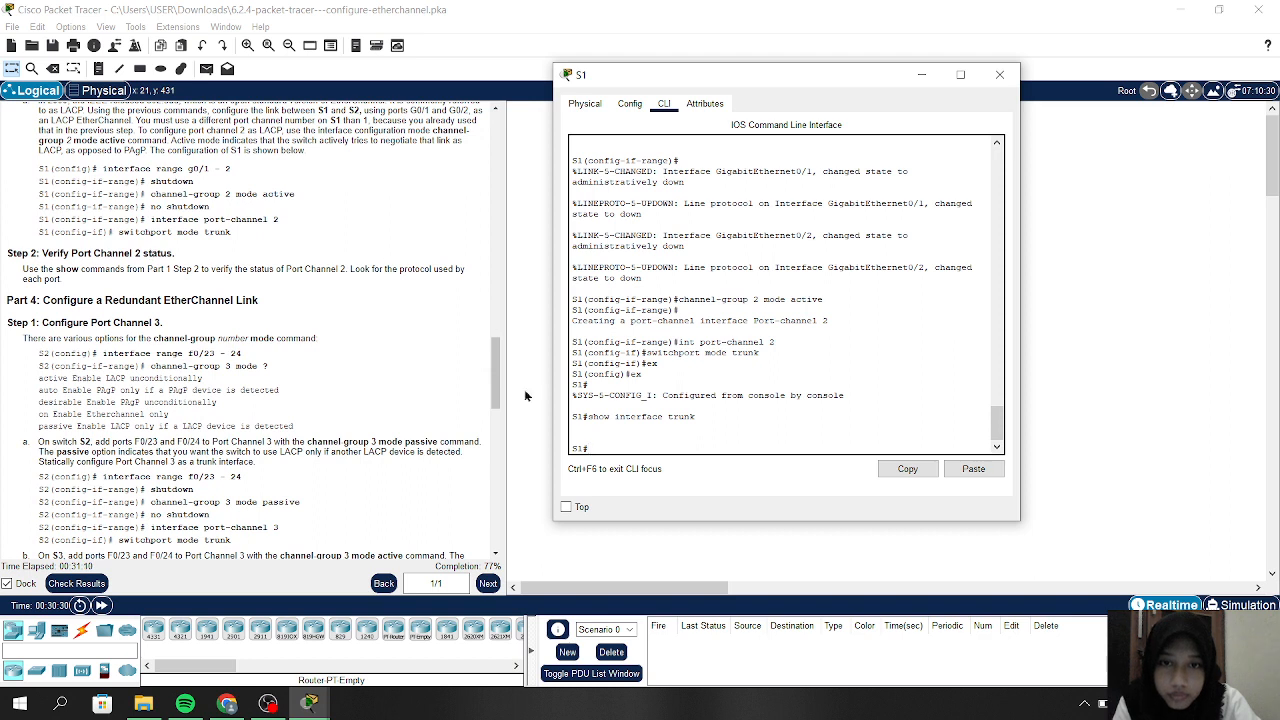
# Run 'show etherchannel summary' on S1, listing Po1 (PAgP) and Po2 (LACP) with ports down
pyautogui.write('show e')
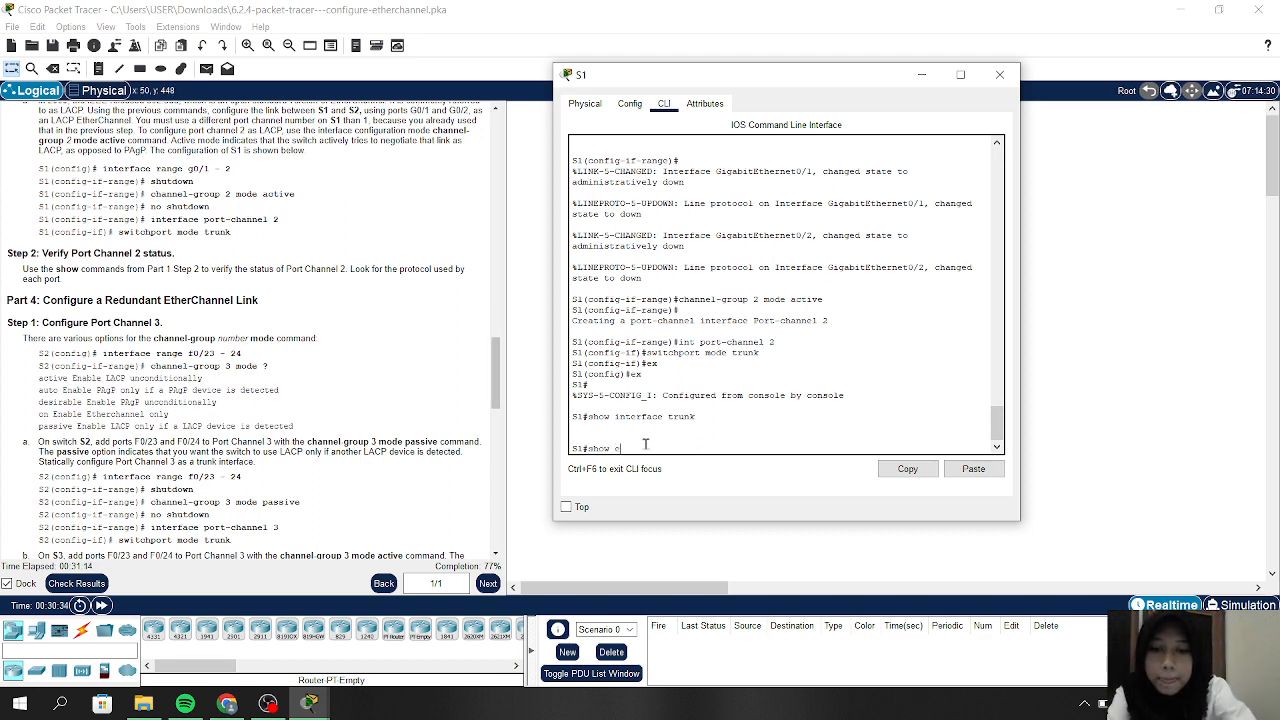
pyautogui.write('therchannel')
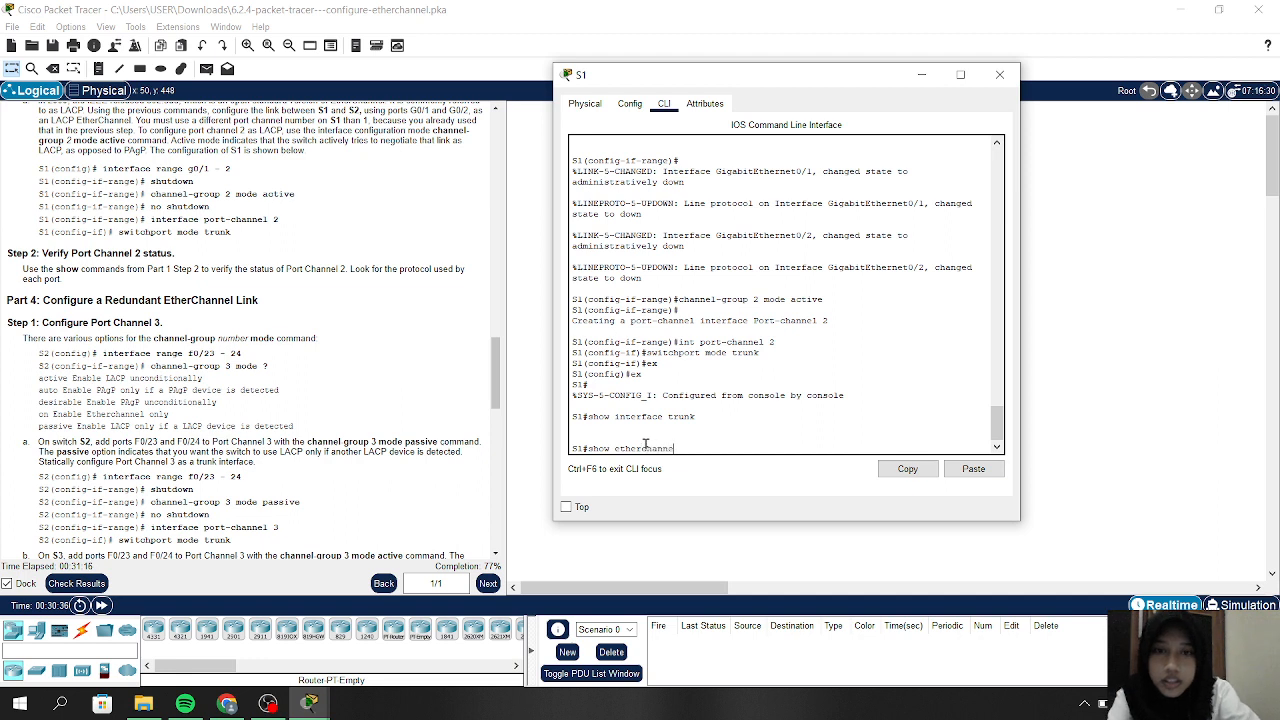
pyautogui.write(' summa')
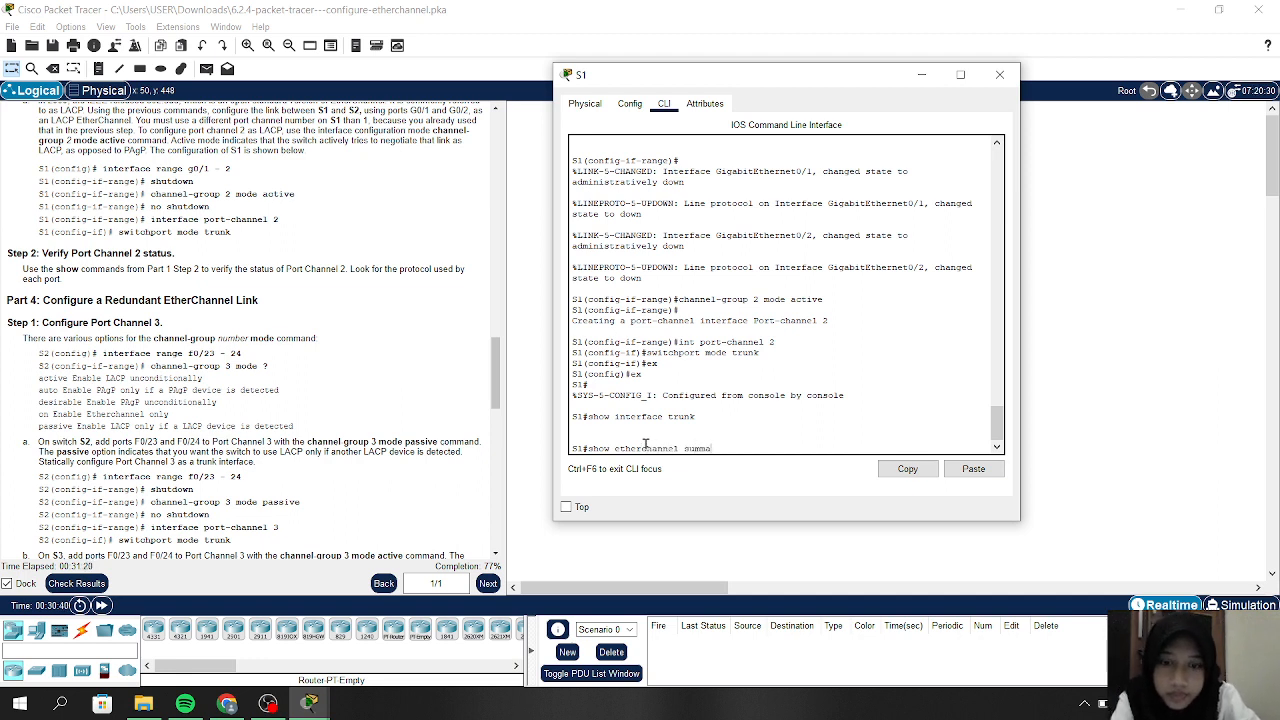
pyautogui.write('ry')
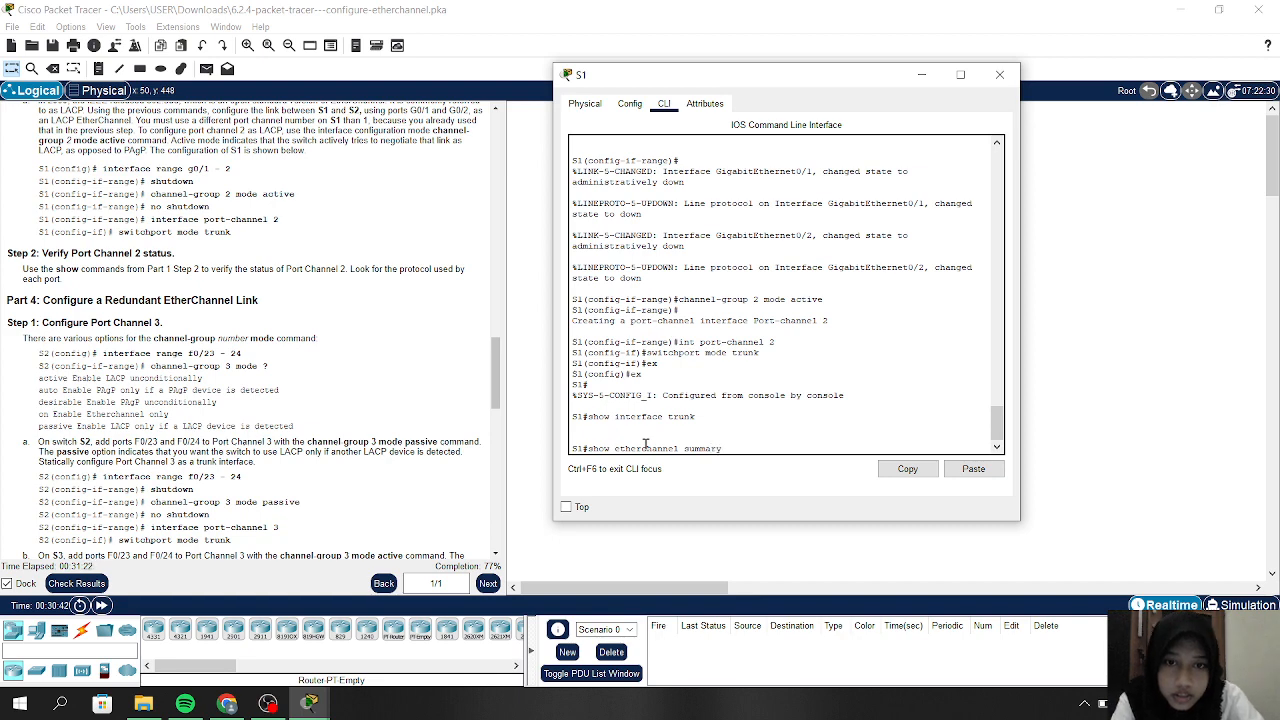
pyautogui.press('Return')
pyautogui.press('Return')
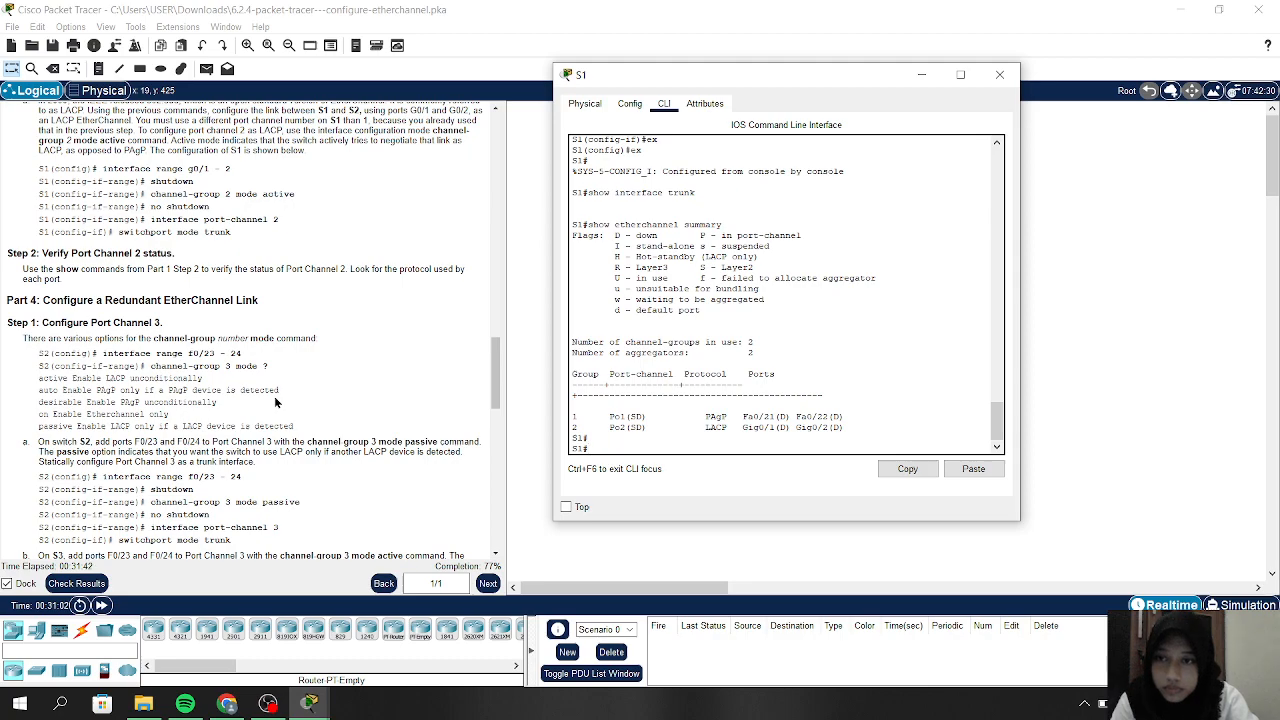
# Bring up the Part 4 Port Channel 3 instructions and hide S1's console to show the topology
pyautogui.scroll(-3, 276, 402)
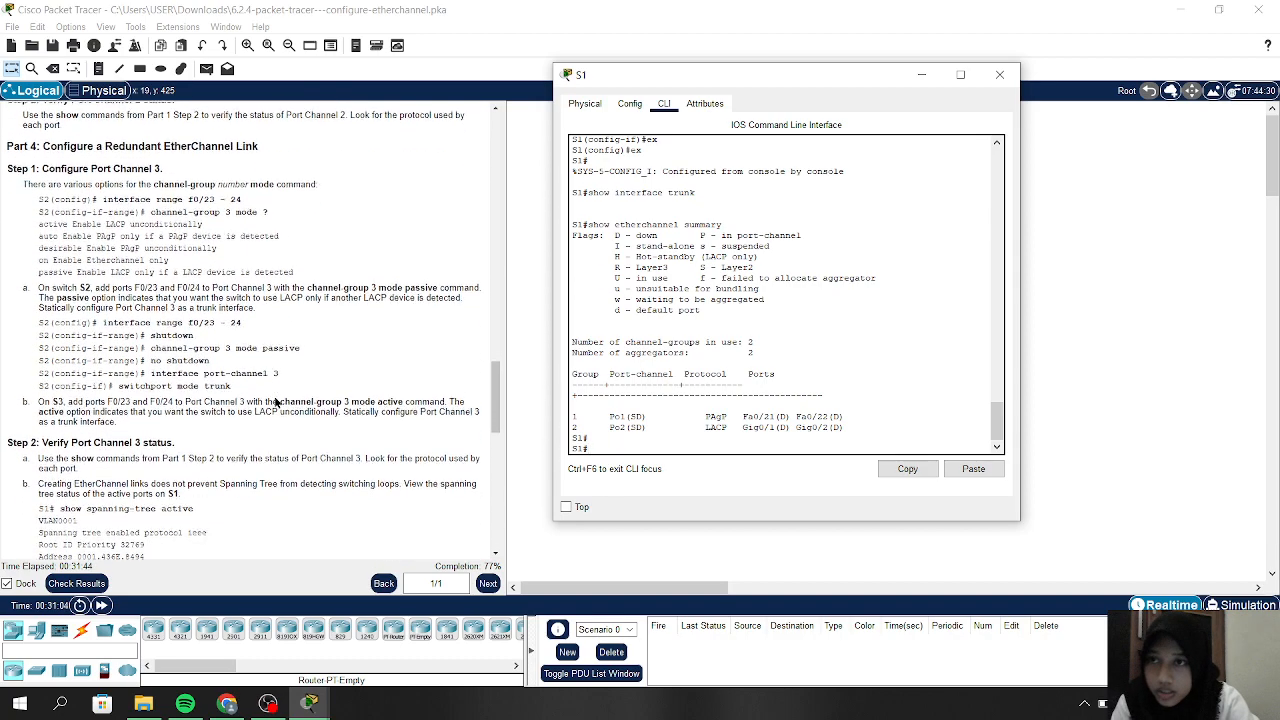
pyautogui.scroll(-1, 276, 402)
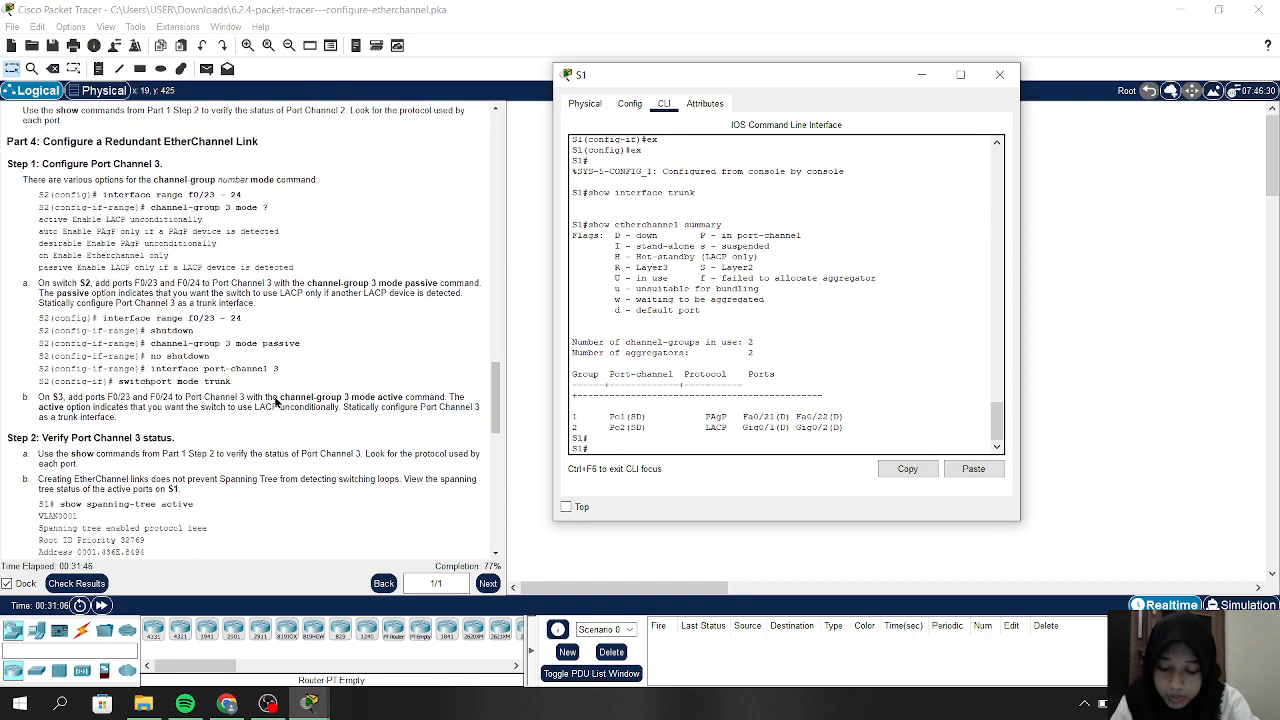
pyautogui.scroll(-1, 276, 402)
pyautogui.scroll(1, 200, 298)
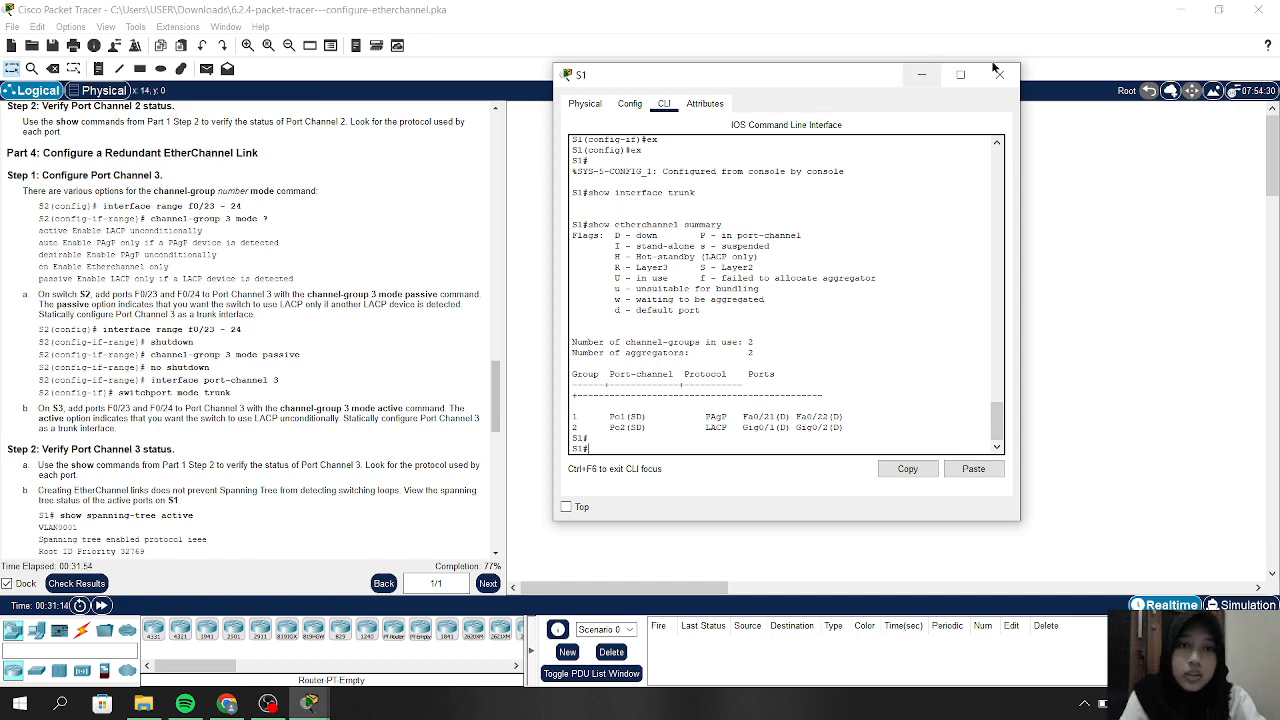
pyautogui.click(921, 77)
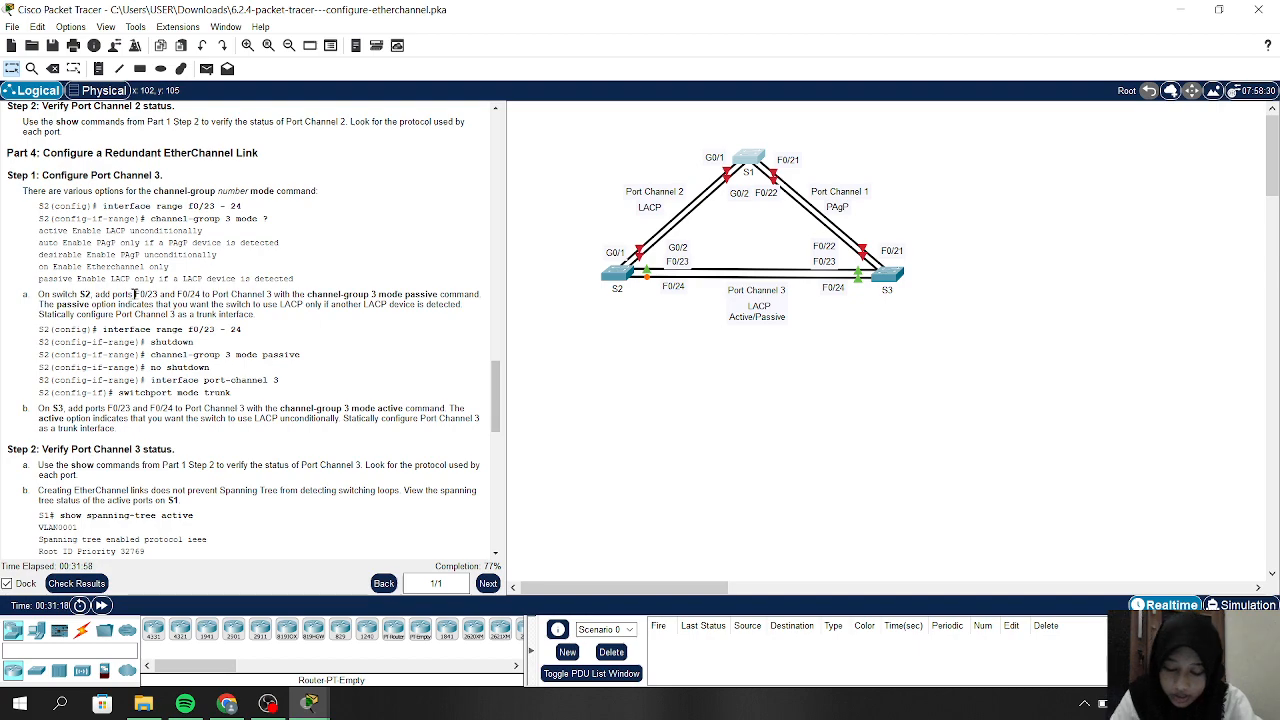
pyautogui.scroll(-1, 118, 291)
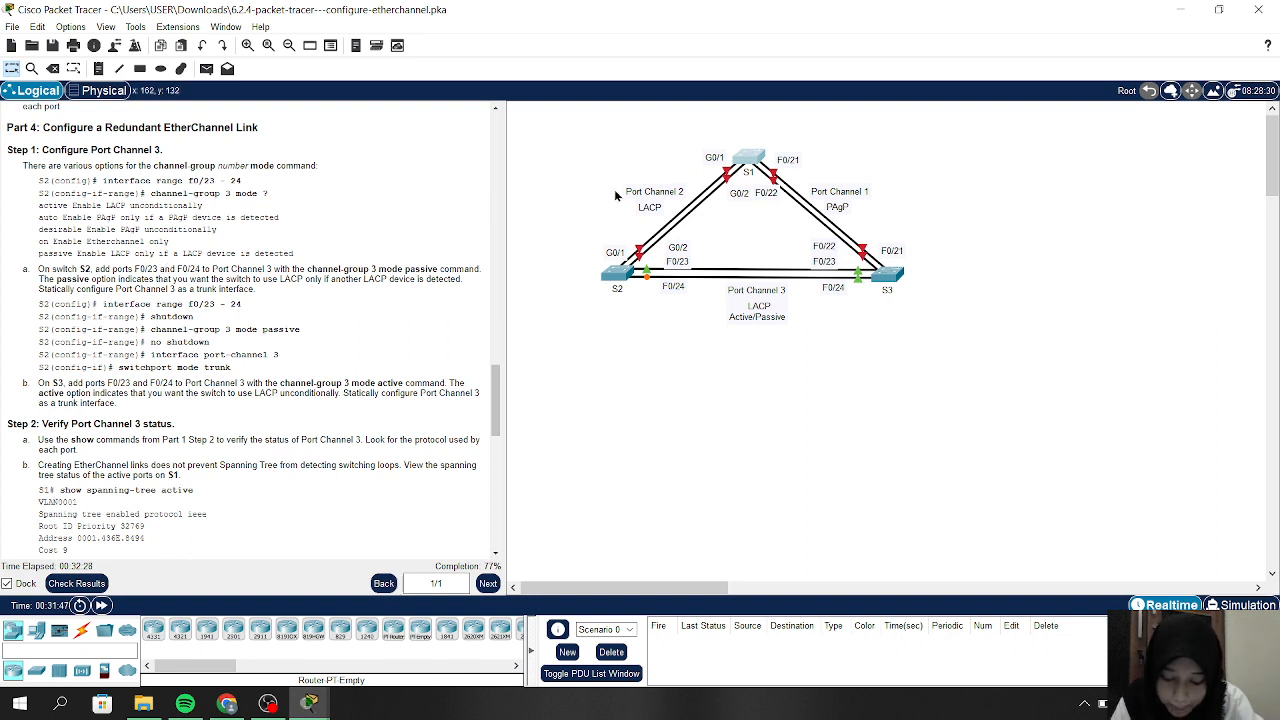
# On S2, return to global configuration and select interface range F0/23-24
pyautogui.click(616, 273)
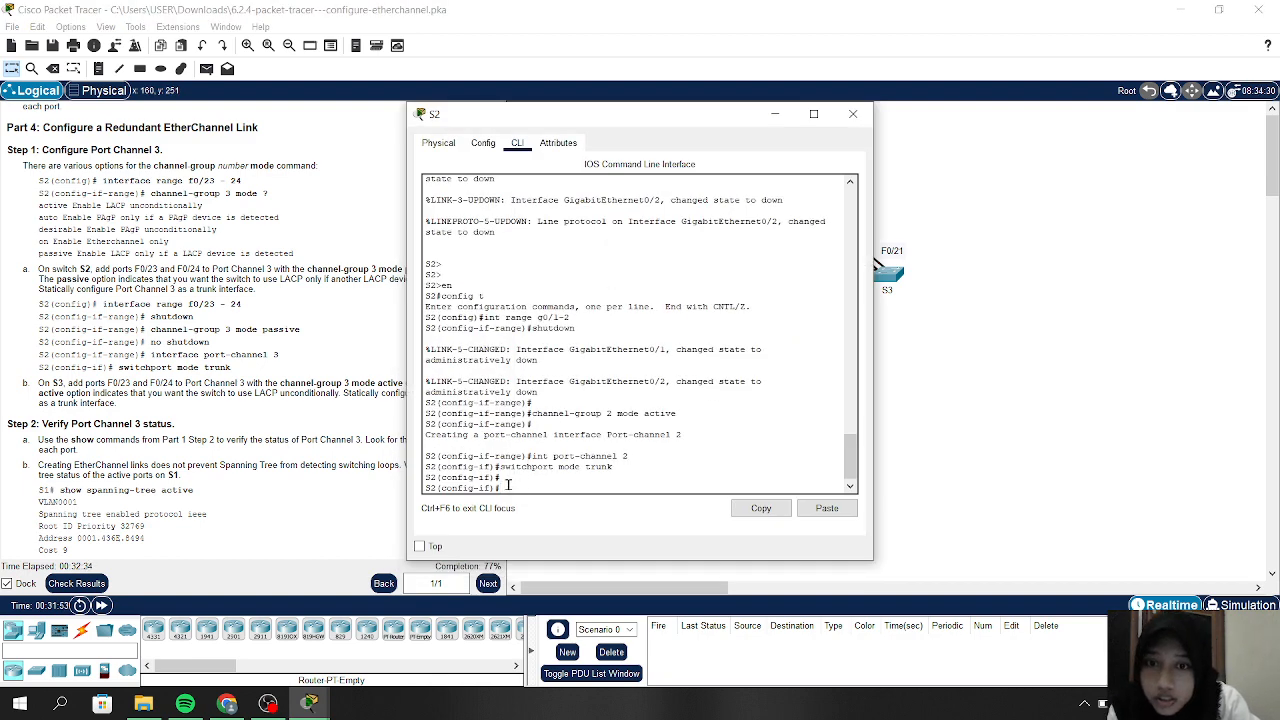
pyautogui.write('ex')
pyautogui.press('Return')
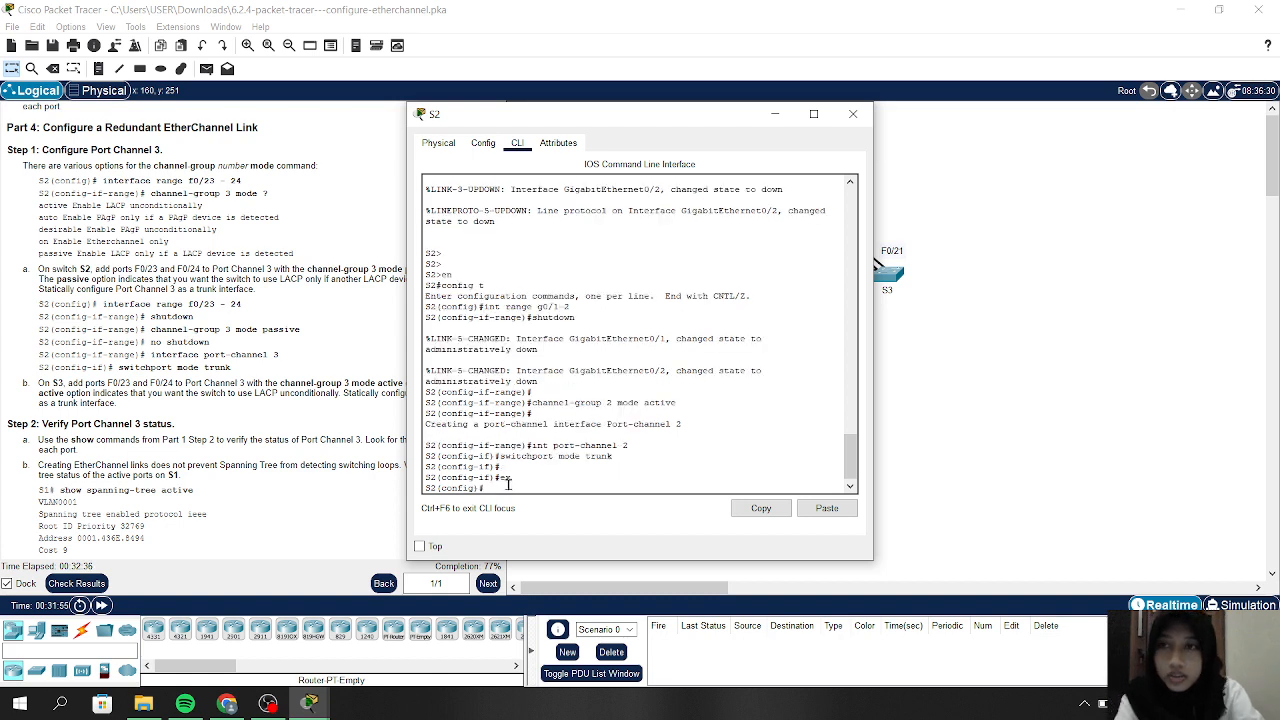
pyautogui.write('int')
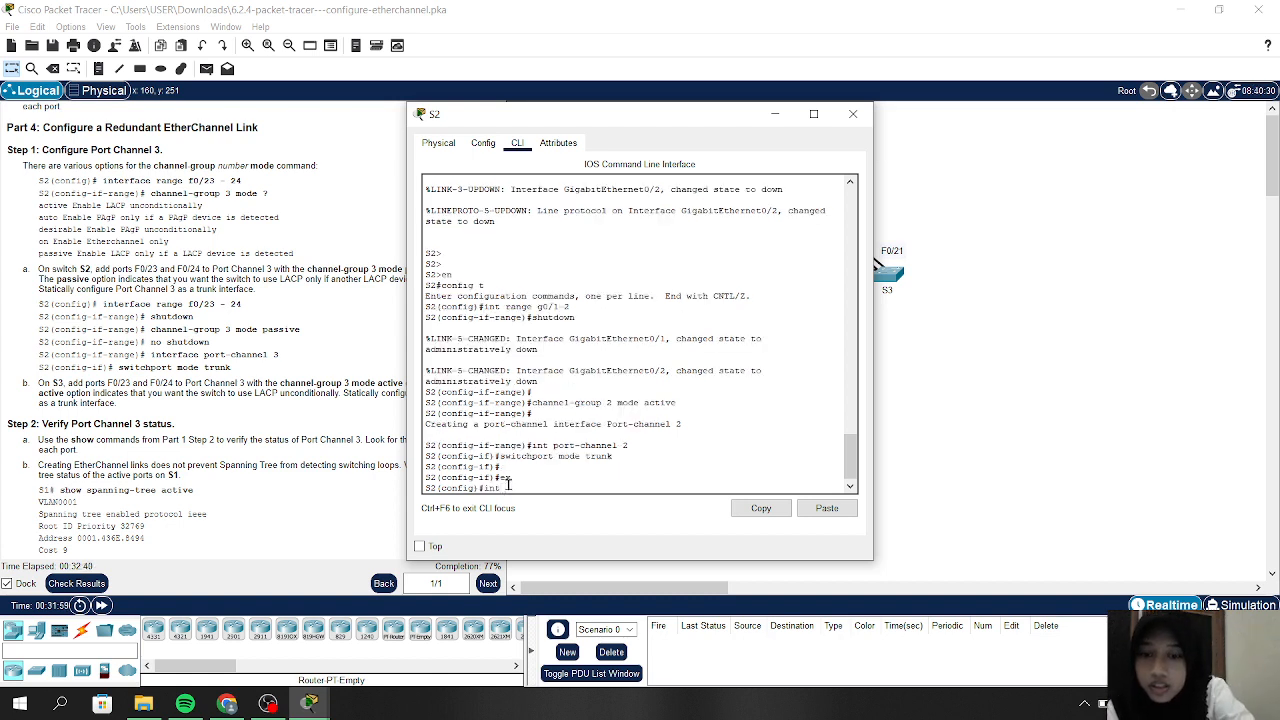
pyautogui.write(' range')
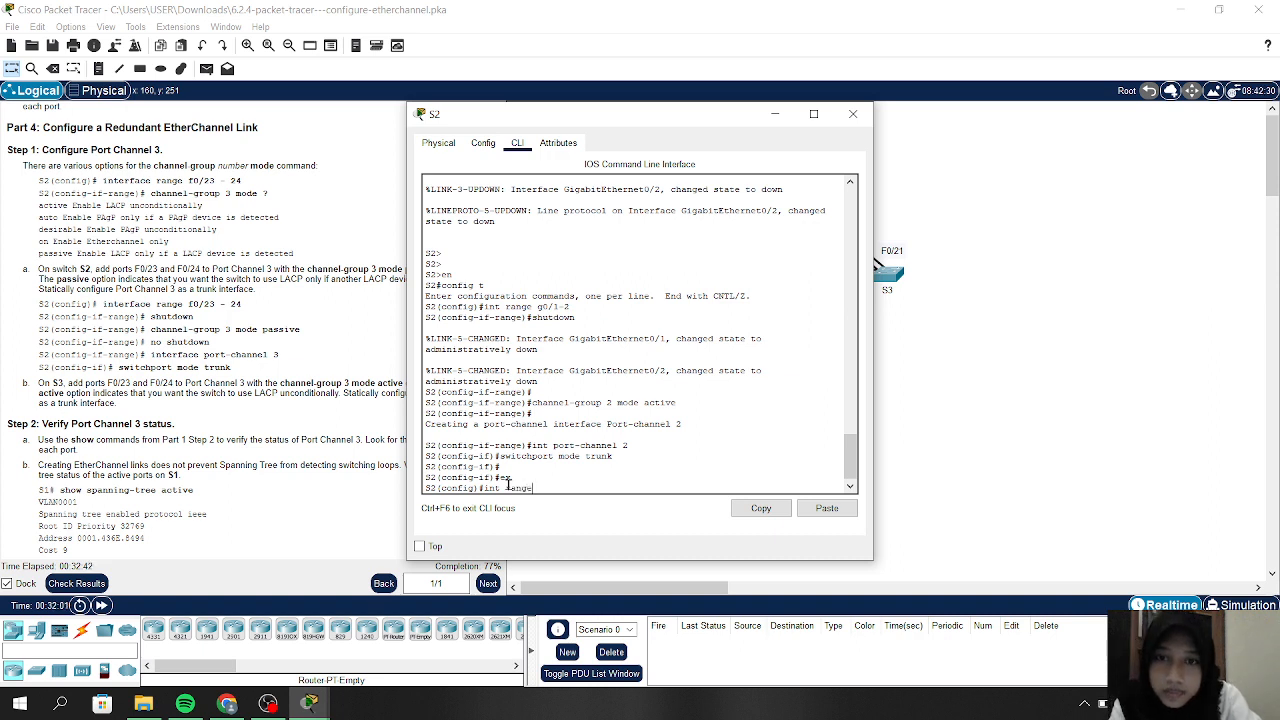
pyautogui.write(' f0')
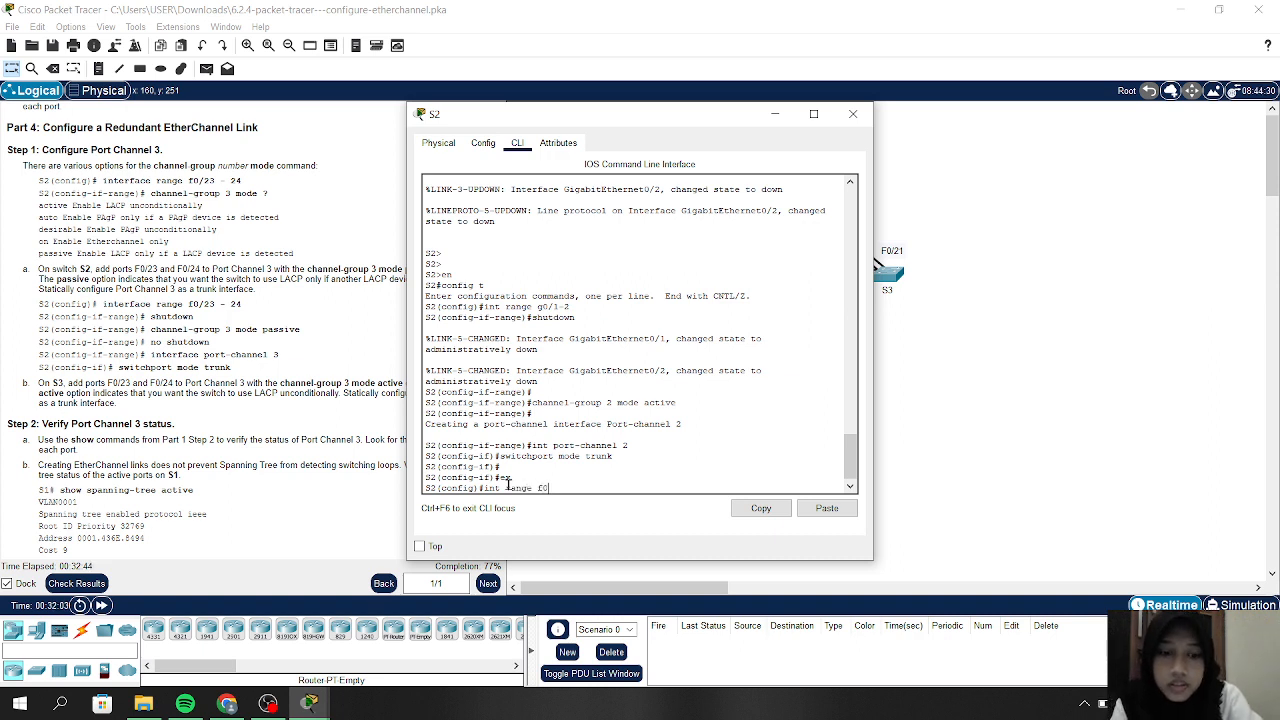
pyautogui.write('/')
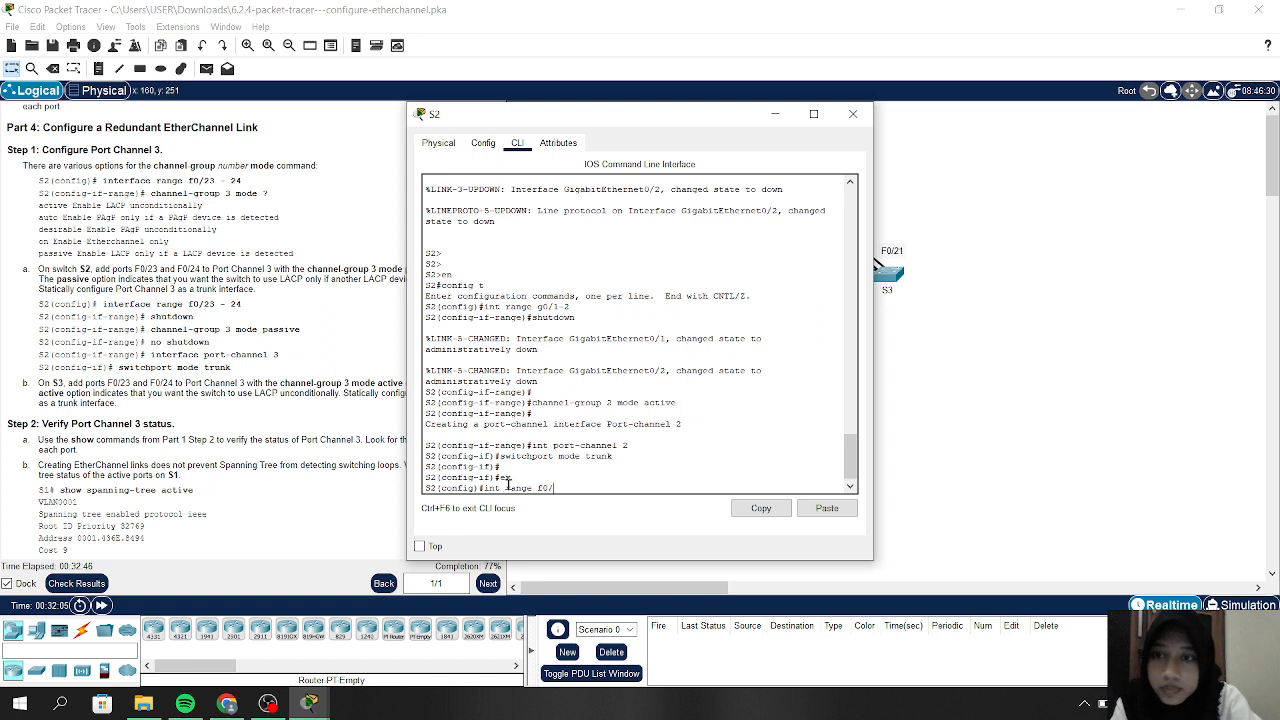
pyautogui.write('2')
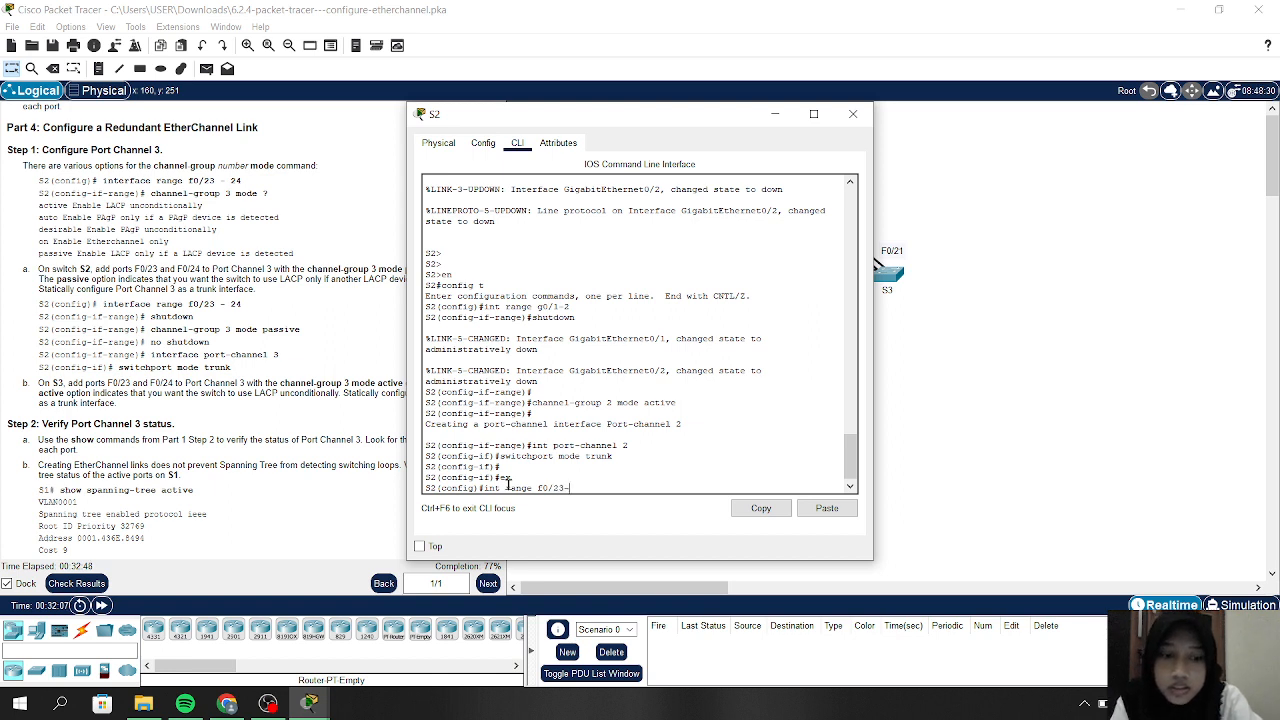
pyautogui.write('3-')
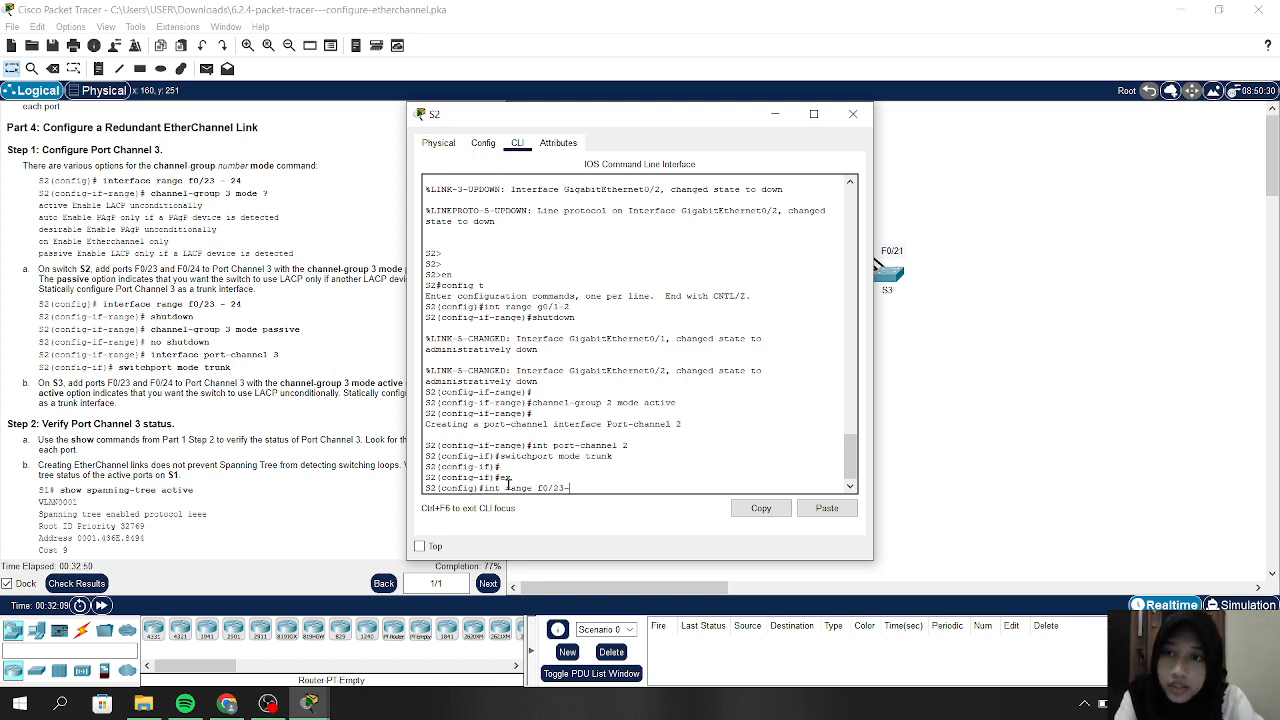
pyautogui.write('24')
pyautogui.press('Return')
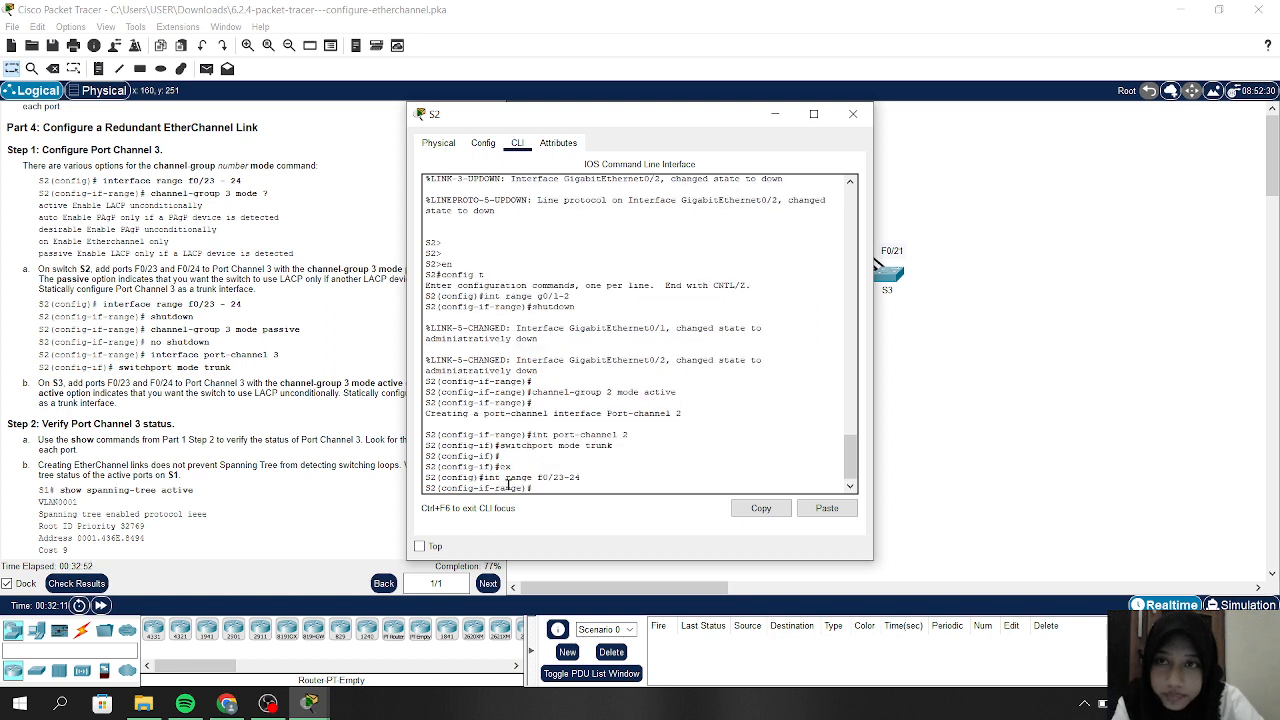
# Query the channel-group 3 mode options, then shut down F0/23 and F0/24
pyautogui.write('cha')
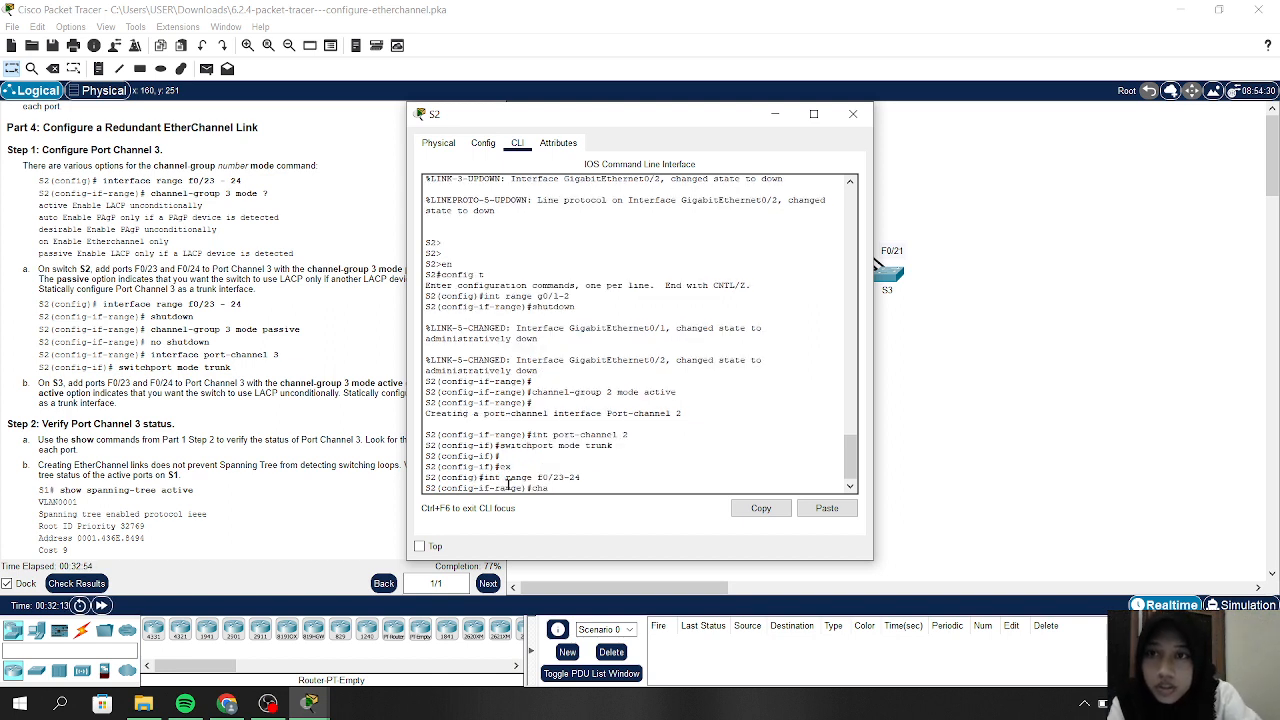
pyautogui.write('nnel')
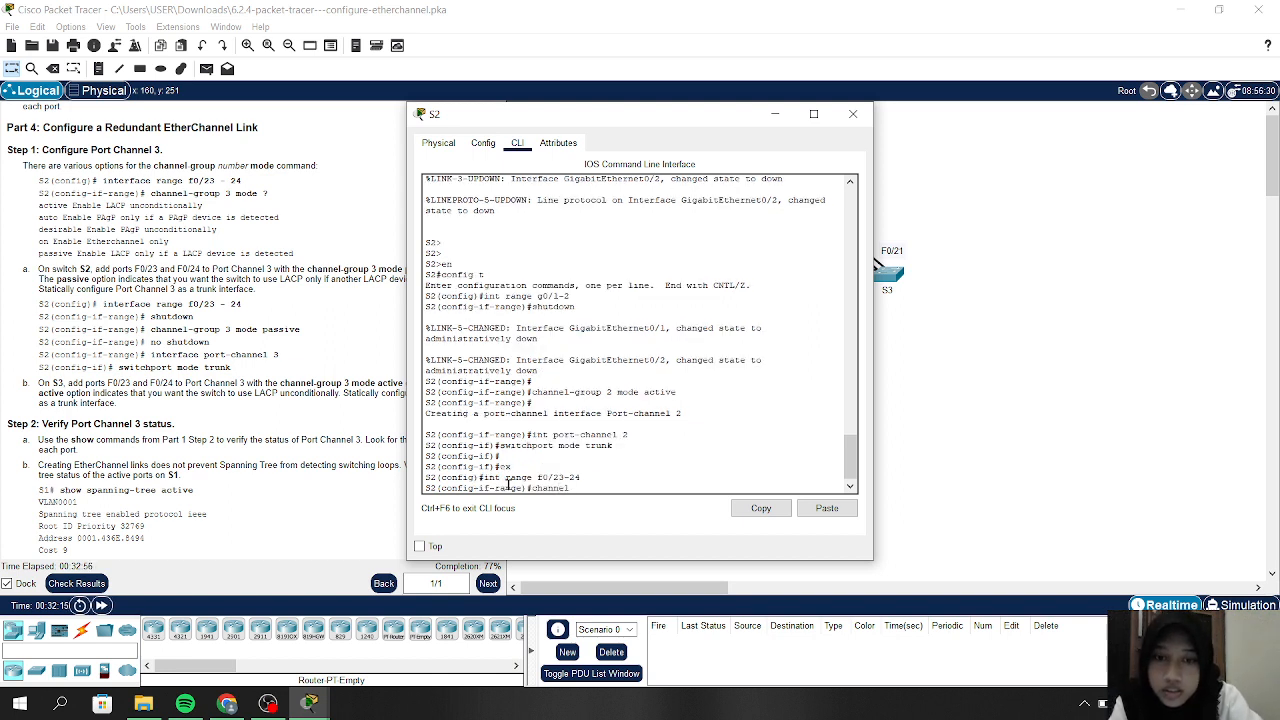
pyautogui.write('-group')
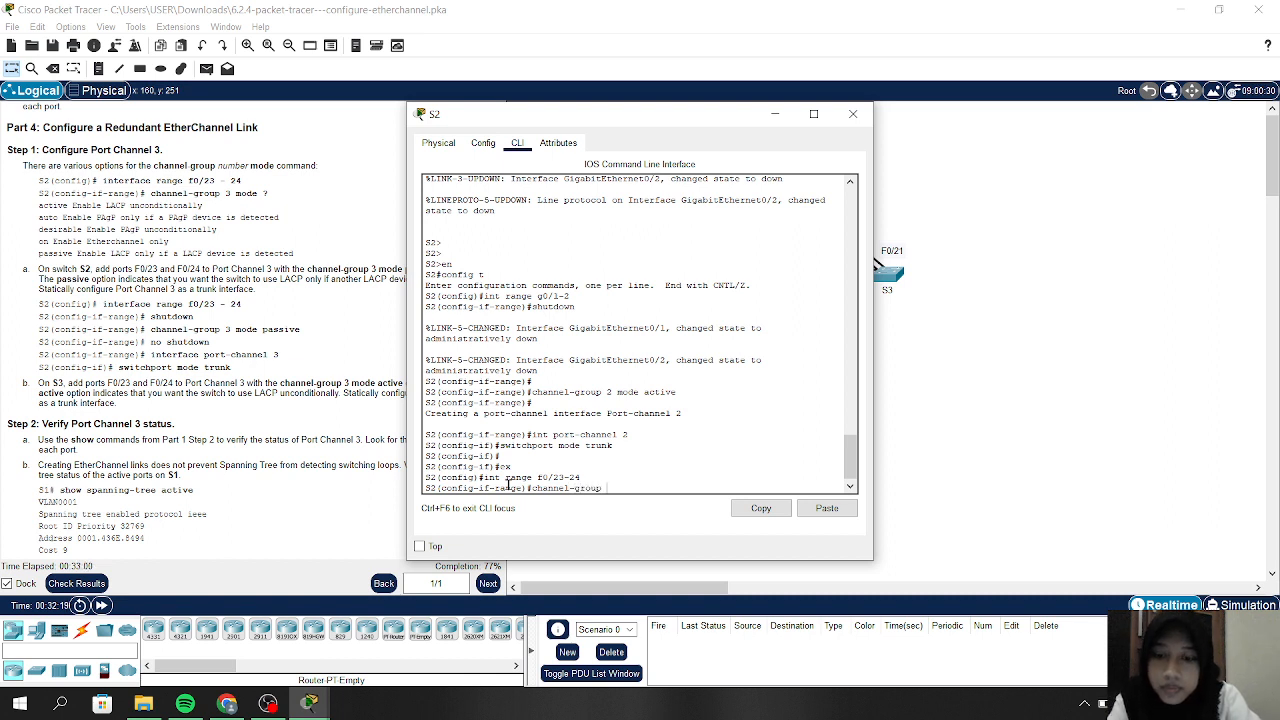
pyautogui.write(' 3 mod')
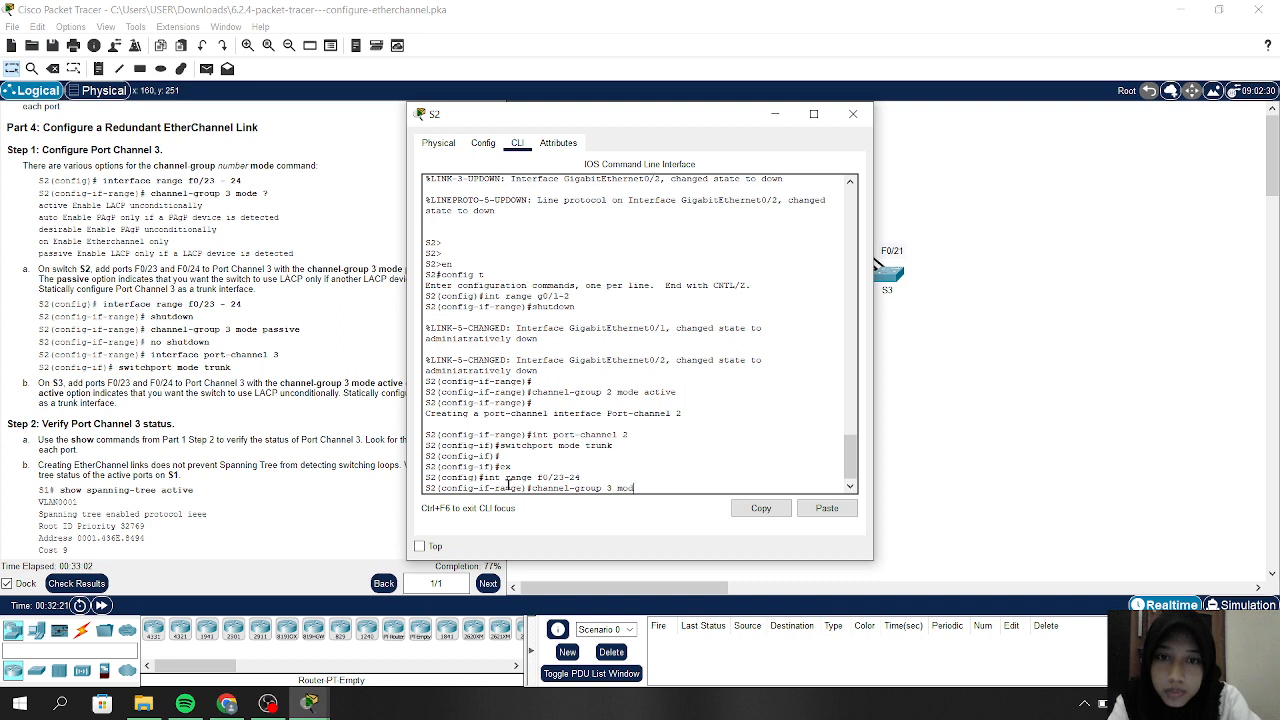
pyautogui.write('e ?')
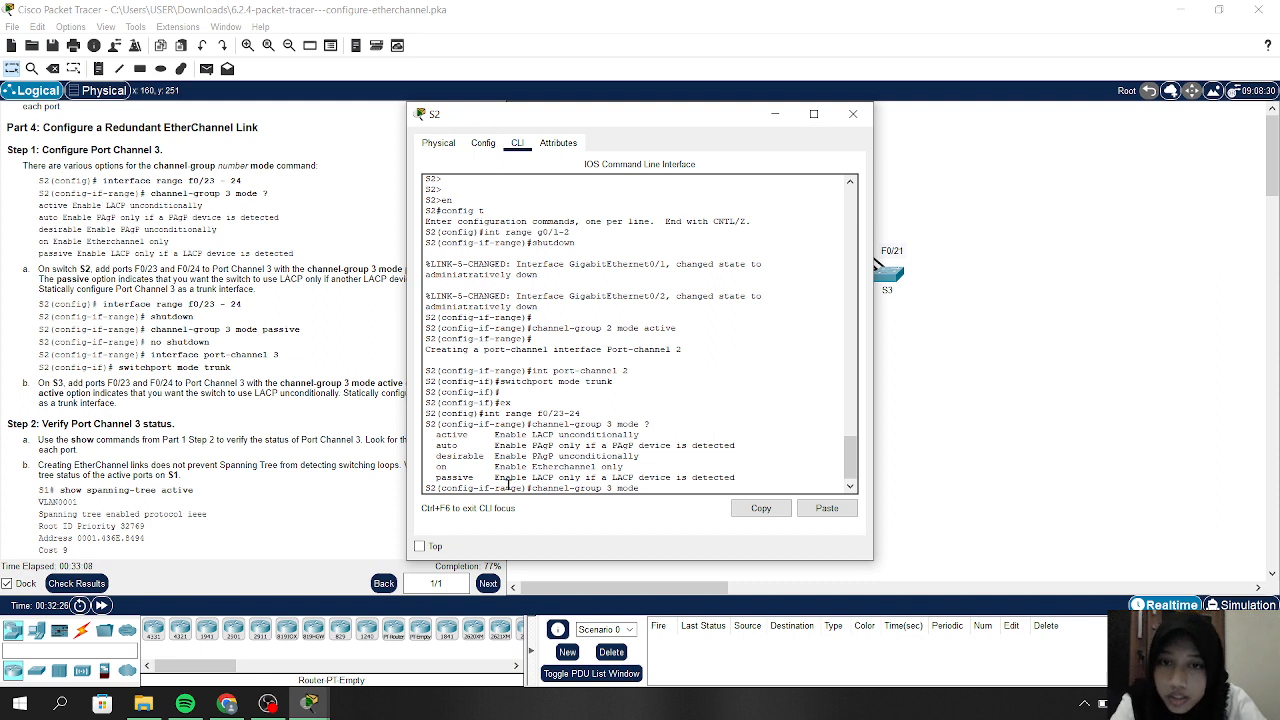
pyautogui.press('Return')
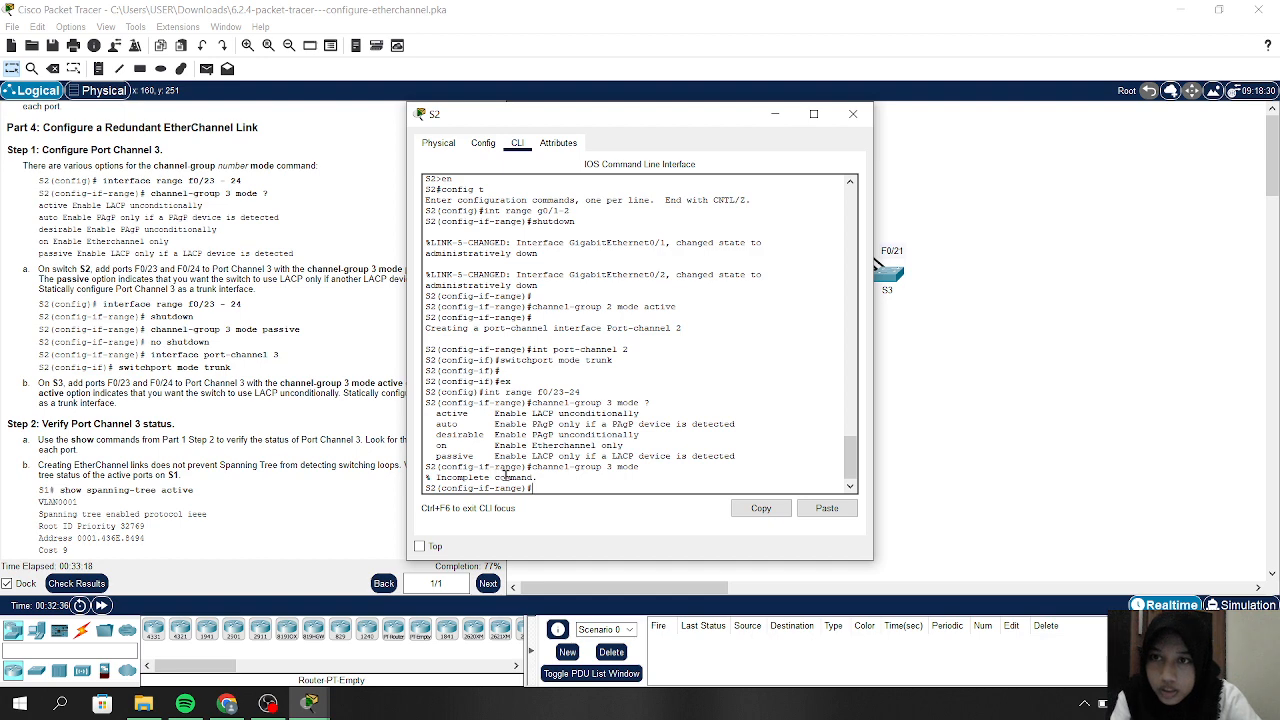
pyautogui.write('shutdown')
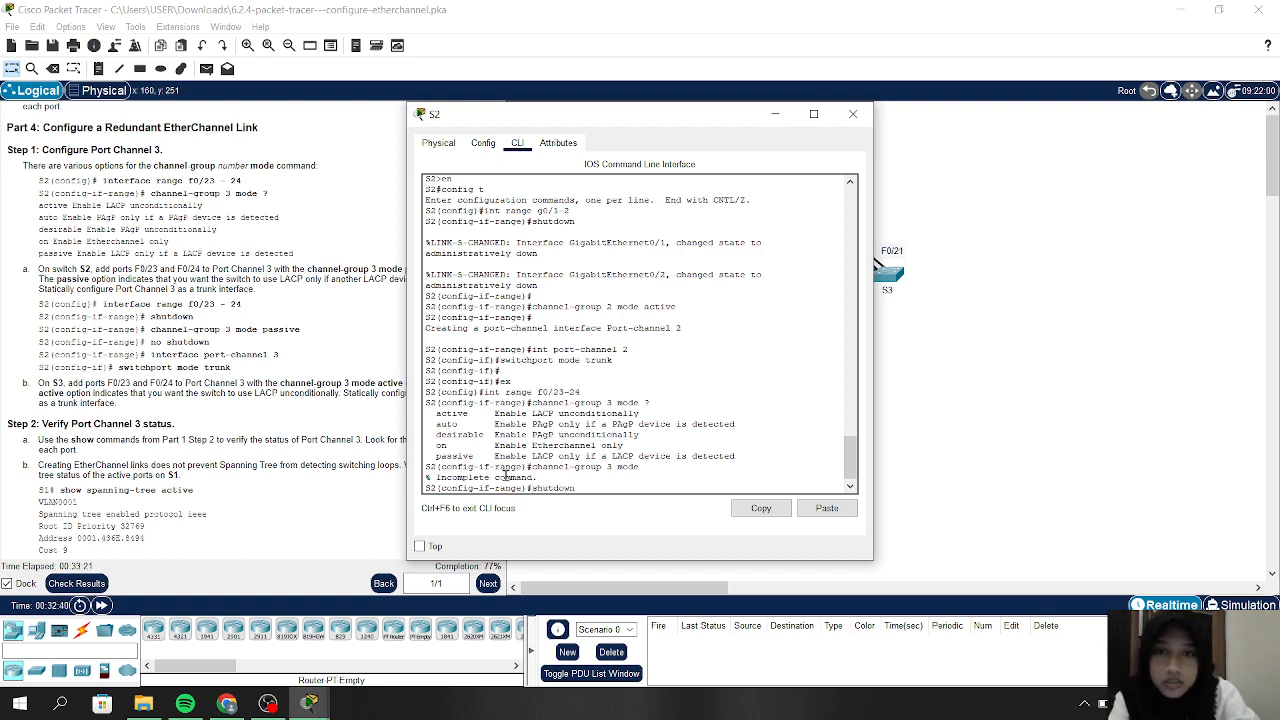
pyautogui.press('Return')
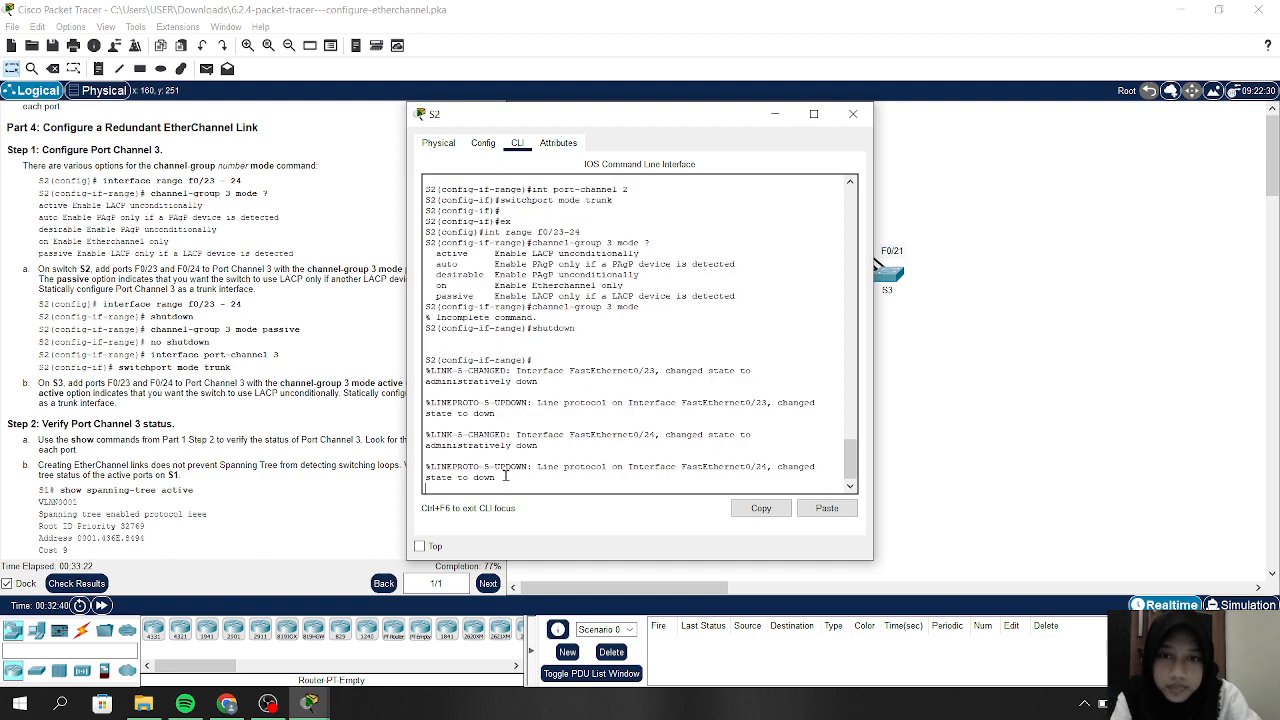
# Add S2's F0/23-24 to channel group 3 in passive mode and re-enable them with no shutdown
pyautogui.press('Return')
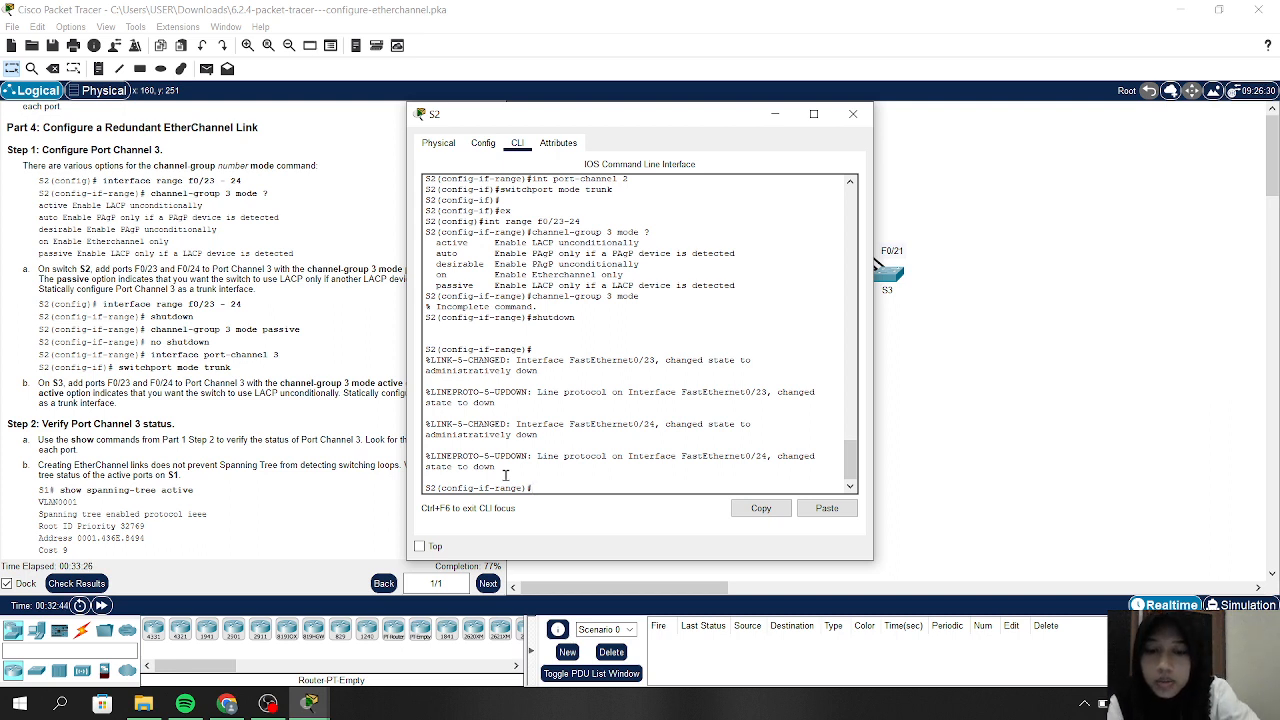
pyautogui.press('Up')
pyautogui.press('Up')
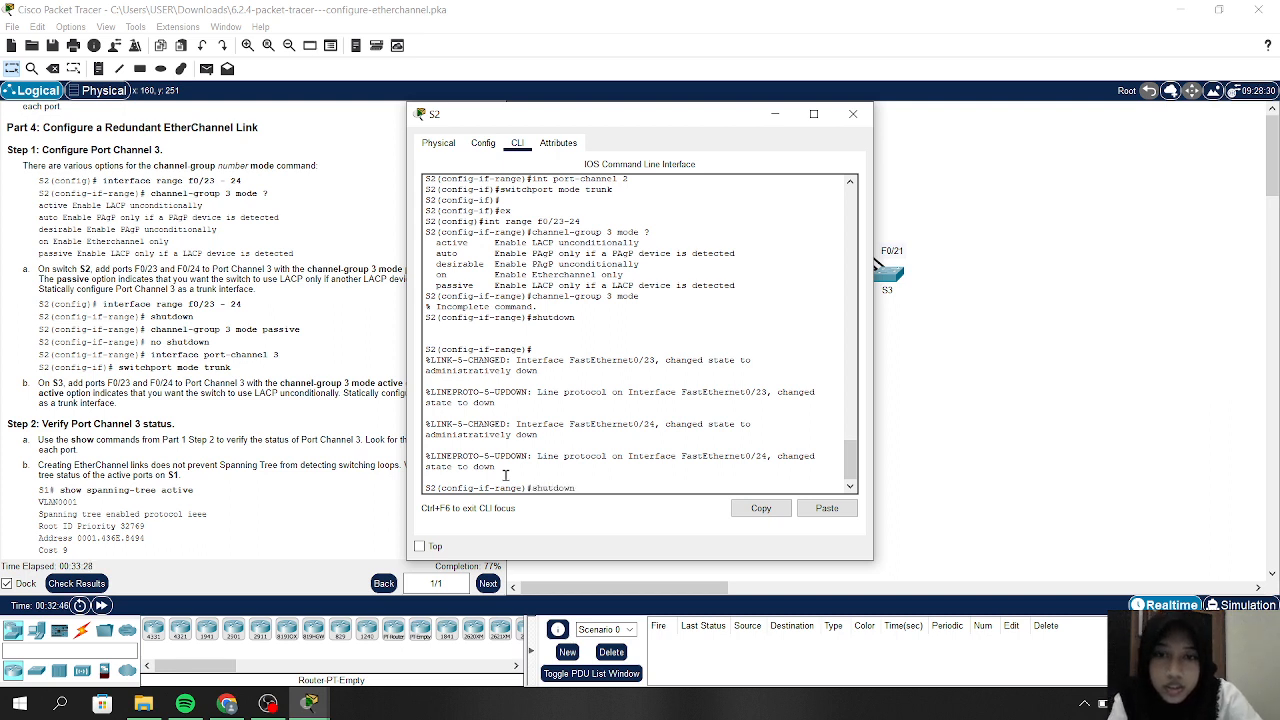
pyautogui.write('passive')
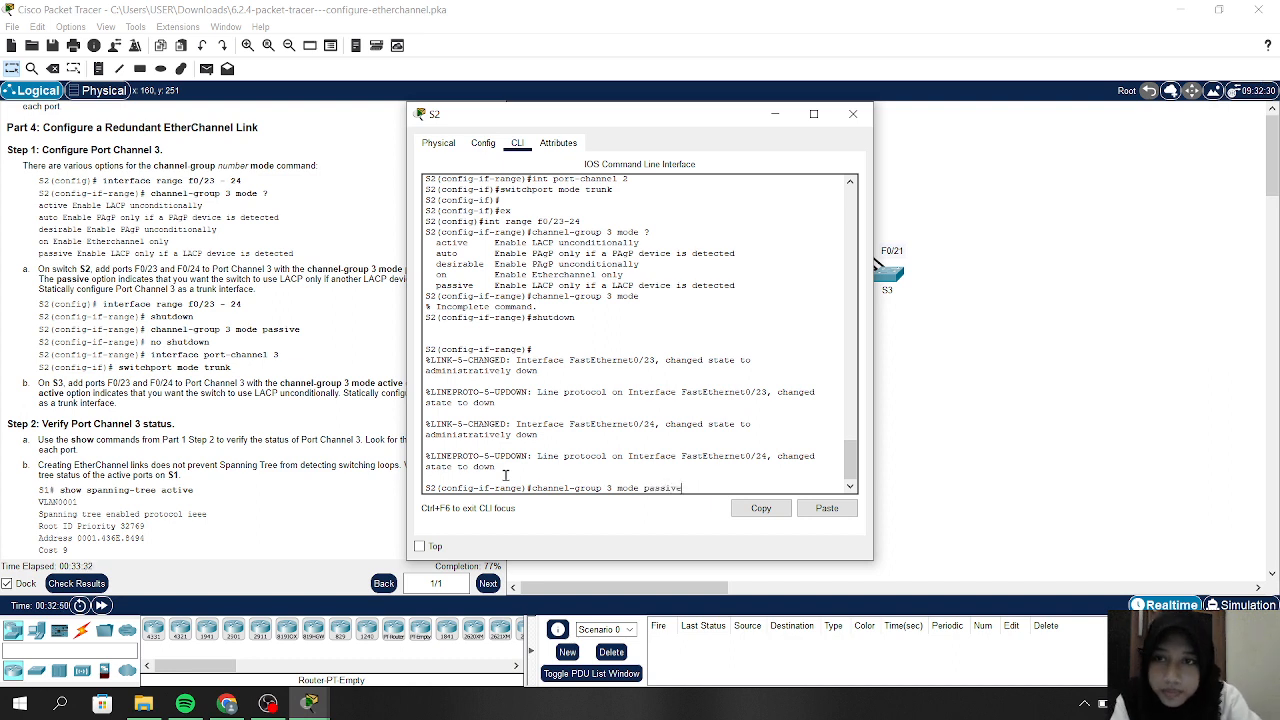
pyautogui.press('Return')
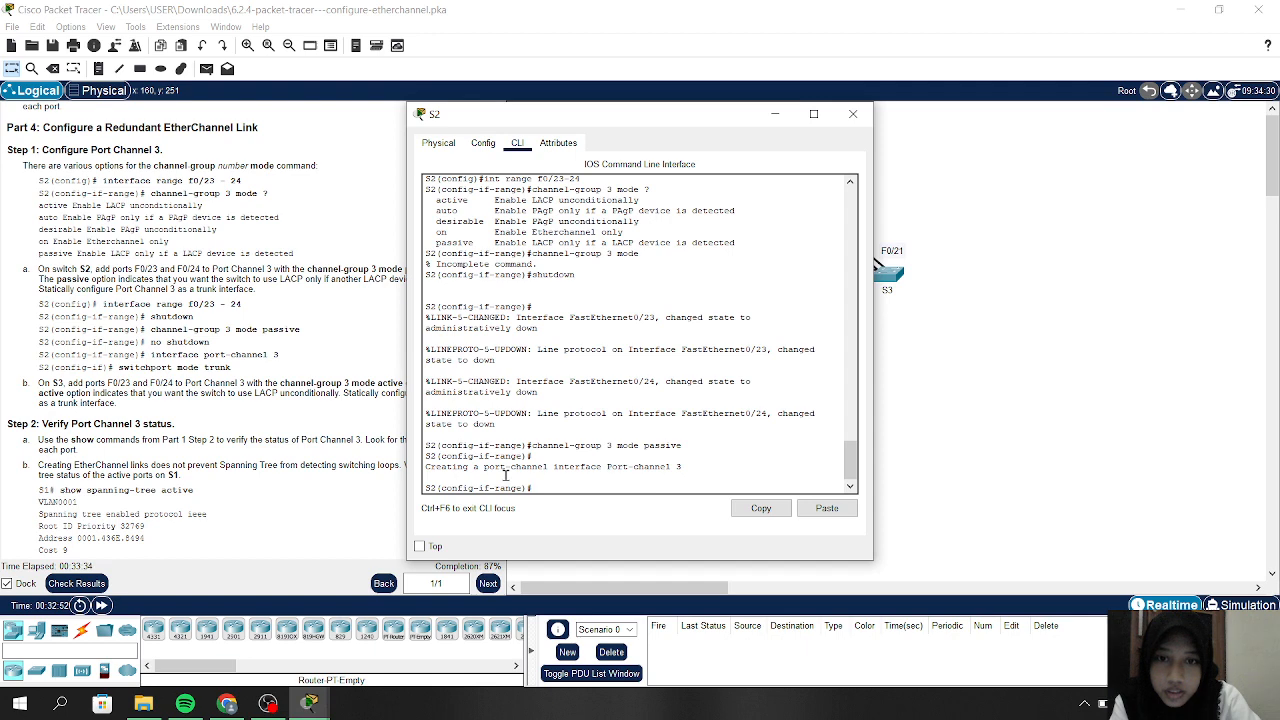
pyautogui.write('no sh')
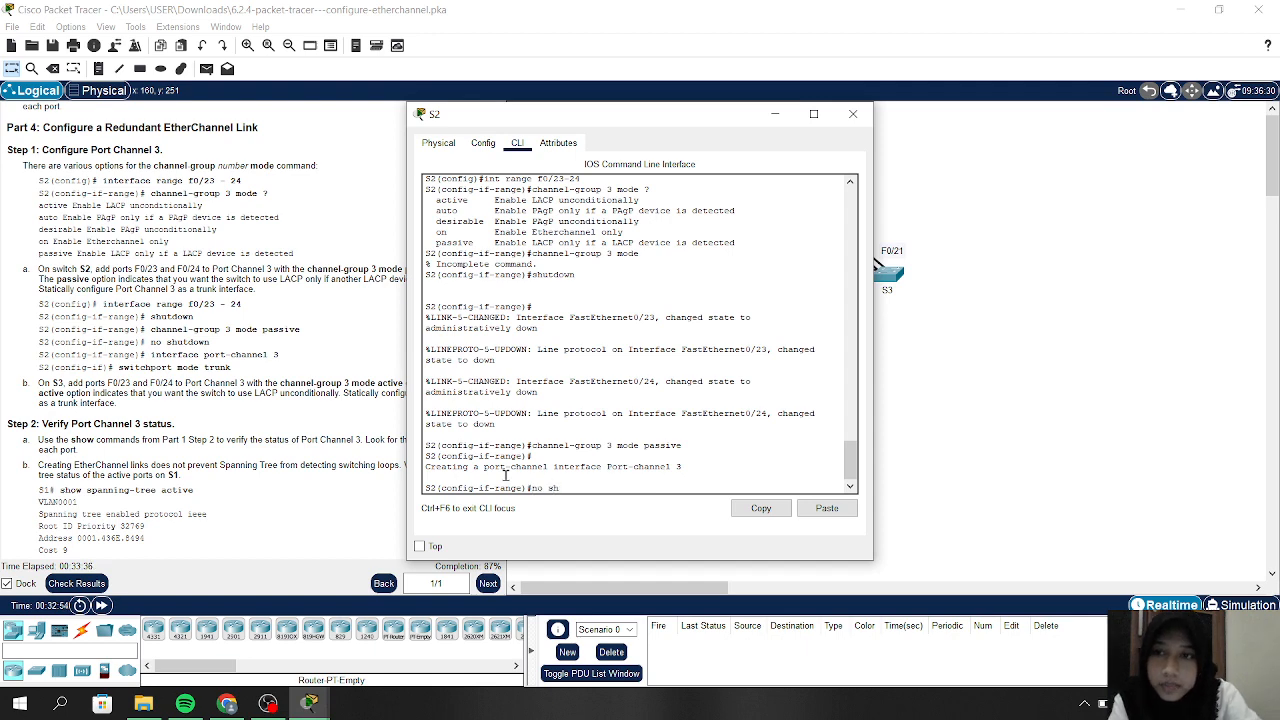
pyautogui.press('Return')
pyautogui.press('Return')
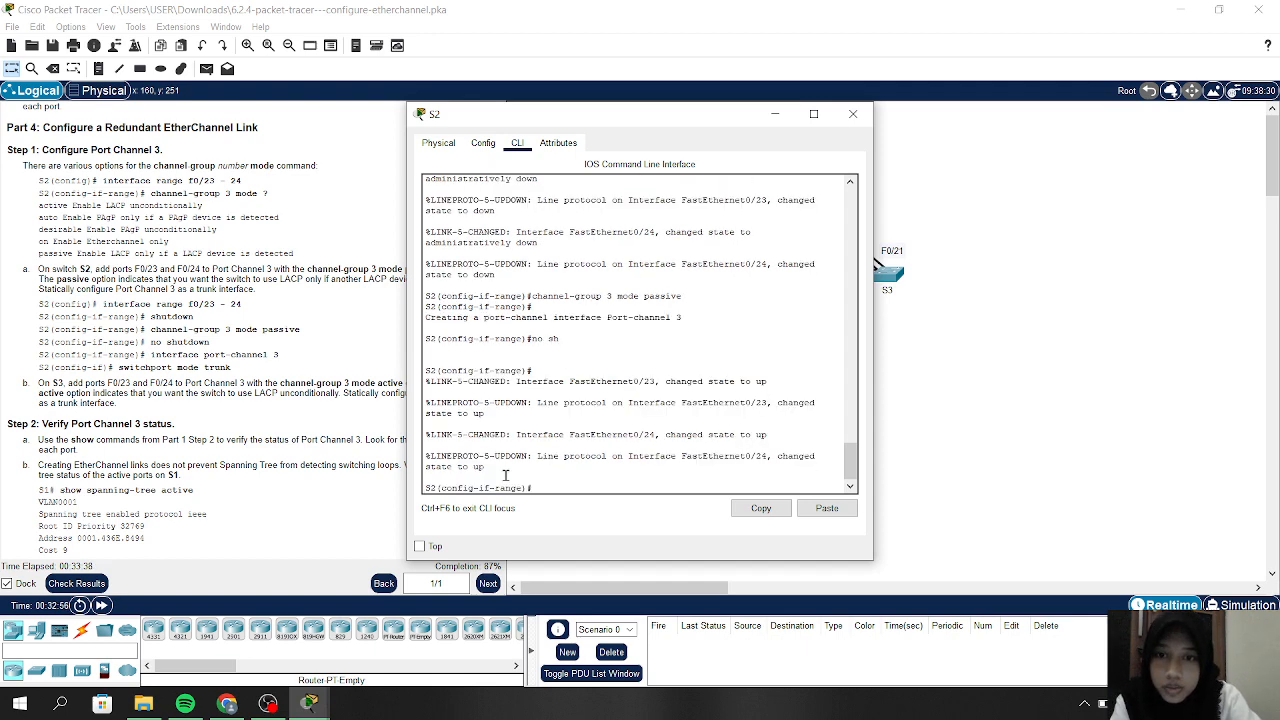
# Enter interface Port-channel 3, correcting the typo, and set it to switchport mode trunk
pyautogui.write('int')
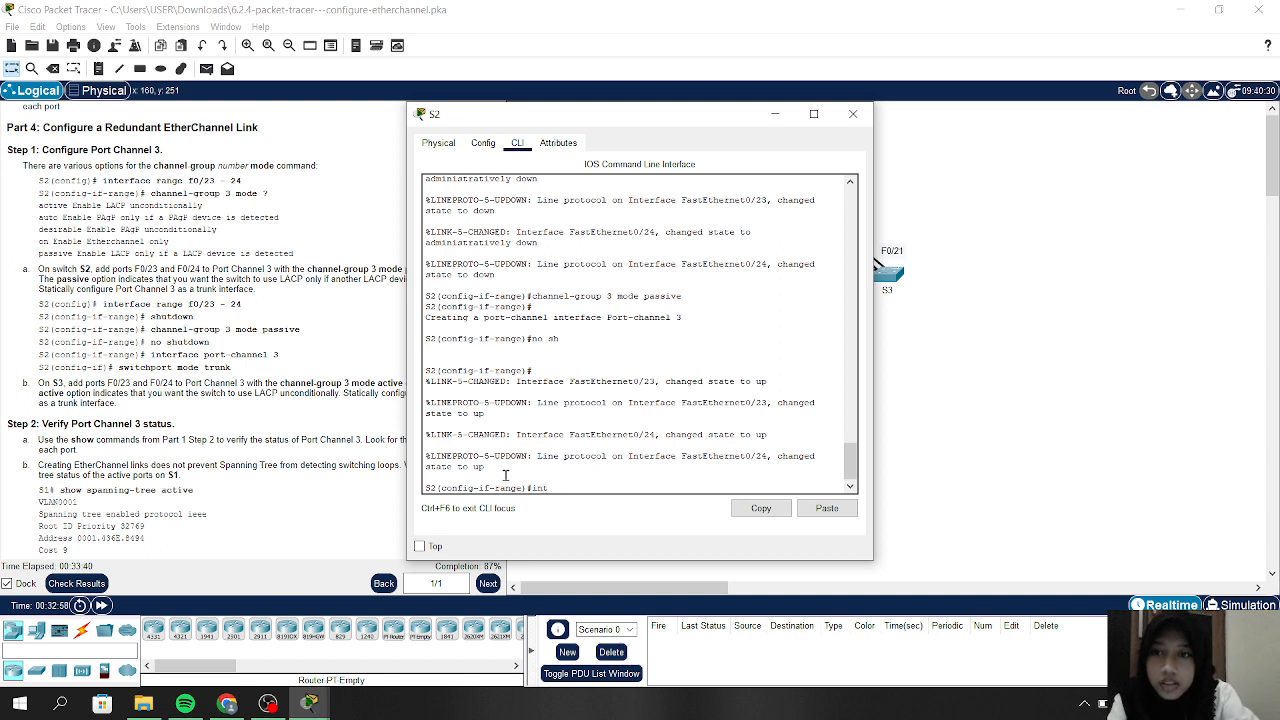
pyautogui.write(' port-c')
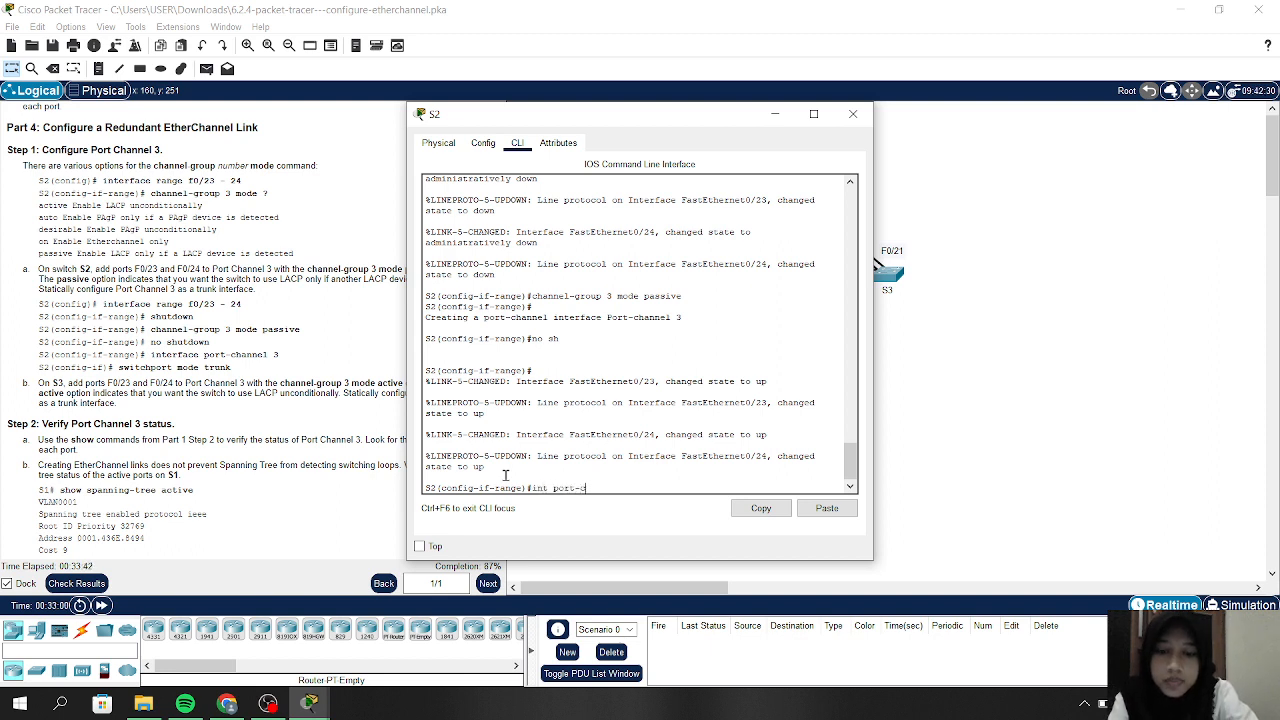
pyautogui.write('hannel')
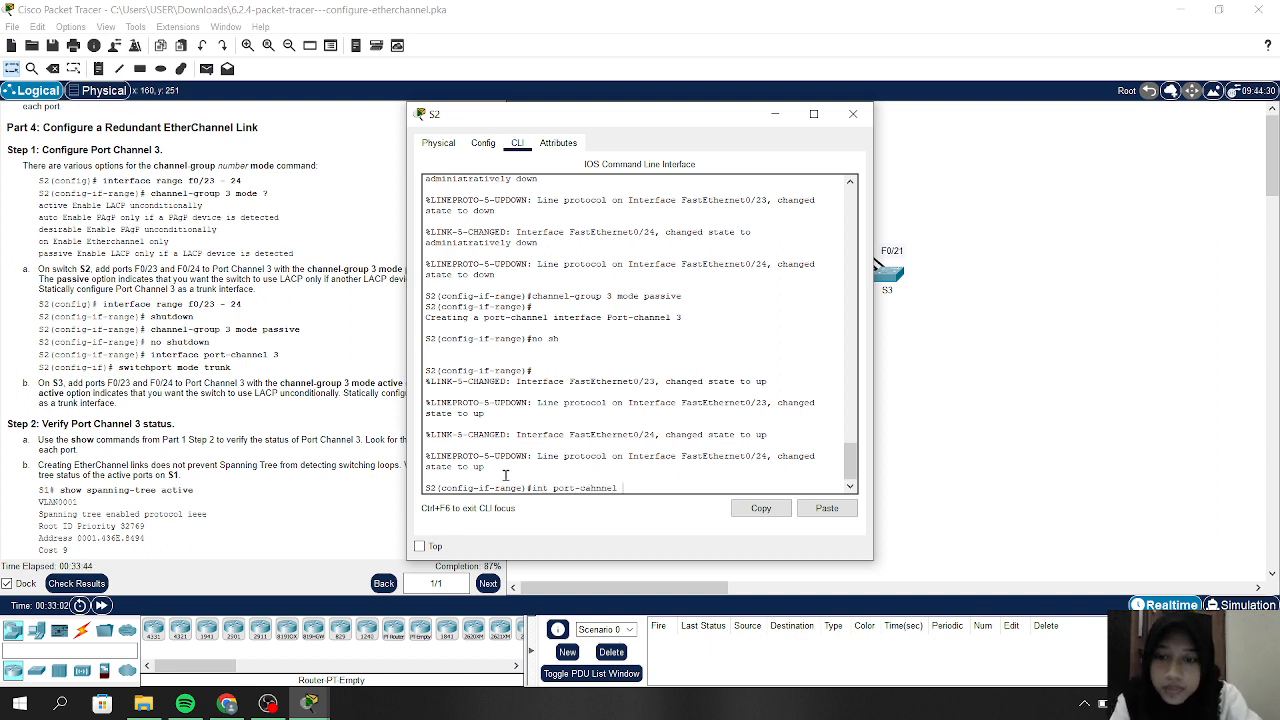
pyautogui.write(' 3')
pyautogui.press('Return')
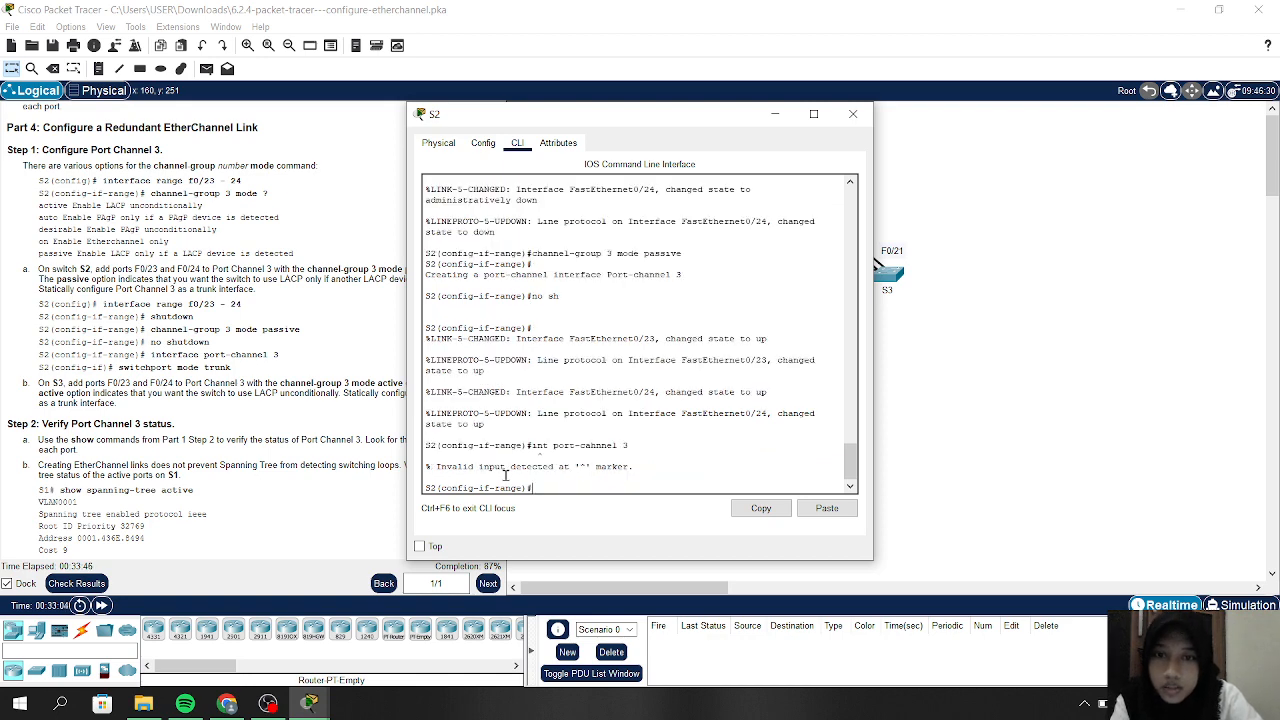
pyautogui.press('Return')
pyautogui.press('Up')
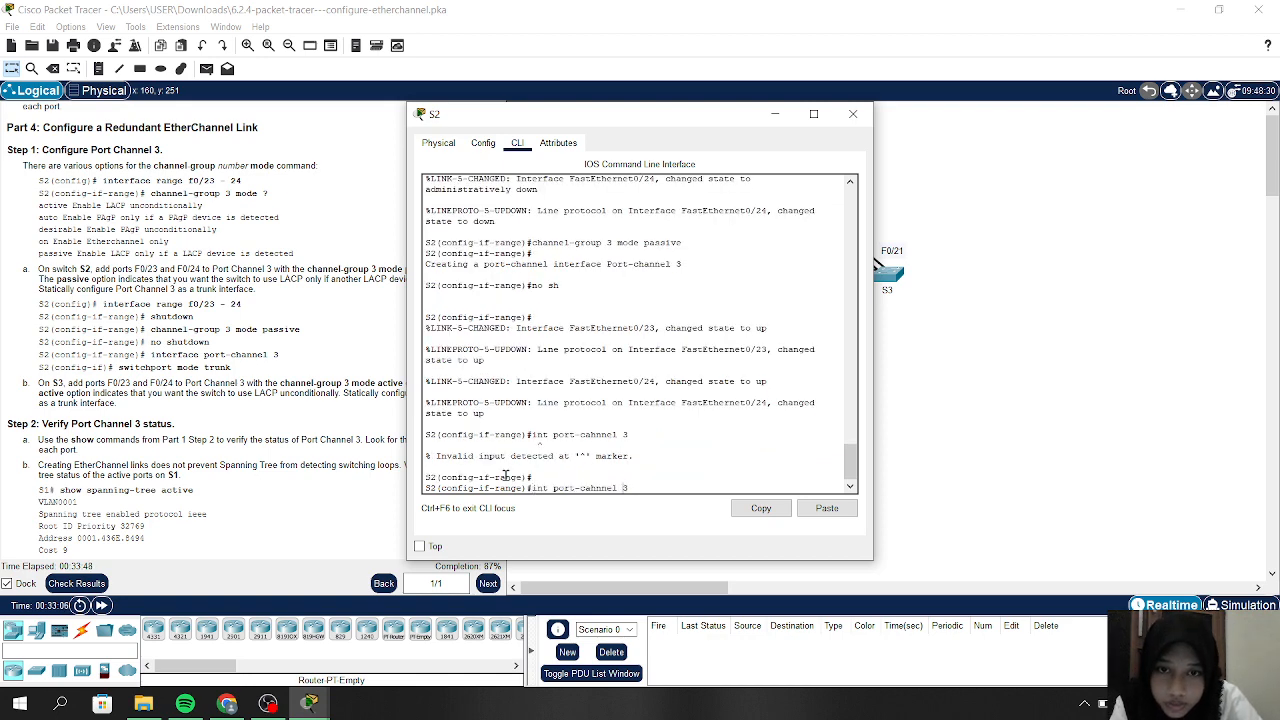
pyautogui.press('BackSpace')
pyautogui.press('BackSpace')
pyautogui.press('BackSpace')
pyautogui.press('BackSpace')
pyautogui.press('BackSpace')
pyautogui.press('BackSpace')
pyautogui.press('BackSpace')
pyautogui.press('BackSpace')
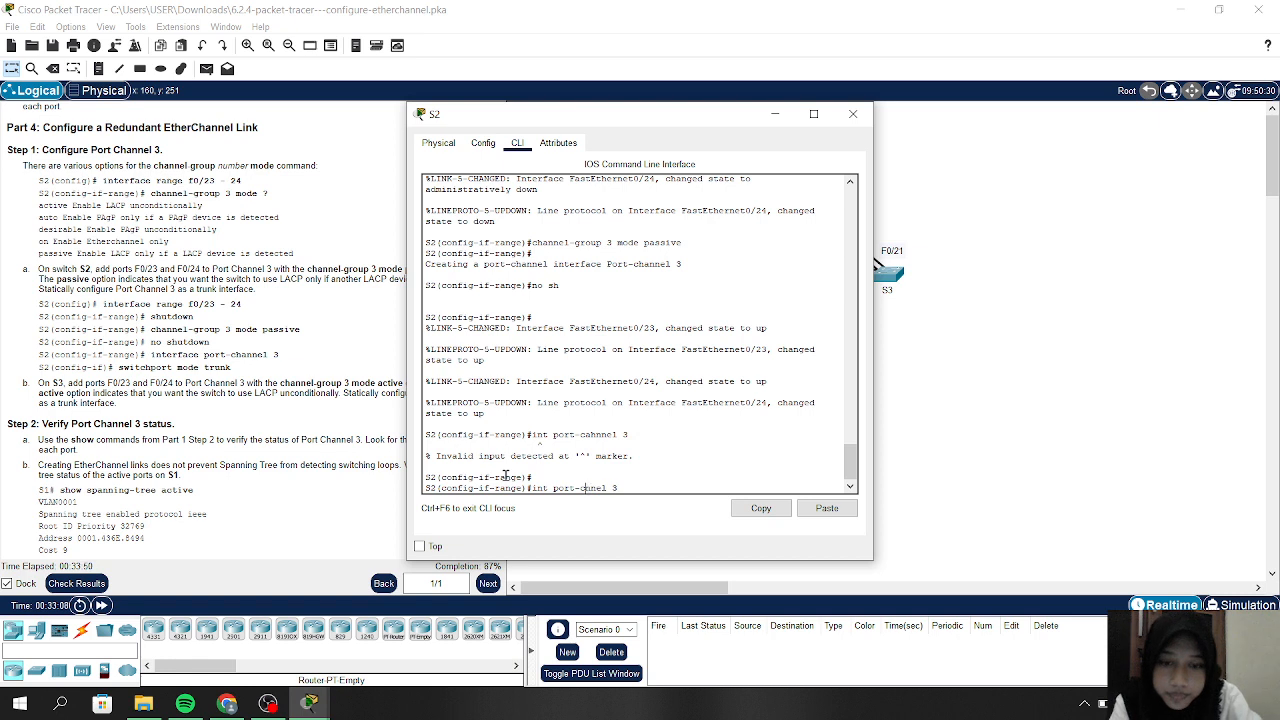
pyautogui.write('hannel 3')
pyautogui.press('Return')
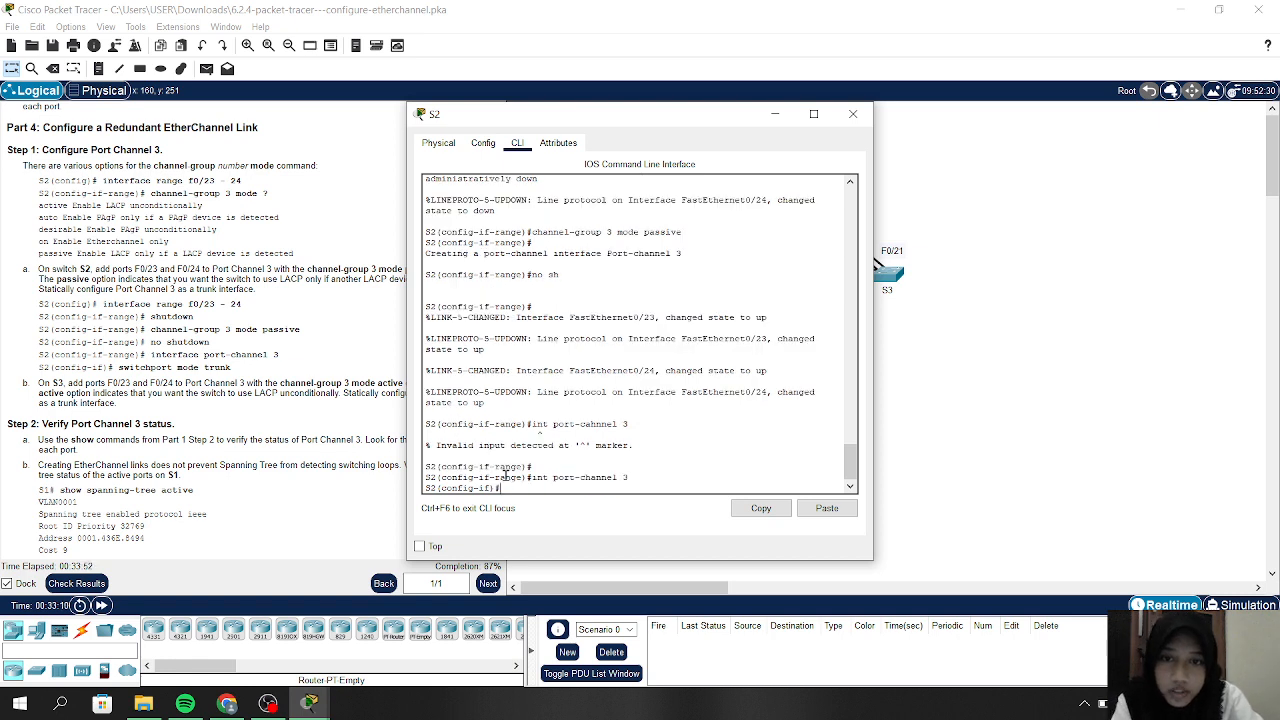
pyautogui.write('swi')
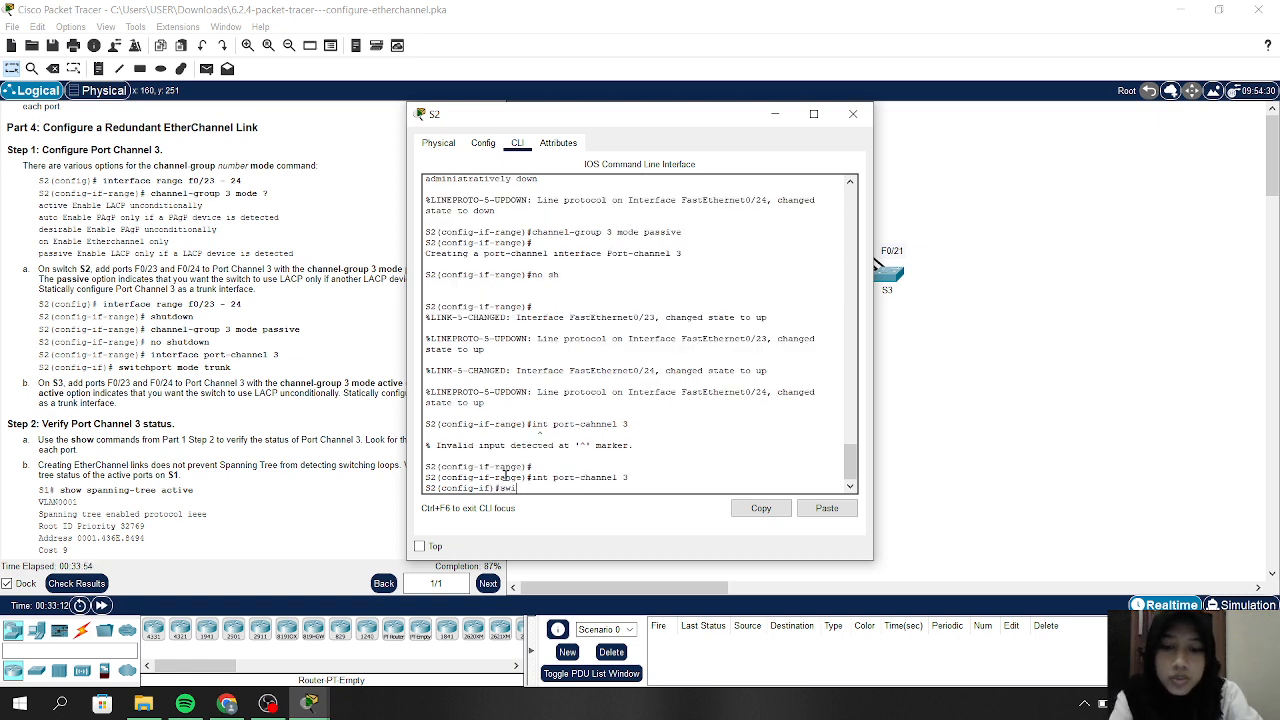
pyautogui.write('tchport ')
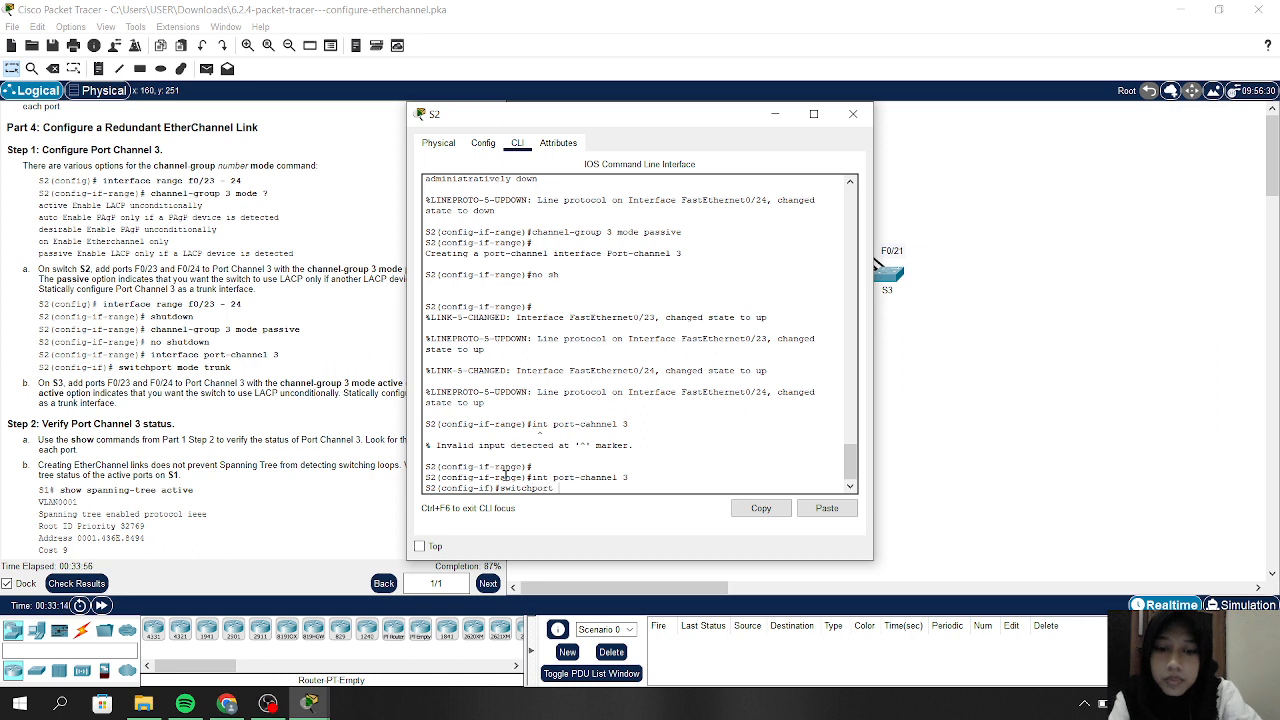
pyautogui.write('mode trunk')
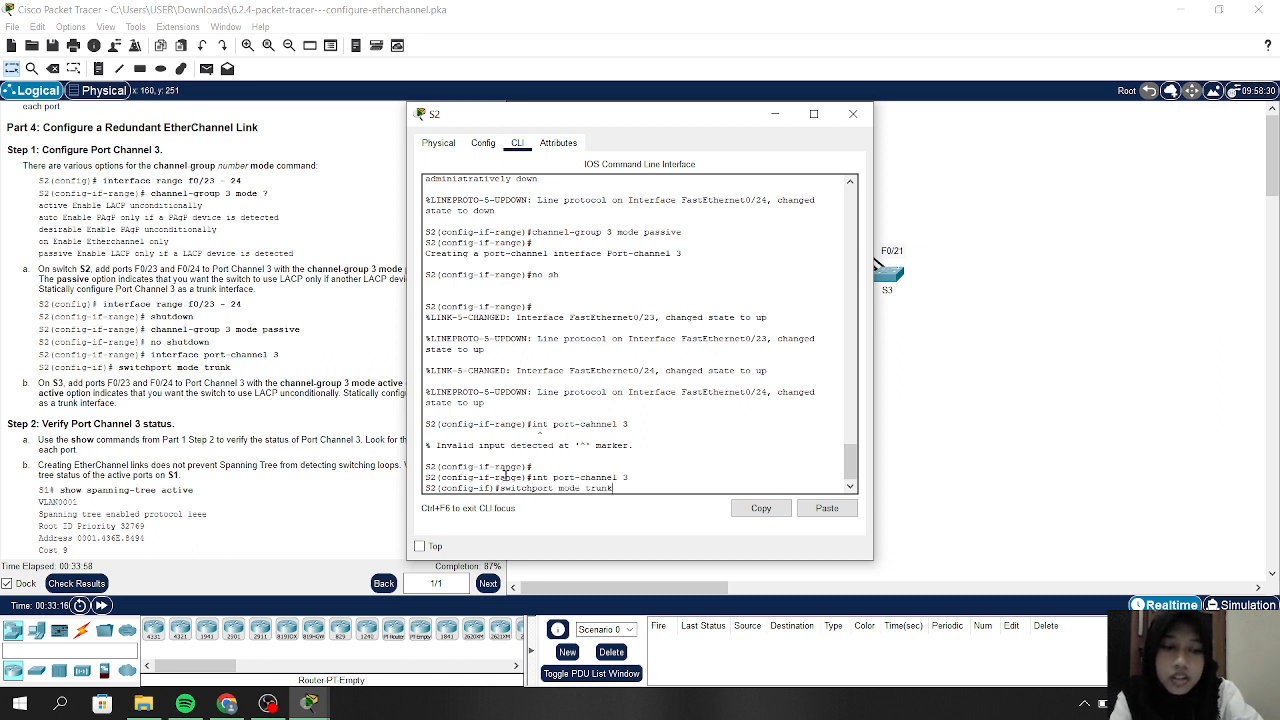
pyautogui.press('Return')
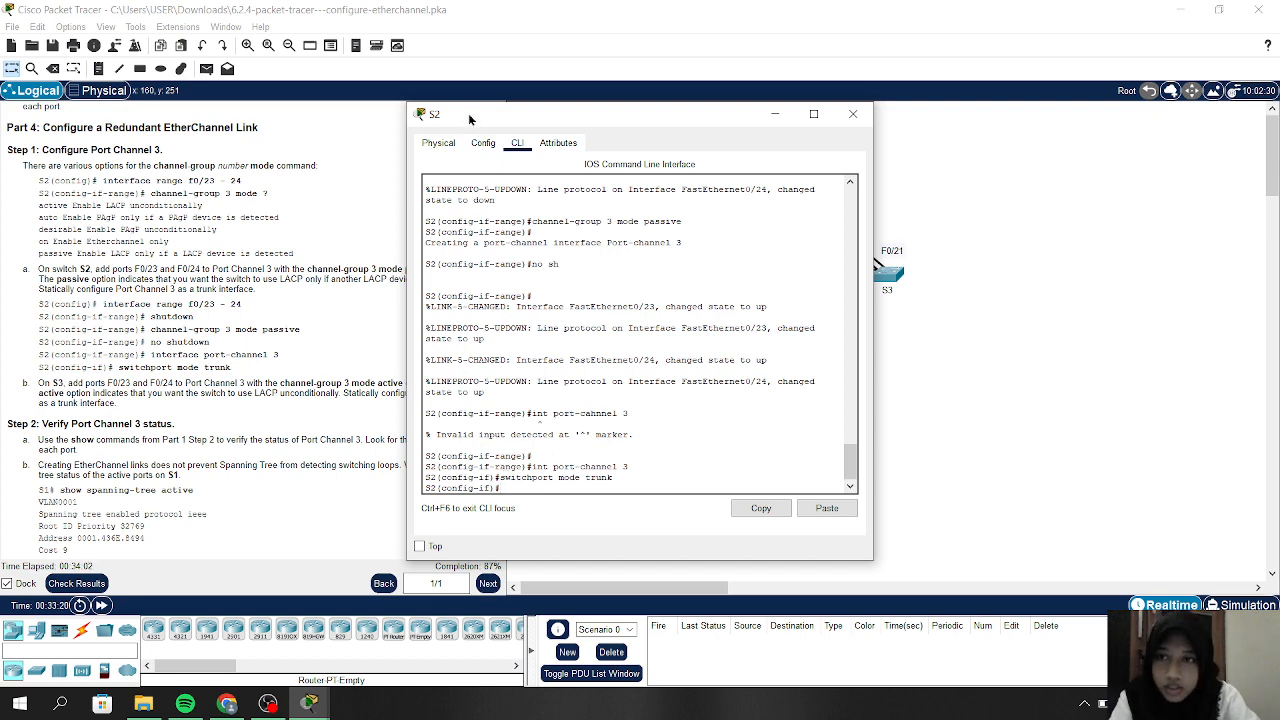
# Move the S2 console aside and exit twice back to the S2# privileged prompt
pyautogui.moveTo(471, 119); pyautogui.dragTo(657, 105)
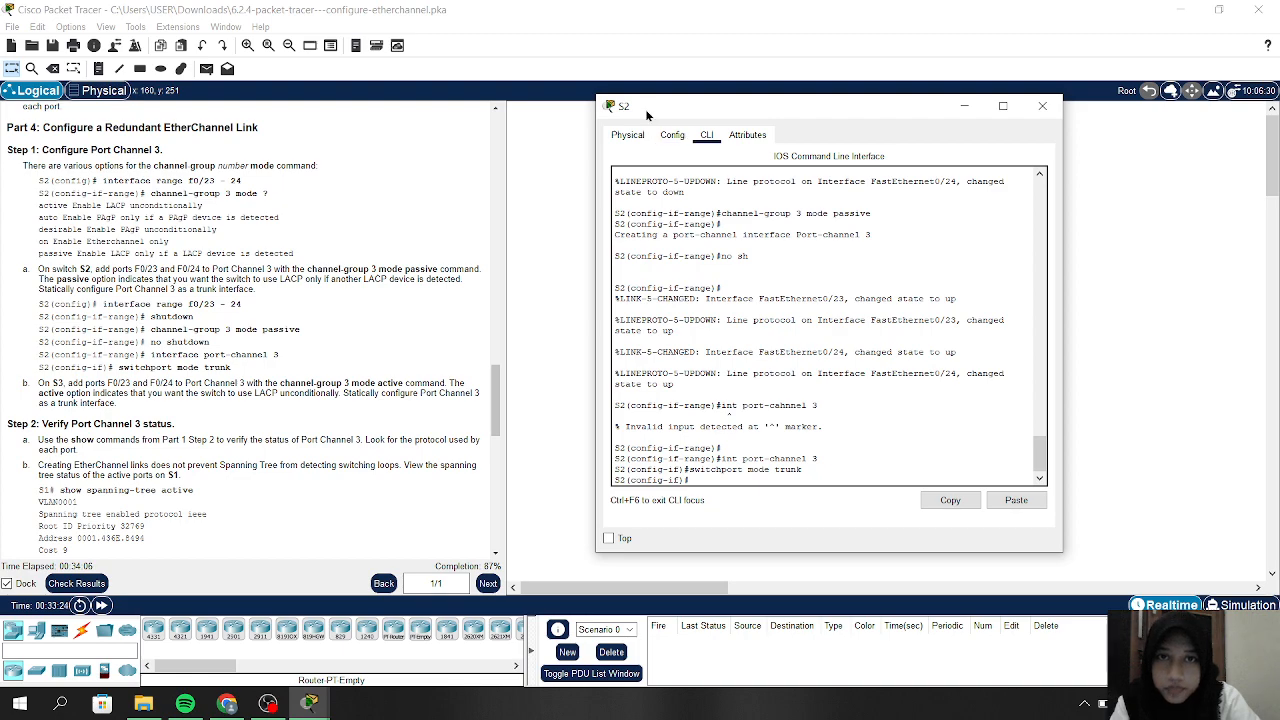
pyautogui.moveTo(657, 105); pyautogui.dragTo(687, 129)
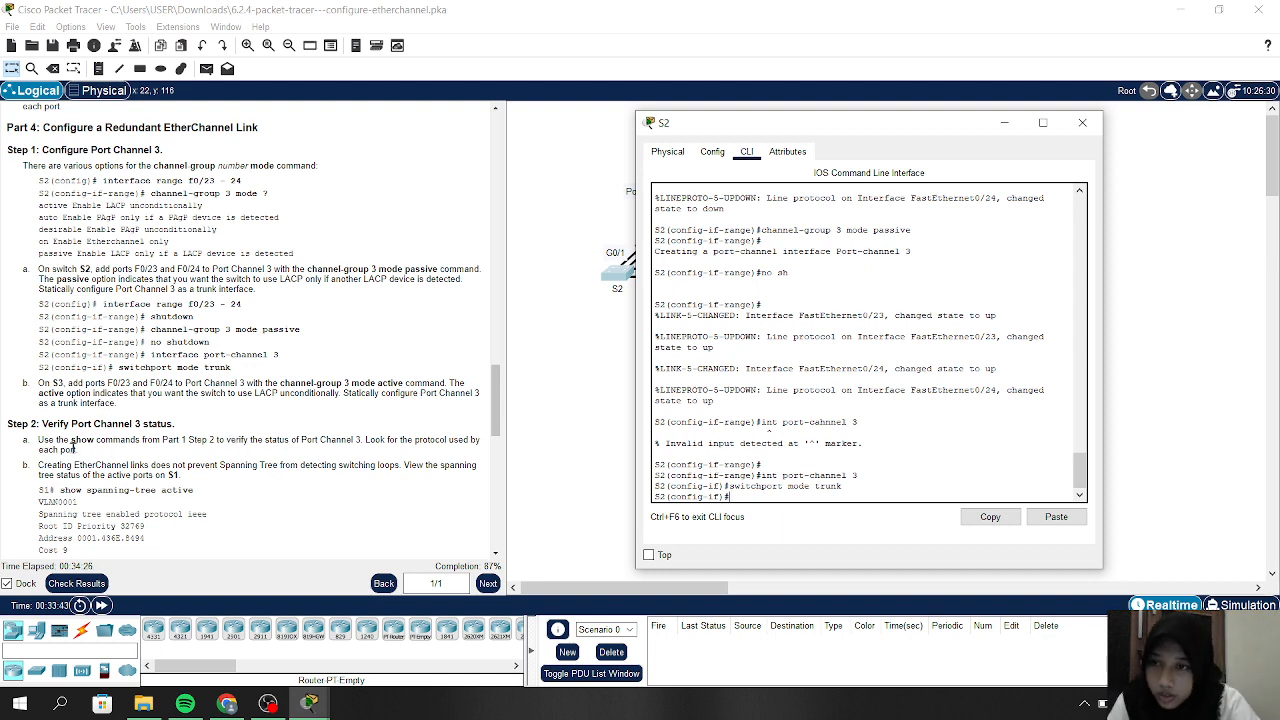
pyautogui.scroll(-2, 80, 450)
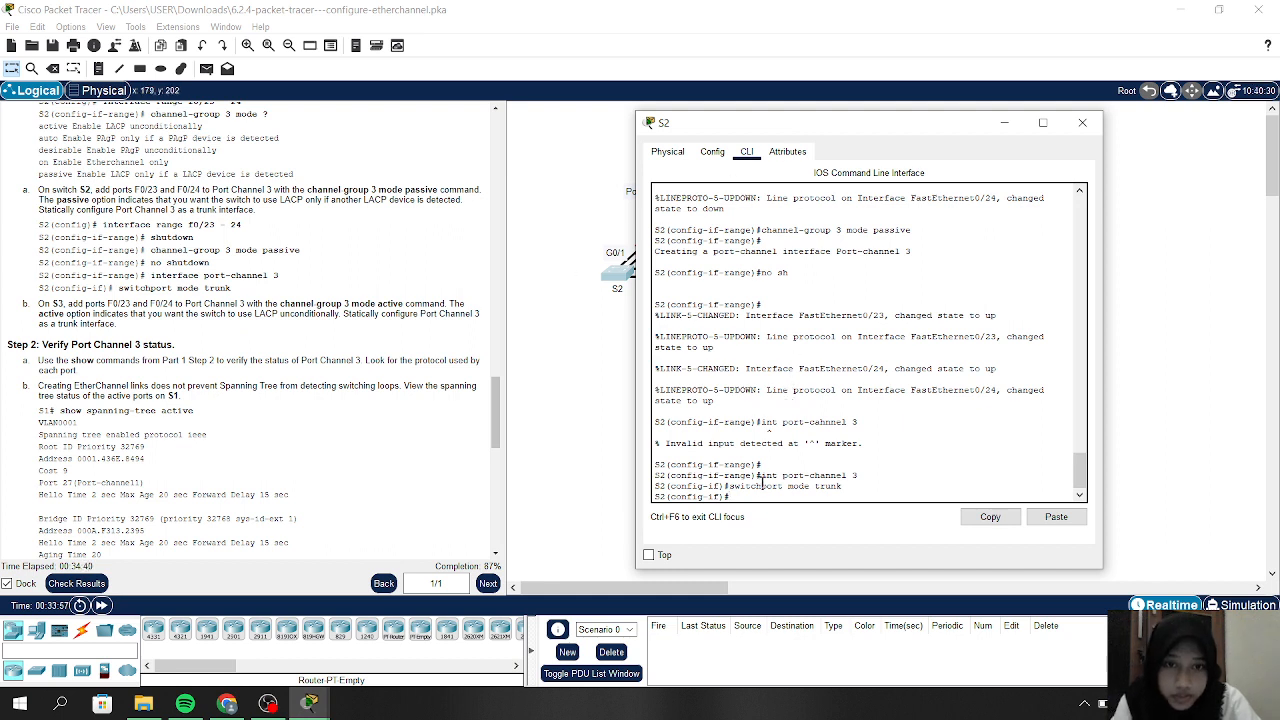
pyautogui.write('ex')
pyautogui.press('Return')
pyautogui.write('e')
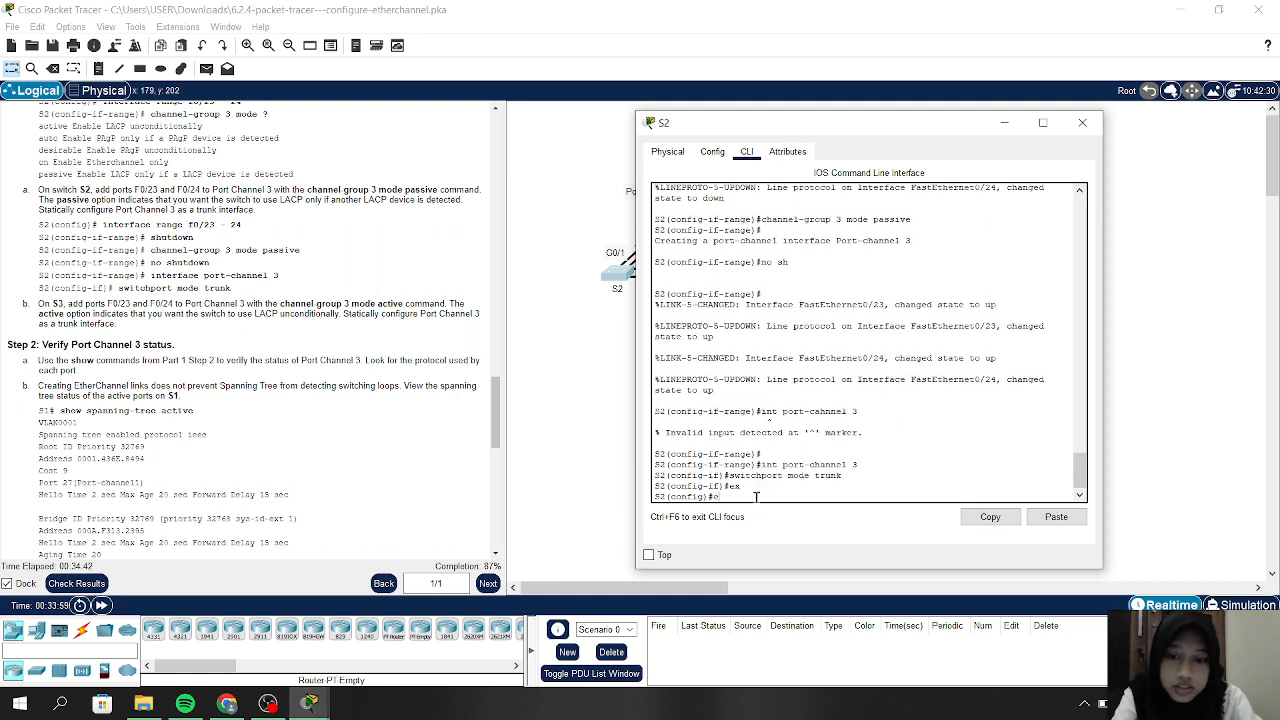
pyautogui.write('x')
pyautogui.press('Return')
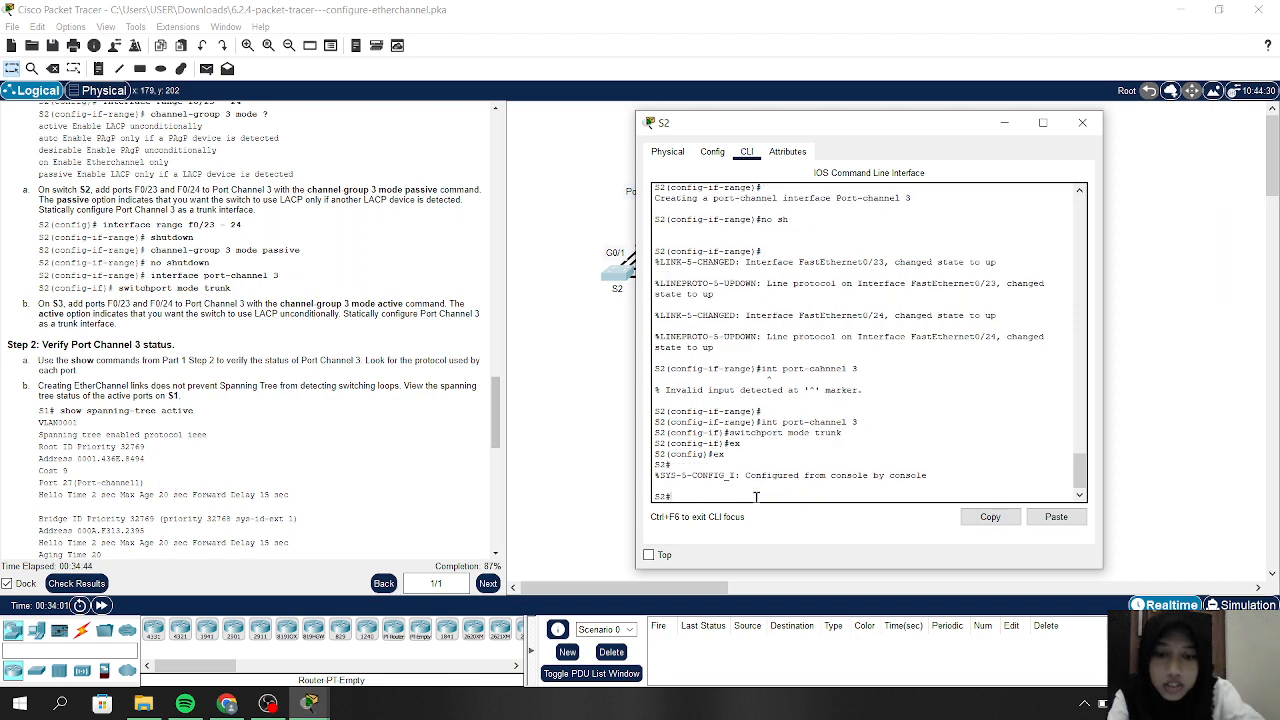
pyautogui.write('en')
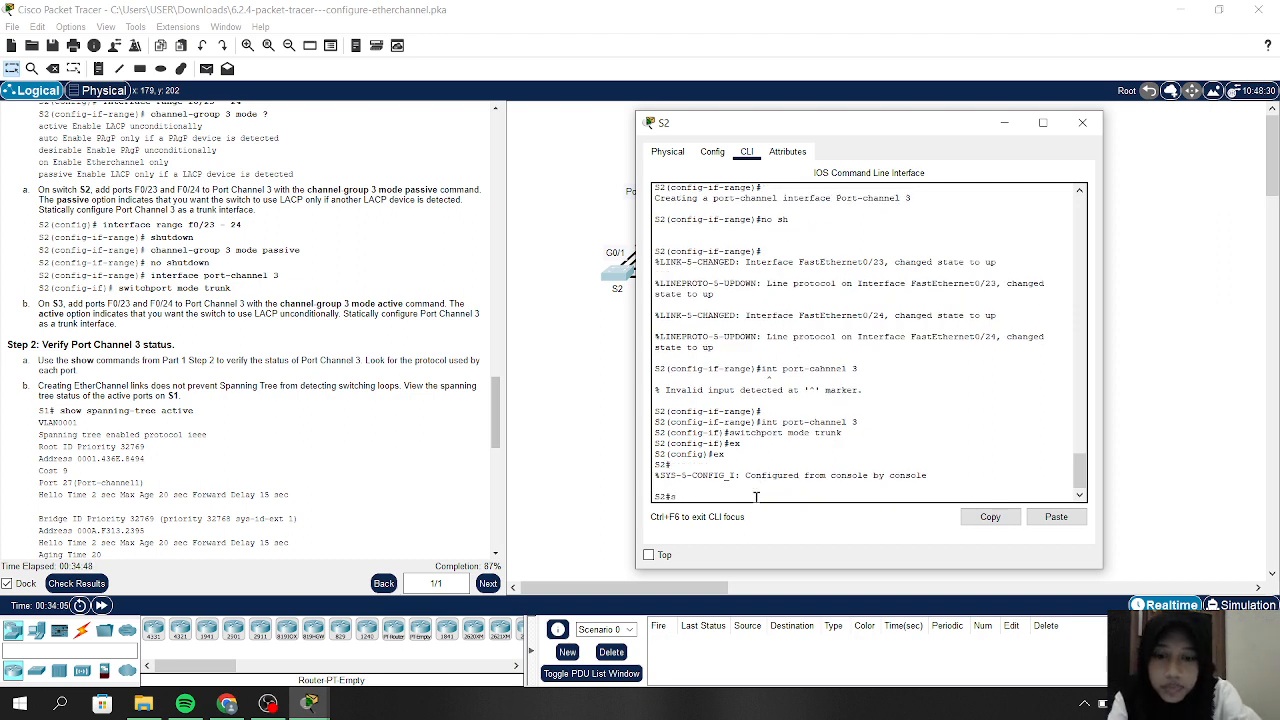
pyautogui.write('how')
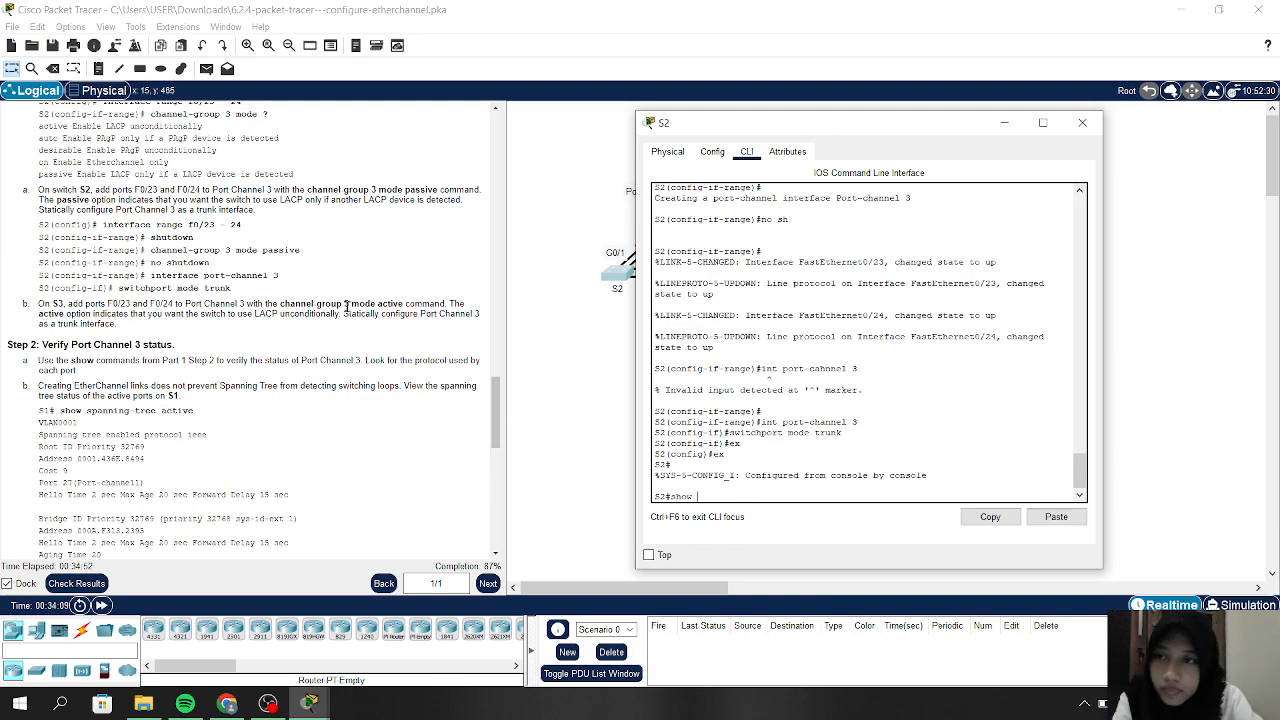
# Run show etherchannel summary on S2, showing Po2 and Po3 both using LACP
pyautogui.scroll(10, 347, 306)
pyautogui.scroll(8, 347, 306)
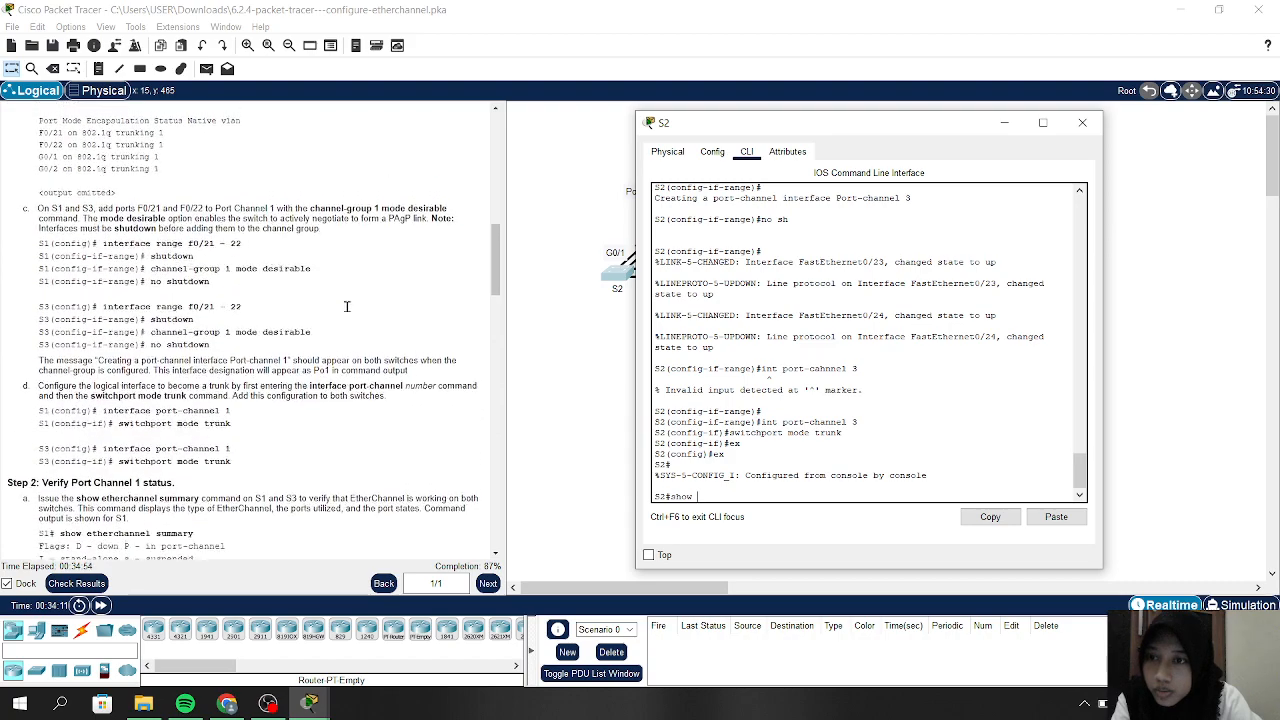
pyautogui.scroll(-10, 347, 306)
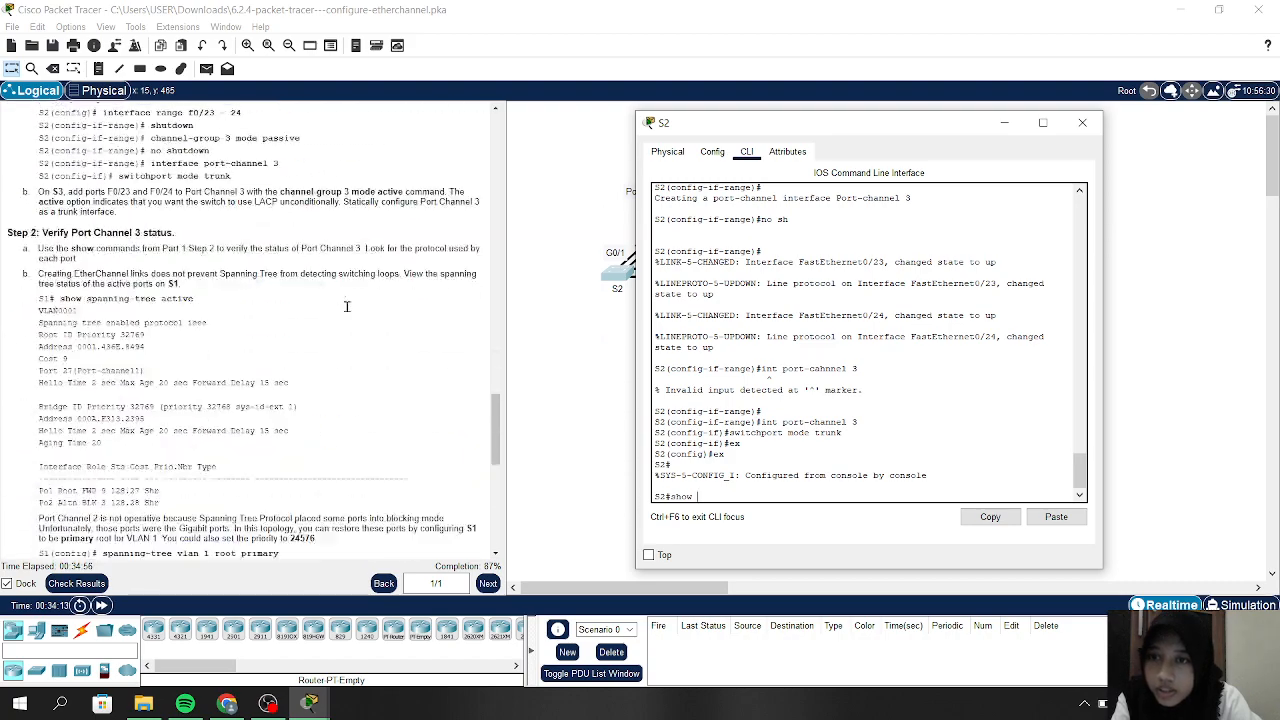
pyautogui.scroll(4, 347, 306)
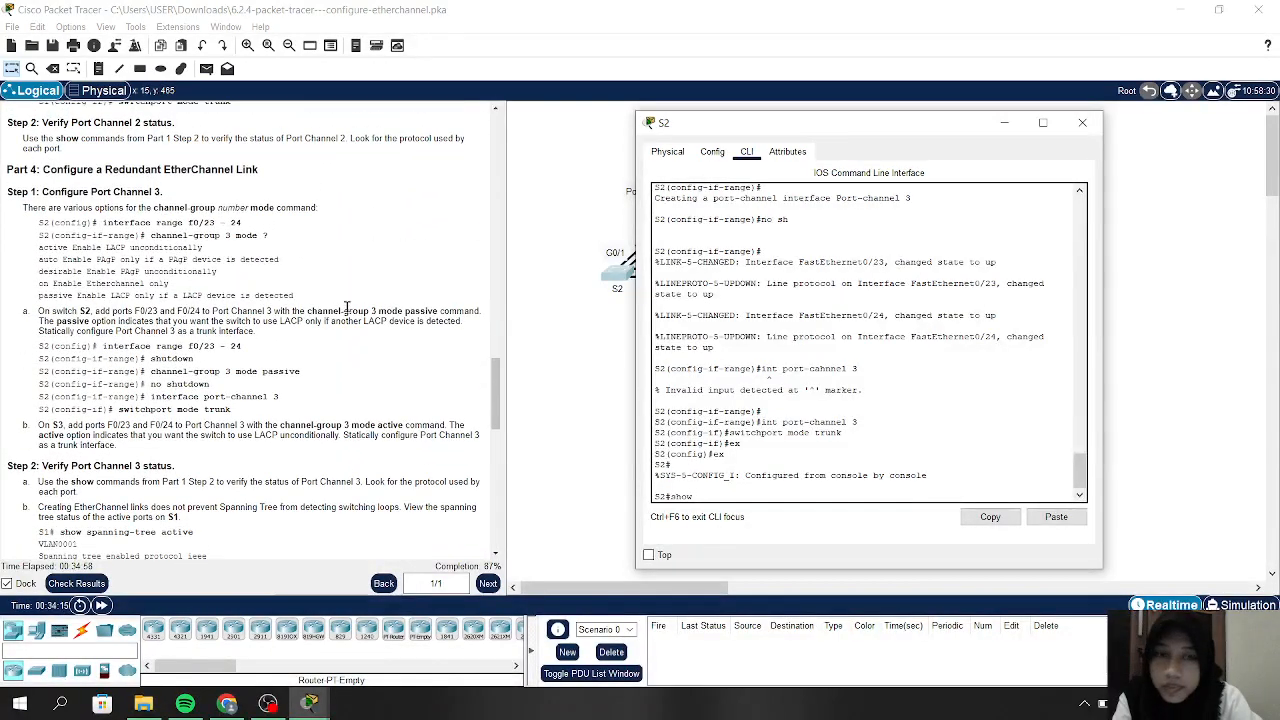
pyautogui.write('ctherchannel')
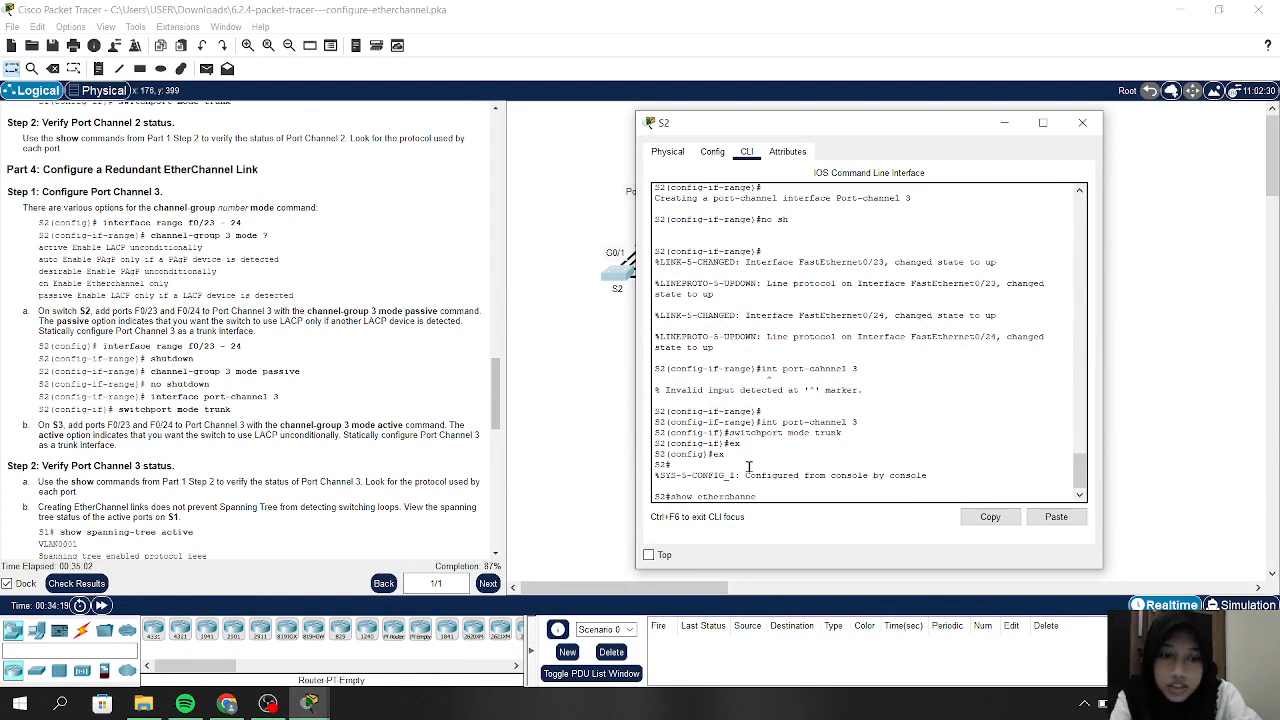
pyautogui.write(' s')
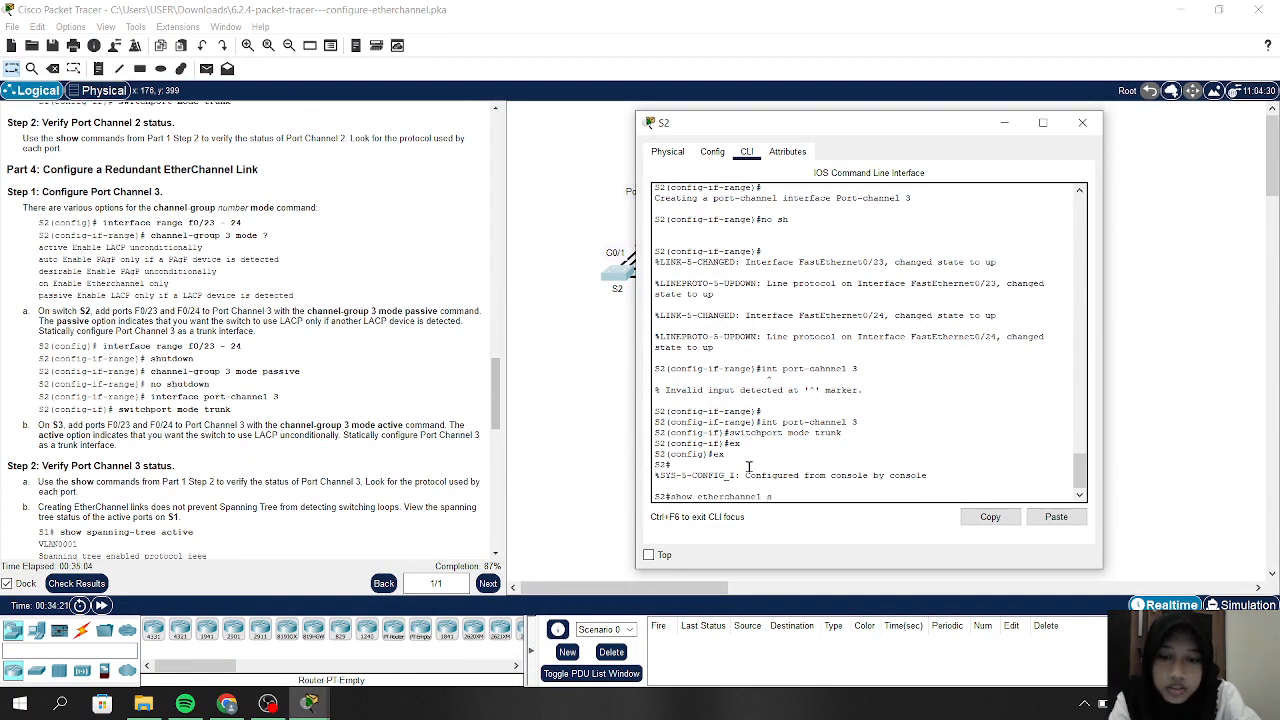
pyautogui.write('u')
pyautogui.press('Return')
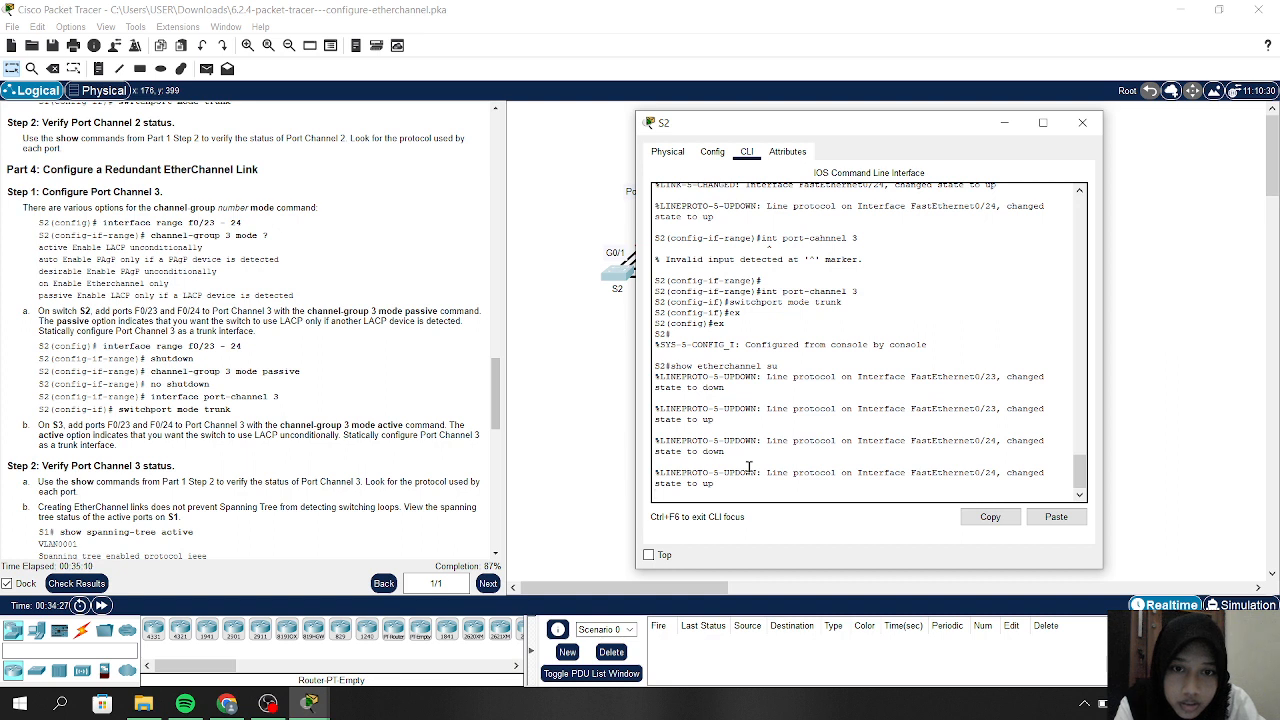
pyautogui.press('Return')
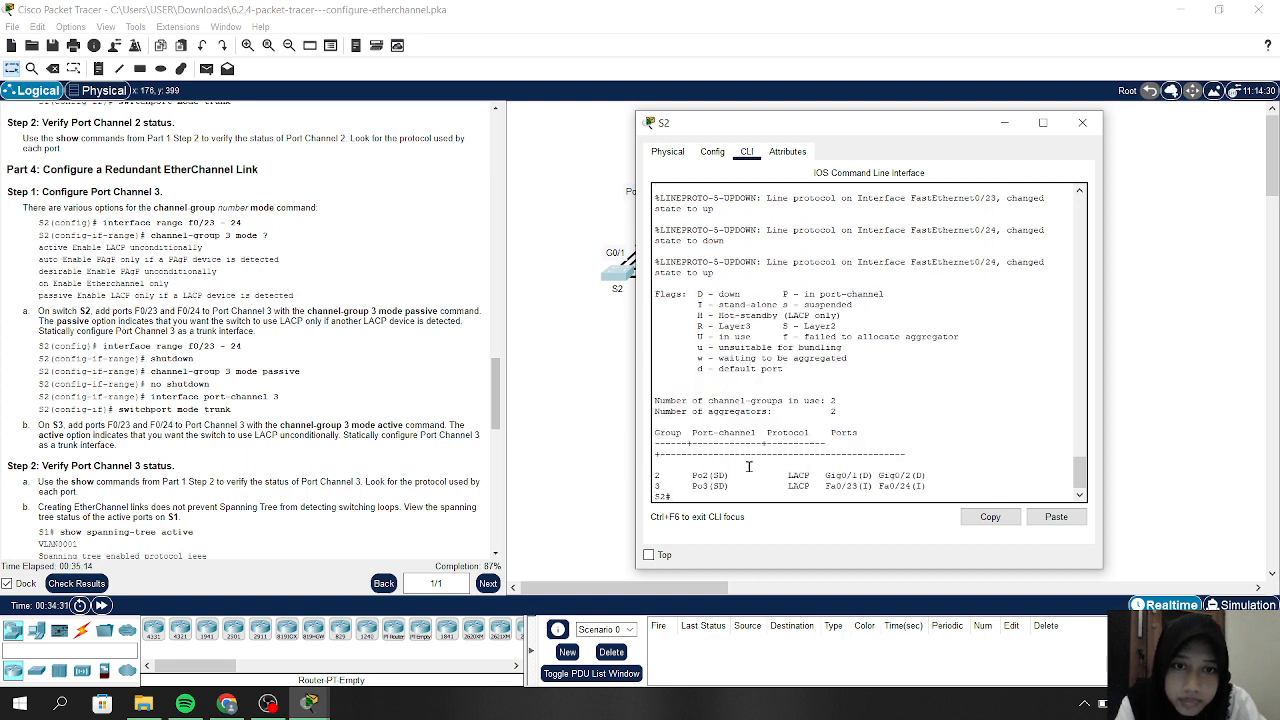
pyautogui.press('Return')
pyautogui.write('sh')
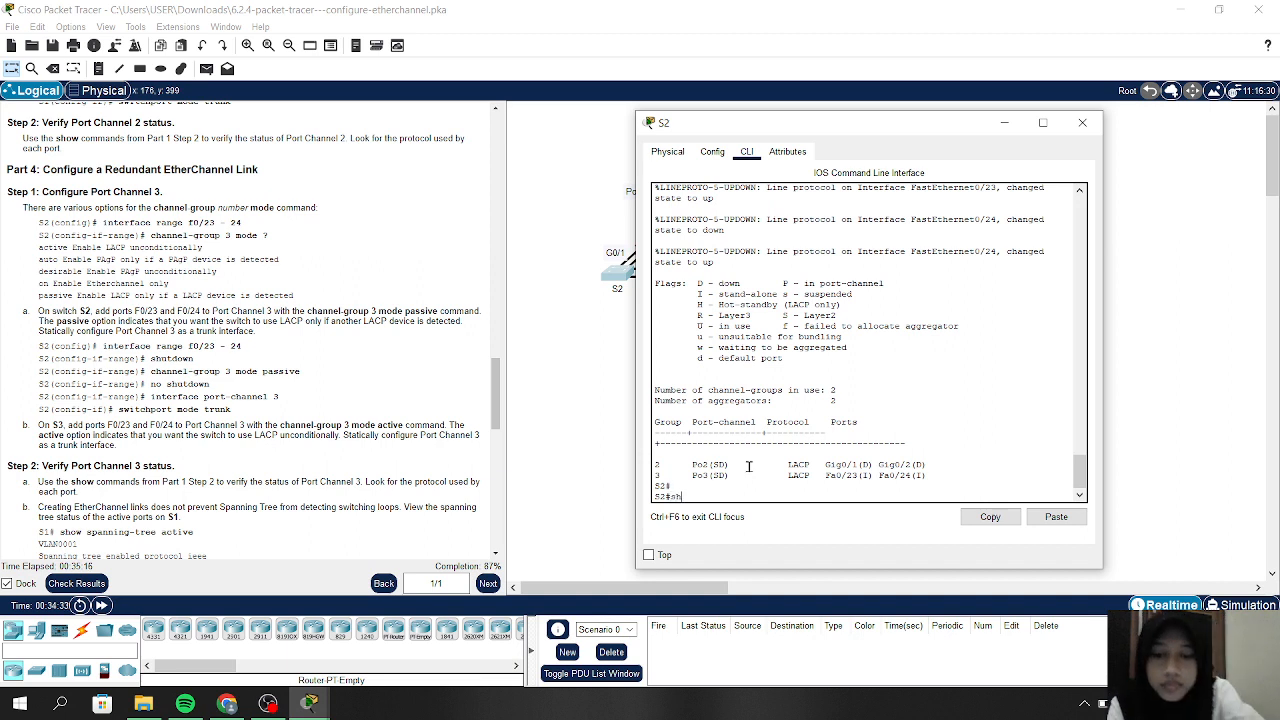
pyautogui.write('ow etherc')
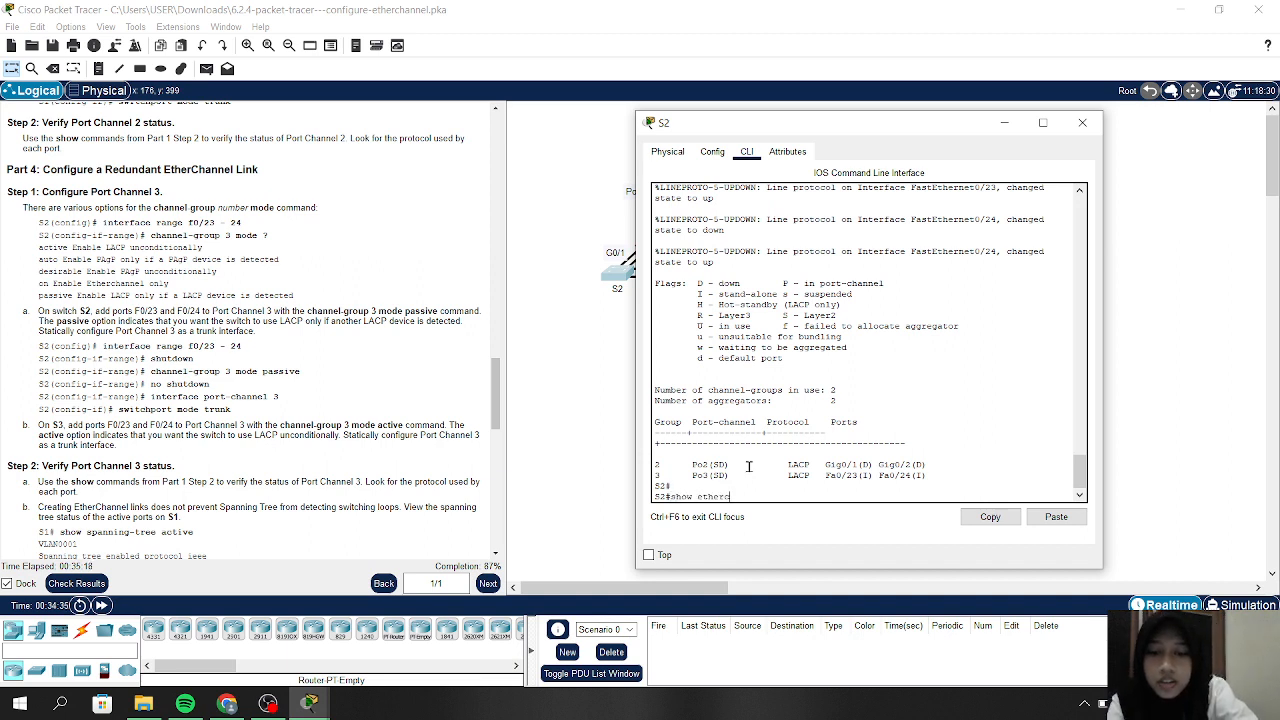
pyautogui.write('hannel s')
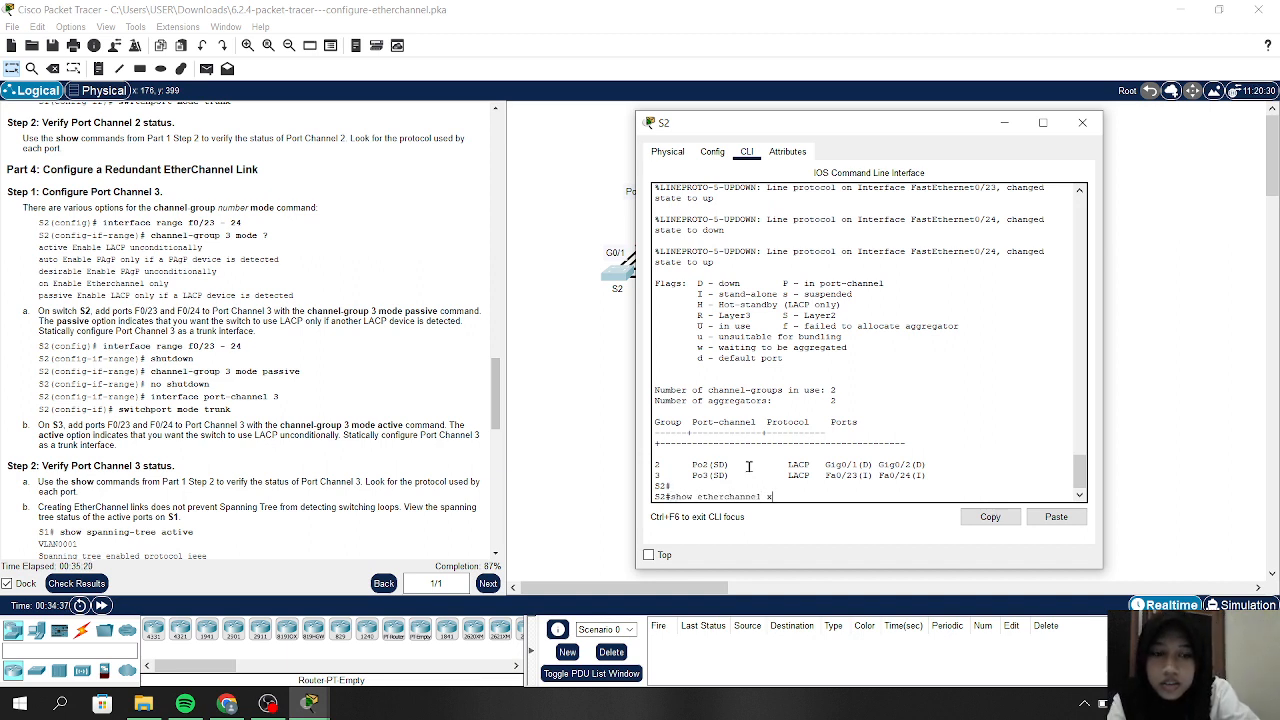
pyautogui.write('ummar')
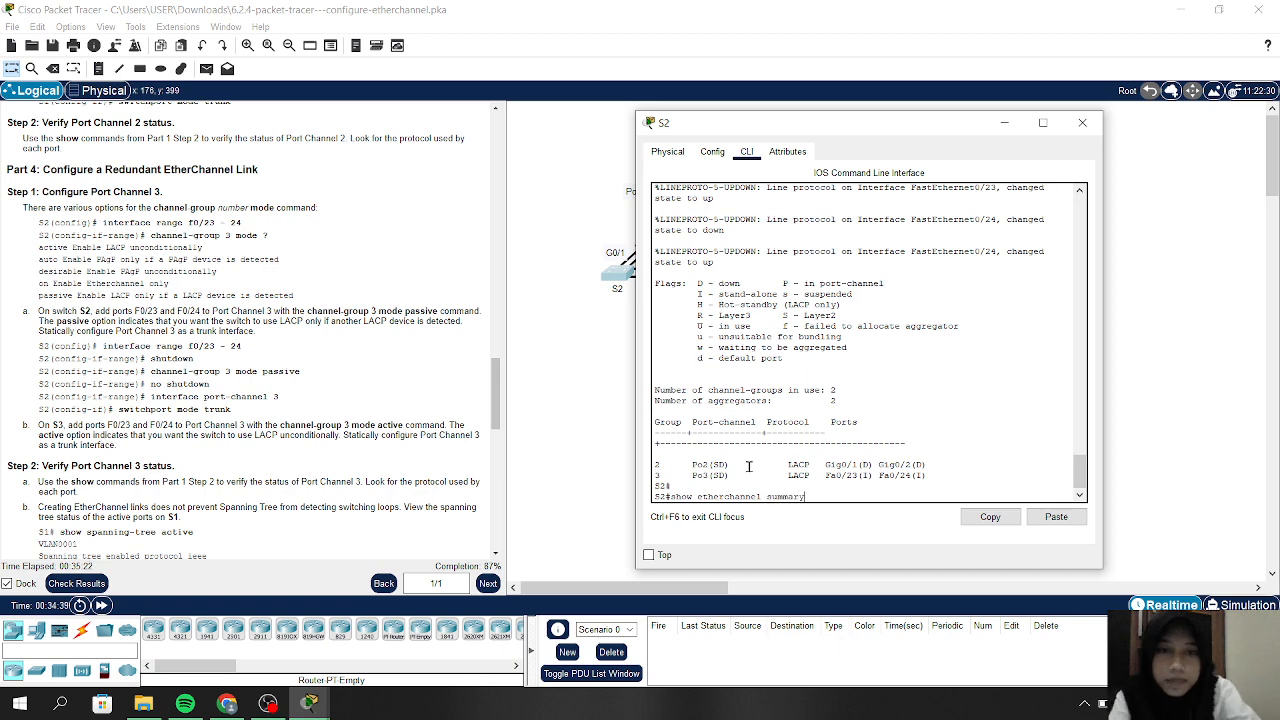
pyautogui.write('y')
pyautogui.press('Return')
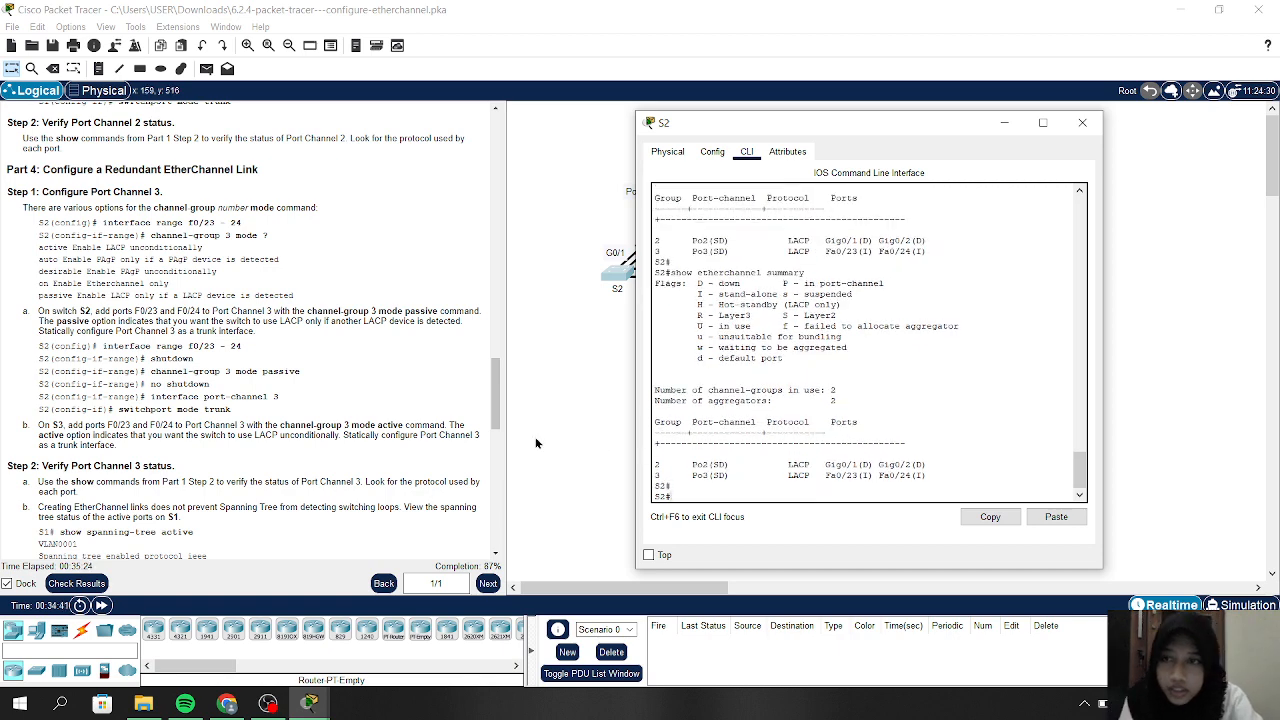
pyautogui.scroll(-3, 210, 458)
pyautogui.scroll(-4, 210, 458)
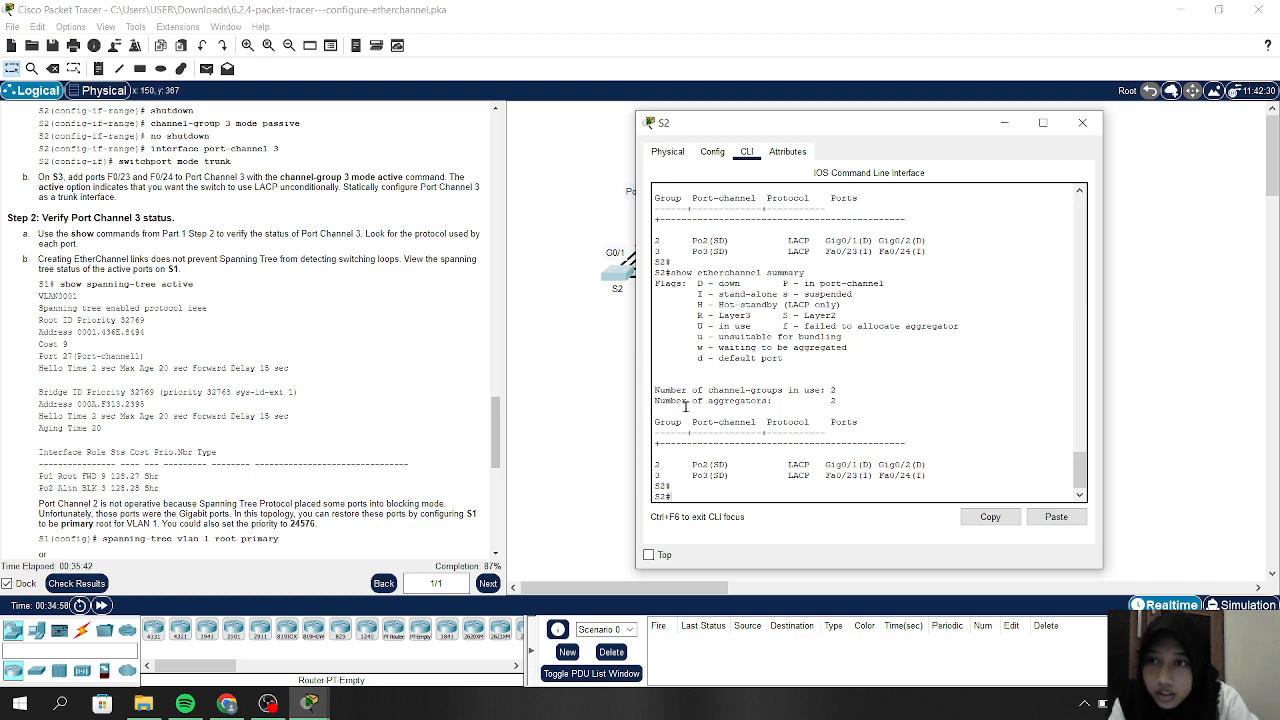
# Switch to S1's CLI and run show spanning-tree active, which reports no instance
pyautogui.click(1010, 118)
pyautogui.click(749, 157)
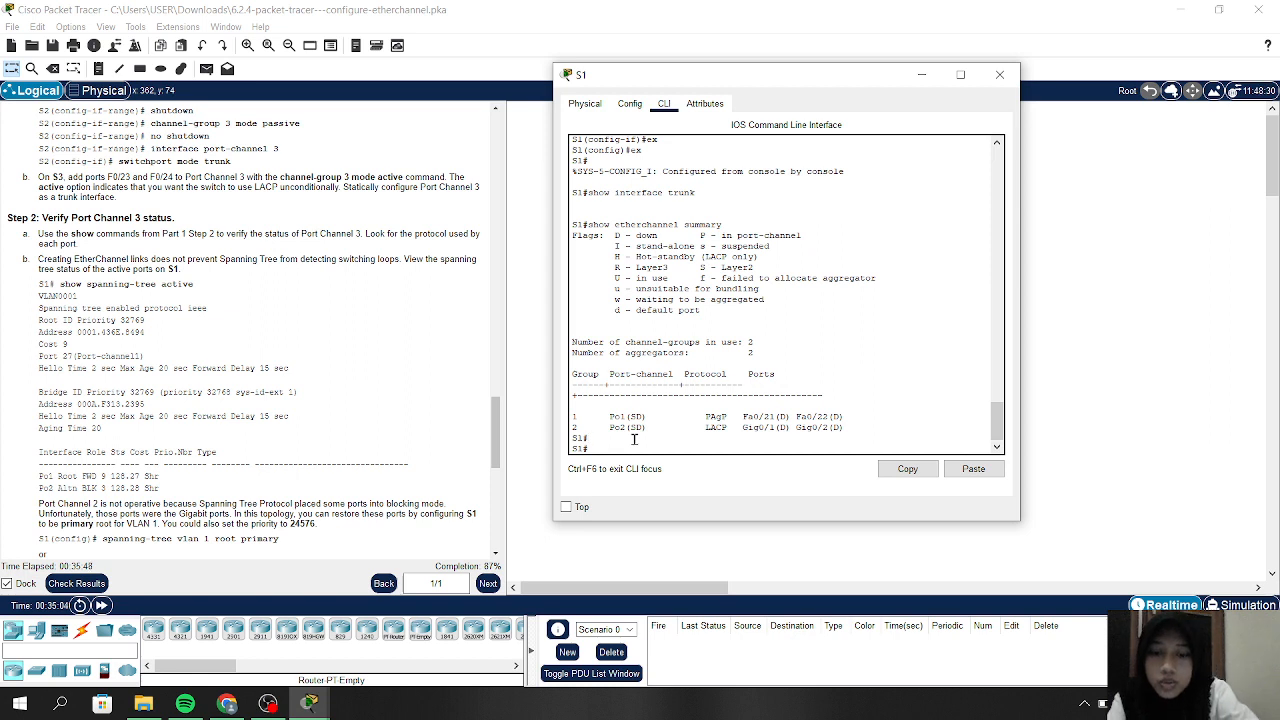
pyautogui.write('show')
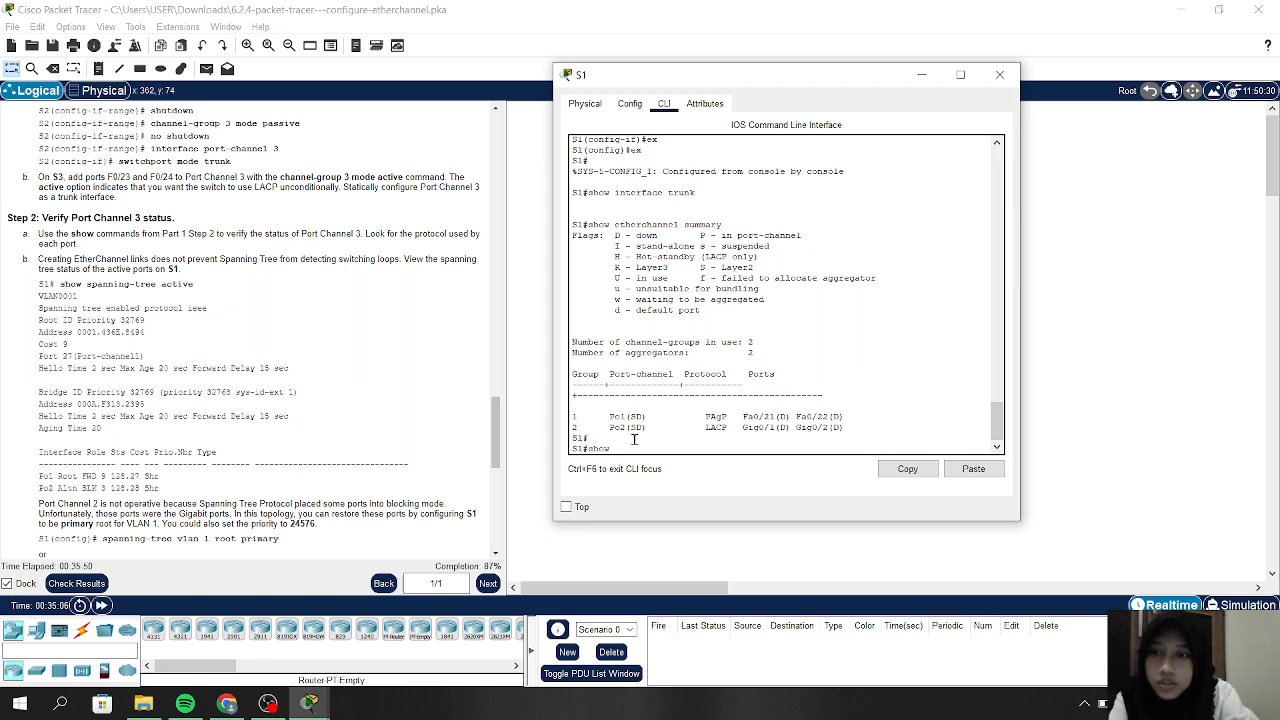
pyautogui.write(' spanning-tree')
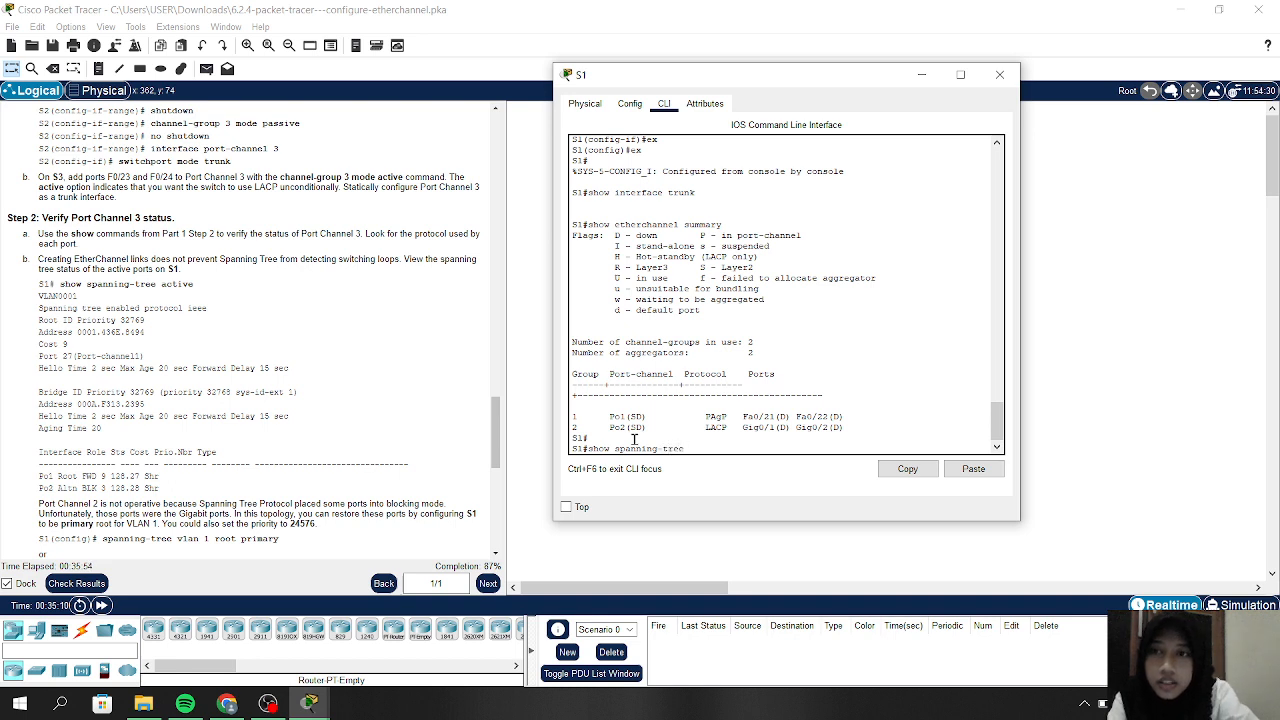
pyautogui.write(' active')
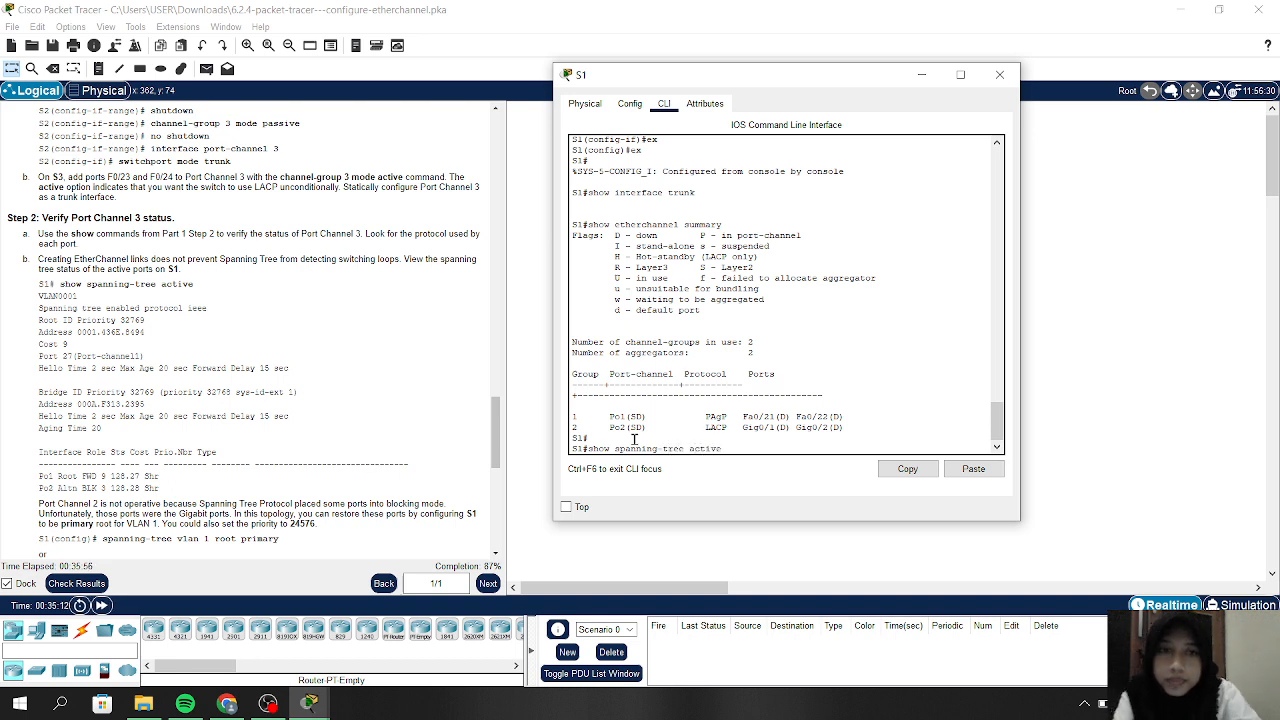
pyautogui.press('Return')
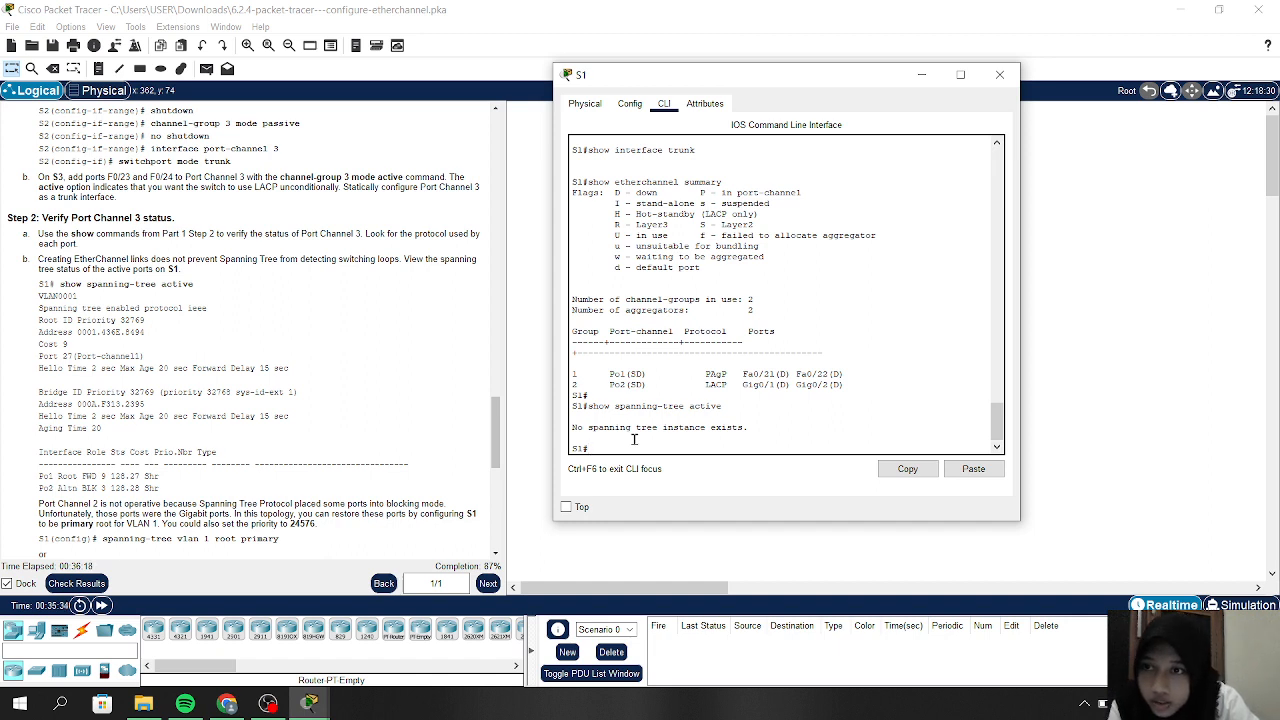
pyautogui.scroll(-3, 467, 420)
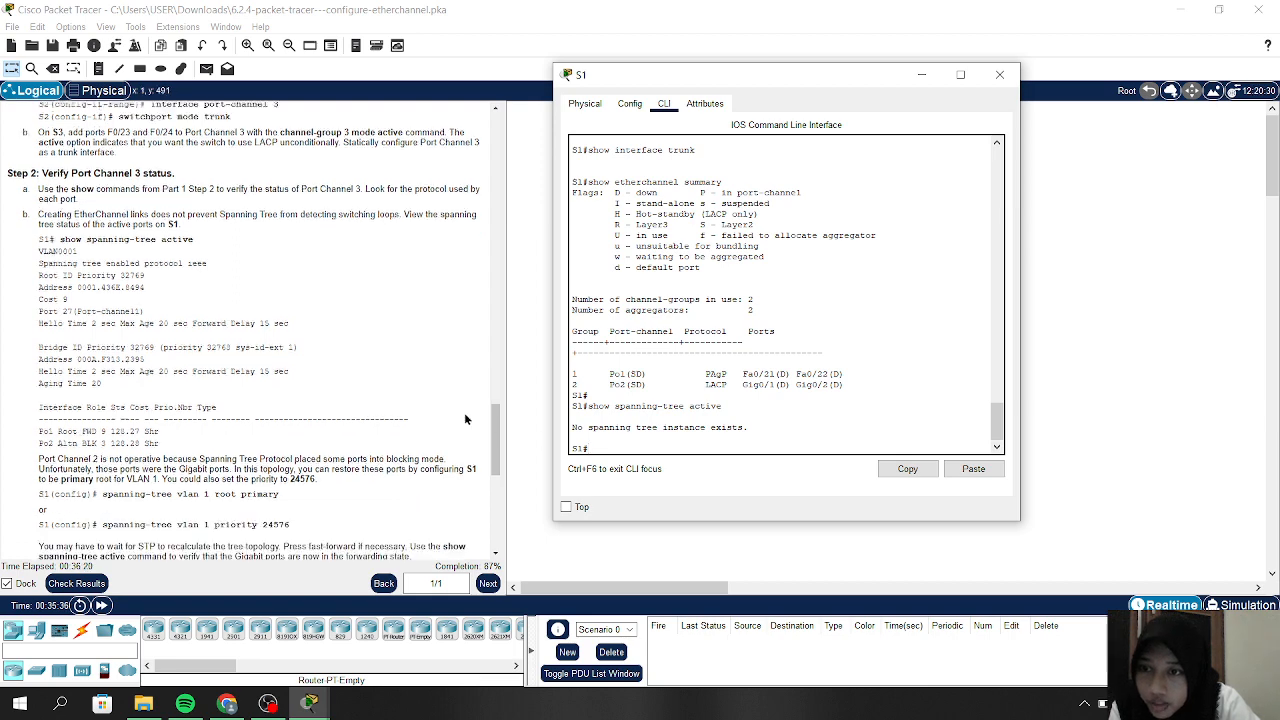
# Enter global configuration on S1 and make it spanning-tree root primary for VLAN 1
pyautogui.write('c')
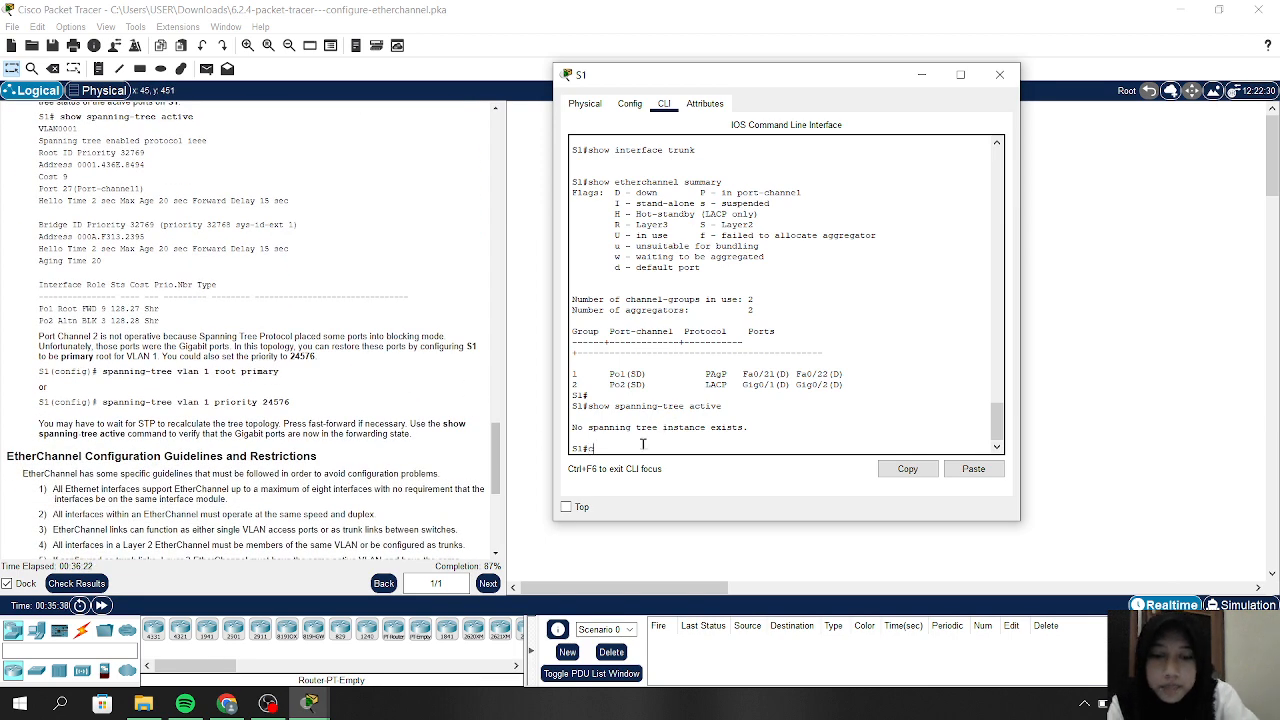
pyautogui.write('onfig t')
pyautogui.press('Return')
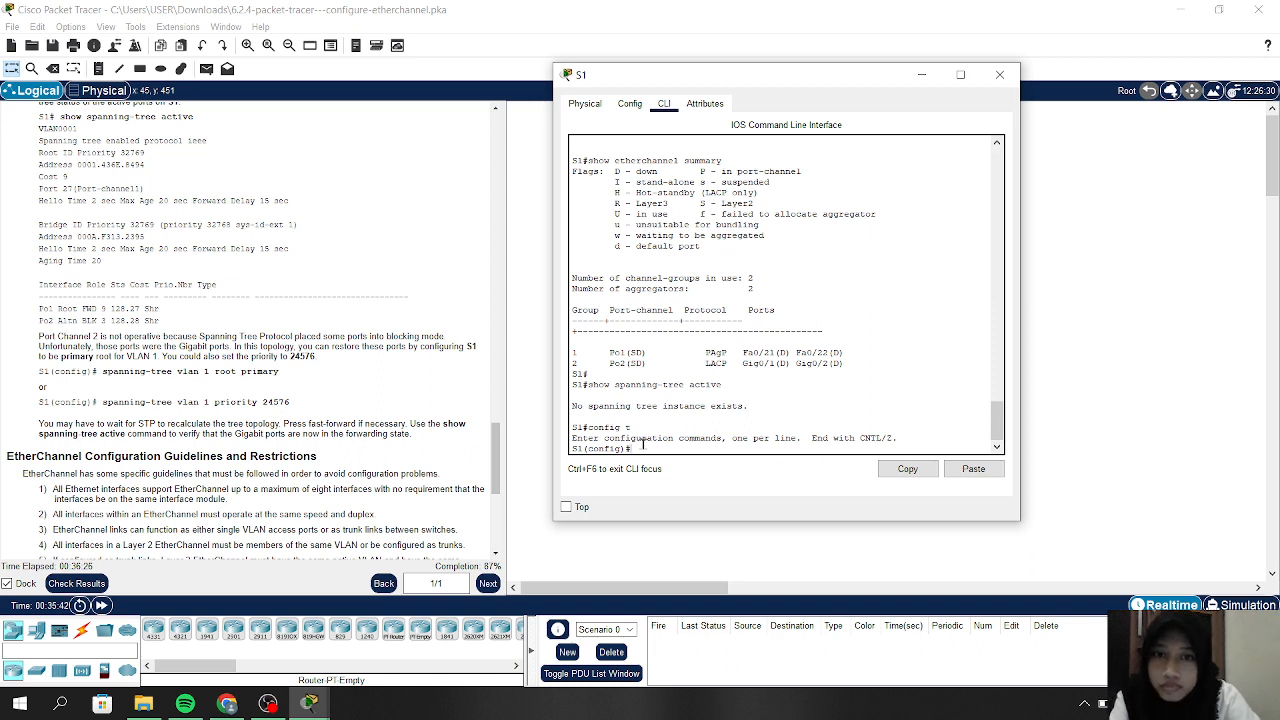
pyautogui.write('spanning')
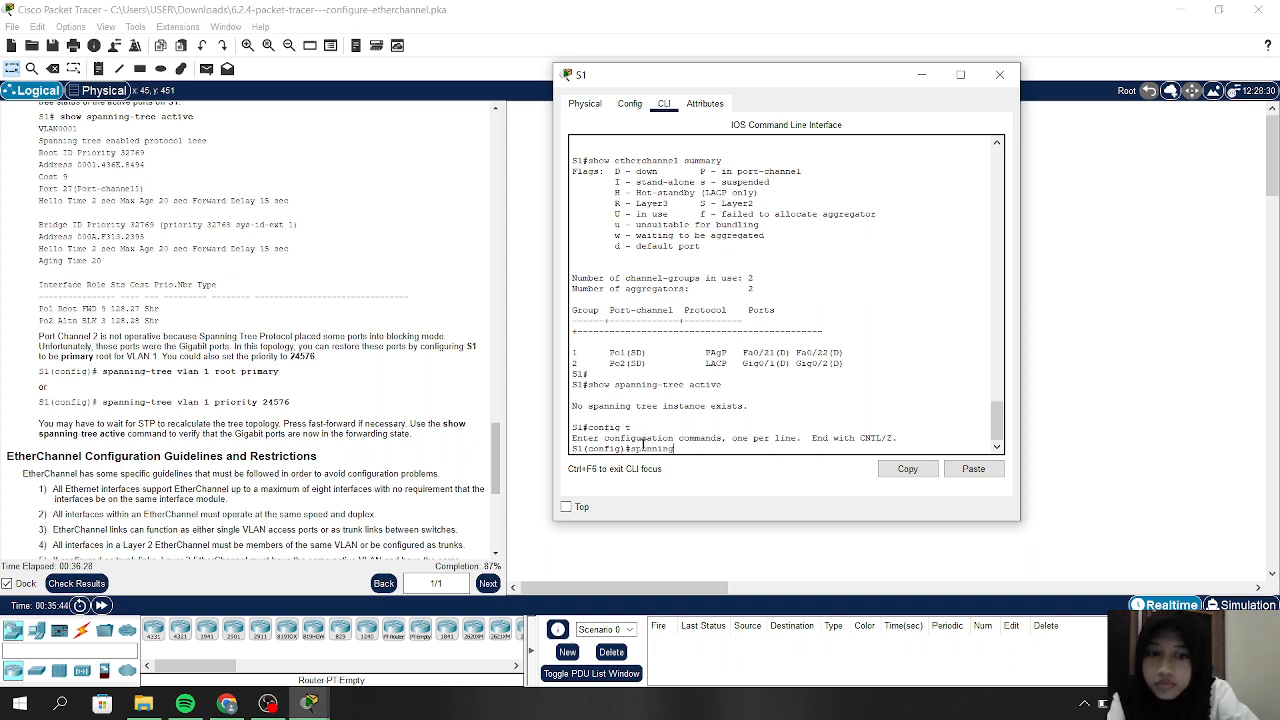
pyautogui.write('-tree')
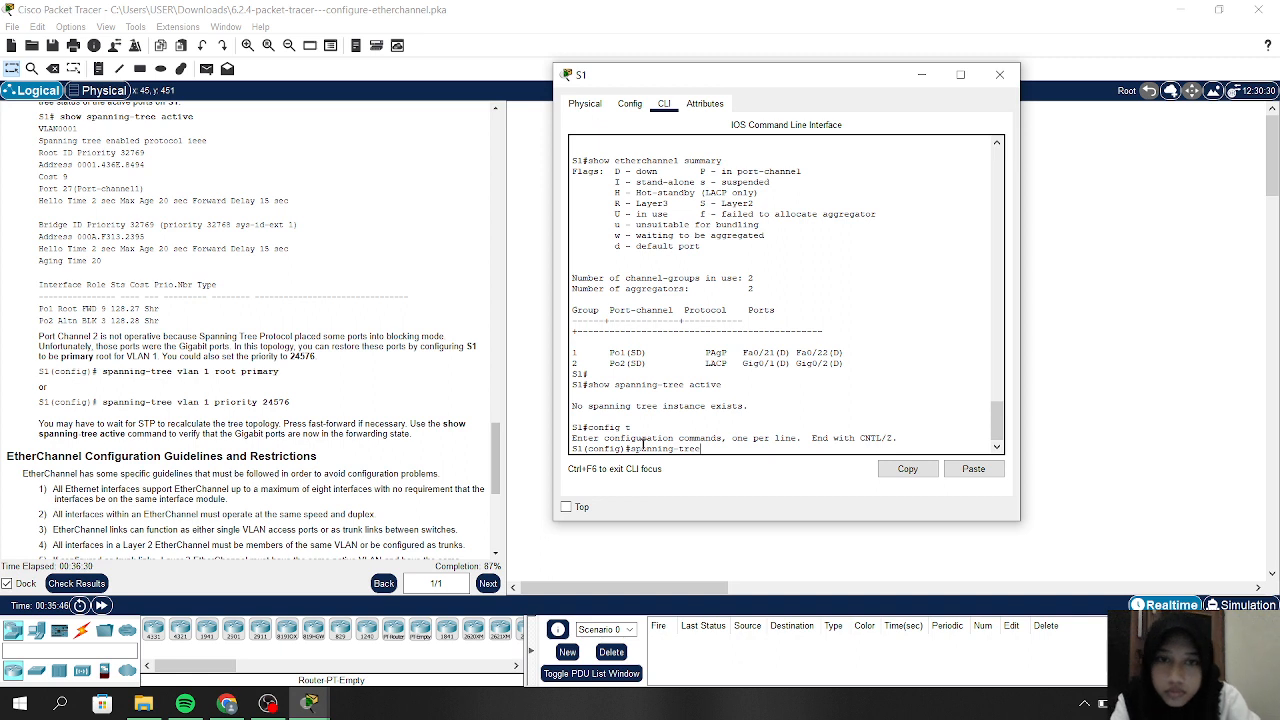
pyautogui.write(' vlab')
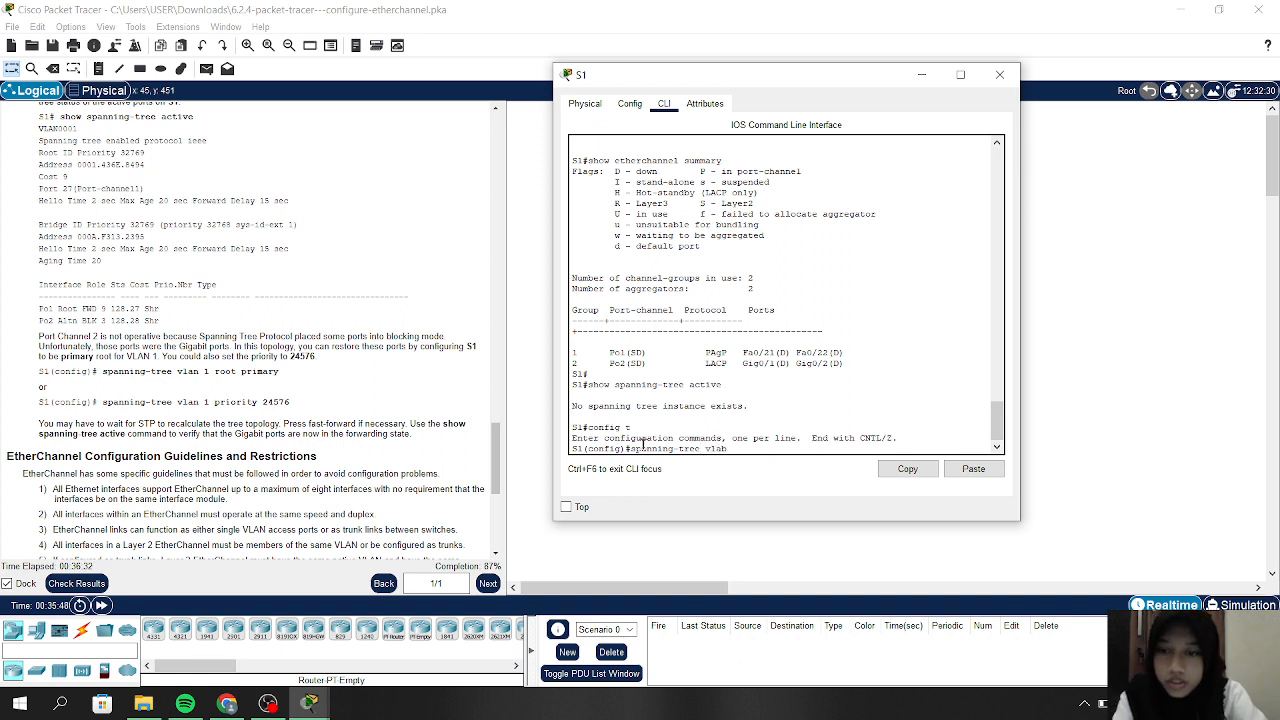
pyautogui.write(' 1 root')
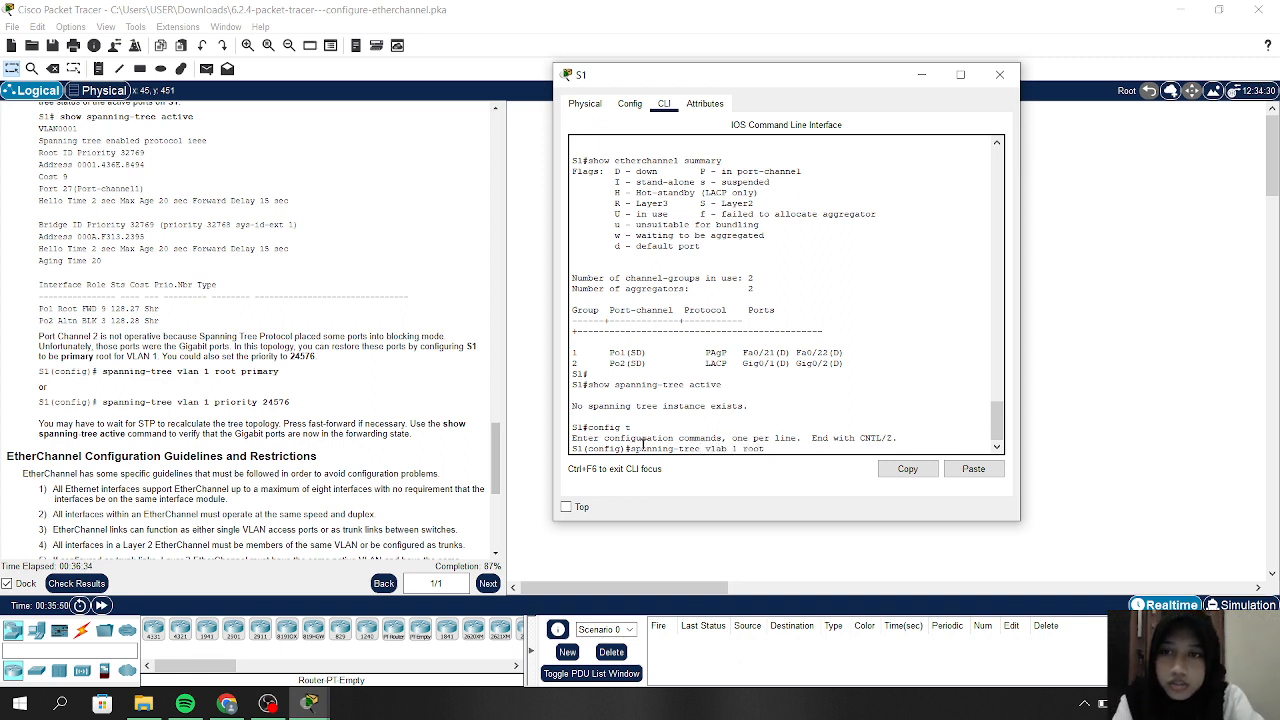
pyautogui.write(' prima')
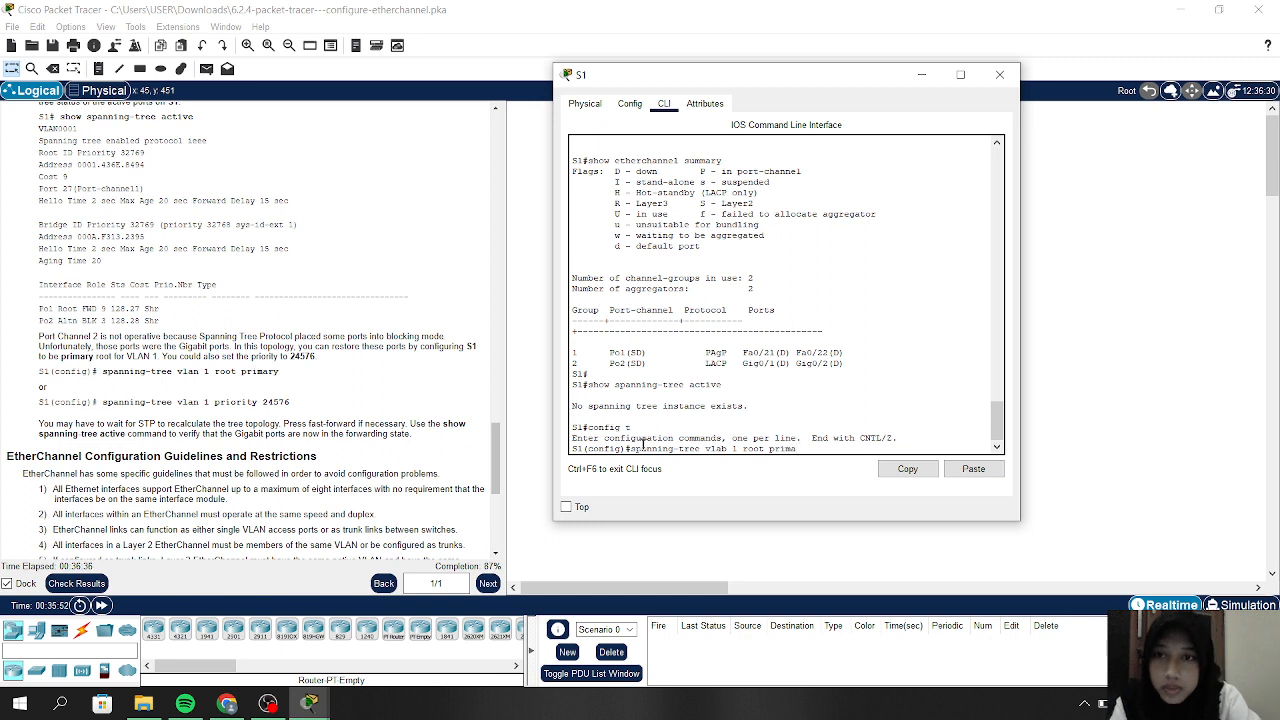
pyautogui.write('ry')
pyautogui.press('Return')
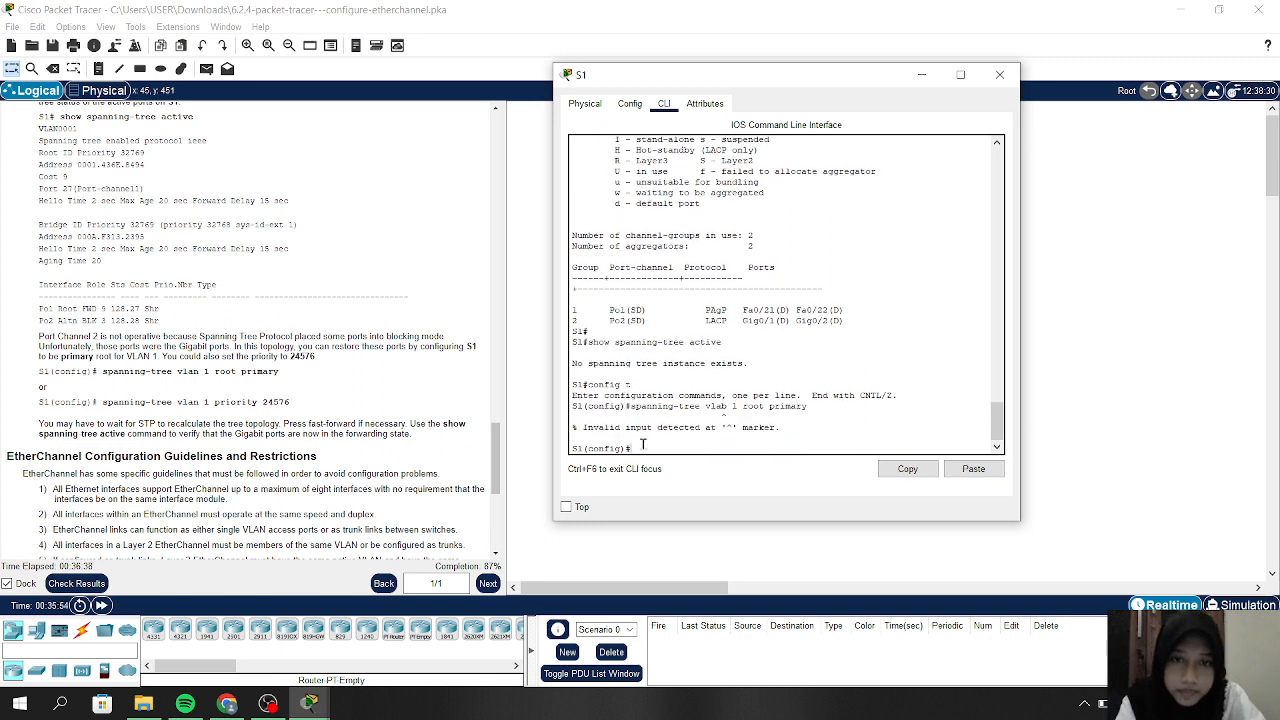
pyautogui.press('Up')
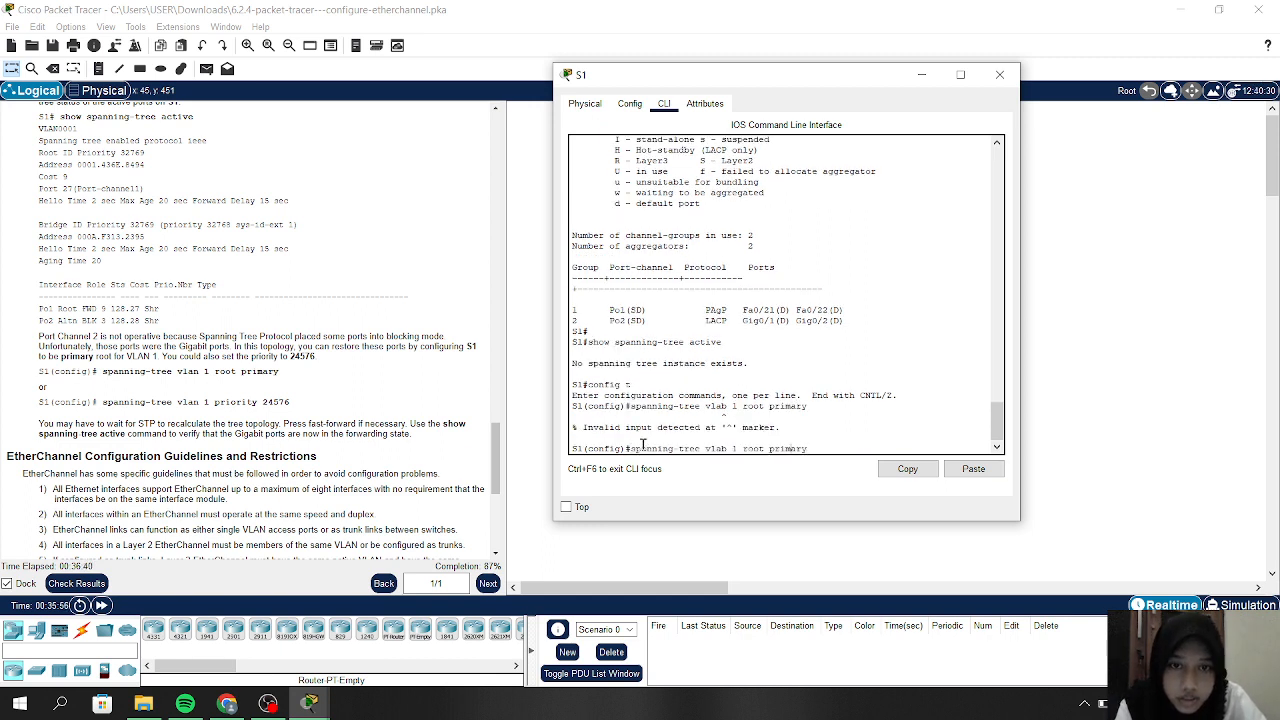
pyautogui.press('BackSpace')
pyautogui.write('n')
pyautogui.press('Return')
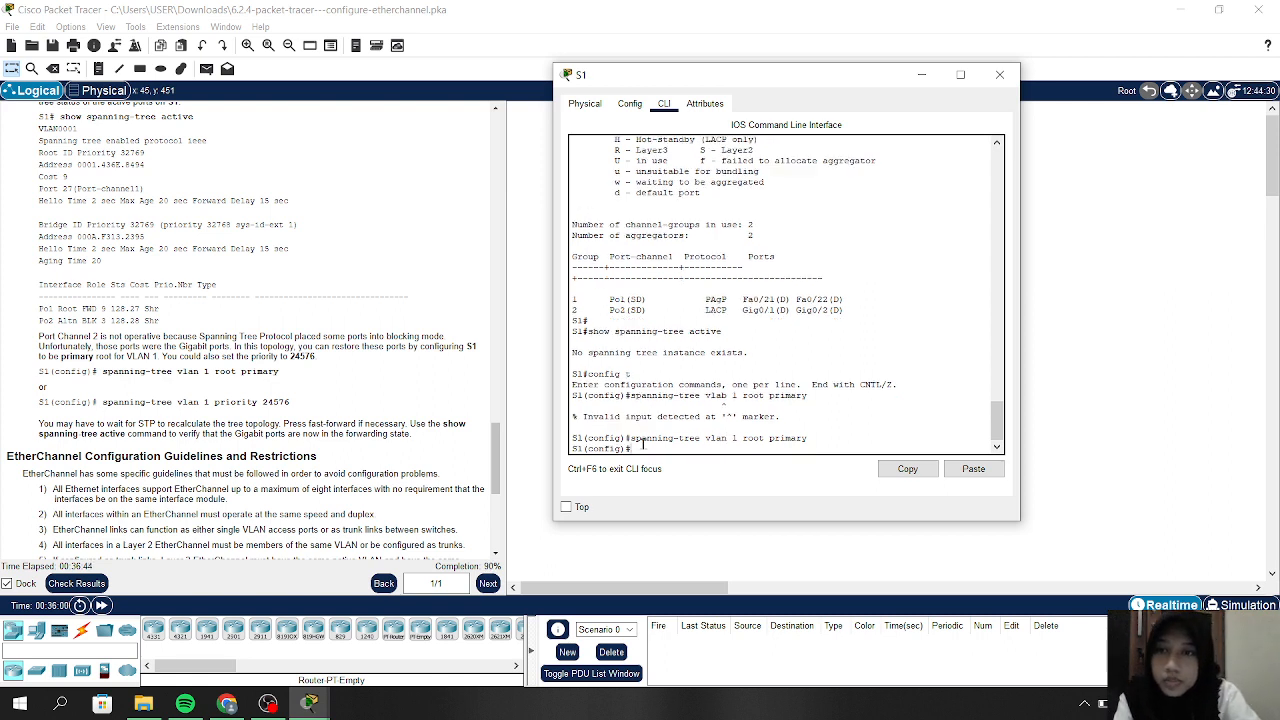
# Set S1's VLAN 1 spanning-tree priority to 24576, correcting the misspelled priority keyword
pyautogui.press('Up')
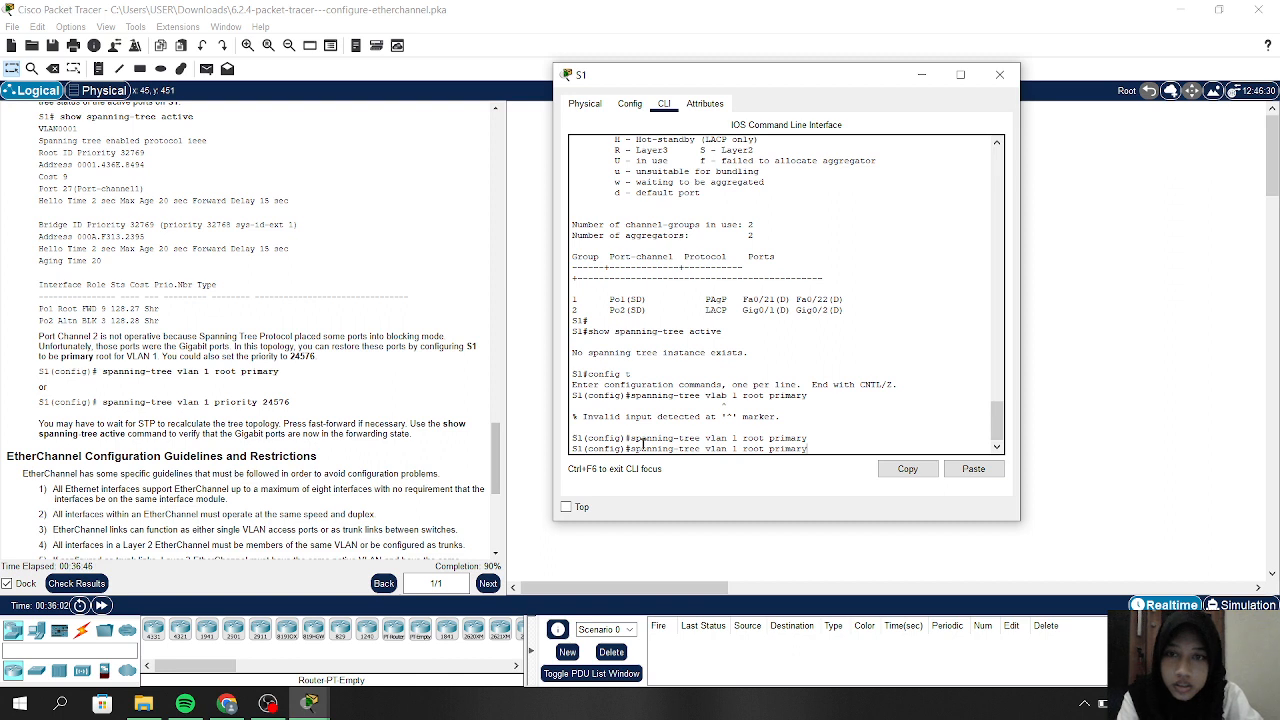
pyautogui.press('BackSpace')
pyautogui.press('BackSpace')
pyautogui.press('BackSpace')
pyautogui.press('BackSpace')
pyautogui.press('BackSpace')
pyautogui.press('BackSpace')
pyautogui.press('BackSpace')
pyautogui.press('BackSpace')
pyautogui.press('BackSpace')
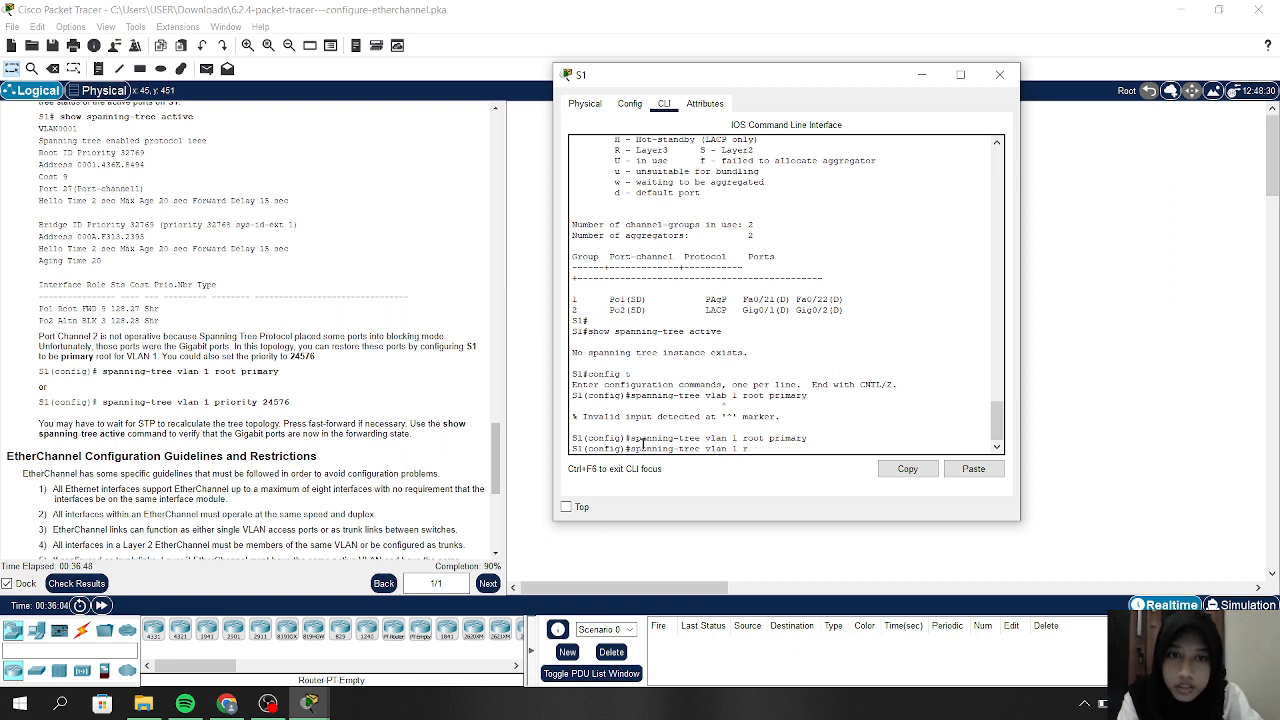
pyautogui.press('BackSpace')
pyautogui.write('pri')
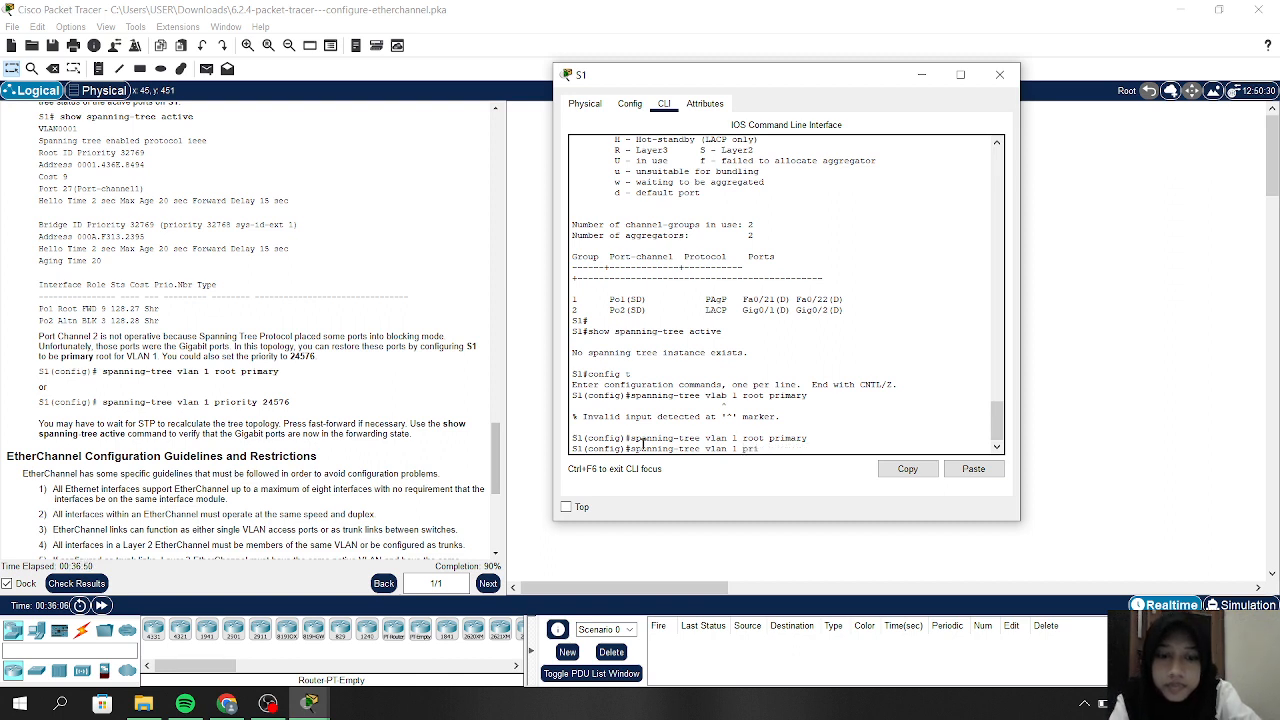
pyautogui.write('orytty 2')
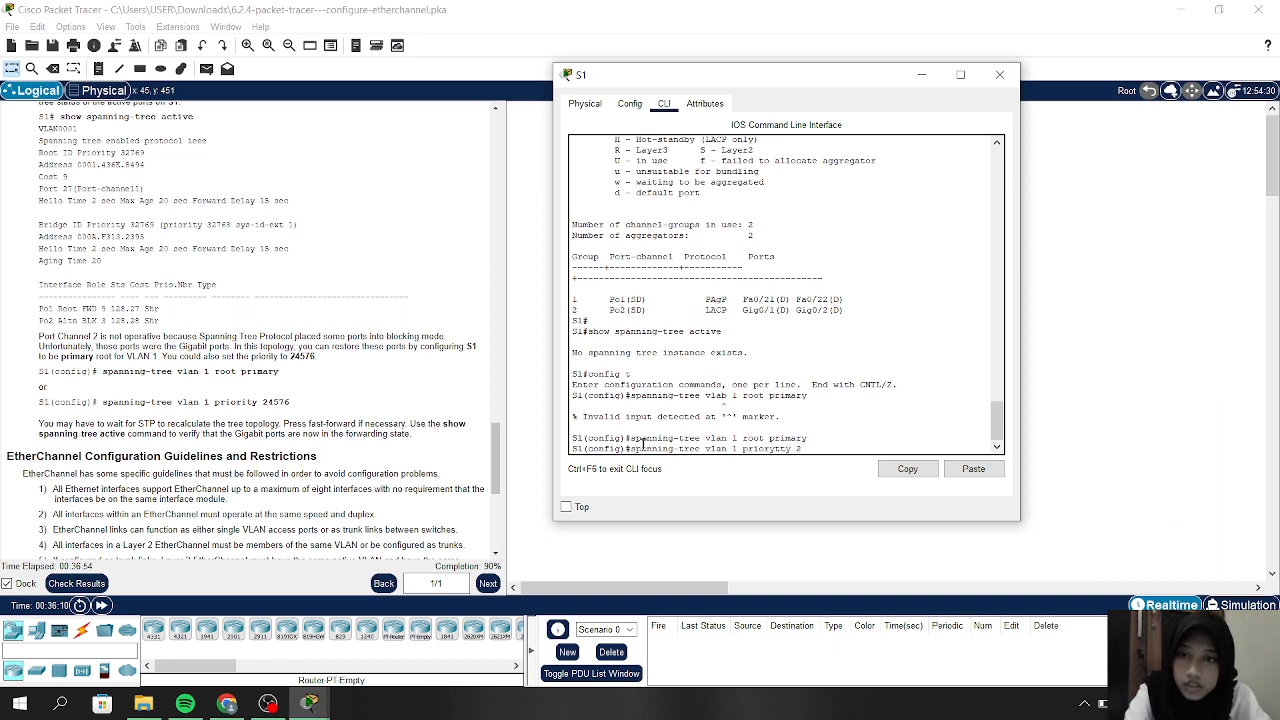
pyautogui.write('4')
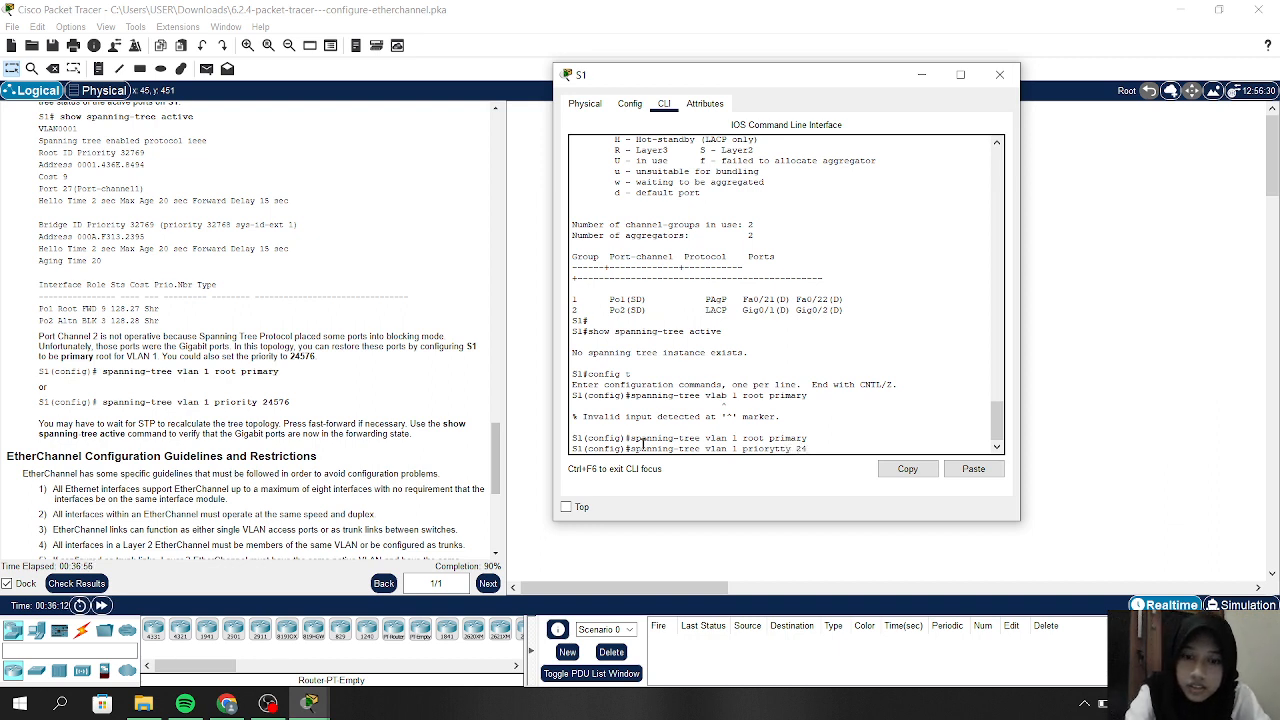
pyautogui.write('576')
pyautogui.press('Return')
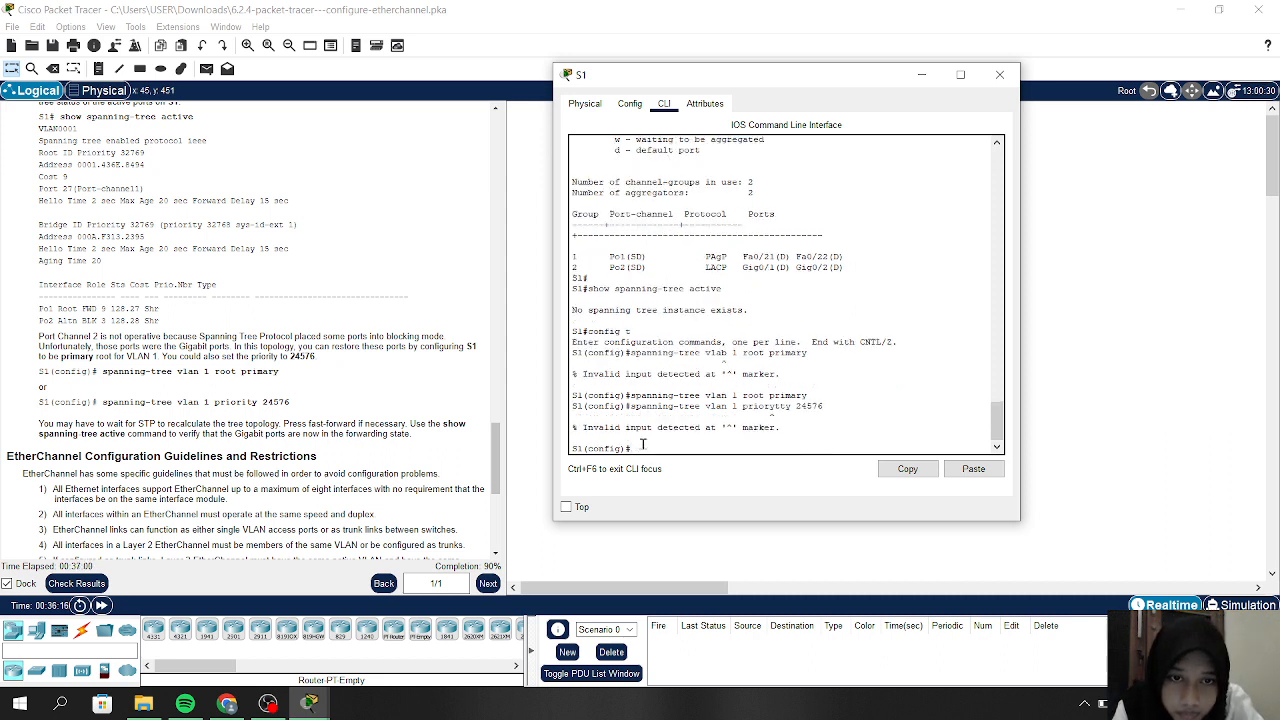
pyautogui.press('Up')
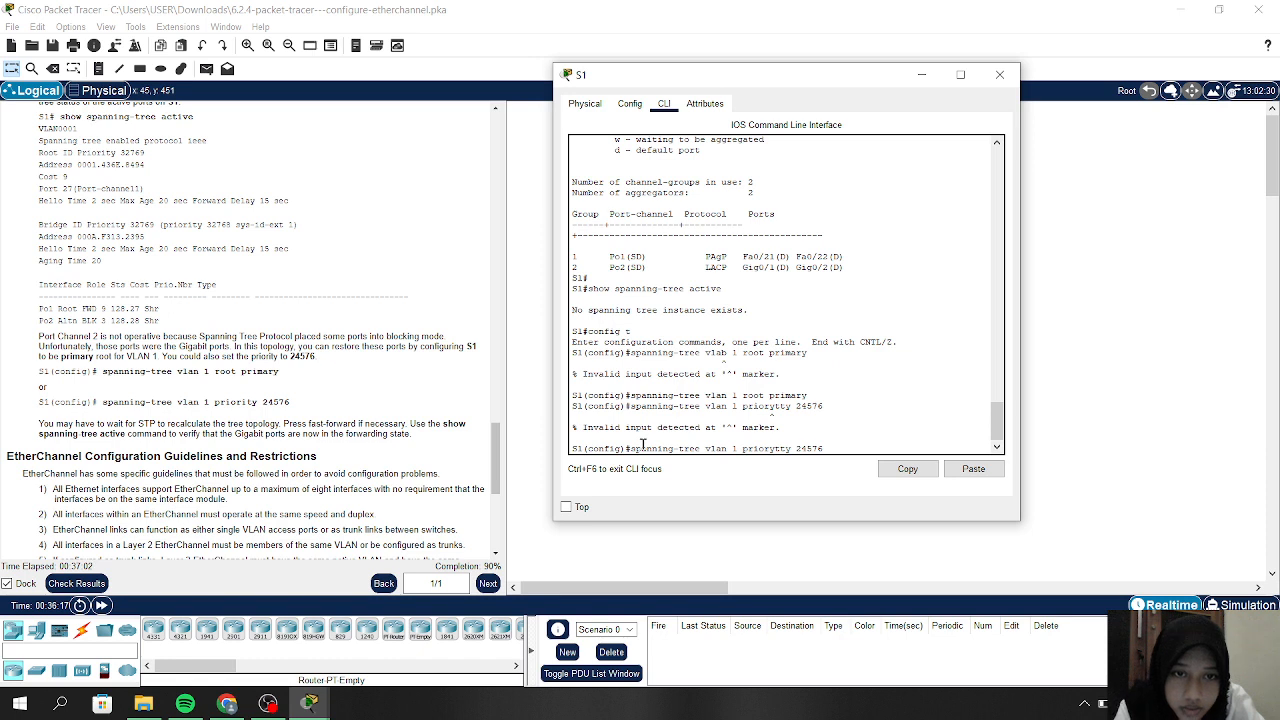
pyautogui.press('Left')
pyautogui.press('Left')
pyautogui.press('Left')
pyautogui.press('Left')
pyautogui.press('Left')
pyautogui.press('Left')
pyautogui.press('Left')
pyautogui.press('Left')
pyautogui.press('Left')
pyautogui.press('BackSpace')
pyautogui.press('Return')
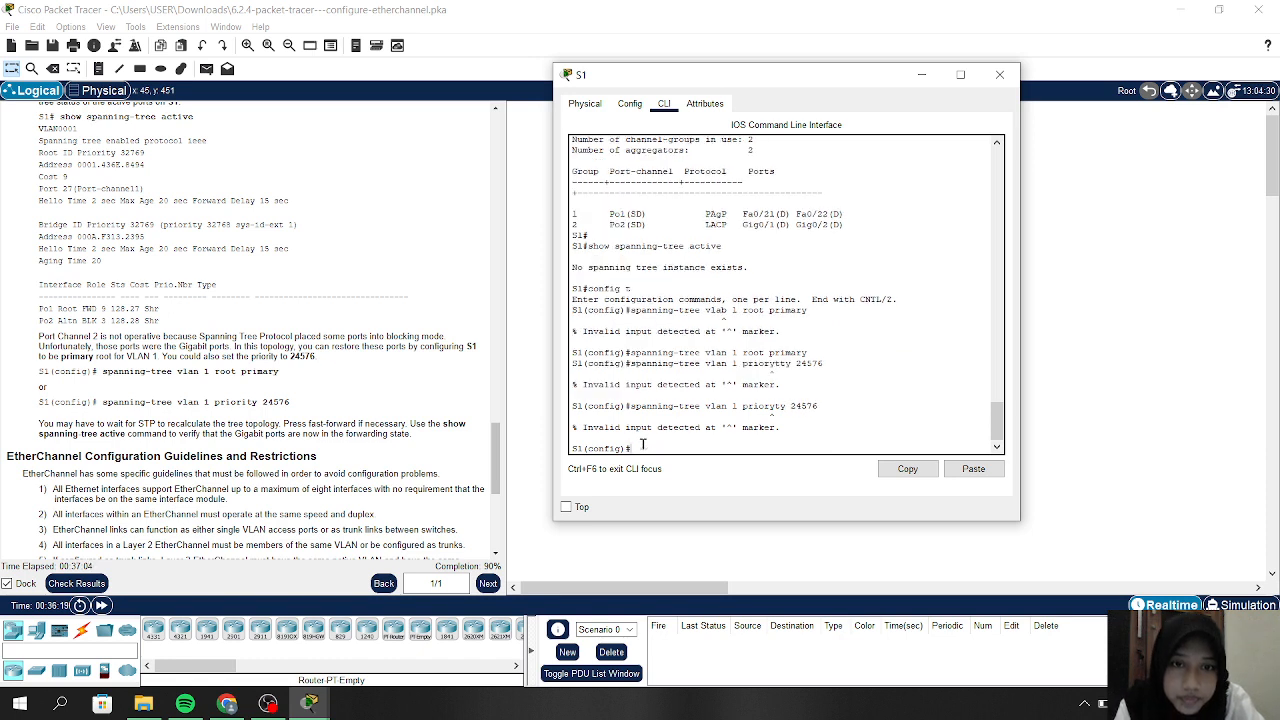
pyautogui.press('Up')
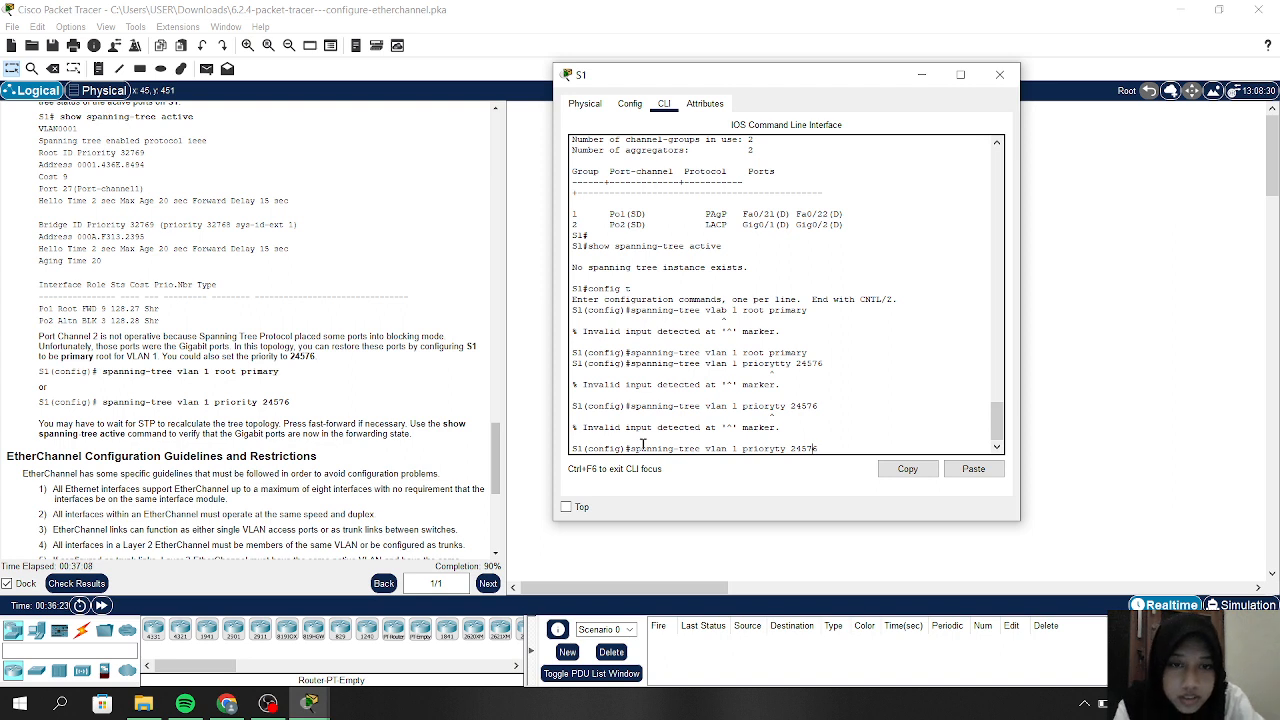
pyautogui.write('i')
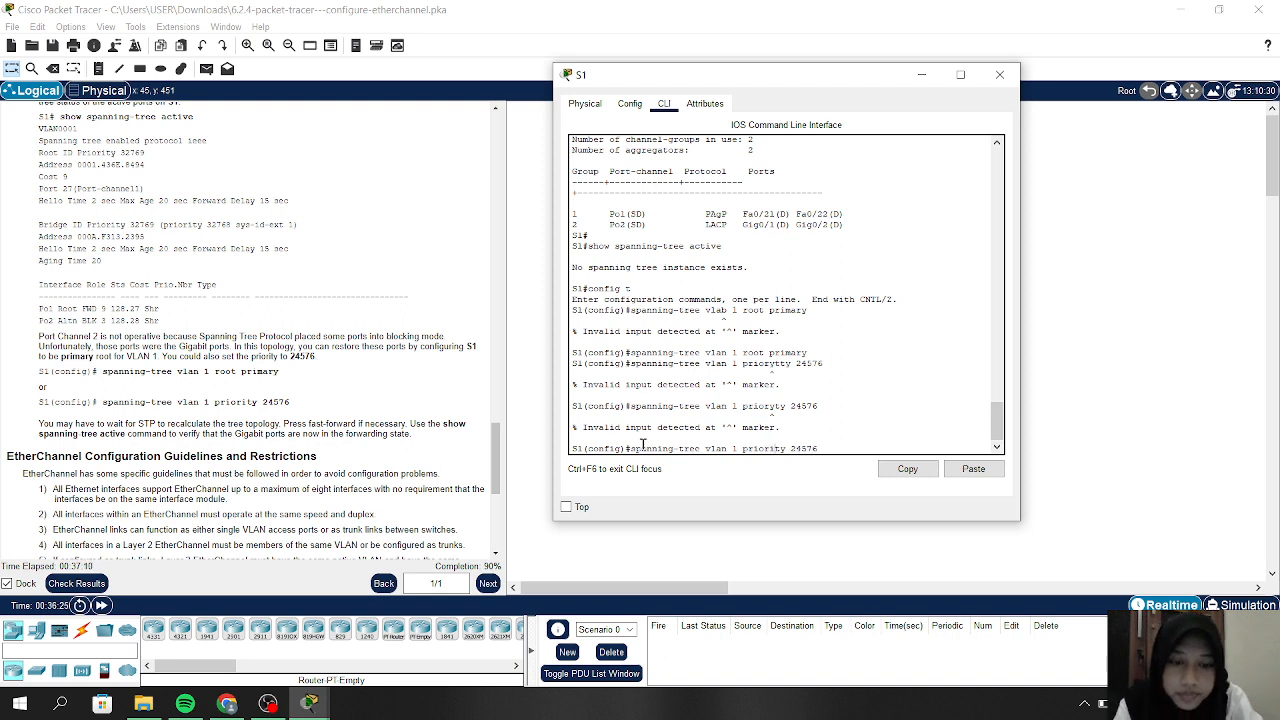
pyautogui.press('Return')
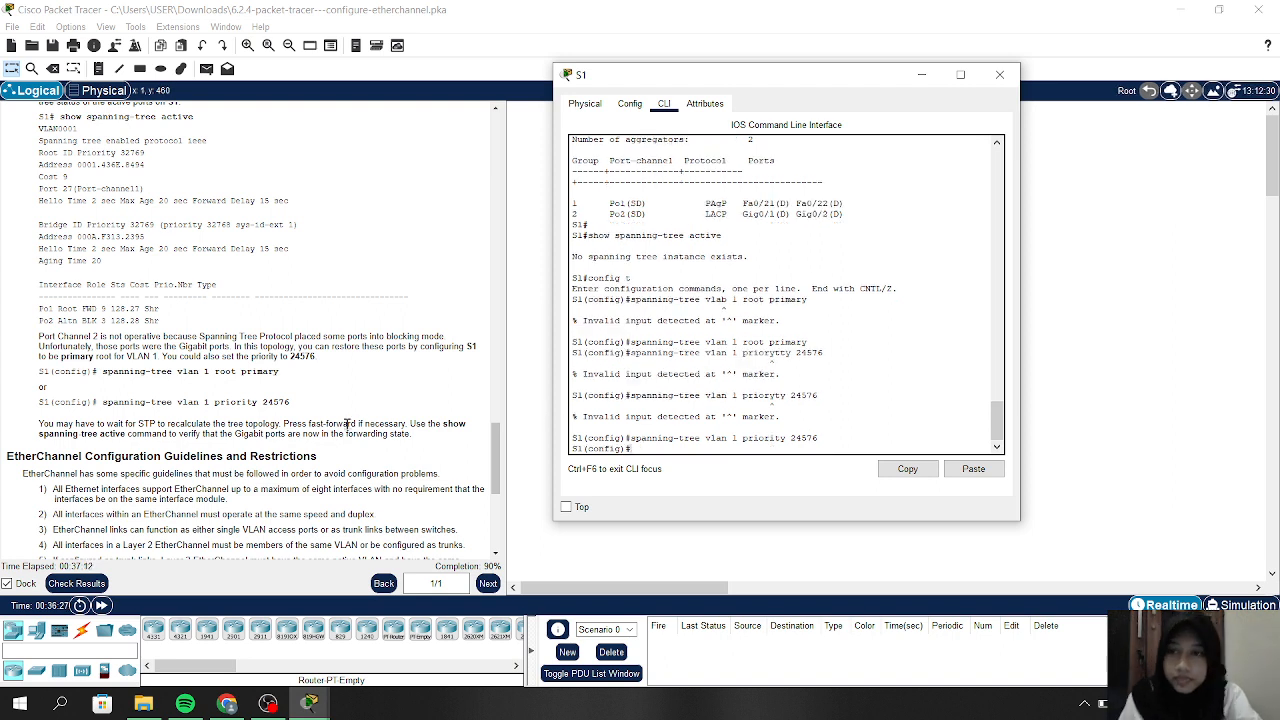
# Move the S1 console aside and run Check Results for the activity
pyautogui.scroll(-5, 347, 424)
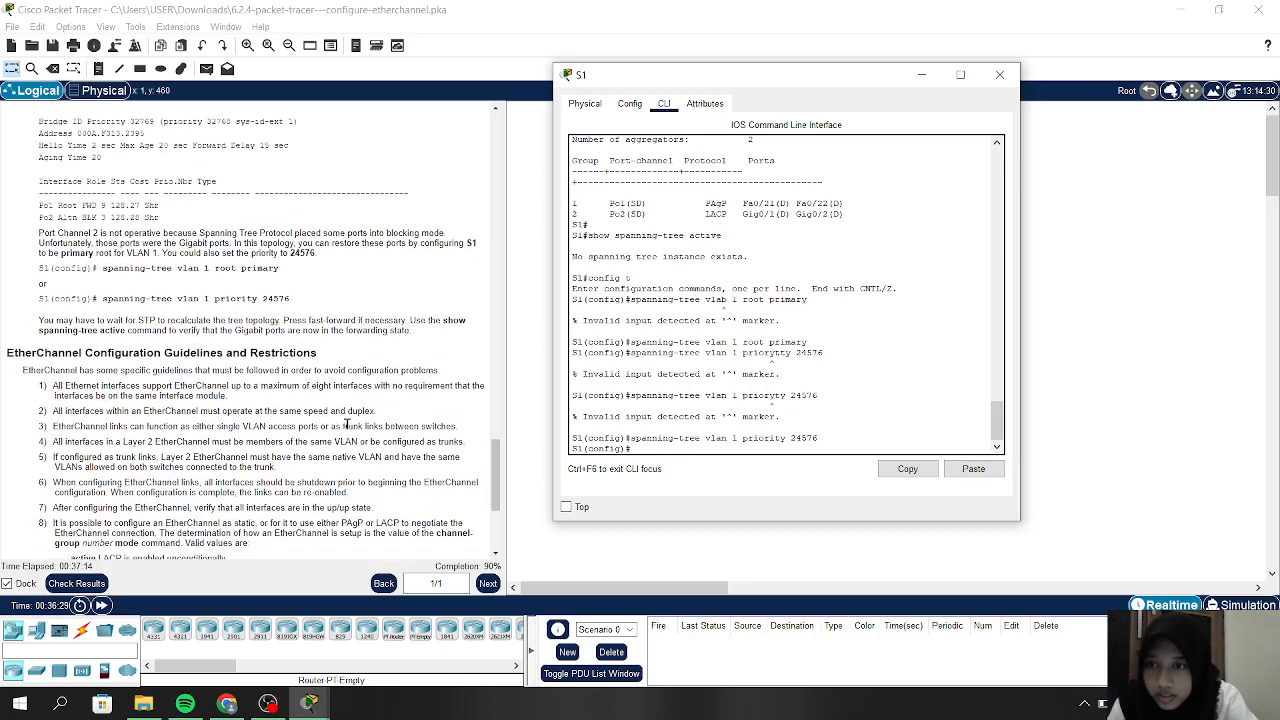
pyautogui.scroll(-5, 347, 424)
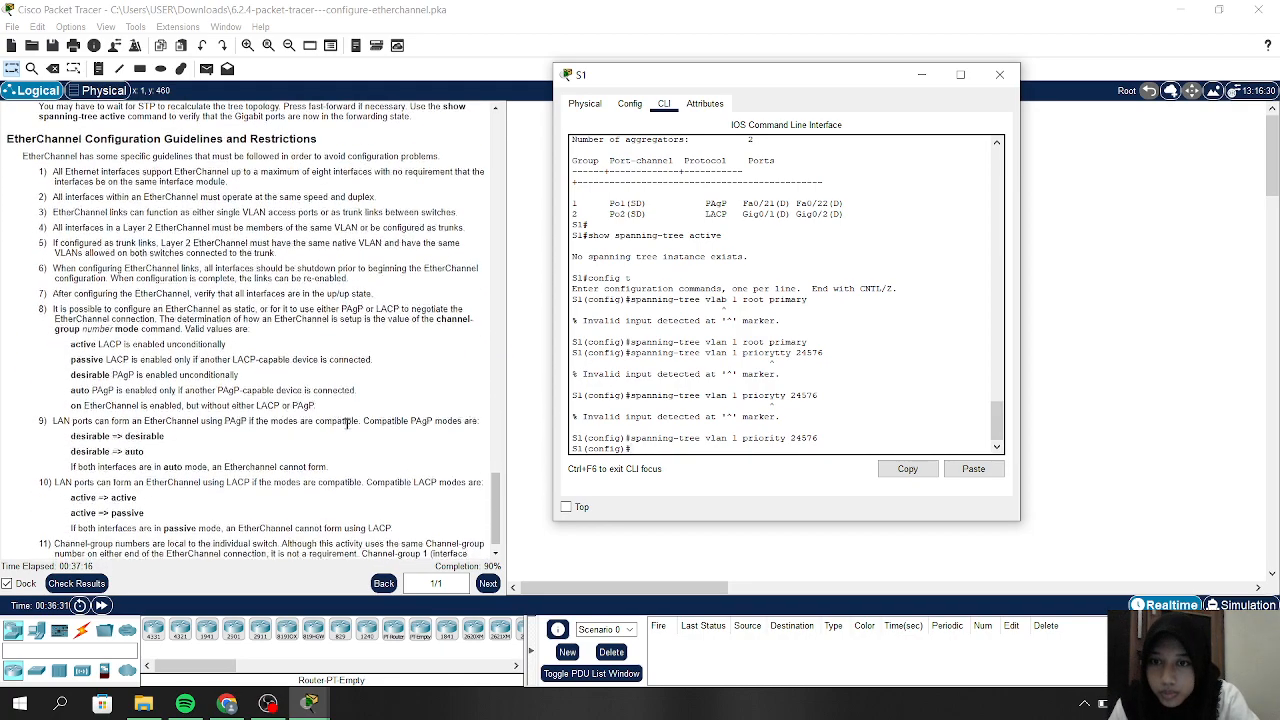
pyautogui.scroll(4, 347, 424)
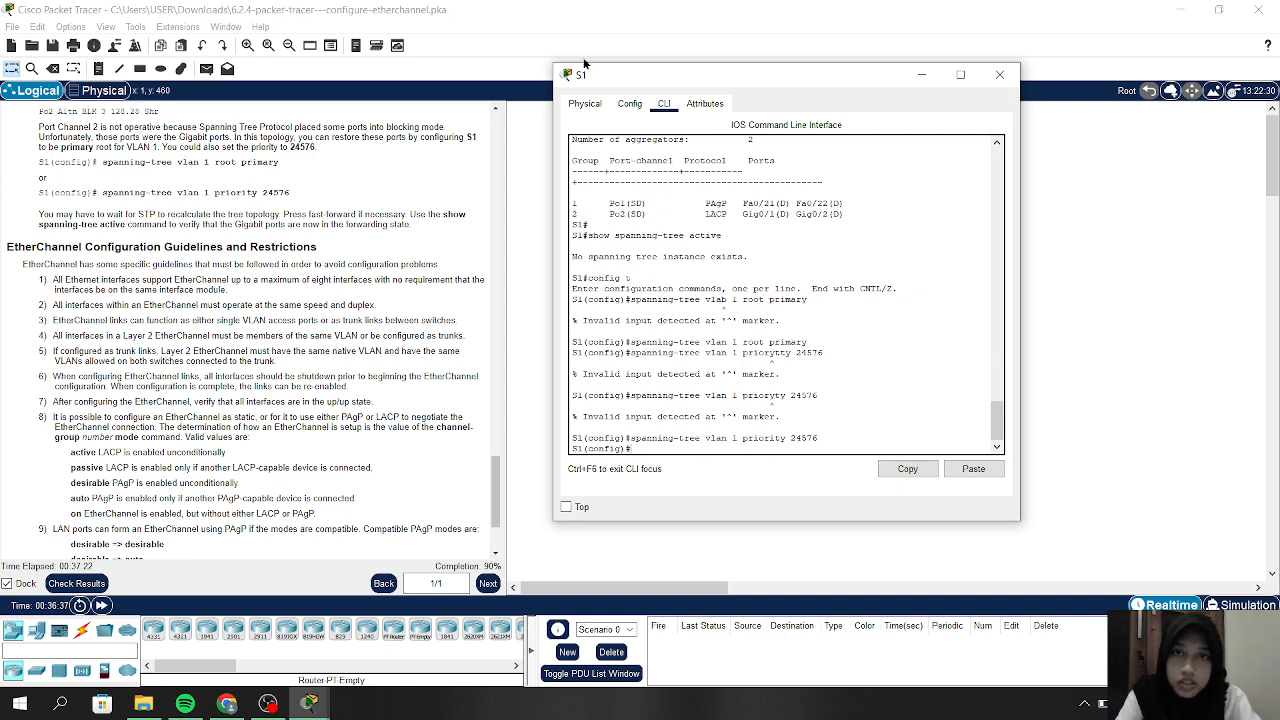
pyautogui.moveTo(587, 79)
pyautogui.mouseDown()
pyautogui.moveTo(810, 35)
pyautogui.moveTo(603, 82)
pyautogui.mouseUp()
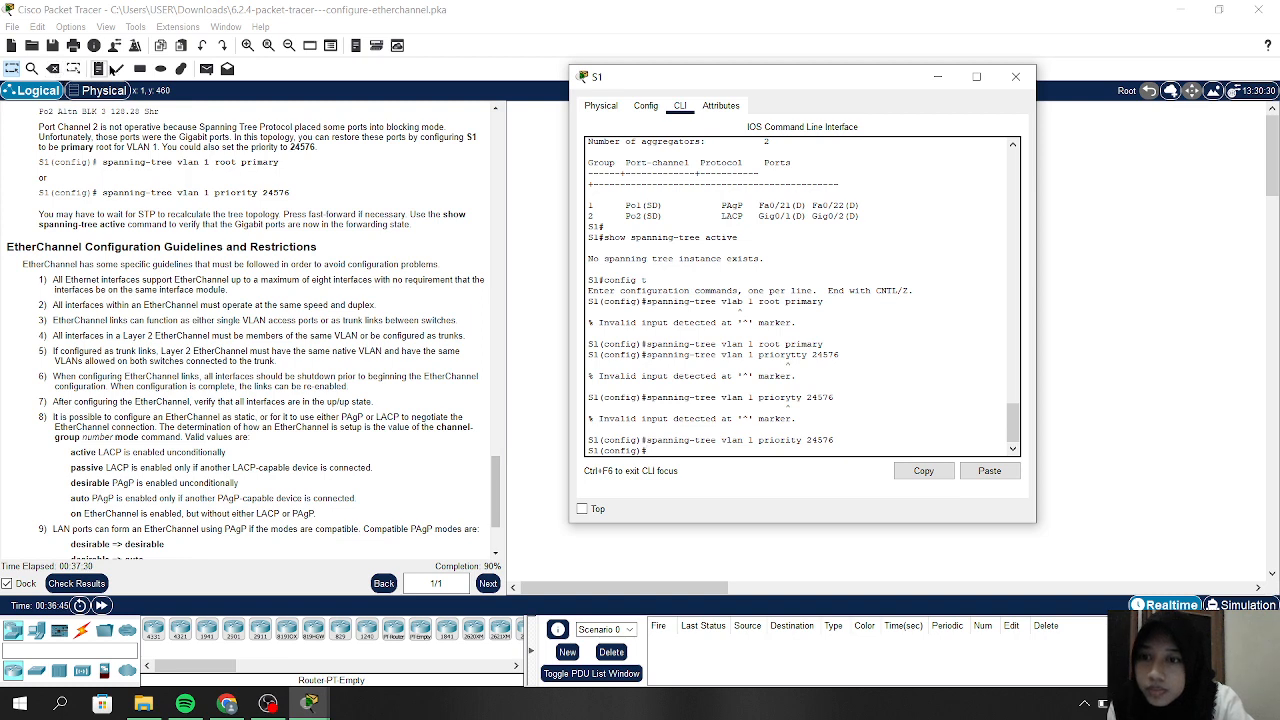
pyautogui.click(89, 582)
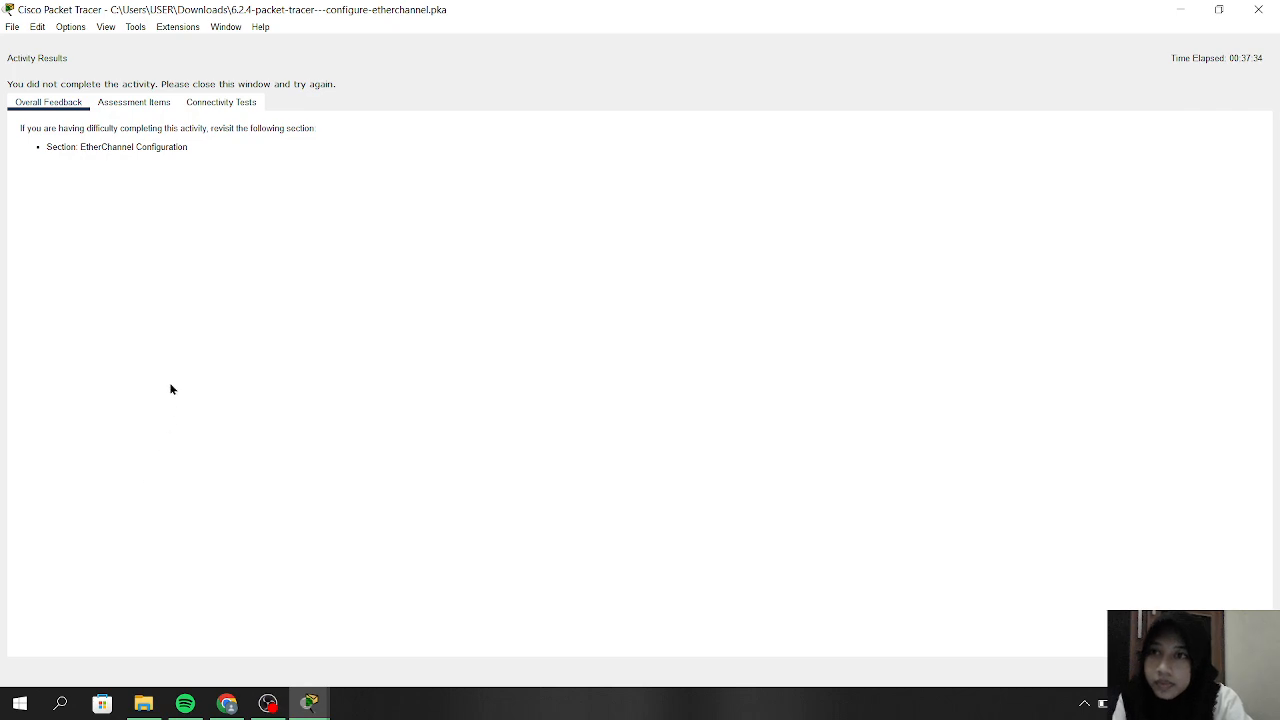
# Show the Assessment Items, where S3's F0/23–24 channel group and mode are Incorrect (88/103)
pyautogui.click(134, 103)
pyautogui.scroll(-1, 221, 354)
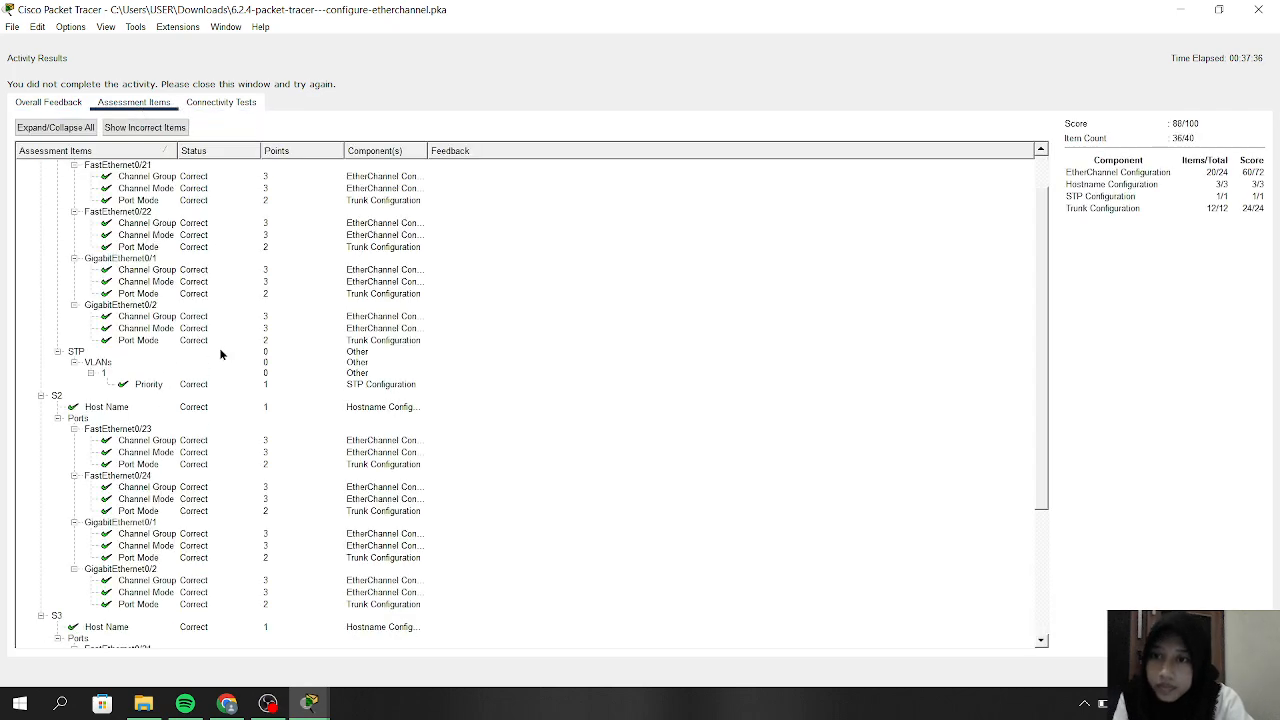
pyautogui.scroll(-5, 221, 354)
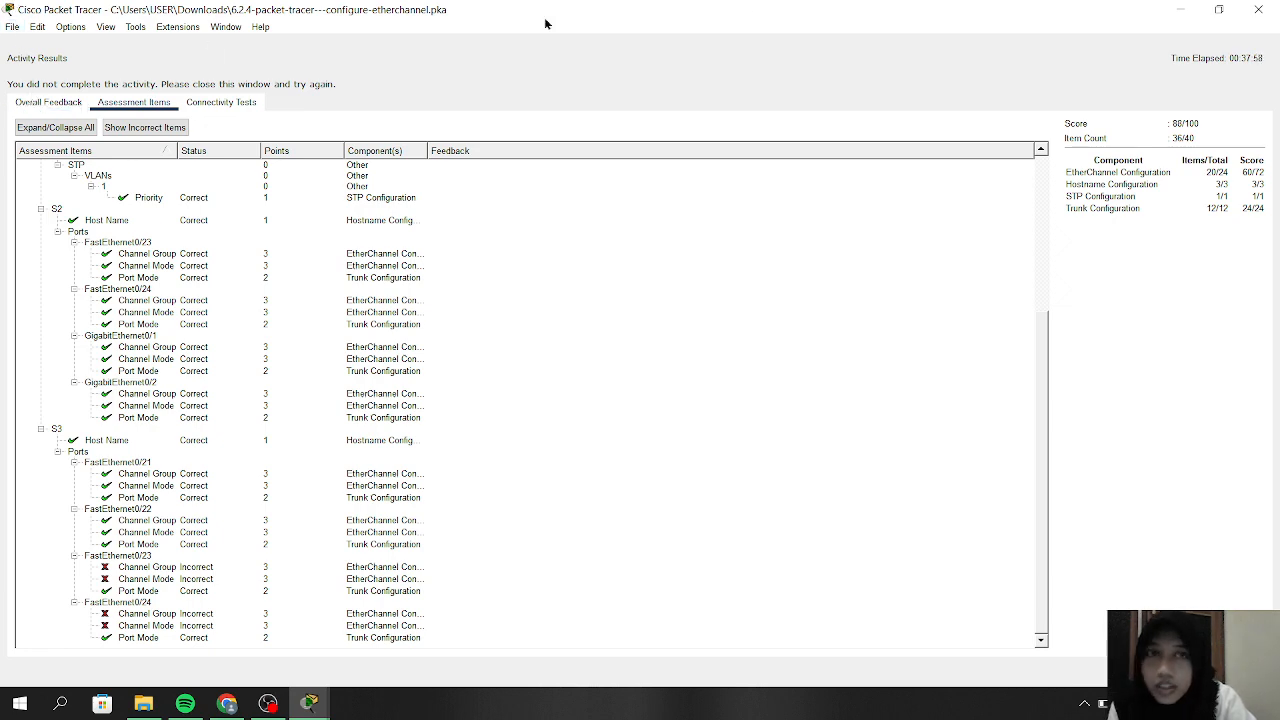
# Close Activity Results and bring up switch S3's command-line console
pyautogui.click(1258, 9)
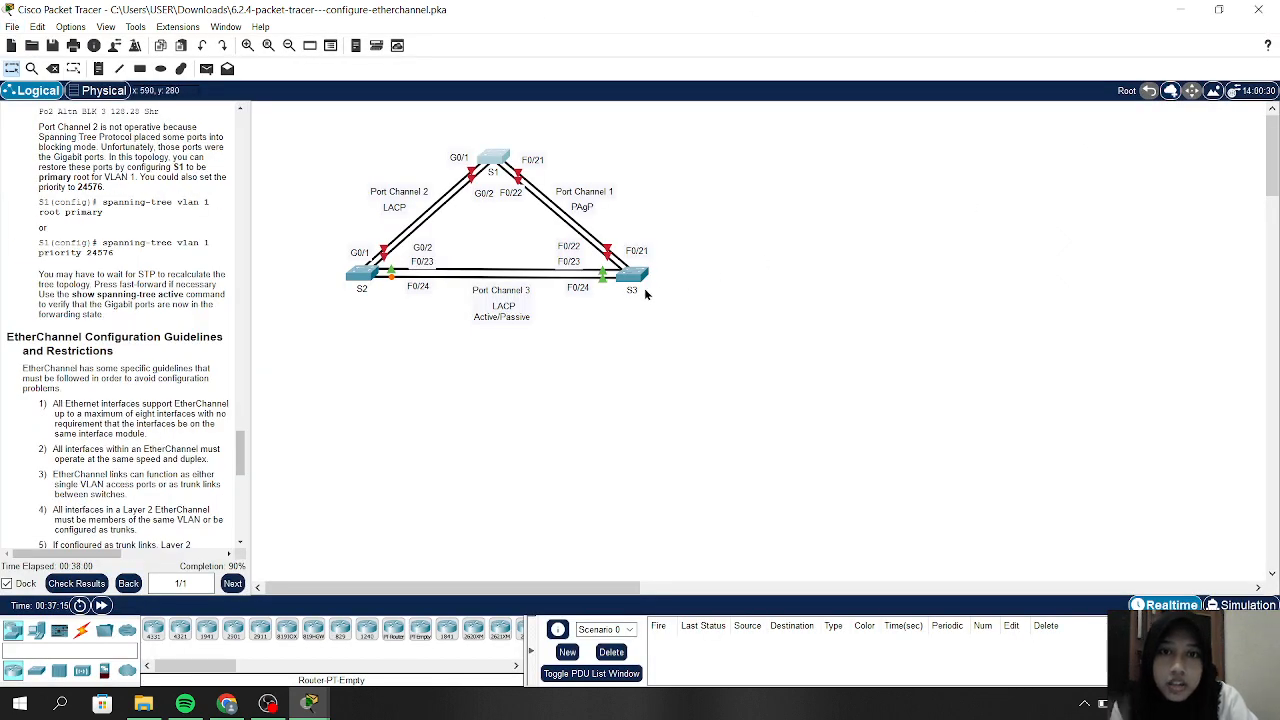
pyautogui.click(632, 274)
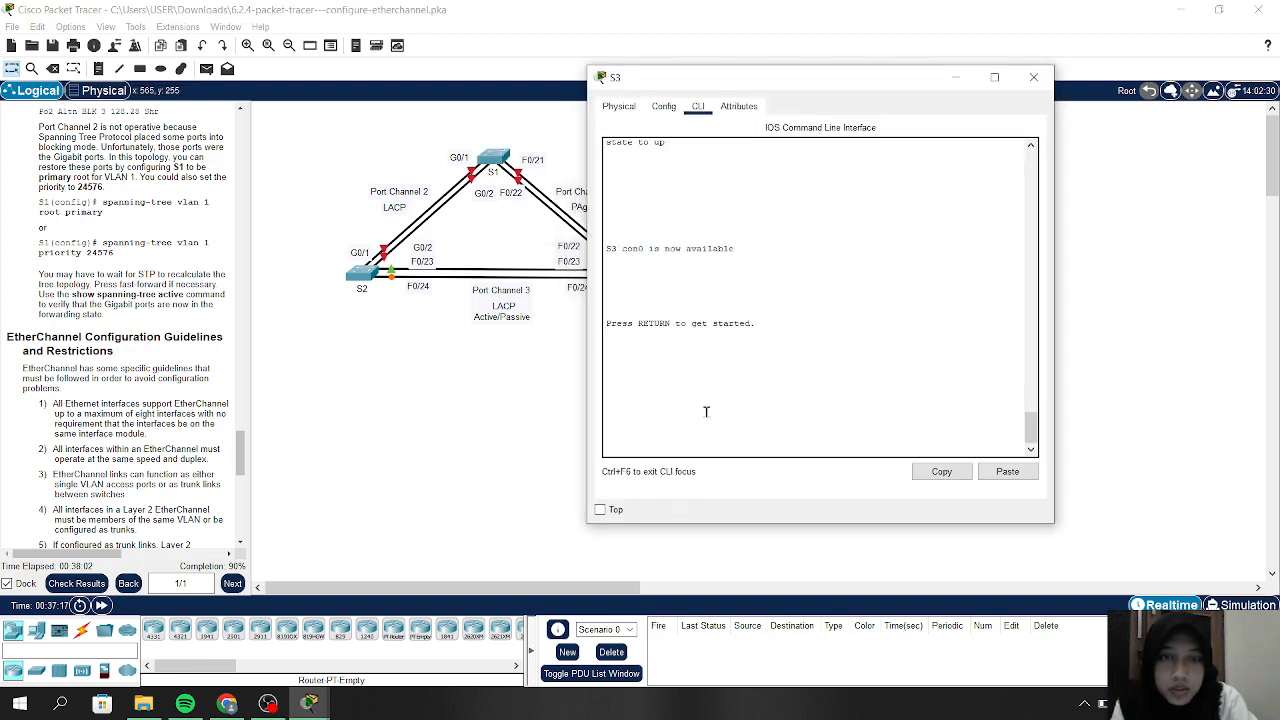
pyautogui.scroll(5, 706, 410)
pyautogui.scroll(-2, 706, 410)
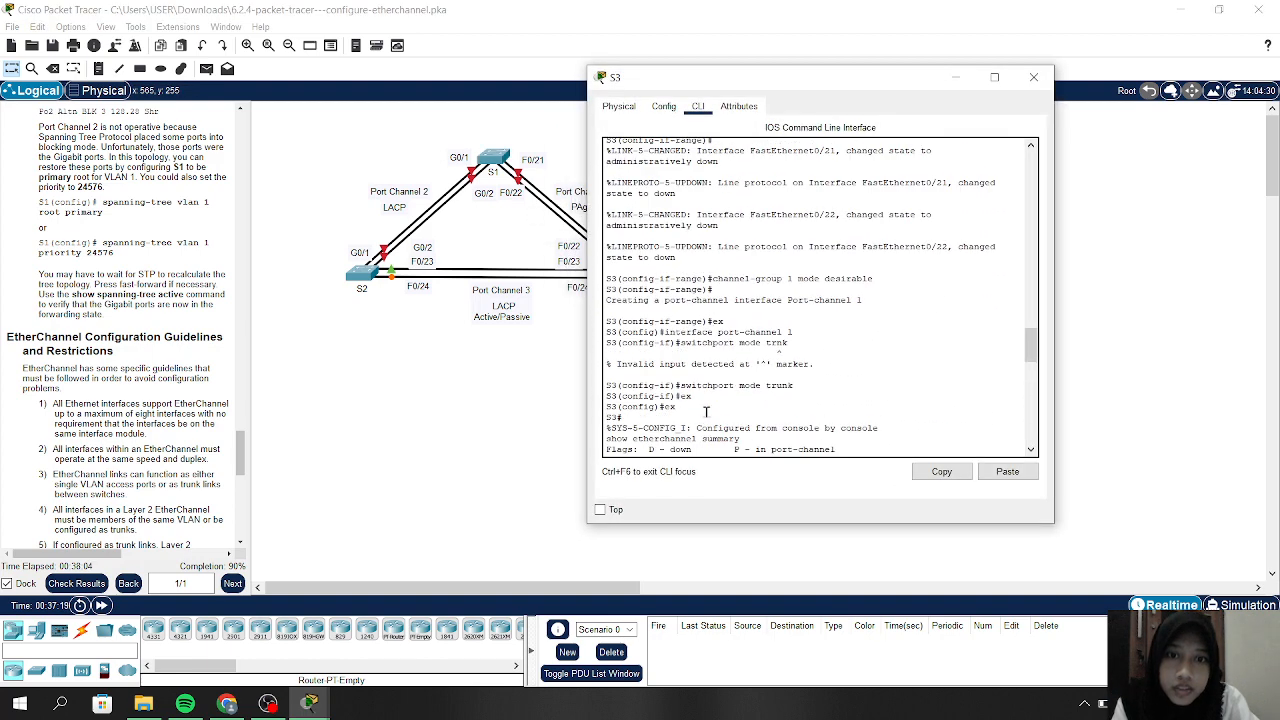
pyautogui.scroll(10, 706, 410)
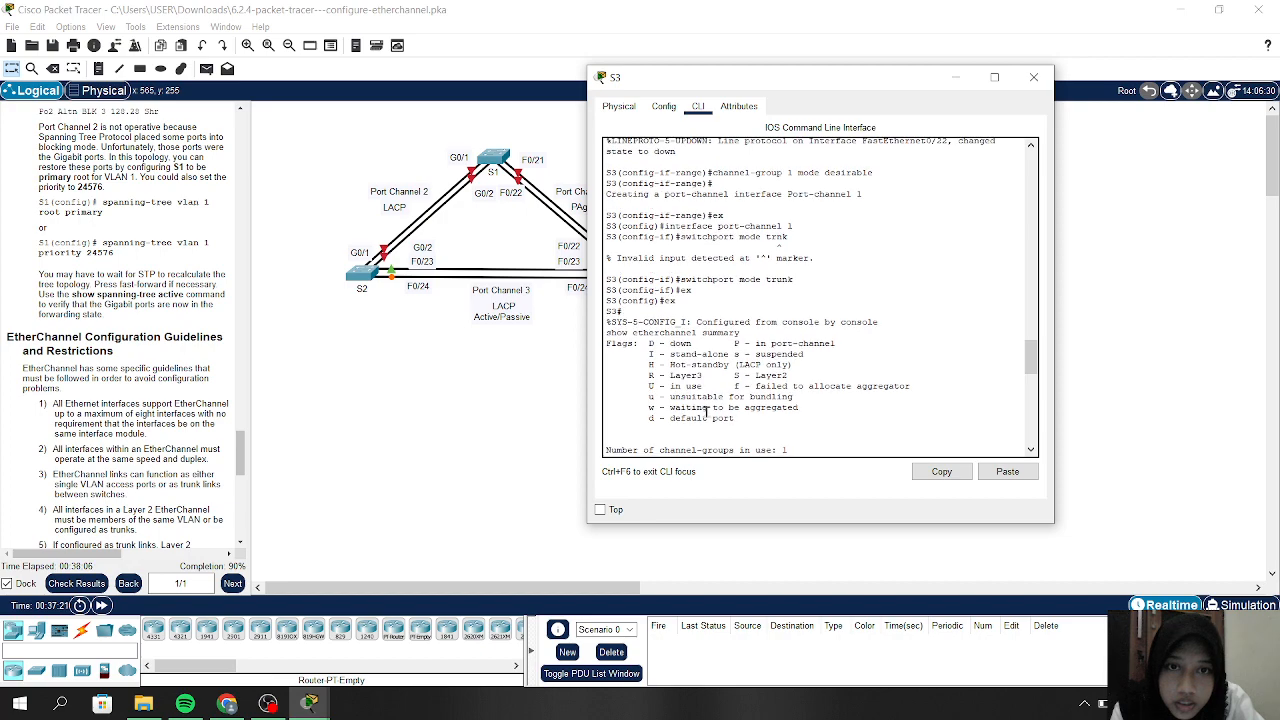
pyautogui.scroll(-10, 706, 410)
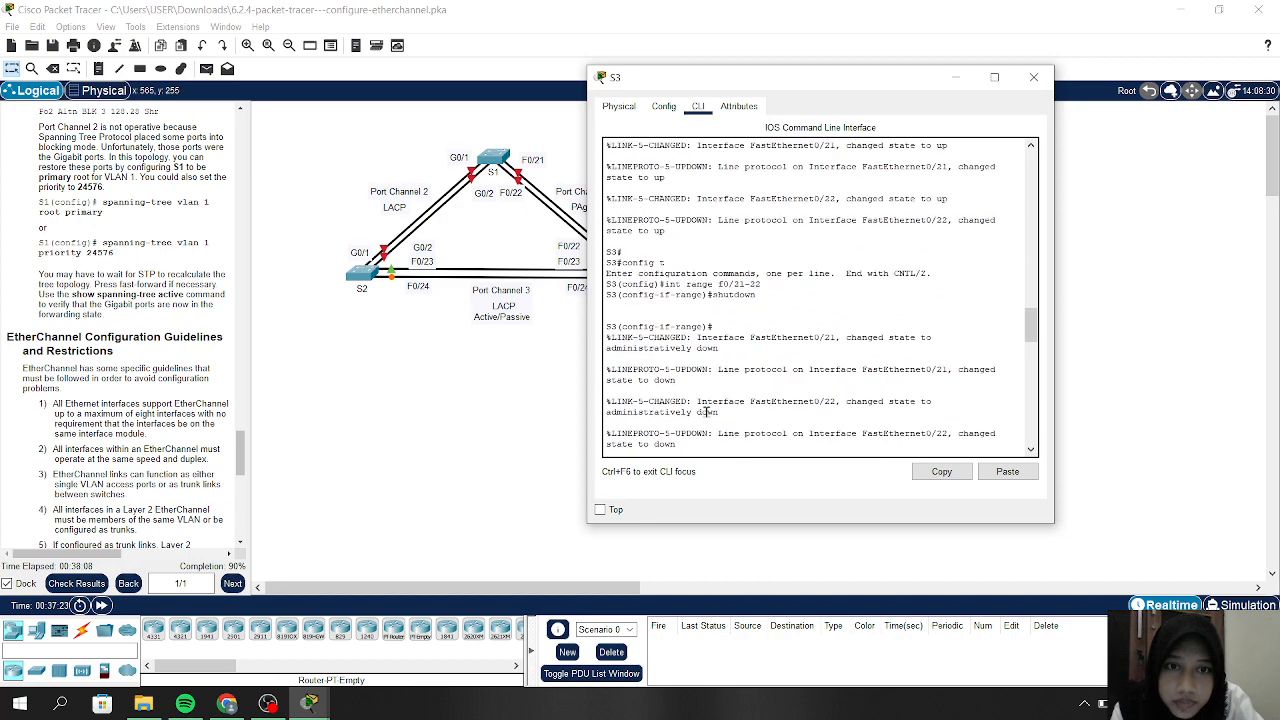
pyautogui.scroll(10, 706, 410)
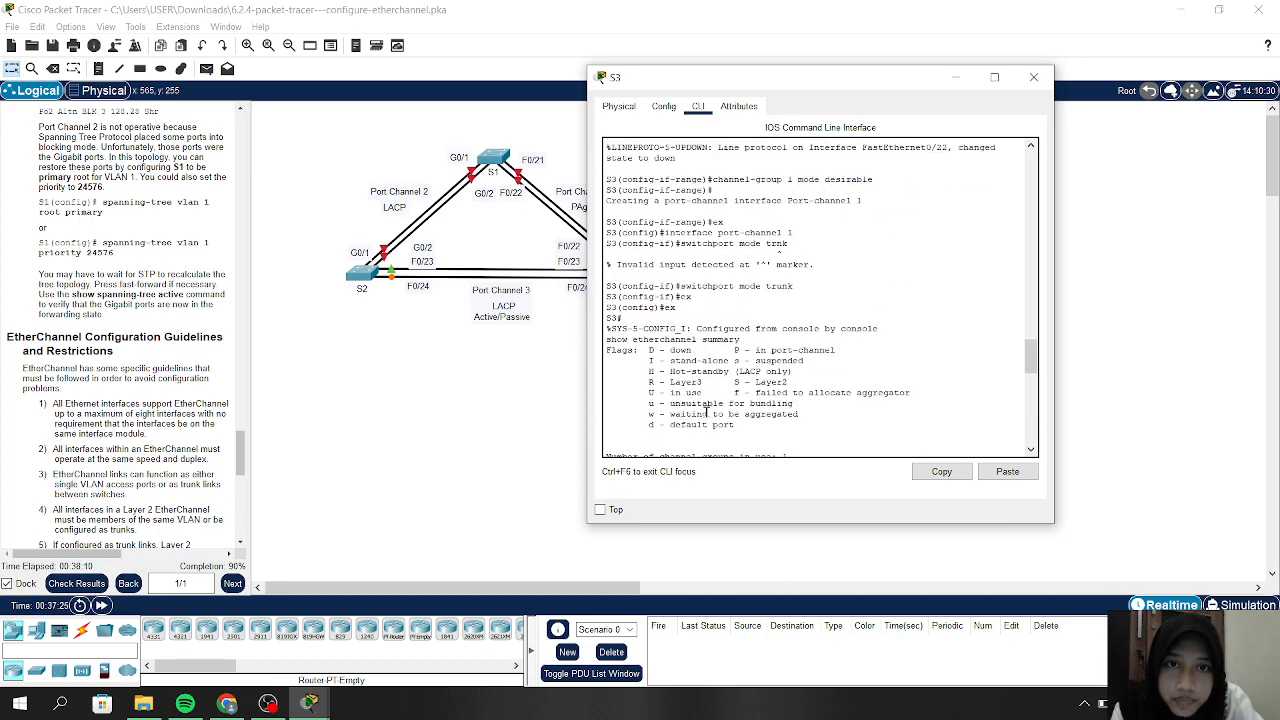
pyautogui.scroll(-10, 706, 410)
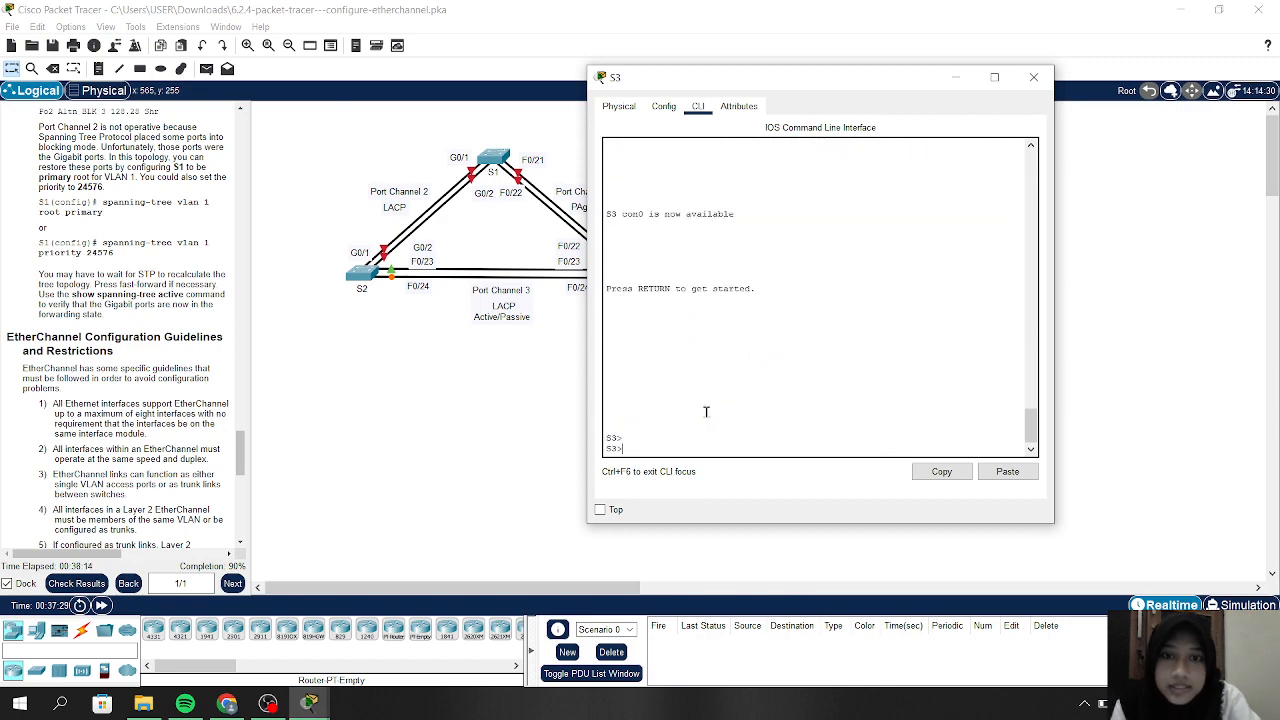
# Put S3 into privileged mode and then global configuration with config t
pyautogui.press('Return')
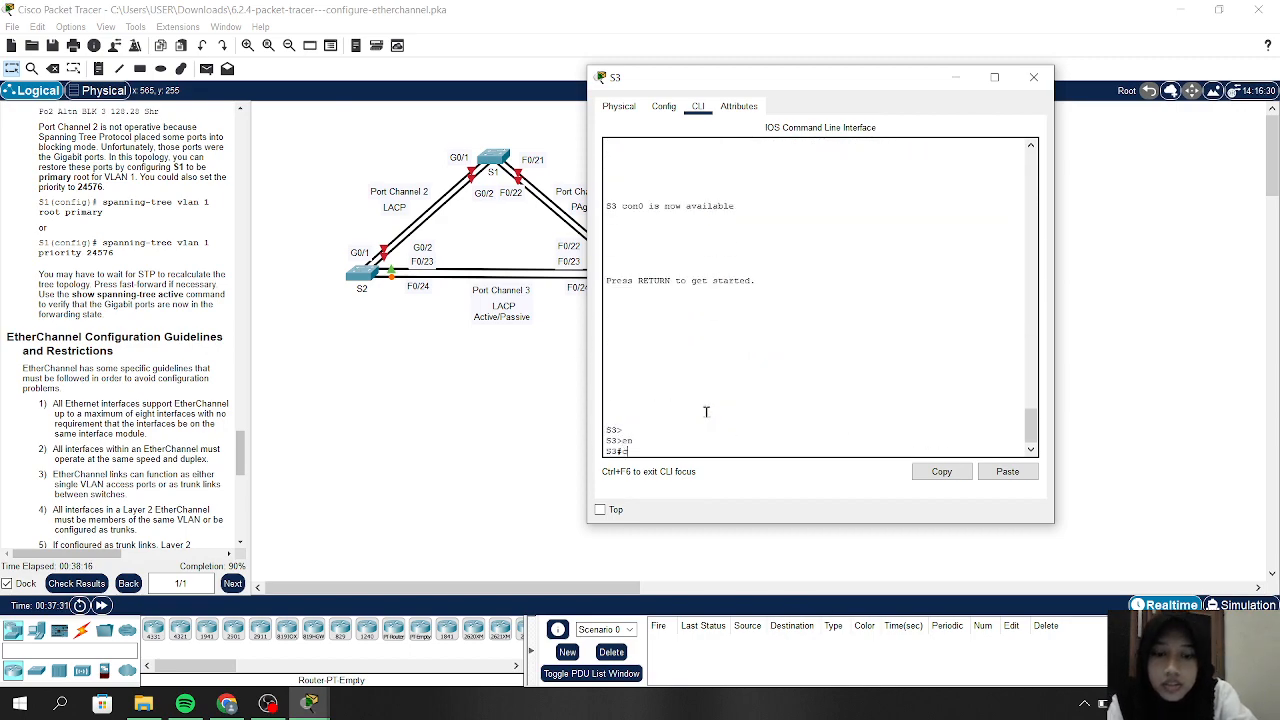
pyautogui.write('config t')
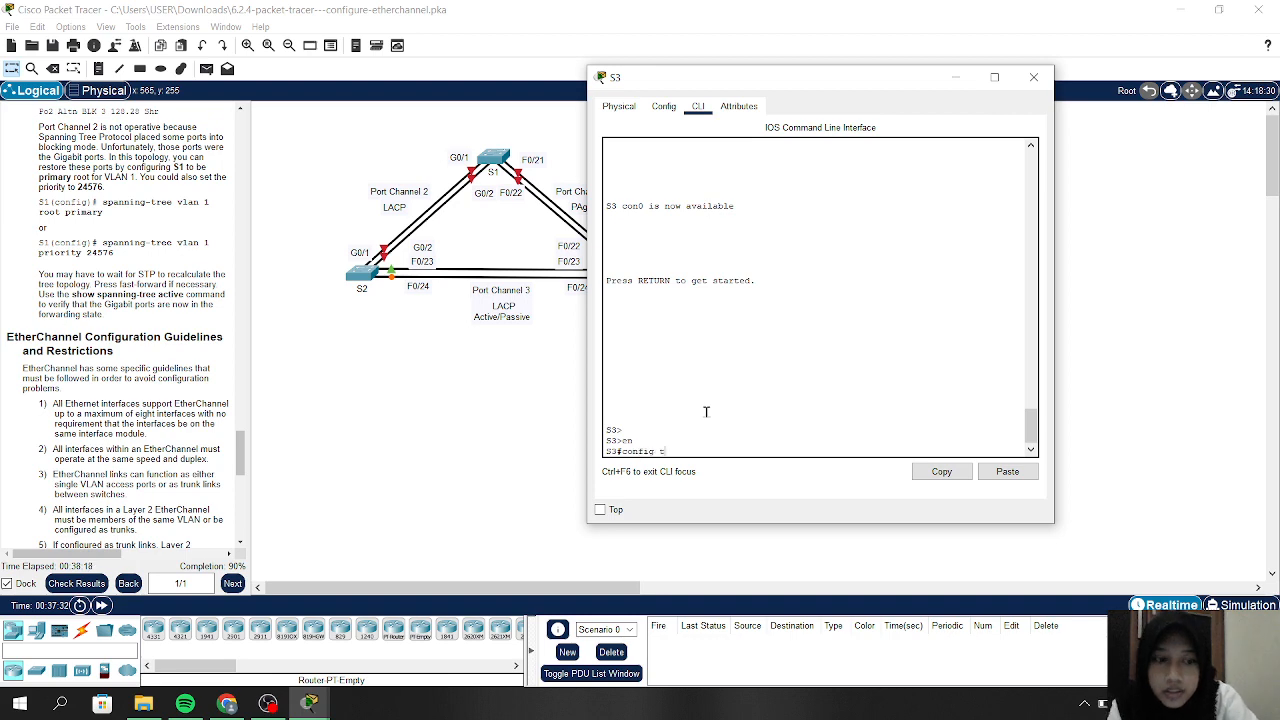
pyautogui.press('Return')
pyautogui.scroll(4, 137, 257)
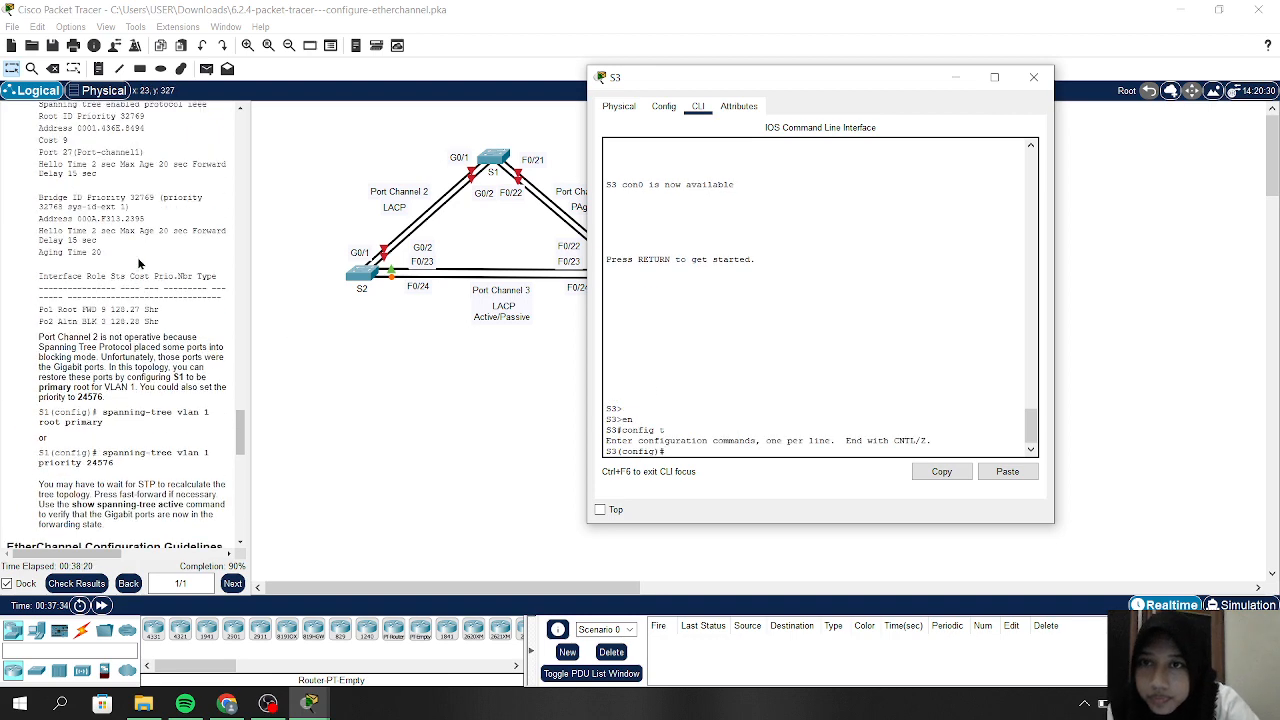
pyautogui.scroll(5, 139, 262)
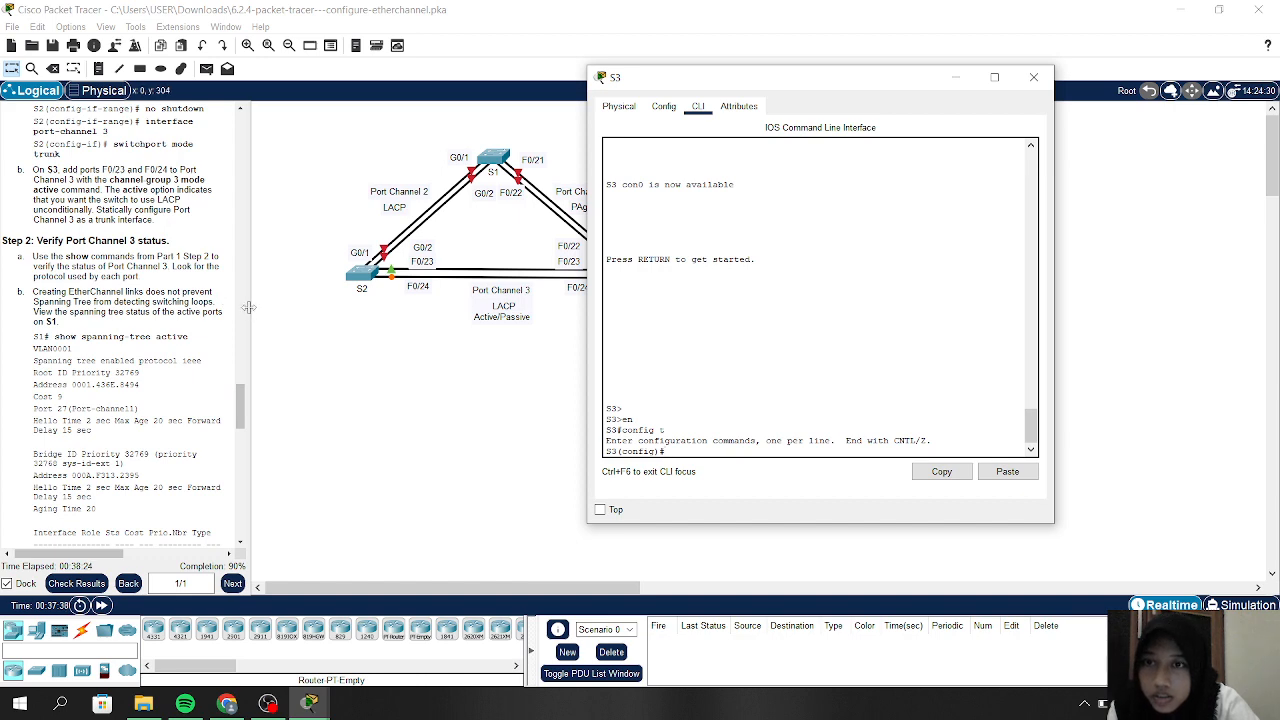
pyautogui.moveTo(248, 308); pyautogui.dragTo(452, 322)
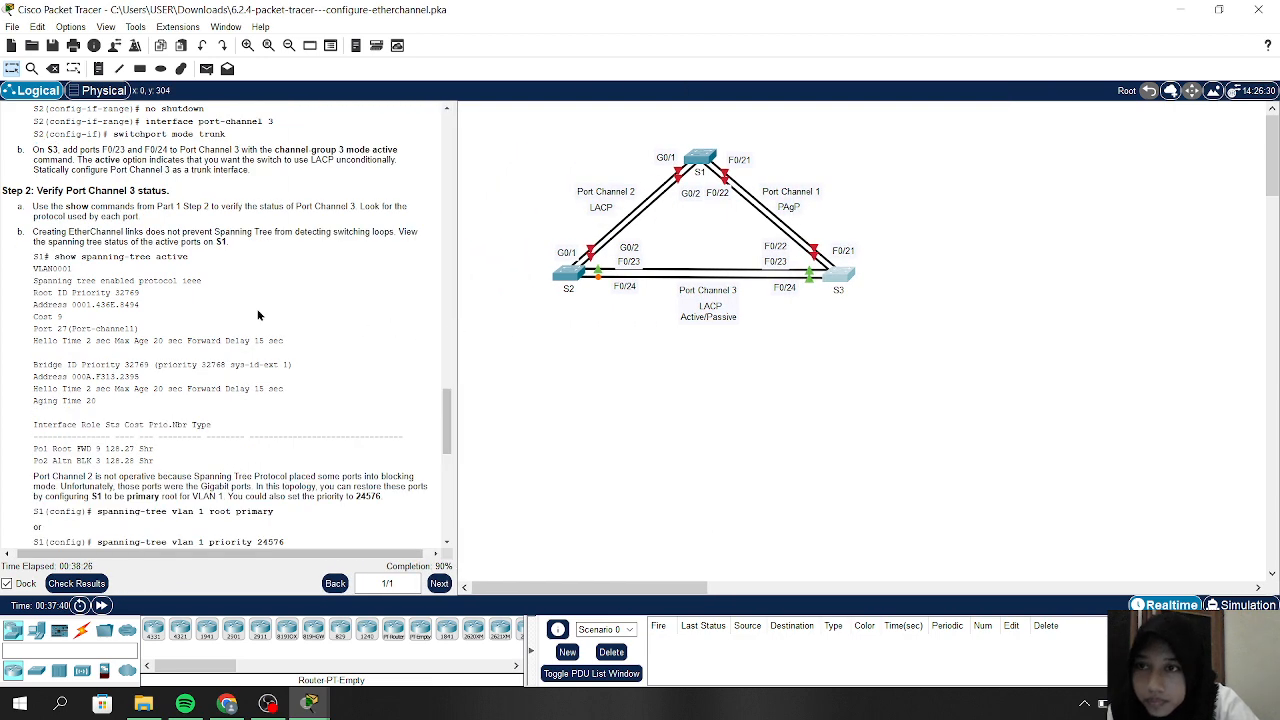
pyautogui.scroll(-10, 257, 315)
pyautogui.scroll(15, 257, 315)
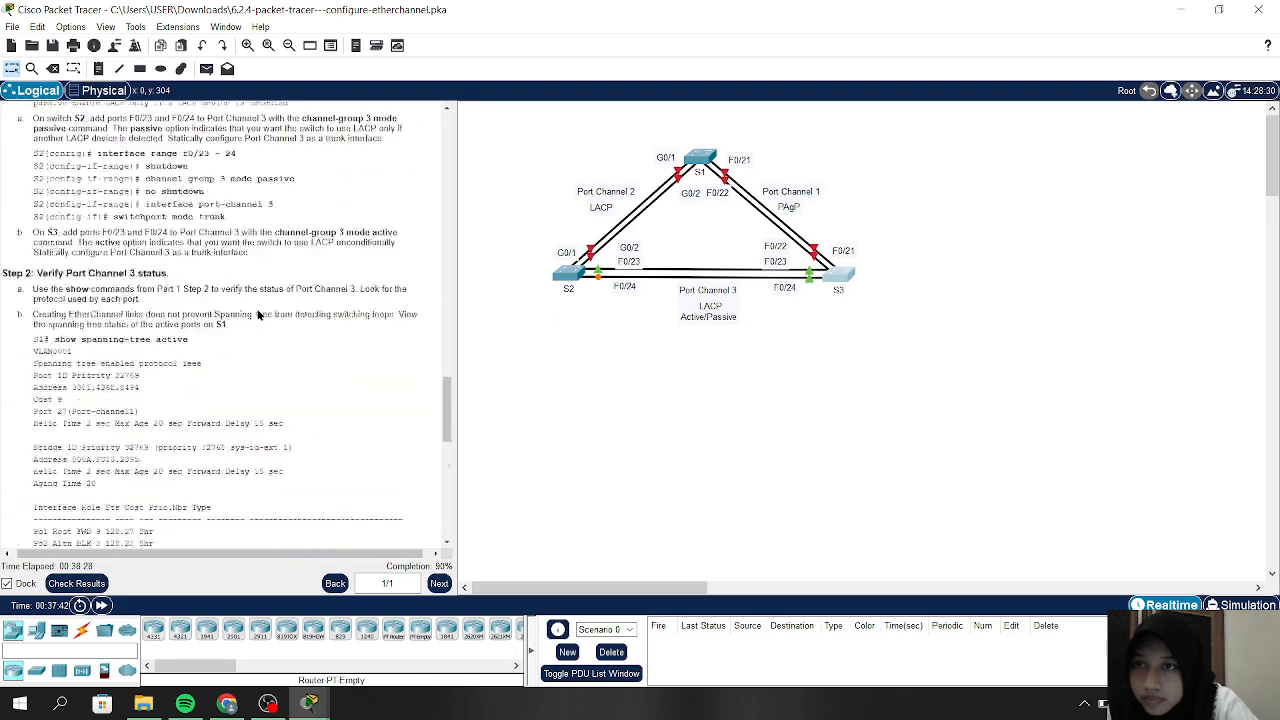
pyautogui.scroll(8, 257, 315)
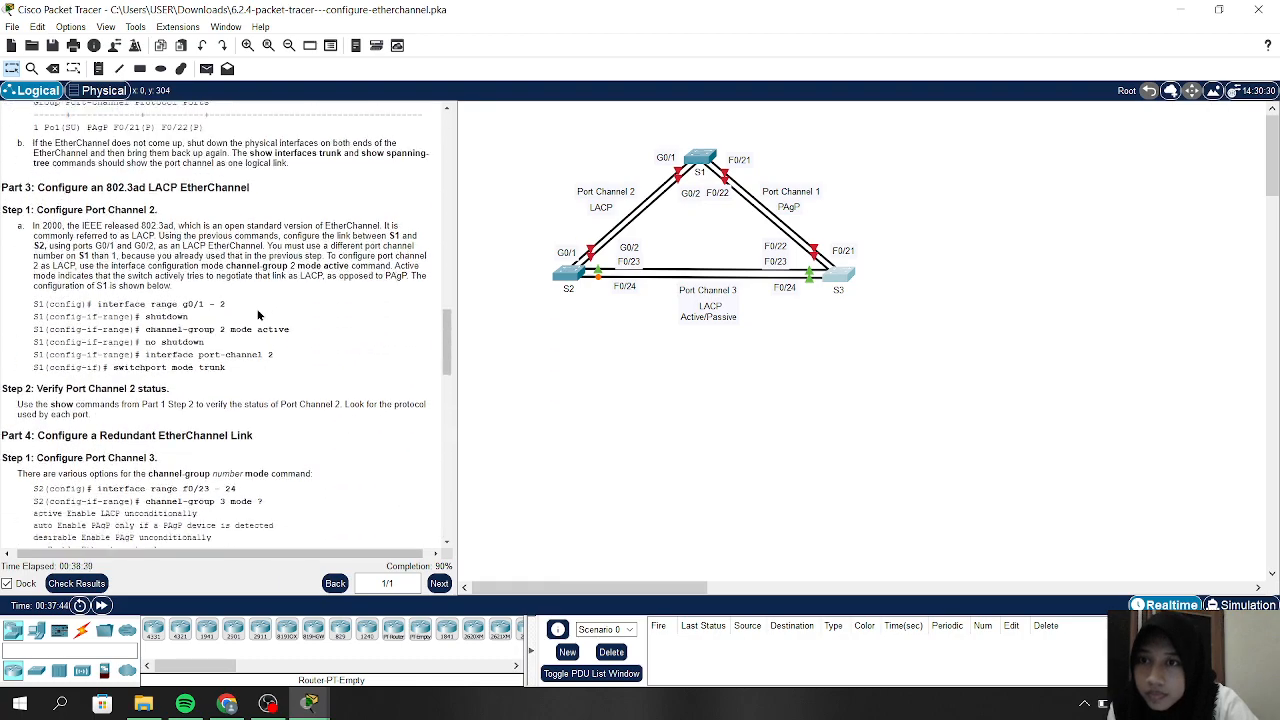
pyautogui.scroll(4, 257, 315)
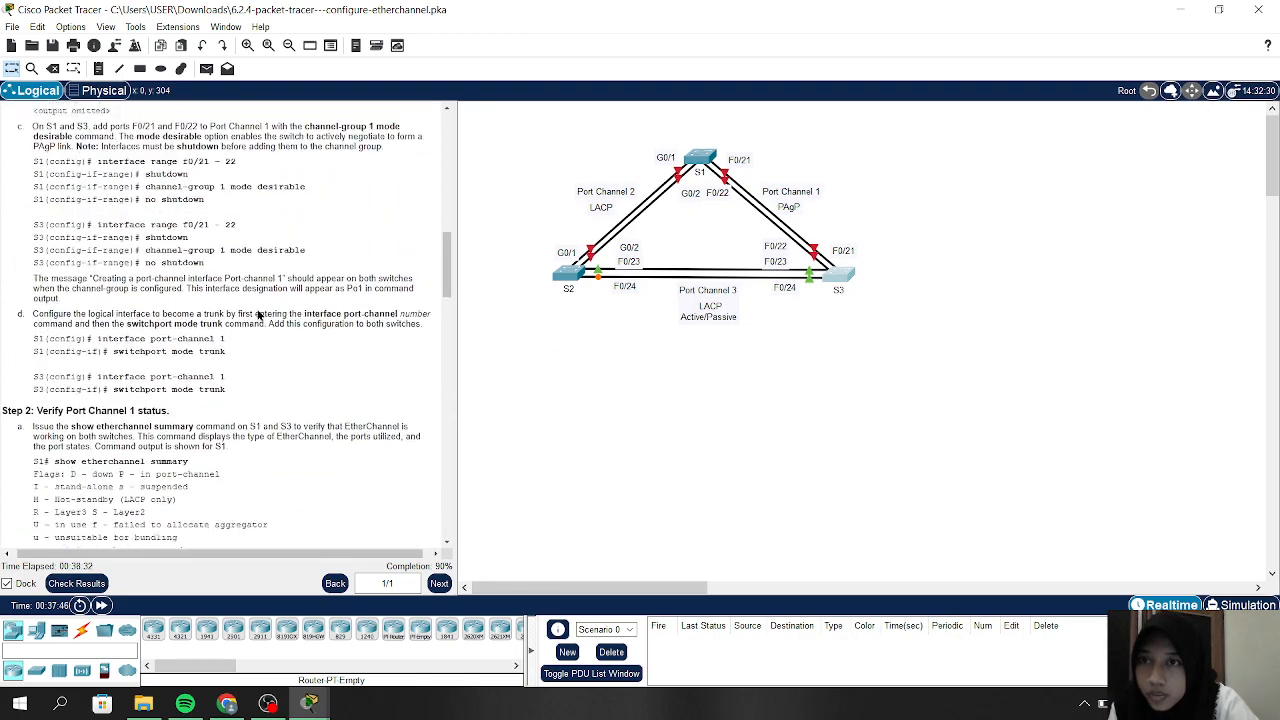
pyautogui.scroll(3, 257, 315)
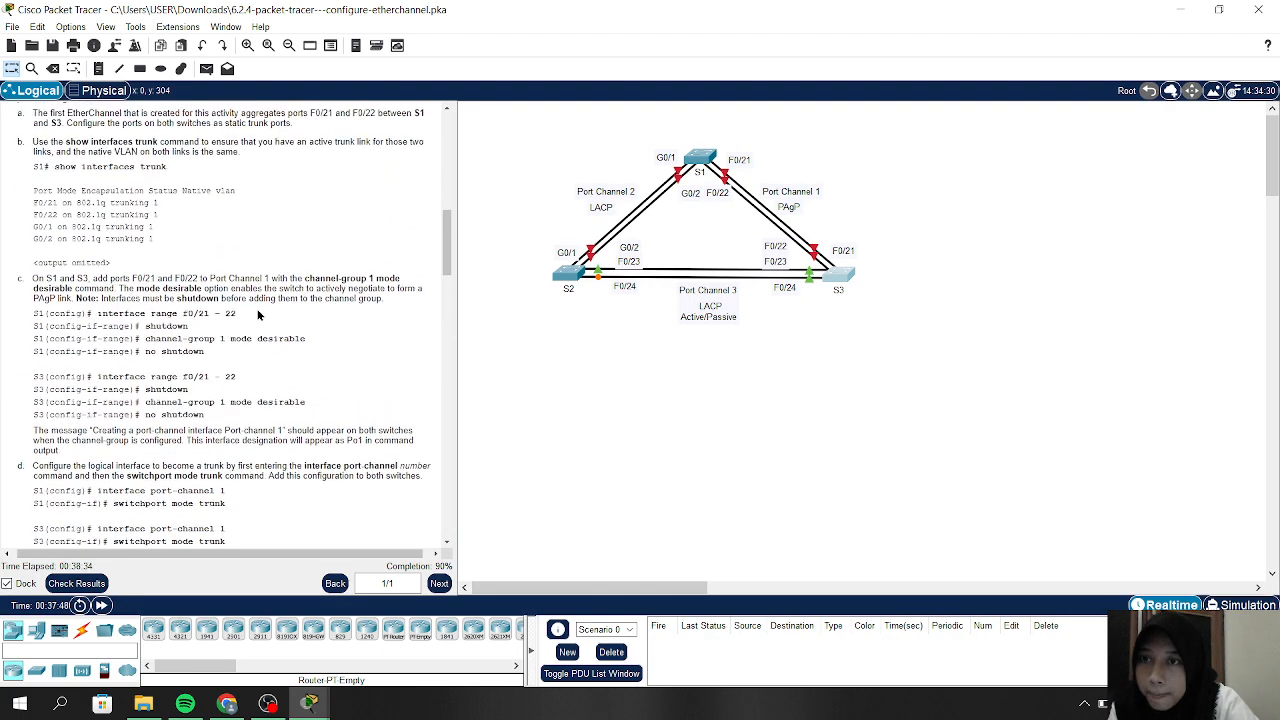
pyautogui.scroll(-2, 257, 315)
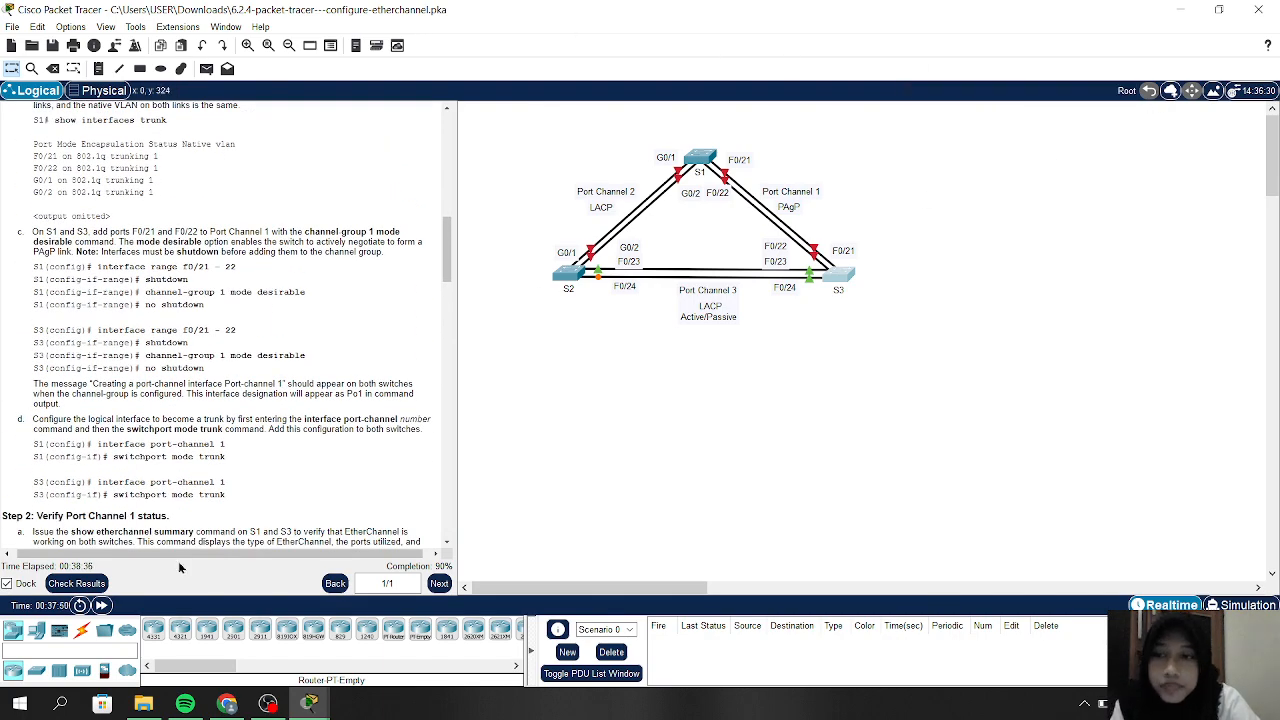
pyautogui.click(61, 582)
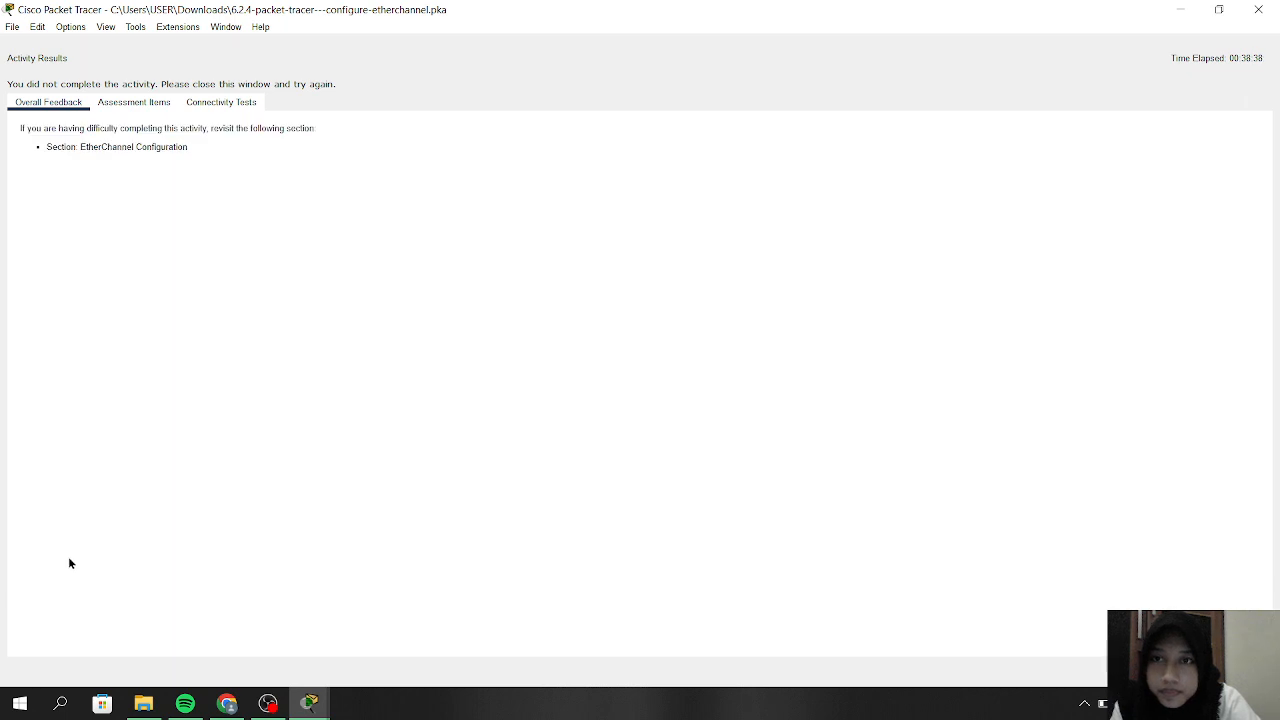
pyautogui.click(230, 103)
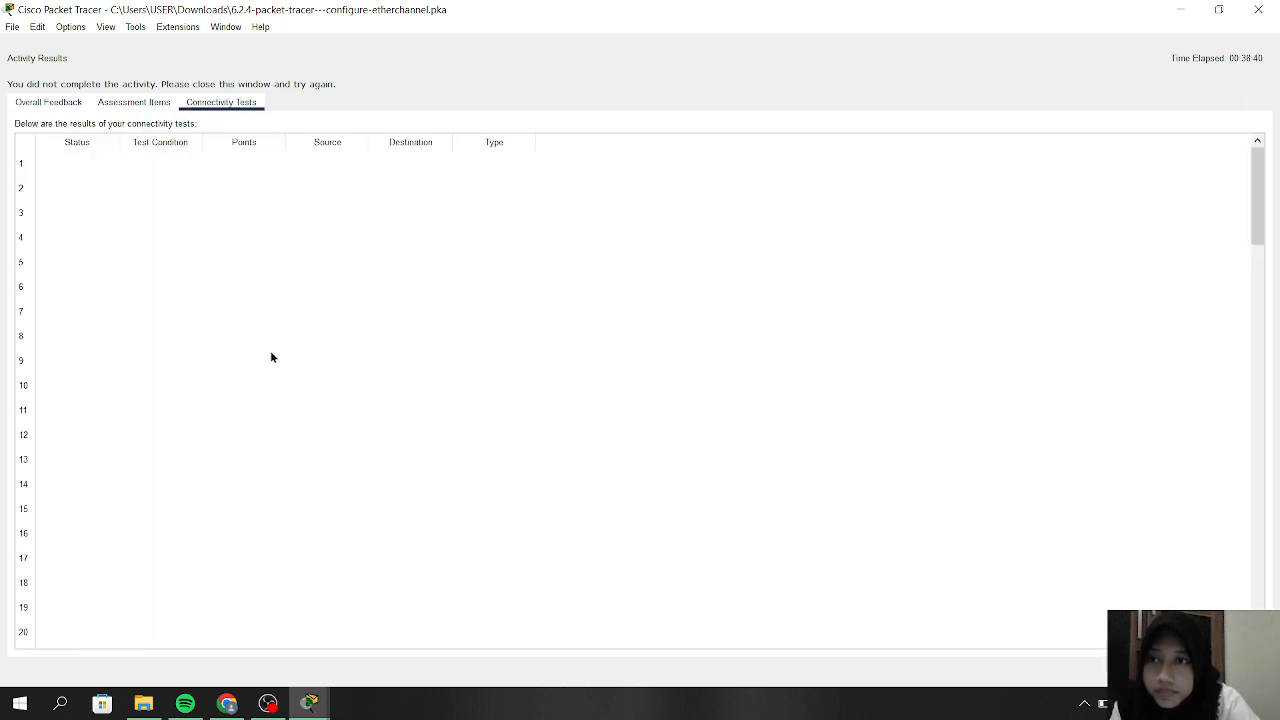
pyautogui.scroll(-8, 270, 357)
pyautogui.scroll(8, 270, 357)
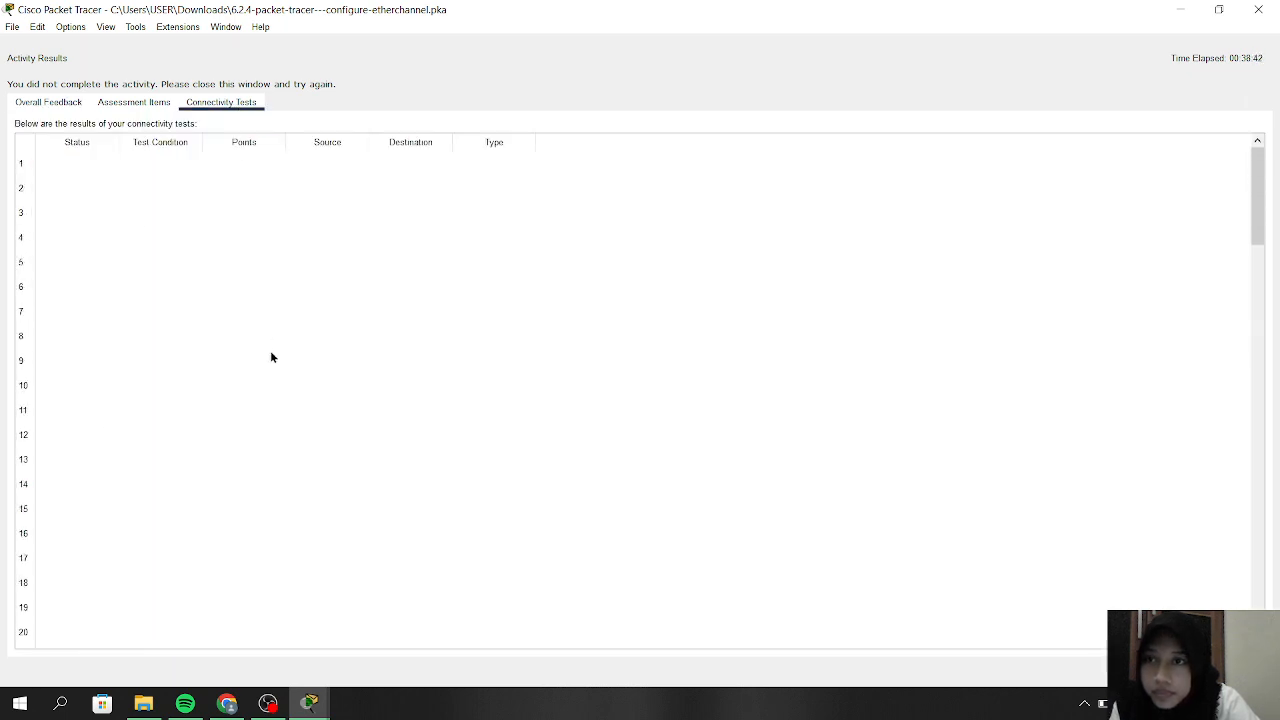
pyautogui.scroll(-20, 270, 357)
pyautogui.scroll(20, 270, 357)
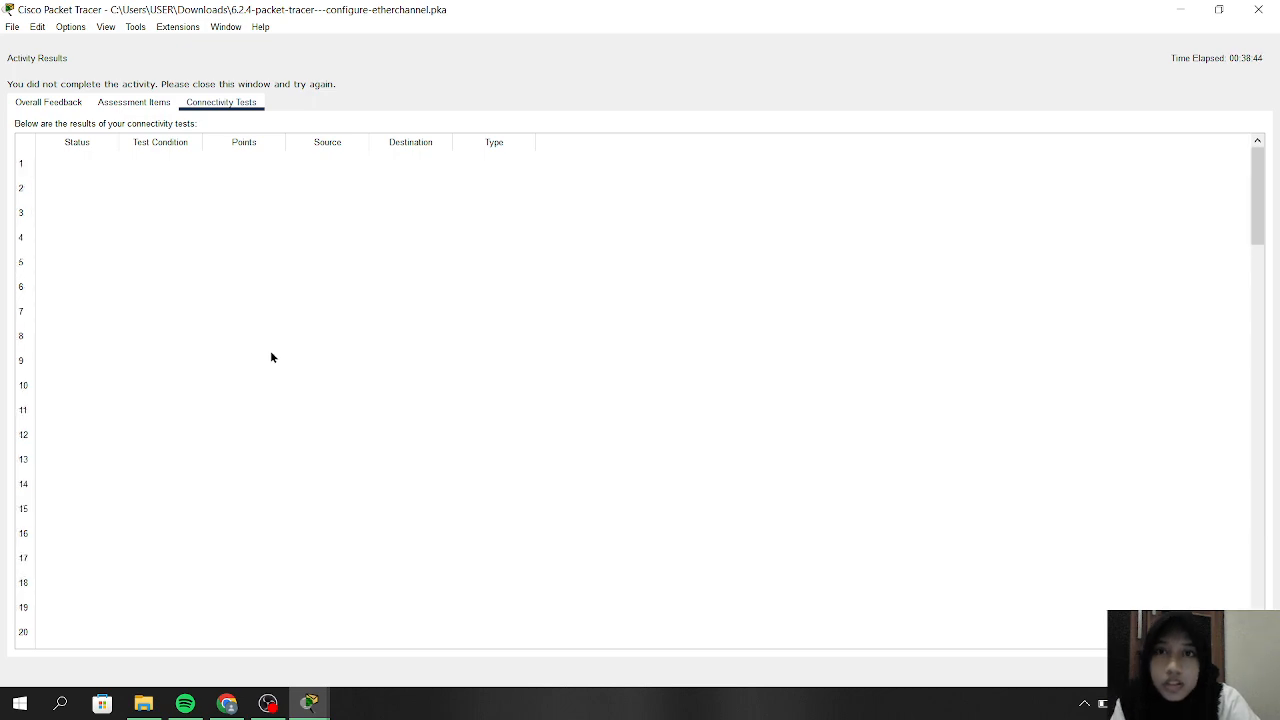
pyautogui.click(1258, 9)
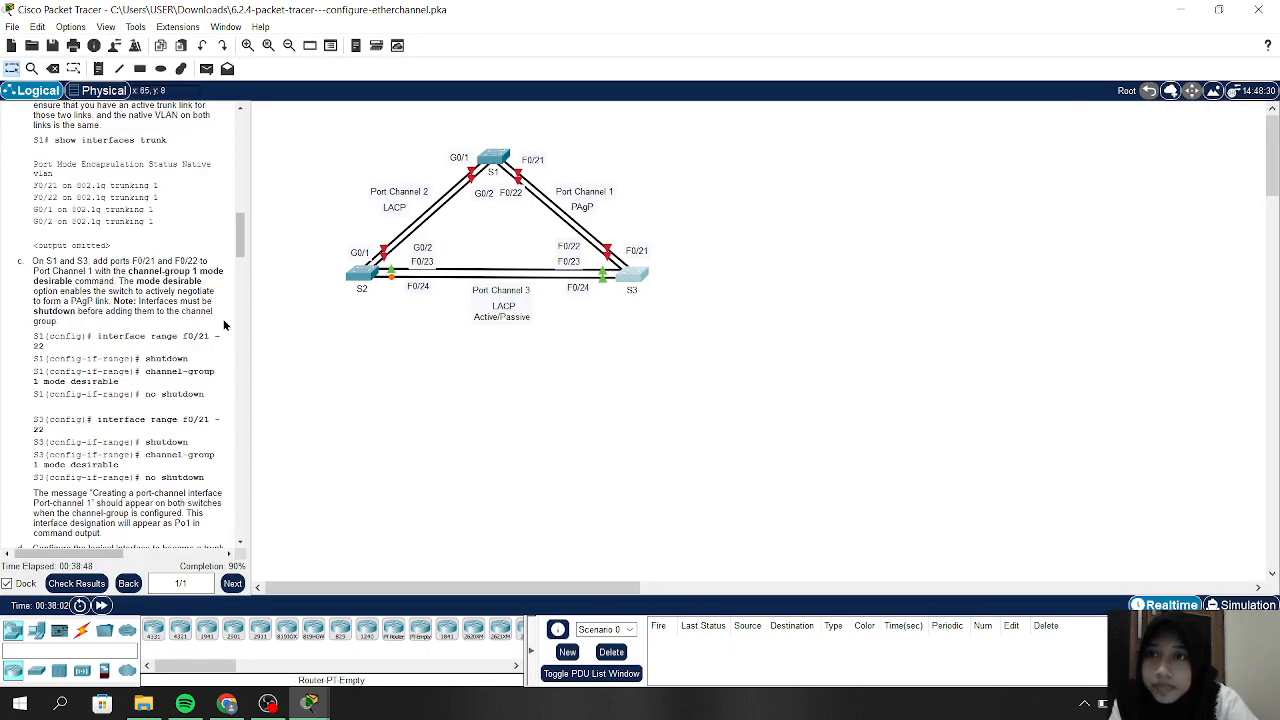
pyautogui.click(94, 585)
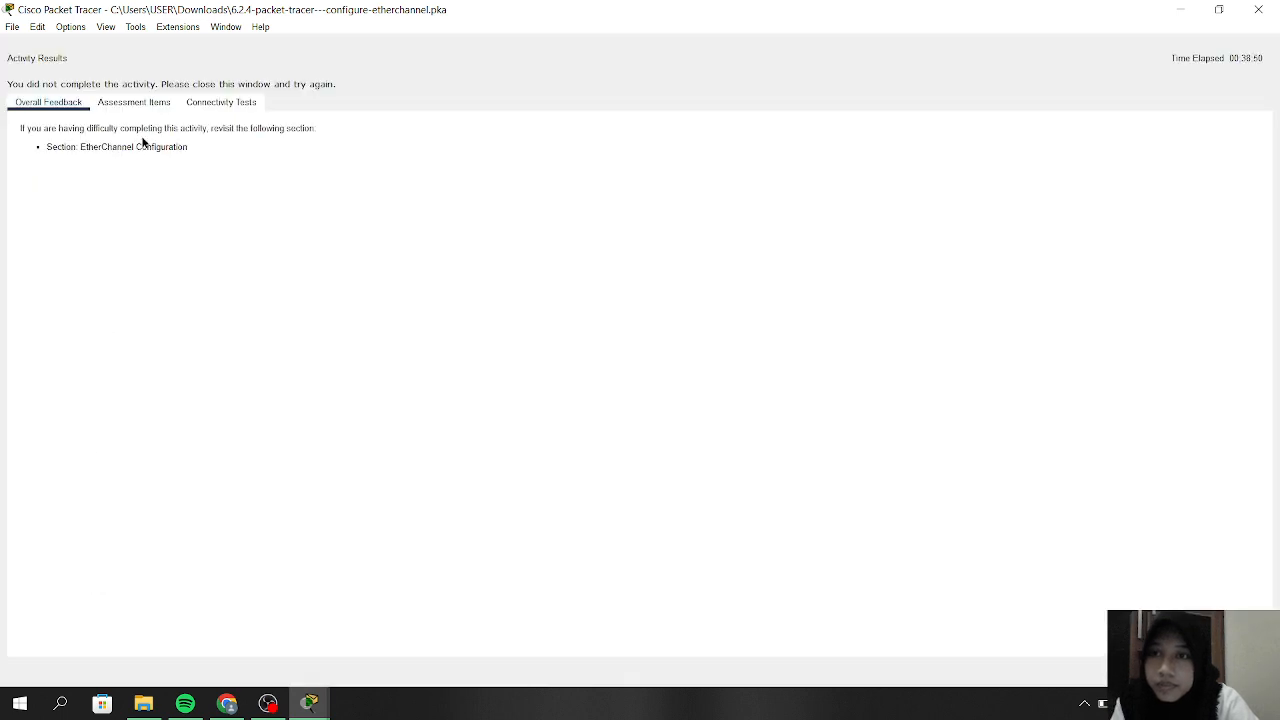
pyautogui.click(137, 103)
pyautogui.scroll(-7, 175, 475)
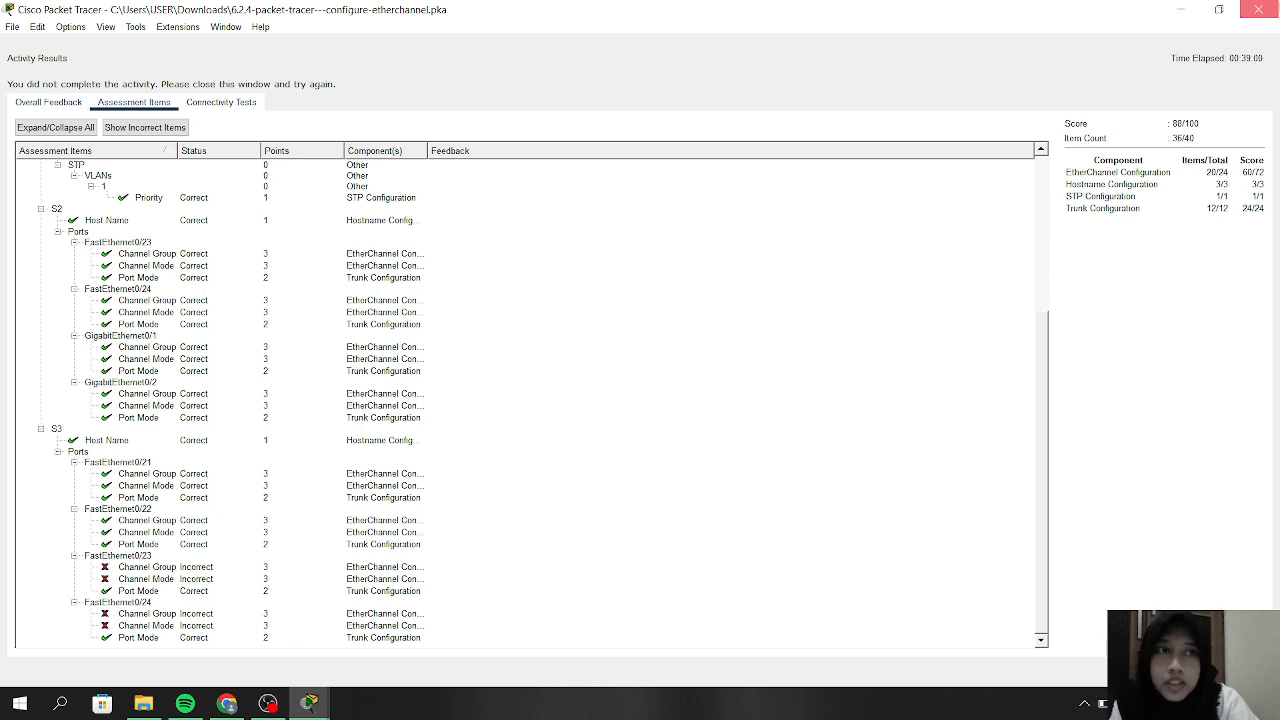
pyautogui.click(1257, 9)
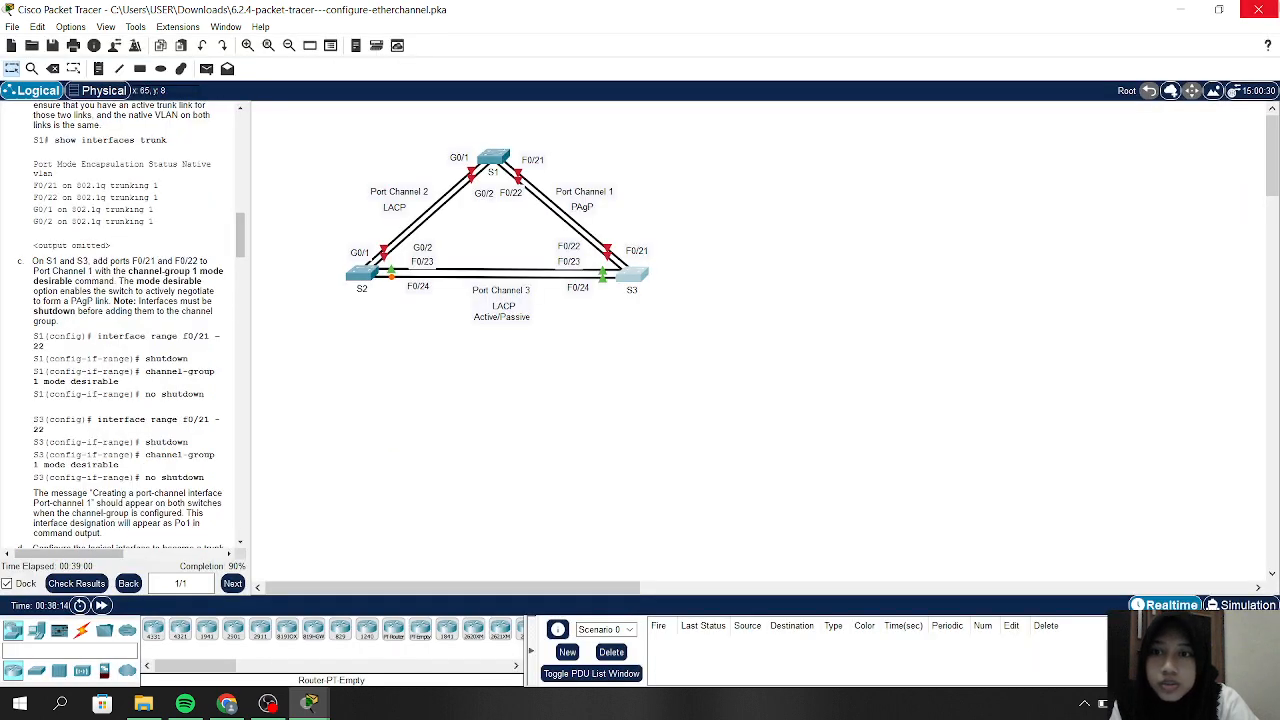
# In S3's CLI, select interface range F0/22-23
pyautogui.click(633, 275)
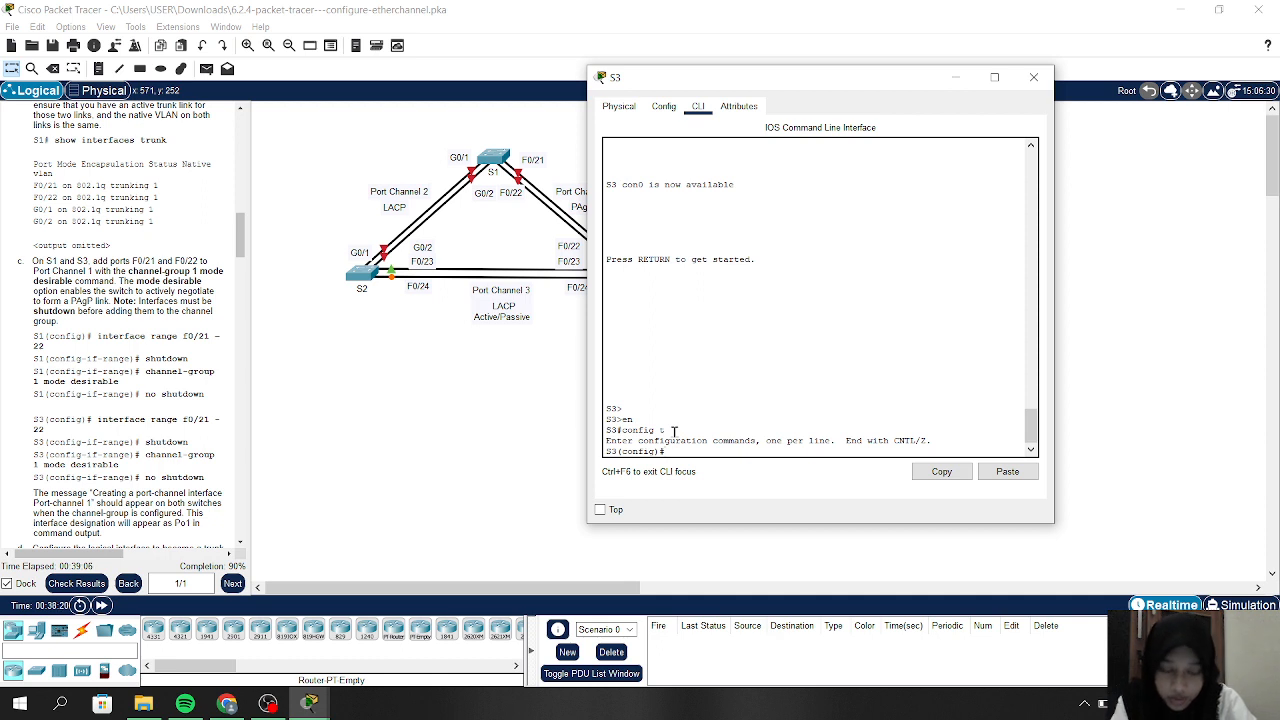
pyautogui.write('i')
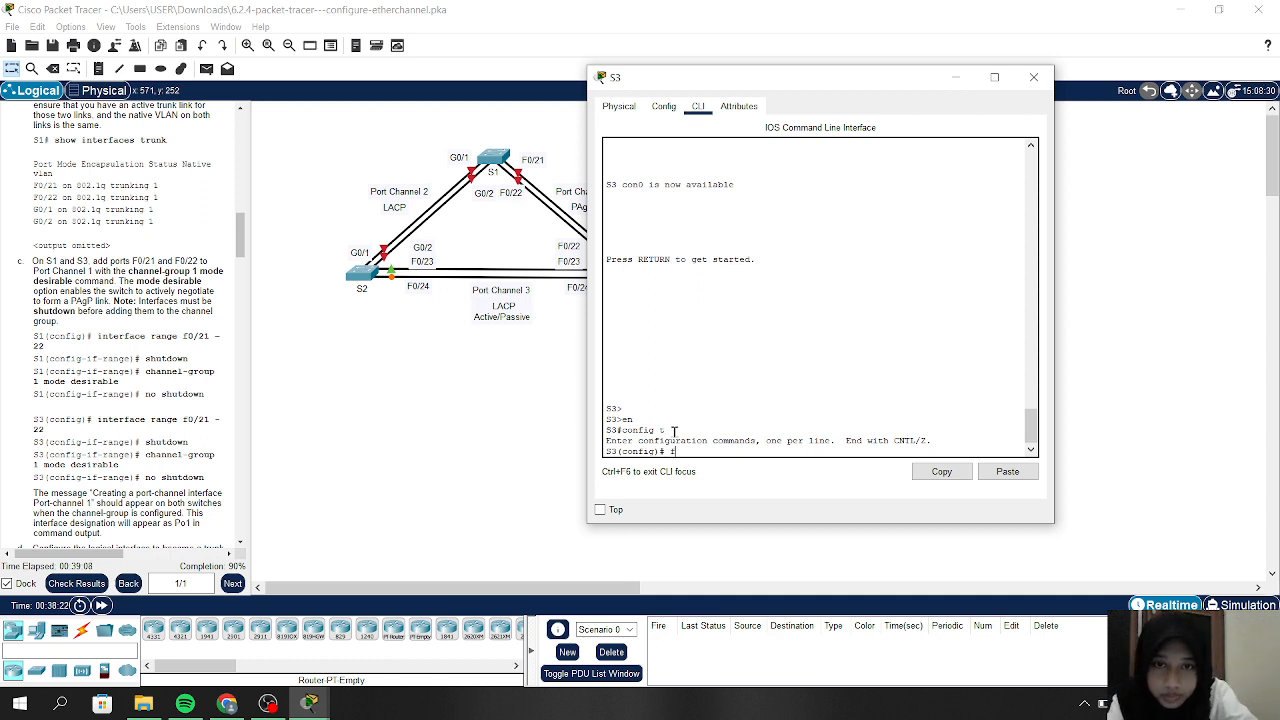
pyautogui.press('BackSpace')
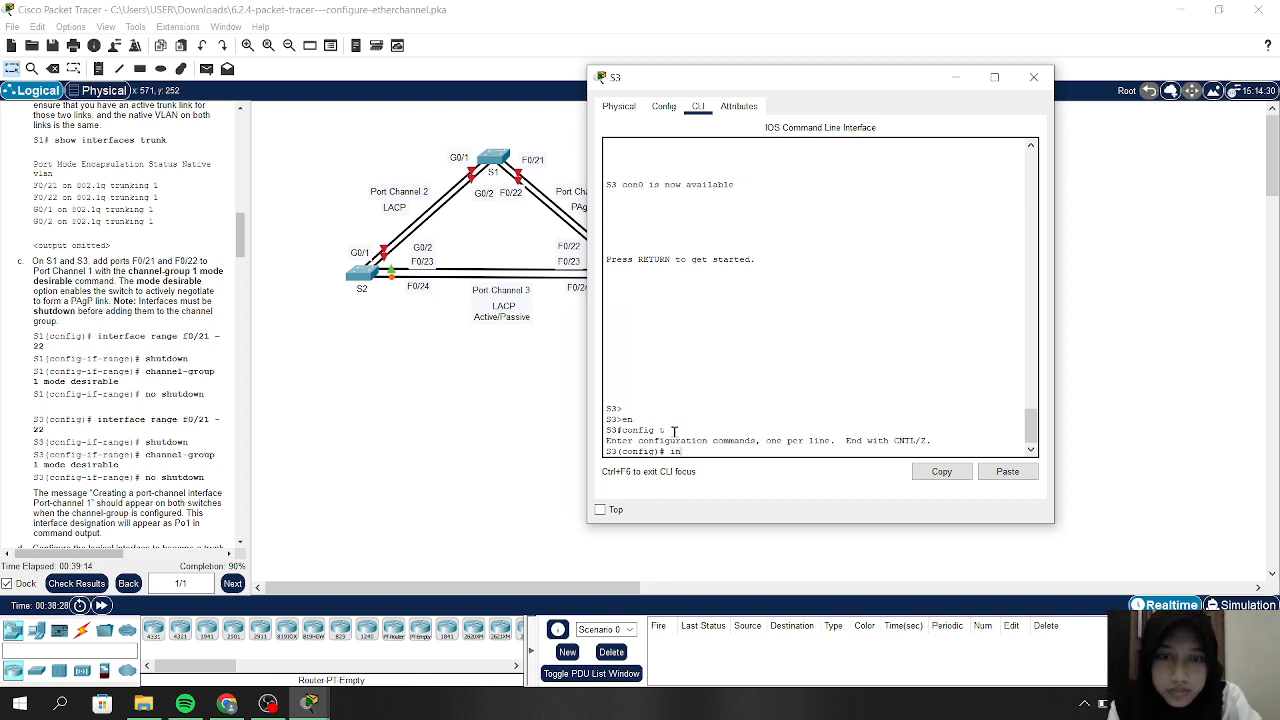
pyautogui.write('t')
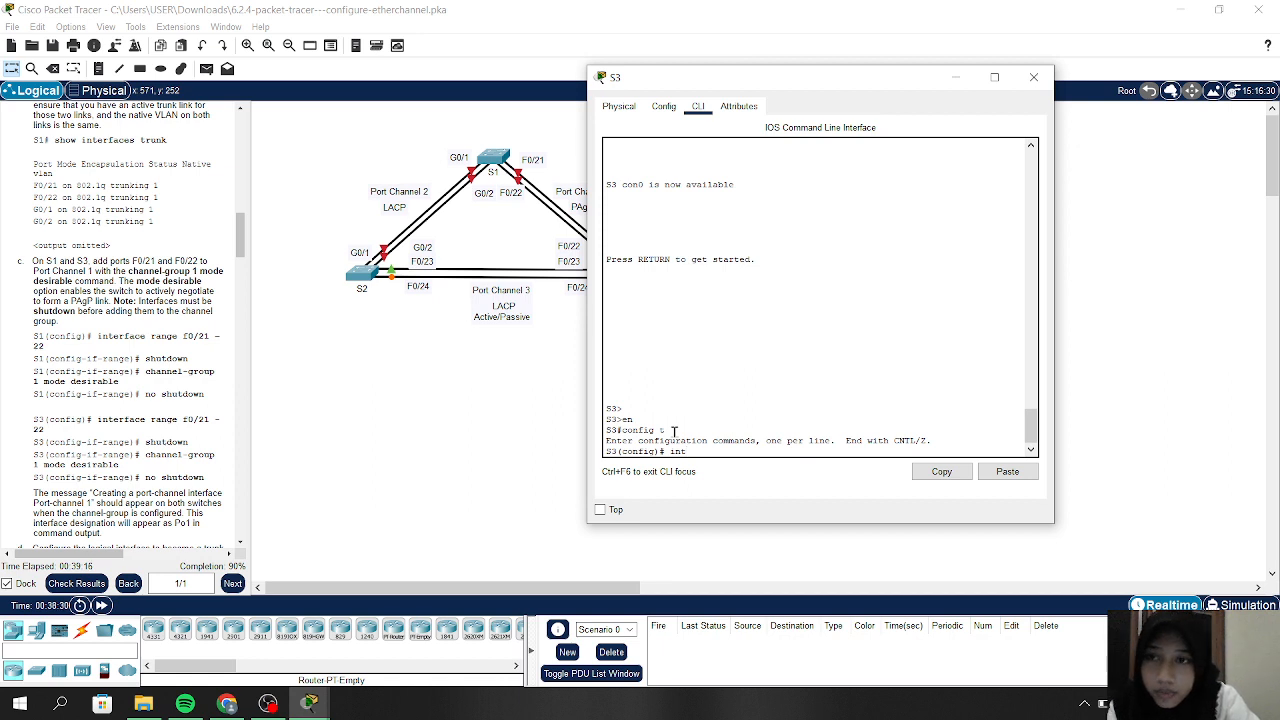
pyautogui.write(' range')
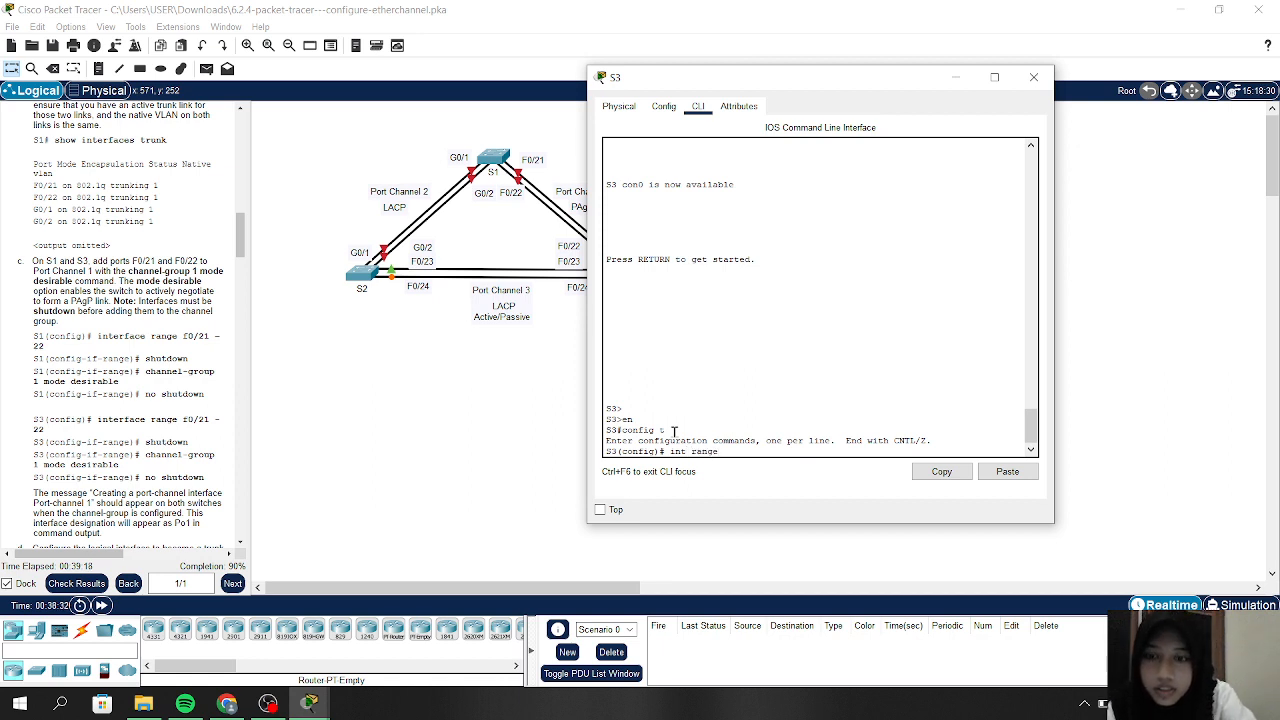
pyautogui.write(' f0/2')
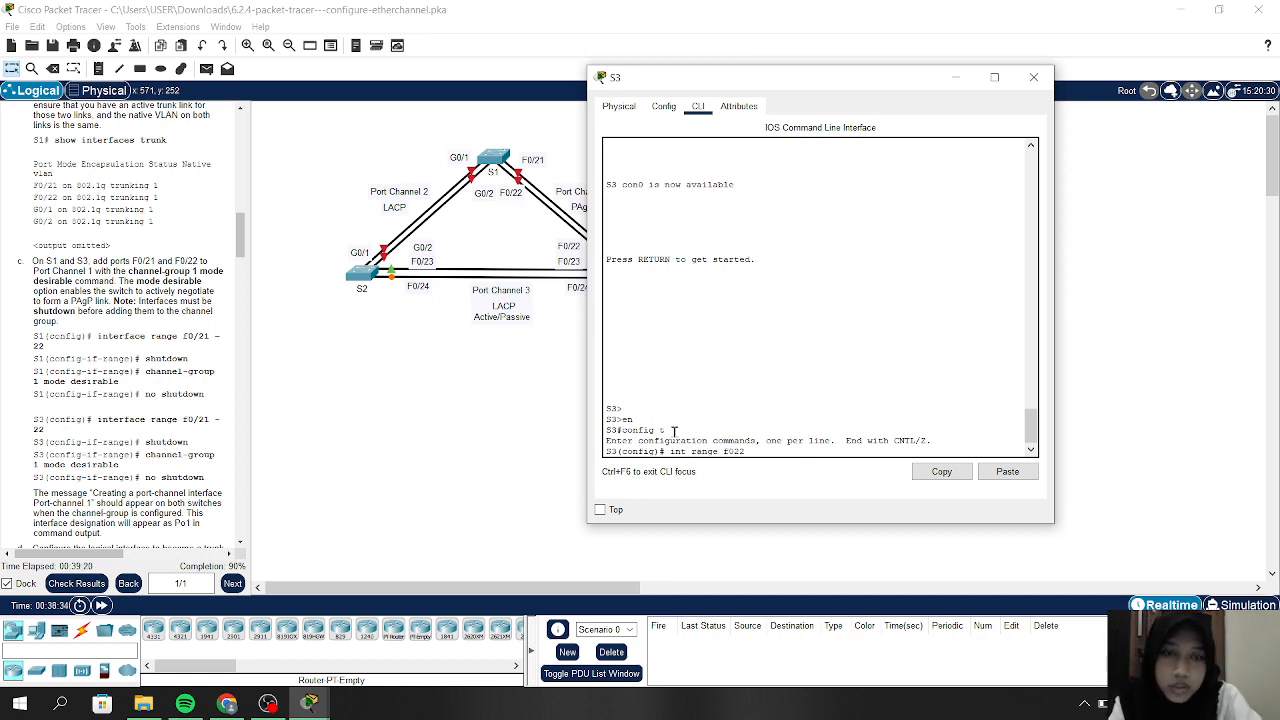
pyautogui.press('BackSpace')
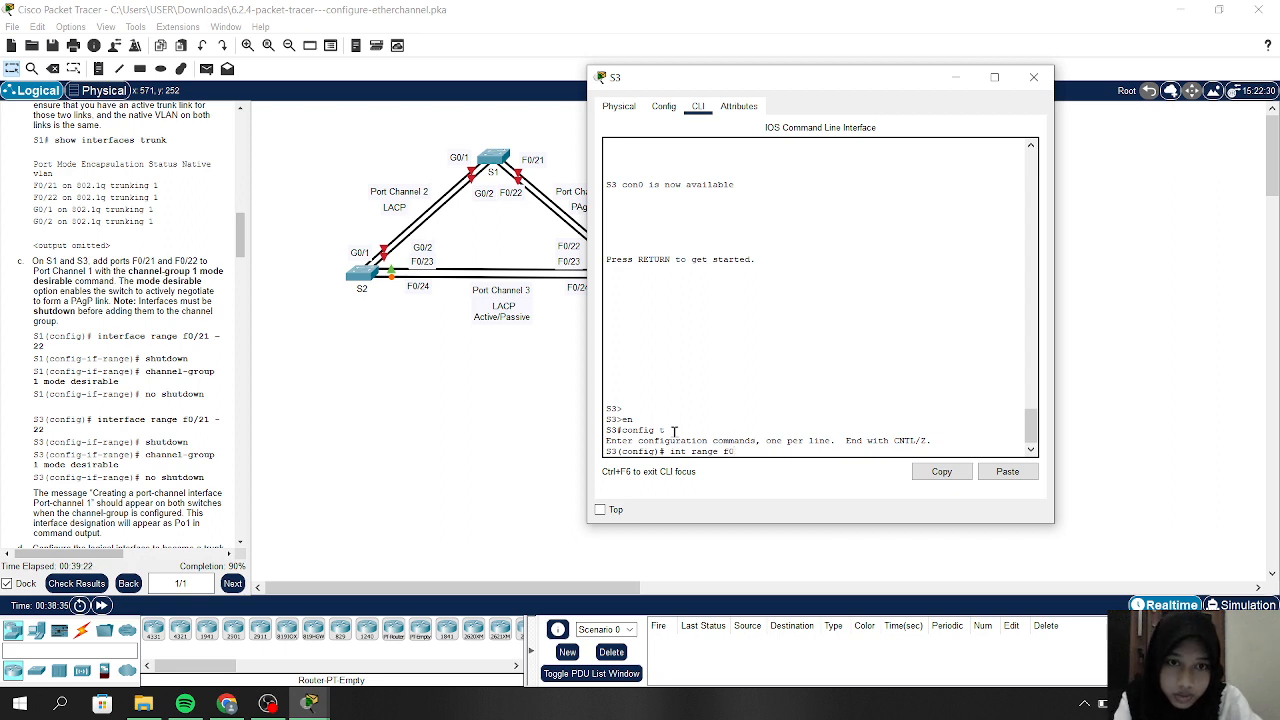
pyautogui.write('/22')
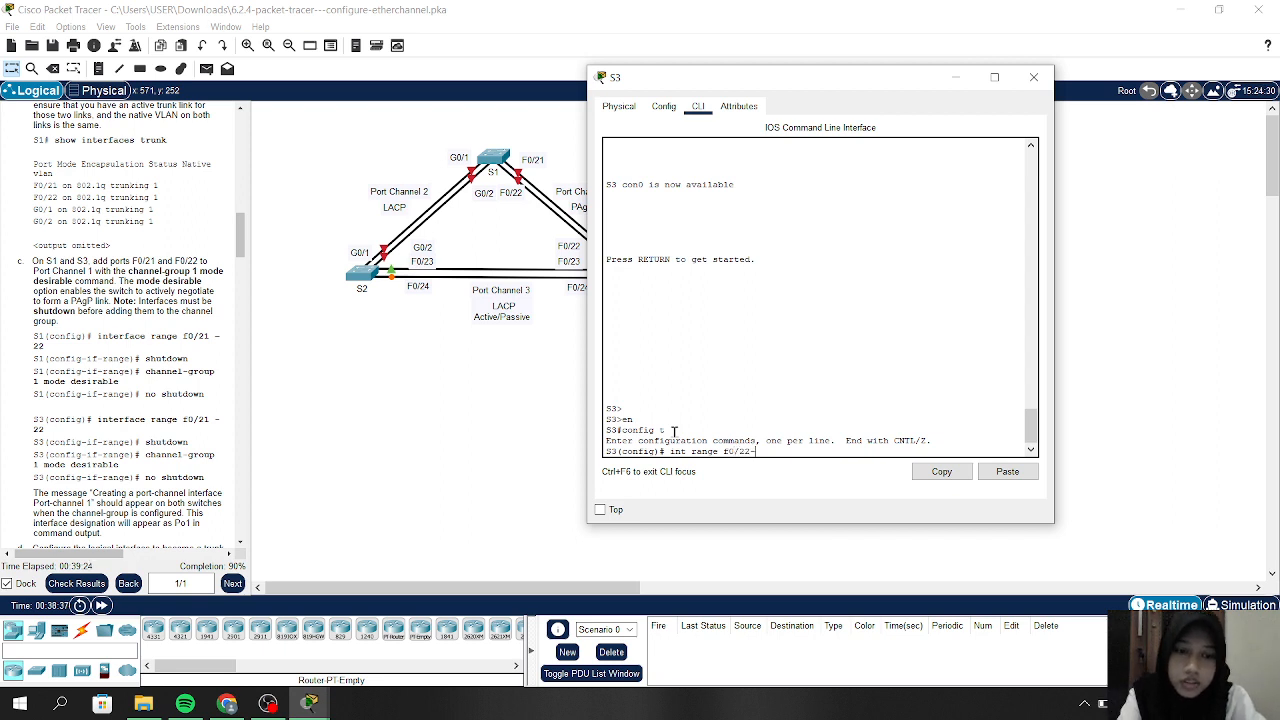
pyautogui.write('-0/23')
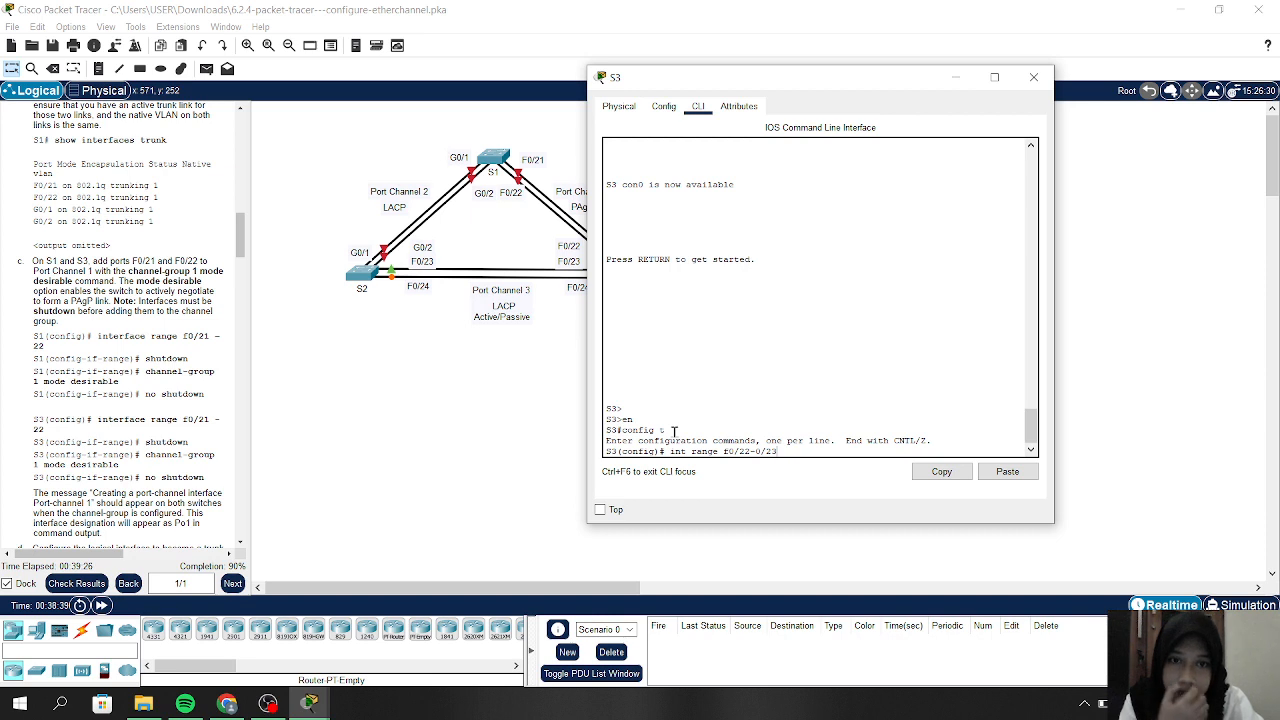
pyautogui.press('BackSpace')
pyautogui.press('BackSpace')
pyautogui.press('BackSpace')
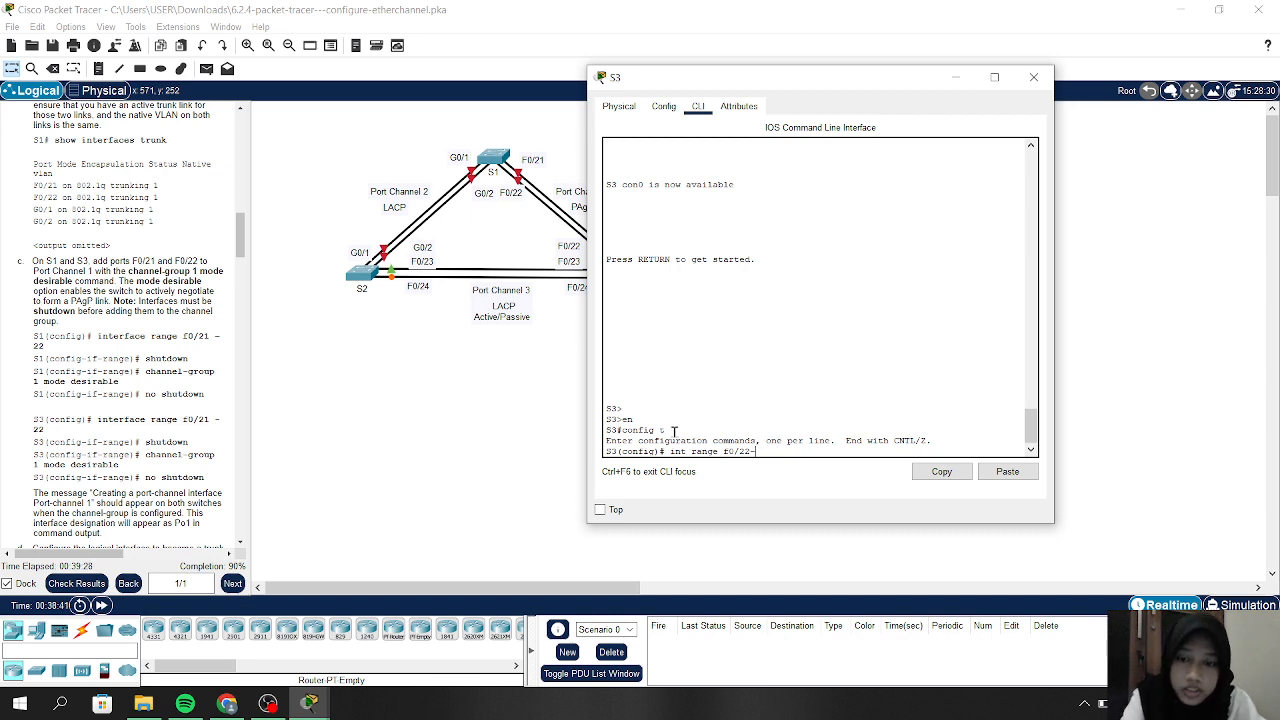
pyautogui.write('23')
pyautogui.press('Return')
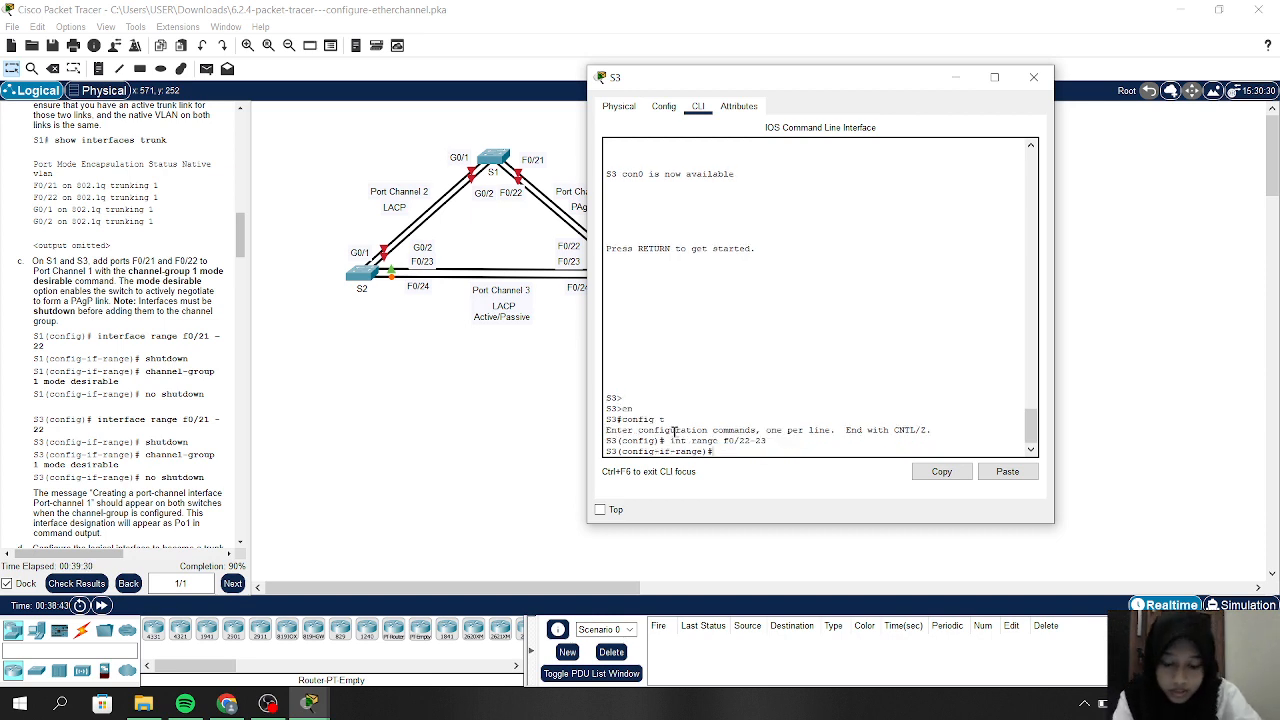
# Shut down the F0/22-23 interface range on S3
pyautogui.write('shutd')
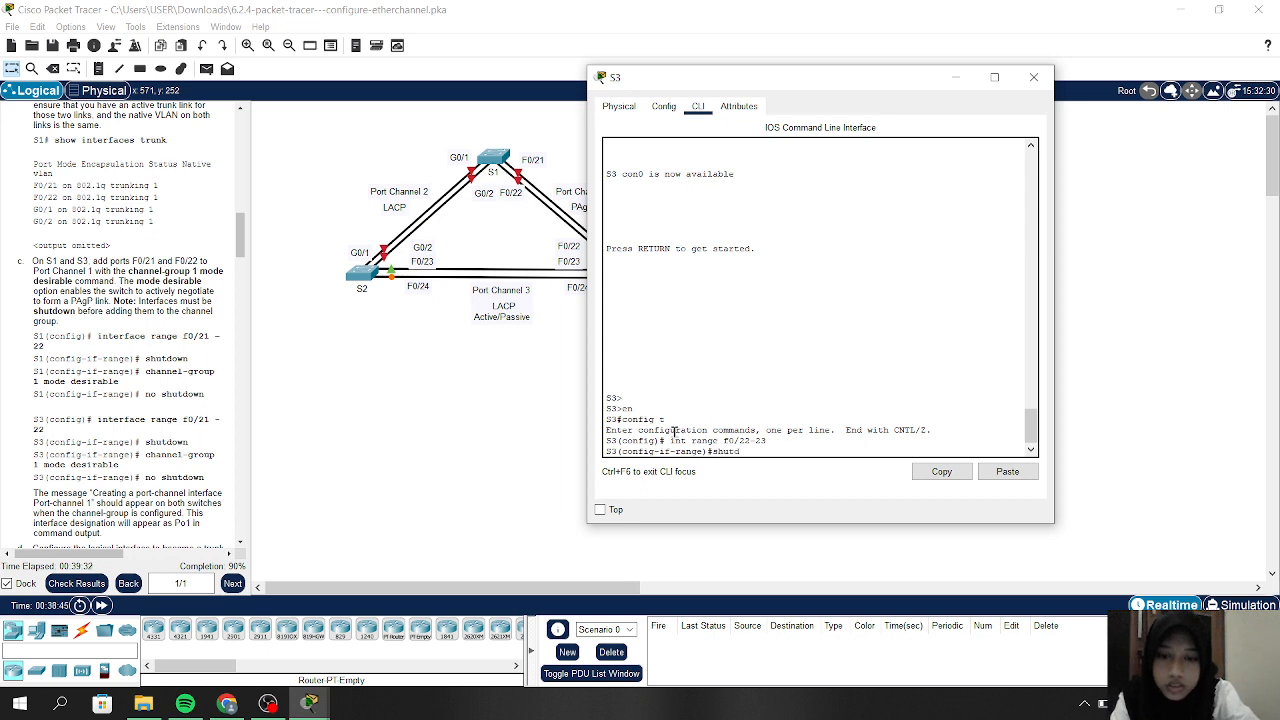
pyautogui.write('own')
pyautogui.press('Return')
pyautogui.press('Return')
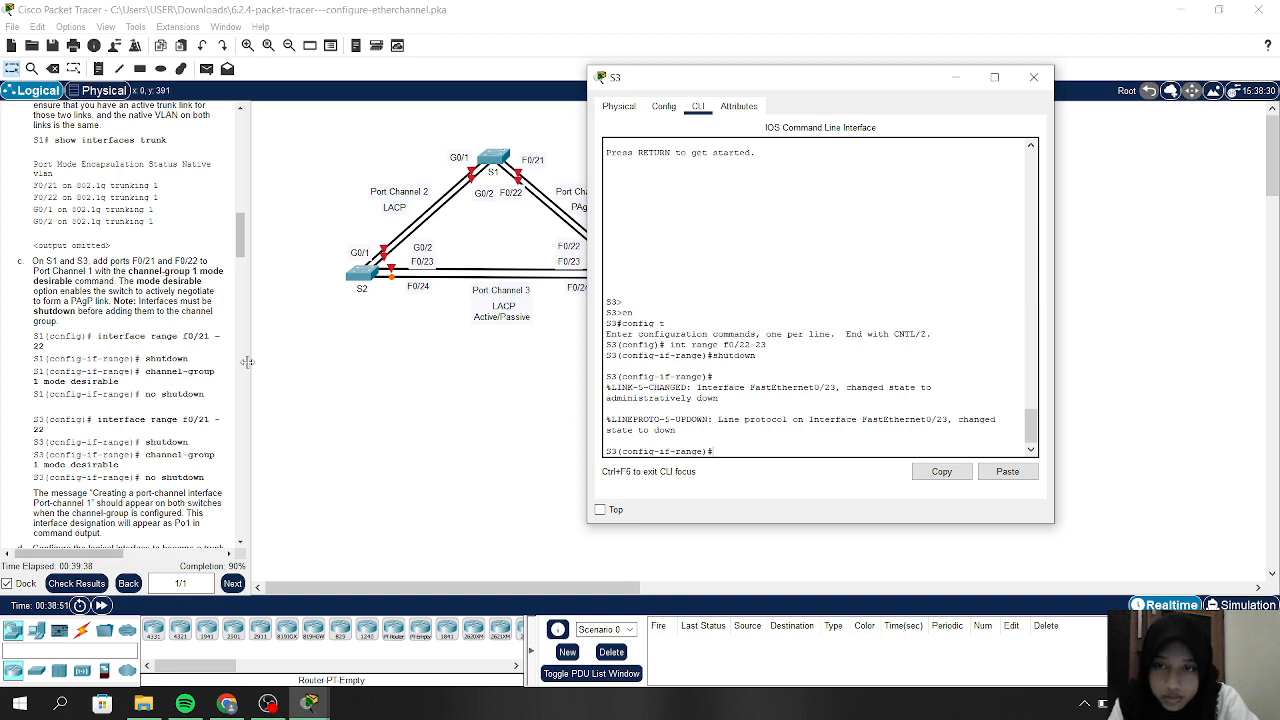
pyautogui.moveTo(247, 362); pyautogui.dragTo(380, 358)
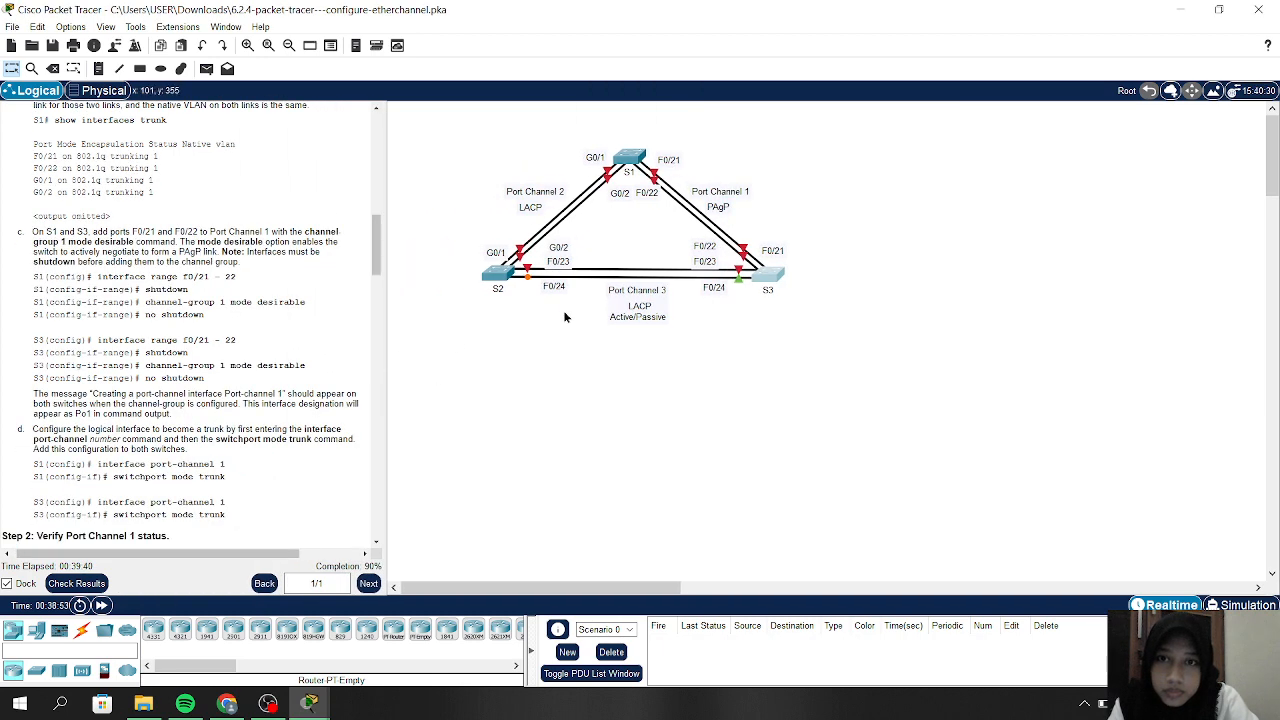
pyautogui.click(767, 270)
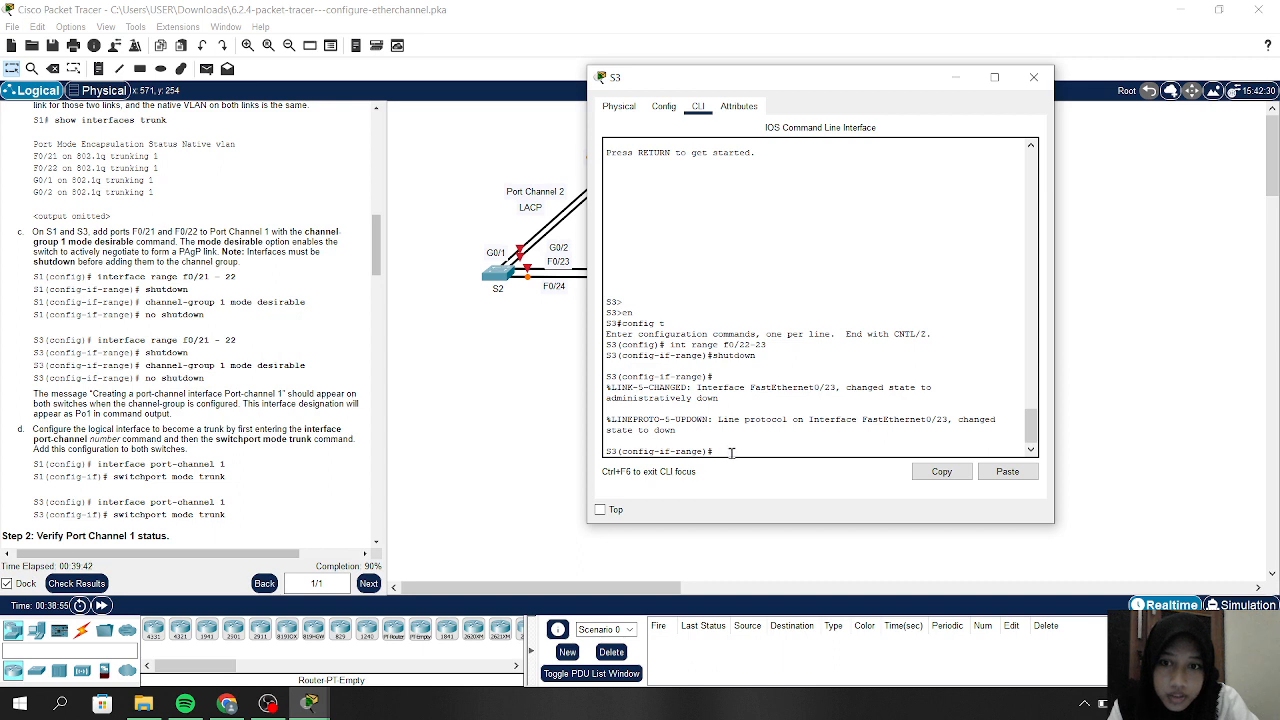
pyautogui.write('channe')
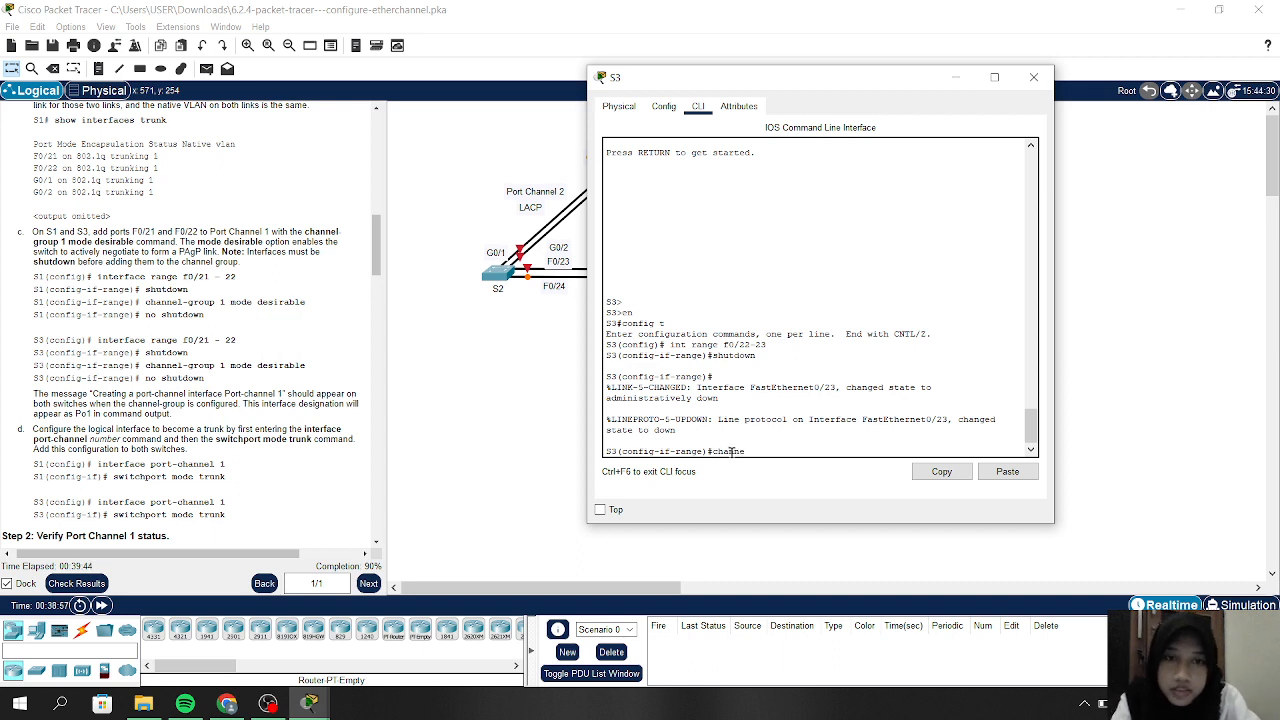
pyautogui.write('l')
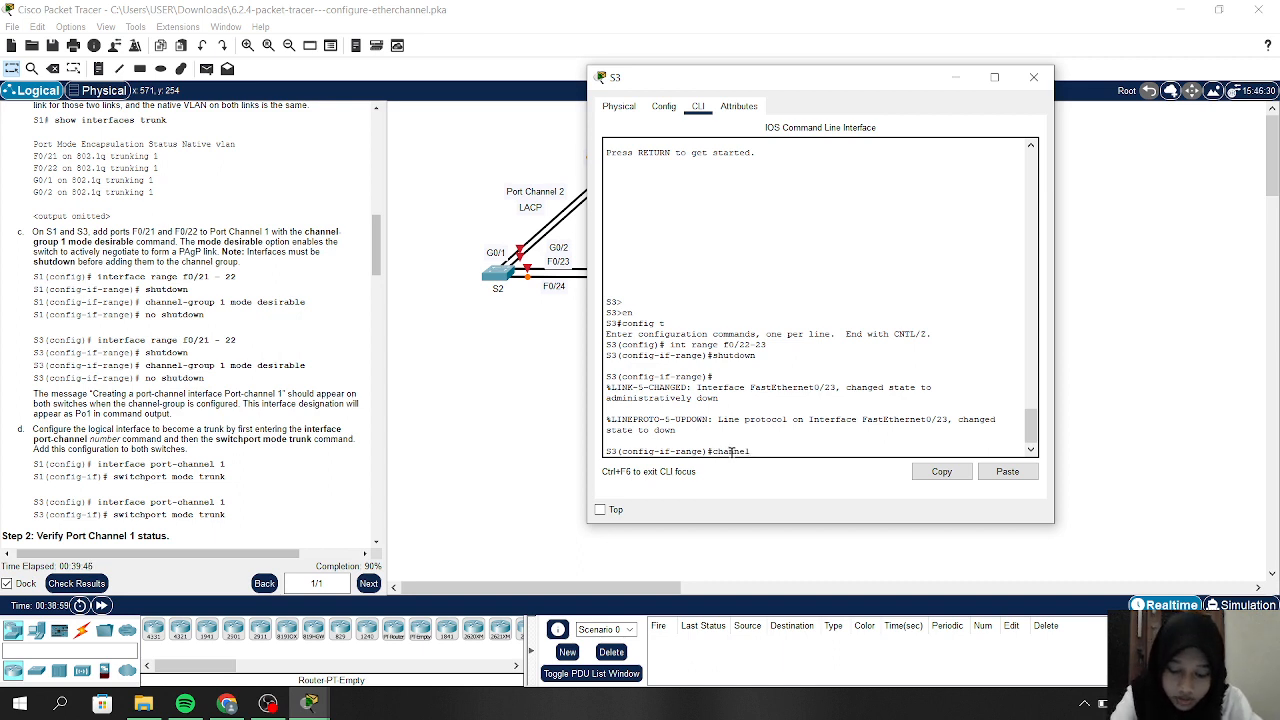
pyautogui.write(' gr')
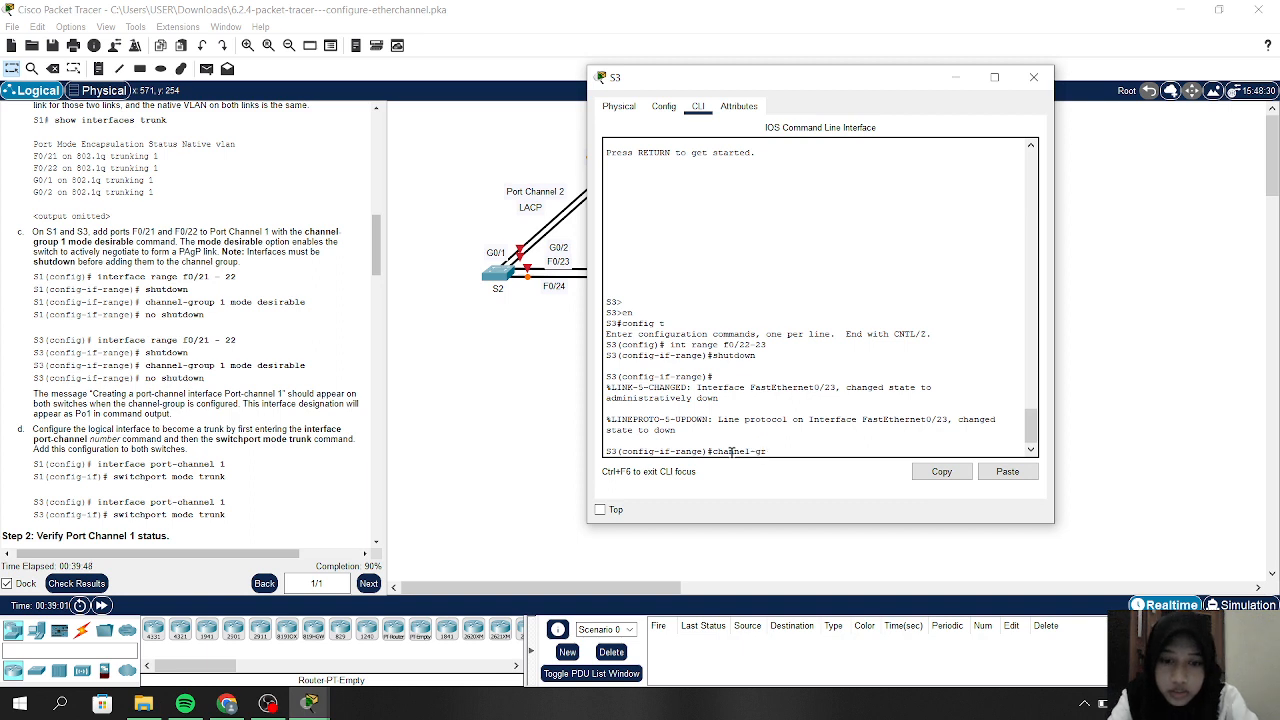
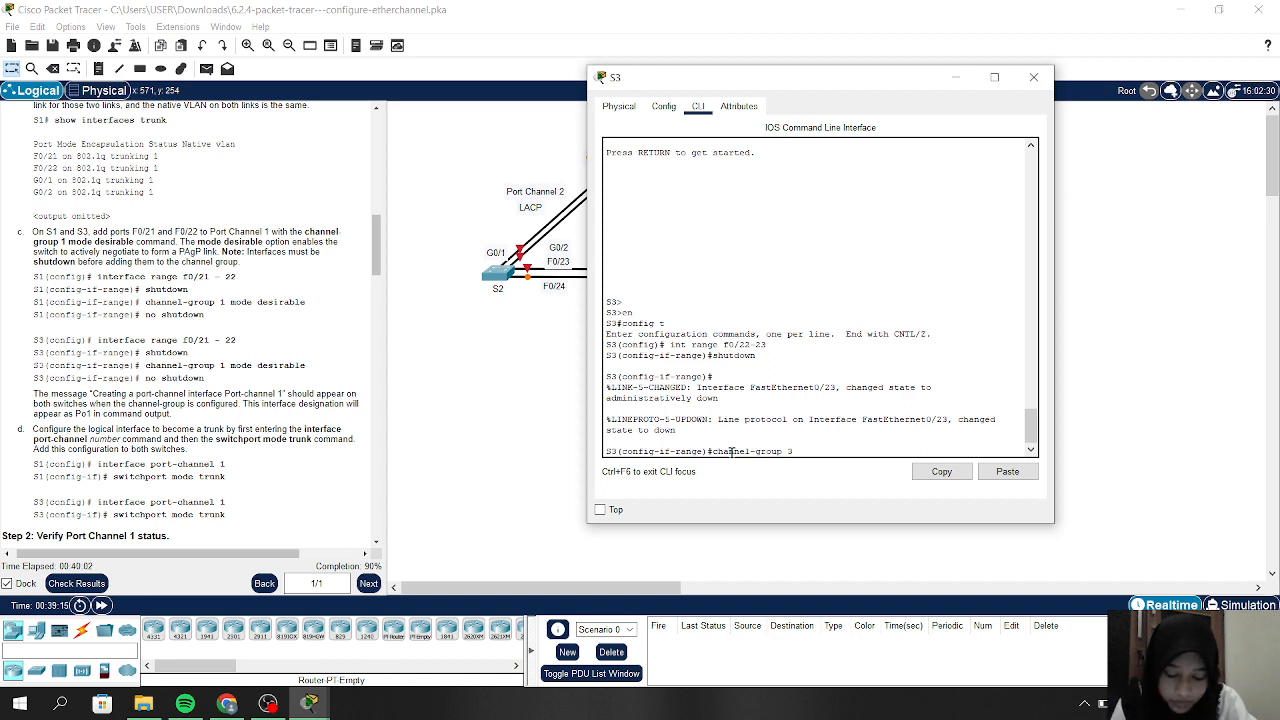
# Add S3's F0/22–23 to channel group 3 in passive mode and re-enable them with no shutdown
pyautogui.write('mode')
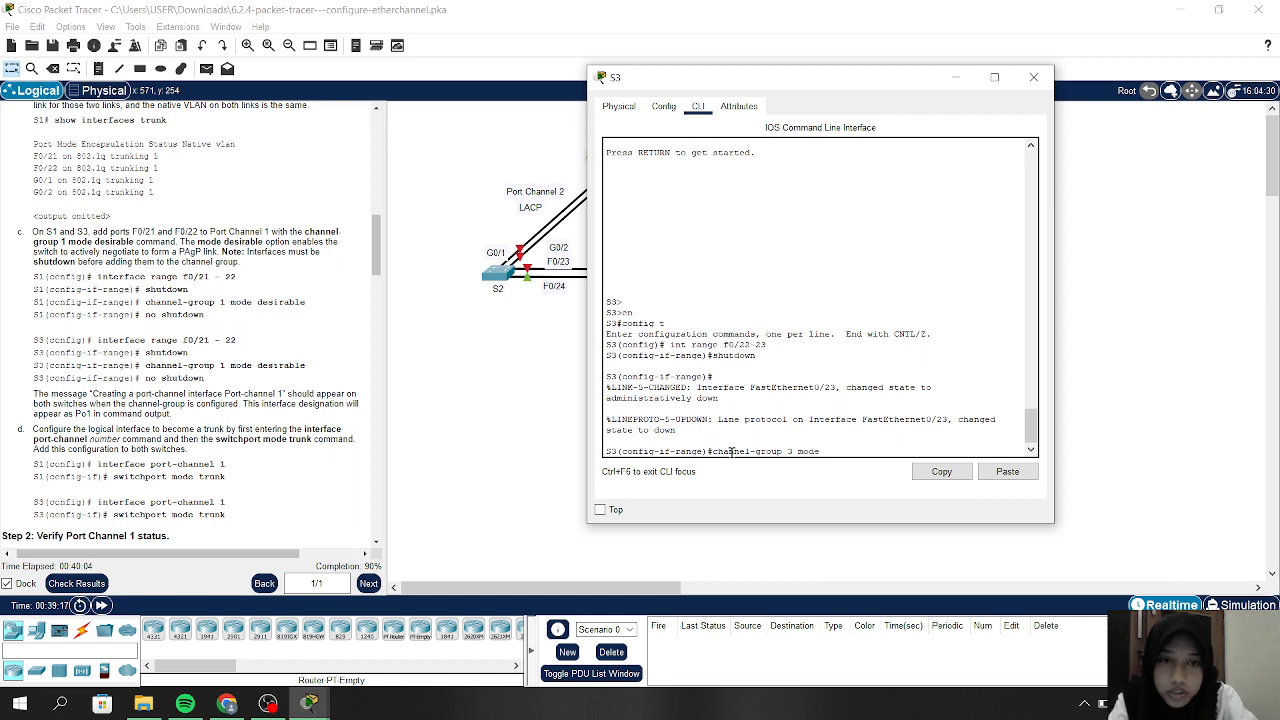
pyautogui.write(' passive')
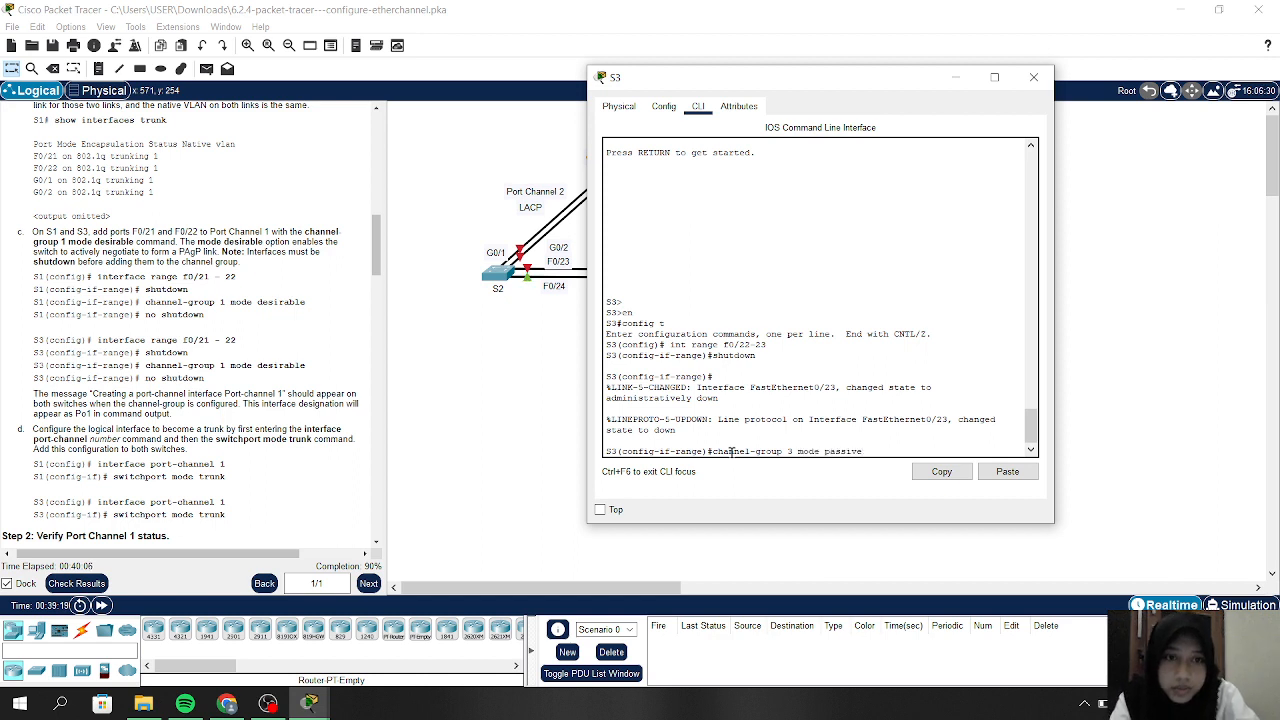
pyautogui.press('Return')
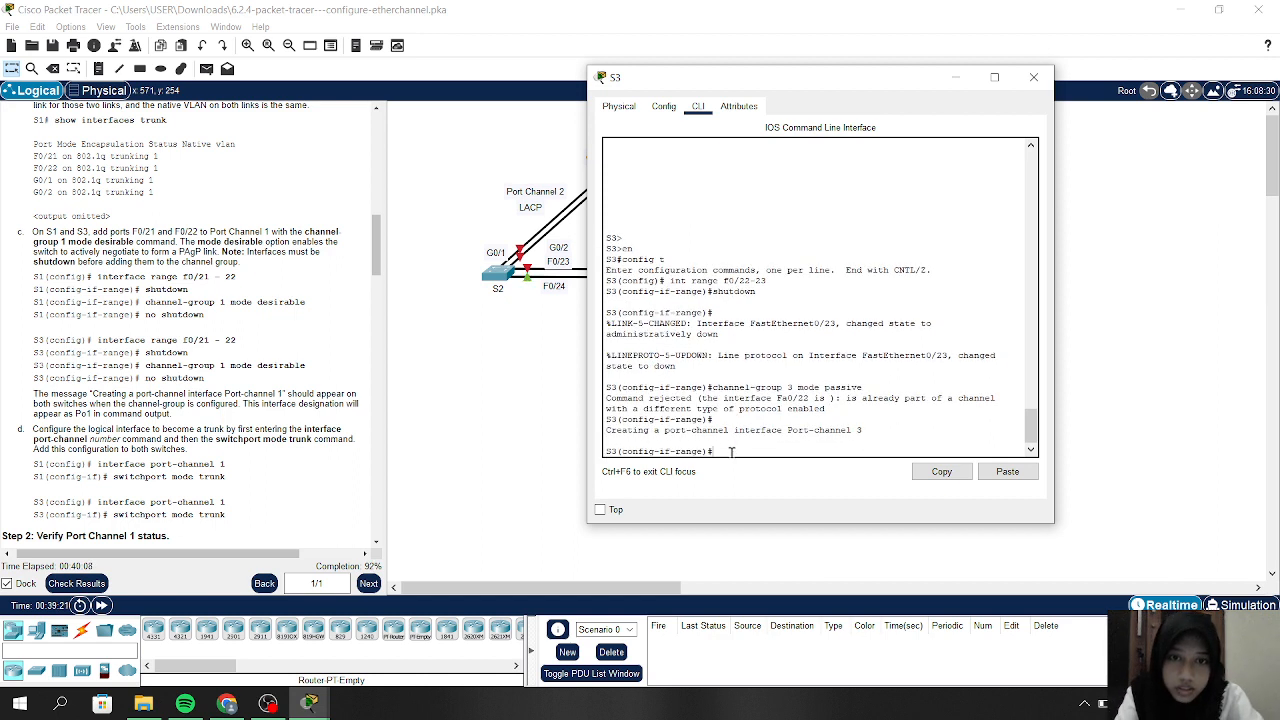
pyautogui.write('n')
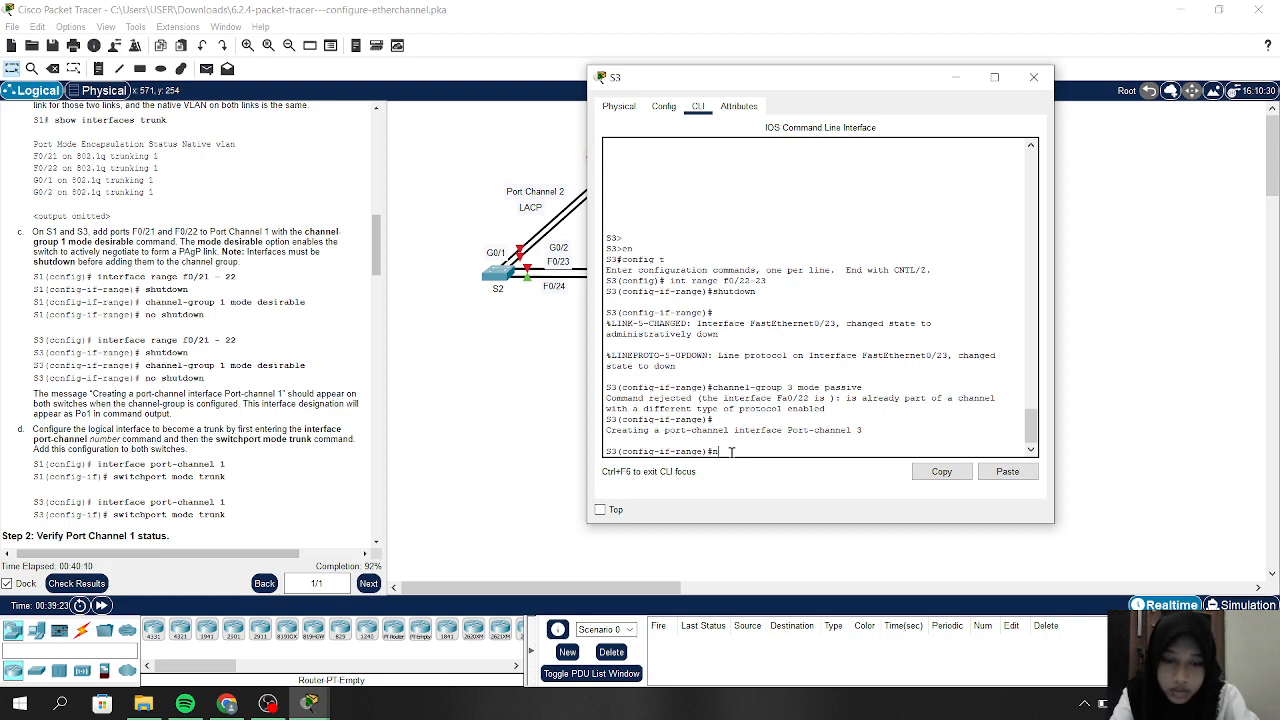
pyautogui.write('o sh')
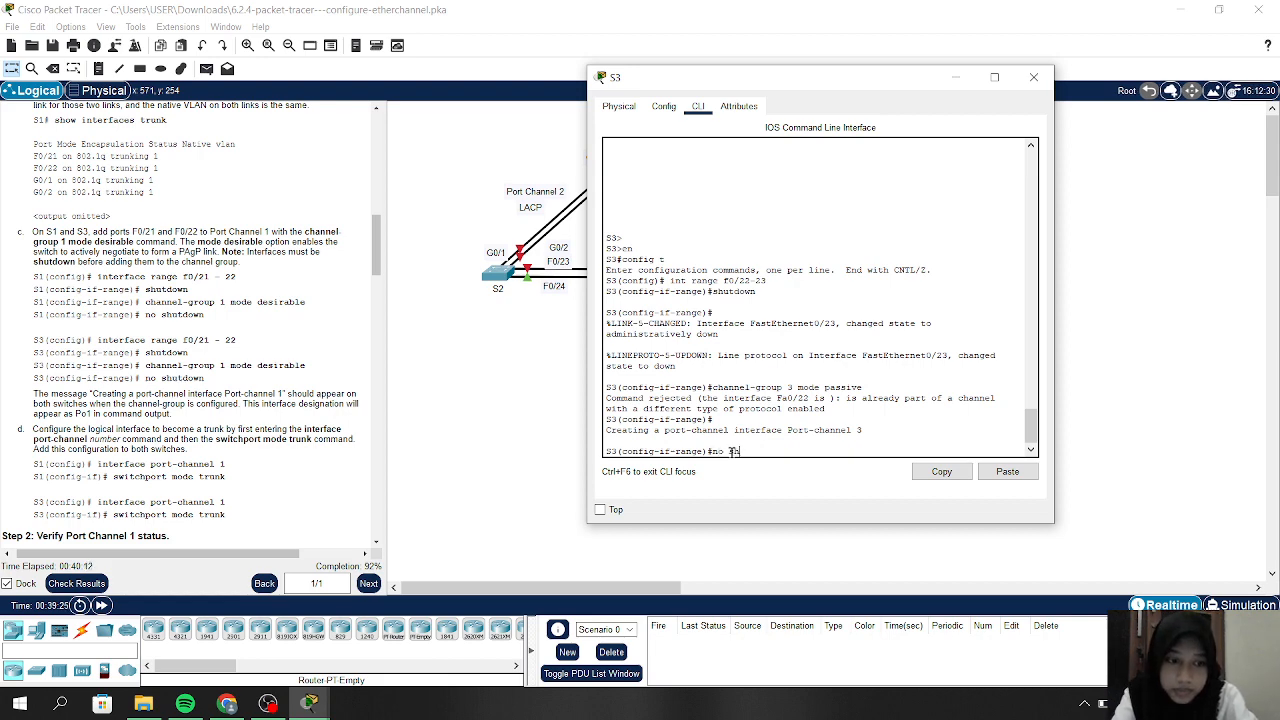
pyautogui.press('Return')
pyautogui.press('Return')
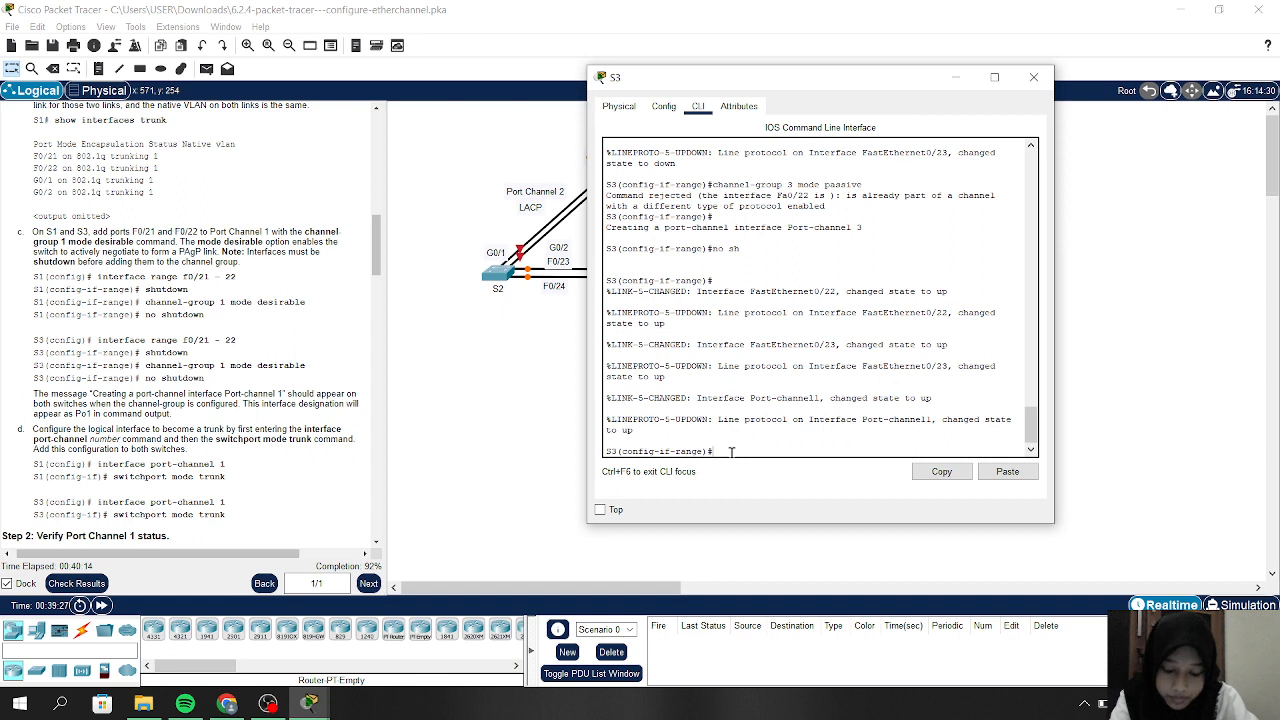
# Enter S3's Port-channel 3 interface configuration, fixing the mistyped command
pyautogui.write('int')
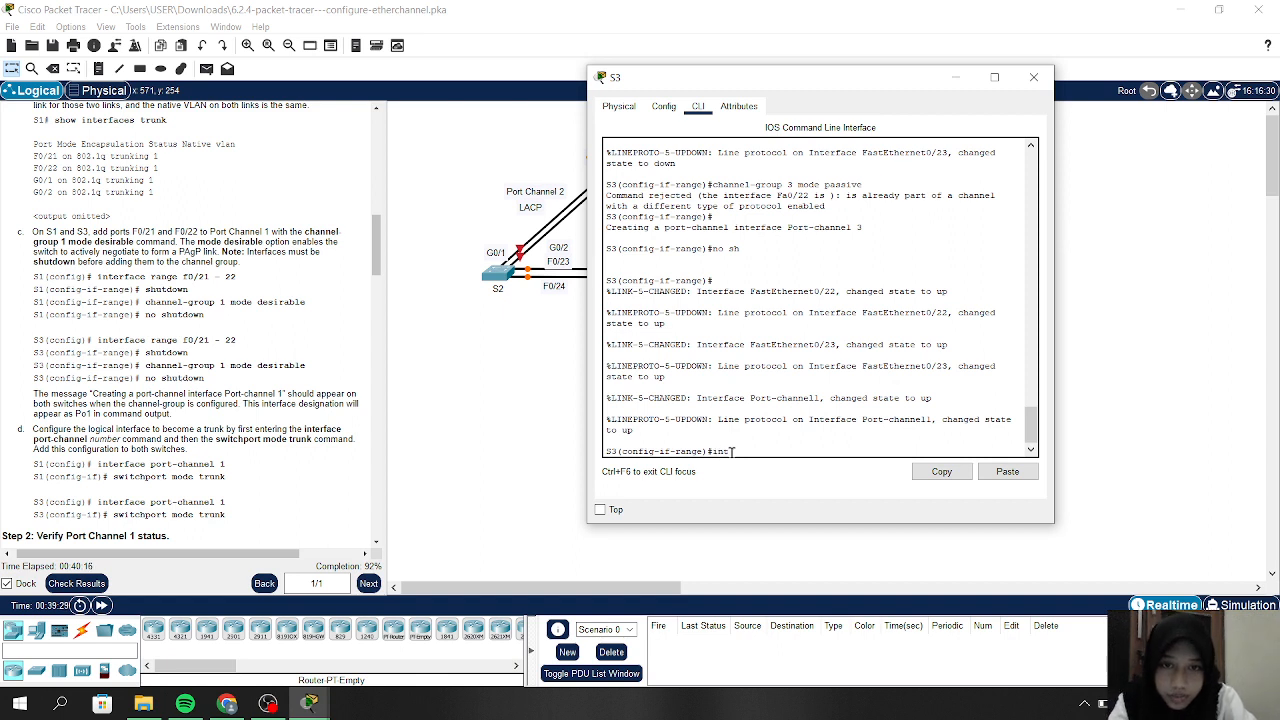
pyautogui.write(' port')
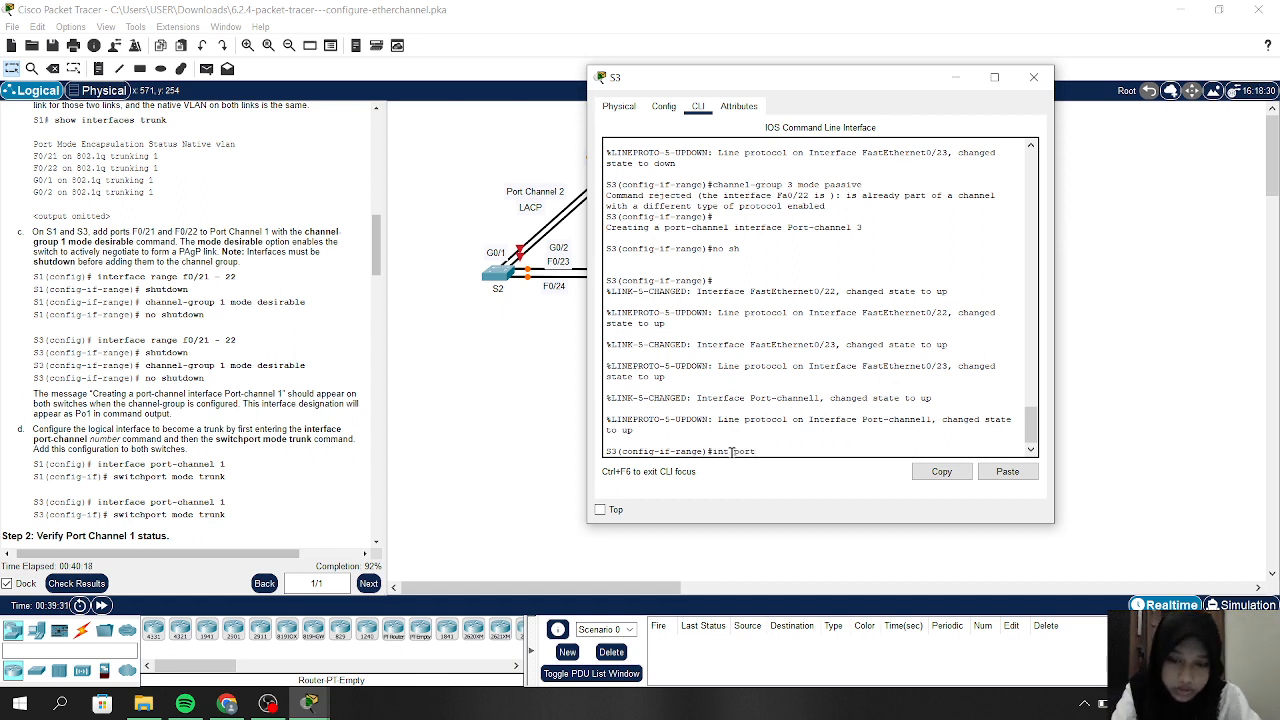
pyautogui.write('-channel')
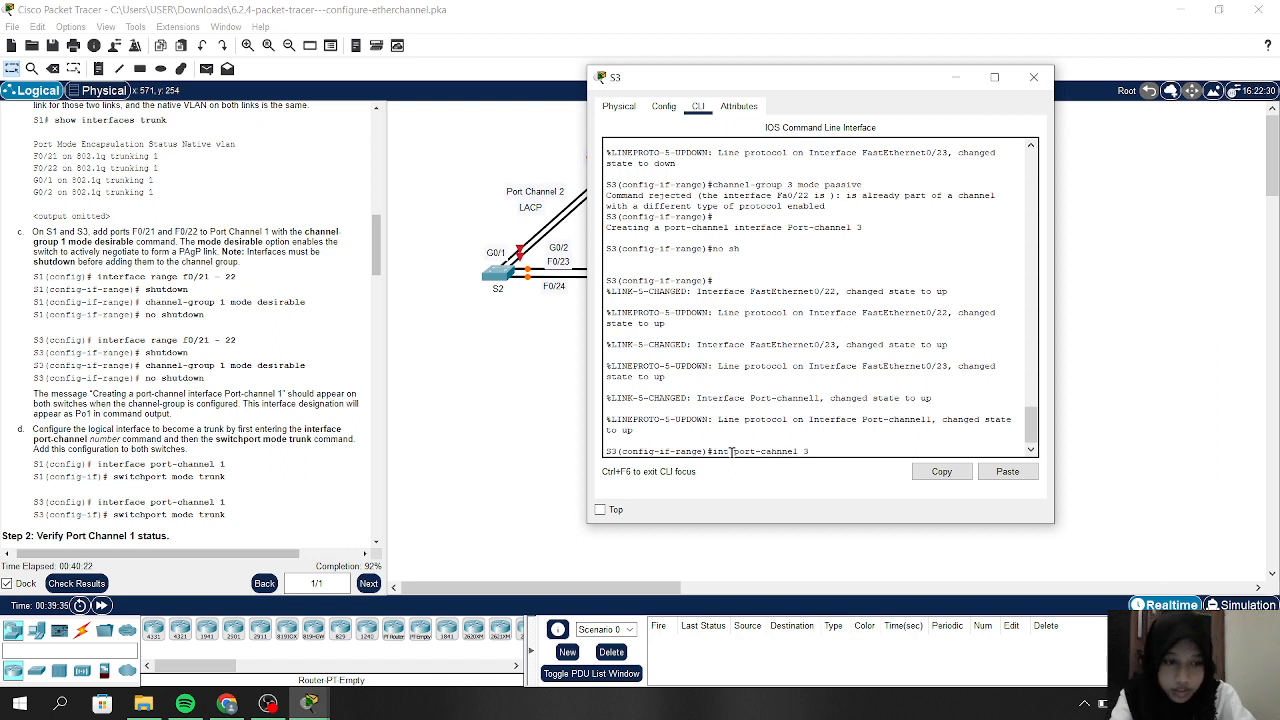
pyautogui.write(' 3')
pyautogui.press('Return')
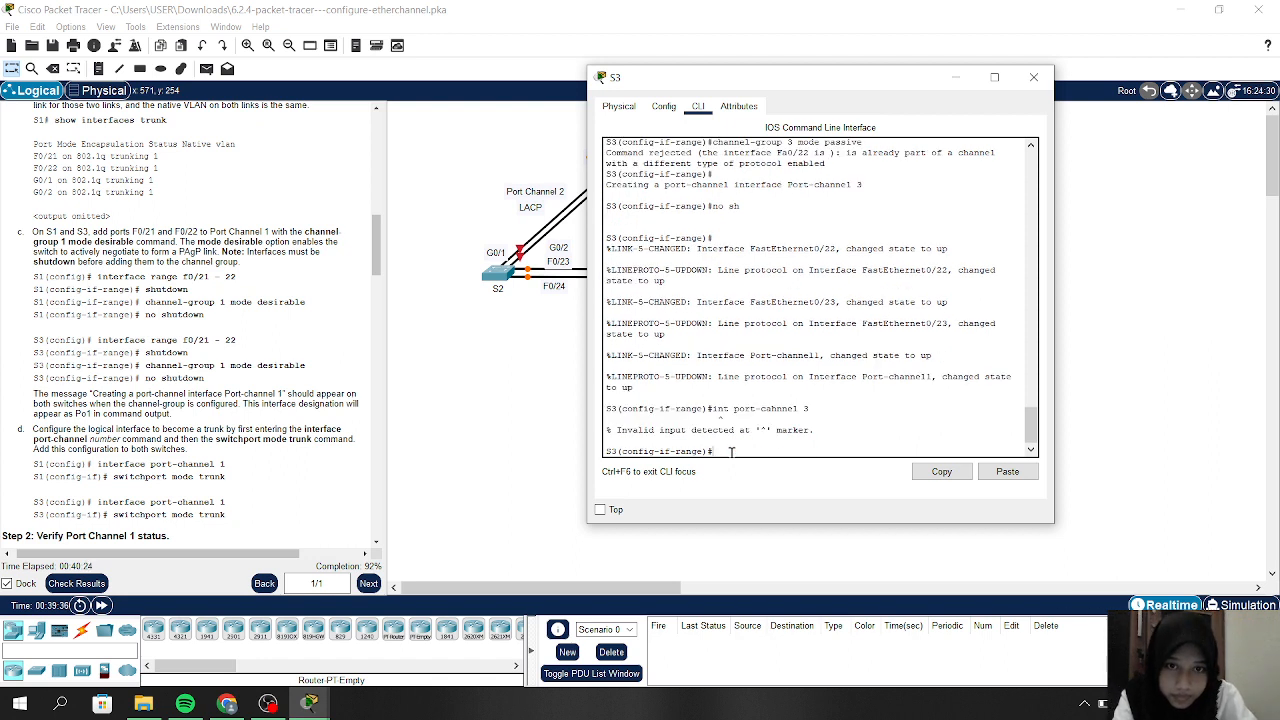
pyautogui.press('Up')
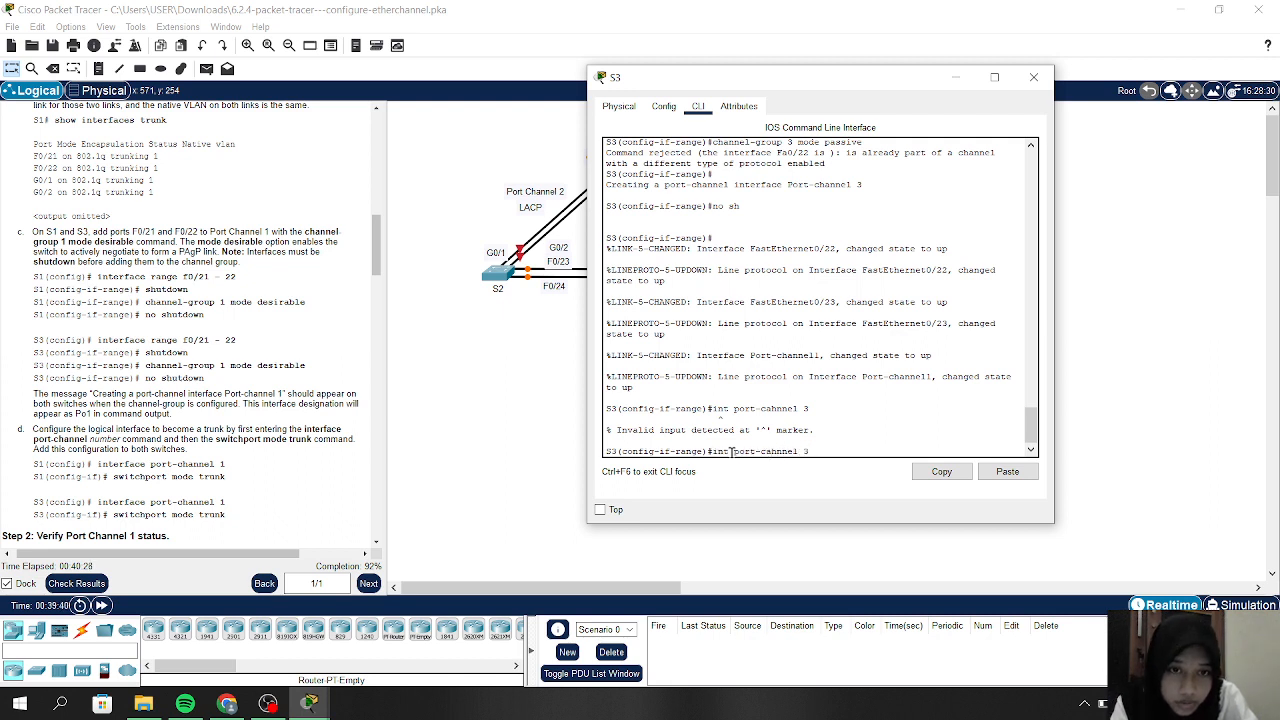
pyautogui.press('BackSpace')
pyautogui.write('a')
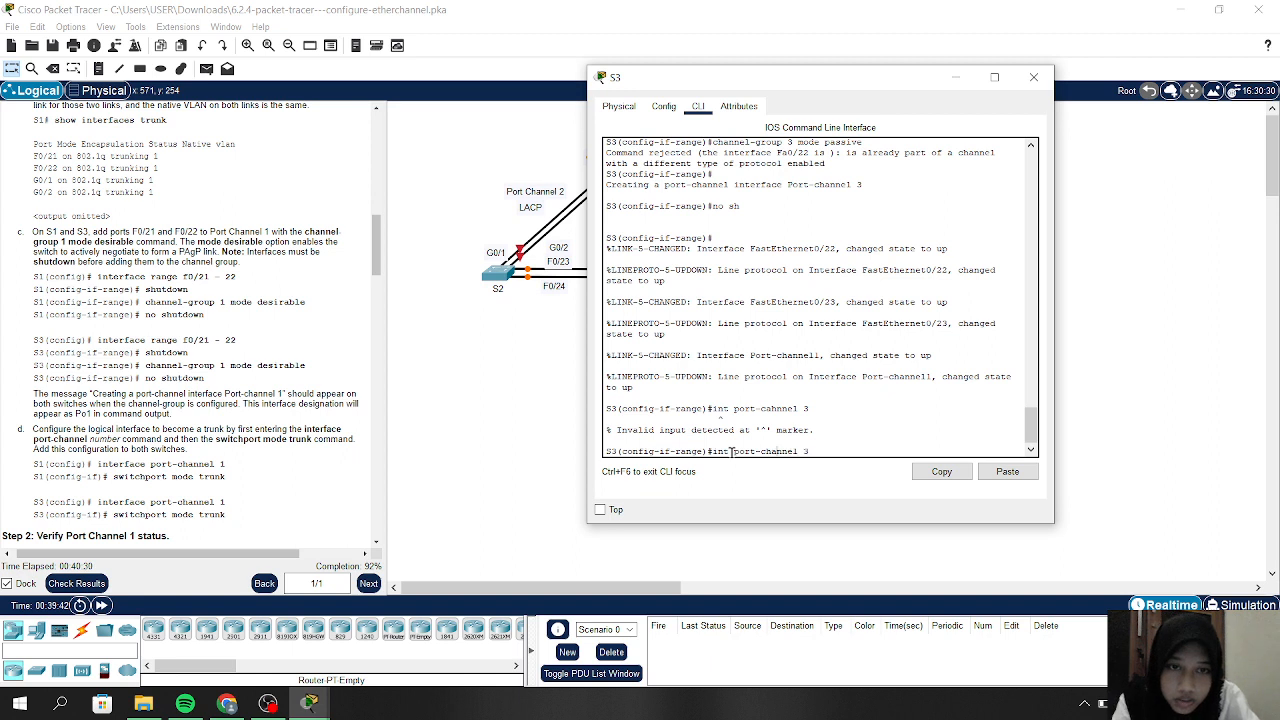
pyautogui.press('Return')
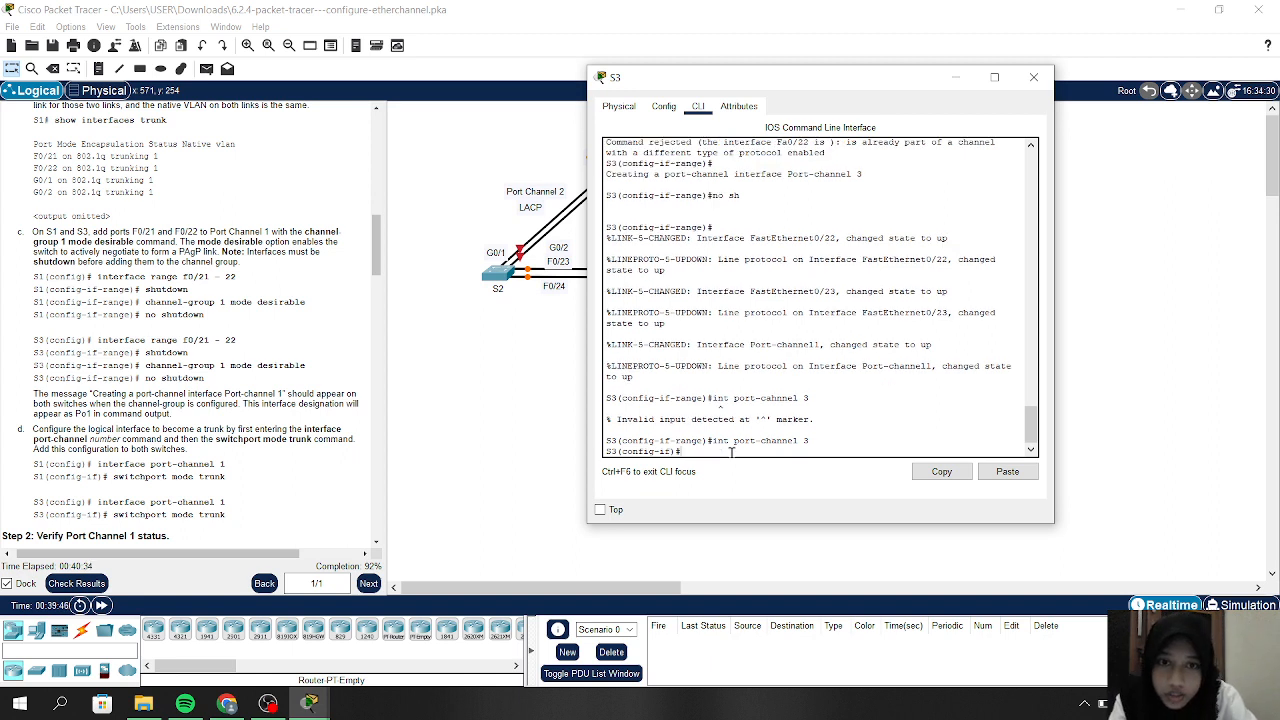
# Set Port-channel 3 to switchport mode trunk, correcting the misspelled command
pyautogui.write('trunk')
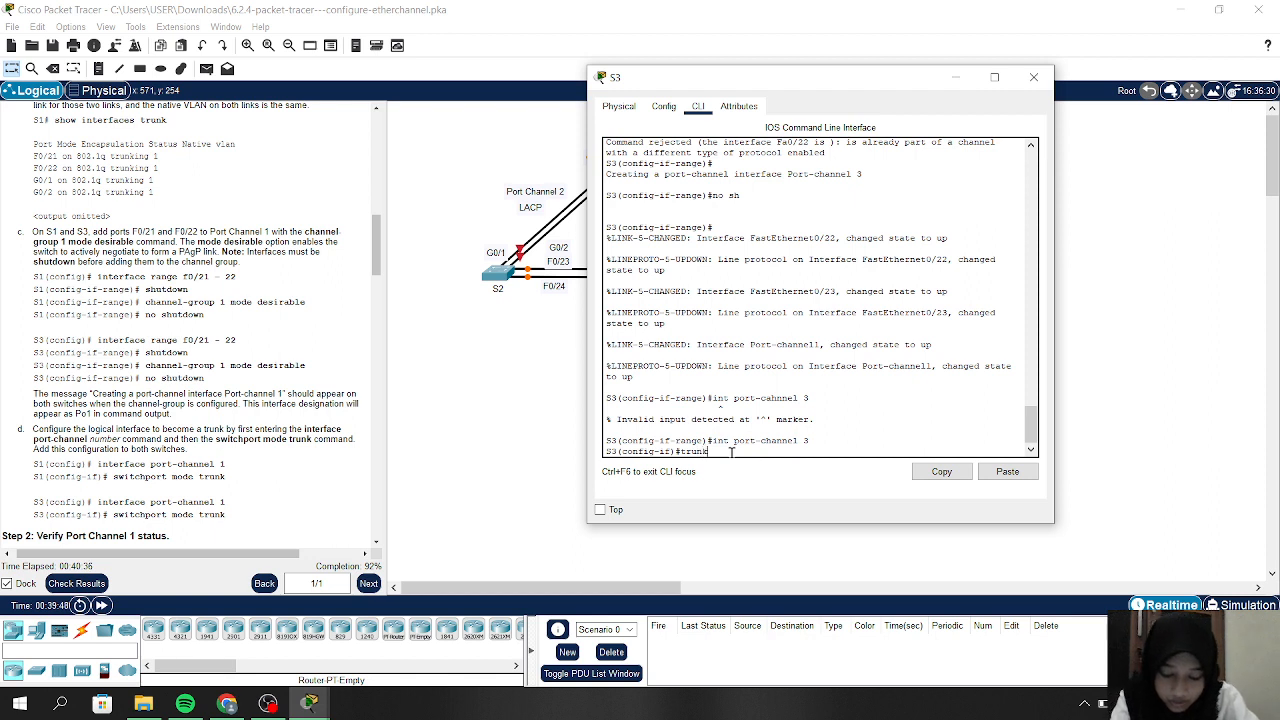
pyautogui.write(' mode')
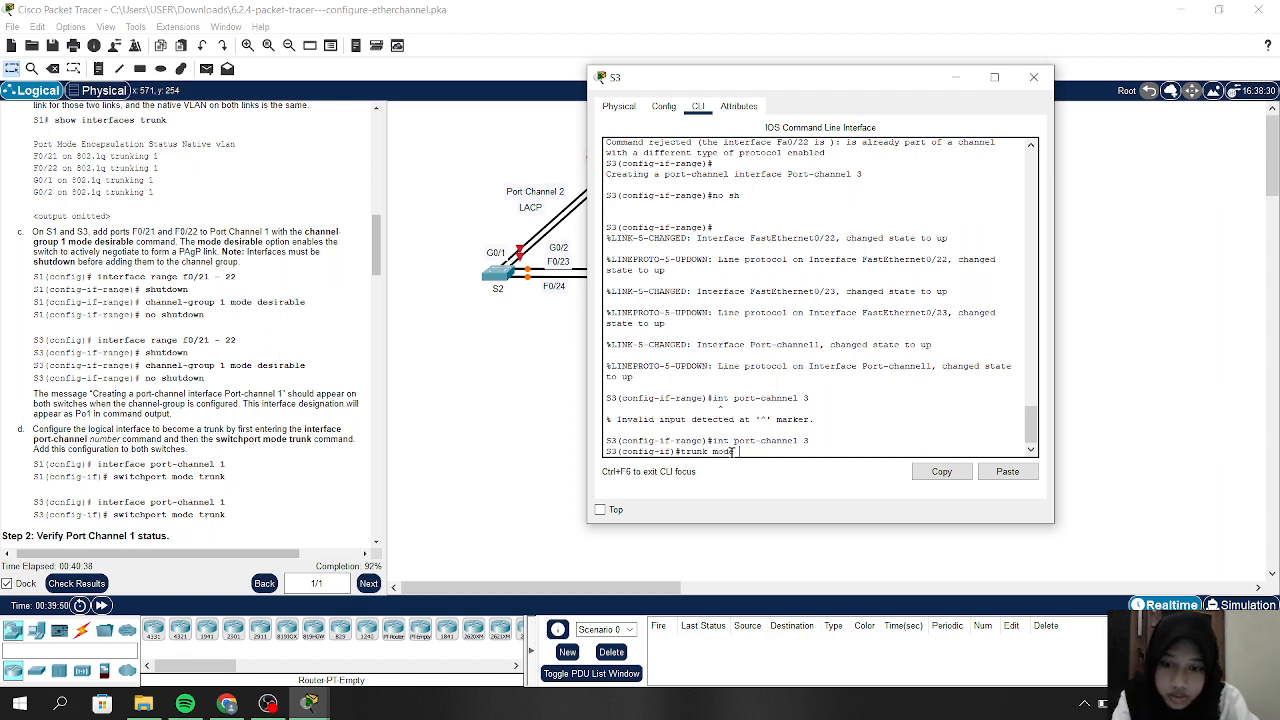
pyautogui.write(' switc')
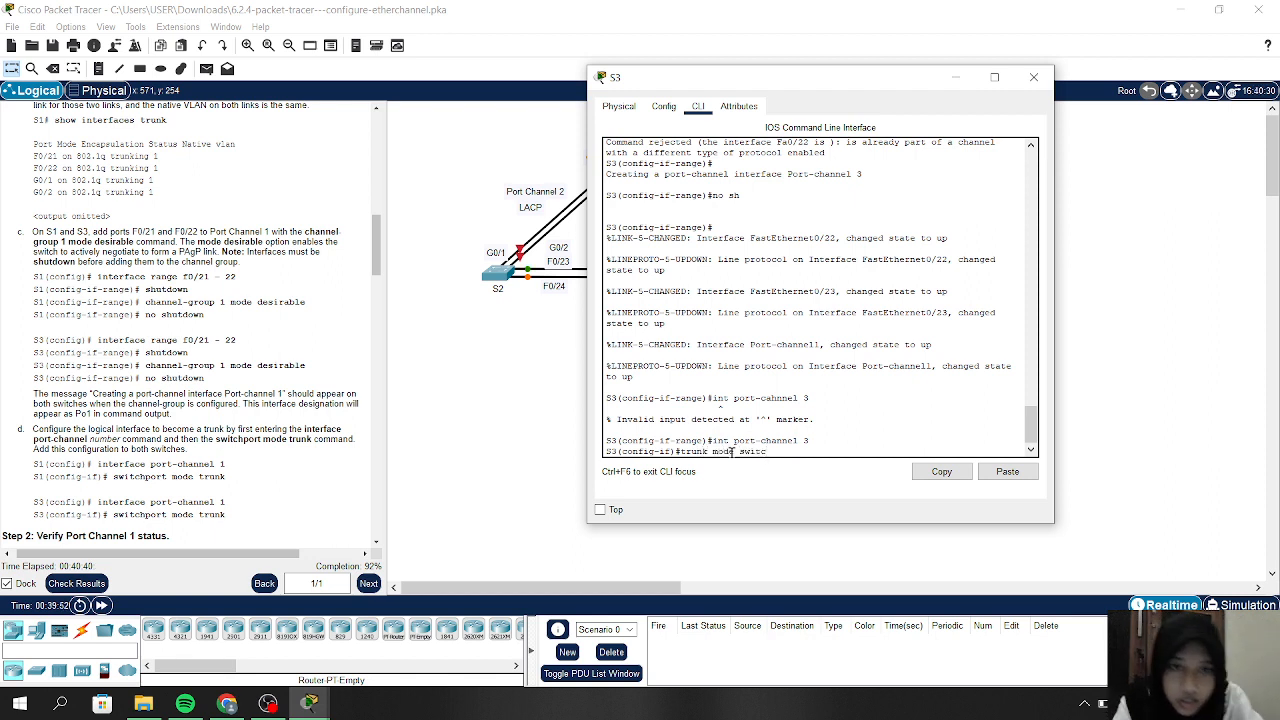
pyautogui.write('hpt')
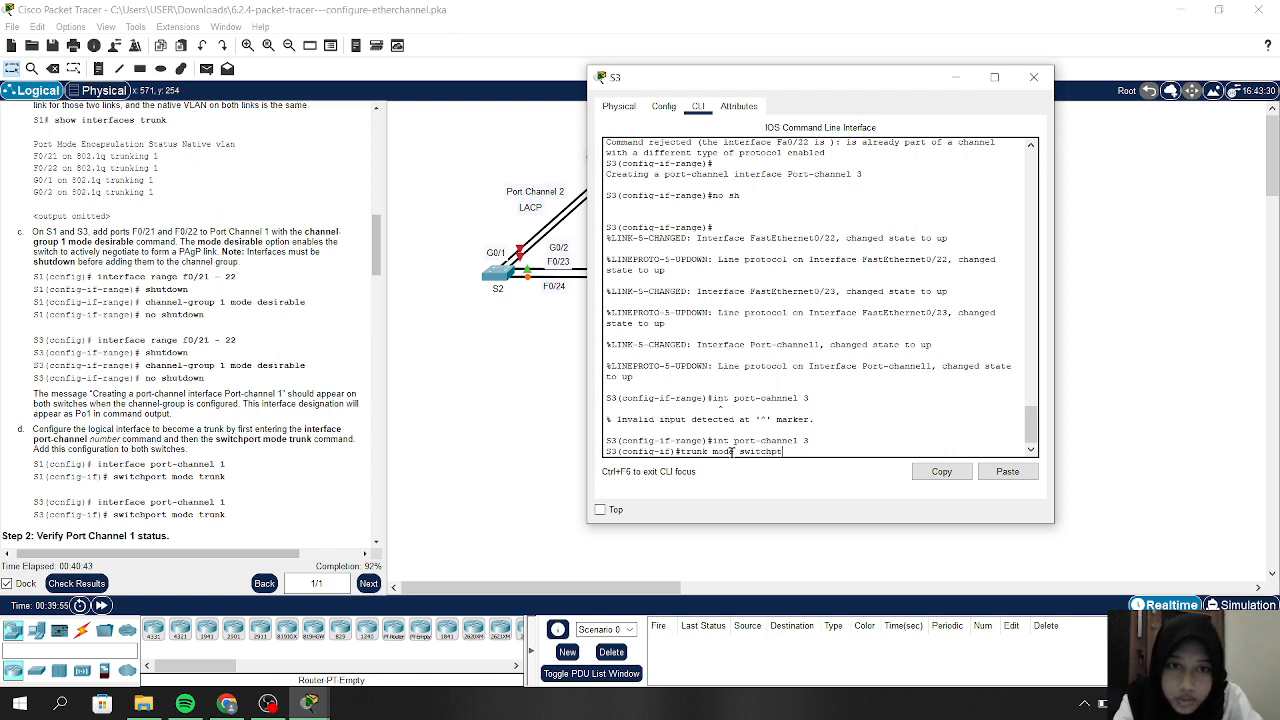
pyautogui.press('BackSpace')
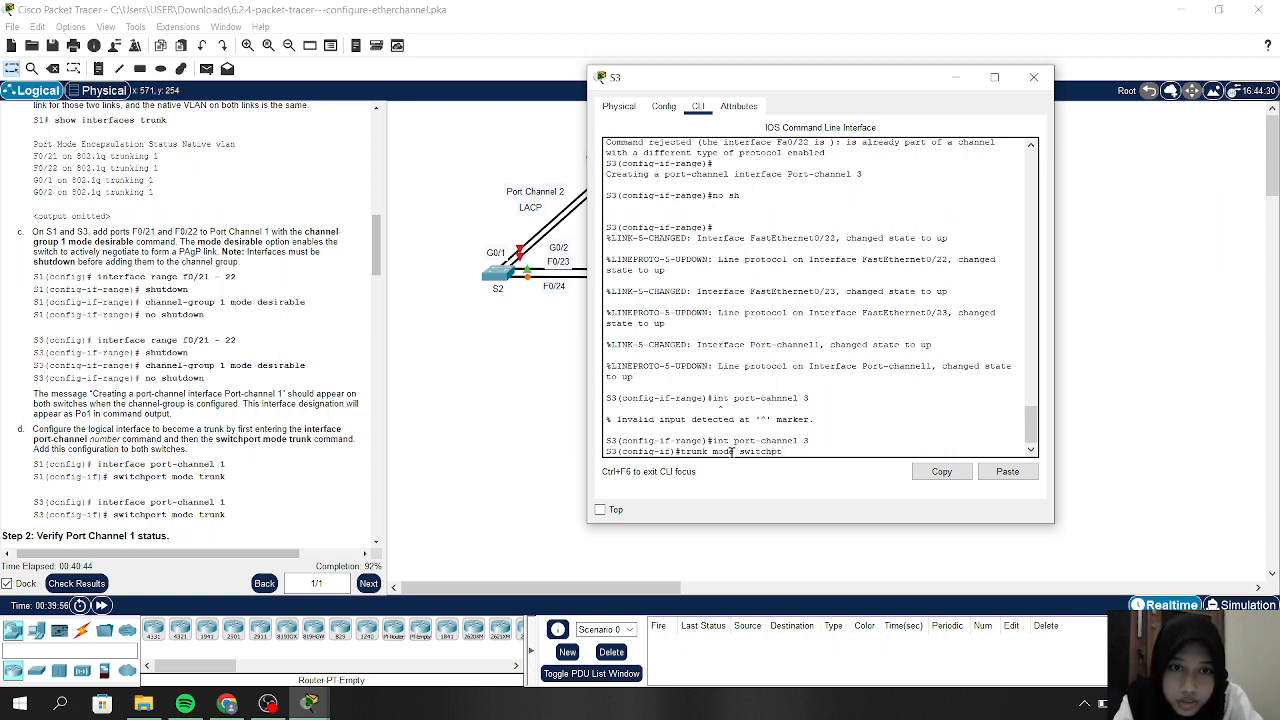
pyautogui.press('Return')
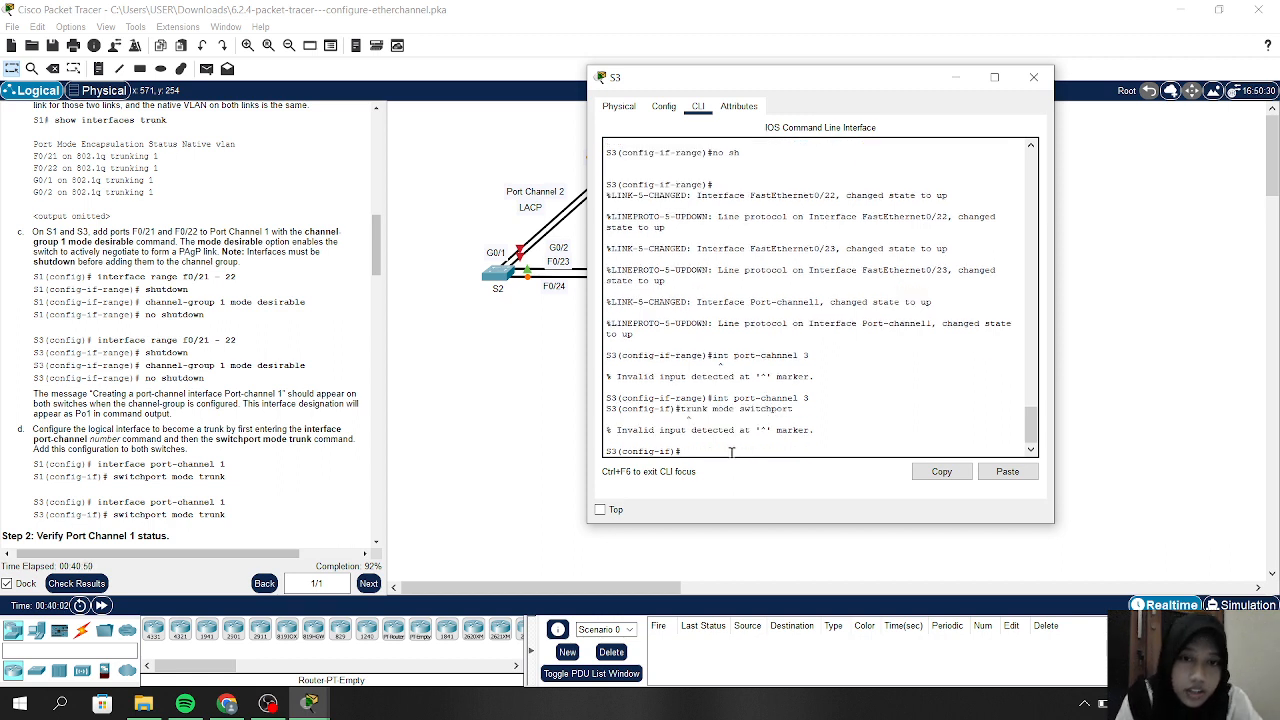
pyautogui.press('Up')
pyautogui.press('BackSpace')
pyautogui.press('BackSpace')
pyautogui.press('BackSpace')
pyautogui.press('BackSpace')
pyautogui.press('BackSpace')
pyautogui.press('BackSpace')
pyautogui.press('BackSpace')
pyautogui.press('BackSpace')
pyautogui.press('BackSpace')
pyautogui.press('BackSpace')
pyautogui.press('BackSpace')
pyautogui.press('BackSpace')
pyautogui.press('BackSpace')
pyautogui.press('BackSpace')
pyautogui.press('BackSpace')
pyautogui.press('BackSpace')
pyautogui.press('BackSpace')
pyautogui.press('BackSpace')
pyautogui.press('BackSpace')
pyautogui.press('BackSpace')
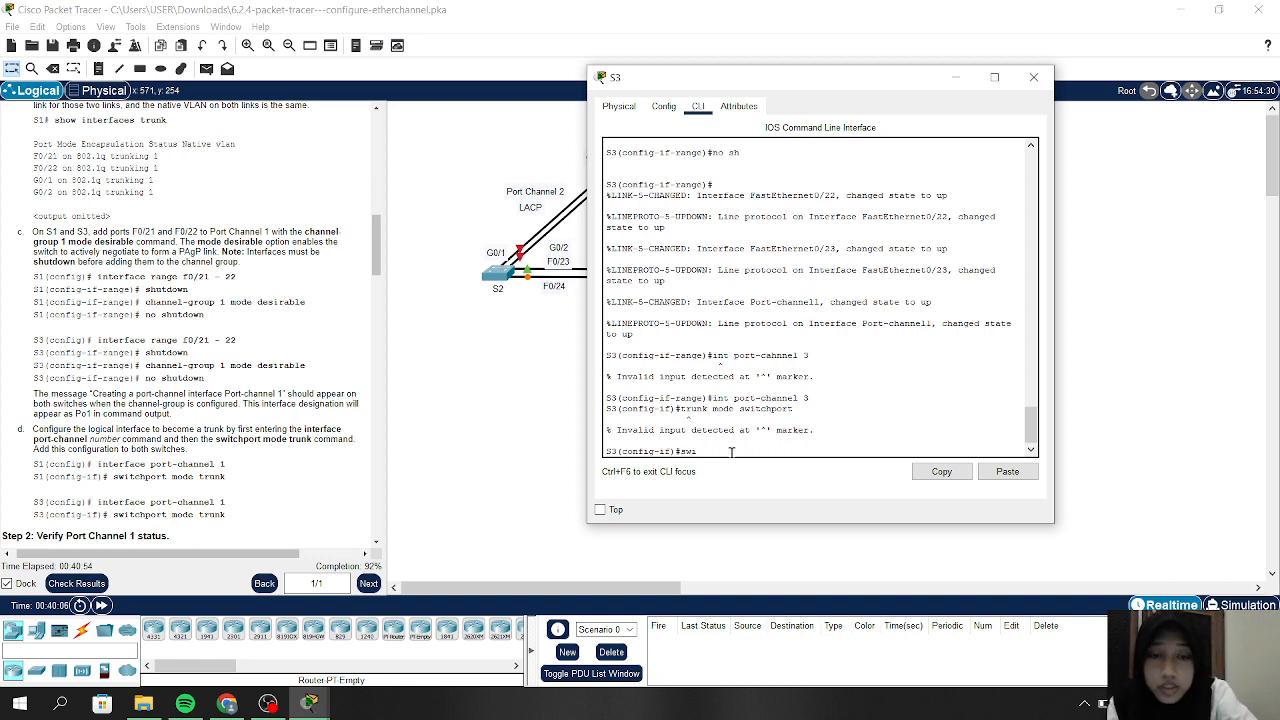
pyautogui.write('switch')
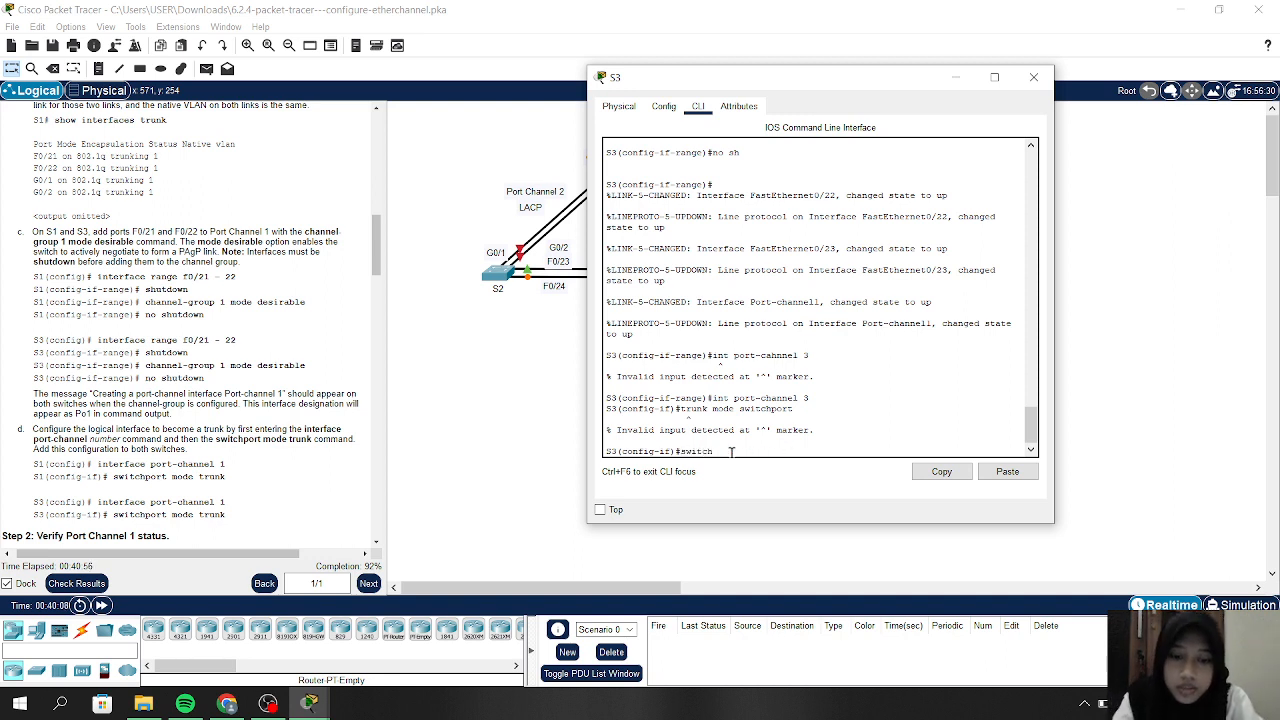
pyautogui.write('poar')
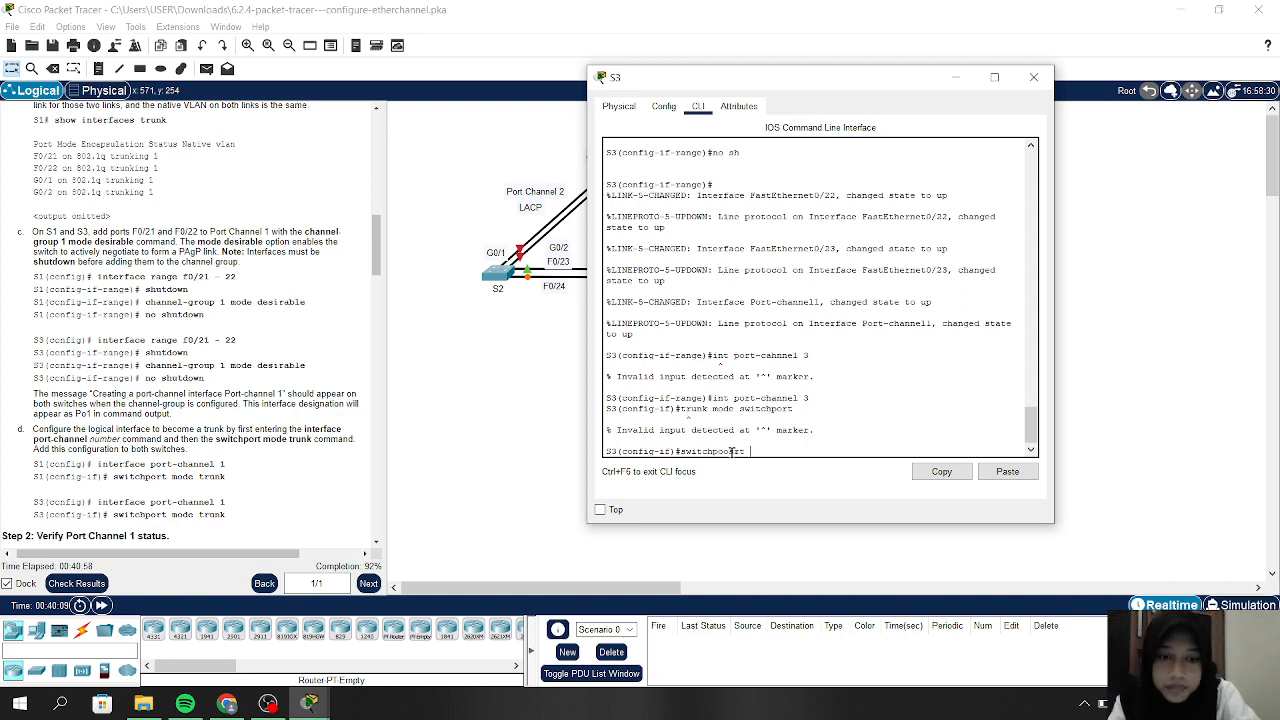
pyautogui.write('t mode trunk')
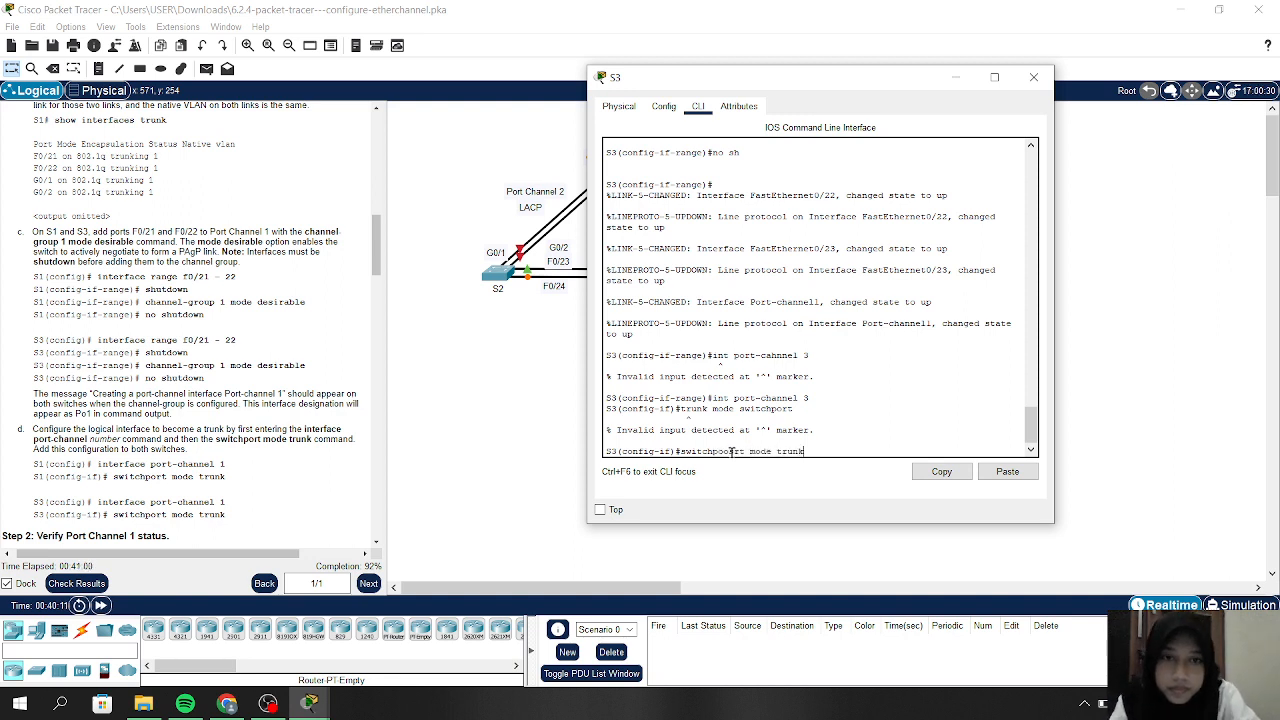
pyautogui.press('Return')
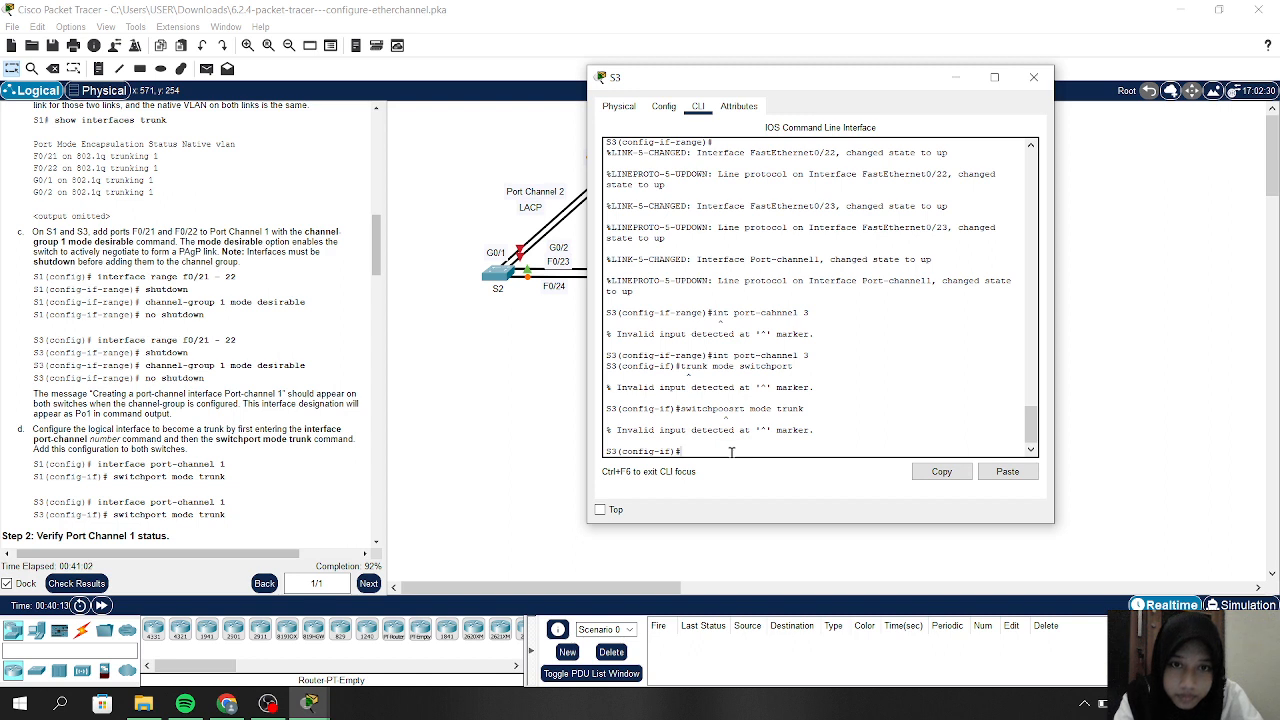
pyautogui.press('Up')
pyautogui.press('Left')
pyautogui.press('Left')
pyautogui.press('Left')
pyautogui.press('Left')
pyautogui.press('Left')
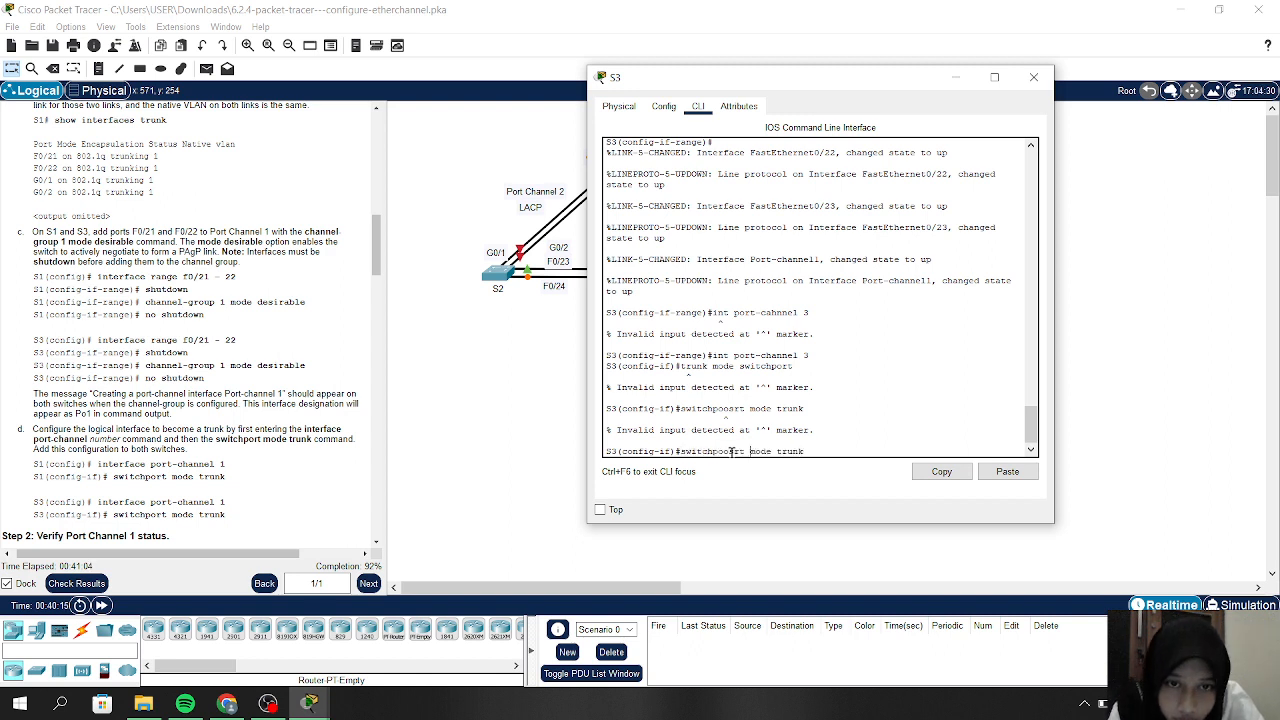
pyautogui.press('BackSpace')
pyautogui.press('BackSpace')
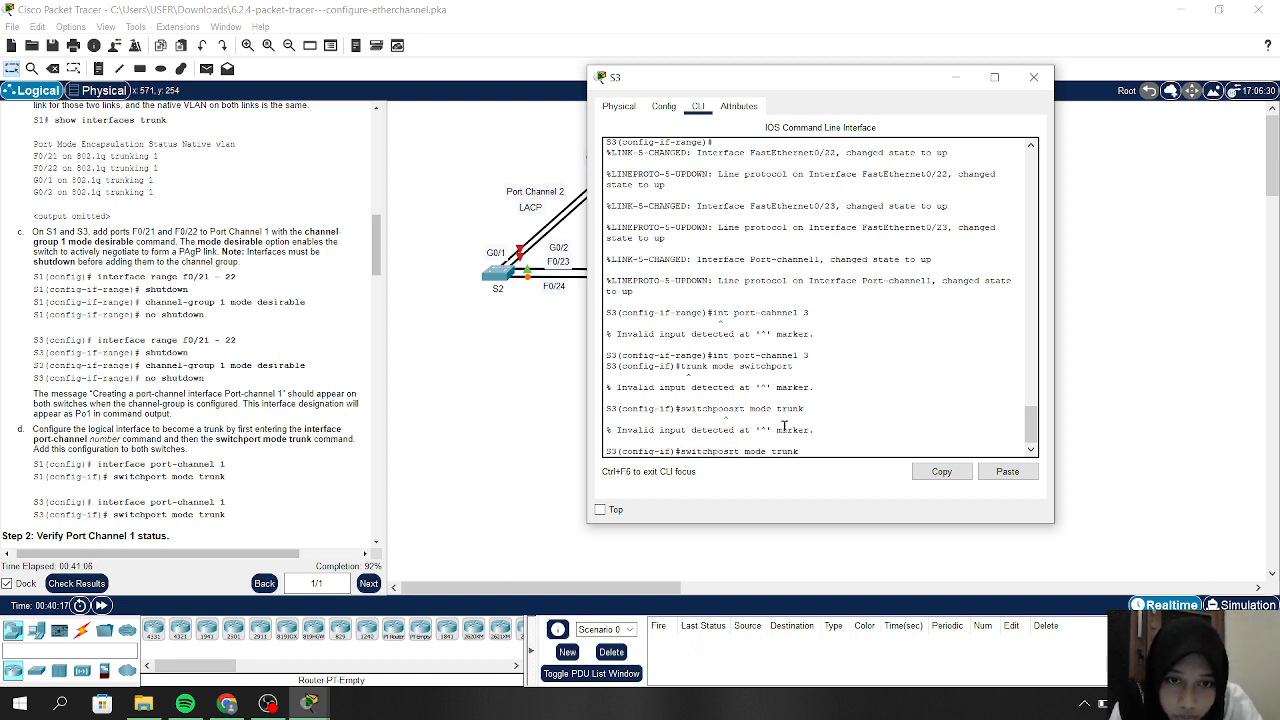
pyautogui.press('BackSpace')
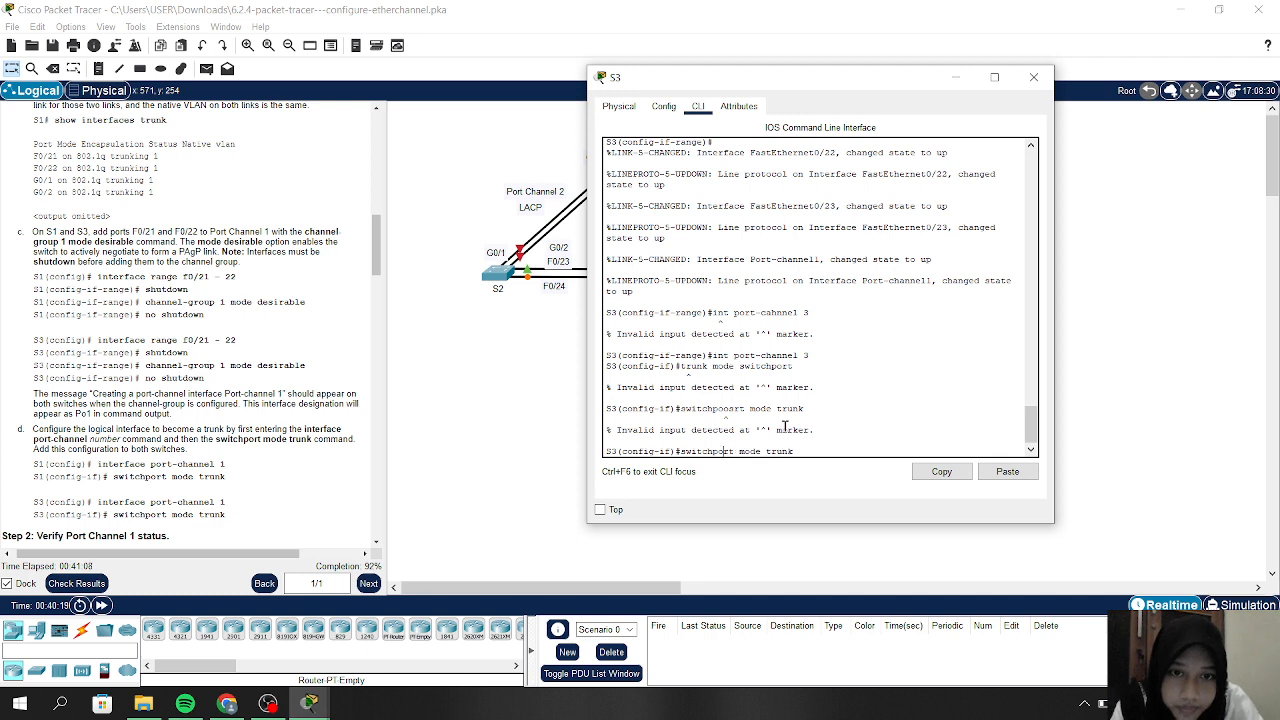
pyautogui.press('Return')
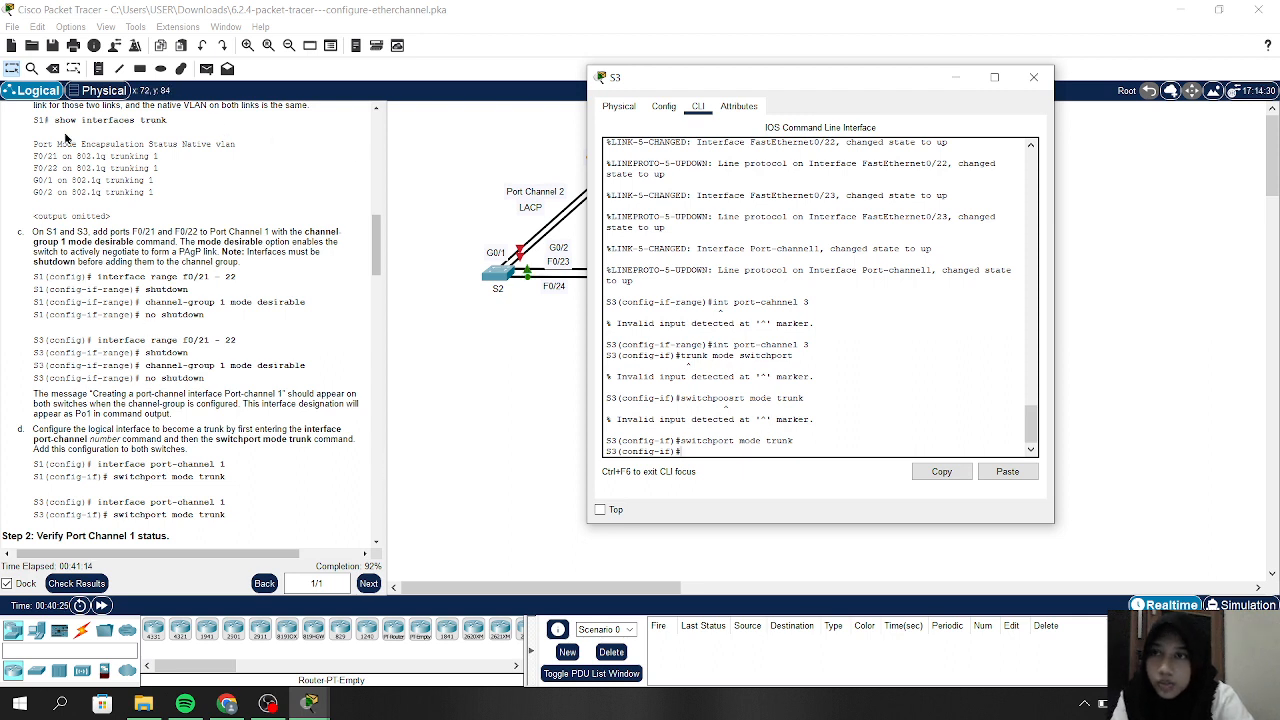
# Check results (91/100), review the assessment items for S3, then close the results window
pyautogui.click(78, 586)
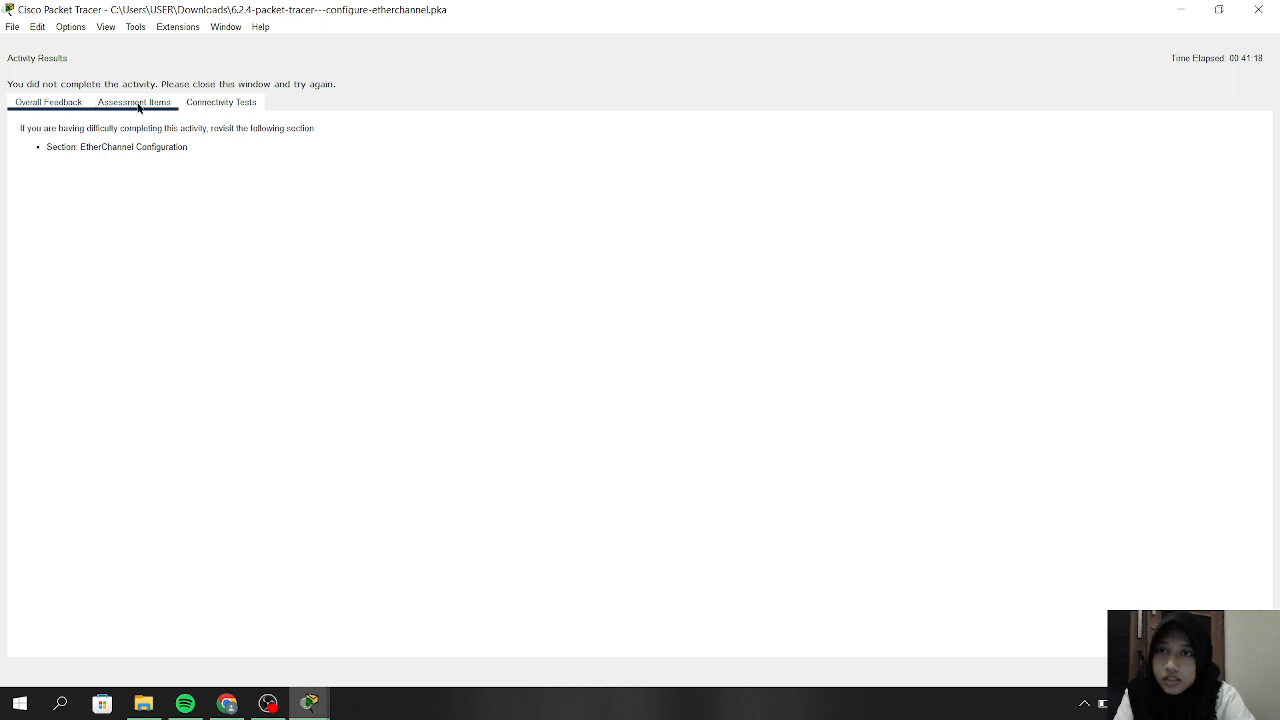
pyautogui.click(138, 104)
pyautogui.scroll(-6, 232, 391)
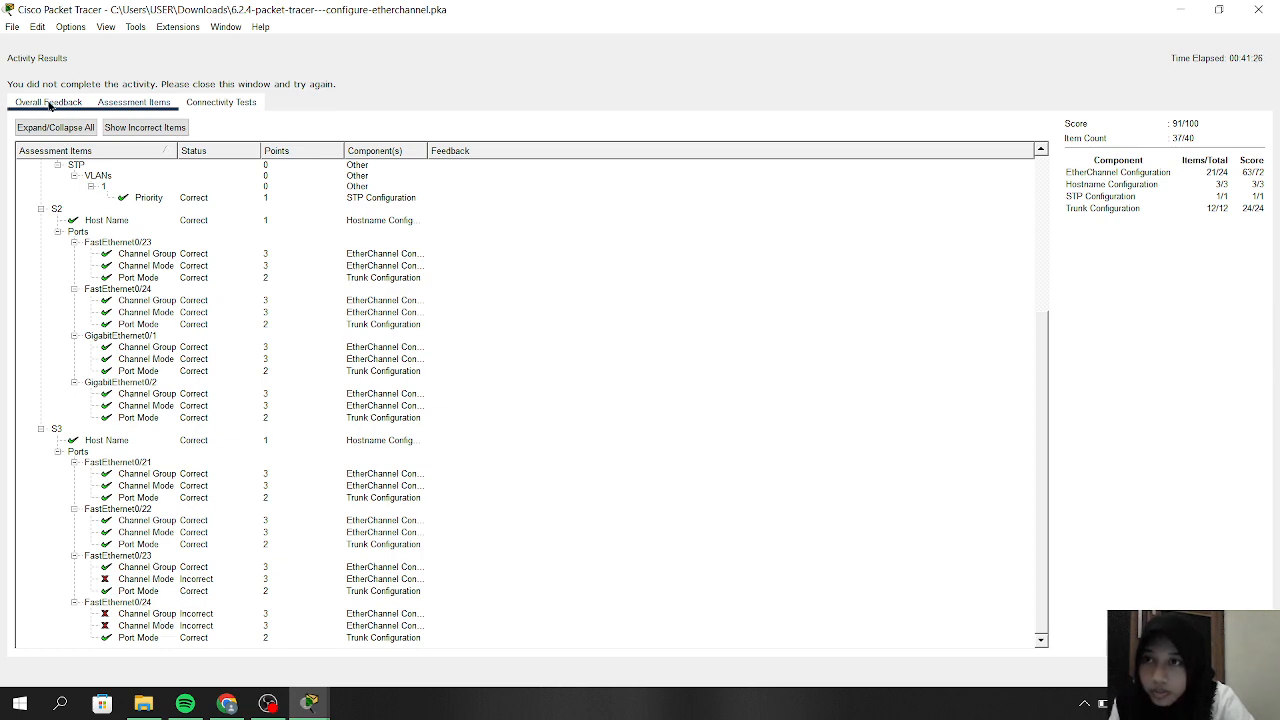
pyautogui.click(1258, 9)
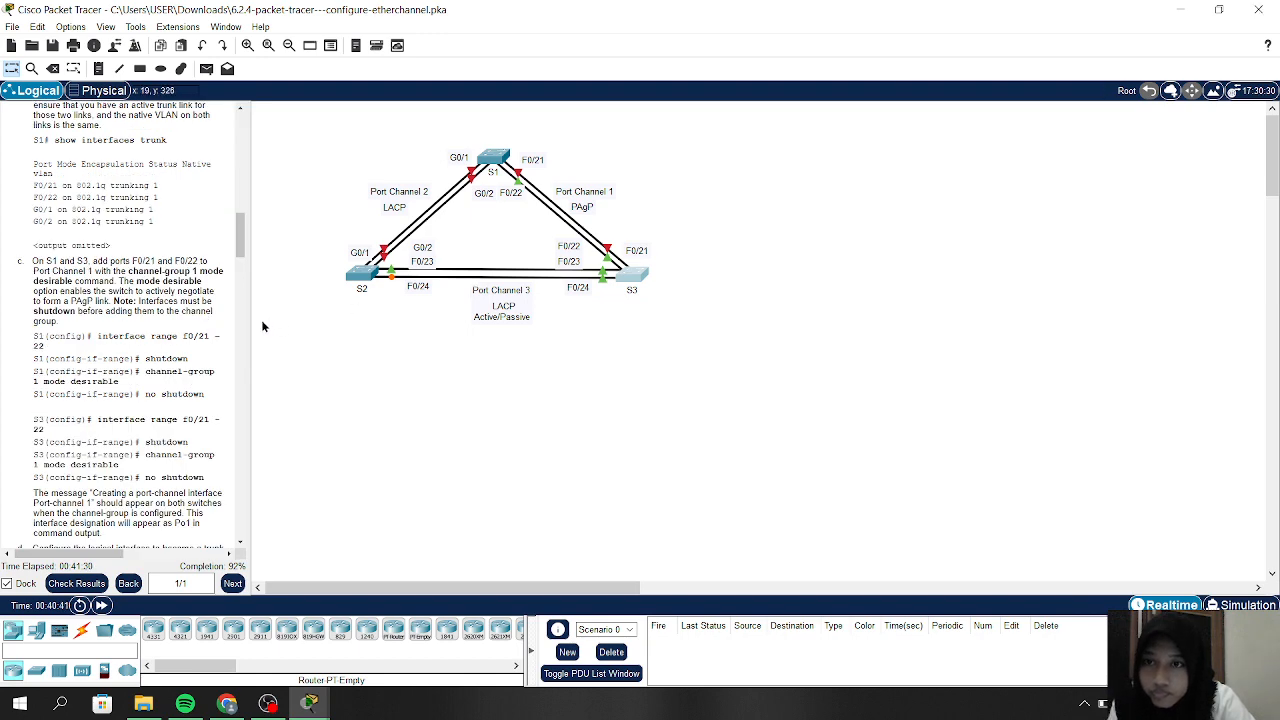
# Widen the instructions pane and scroll to Part 4 Step 1: Configure Port Channel 3
pyautogui.moveTo(247, 326); pyautogui.dragTo(381, 331)
pyautogui.scroll(-3, 231, 293)
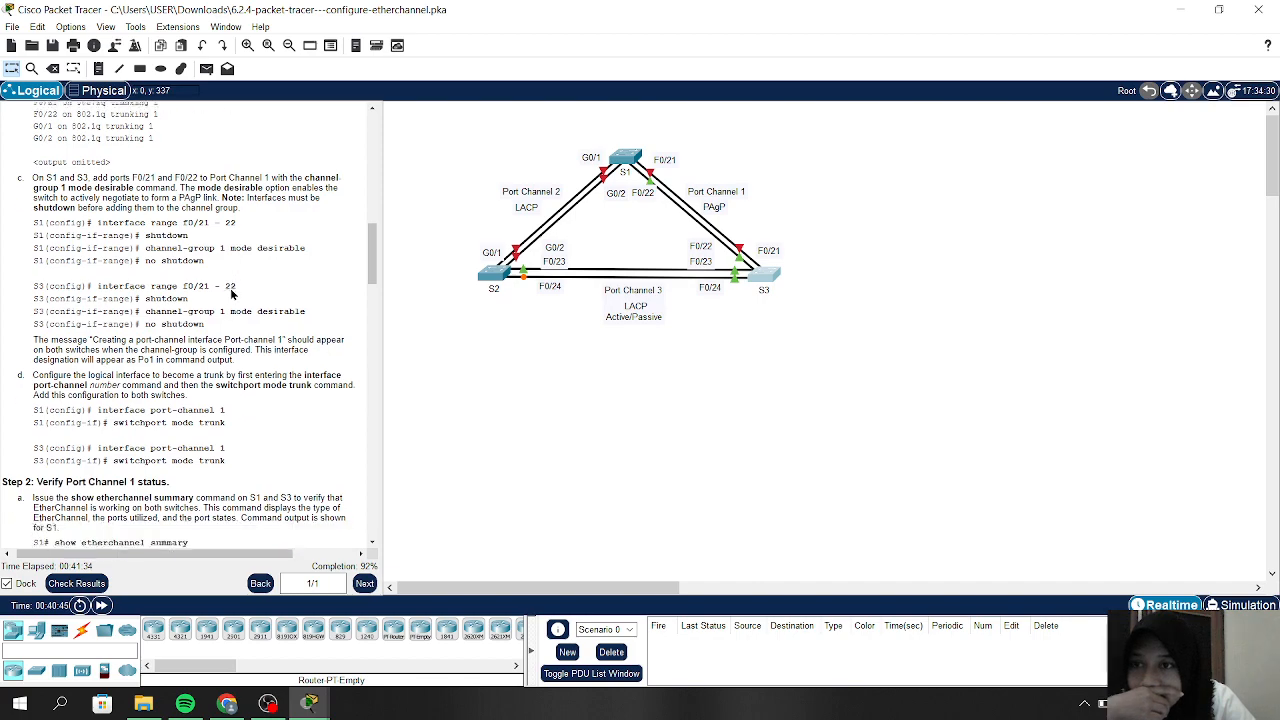
pyautogui.scroll(-2, 231, 293)
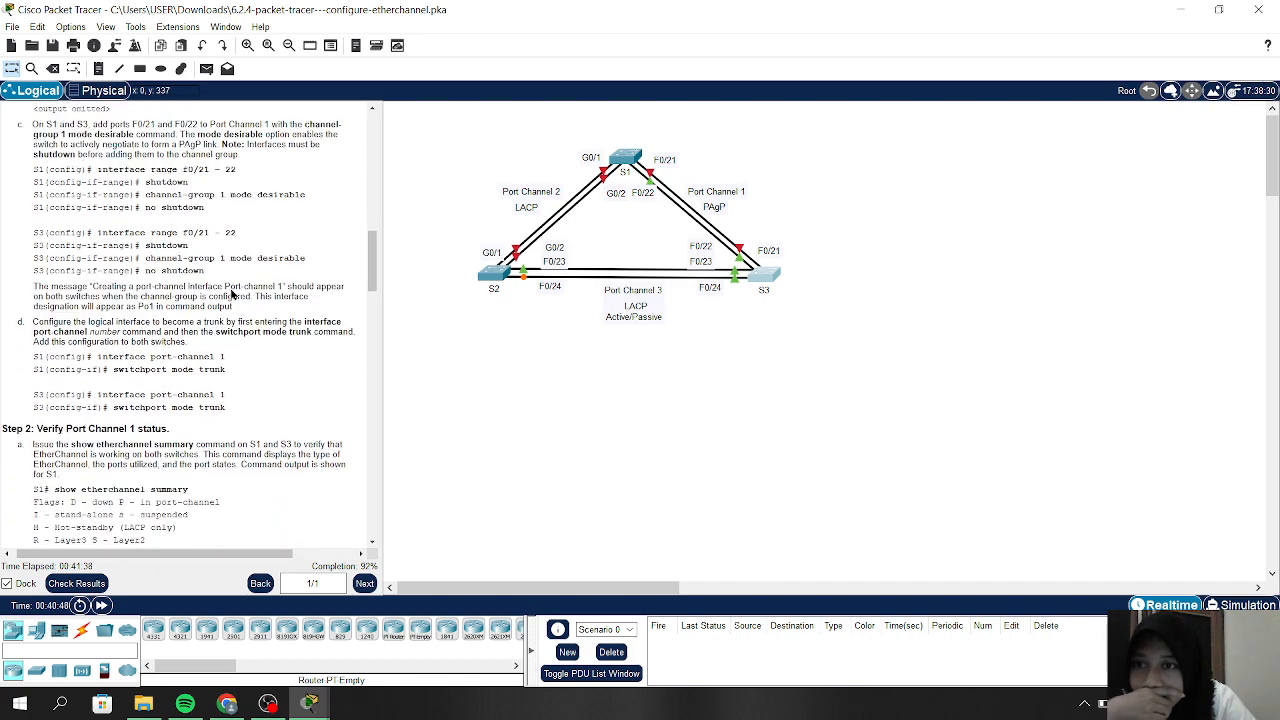
pyautogui.scroll(-2, 231, 293)
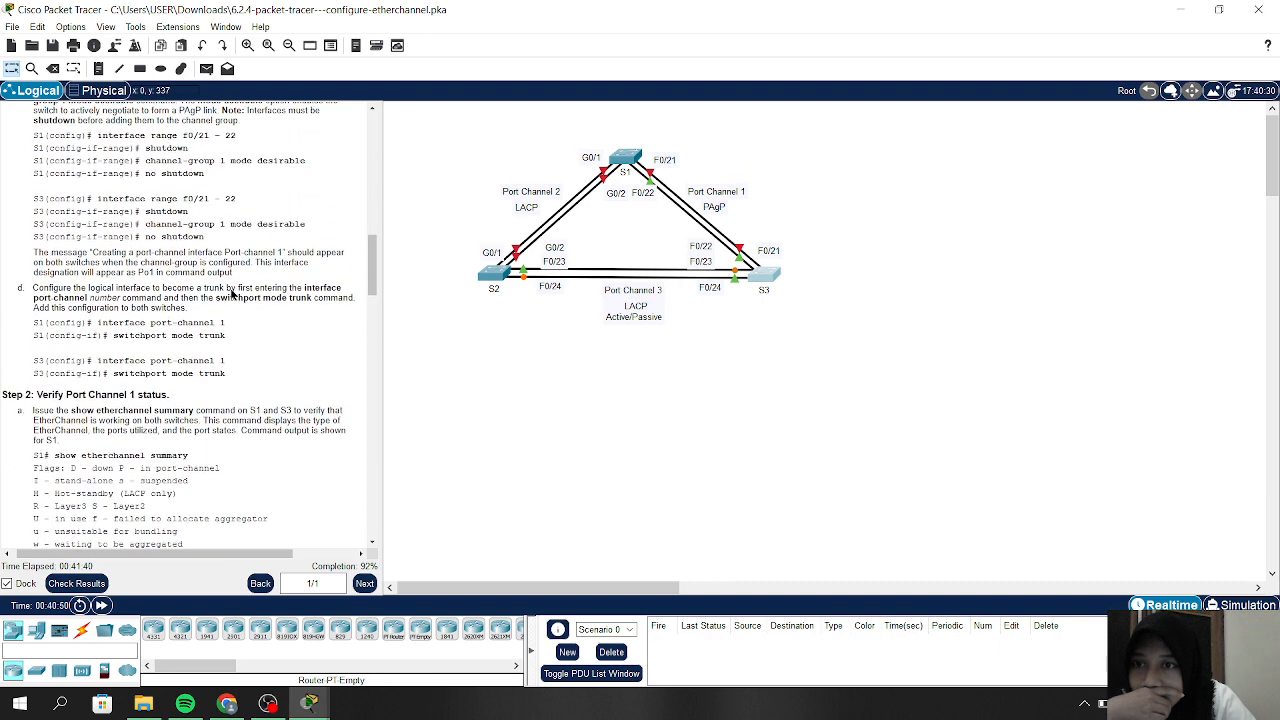
pyautogui.scroll(-1, 231, 293)
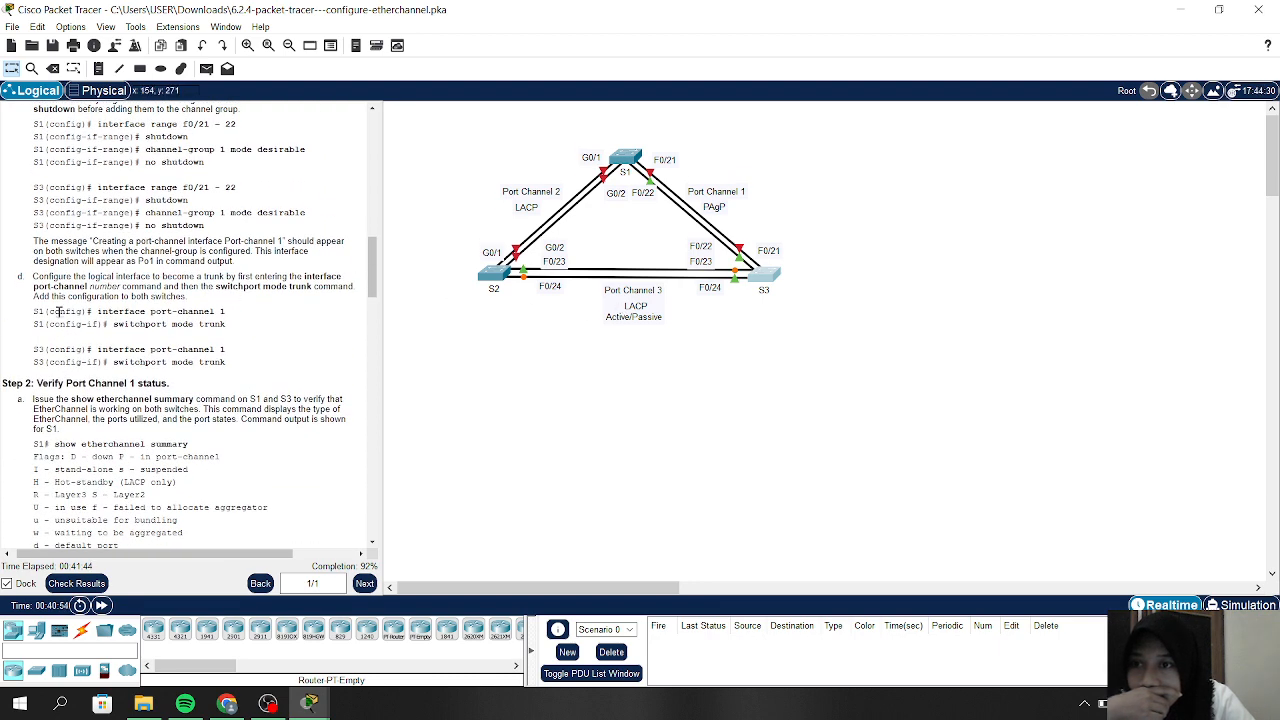
pyautogui.scroll(-10, 59, 312)
pyautogui.scroll(-20, 59, 312)
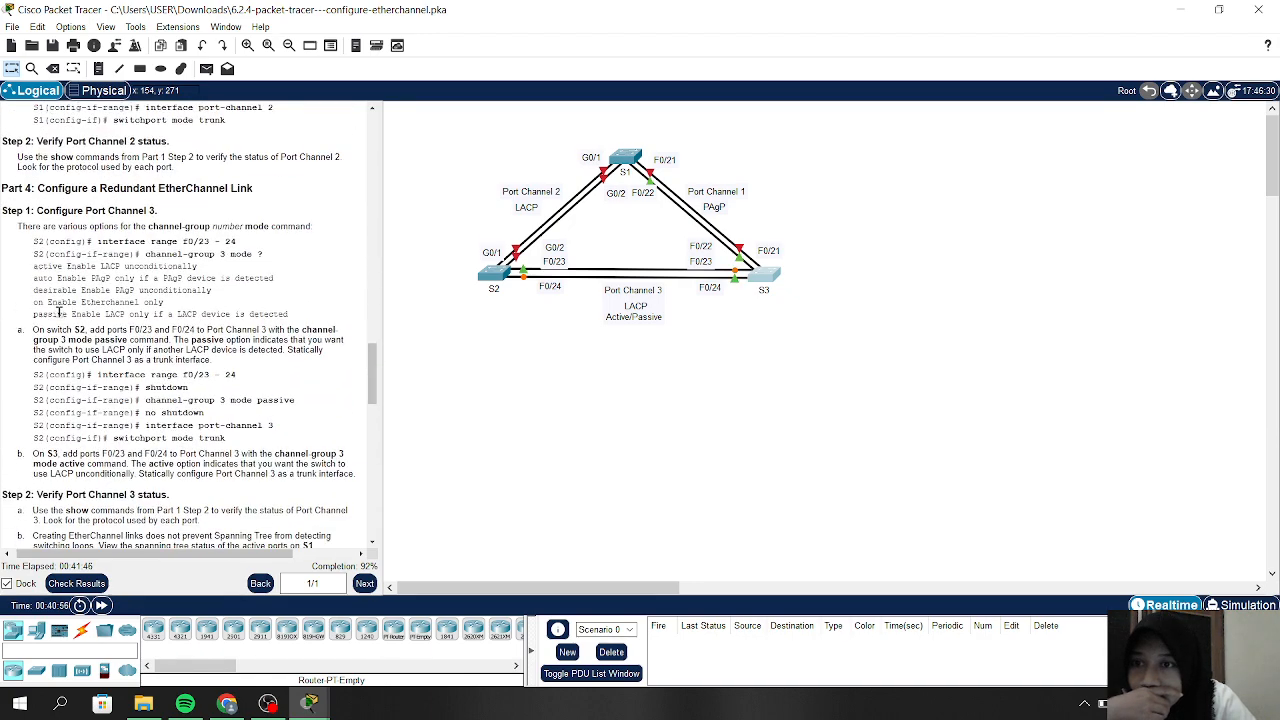
pyautogui.scroll(-1, 59, 312)
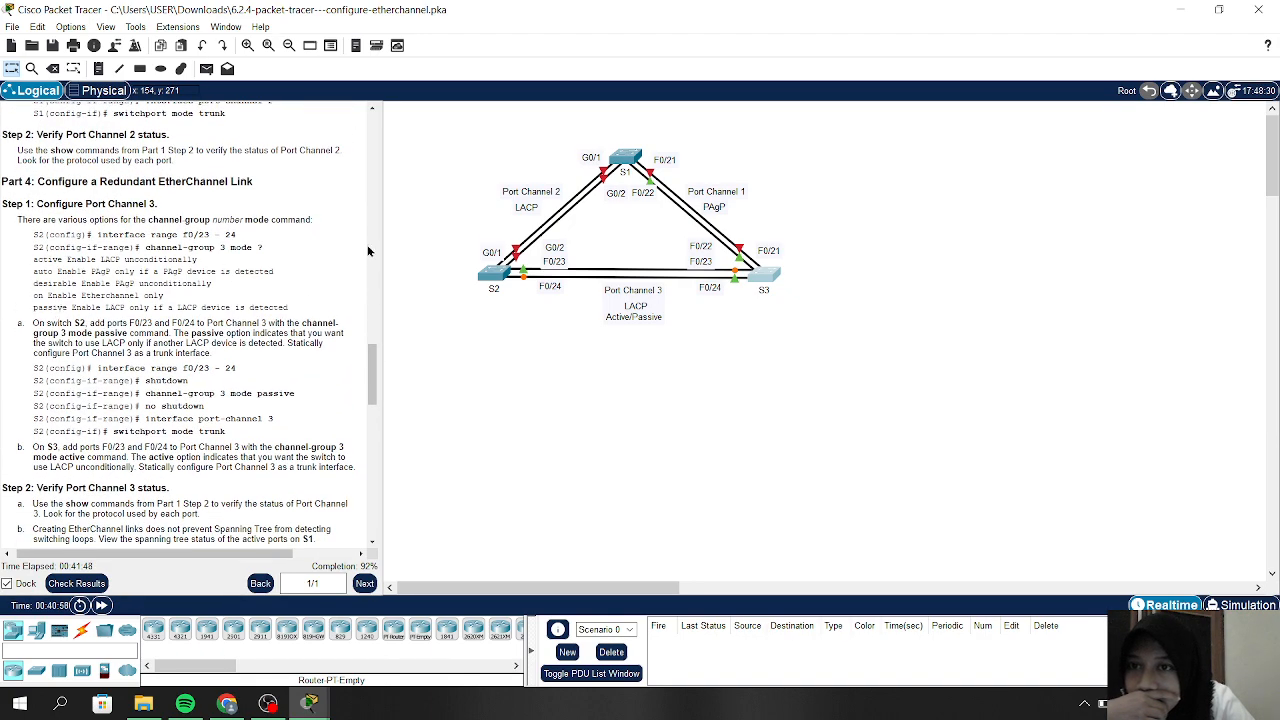
# In S3's CLI, select interface range f0/22-23
pyautogui.click(767, 278)
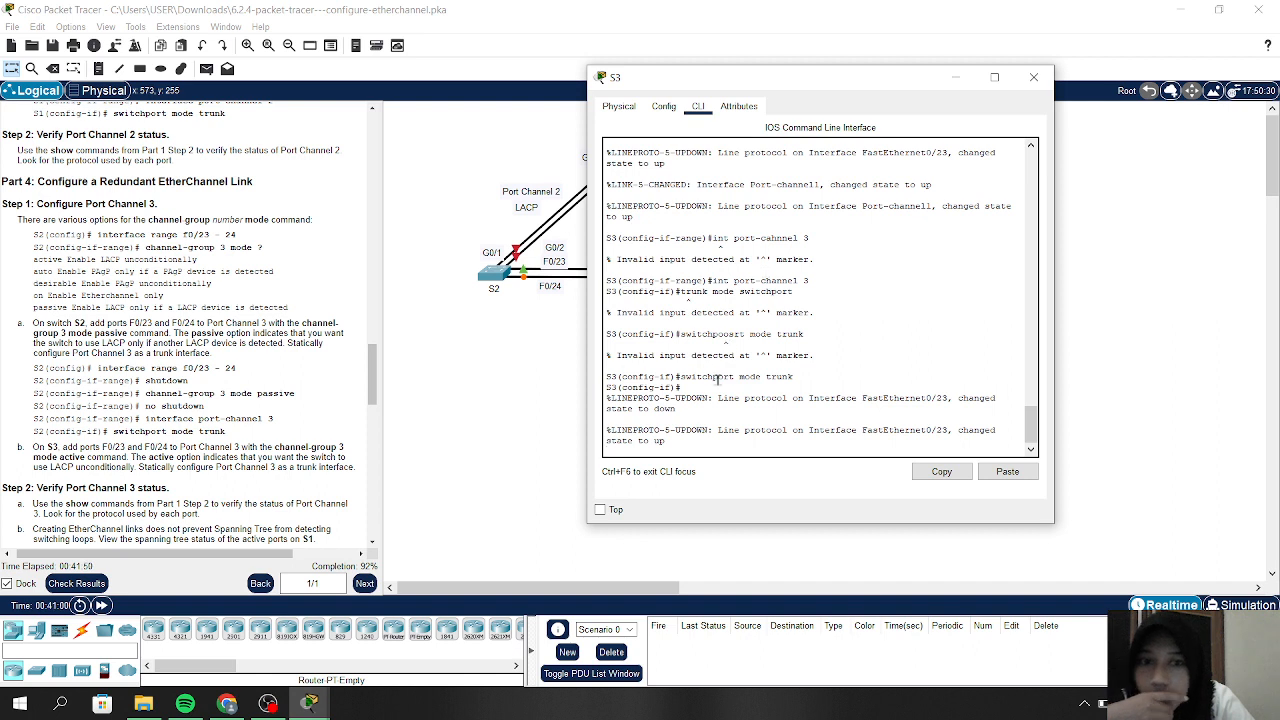
pyautogui.press('Return')
pyautogui.press('Return')
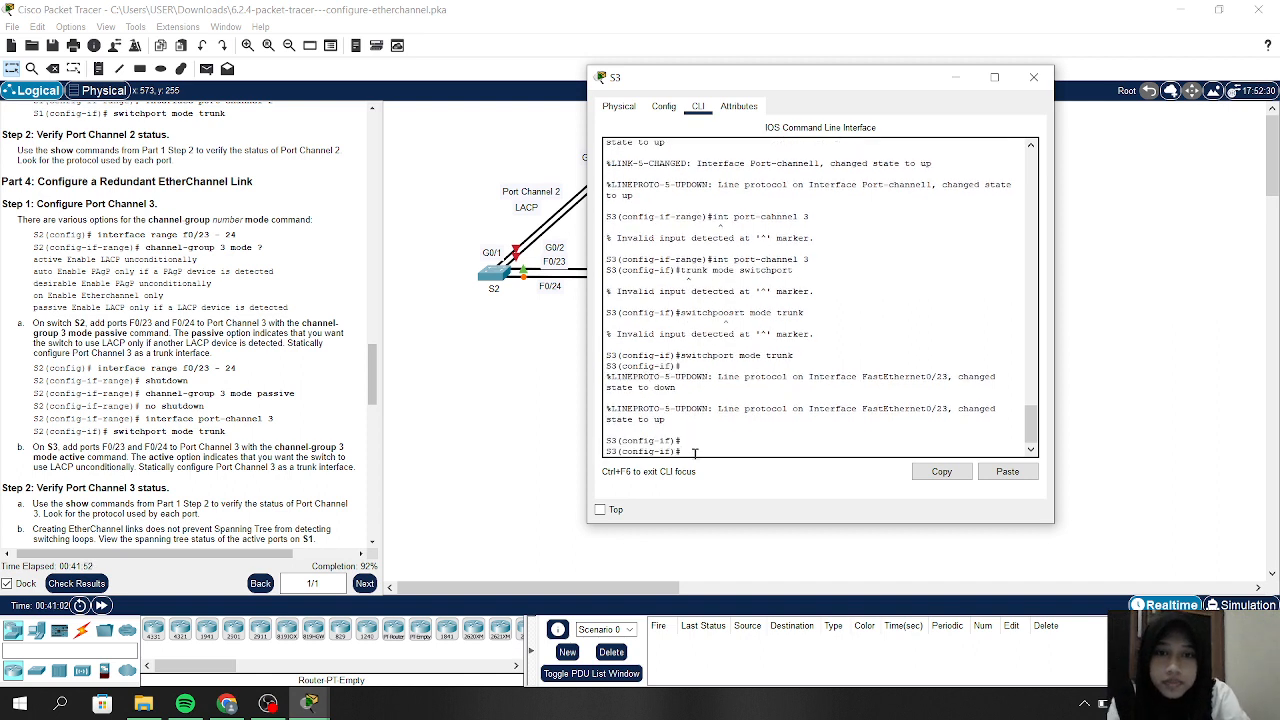
pyautogui.write('int')
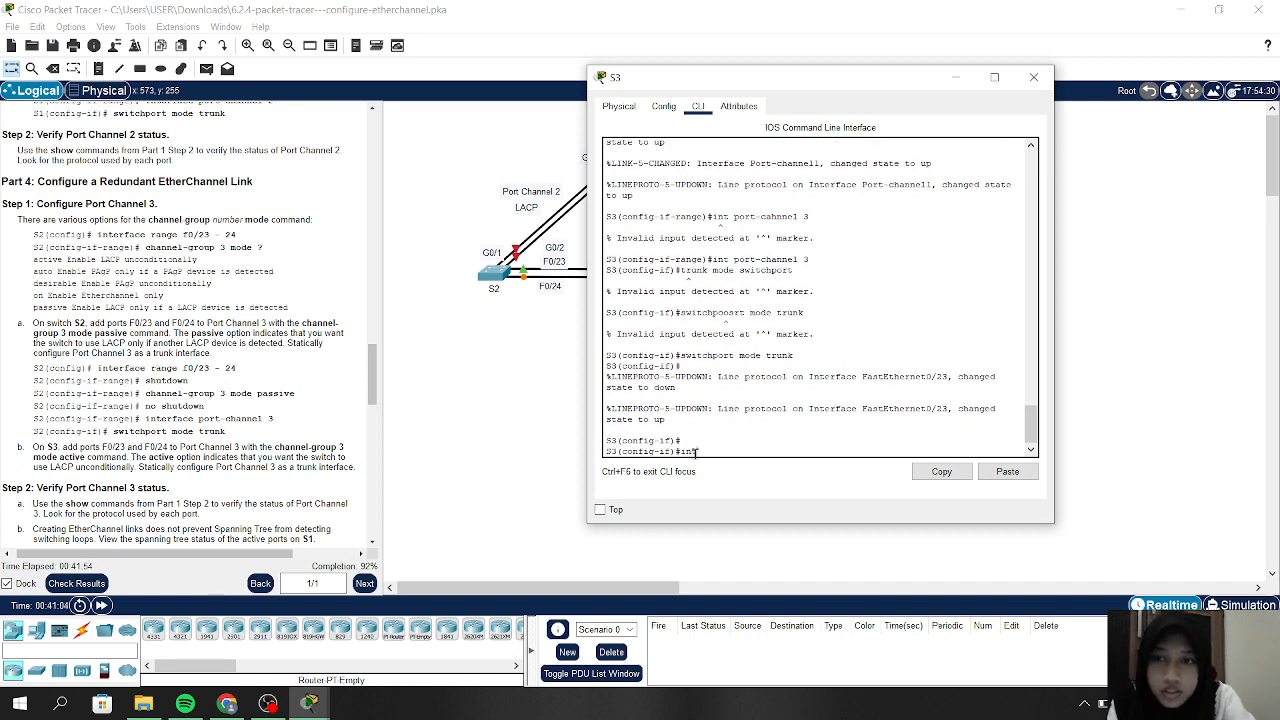
pyautogui.write(' range f')
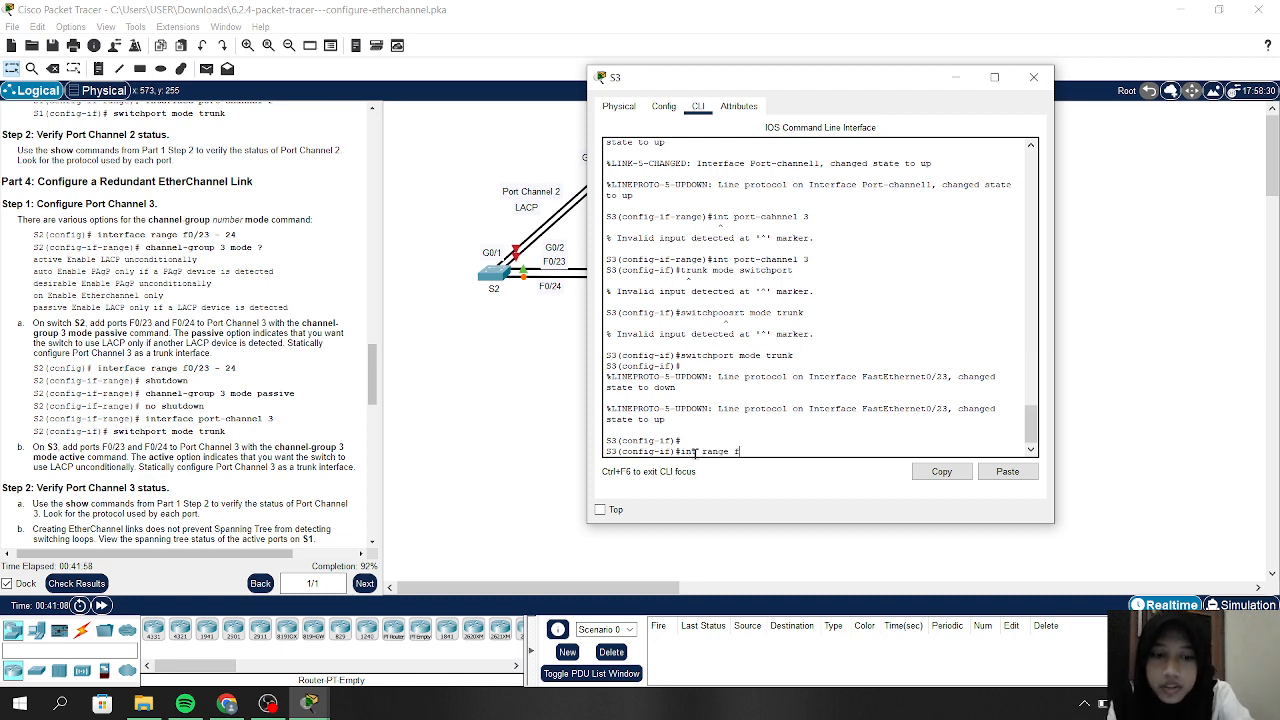
pyautogui.write('0/23-')
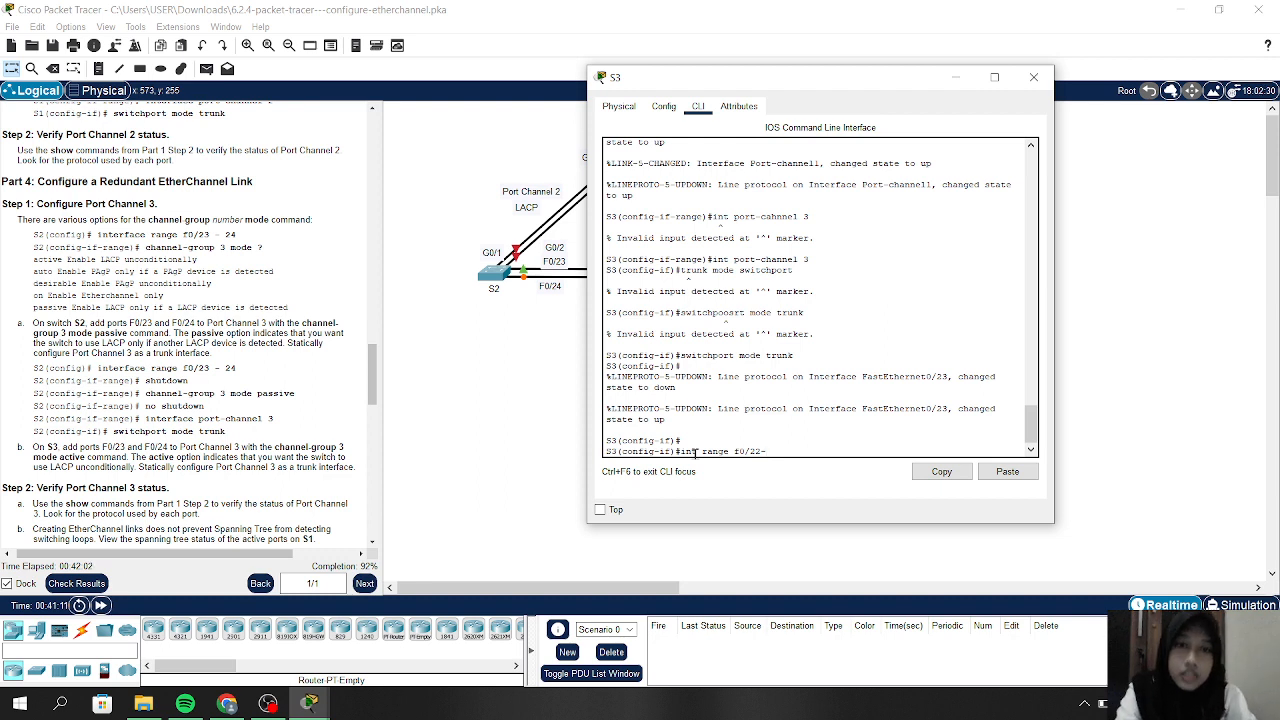
pyautogui.press('BackSpace')
pyautogui.write('23')
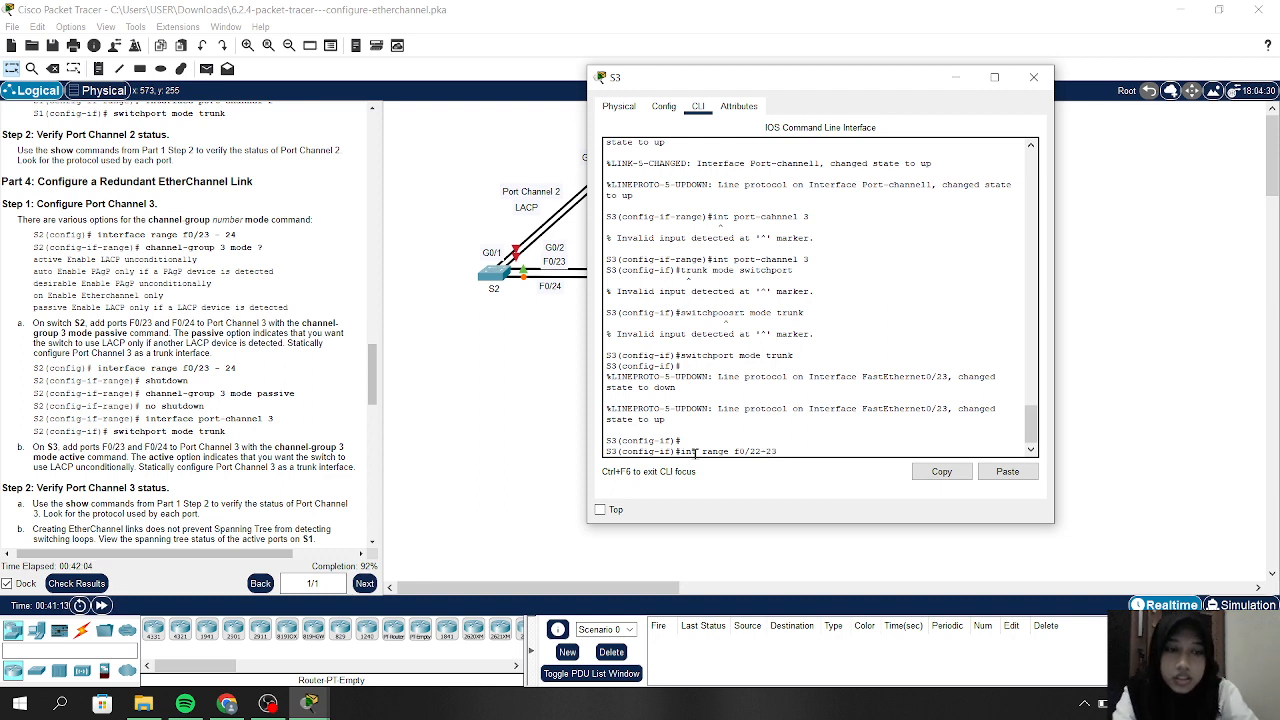
pyautogui.press('Return')
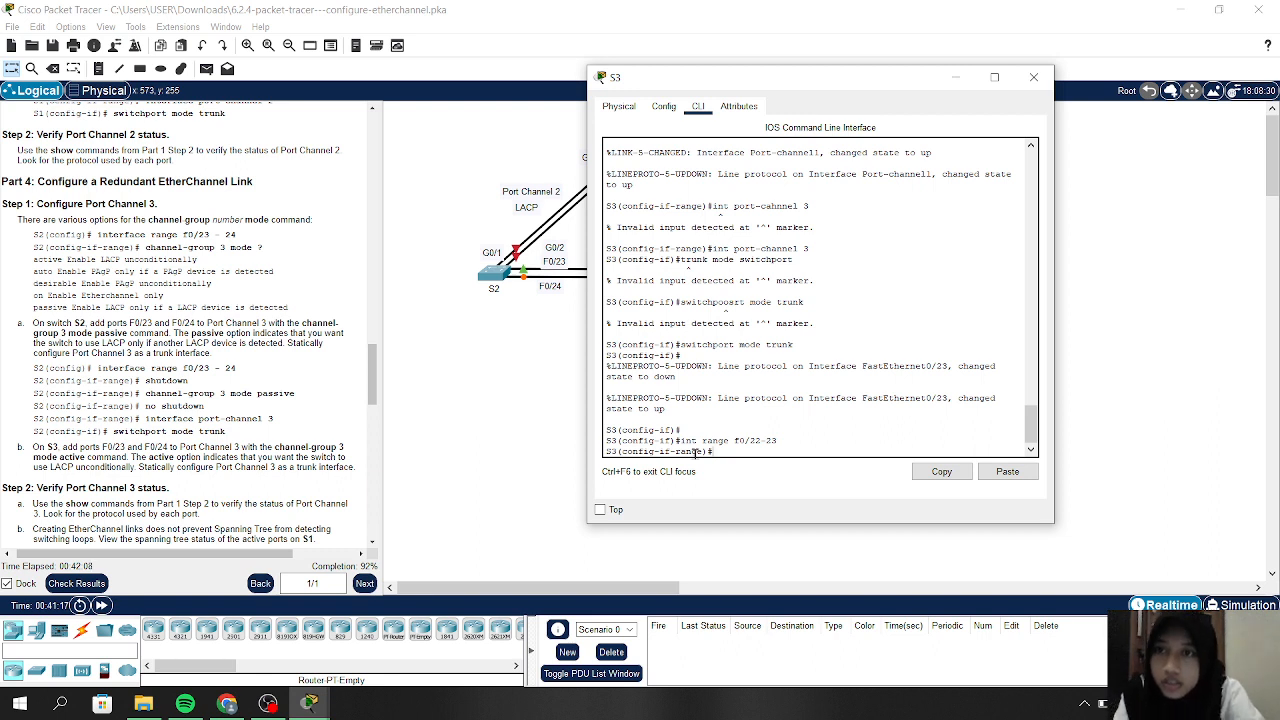
# List the available modes with 'channel-group 3 mode ?' and review the options
pyautogui.write('channel-')
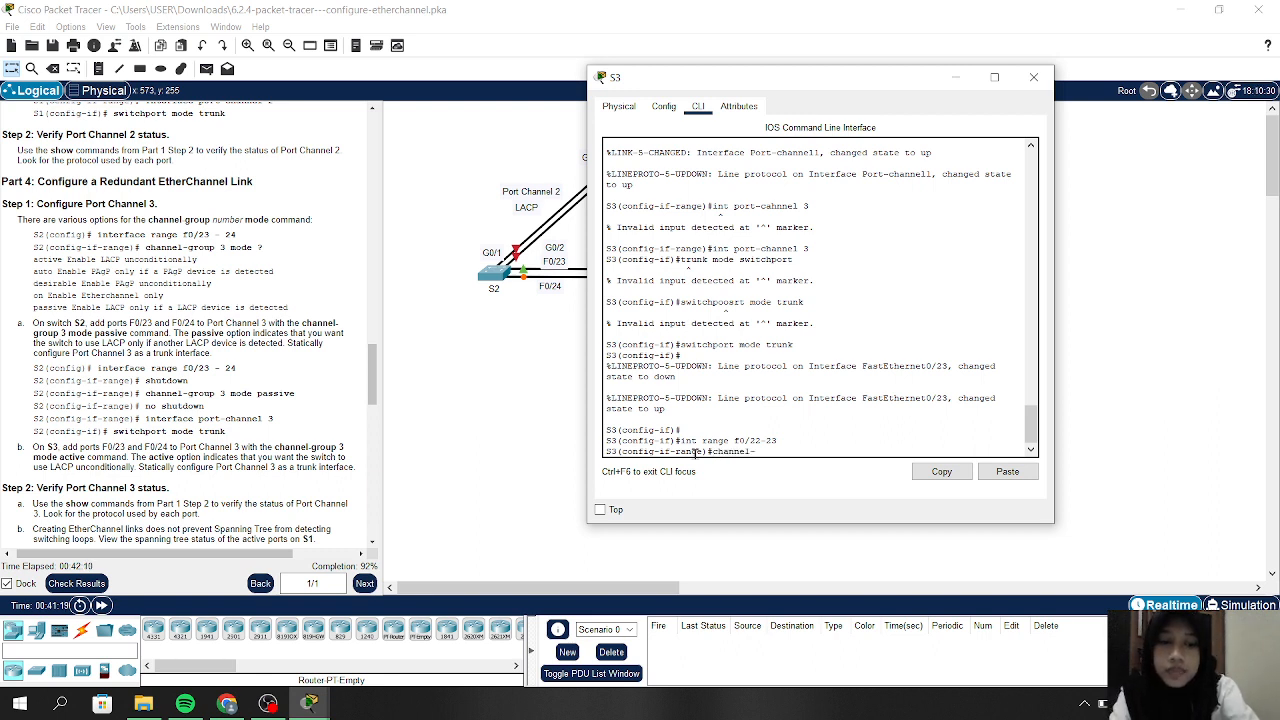
pyautogui.write('group')
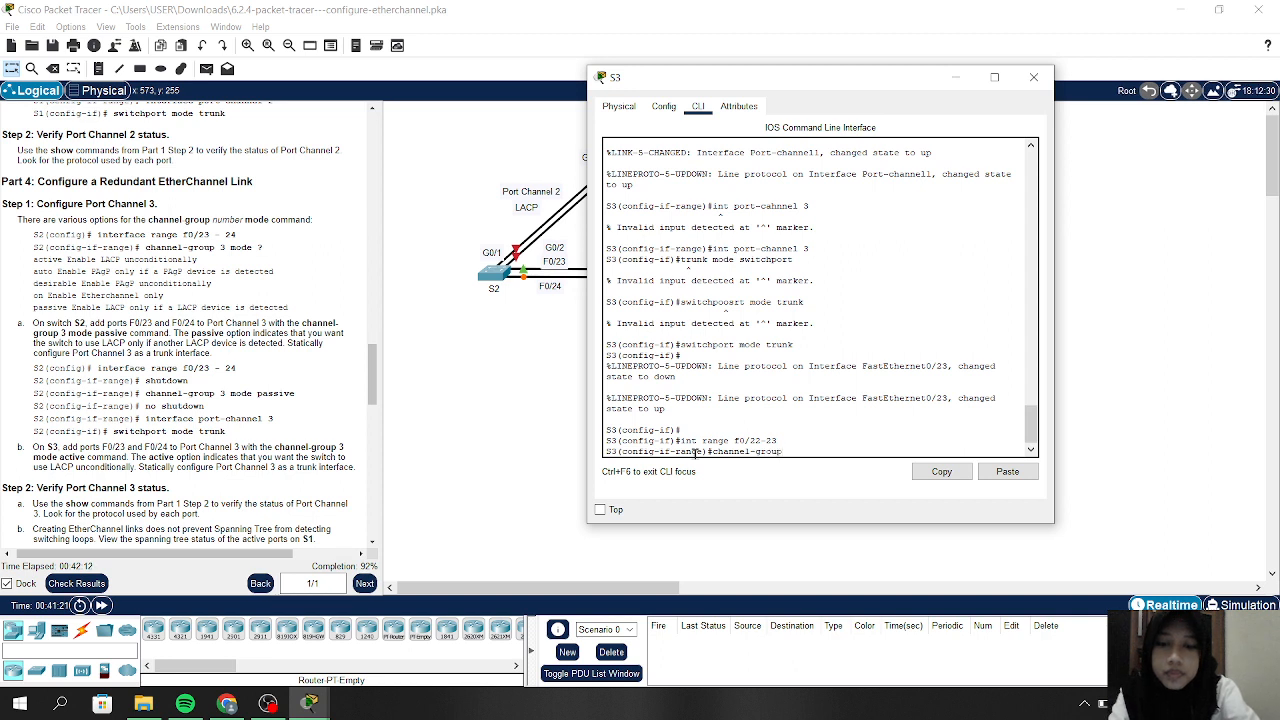
pyautogui.write(' 3')
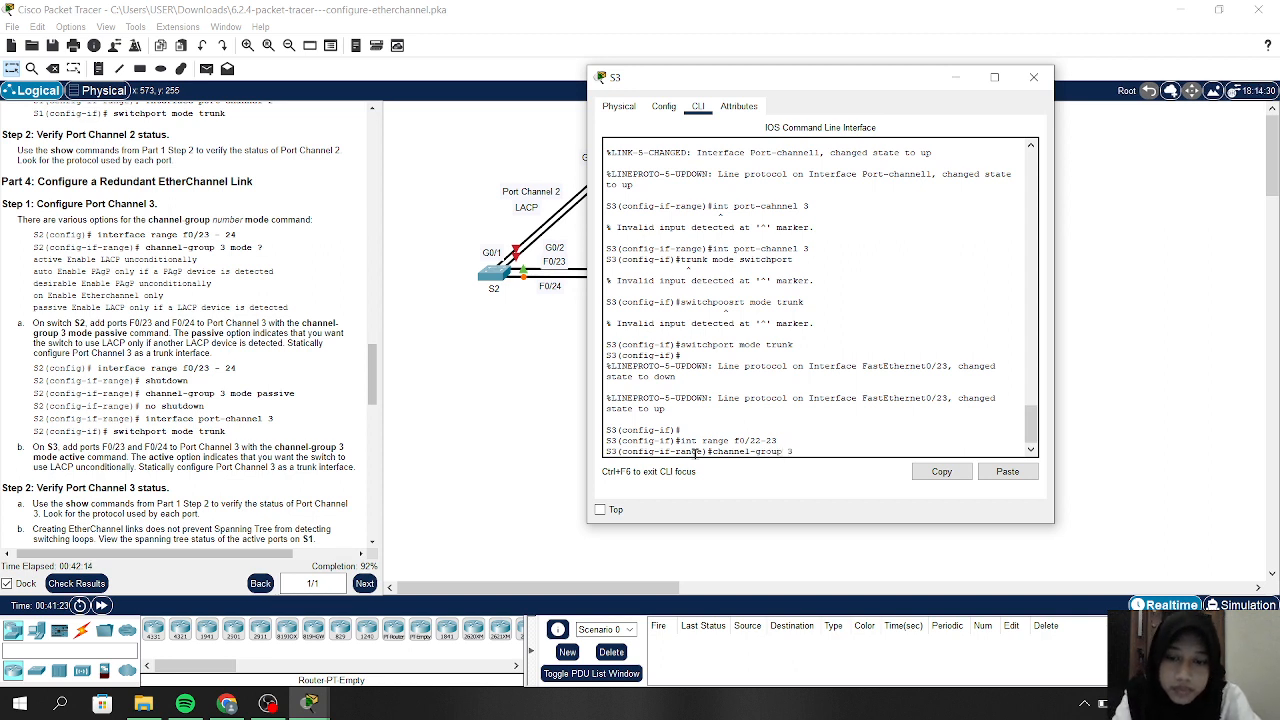
pyautogui.write(' mode ?')
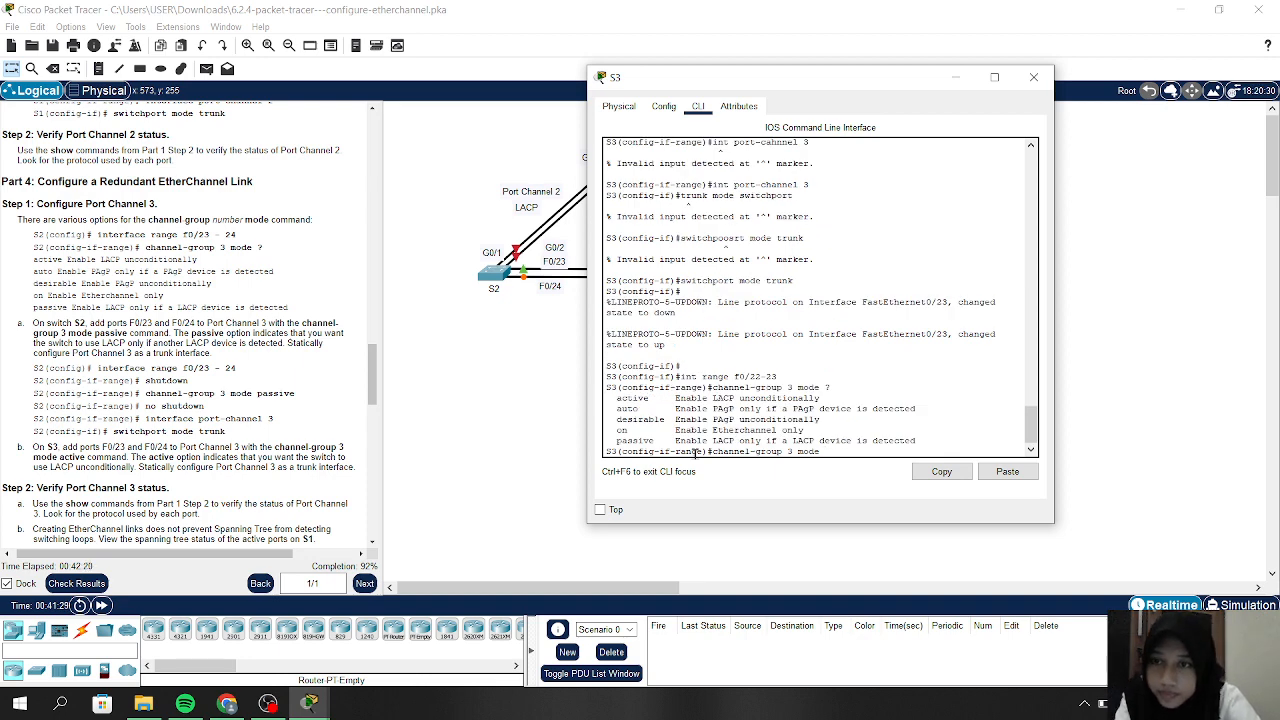
pyautogui.scroll(-3, 300, 413)
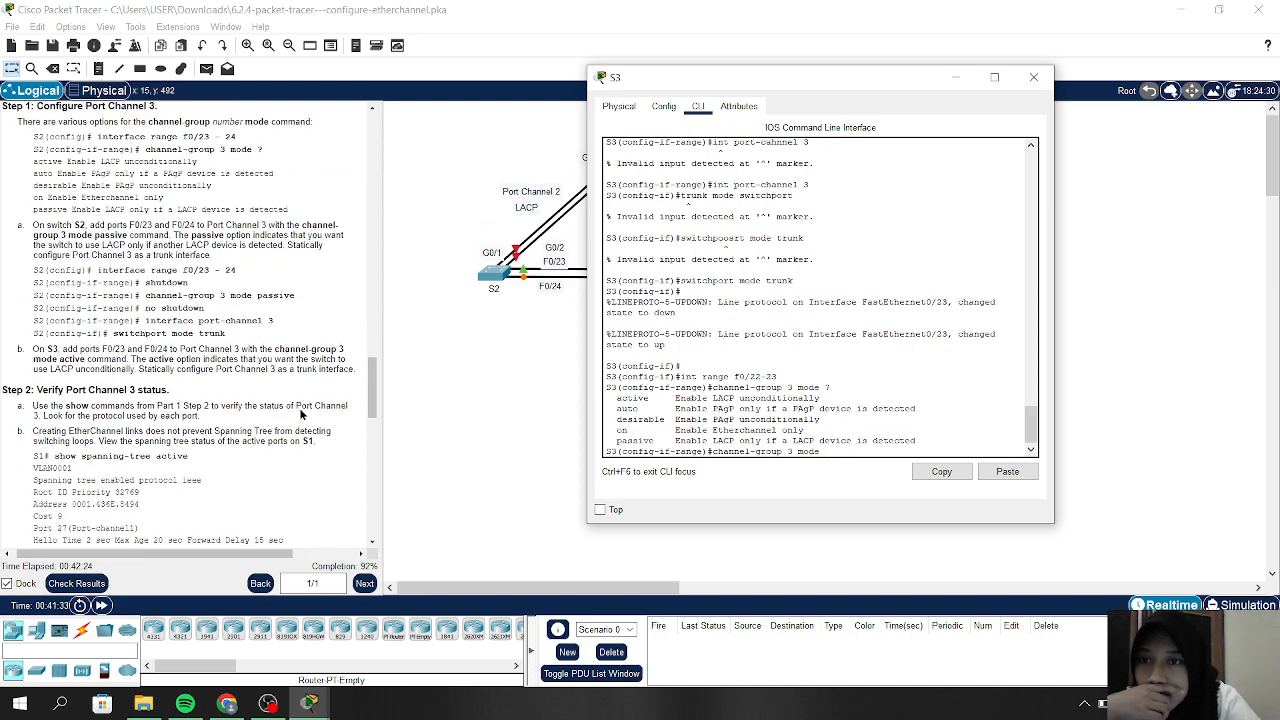
pyautogui.scroll(1, 300, 413)
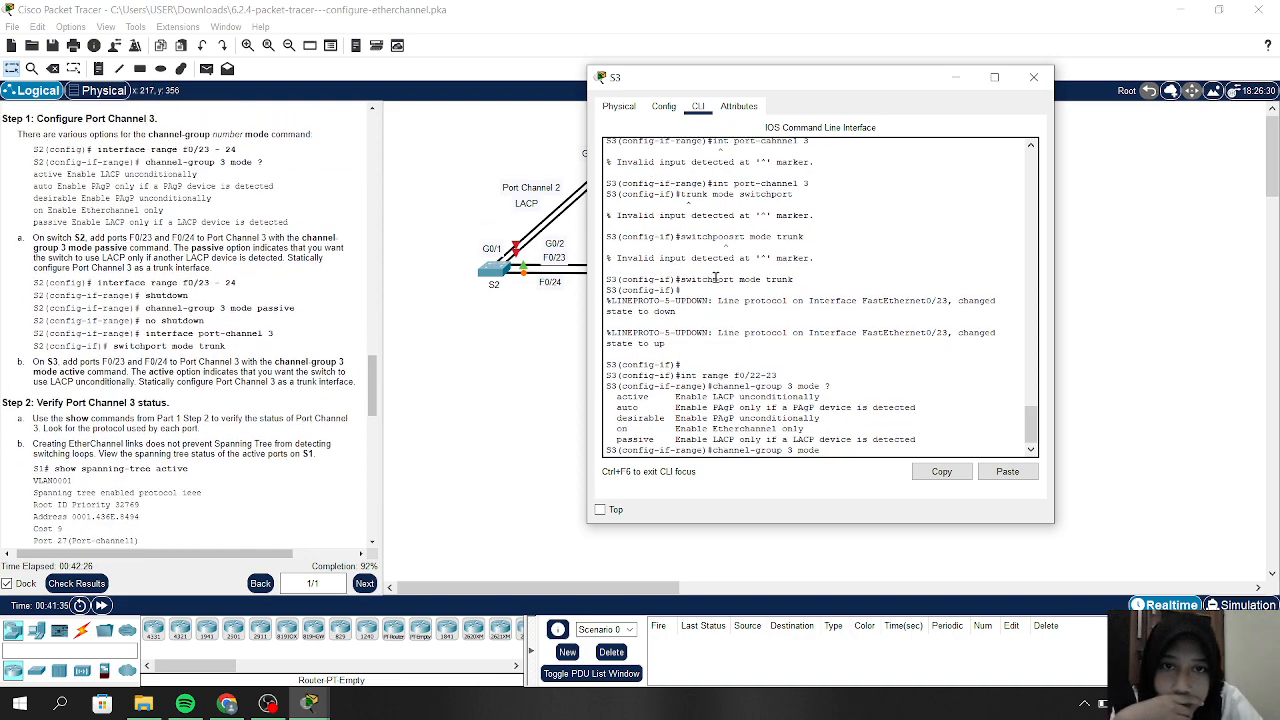
pyautogui.scroll(3, 715, 275)
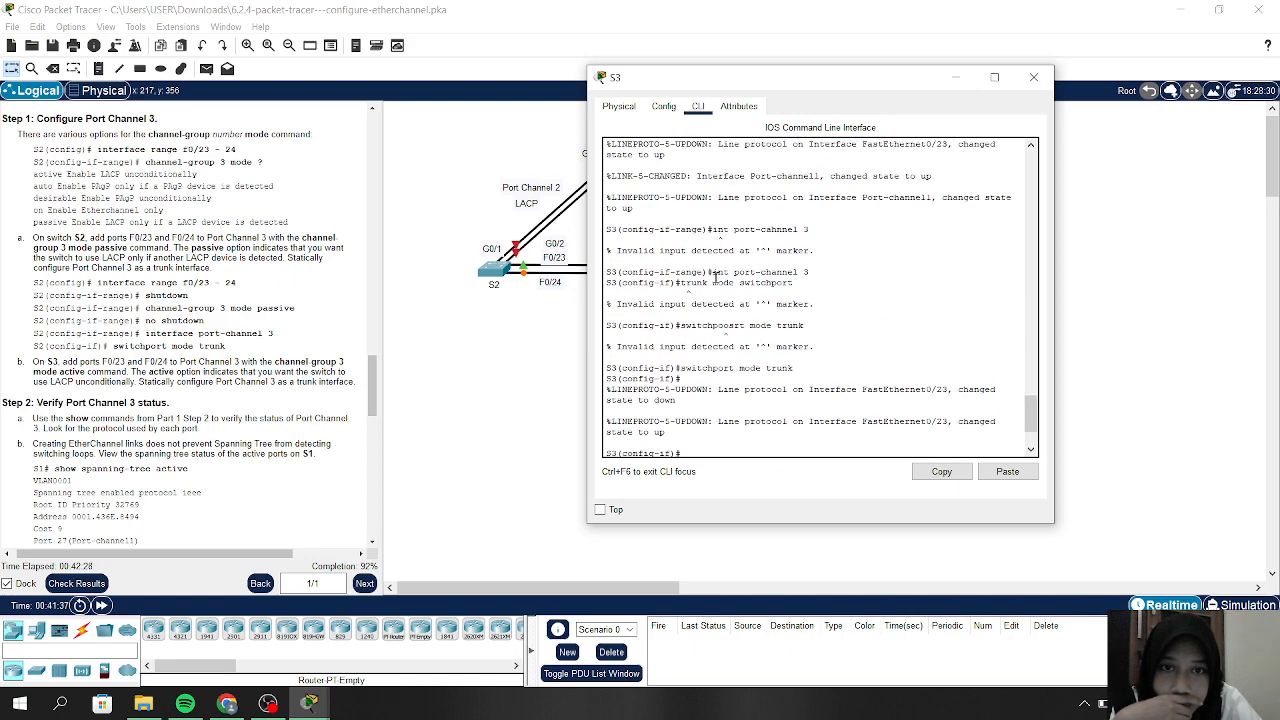
pyautogui.scroll(-1, 715, 277)
pyautogui.scroll(1, 715, 278)
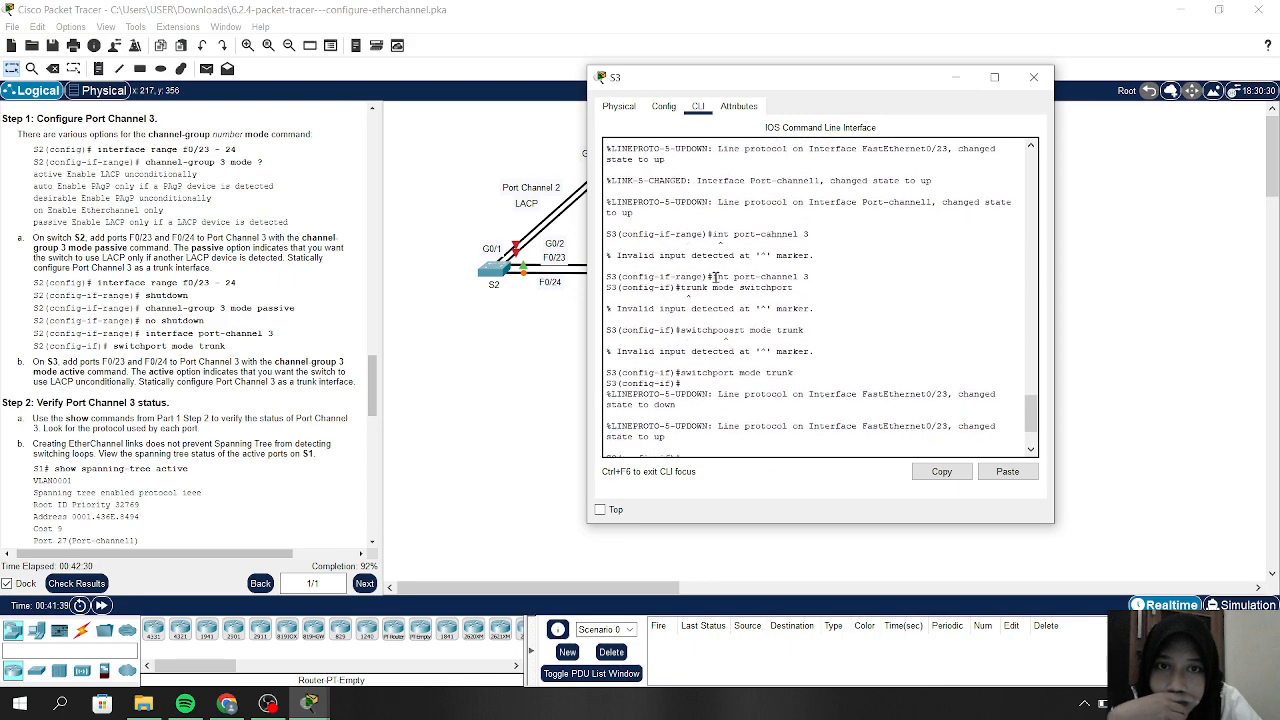
pyautogui.scroll(5, 141, 293)
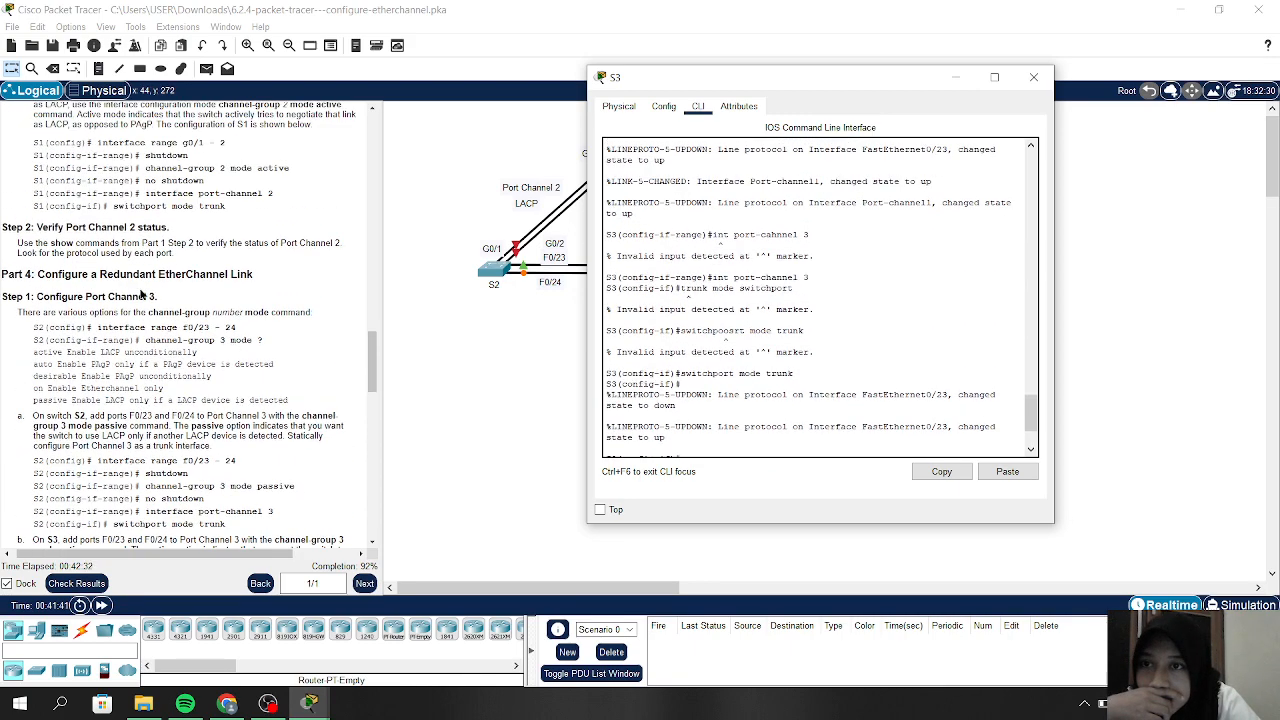
pyautogui.scroll(1, 141, 293)
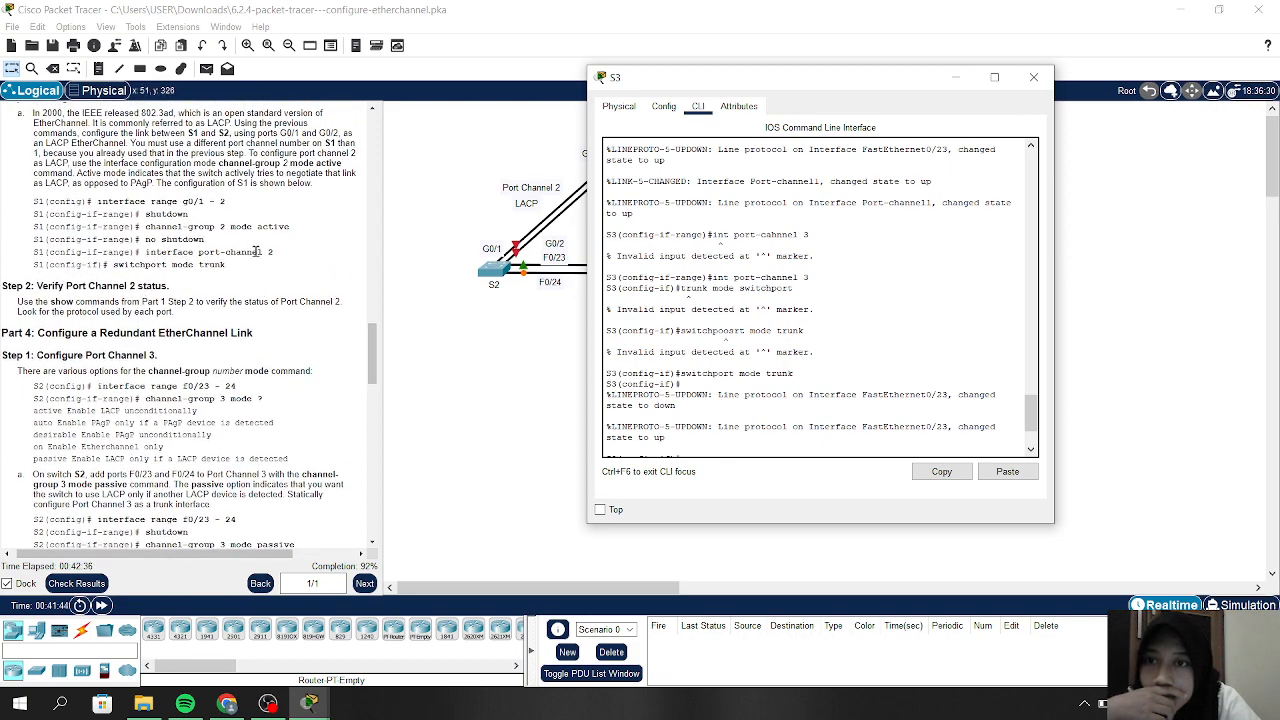
pyautogui.scroll(-3, 678, 432)
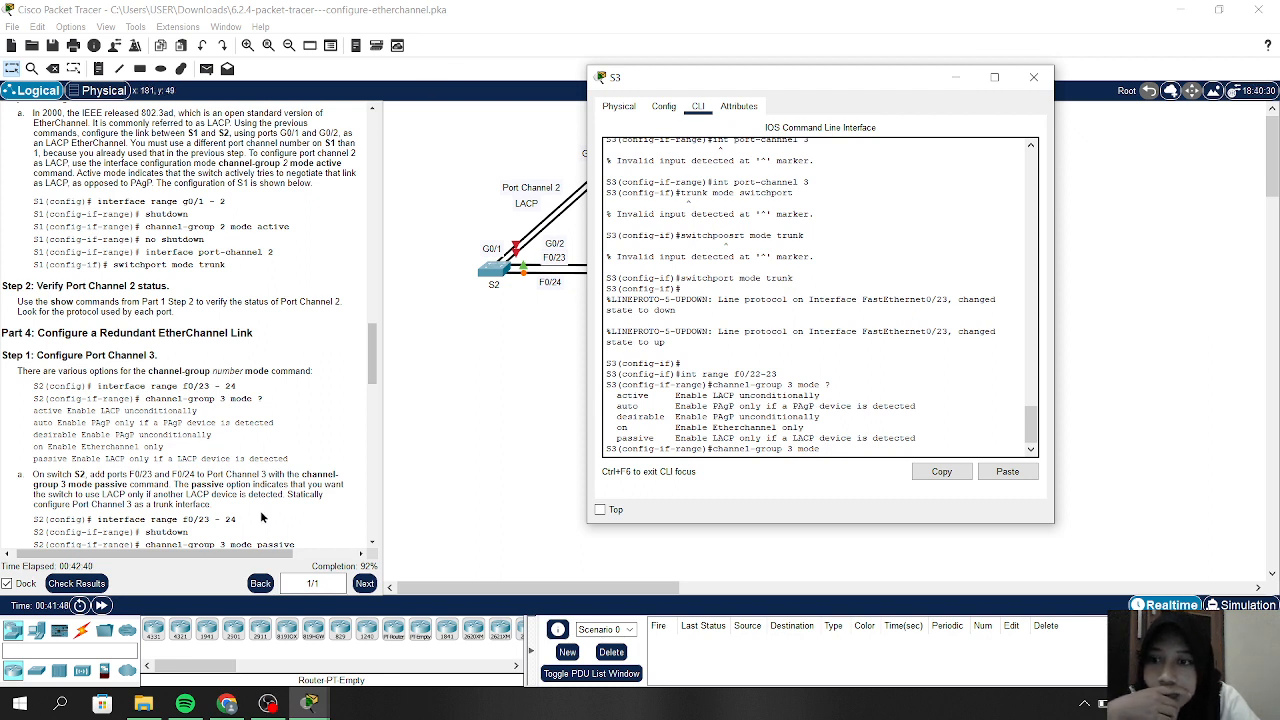
# Check results (91/100), review S3's incorrect F0/23–24 items and overall feedback, then close
pyautogui.click(70, 585)
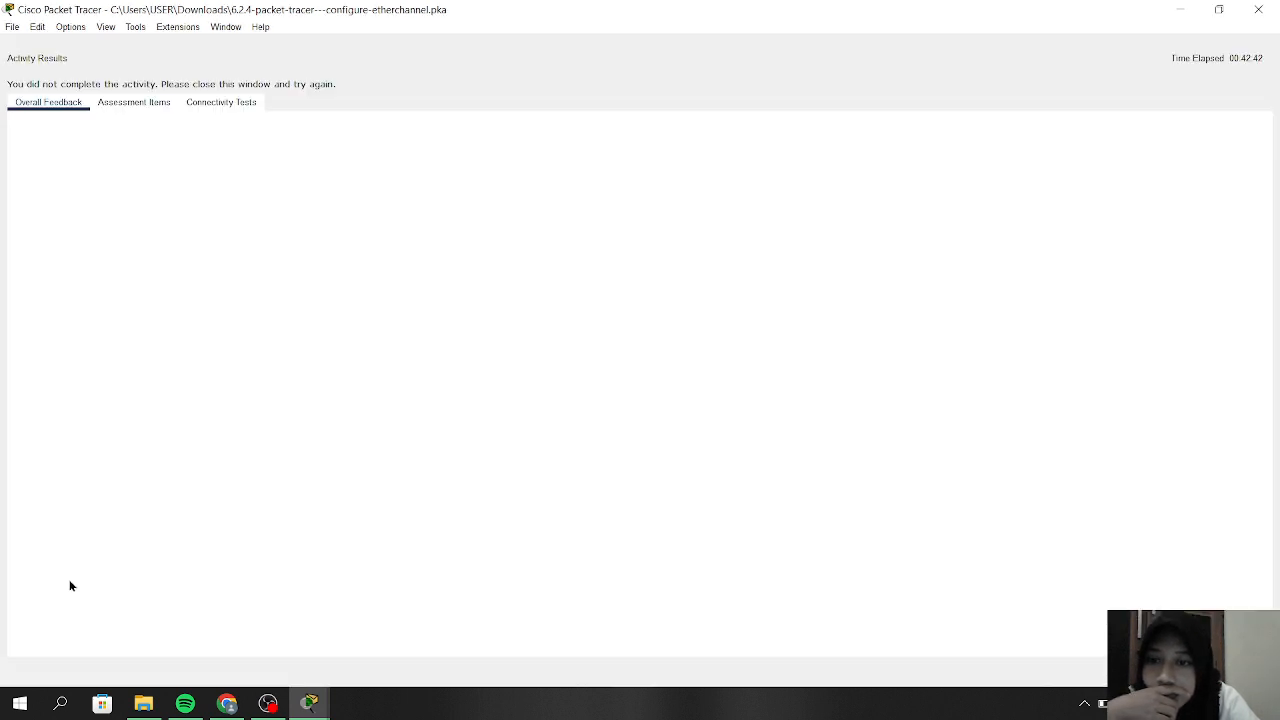
pyautogui.click(130, 104)
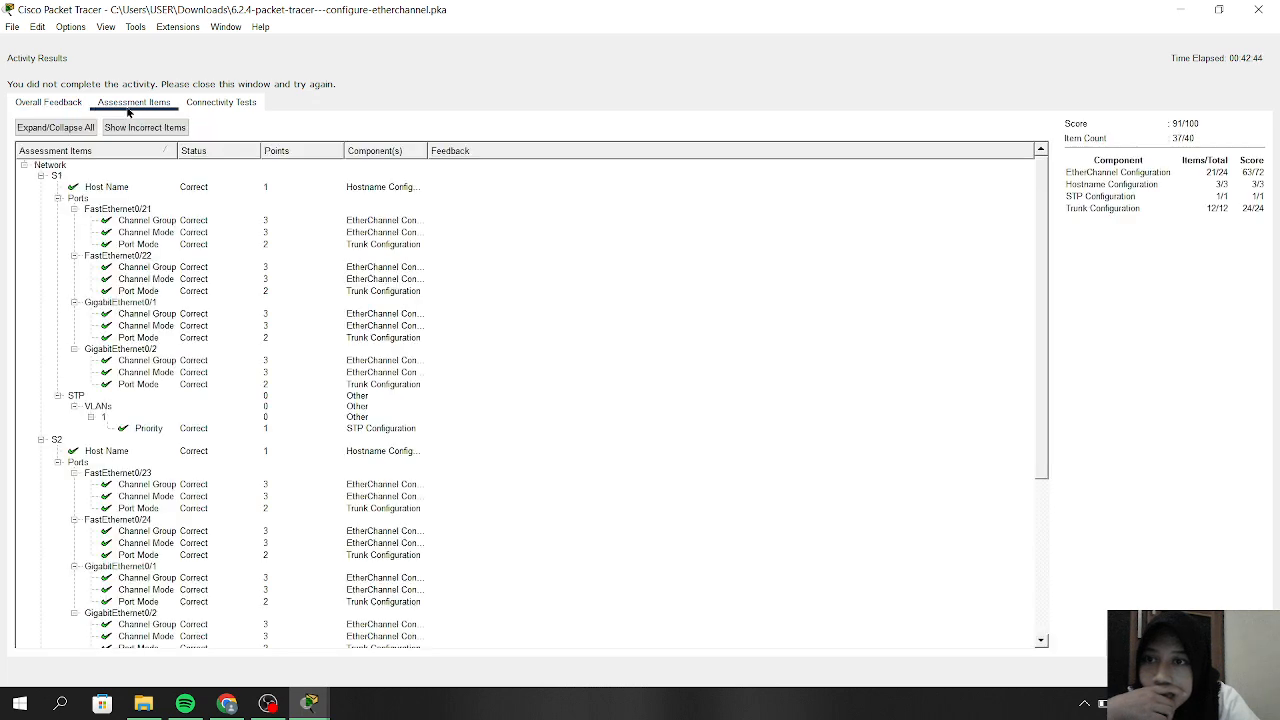
pyautogui.scroll(-7, 245, 355)
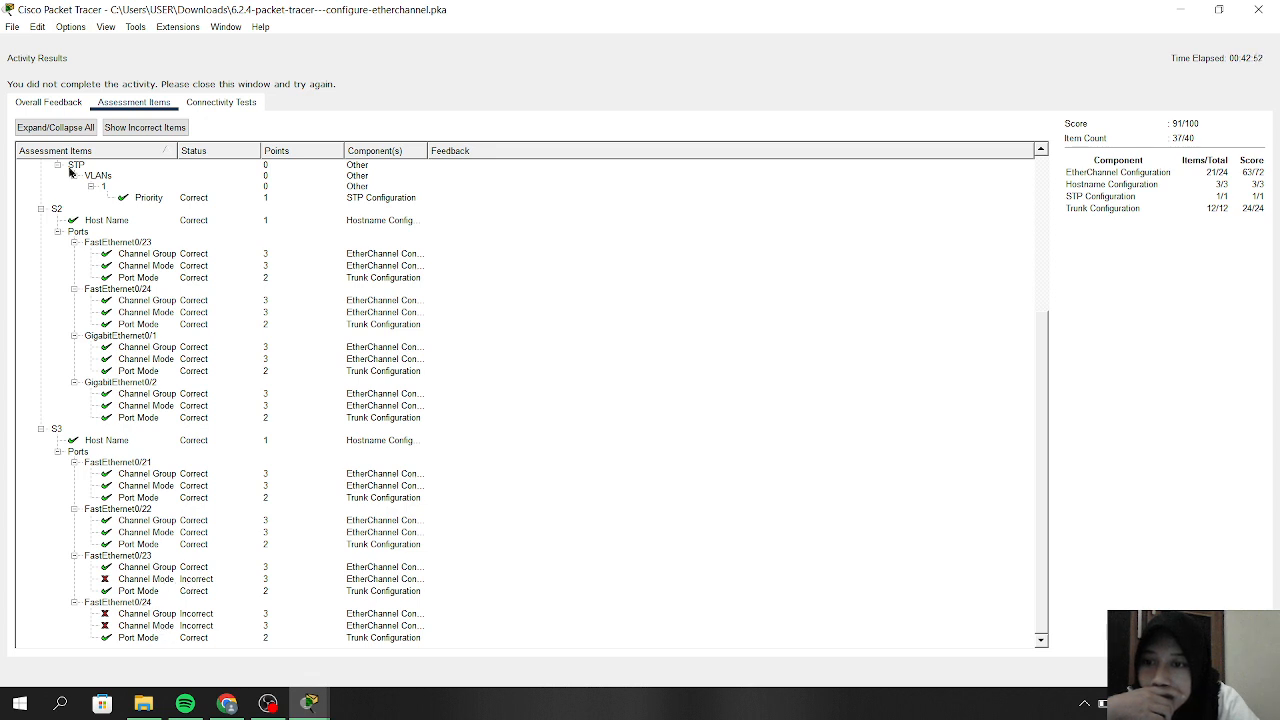
pyautogui.click(50, 103)
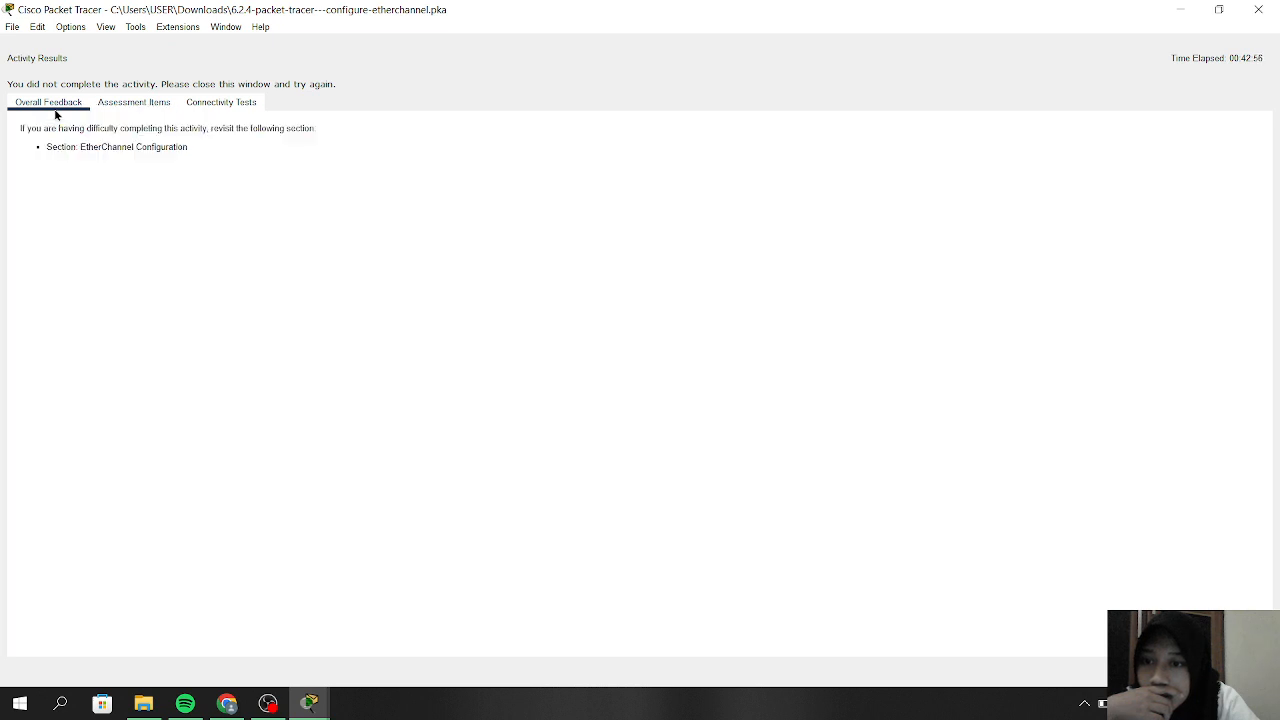
pyautogui.click(1258, 9)
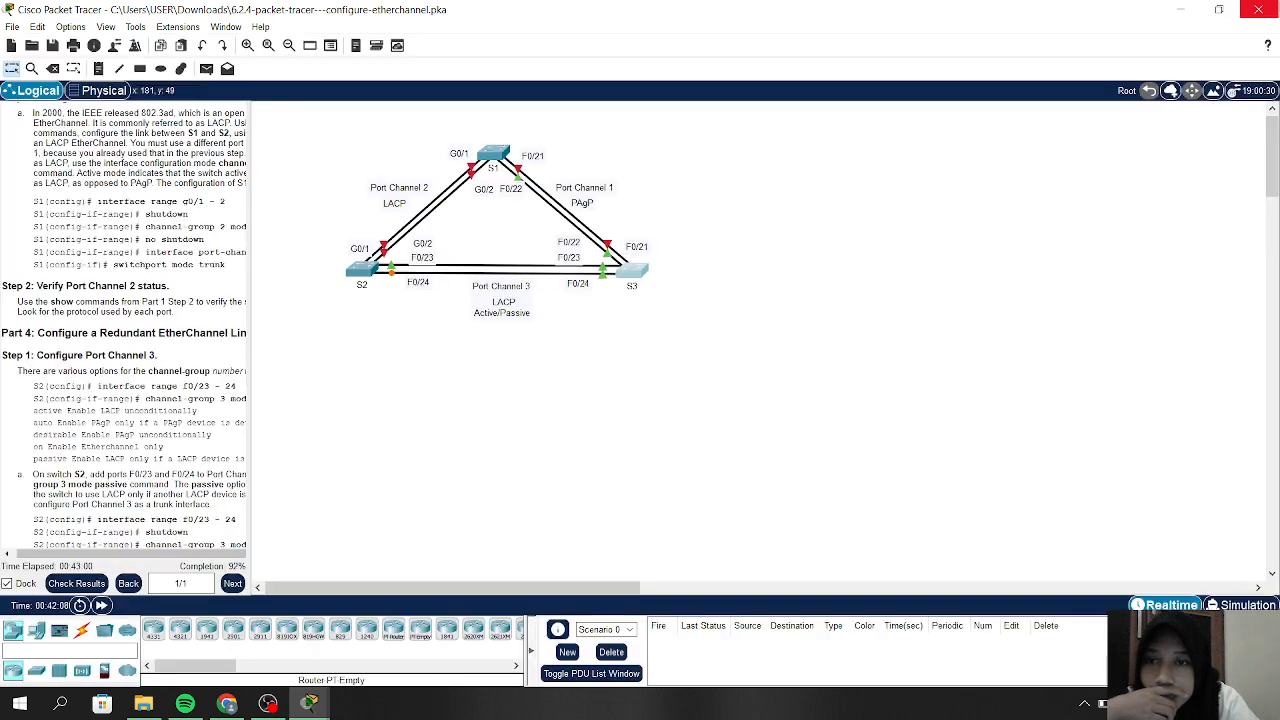
# In S3's CLI, clear the unfinished command and select interface range F0/23-24
pyautogui.click(632, 270)
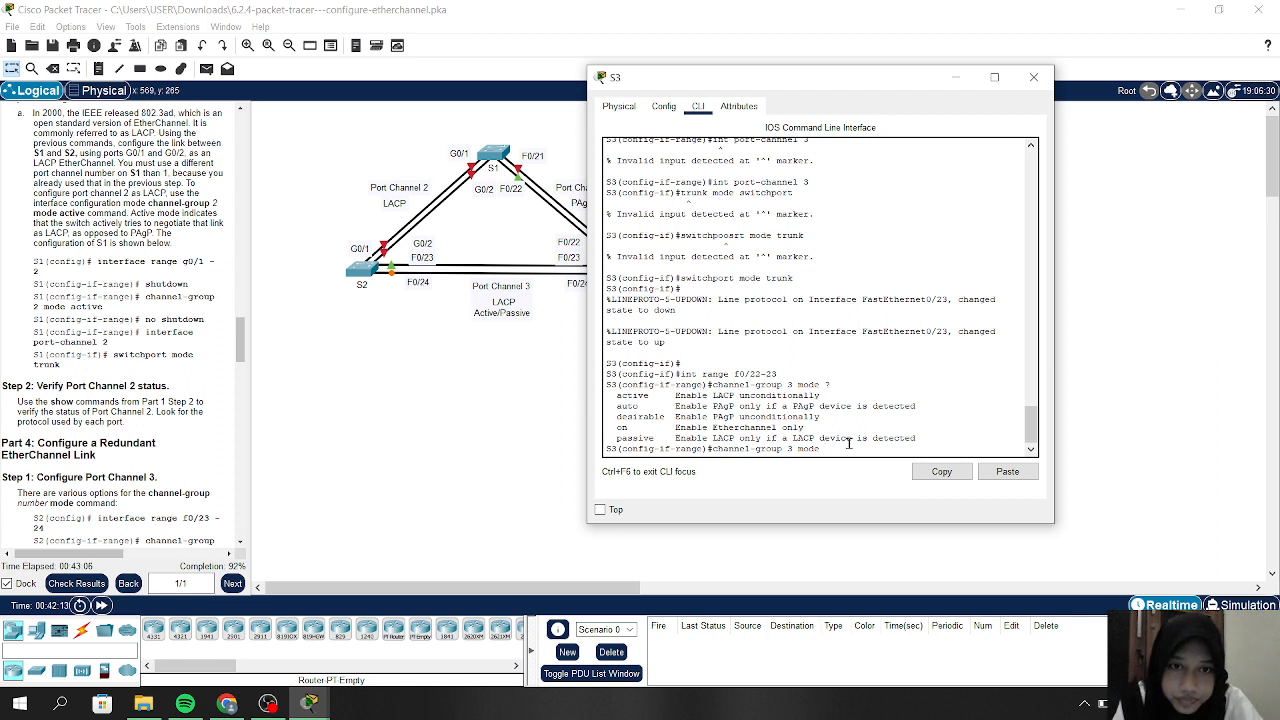
pyautogui.press('BackSpace')
pyautogui.press('BackSpace')
pyautogui.press('BackSpace')
pyautogui.press('BackSpace')
pyautogui.press('BackSpace')
pyautogui.press('BackSpace')
pyautogui.press('BackSpace')
pyautogui.press('BackSpace')
pyautogui.press('BackSpace')
pyautogui.press('BackSpace')
pyautogui.press('BackSpace')
pyautogui.press('BackSpace')
pyautogui.press('BackSpace')
pyautogui.press('BackSpace')
pyautogui.press('BackSpace')
pyautogui.press('BackSpace')
pyautogui.press('BackSpace')
pyautogui.press('BackSpace')
pyautogui.press('BackSpace')
pyautogui.press('BackSpace')
pyautogui.write('int range f0/22')
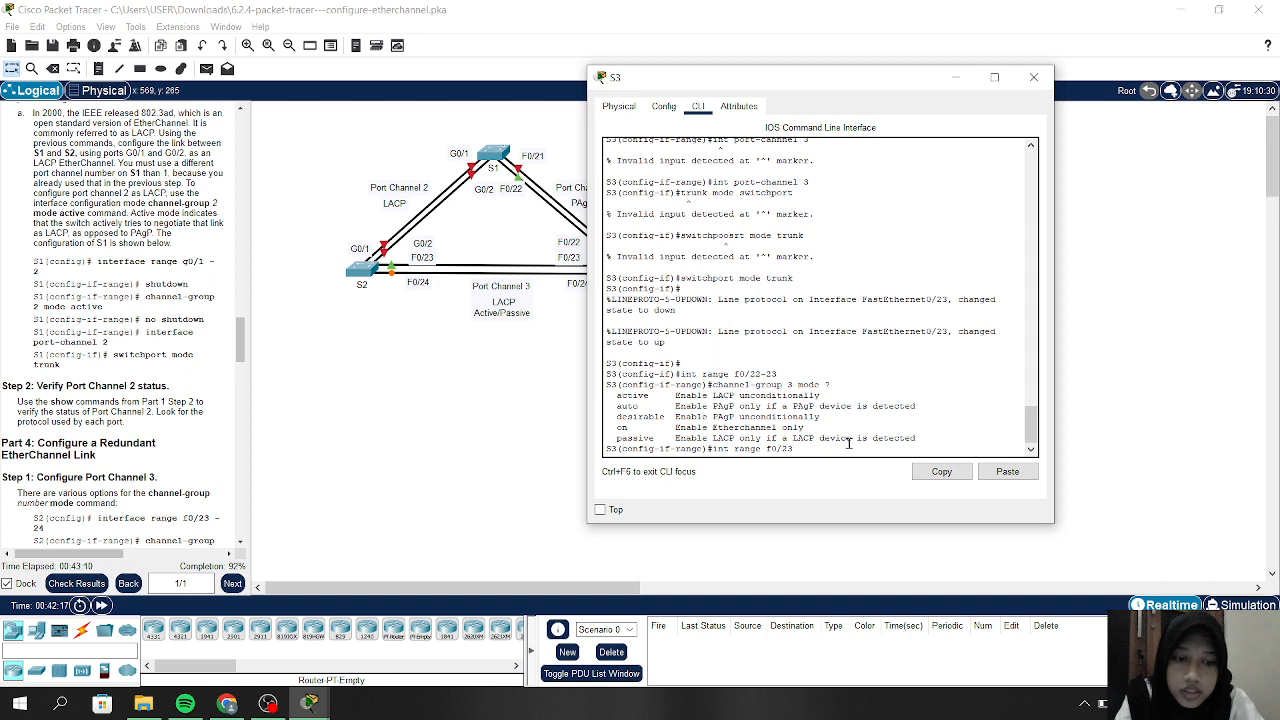
pyautogui.write('-24')
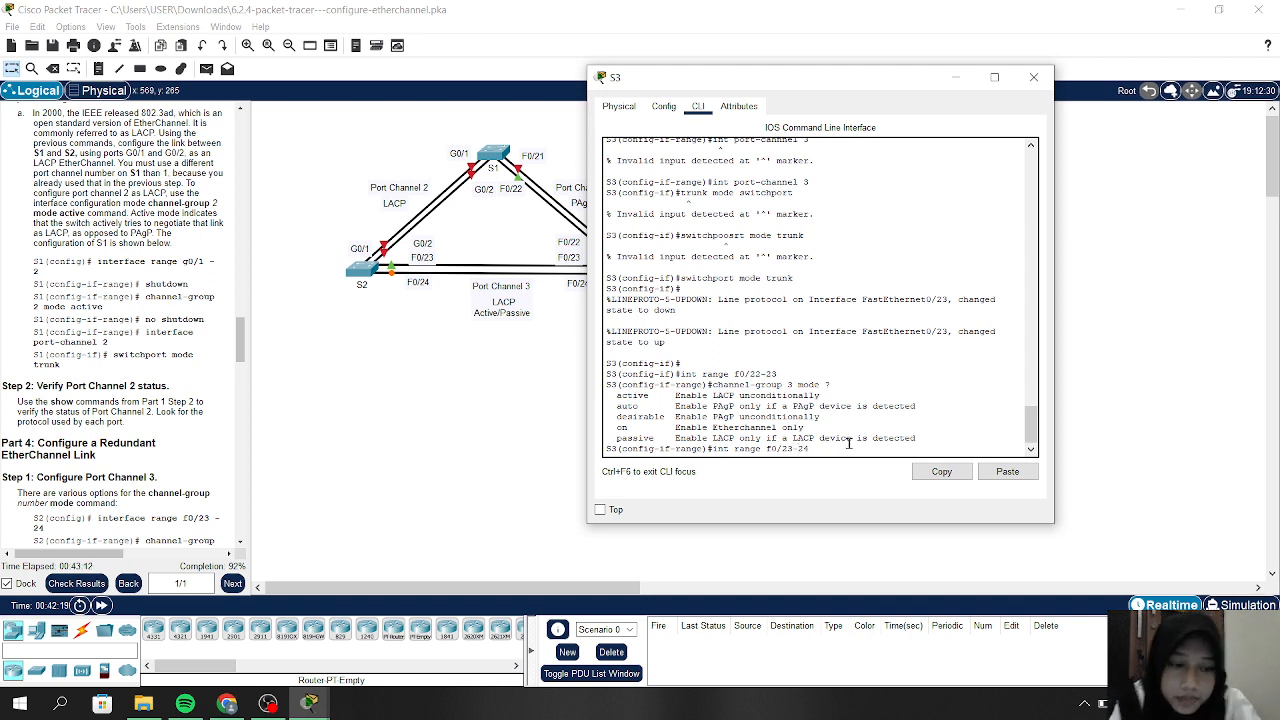
pyautogui.press('Return')
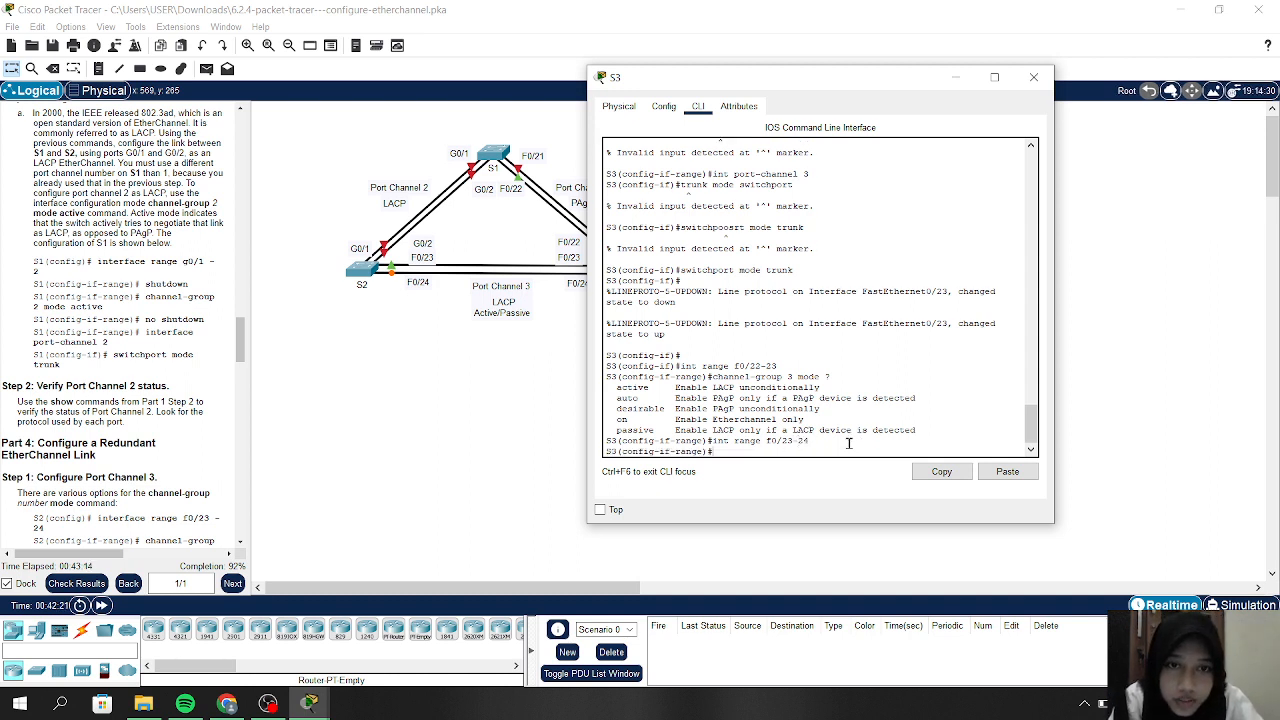
# Recall the previous command and edit it toward channel-group 3 mode passive
pyautogui.press('Up')
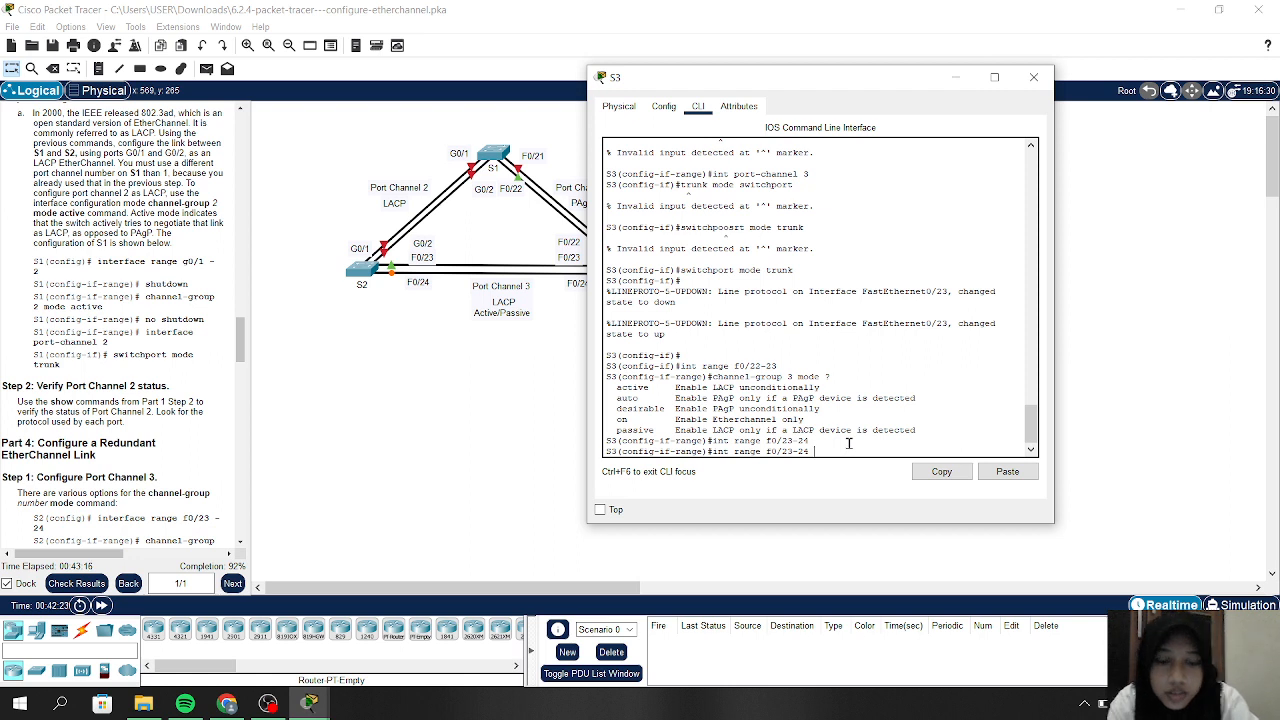
pyautogui.write('mode passive')
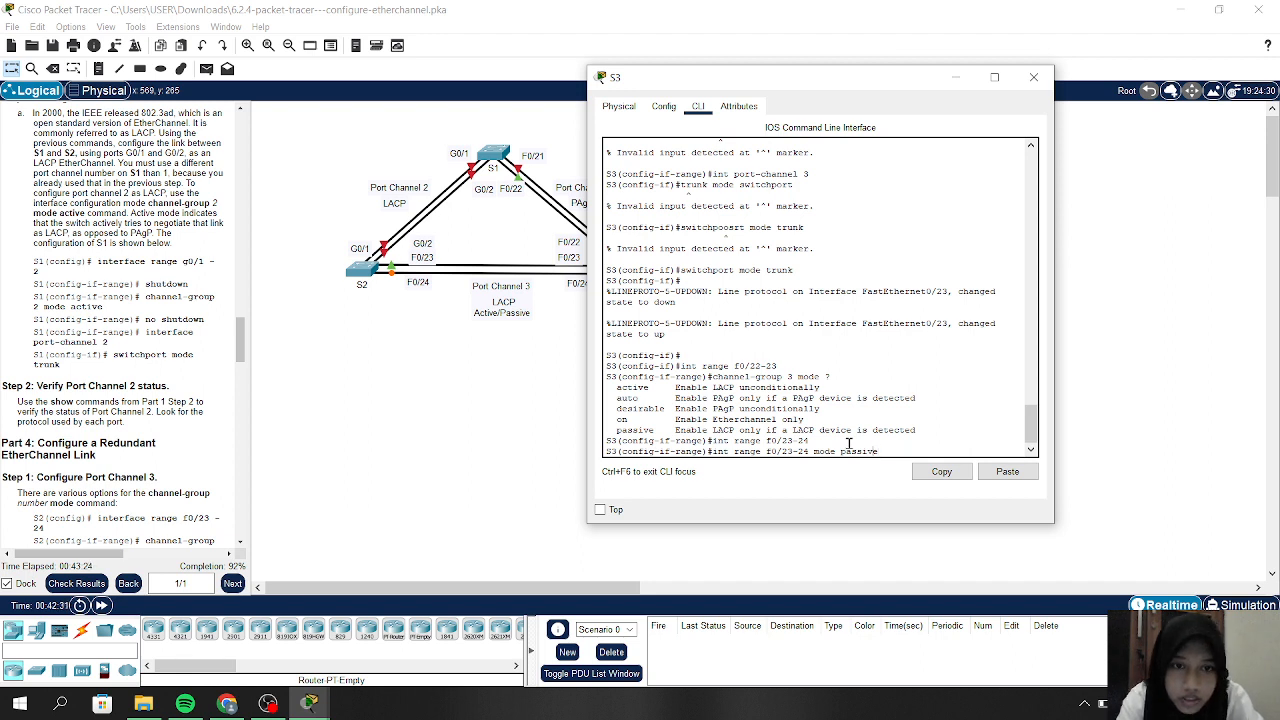
pyautogui.press('BackSpace')
pyautogui.press('BackSpace')
pyautogui.press('BackSpace')
pyautogui.press('BackSpace')
pyautogui.press('BackSpace')
pyautogui.press('BackSpace')
pyautogui.press('BackSpace')
pyautogui.press('BackSpace')
pyautogui.press('BackSpace')
pyautogui.press('BackSpace')
pyautogui.press('BackSpace')
pyautogui.press('BackSpace')
pyautogui.press('BackSpace')
pyautogui.press('BackSpace')
pyautogui.press('BackSpace')
pyautogui.press('BackSpace')
pyautogui.press('BackSpace')
pyautogui.press('BackSpace')
pyautogui.press('BackSpace')
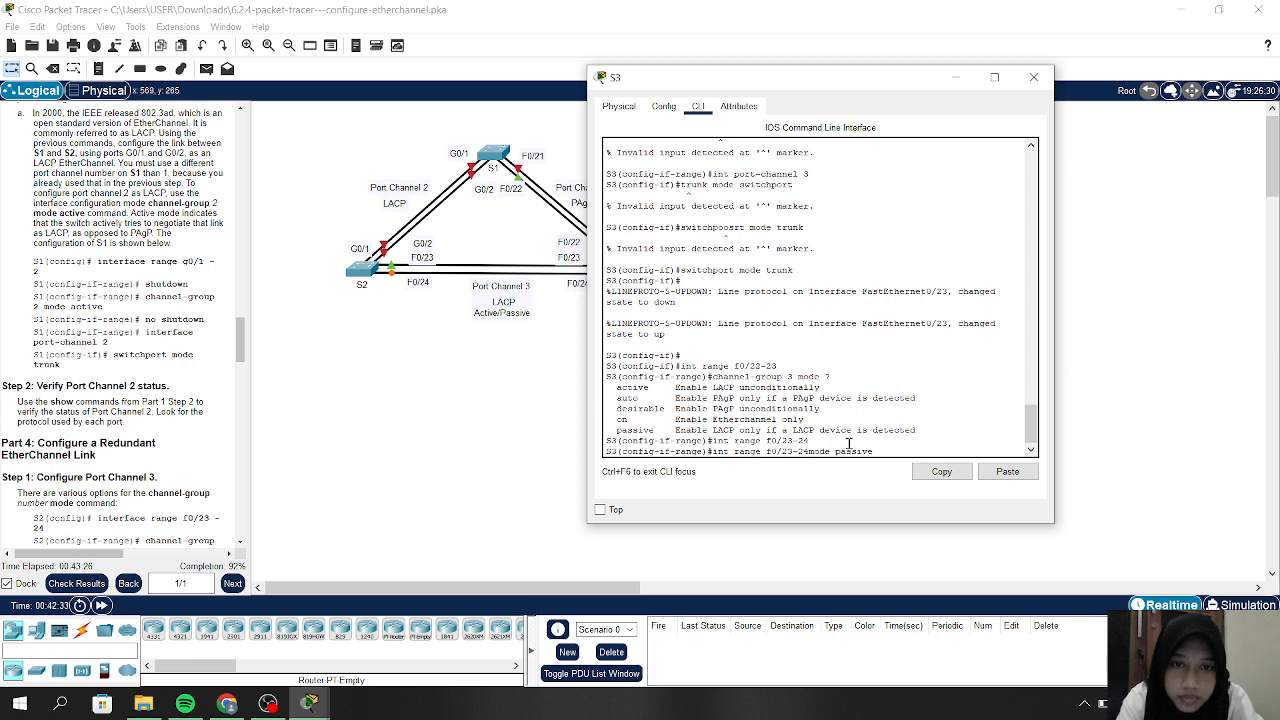
pyautogui.write('channe')
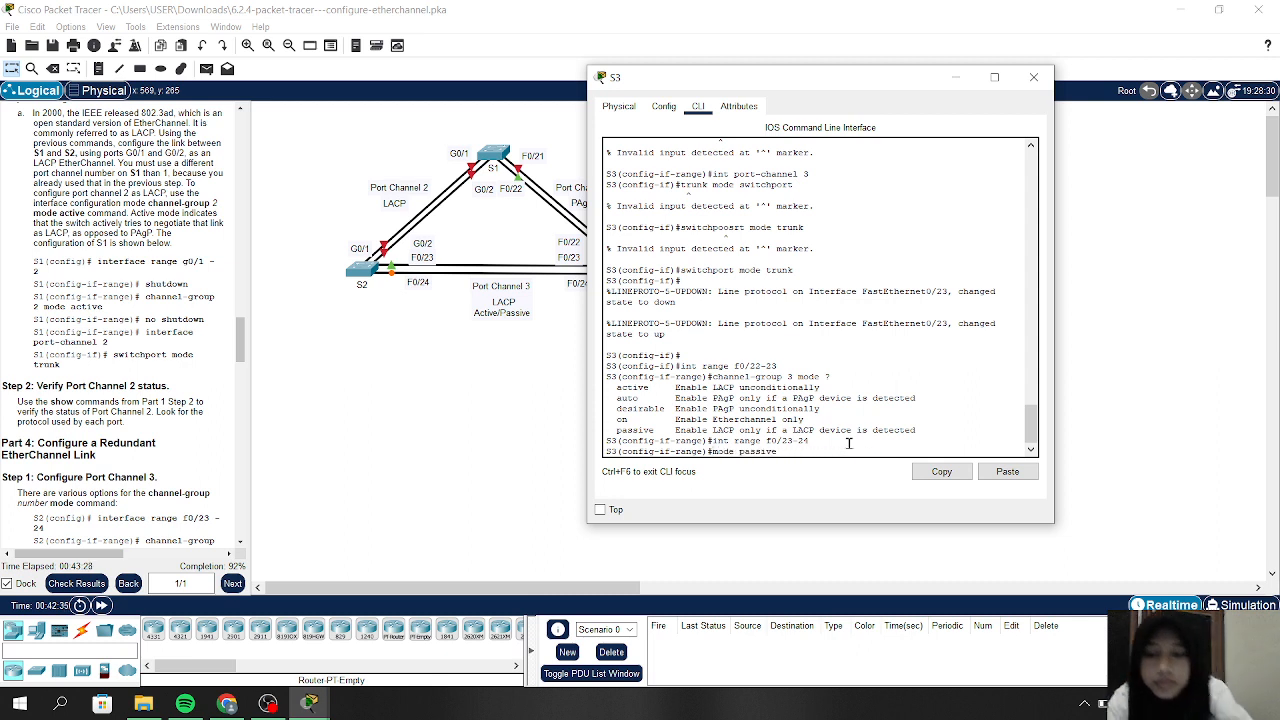
pyautogui.write('l')
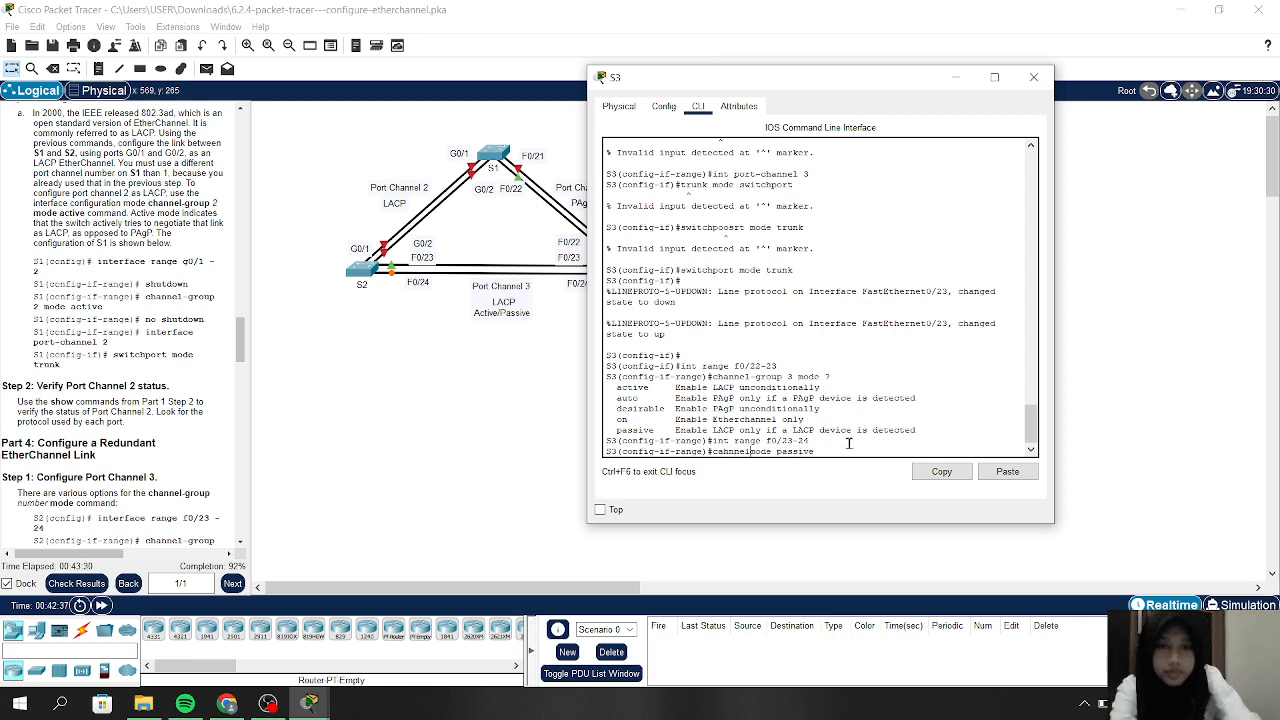
pyautogui.write('-group')
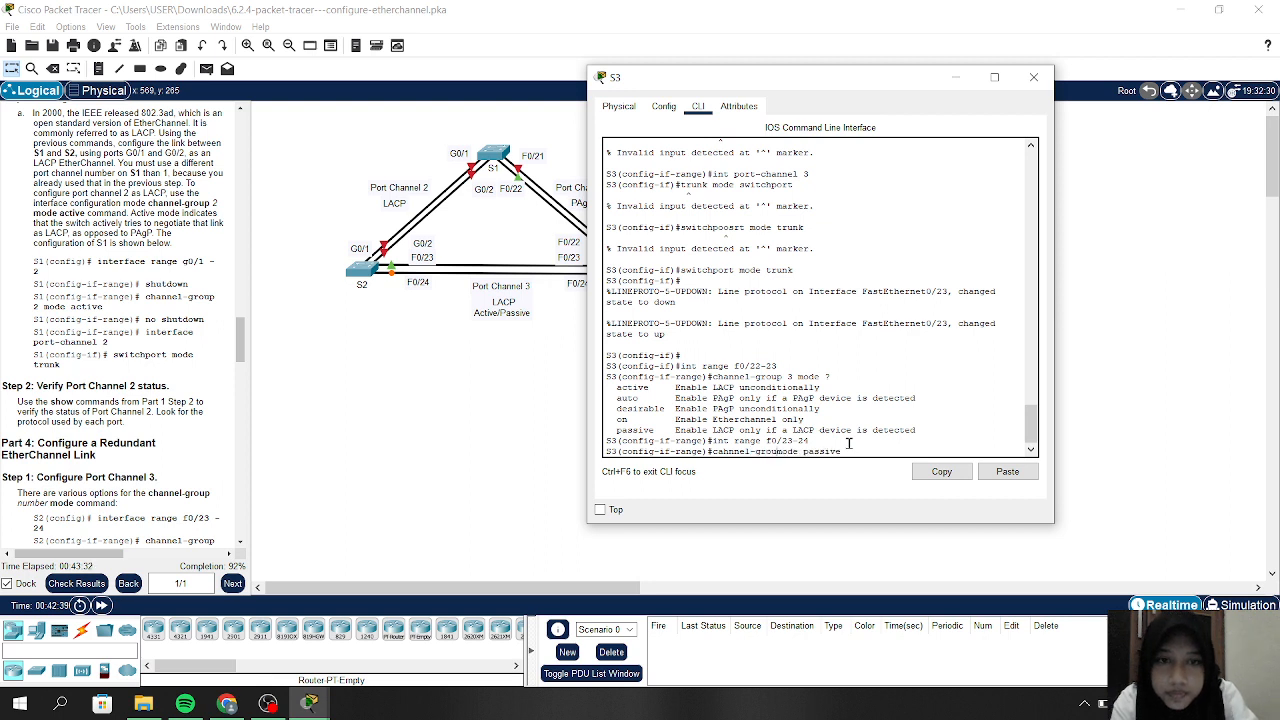
pyautogui.write(' 3')
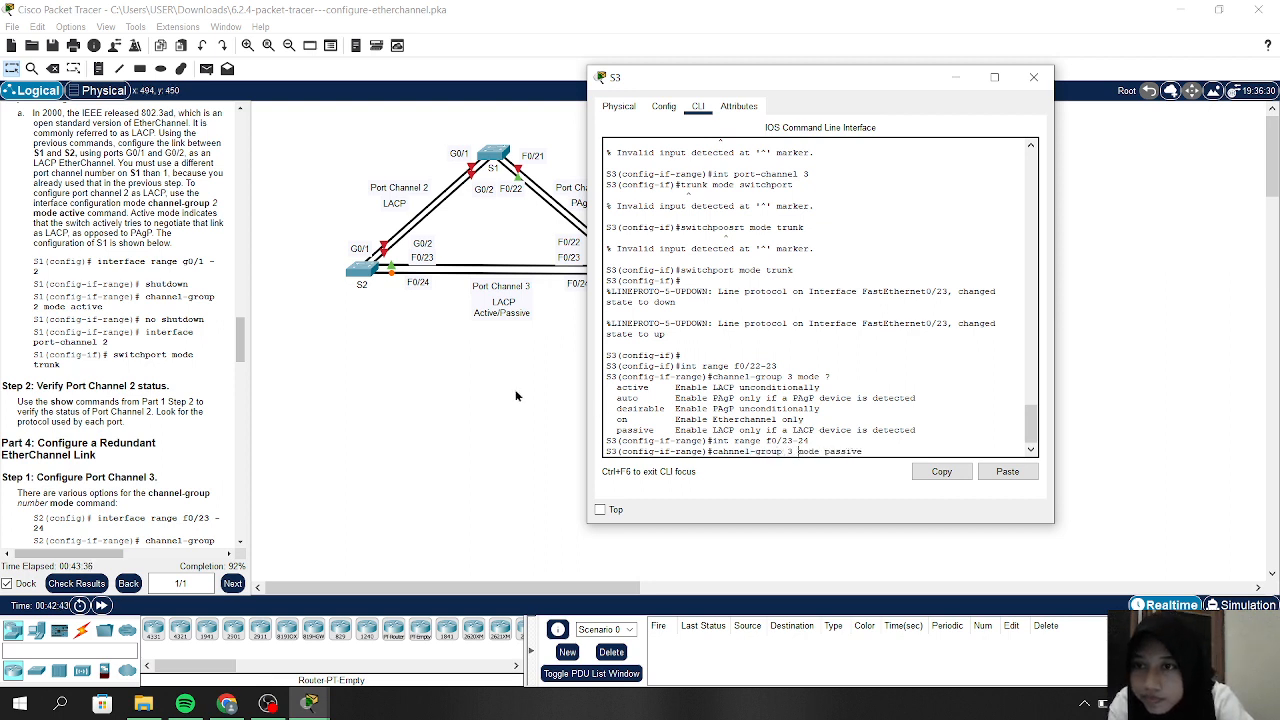
# Widen the instructions pane and scroll down to read the steps
pyautogui.scroll(-3, 203, 398)
pyautogui.scroll(-3, 203, 398)
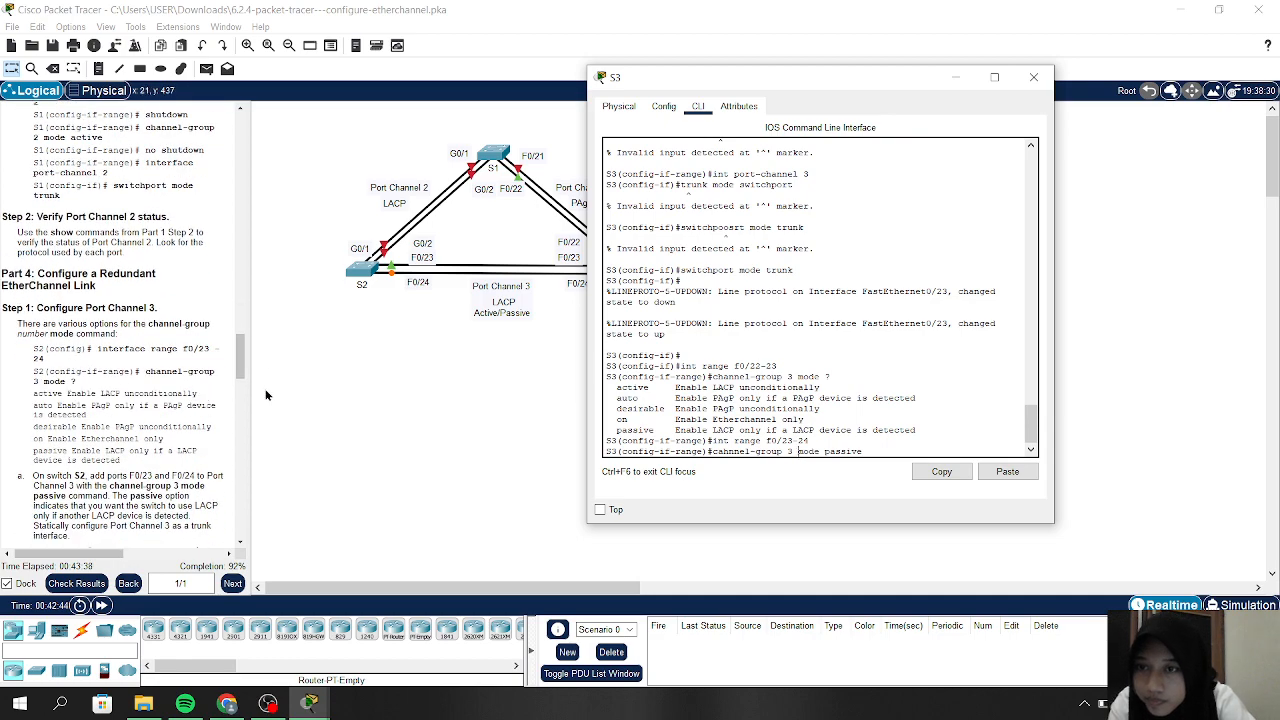
pyautogui.moveTo(247, 374); pyautogui.dragTo(366, 374)
pyautogui.scroll(-3, 205, 375)
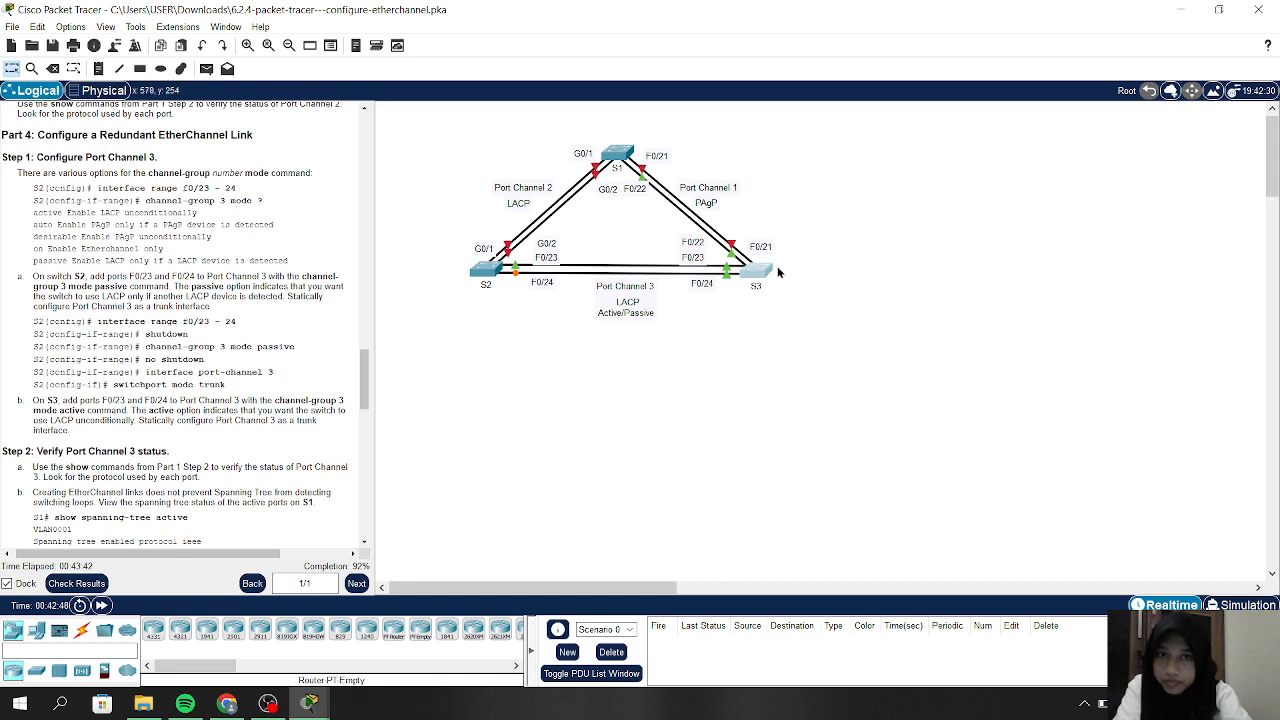
# Return to S3's command line and clear the unfinished command
pyautogui.click(752, 270)
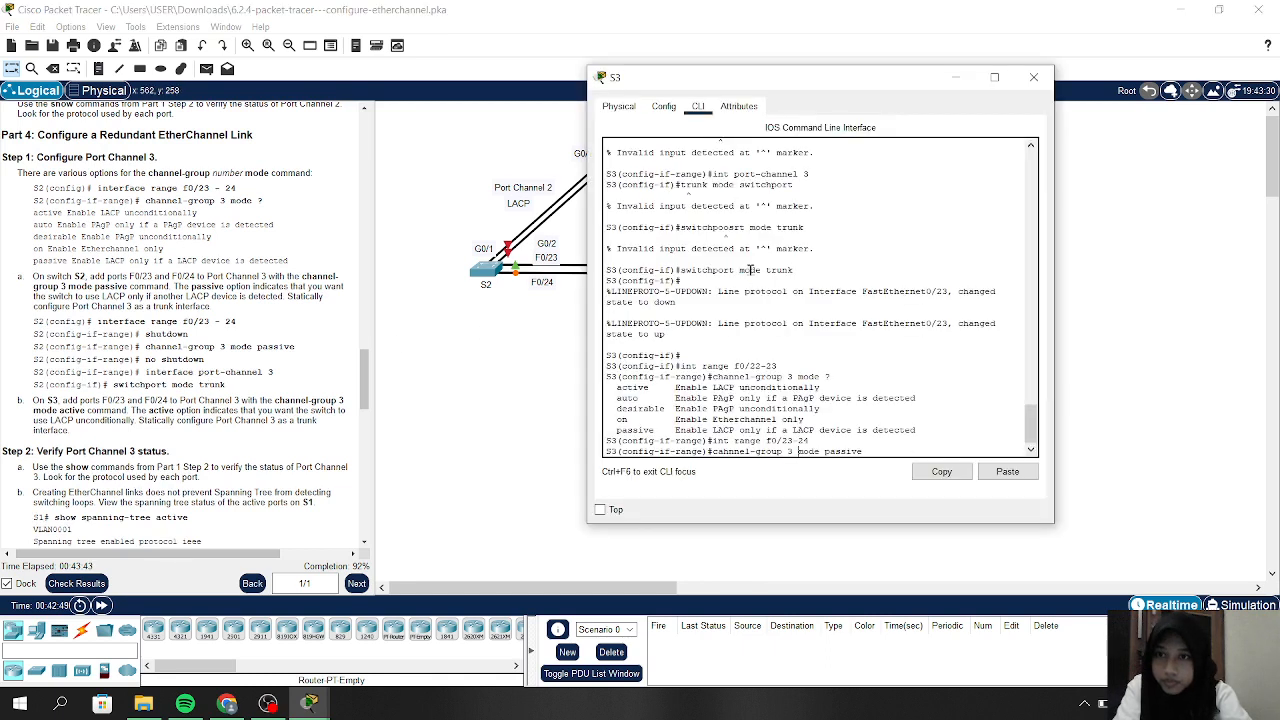
pyautogui.click(883, 445)
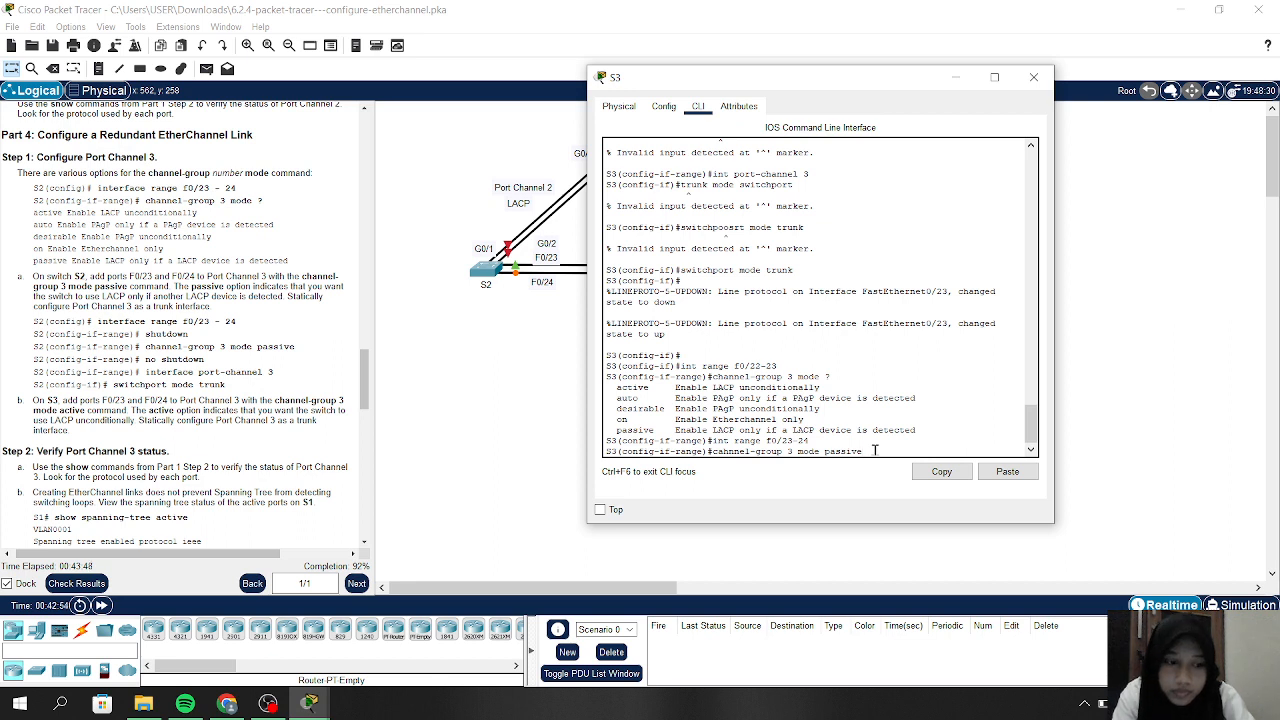
pyautogui.press('Left')
pyautogui.press('Left')
pyautogui.press('Left')
pyautogui.press('Left')
pyautogui.press('Left')
pyautogui.press('Left')
pyautogui.press('Left')
pyautogui.press('Left')
pyautogui.press('Left')
pyautogui.press('Left')
pyautogui.press('Left')
pyautogui.press('Left')
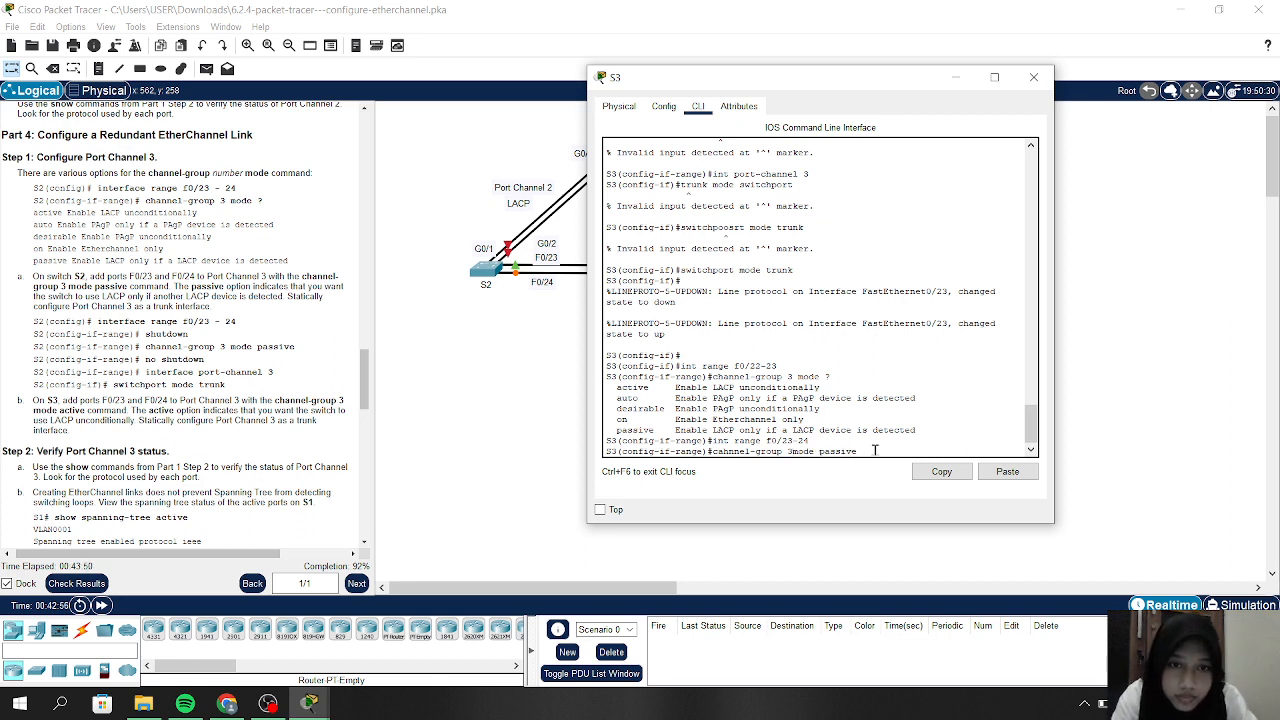
pyautogui.press('BackSpace')
pyautogui.press('BackSpace')
pyautogui.press('BackSpace')
pyautogui.press('BackSpace')
pyautogui.press('BackSpace')
pyautogui.press('BackSpace')
pyautogui.press('BackSpace')
pyautogui.press('BackSpace')
pyautogui.press('BackSpace')
pyautogui.press('BackSpace')
pyautogui.press('BackSpace')
pyautogui.press('BackSpace')
pyautogui.press('BackSpace')
pyautogui.press('BackSpace')
pyautogui.press('BackSpace')
pyautogui.press('BackSpace')
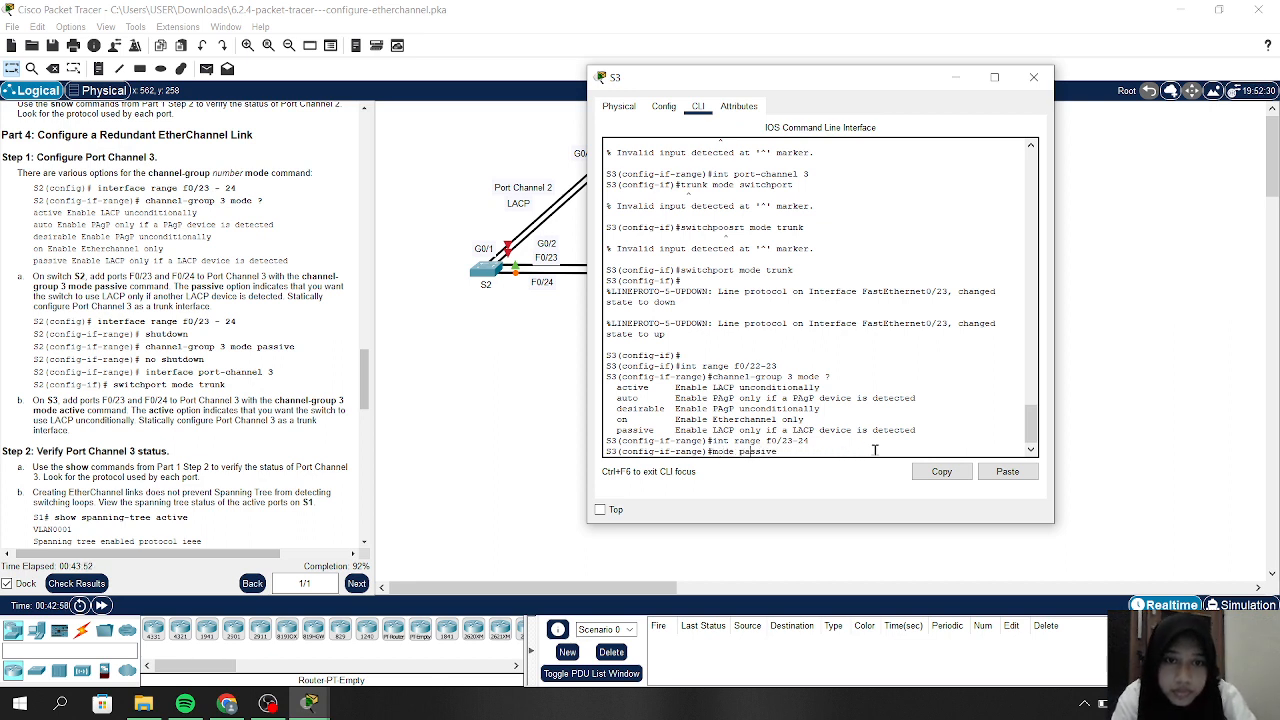
pyautogui.press('BackSpace')
pyautogui.press('BackSpace')
pyautogui.press('BackSpace')
pyautogui.press('BackSpace')
pyautogui.press('BackSpace')
pyautogui.press('BackSpace')
pyautogui.press('BackSpace')
pyautogui.press('BackSpace')
pyautogui.press('BackSpace')
pyautogui.press('BackSpace')
pyautogui.press('BackSpace')
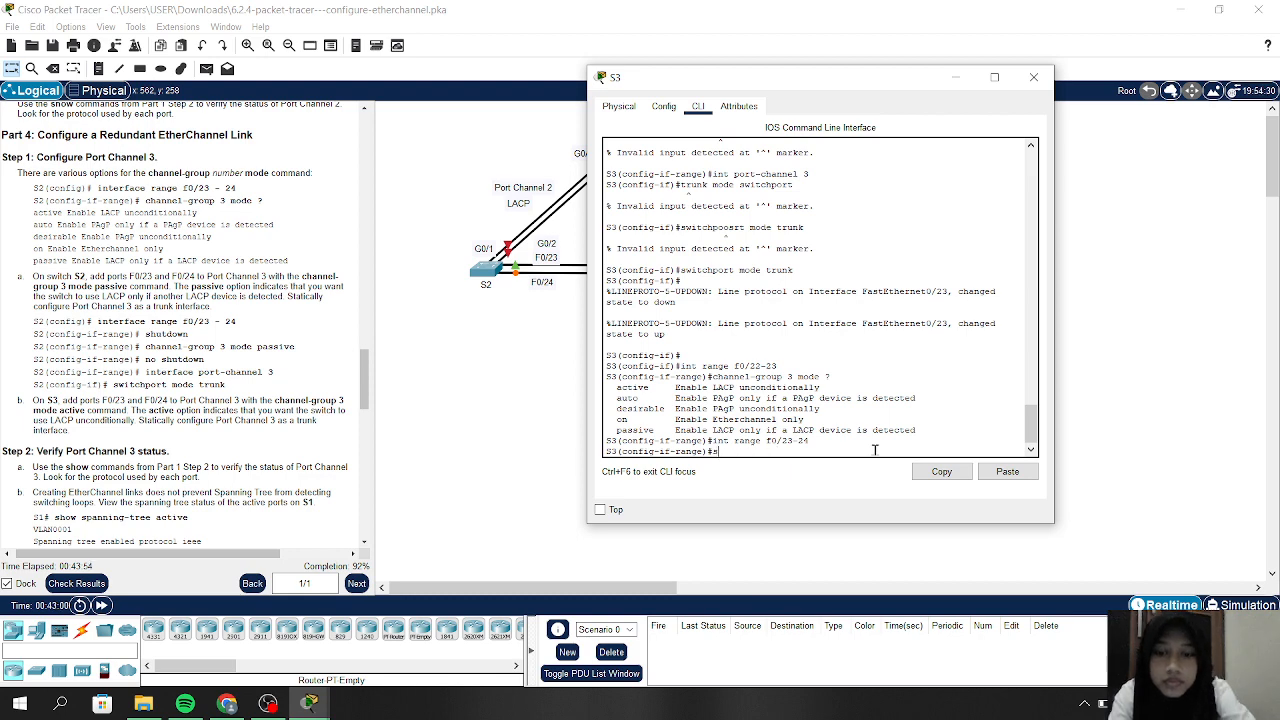
# Shut down F0/23–24, add them to channel group 3 in passive mode, then bring them up
pyautogui.write('shutdow')
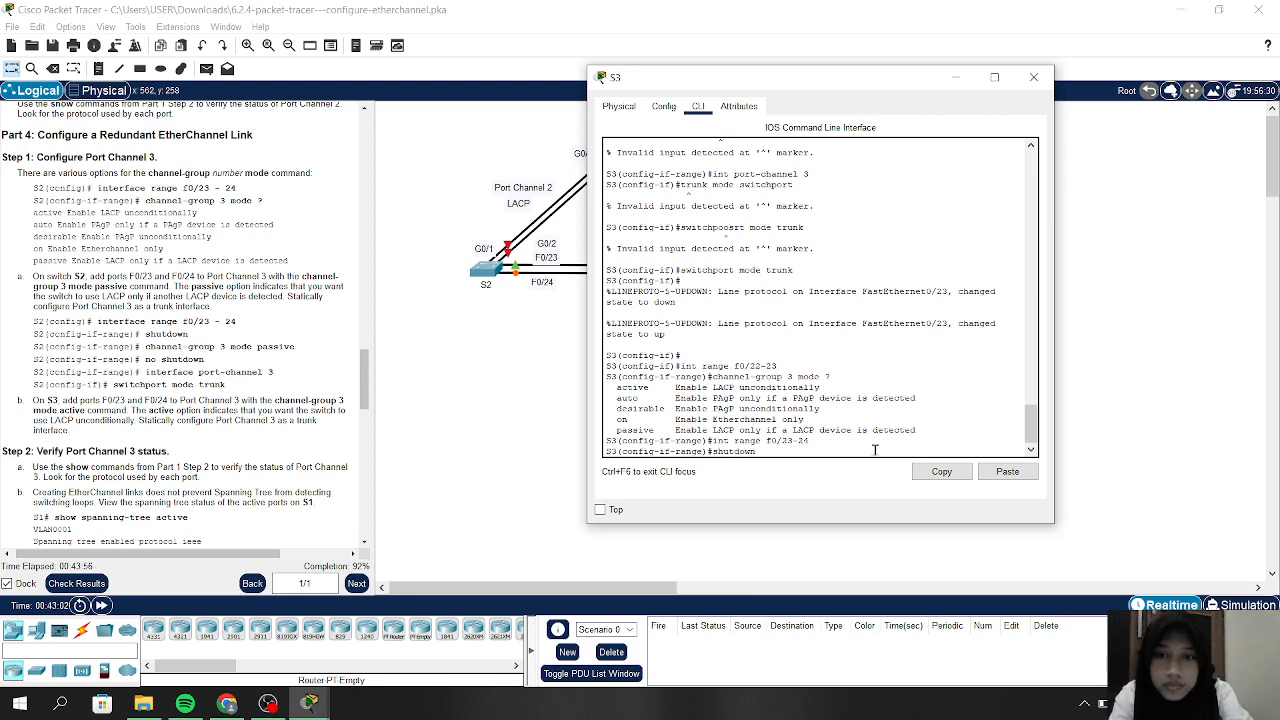
pyautogui.write('n')
pyautogui.press('Return')
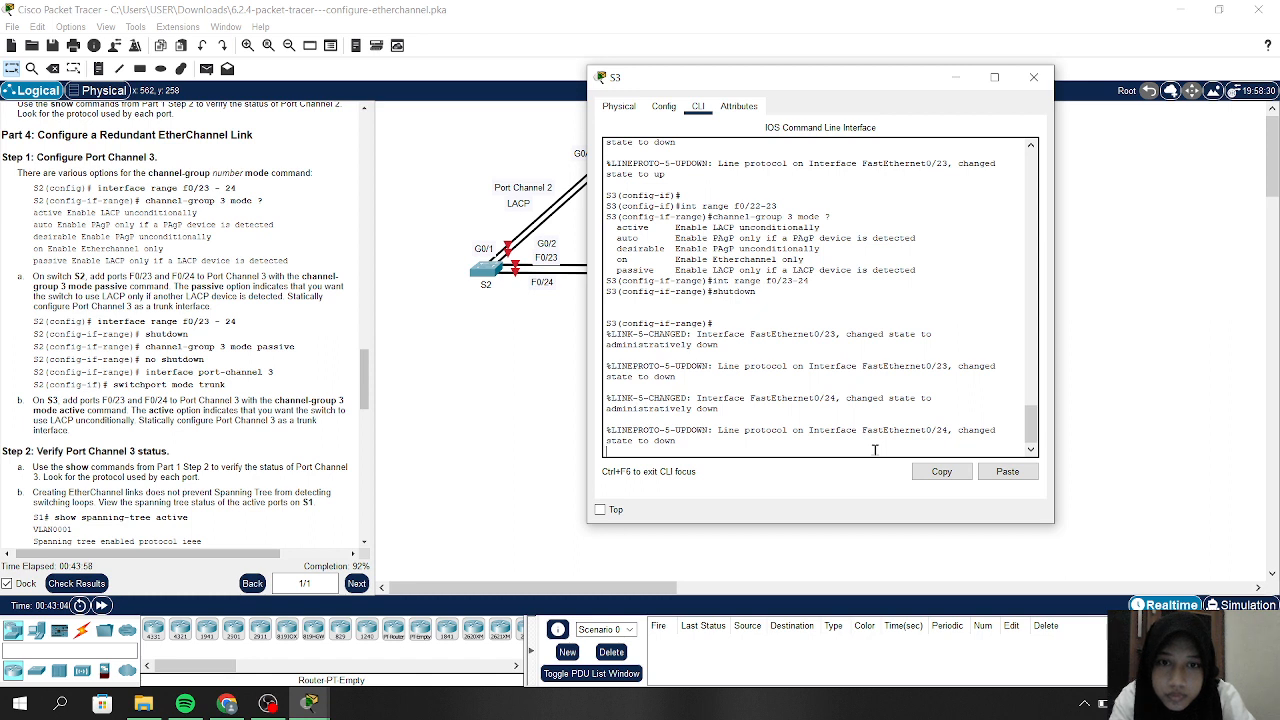
pyautogui.press('Return')
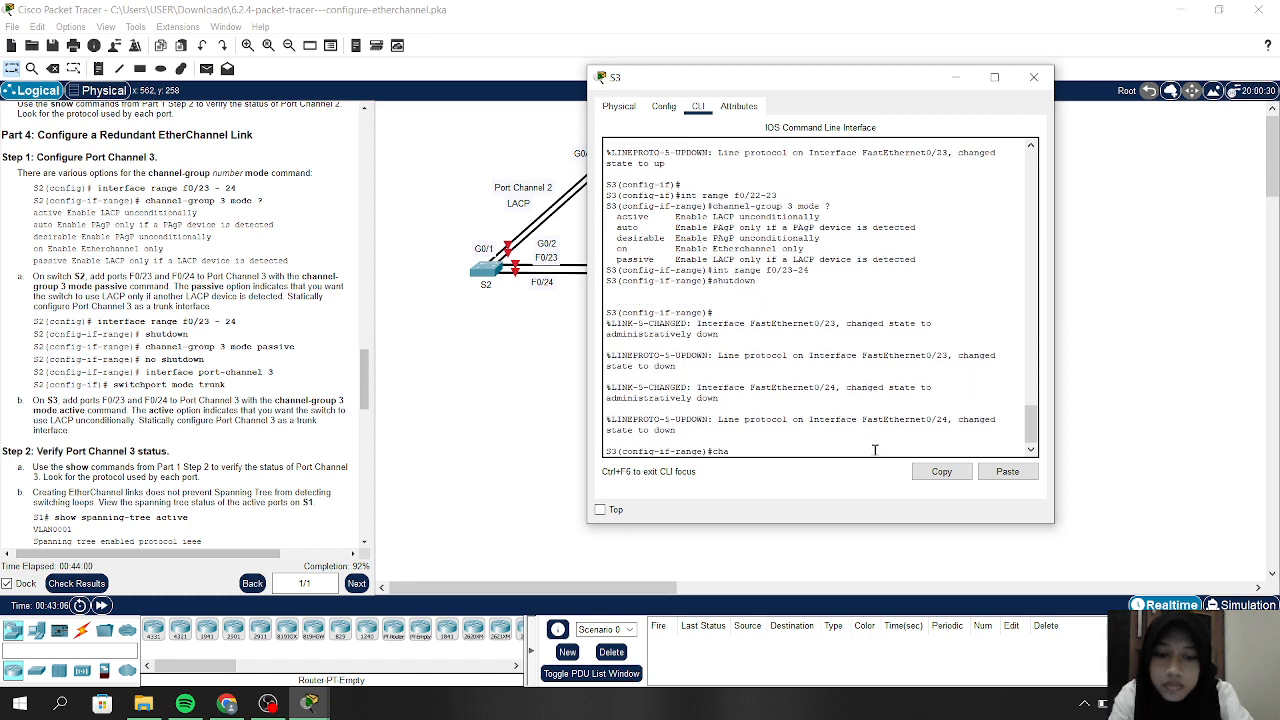
pyautogui.write('channel')
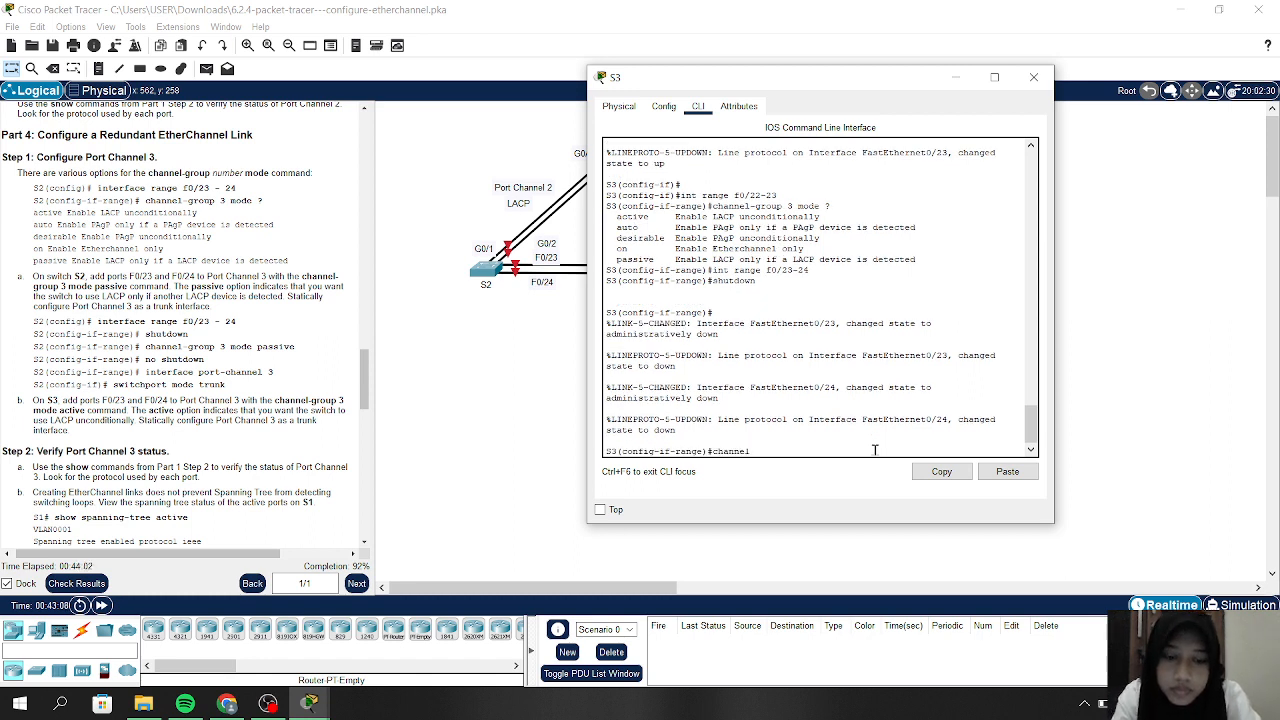
pyautogui.write('-grou')
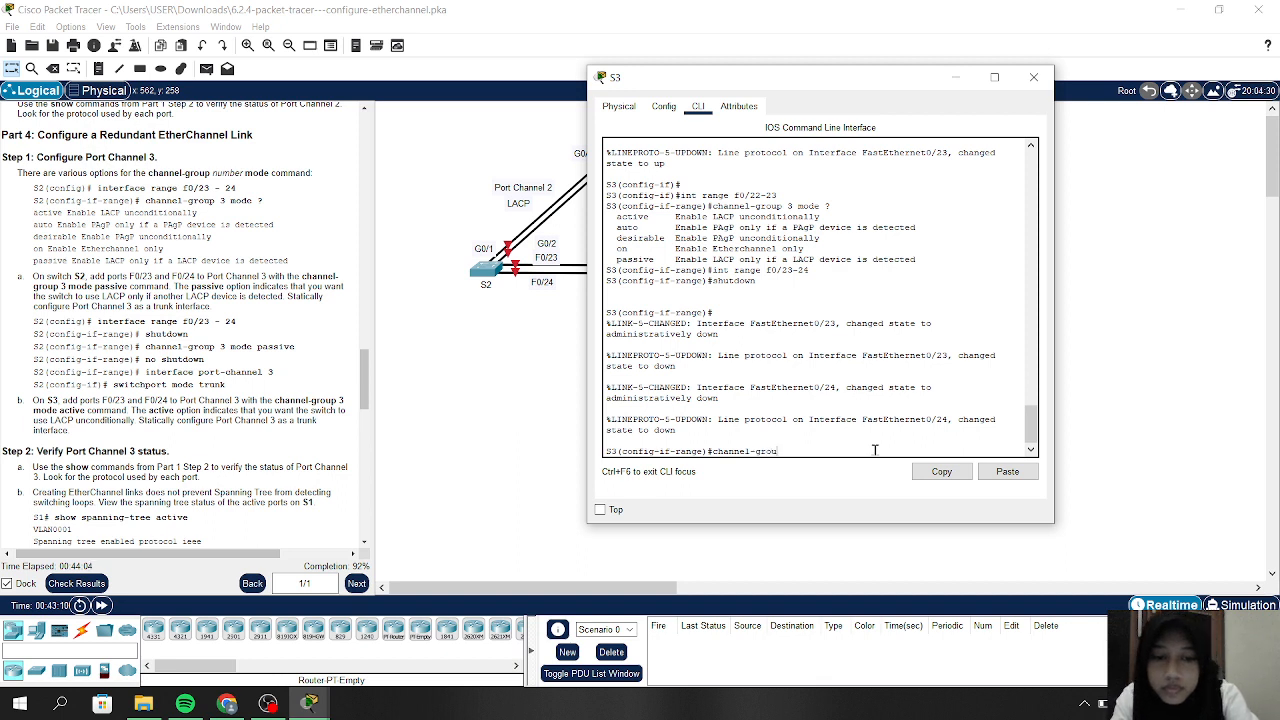
pyautogui.write('p 3')
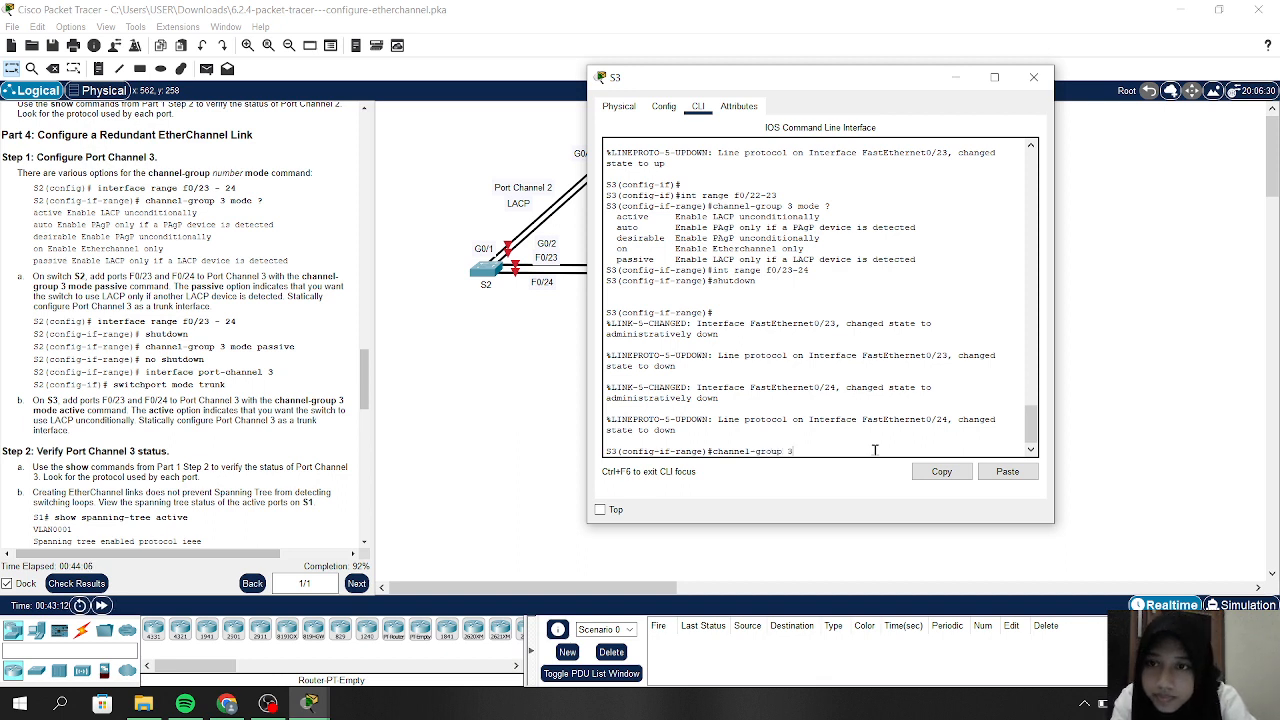
pyautogui.write(' mode ')
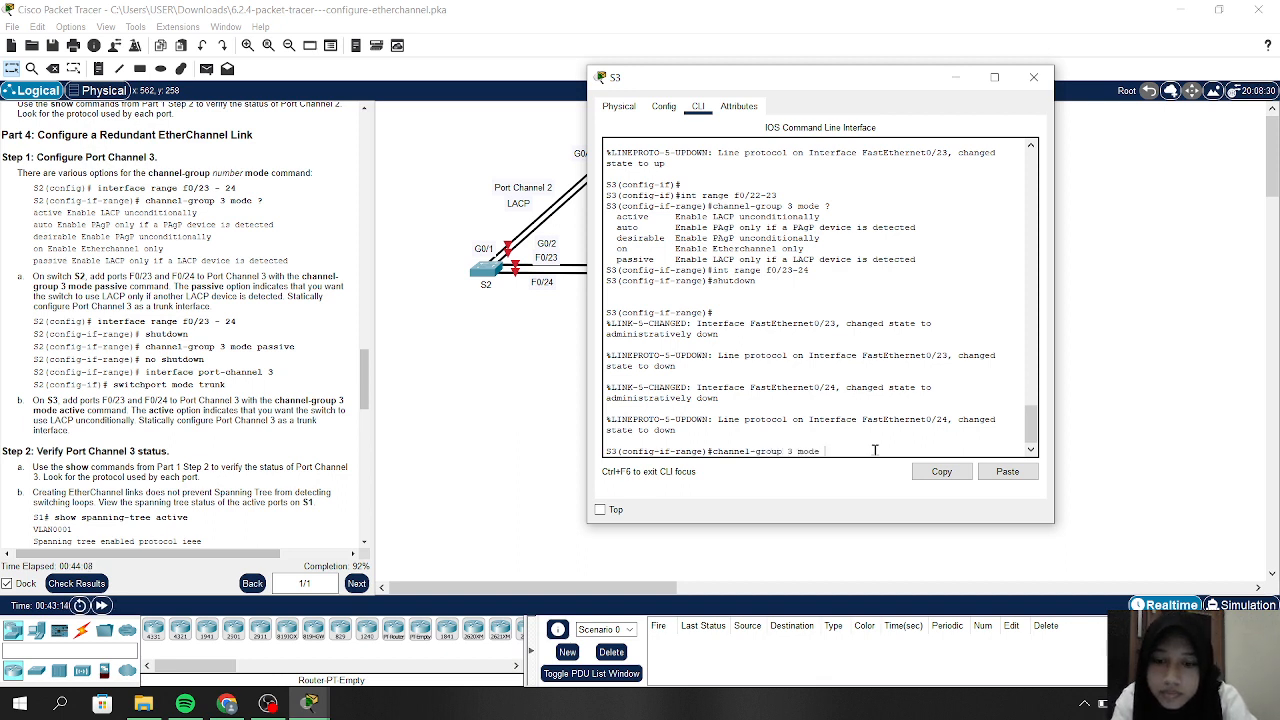
pyautogui.write('pas')
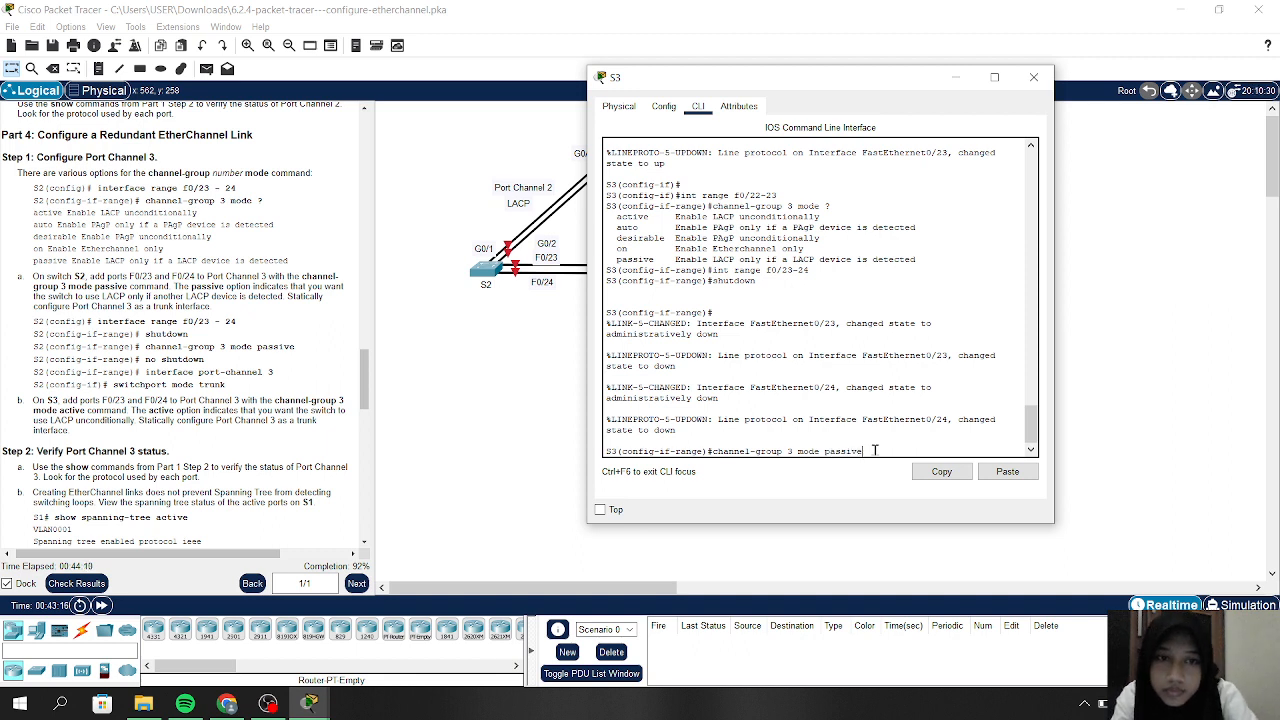
pyautogui.write('sive')
pyautogui.press('Return')
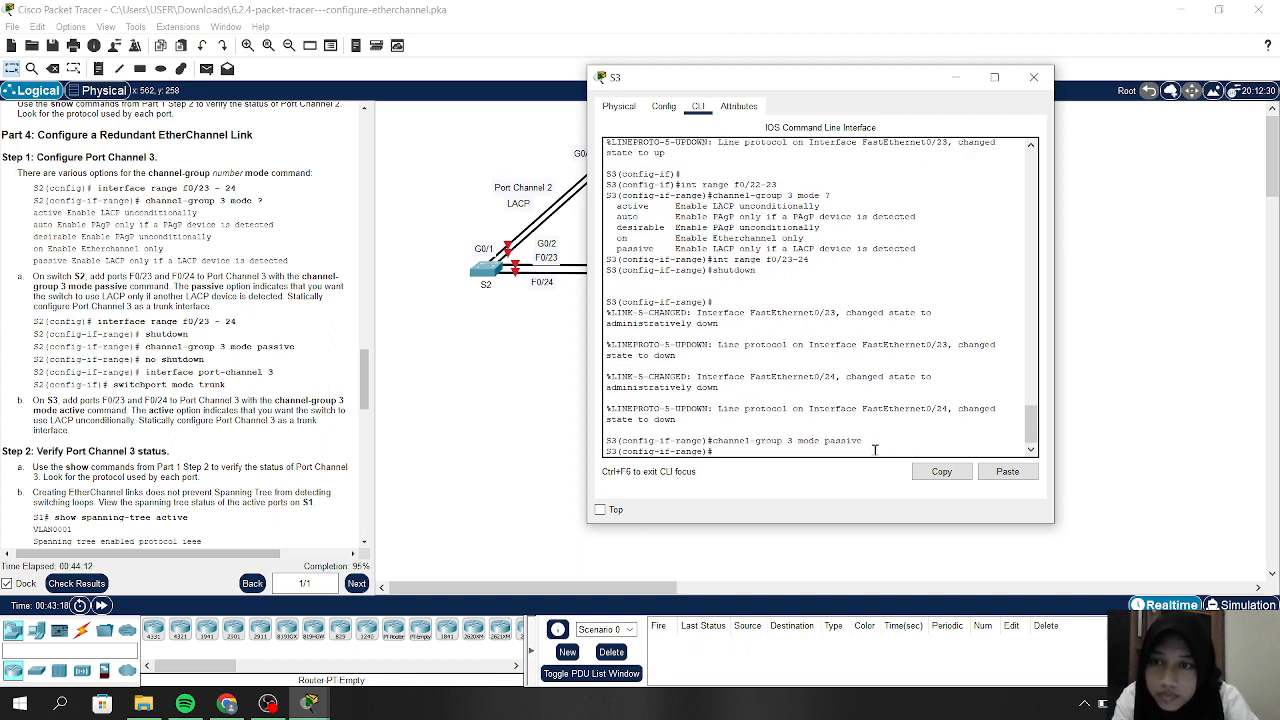
pyautogui.write('no s')
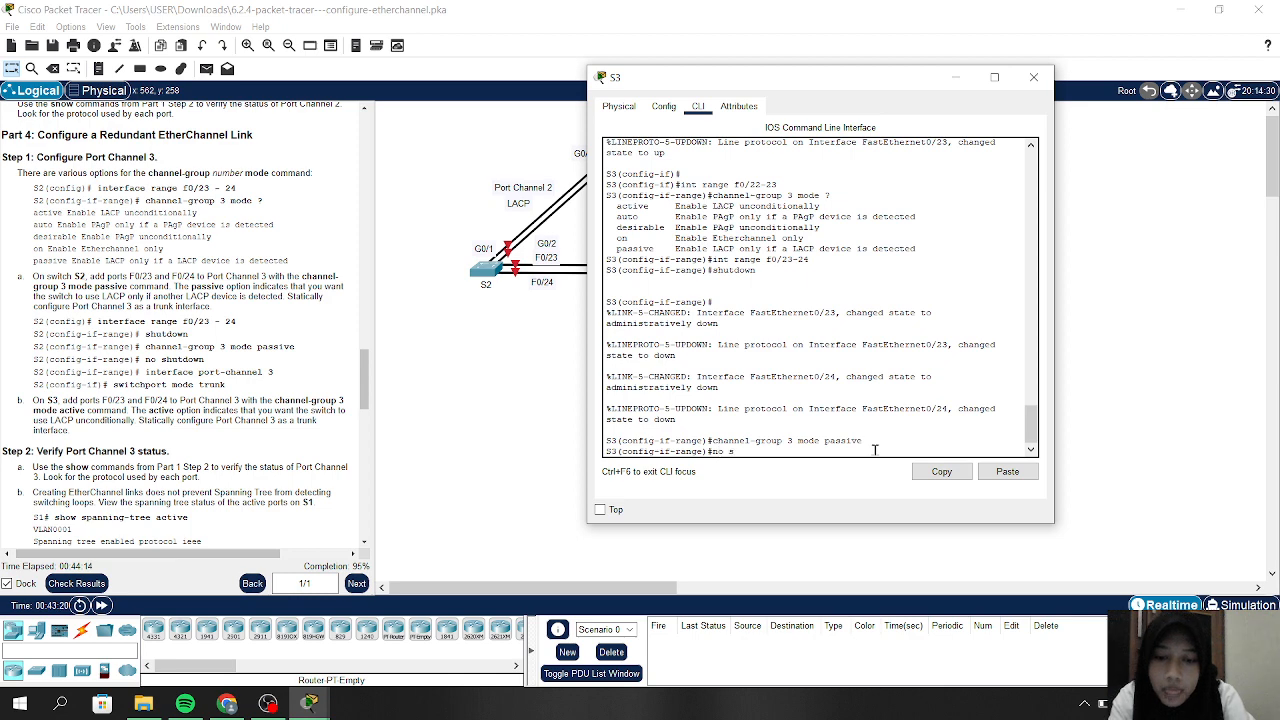
pyautogui.write('h')
pyautogui.press('Return')
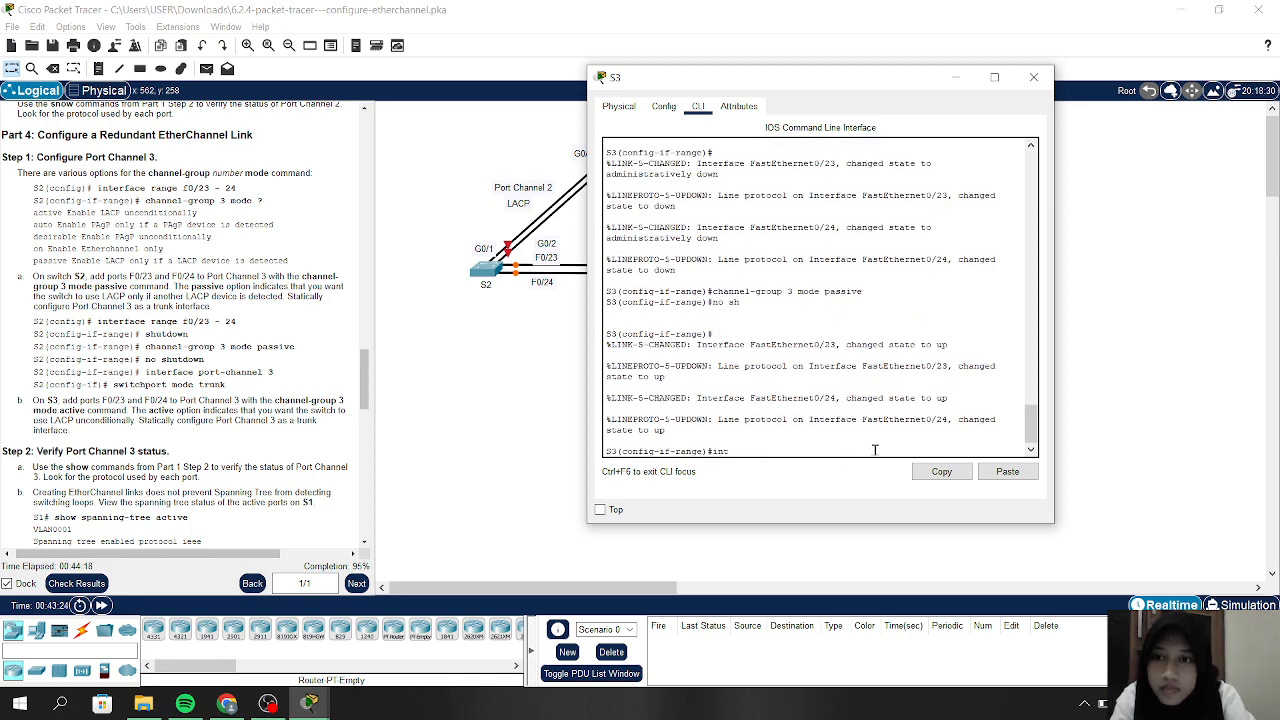
# Enter interface Port-channel 3 and set switchport mode trunk
pyautogui.write('interf')
pyautogui.write('ace p')
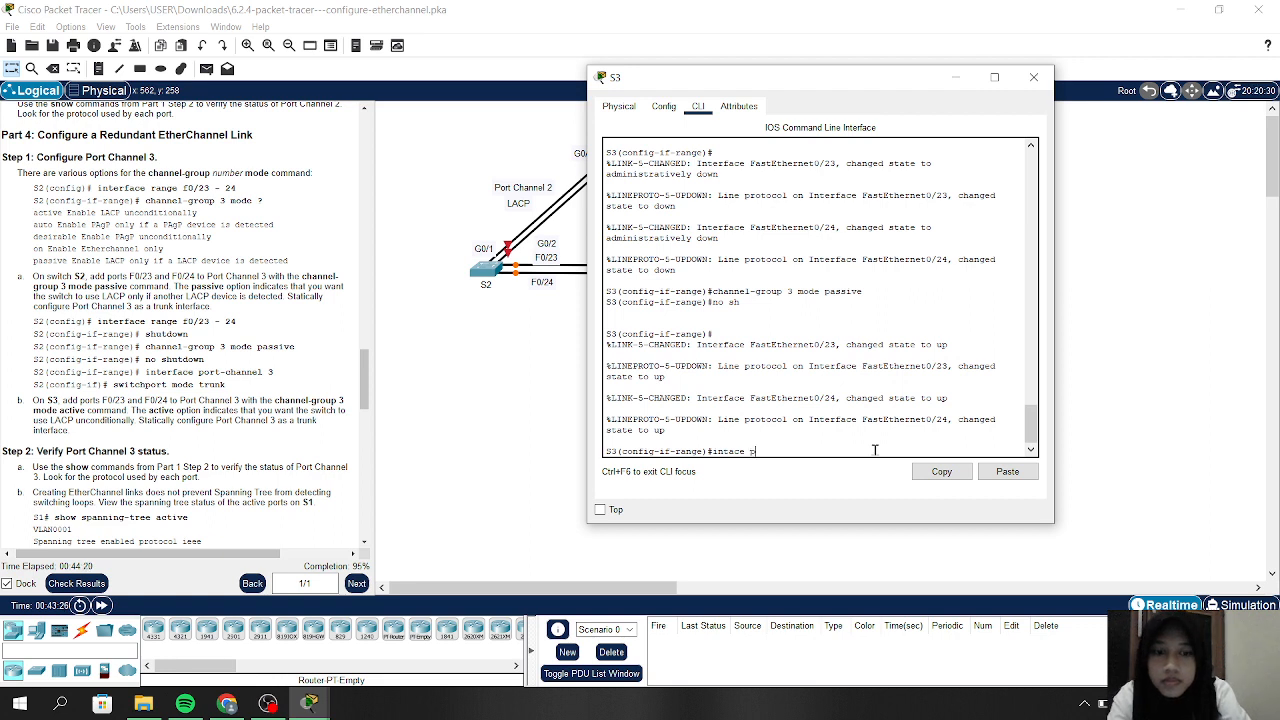
pyautogui.write('ort-chann')
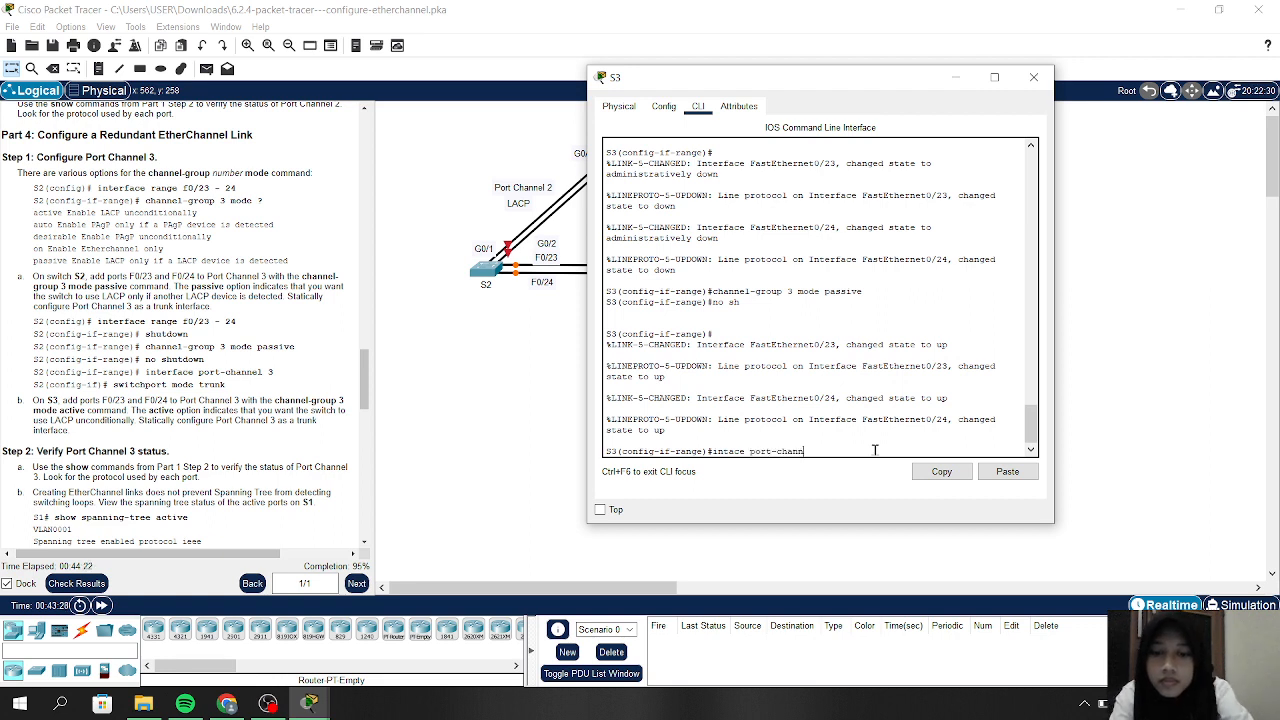
pyautogui.write('el 3')
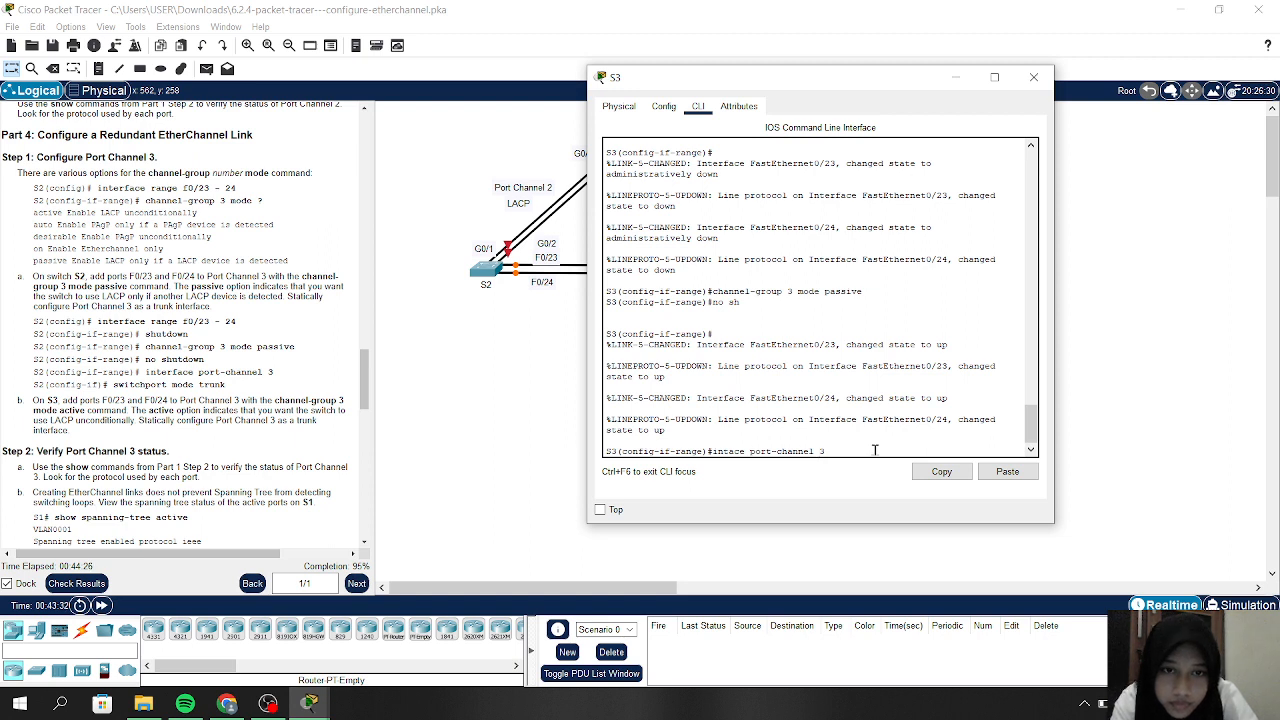
pyautogui.press('Delete')
pyautogui.press('Delete')
pyautogui.press('Delete')
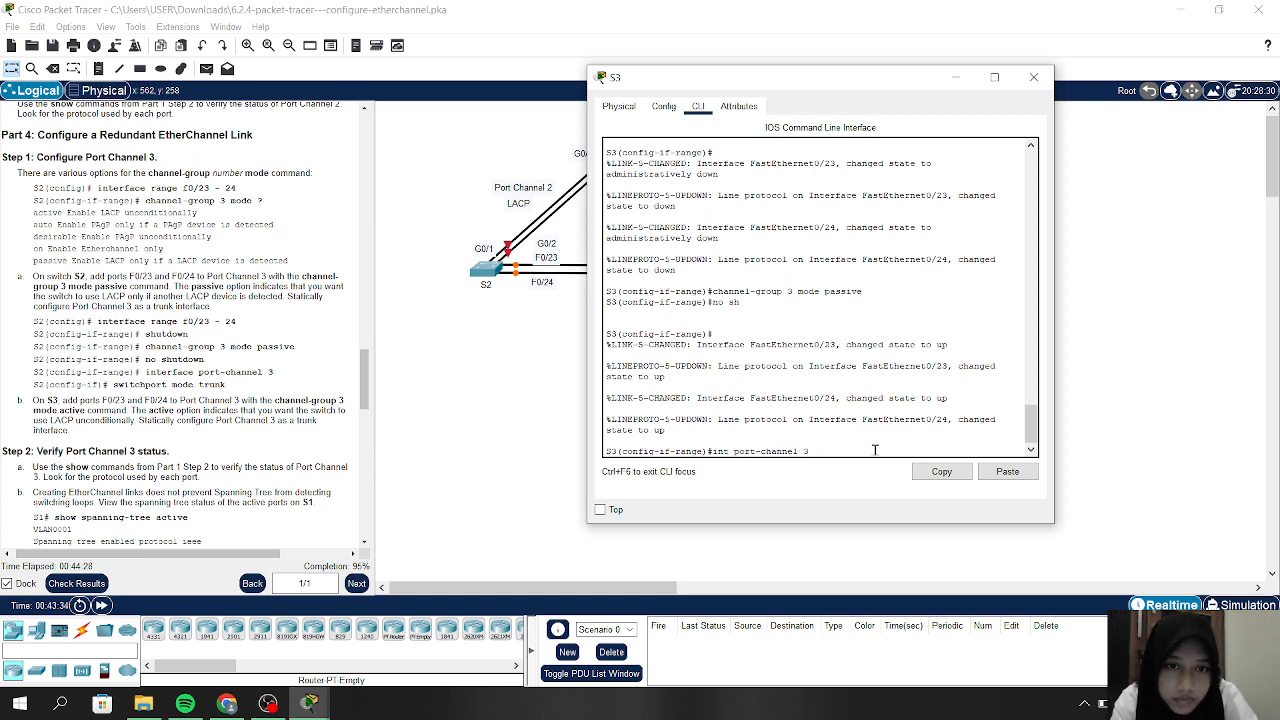
pyautogui.press('Return')
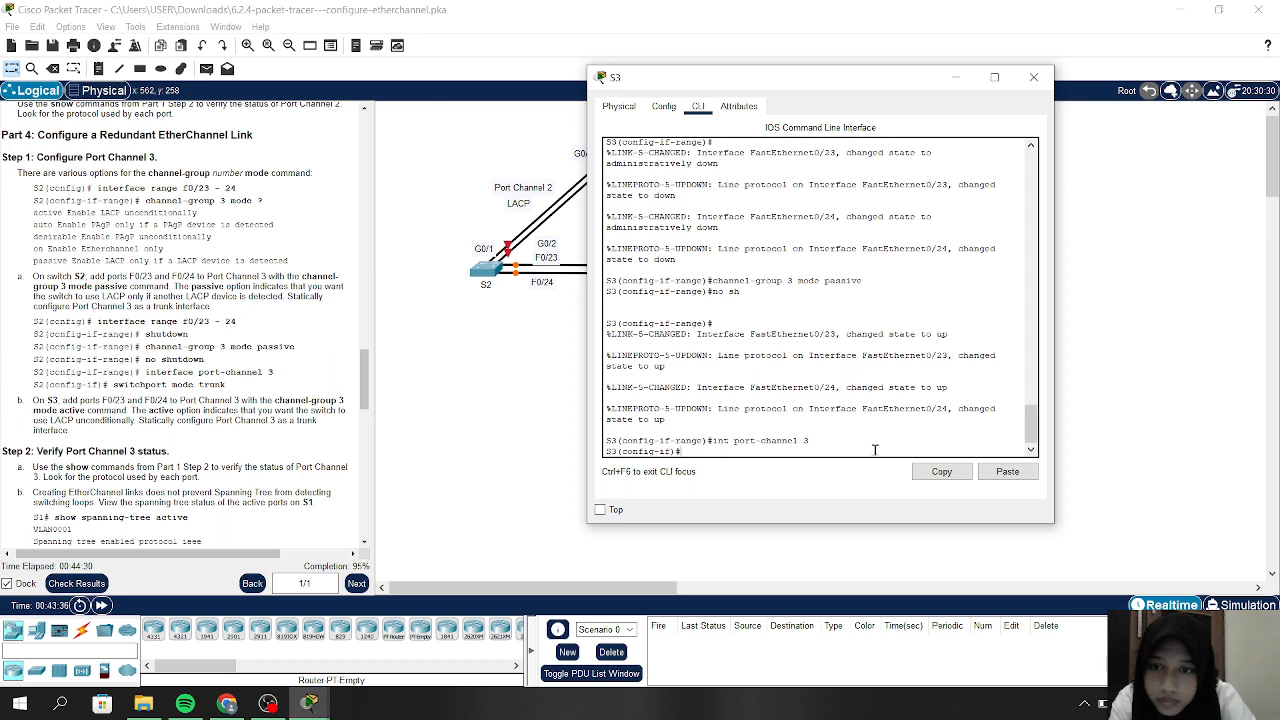
pyautogui.write('swi')
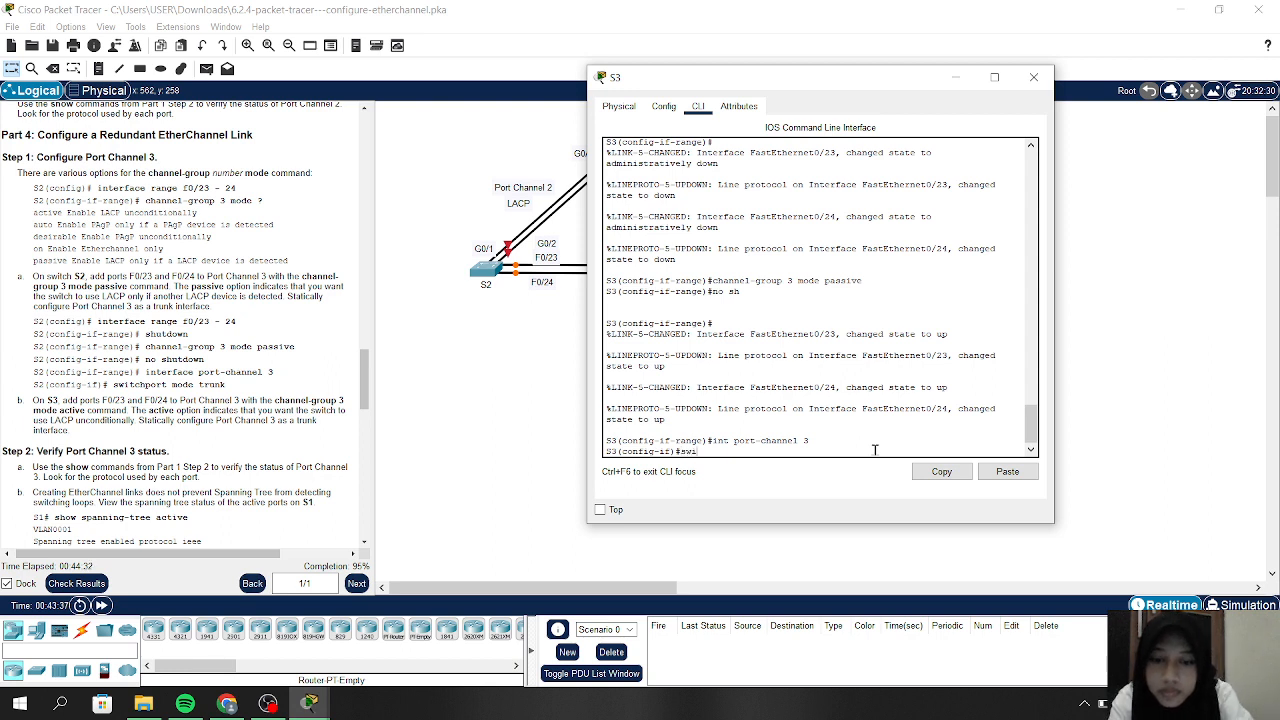
pyautogui.write('tchport ')
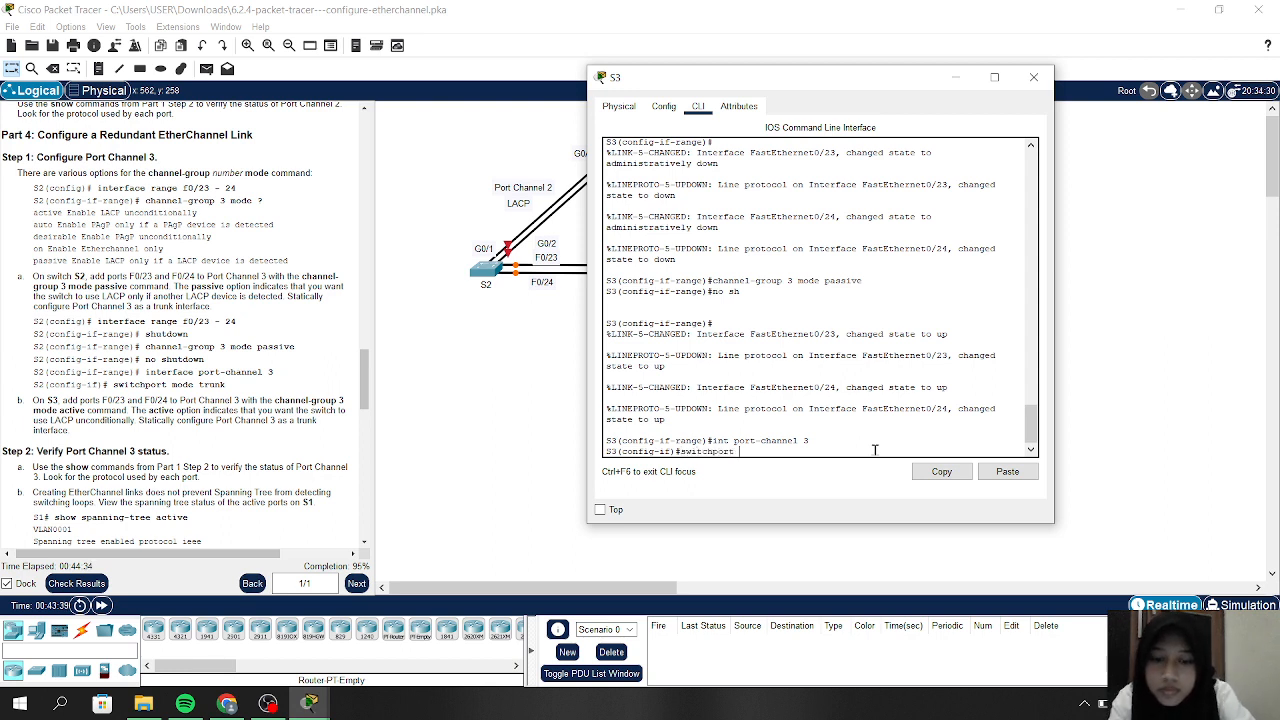
pyautogui.write('mode trun')
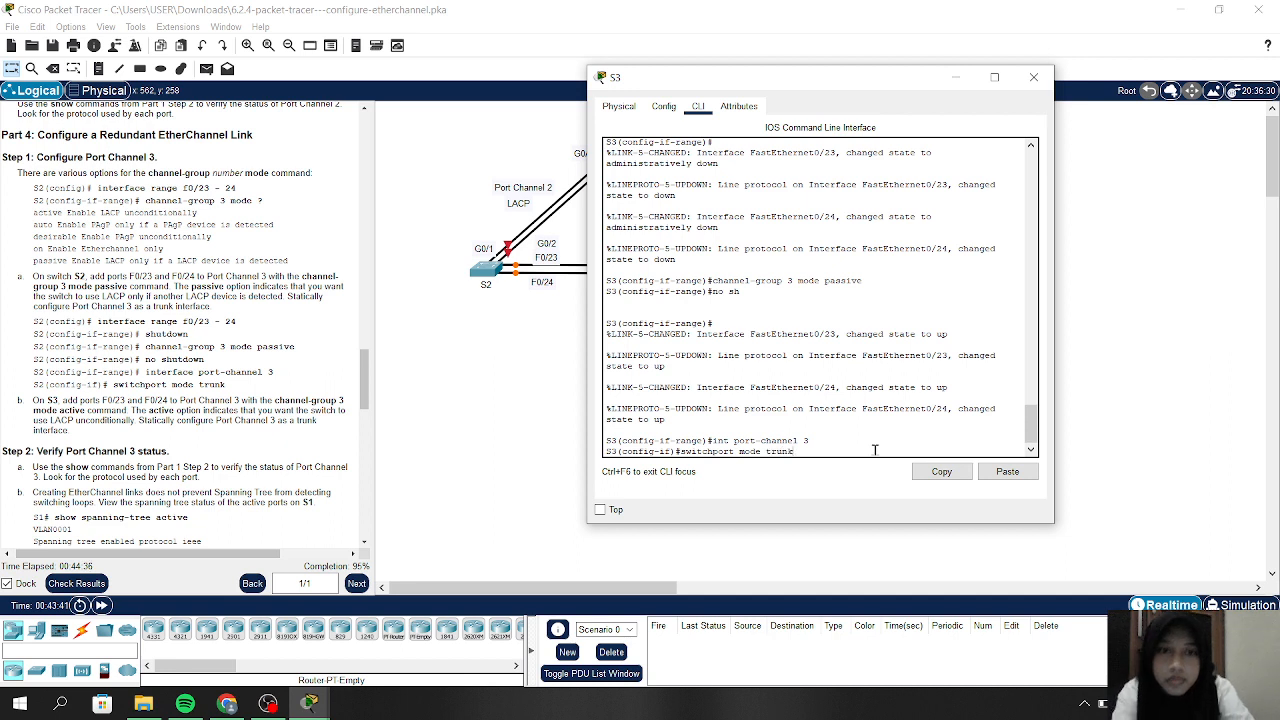
pyautogui.write('k')
pyautogui.press('Return')
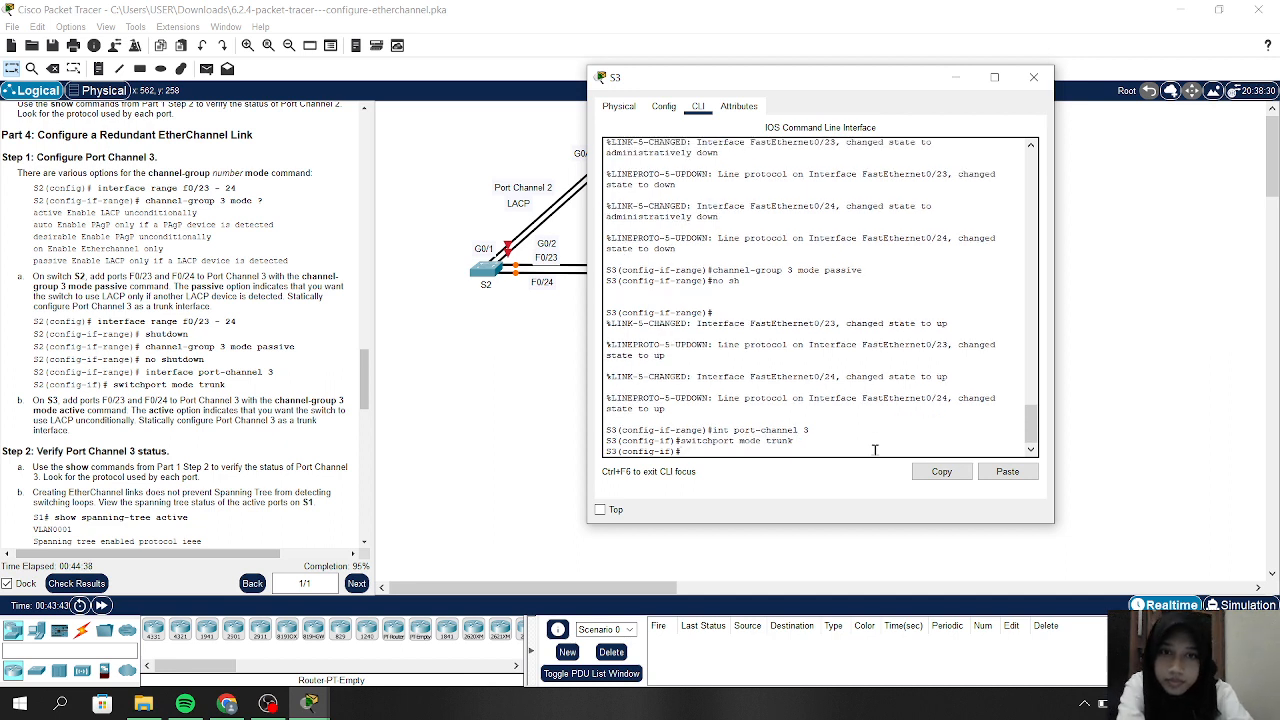
# Check results (94/100), review connectivity tests and S3's assessment items, then close the window
pyautogui.click(57, 585)
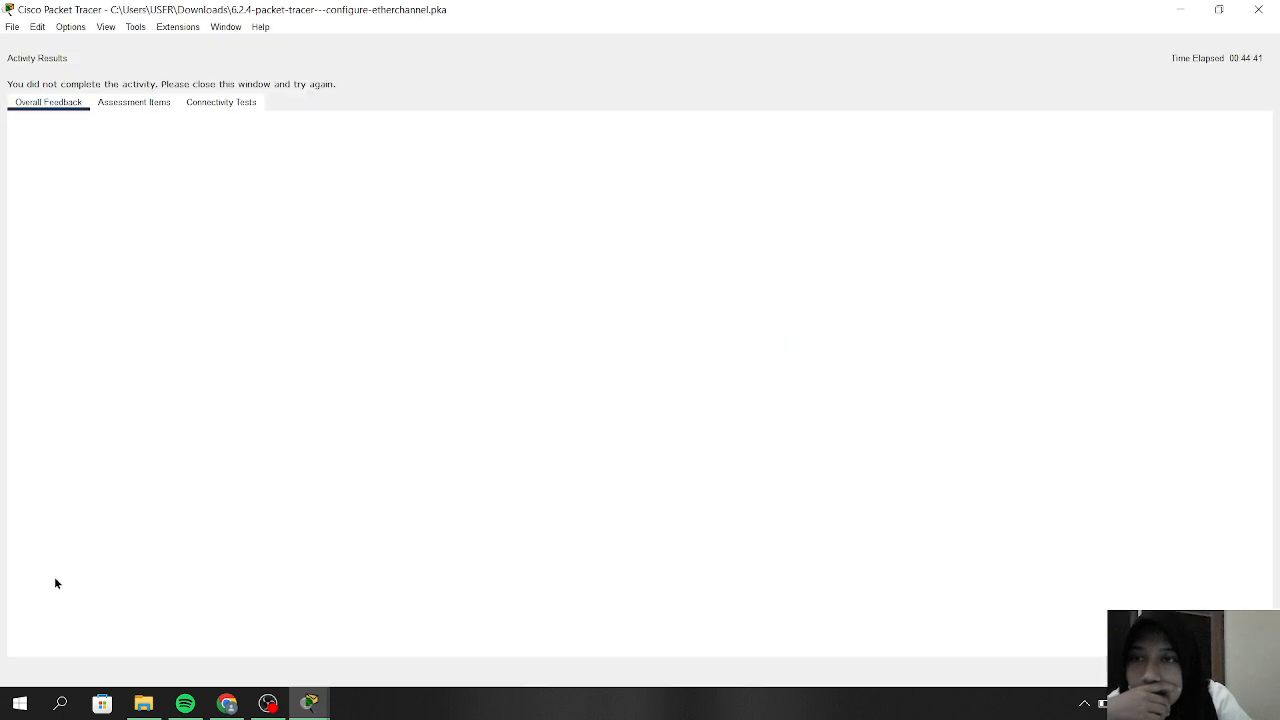
pyautogui.click(221, 109)
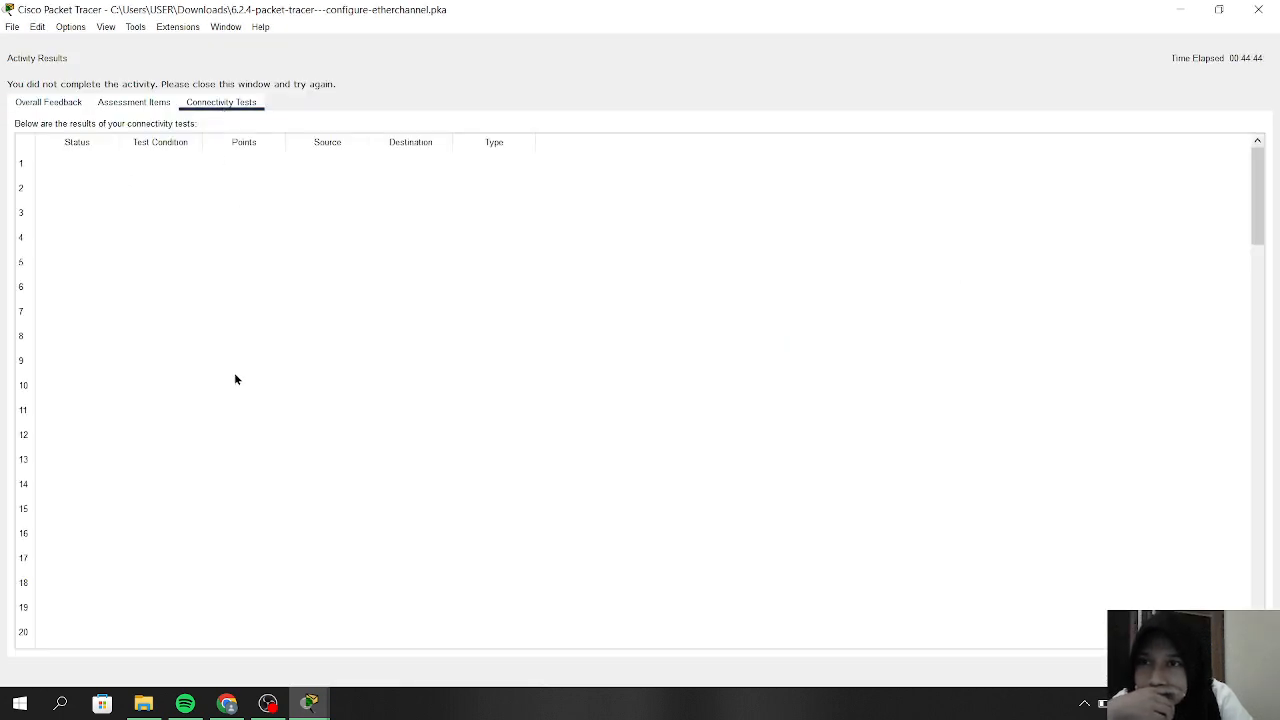
pyautogui.click(133, 104)
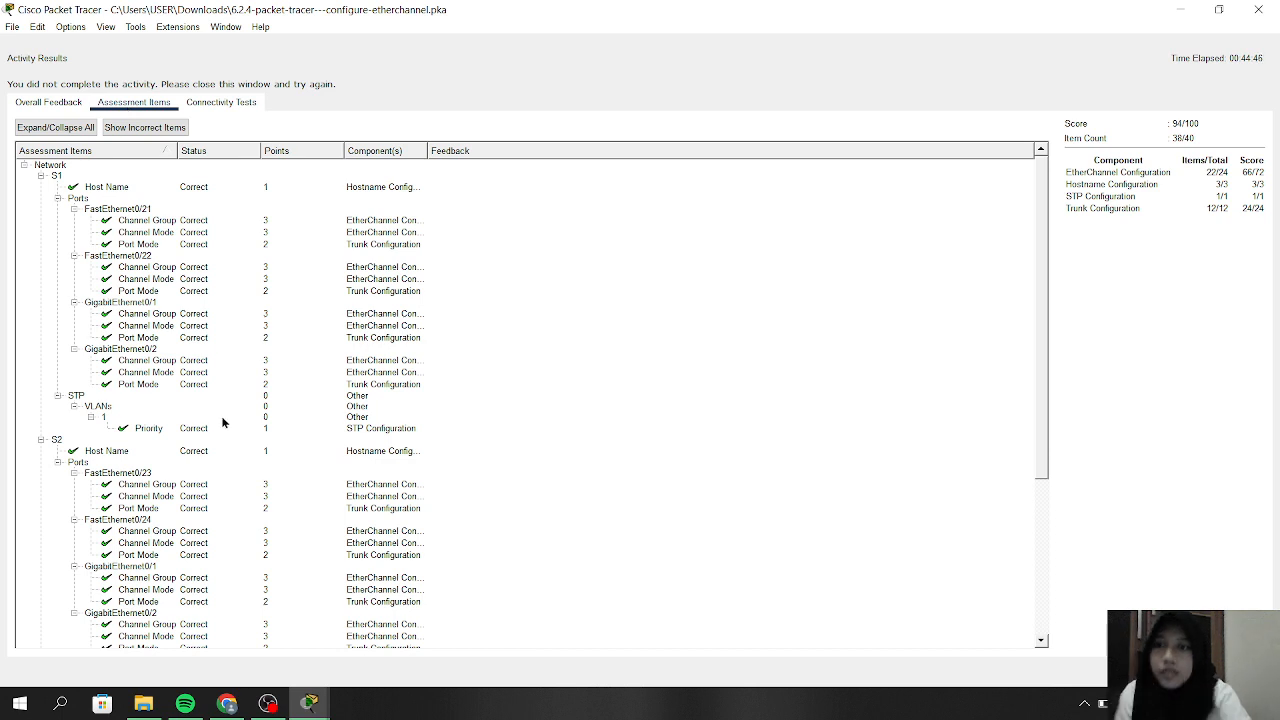
pyautogui.scroll(-5, 222, 421)
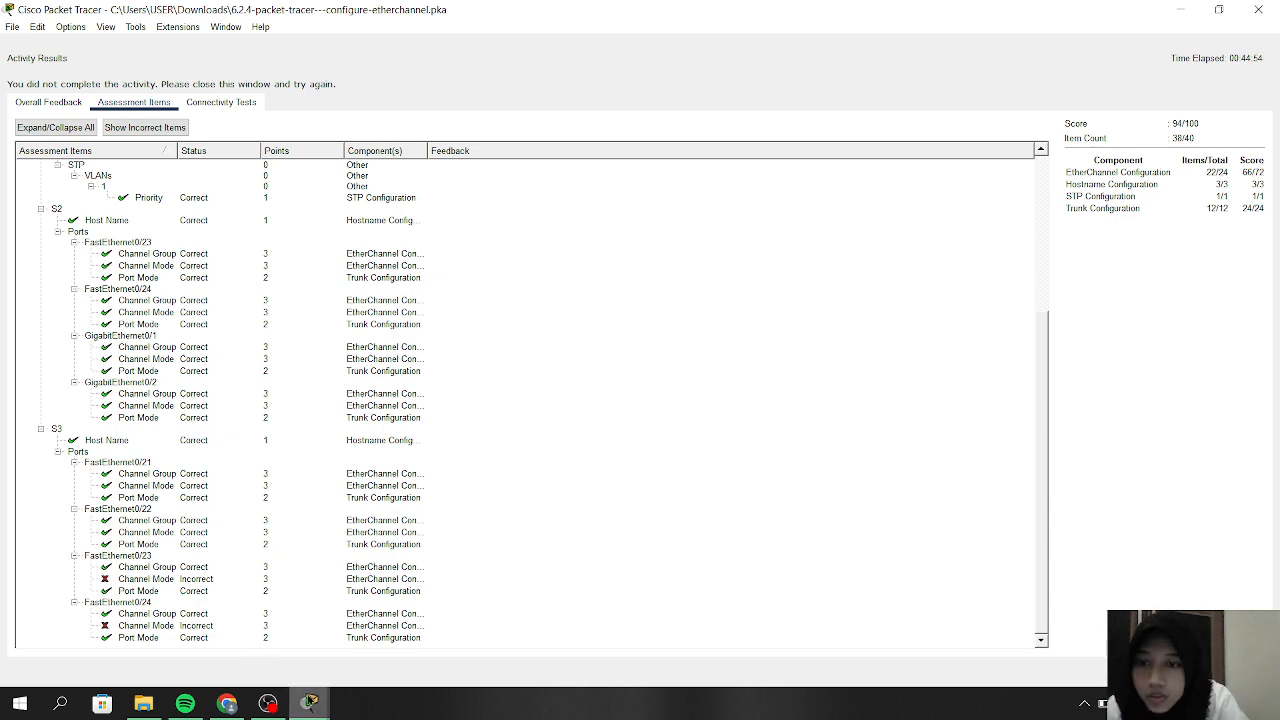
pyautogui.click(1257, 12)
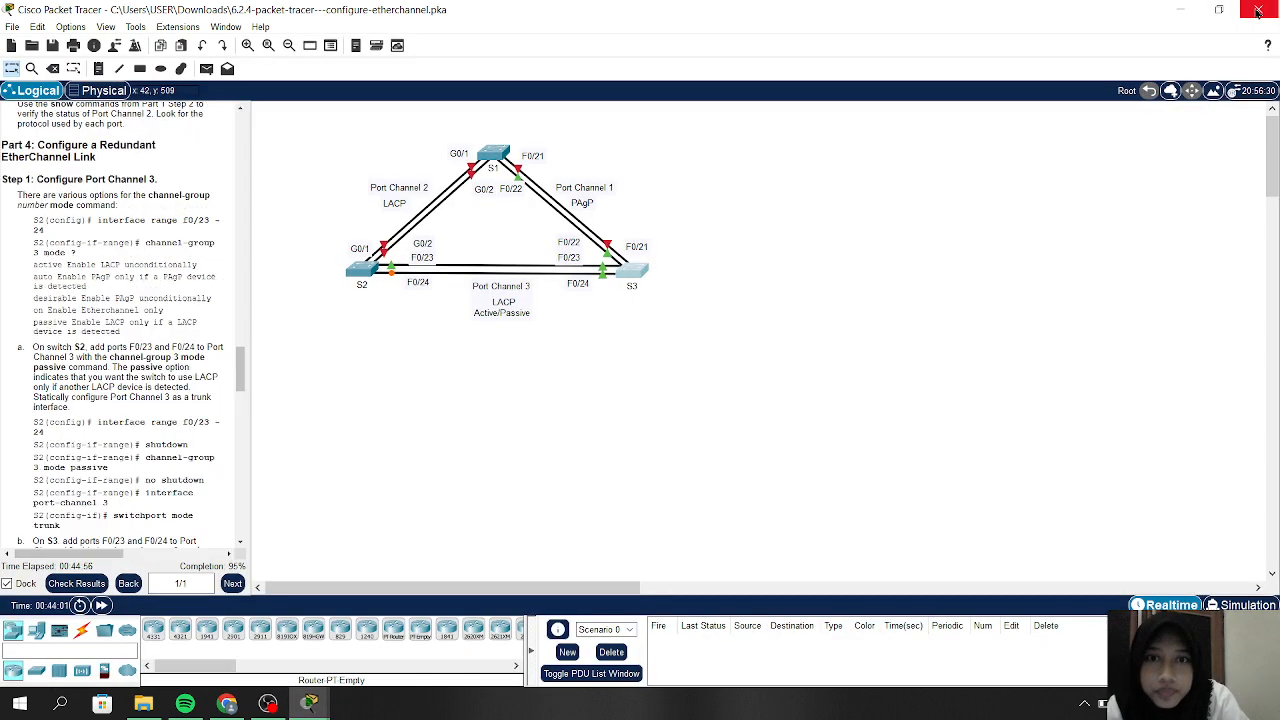
# Open S2's CLI and scroll back to its F0/23–24 channel-group 3 passive configuration
pyautogui.click(365, 268)
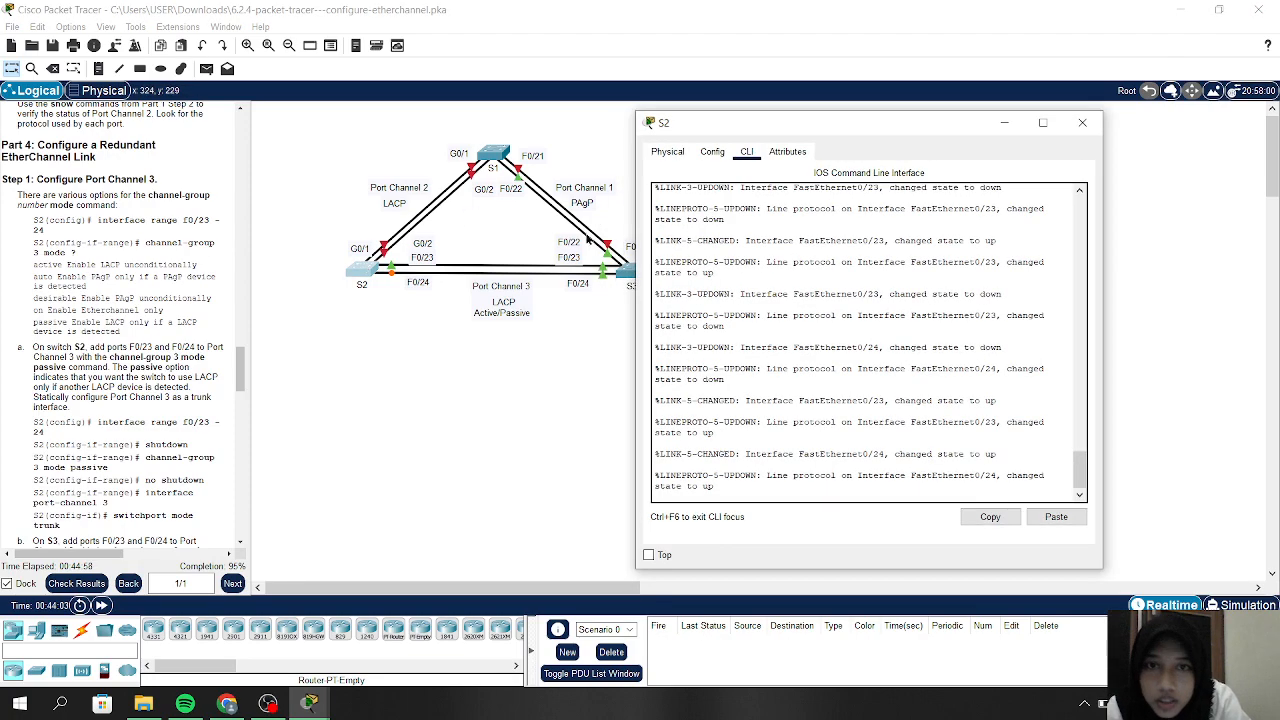
pyautogui.scroll(10, 822, 252)
pyautogui.scroll(10, 822, 252)
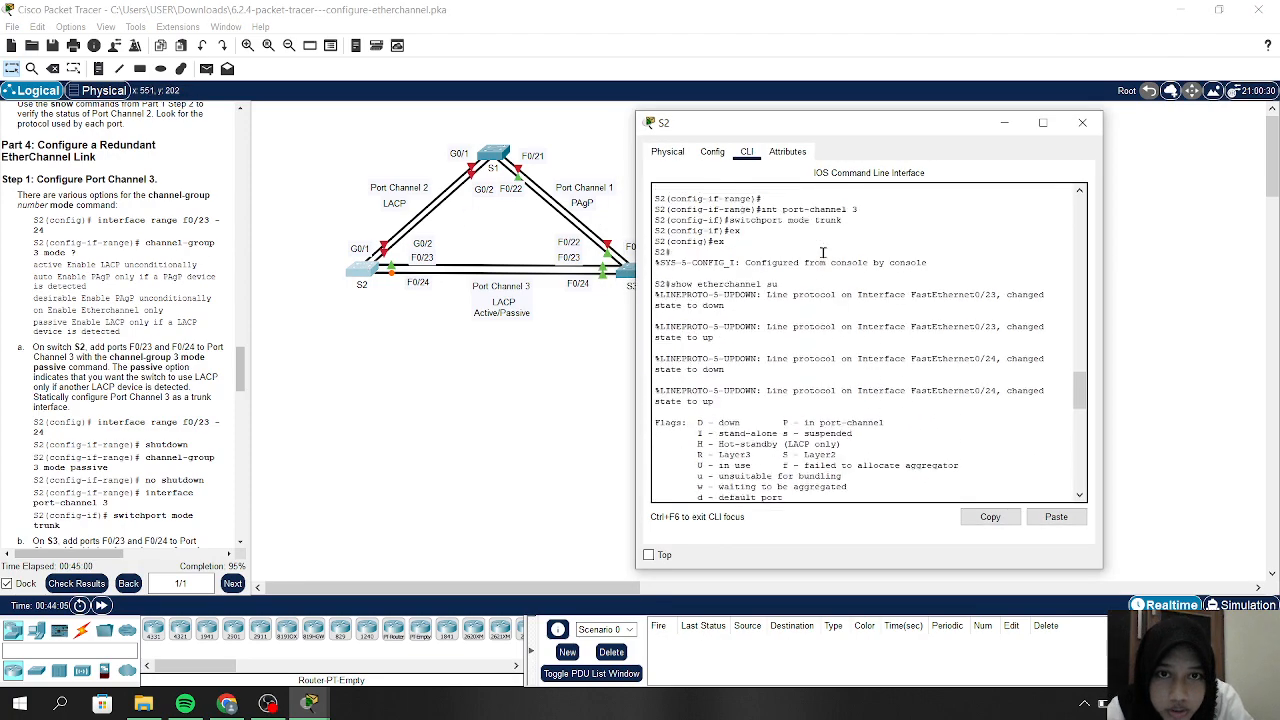
pyautogui.scroll(10, 822, 252)
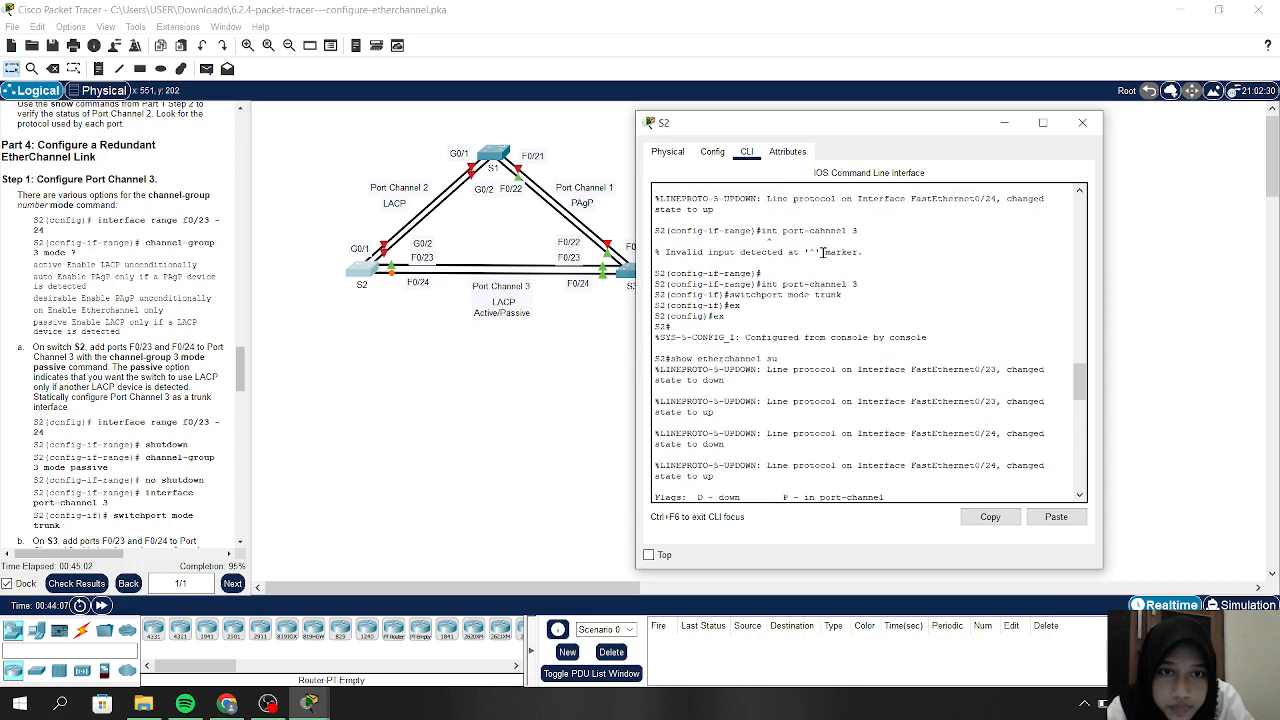
pyautogui.scroll(5, 822, 252)
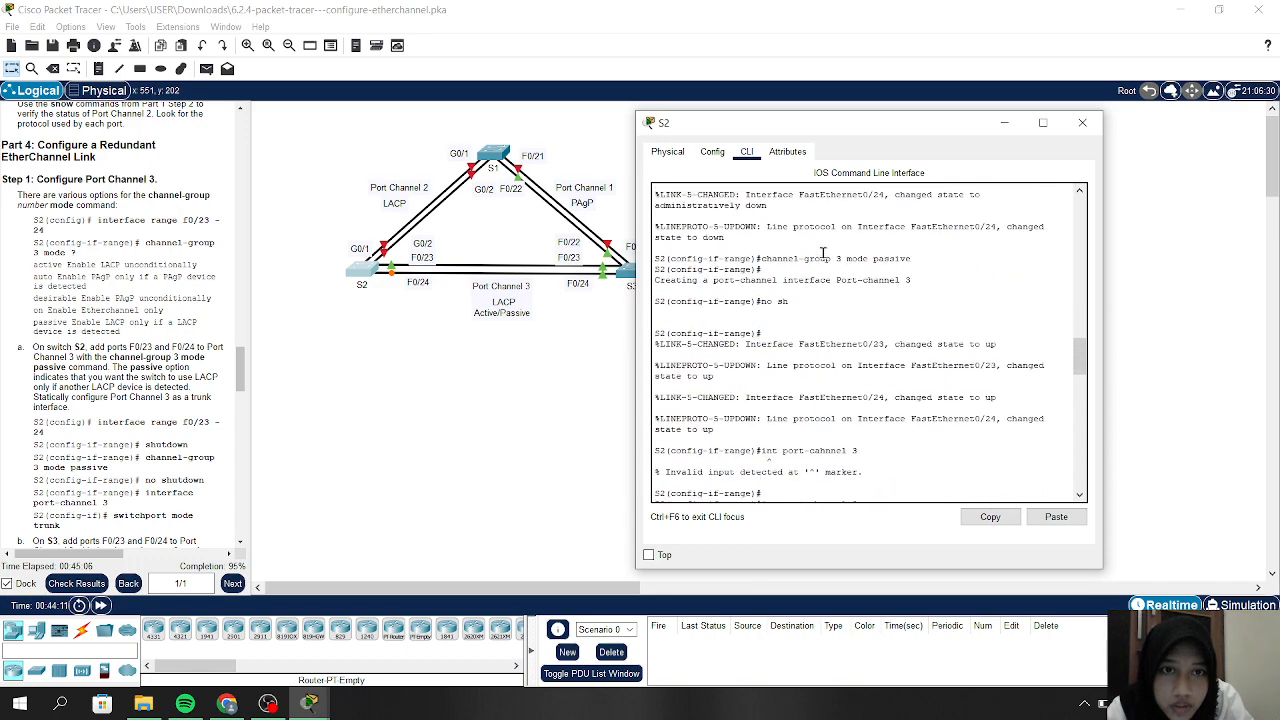
pyautogui.scroll(1, 822, 252)
pyautogui.scroll(10, 822, 252)
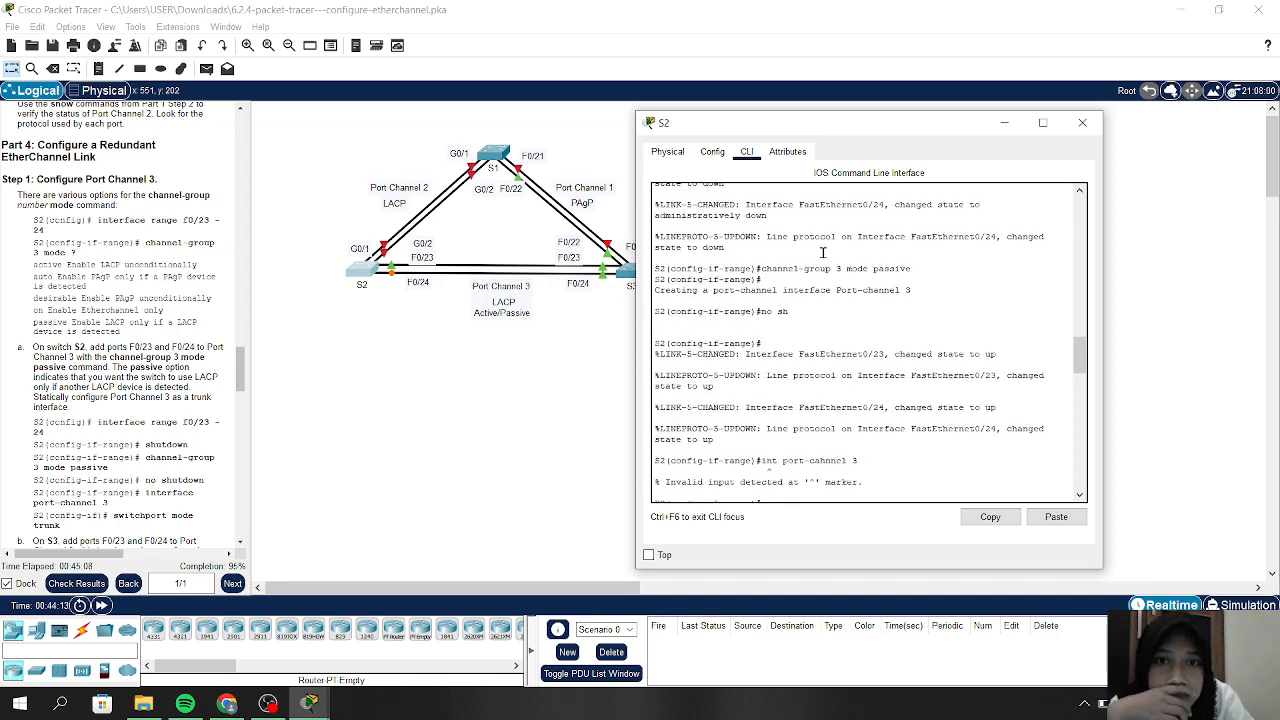
pyautogui.scroll(5, 822, 252)
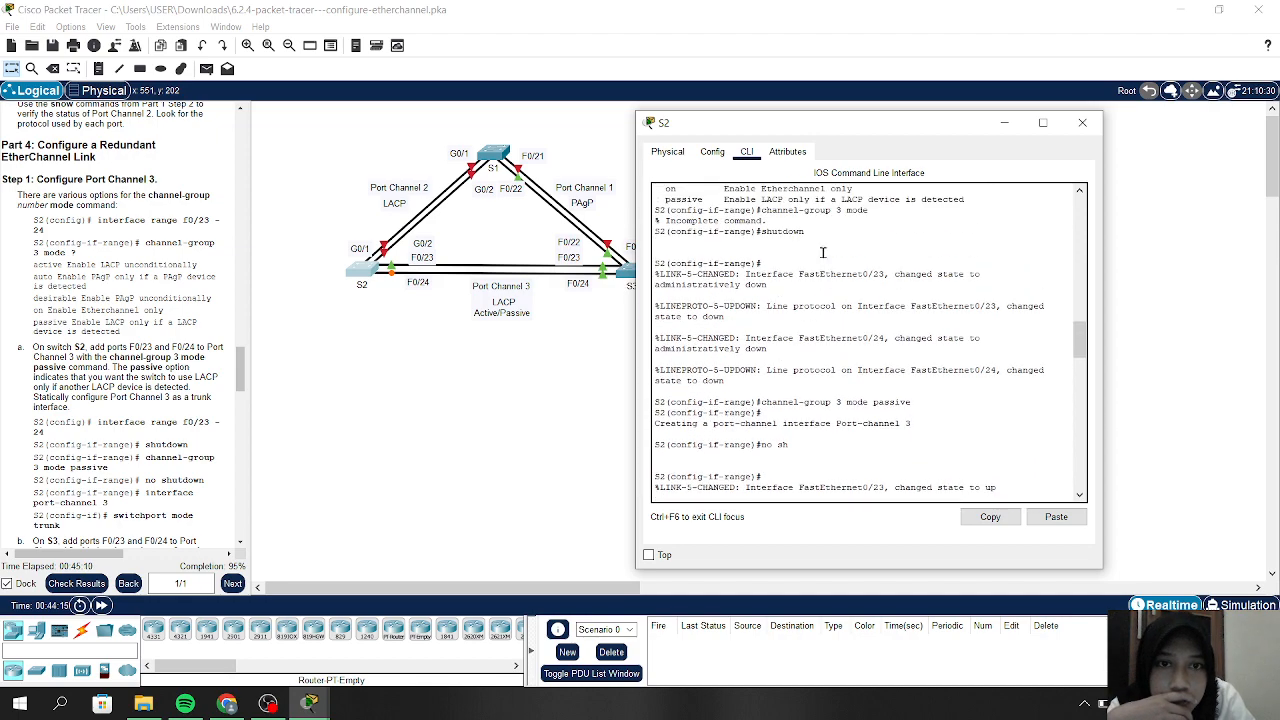
pyautogui.scroll(2, 822, 252)
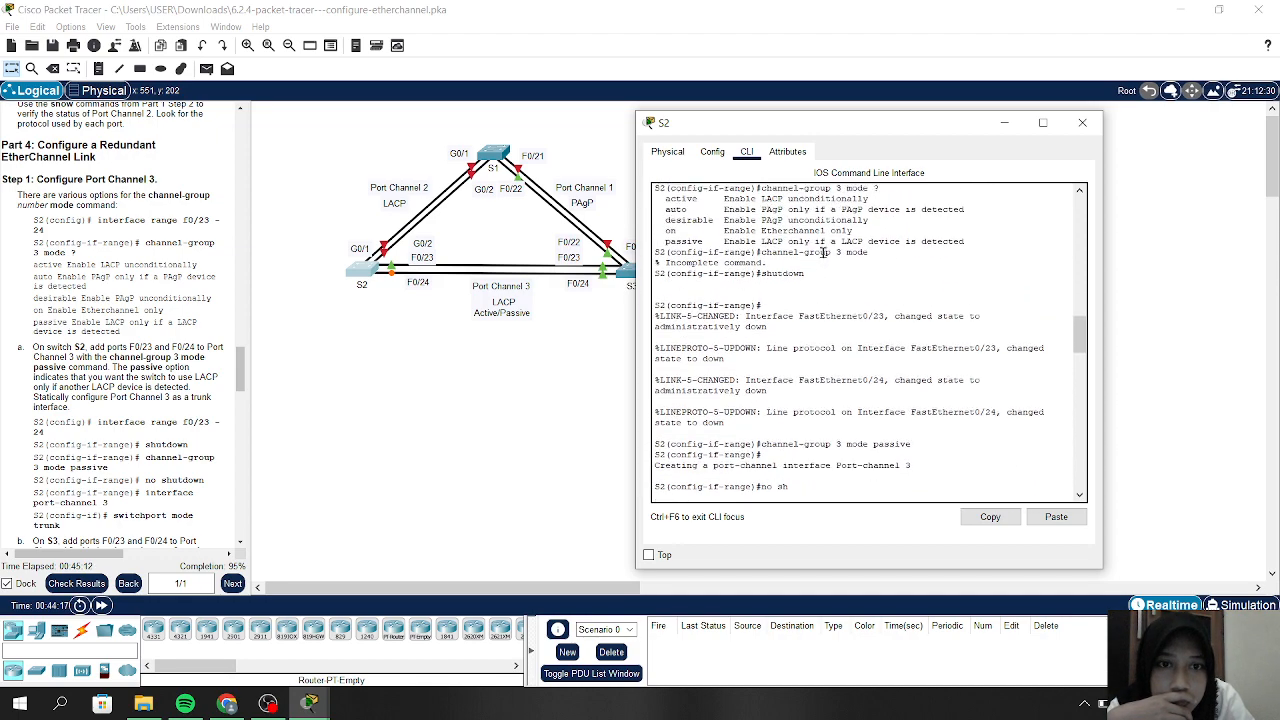
pyautogui.scroll(3, 845, 240)
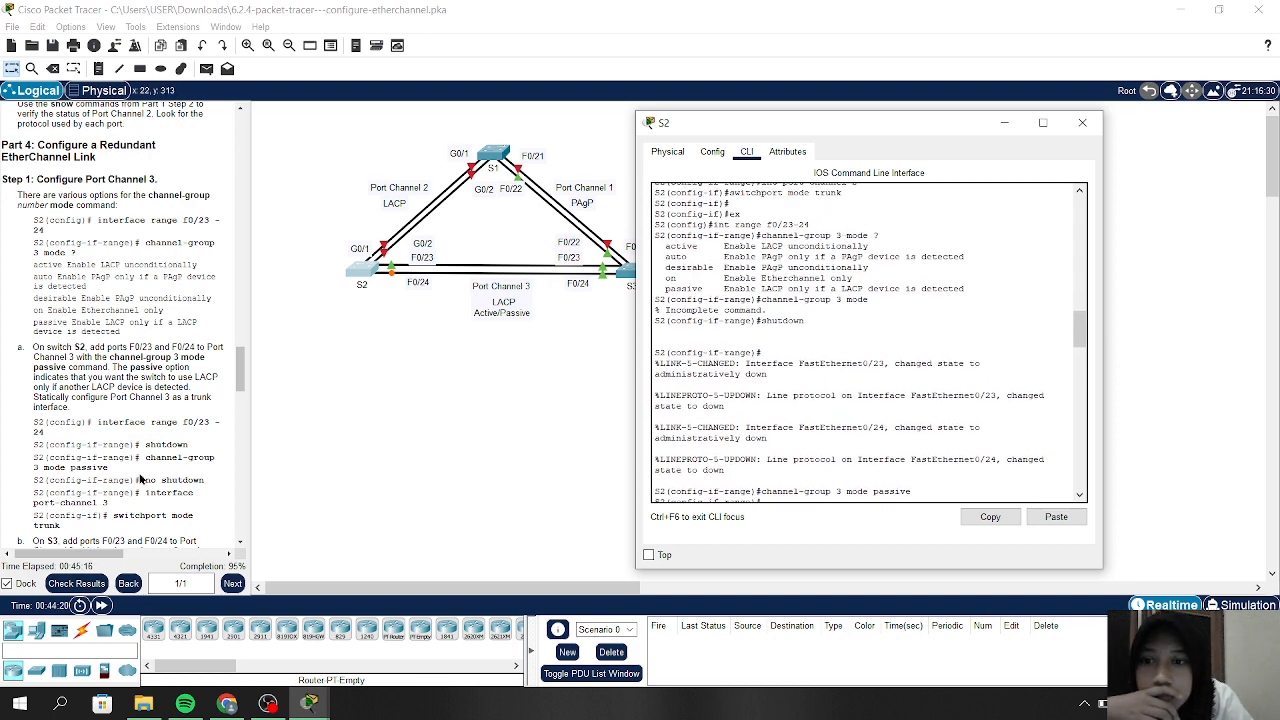
# Recheck the assessment items: still 94/100 with S3's F0/23–24 channel mode flagged. Then close the results
pyautogui.click(86, 586)
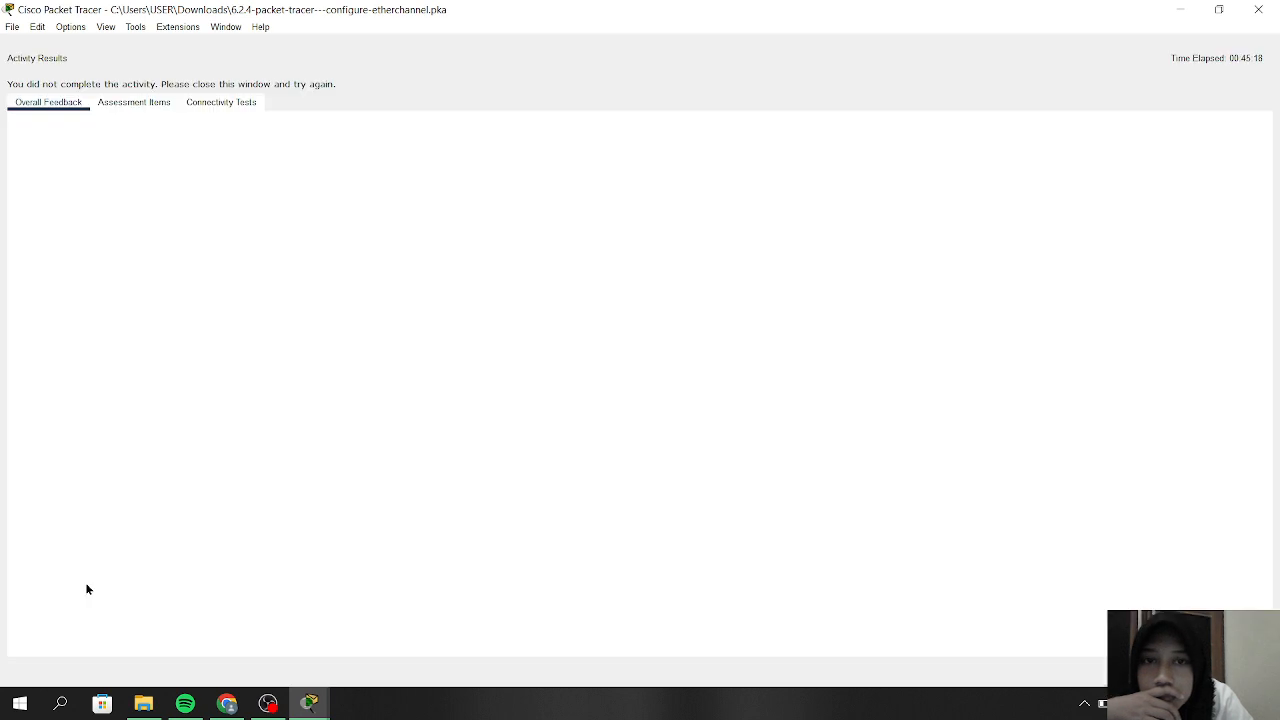
pyautogui.click(157, 104)
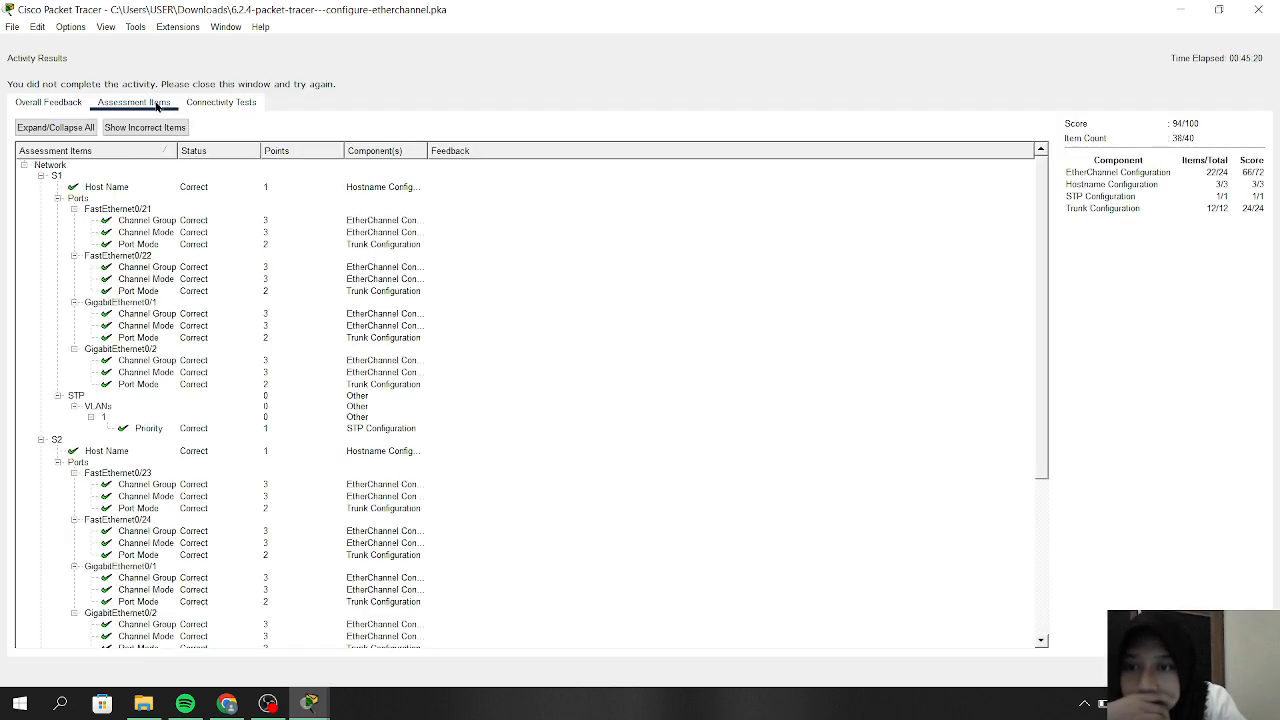
pyautogui.scroll(-6, 289, 405)
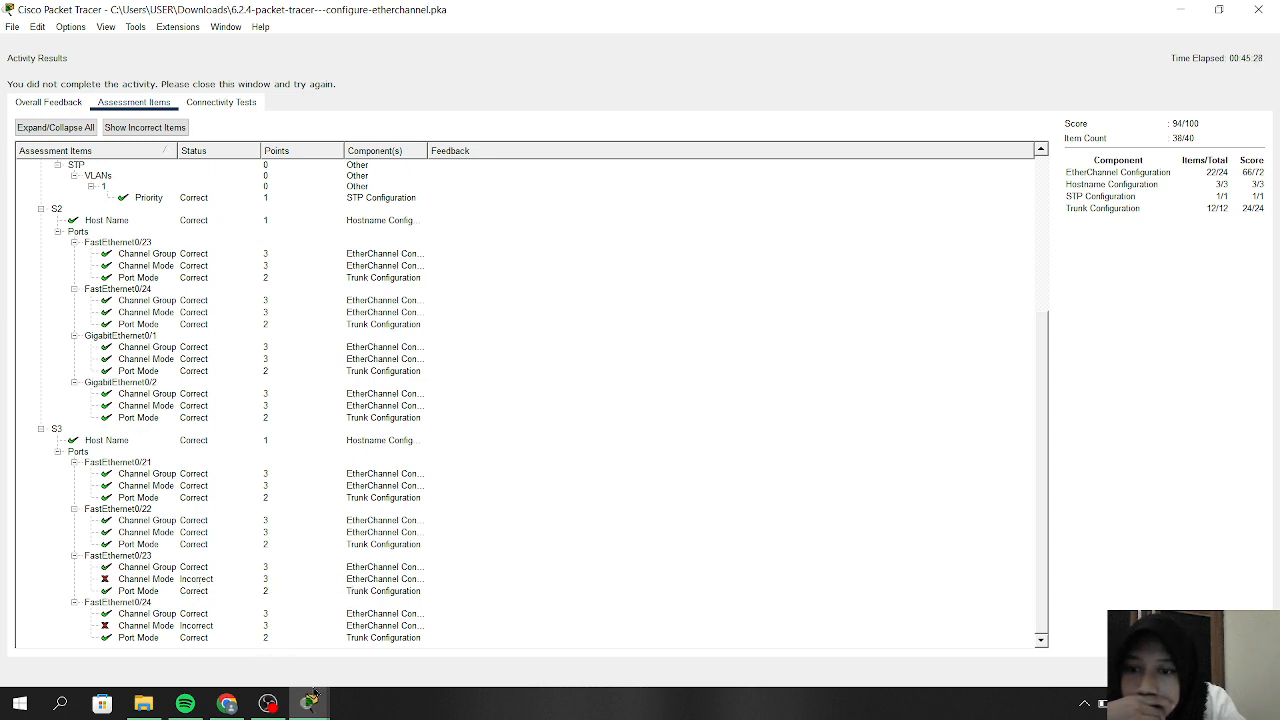
pyautogui.moveTo(318, 700)
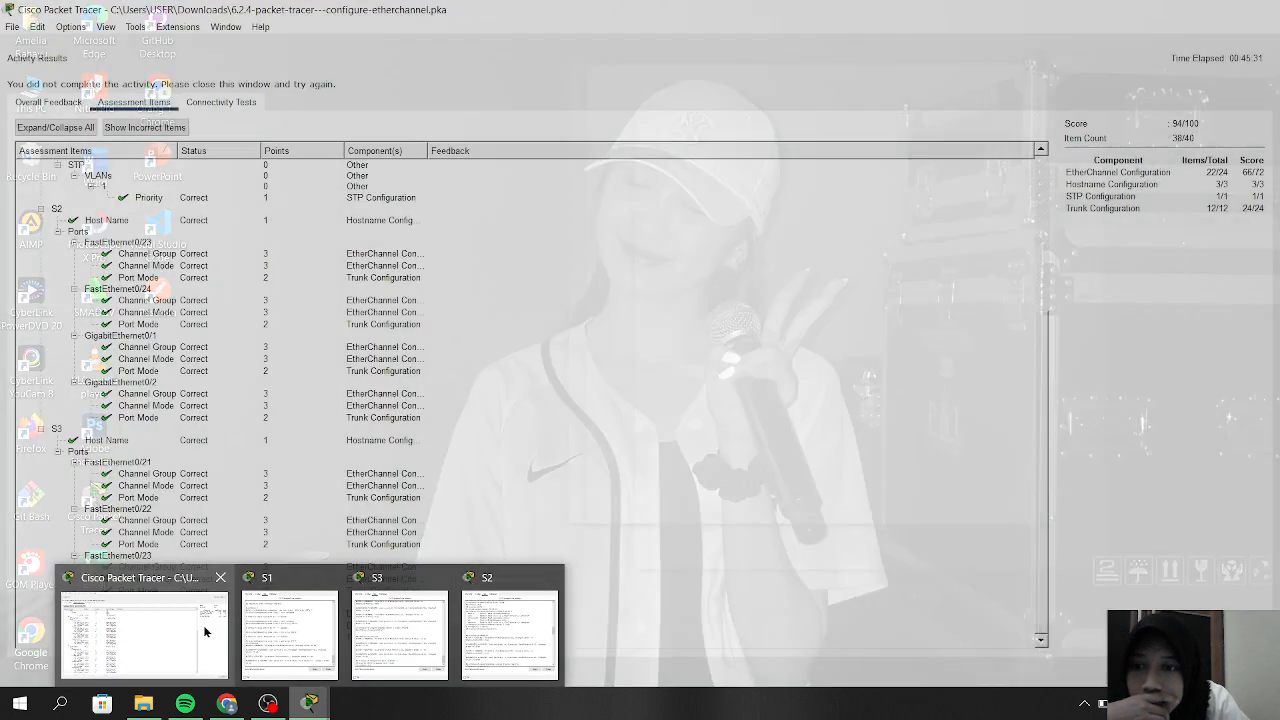
pyautogui.click(205, 631)
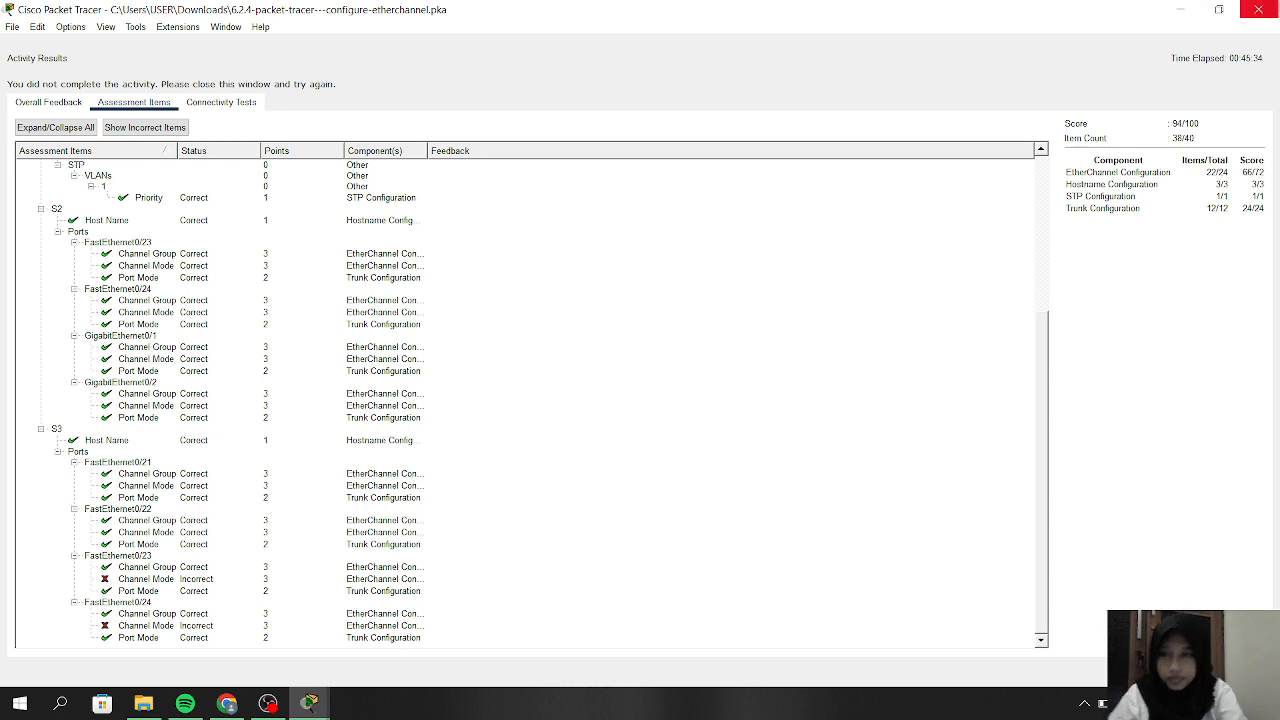
pyautogui.click(1258, 9)
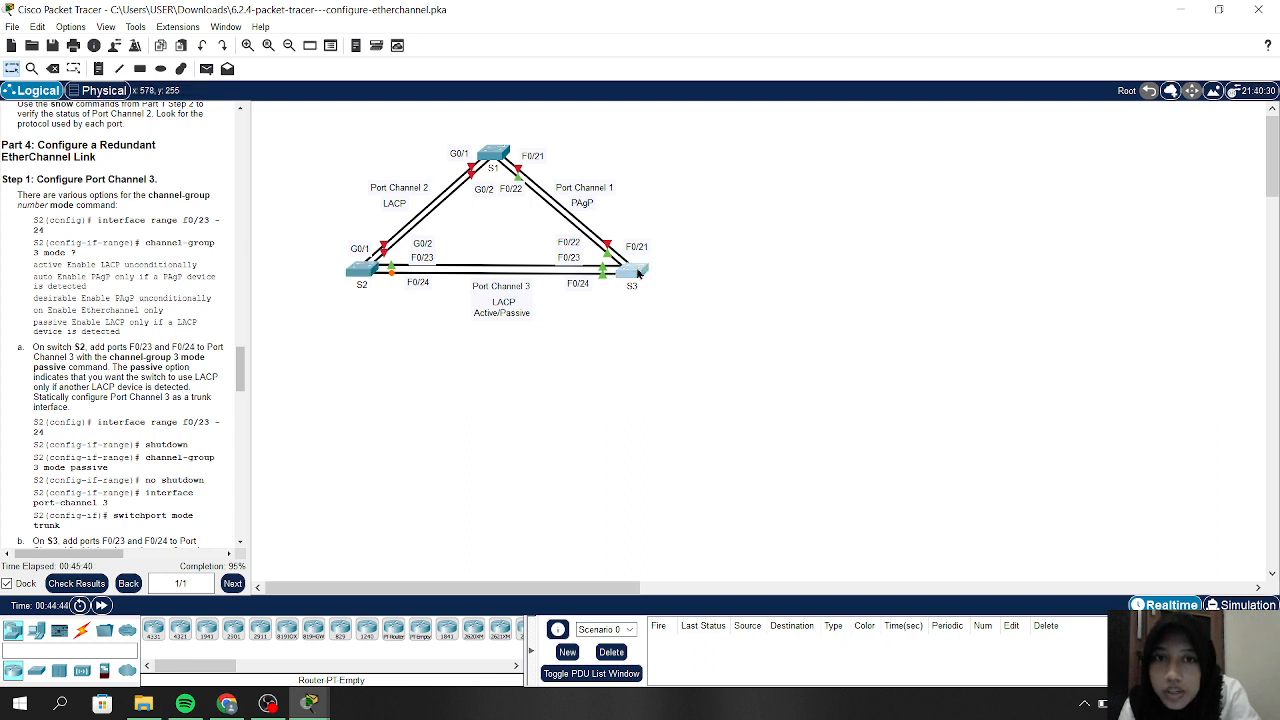
# In S3's CLI, enter configuration for the interface range F0/23–24
pyautogui.click(638, 272)
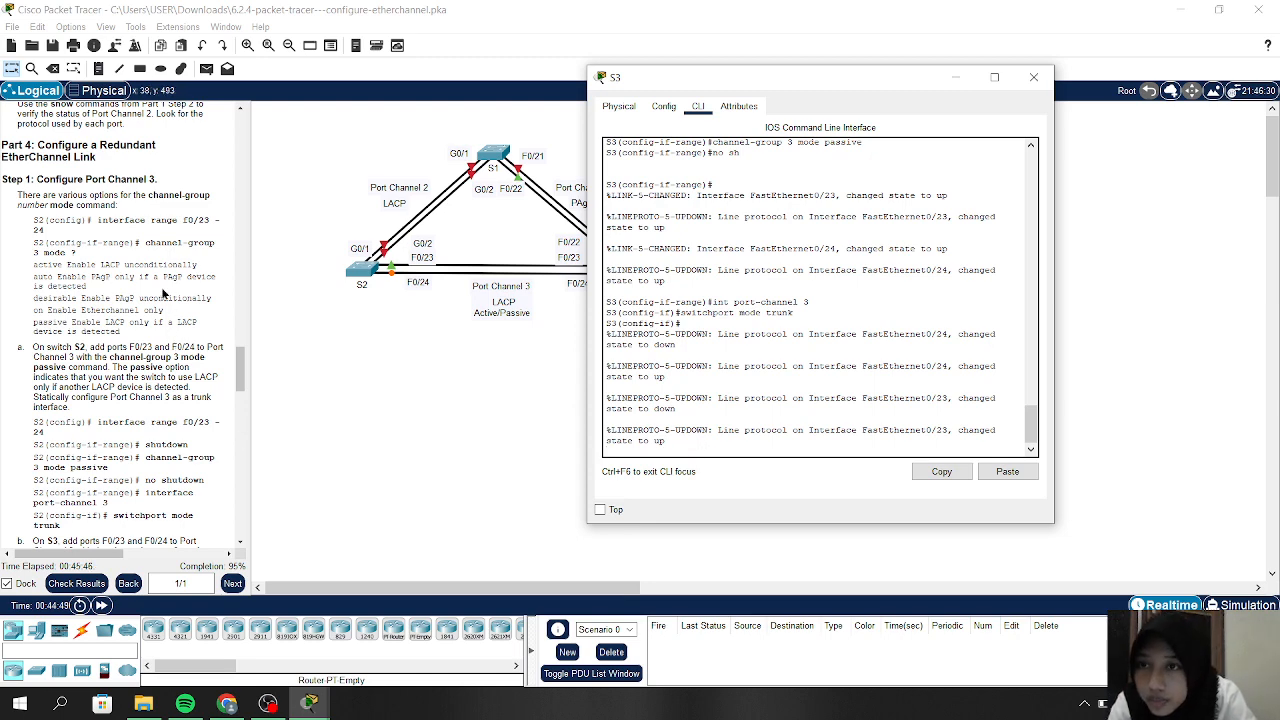
pyautogui.scroll(1, 163, 292)
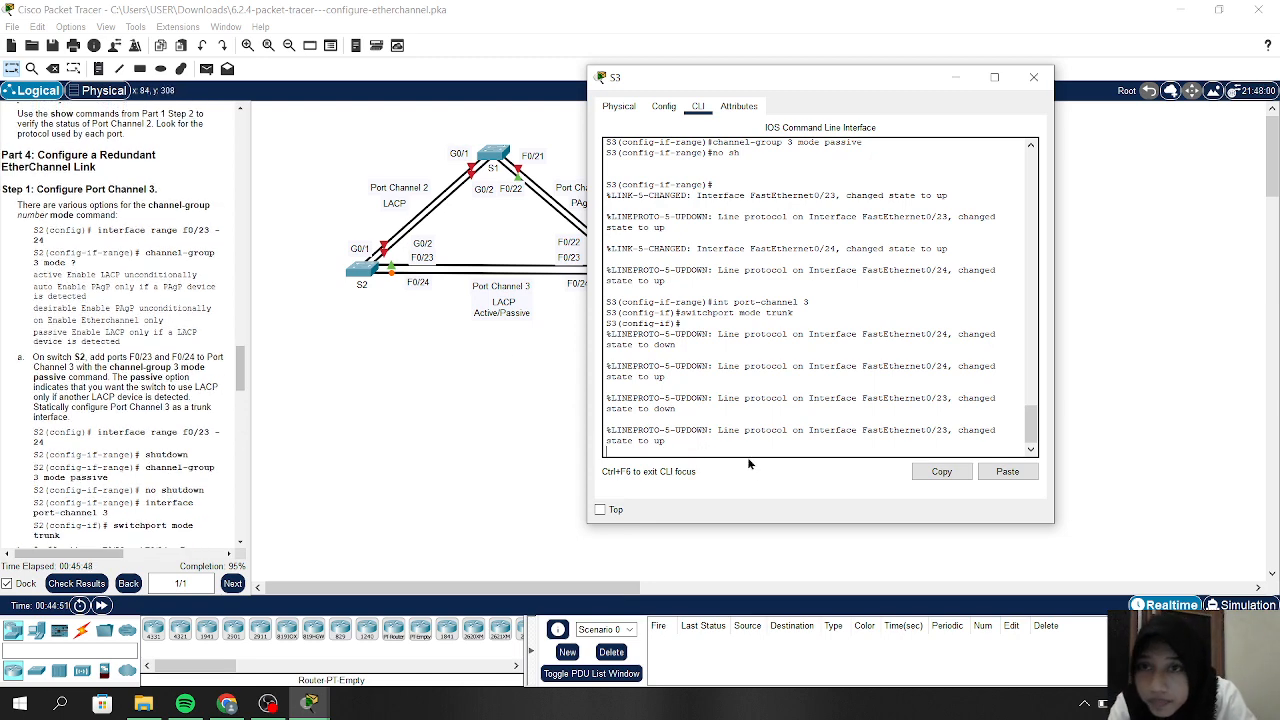
pyautogui.write('int')
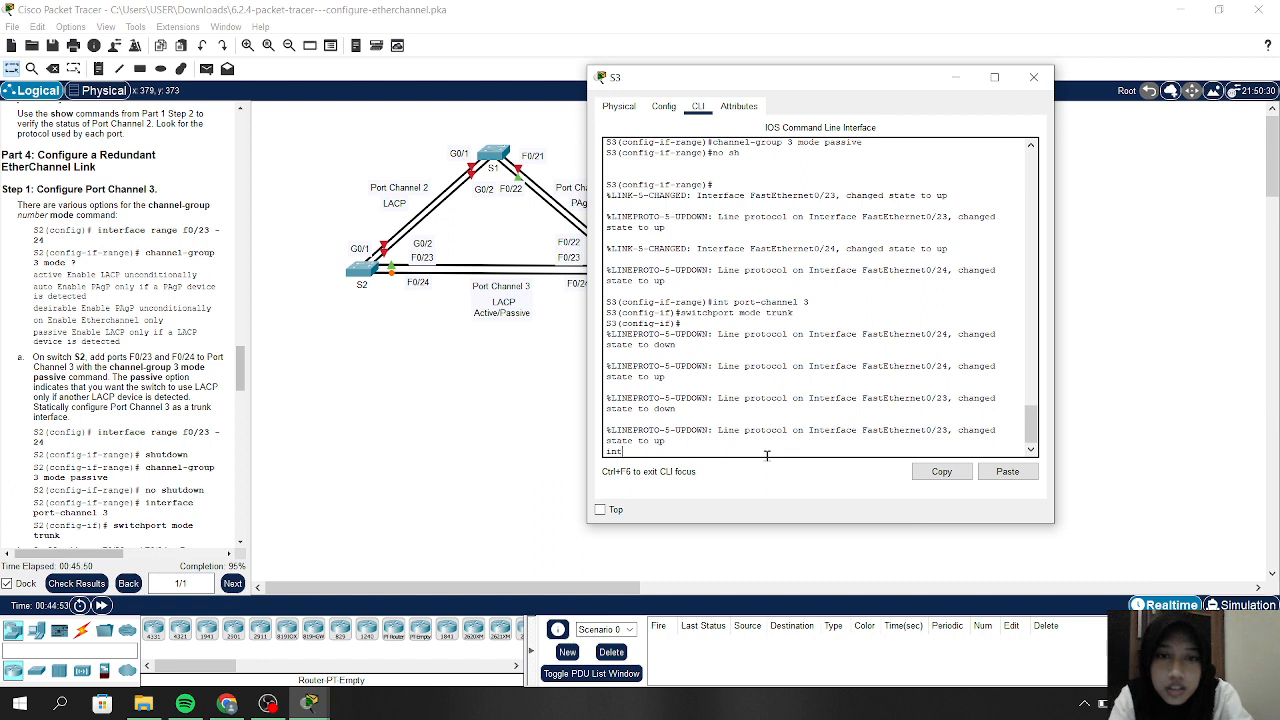
pyautogui.press('BackSpace')
pyautogui.press('BackSpace')
pyautogui.press('Return')
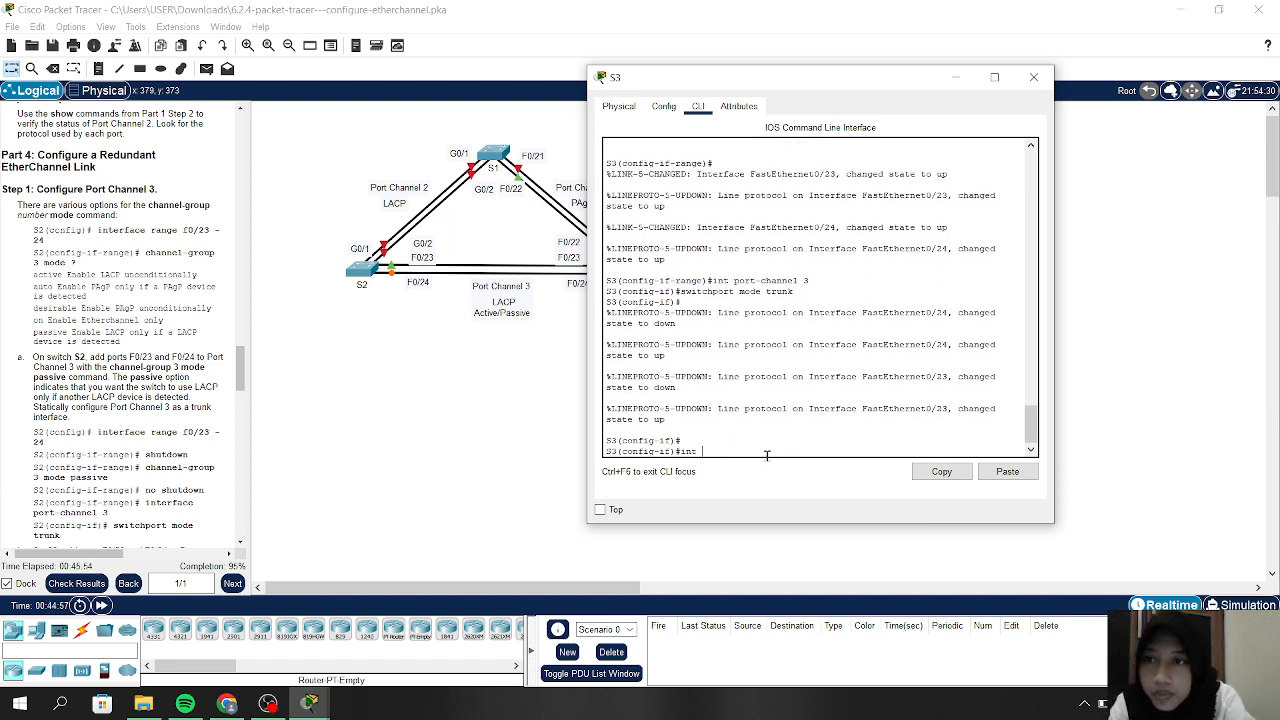
pyautogui.write('int r')
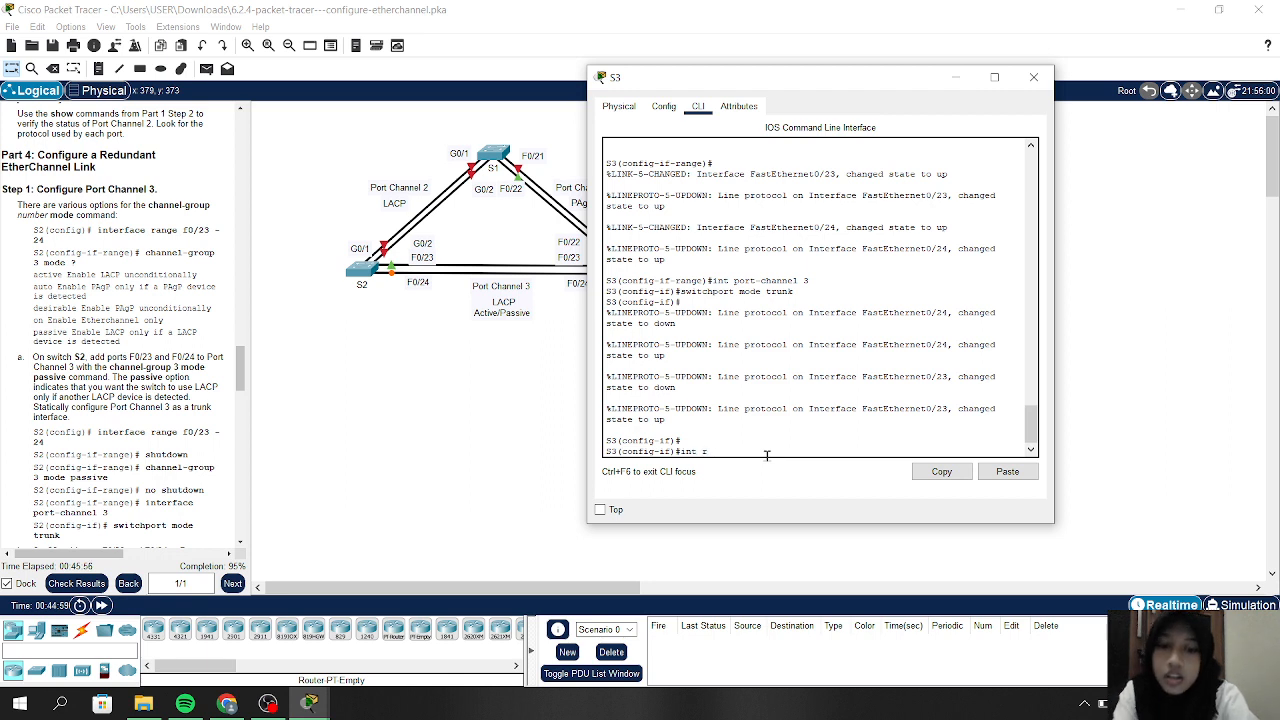
pyautogui.write('ange')
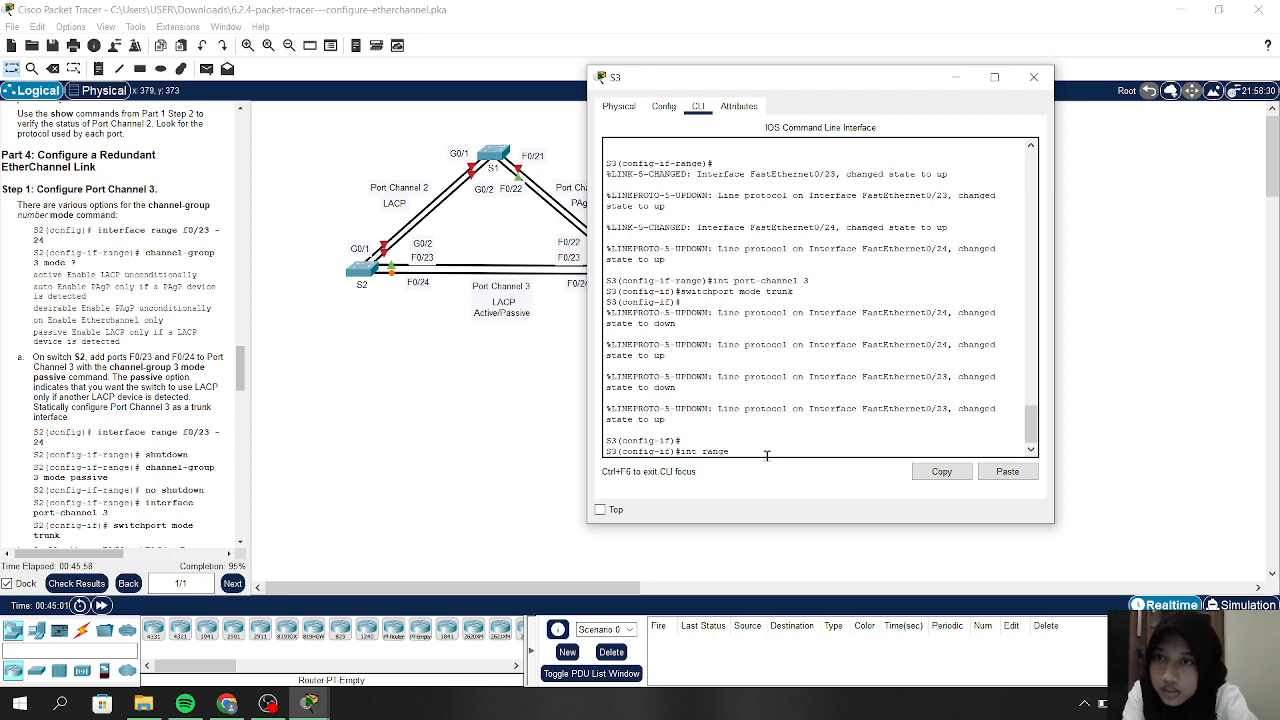
pyautogui.write(' f0-23')
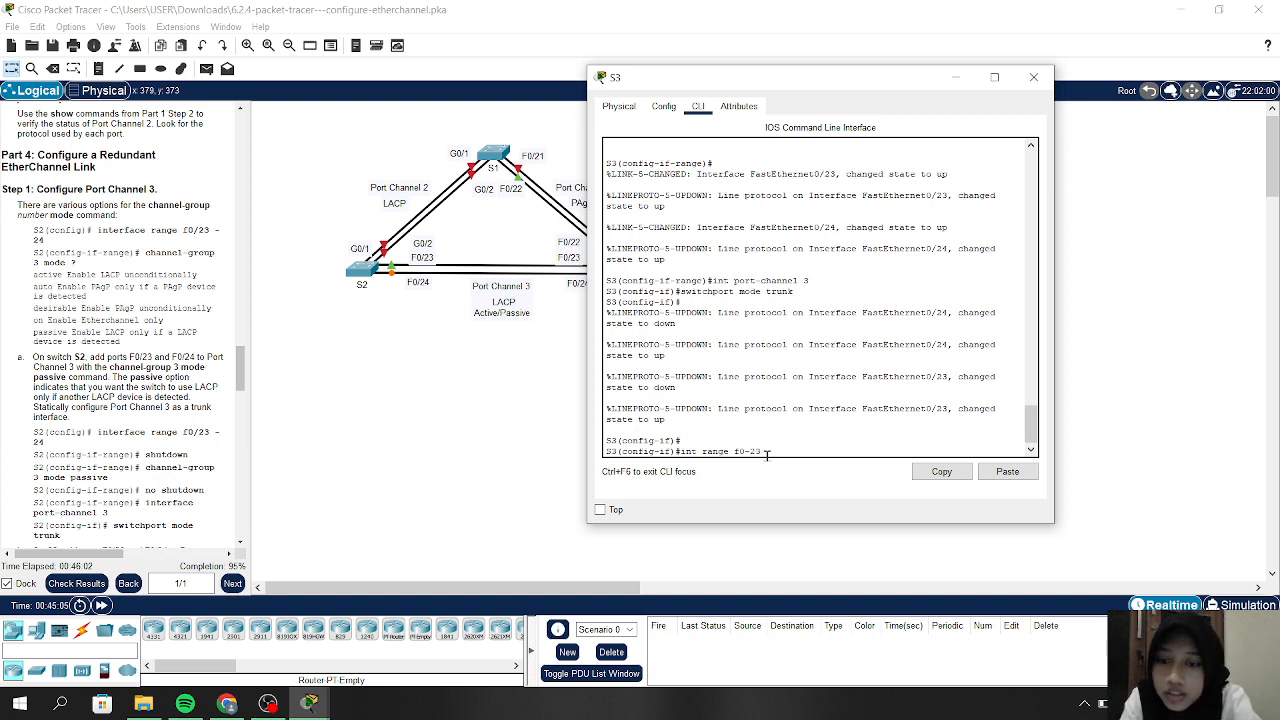
pyautogui.write('24')
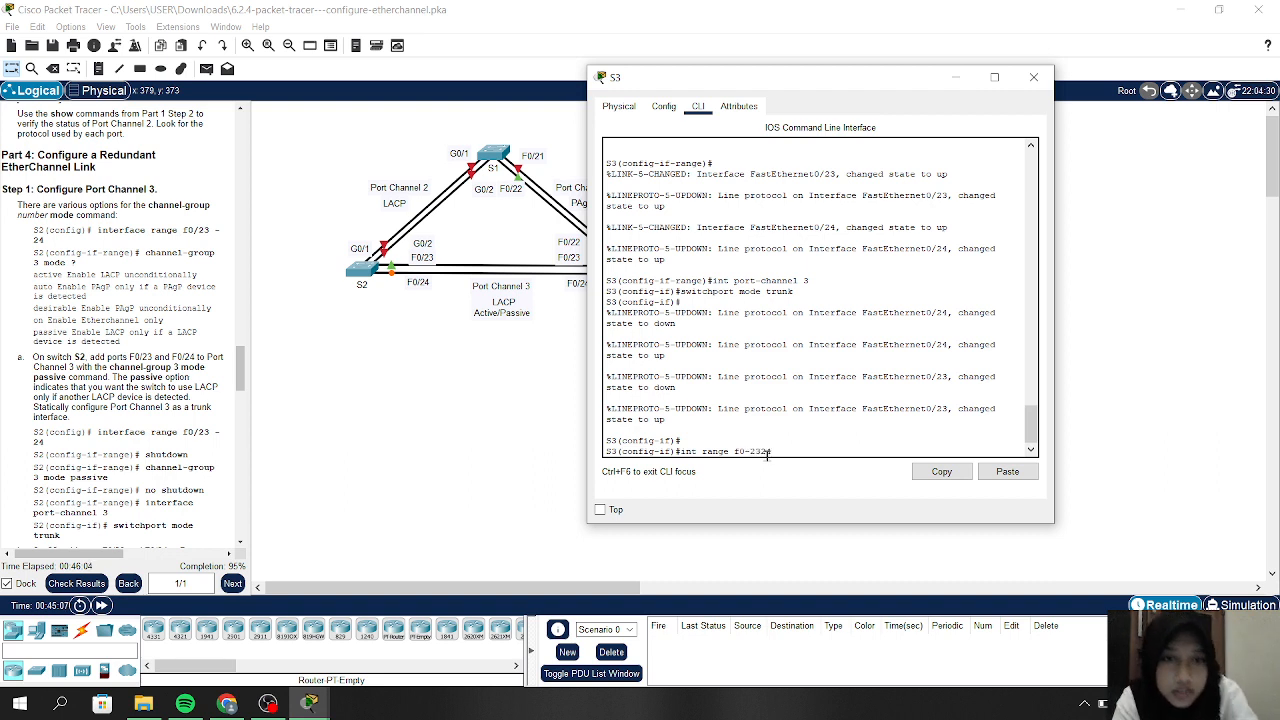
pyautogui.press('BackSpace')
pyautogui.press('BackSpace')
pyautogui.press('BackSpace')
pyautogui.press('BackSpace')
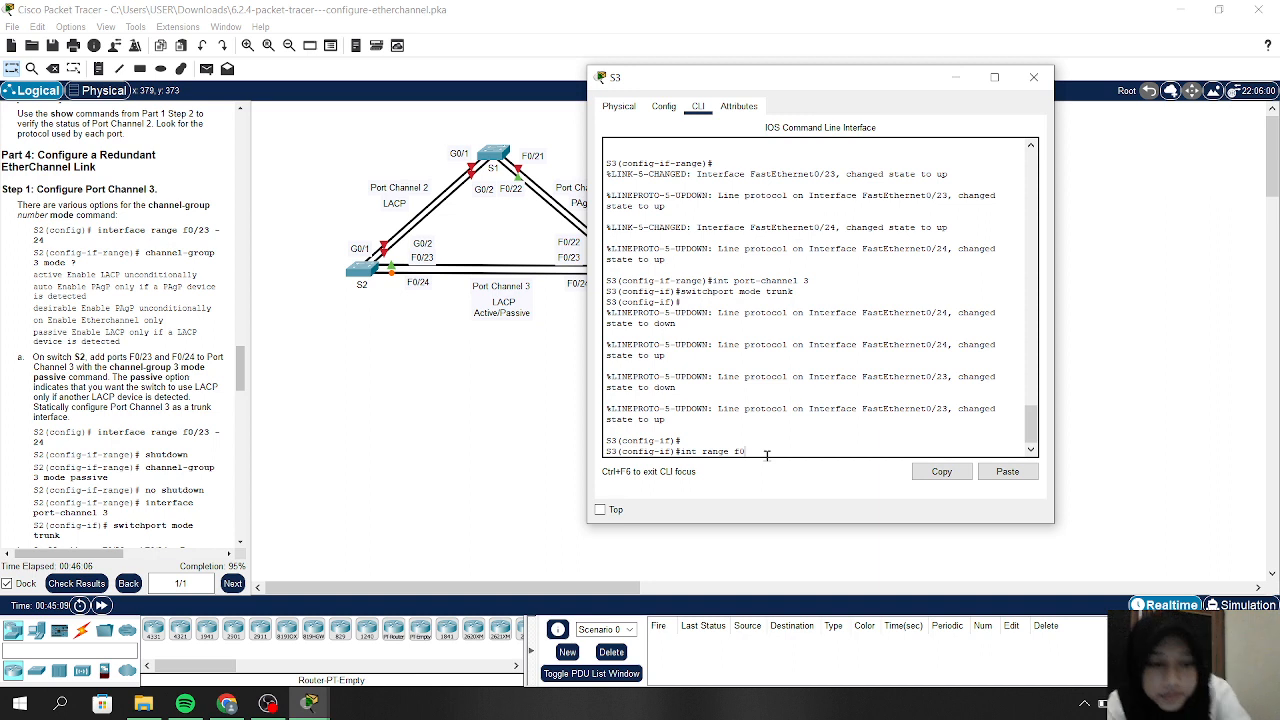
pyautogui.write('/23-')
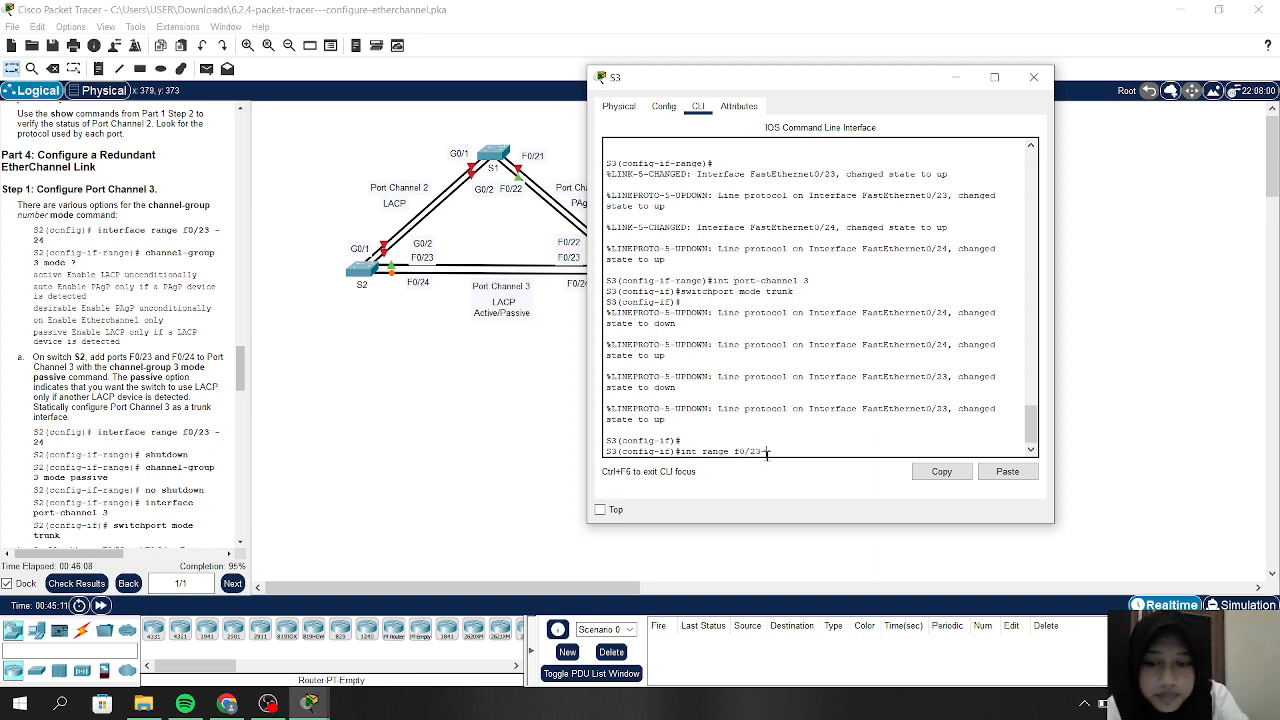
pyautogui.write('24')
pyautogui.press('Return')
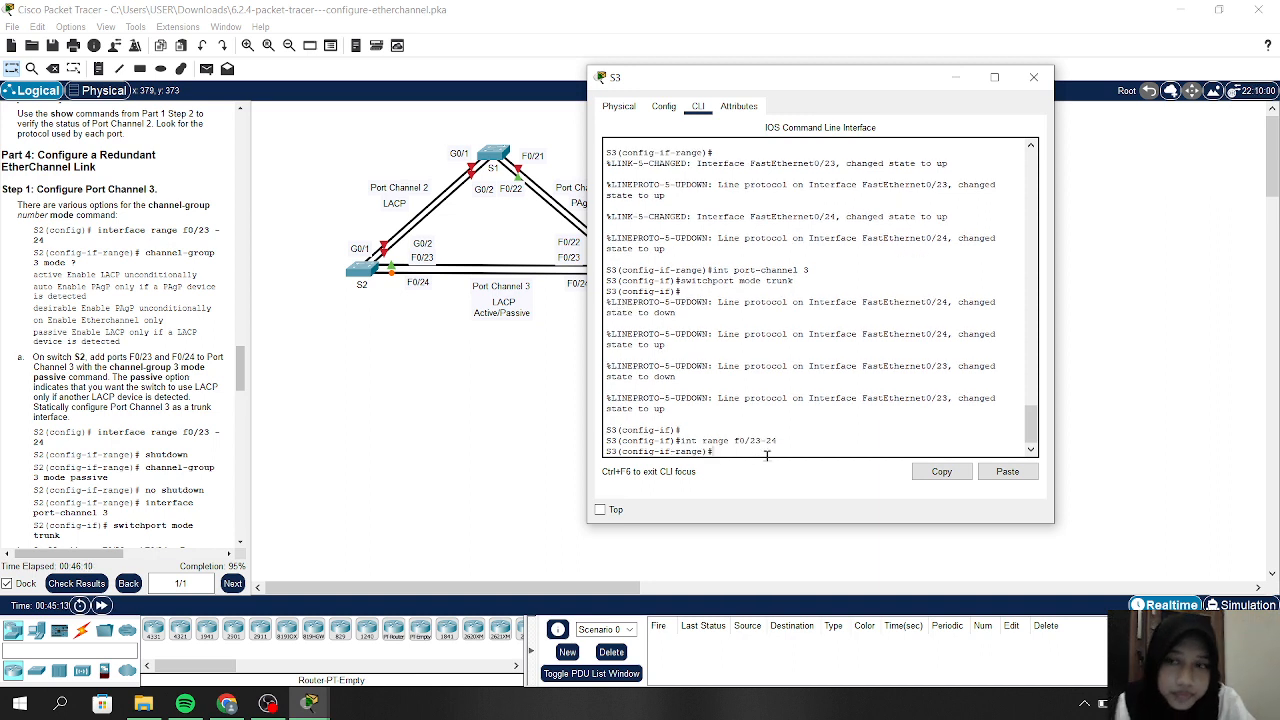
# Query the options for 'channel group 3 mode ?' and widen the activity instructions panel
pyautogui.write('chan')
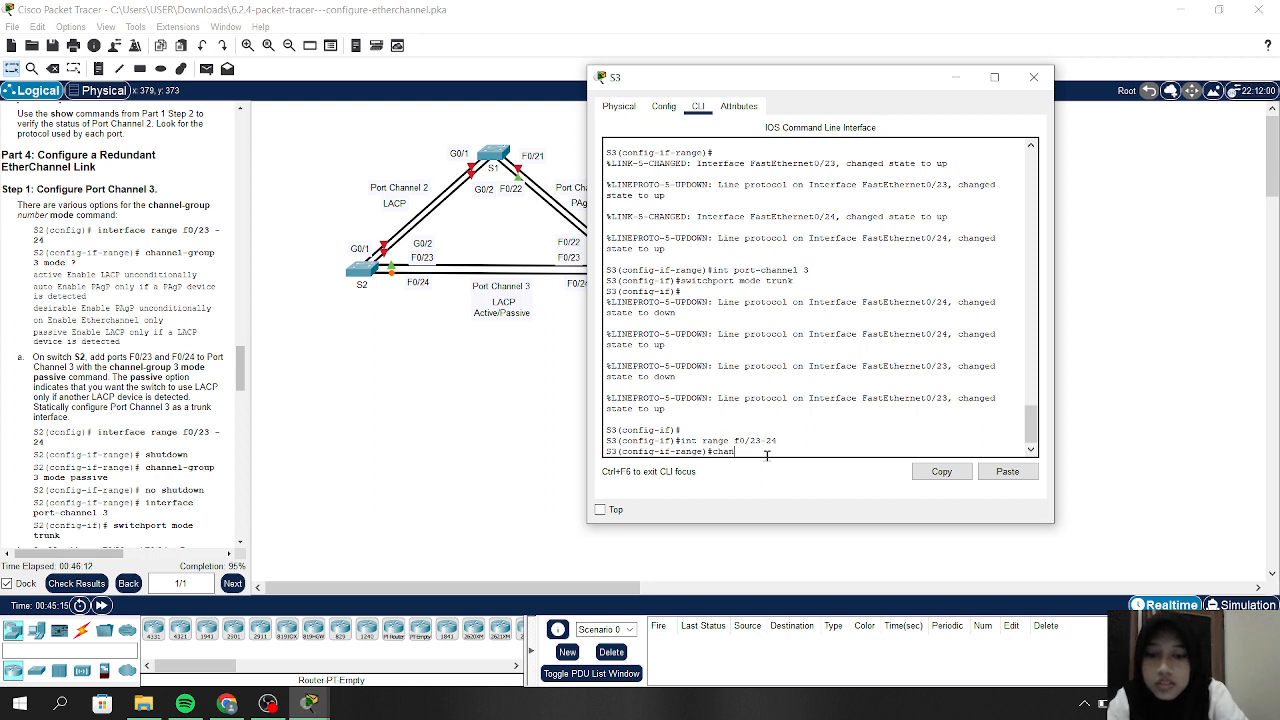
pyautogui.write('nel grou')
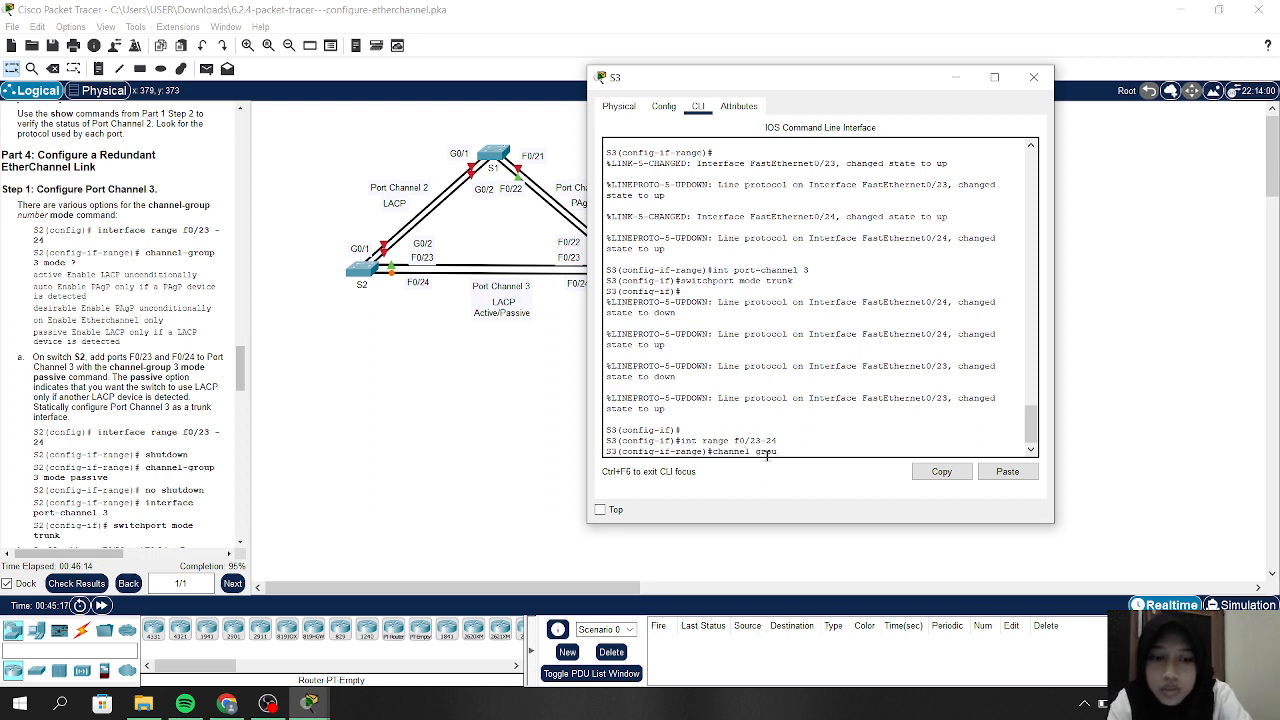
pyautogui.write('p 3 mo')
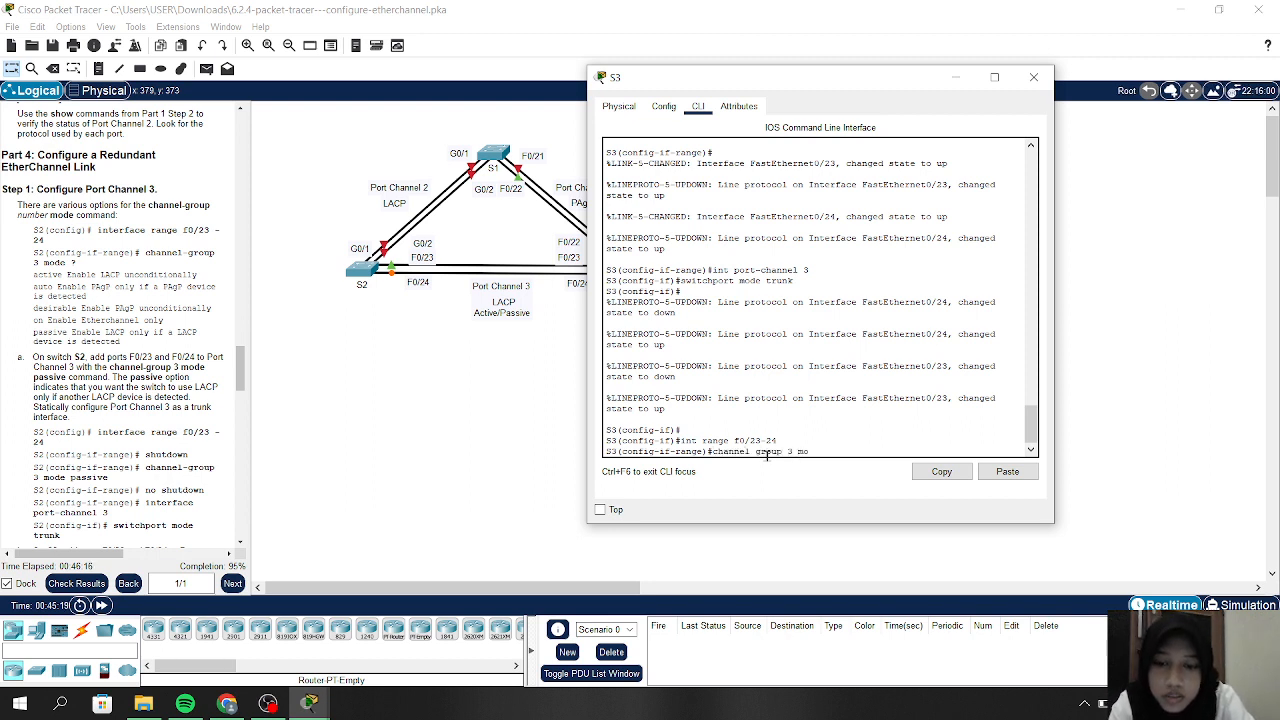
pyautogui.write('de ?')
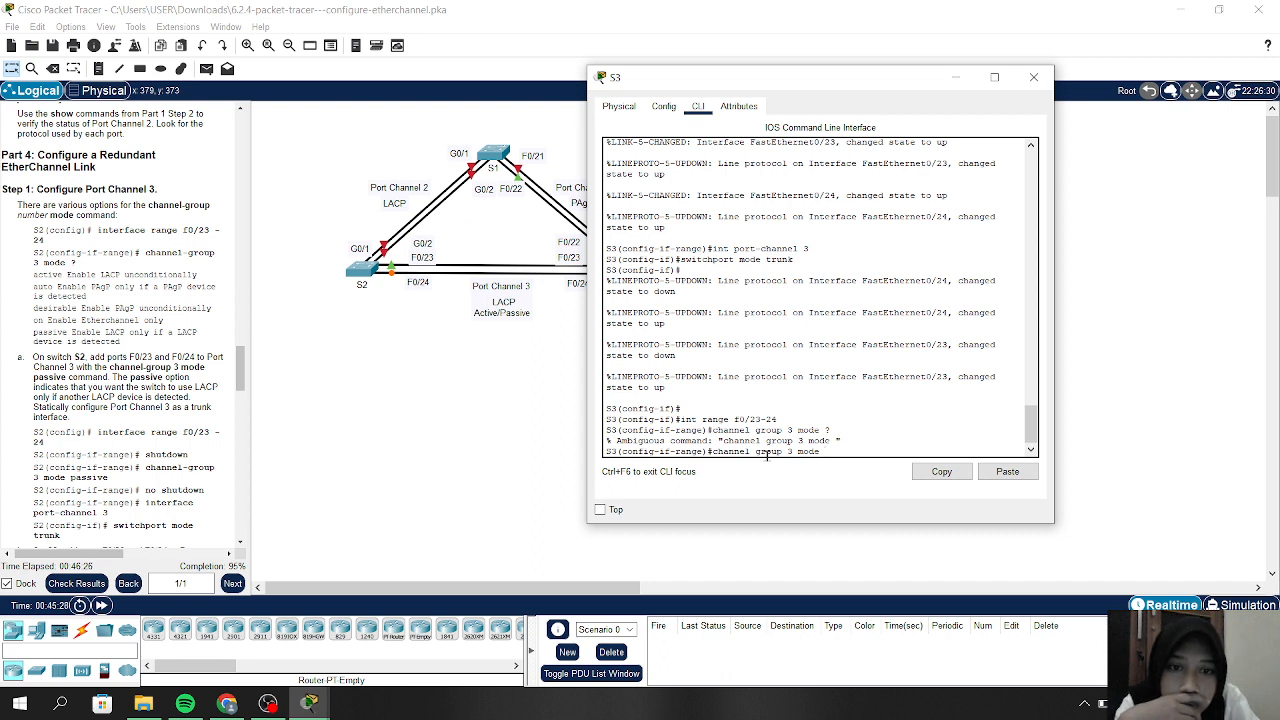
pyautogui.write('?')
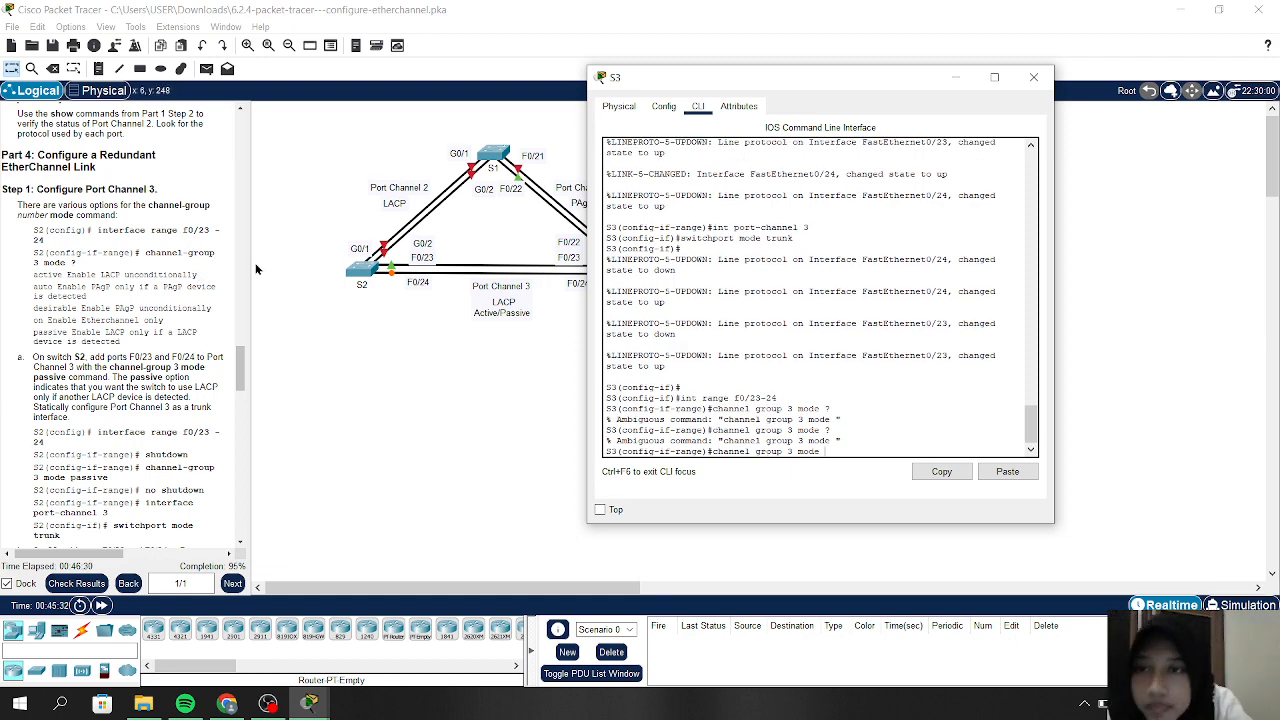
pyautogui.moveTo(248, 263); pyautogui.dragTo(388, 268)
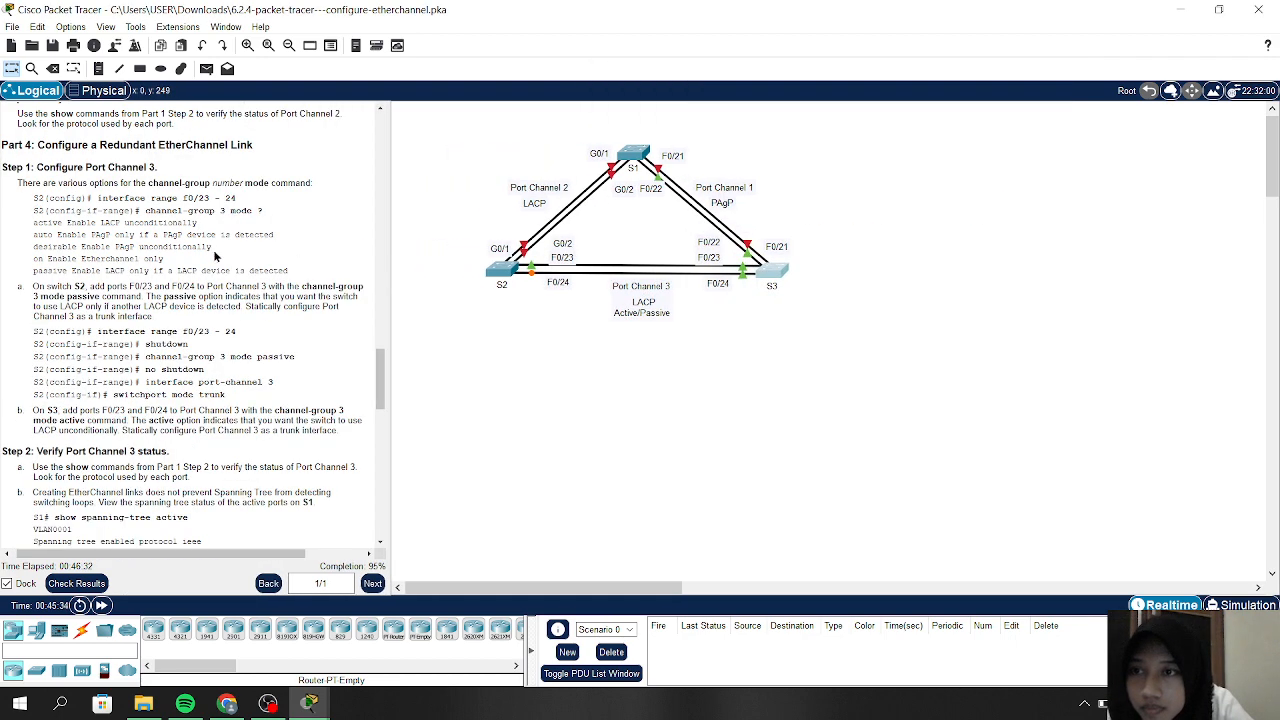
# Read through the Parts 3–4 Port Channel 3 instructions, then reopen S3's command line
pyautogui.scroll(-7, 180, 268)
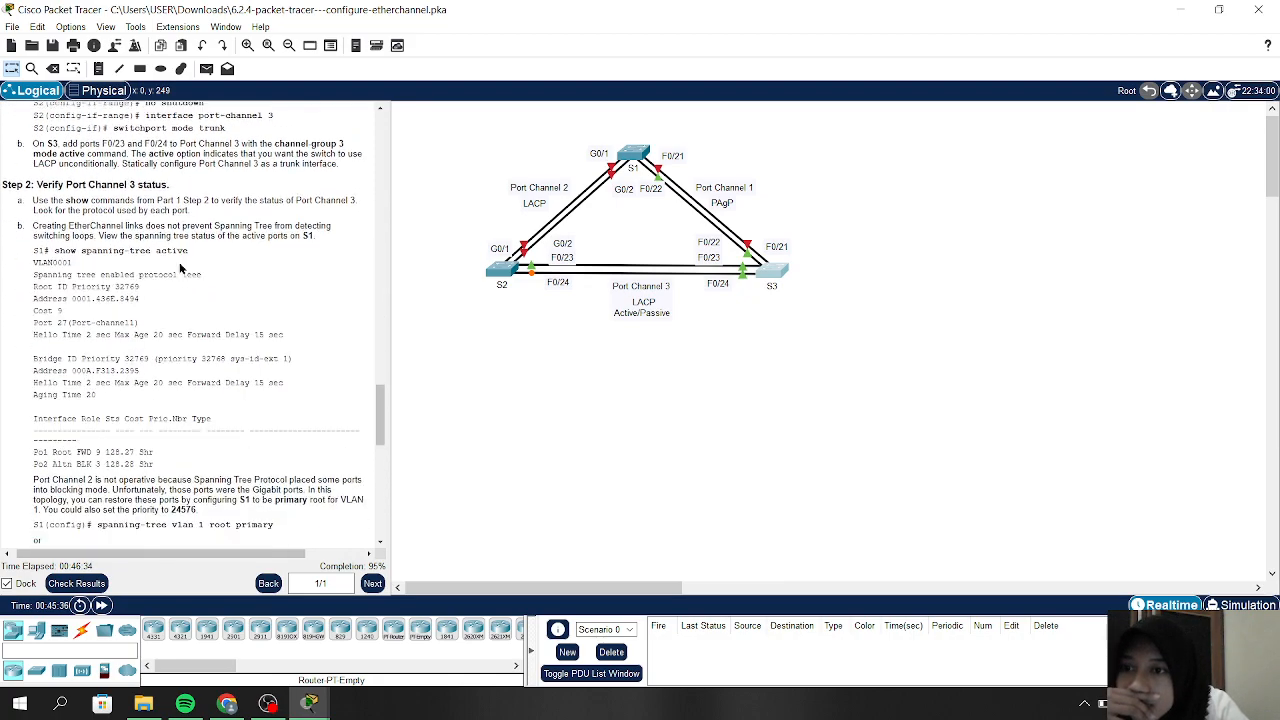
pyautogui.scroll(-3, 179, 262)
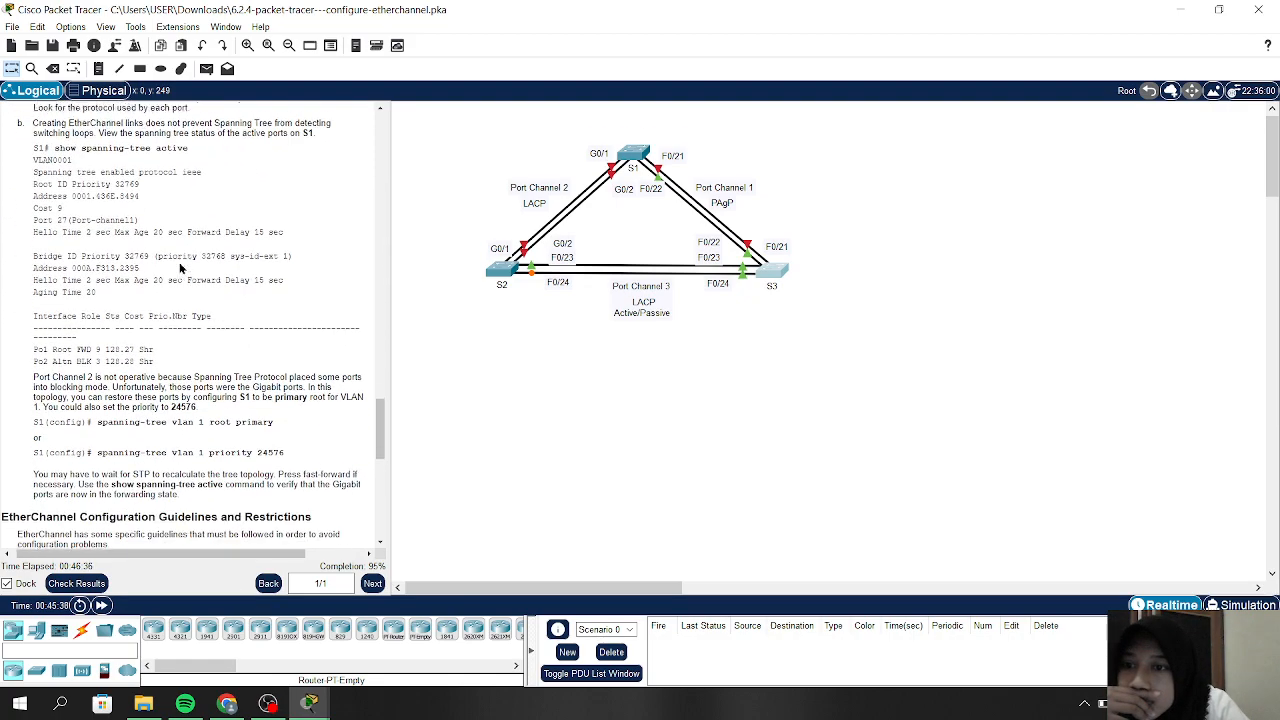
pyautogui.scroll(-3, 180, 268)
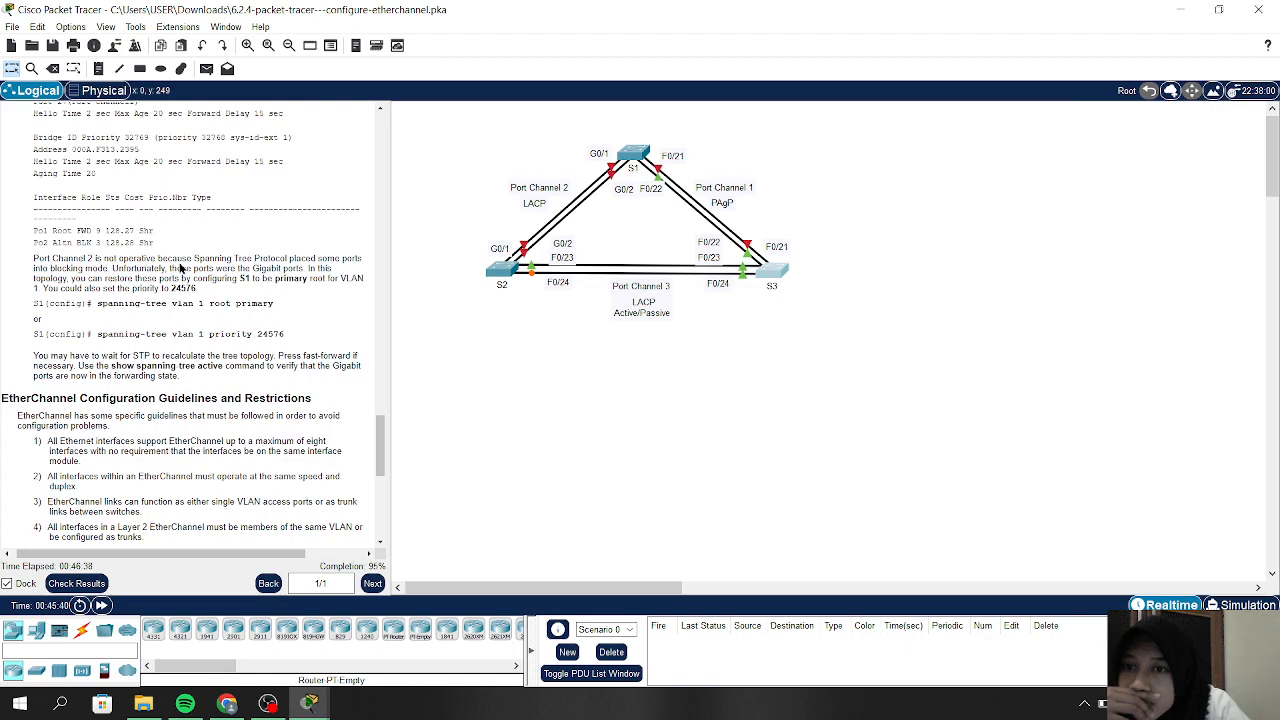
pyautogui.scroll(7, 180, 268)
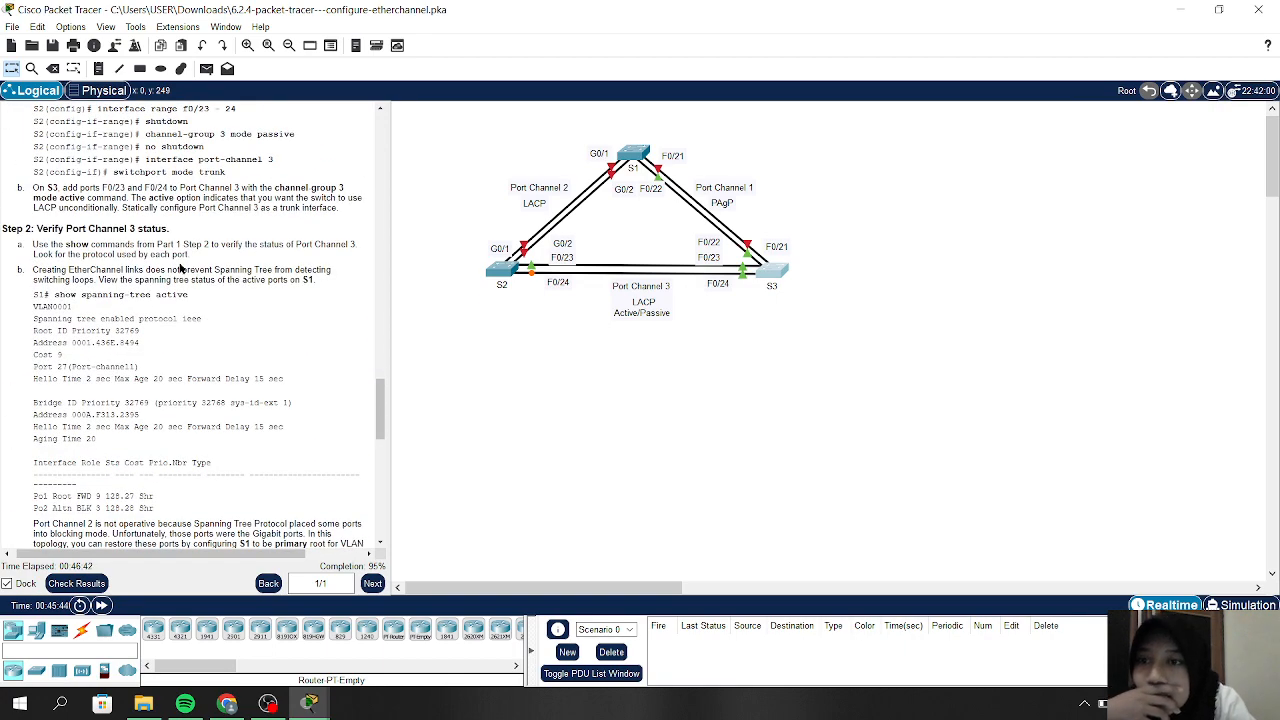
pyautogui.scroll(3, 175, 268)
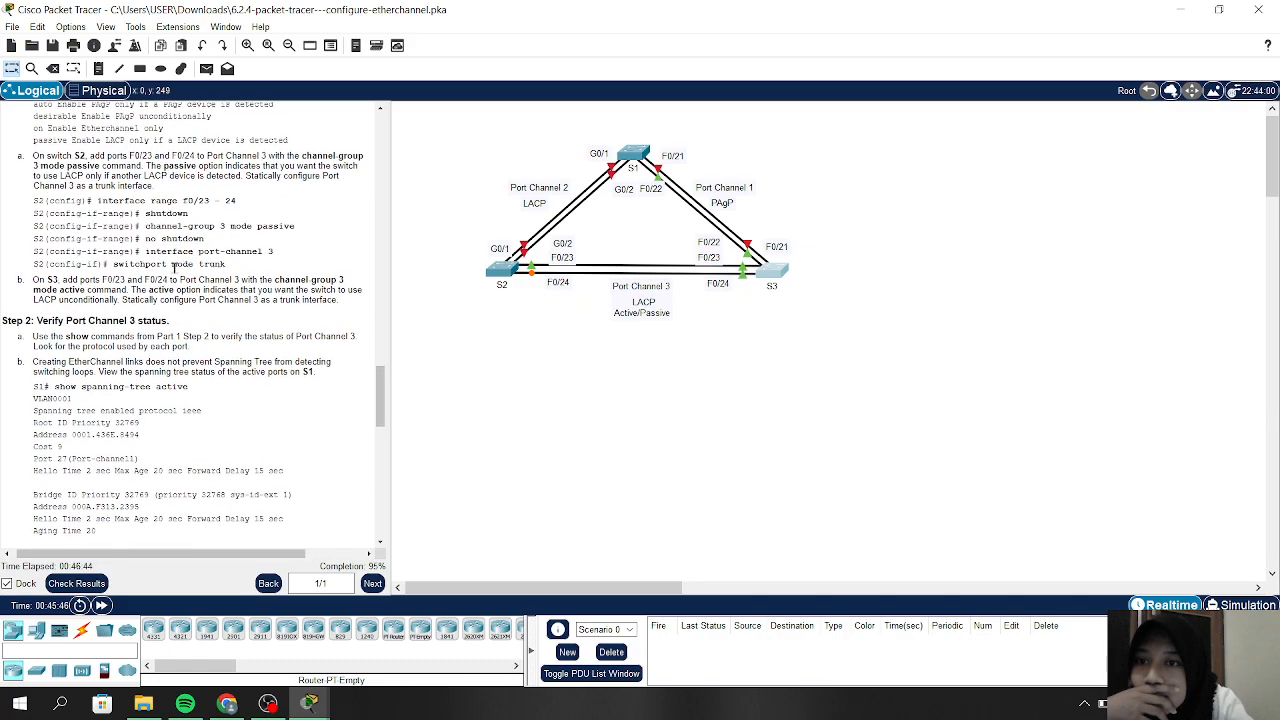
pyautogui.scroll(1, 175, 268)
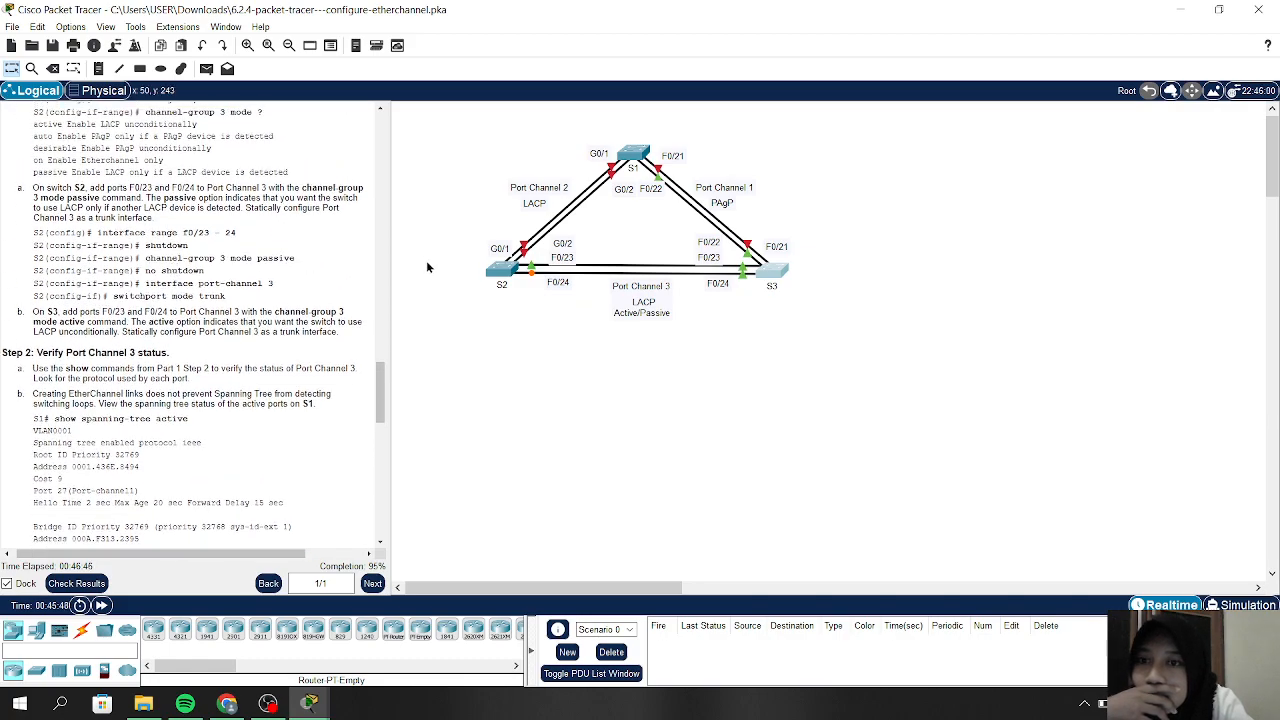
pyautogui.scroll(2, 188, 270)
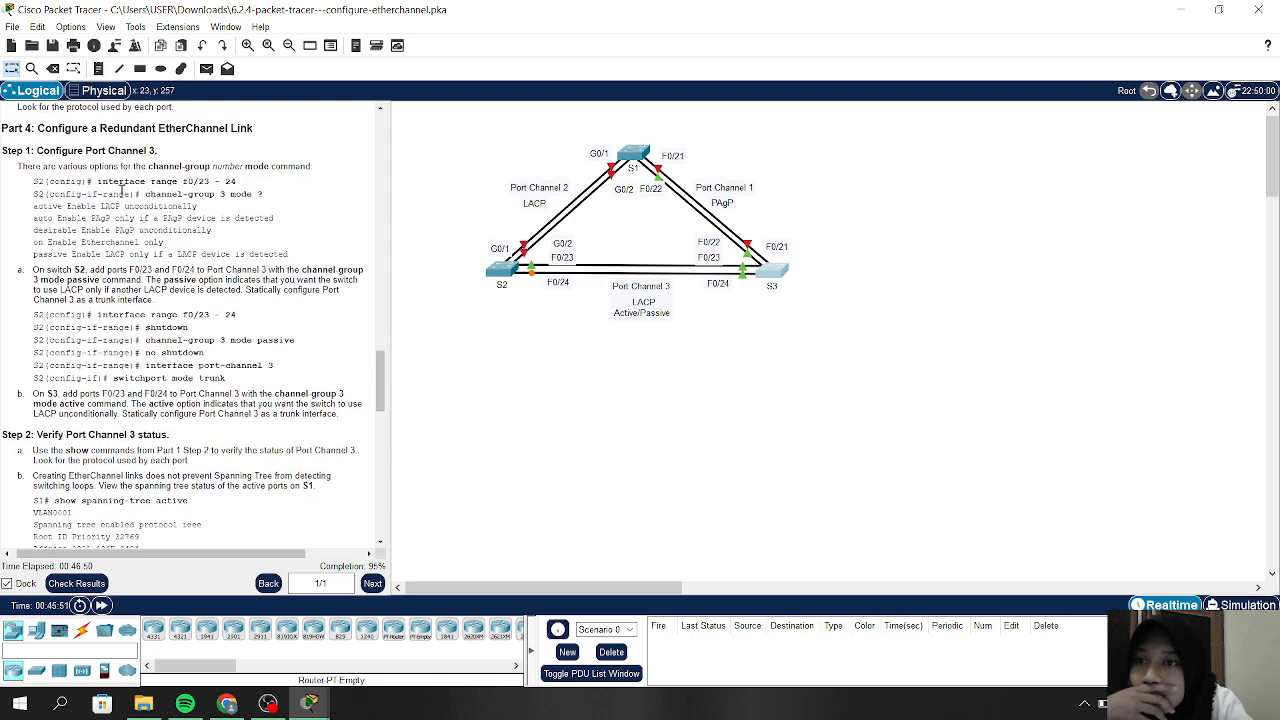
pyautogui.scroll(15, 123, 189)
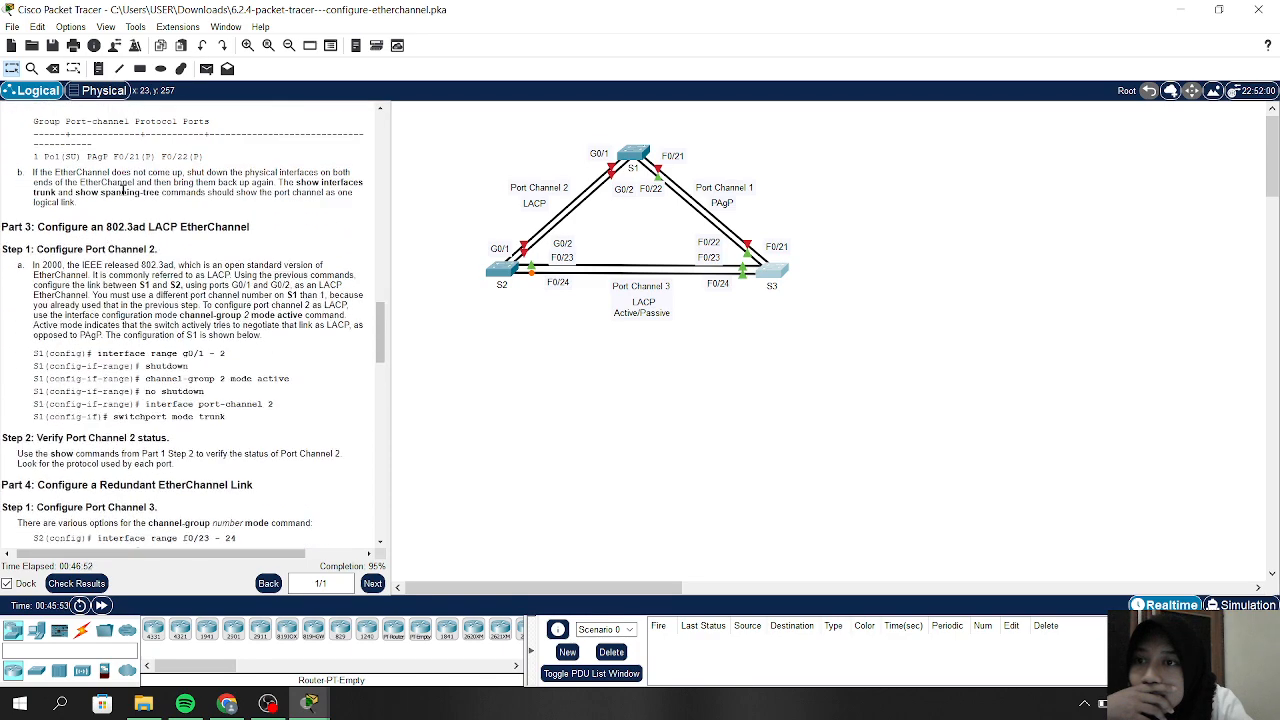
pyautogui.scroll(5, 123, 189)
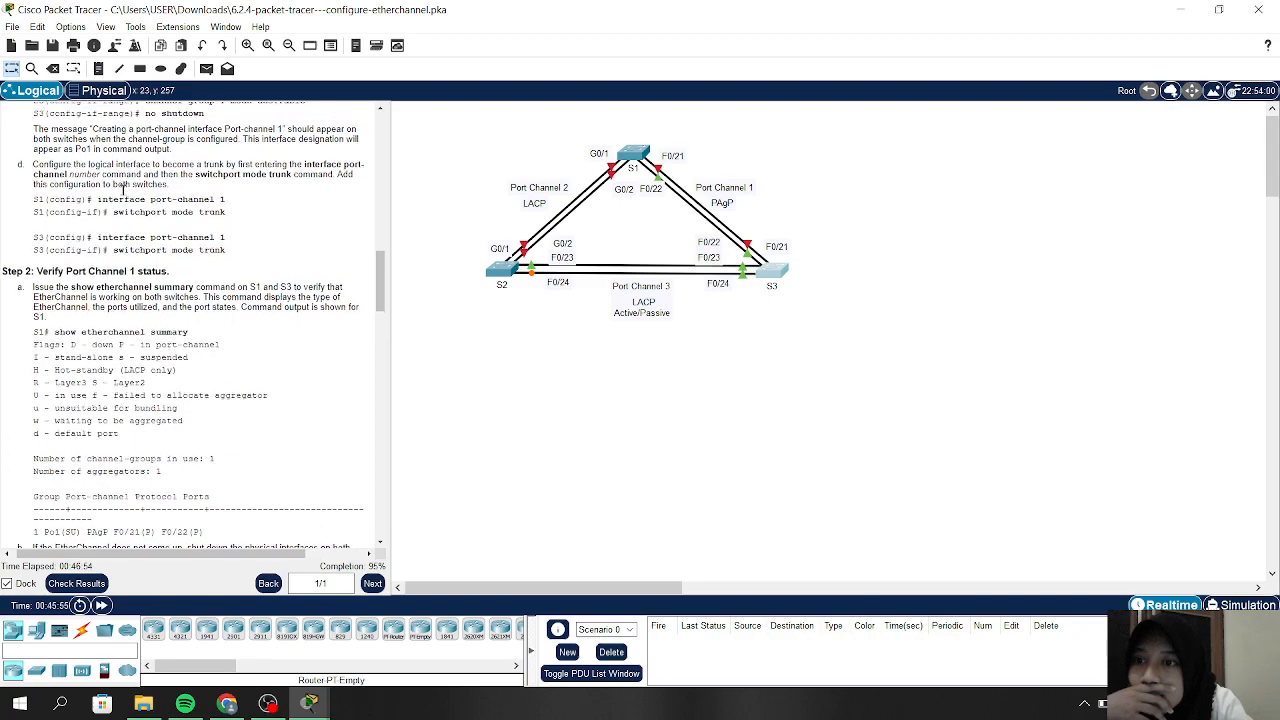
pyautogui.scroll(4, 123, 189)
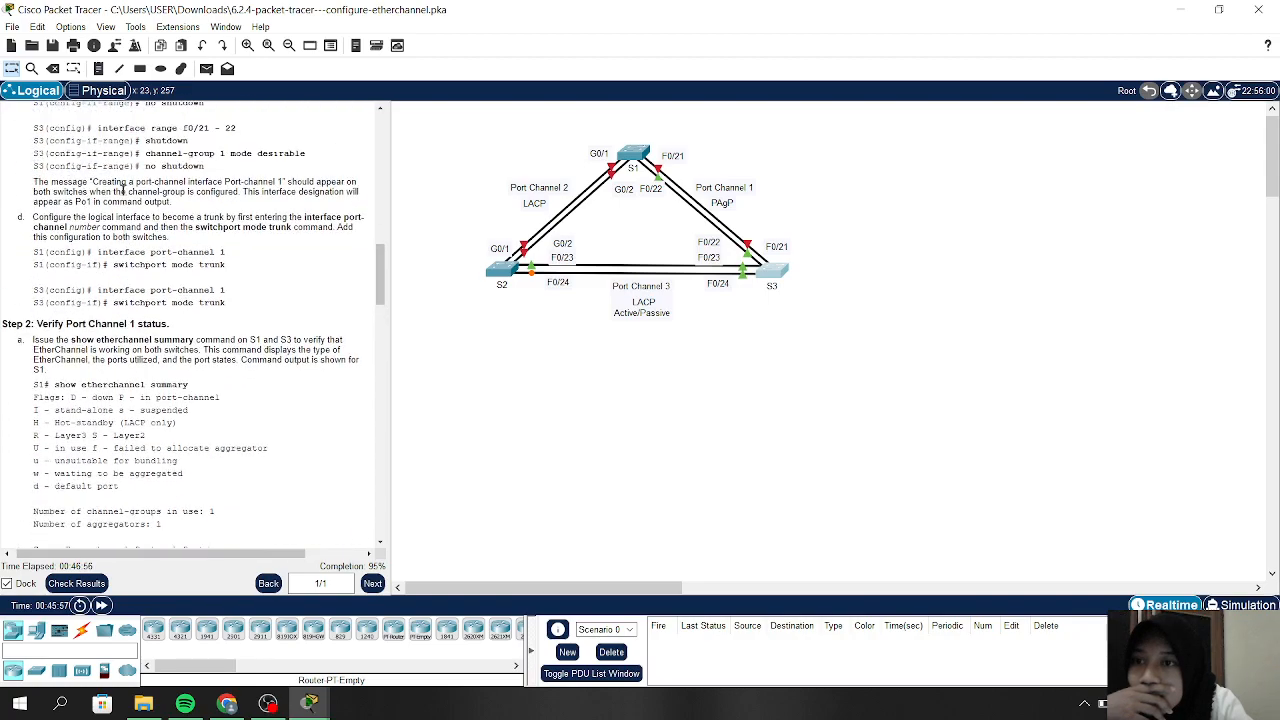
pyautogui.scroll(1, 323, 268)
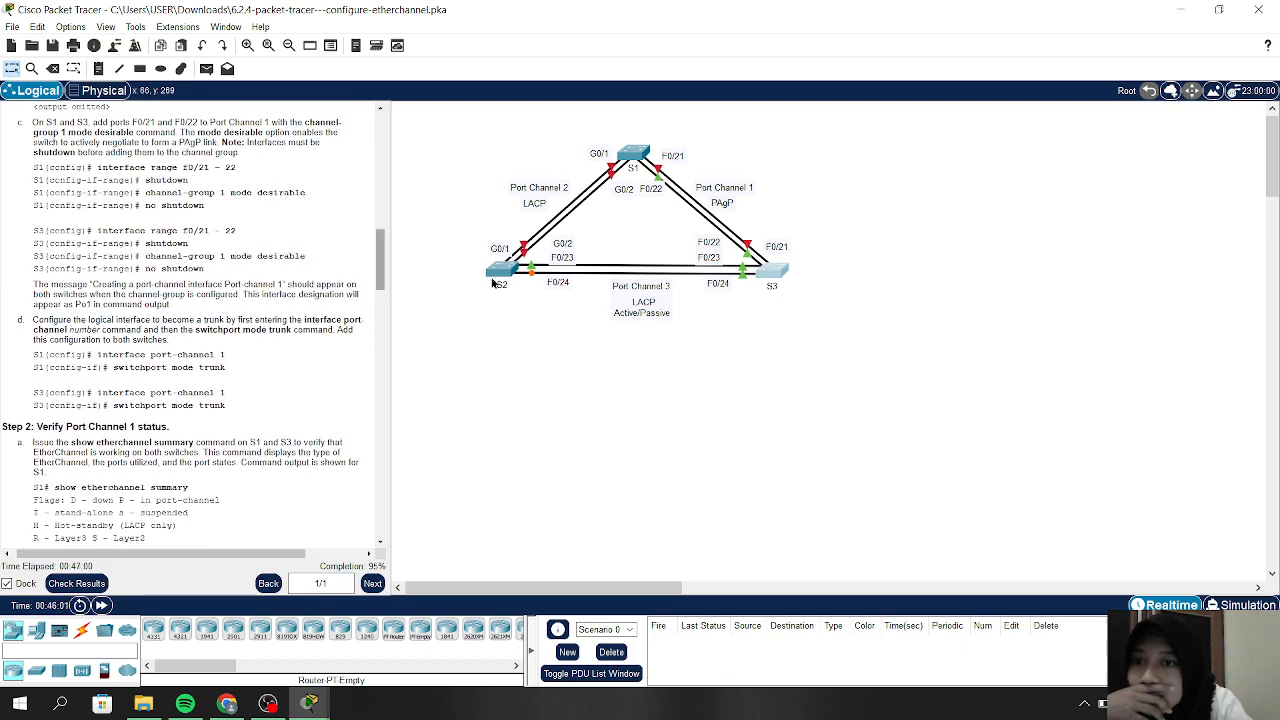
pyautogui.scroll(-10, 235, 316)
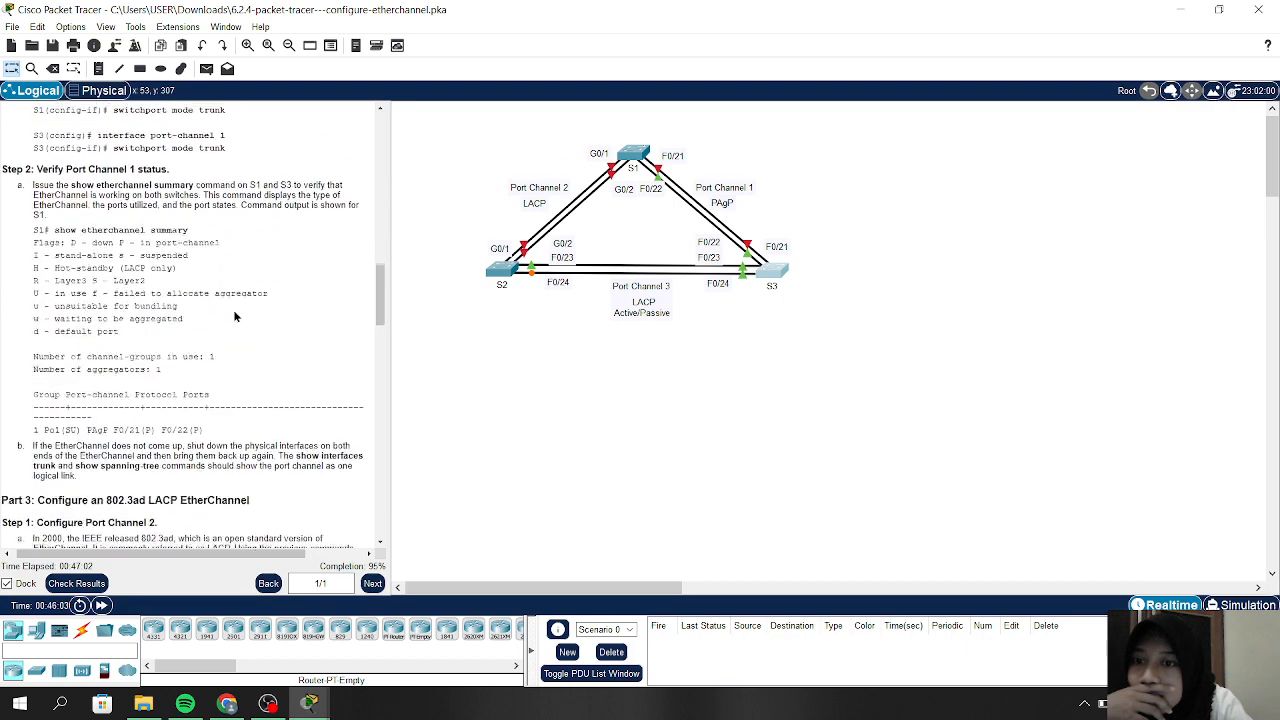
pyautogui.scroll(-7, 235, 316)
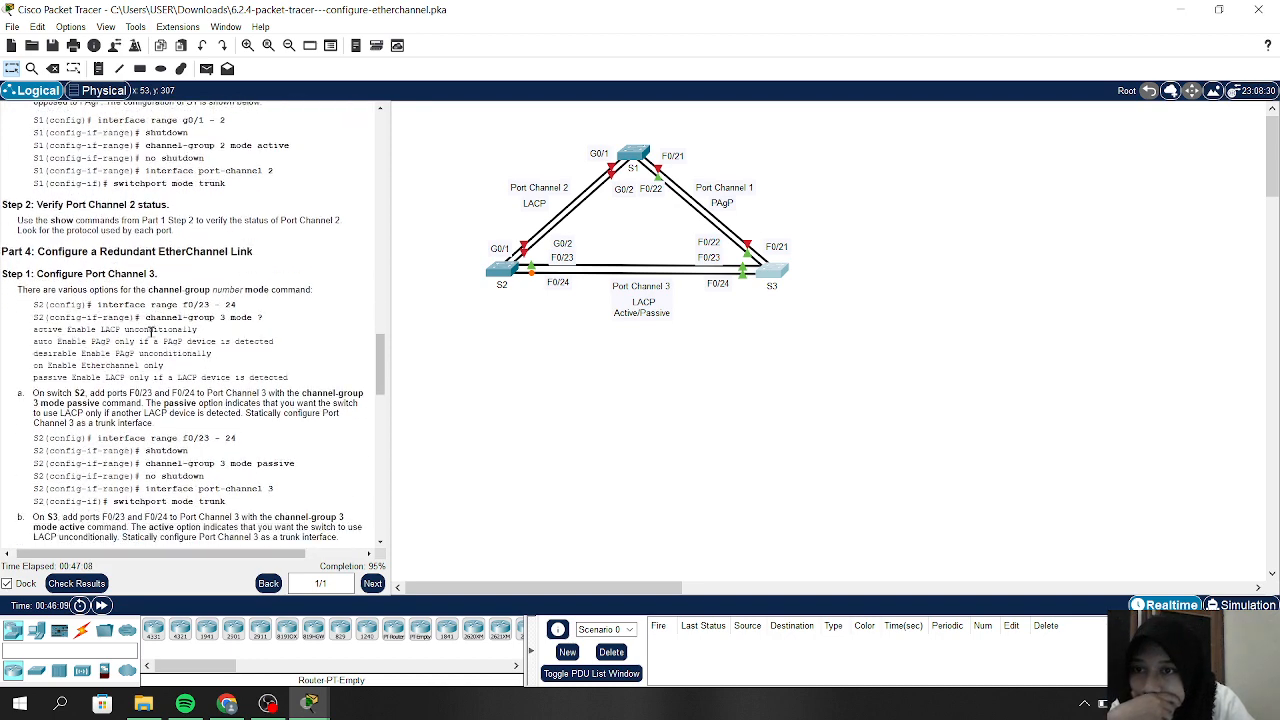
pyautogui.scroll(-1, 166, 433)
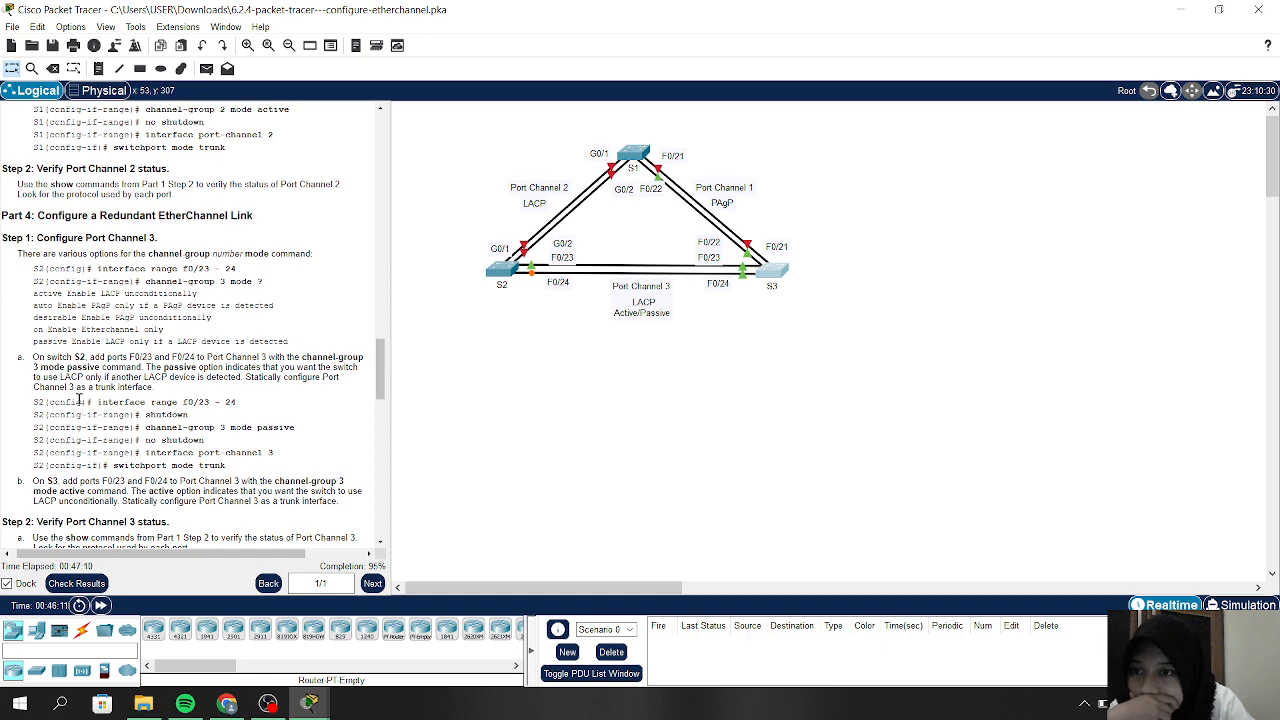
pyautogui.scroll(-2, 80, 398)
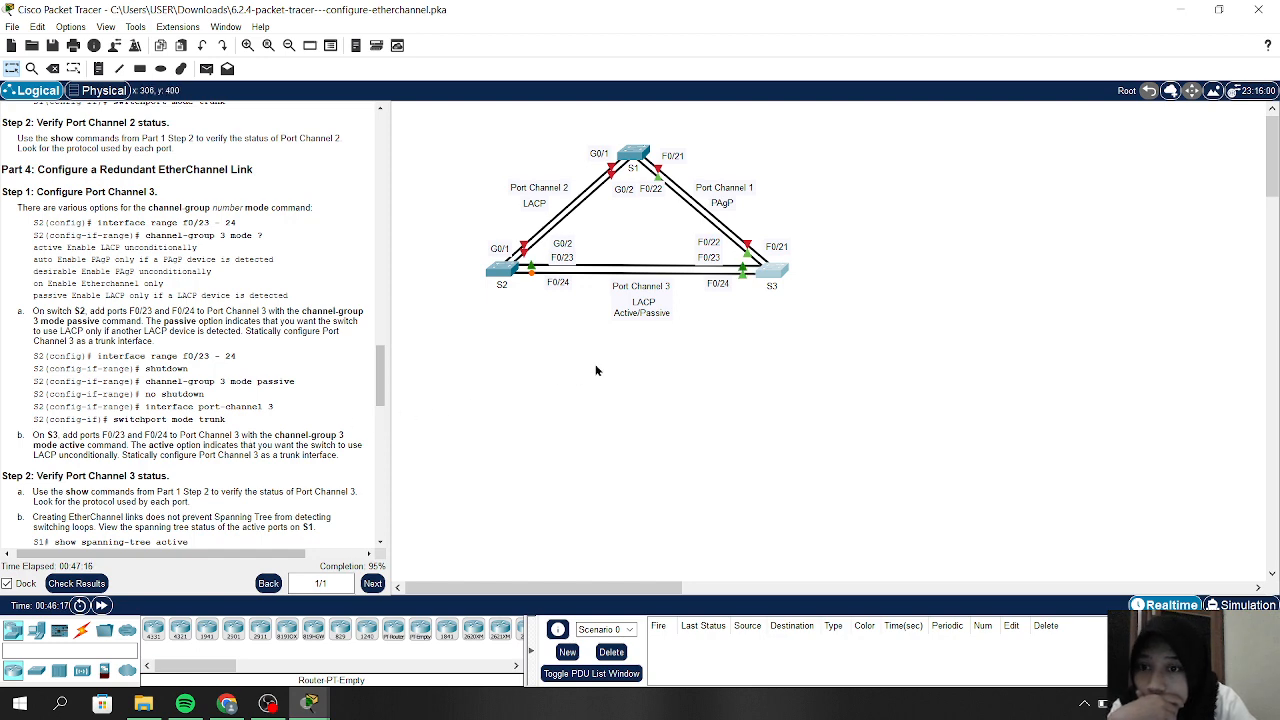
pyautogui.click(776, 272)
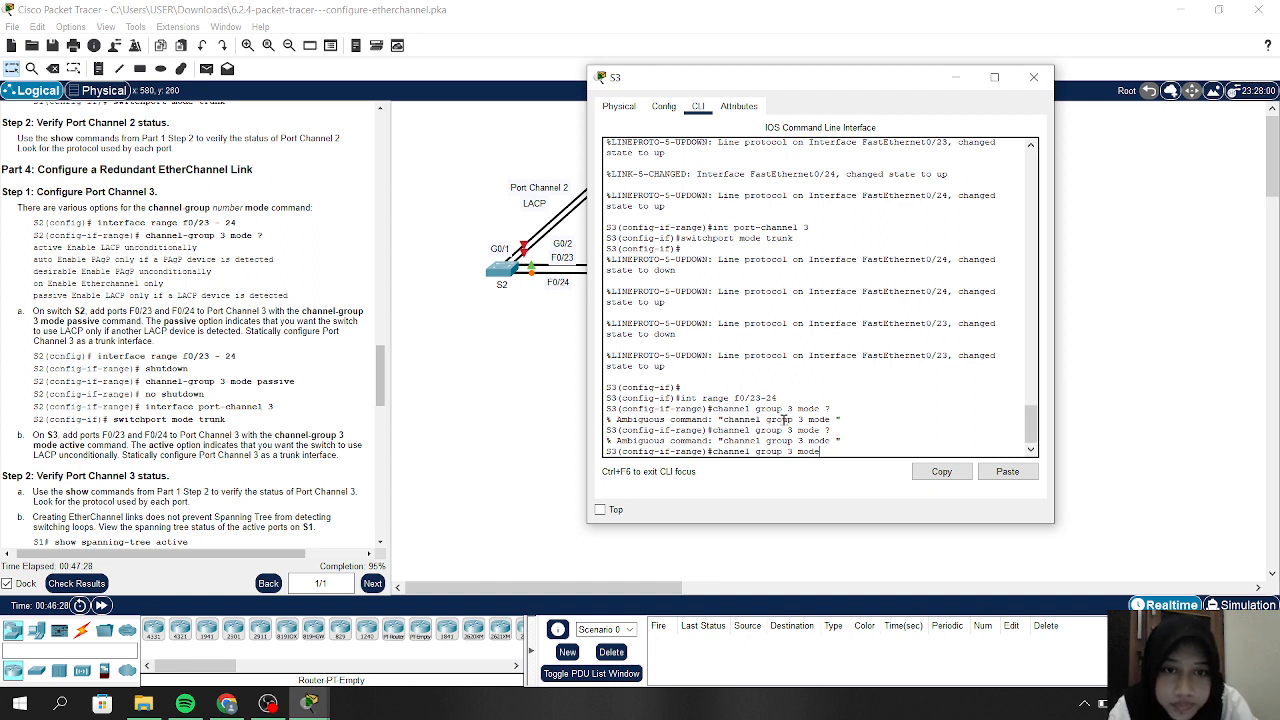
# Shut down F0/23–24 and assign them to channel-group 3 in LACP active mode
pyautogui.press('BackSpace')
pyautogui.press('BackSpace')
pyautogui.press('BackSpace')
pyautogui.press('BackSpace')
pyautogui.press('BackSpace')
pyautogui.press('BackSpace')
pyautogui.press('BackSpace')
pyautogui.press('BackSpace')
pyautogui.press('BackSpace')
pyautogui.press('BackSpace')
pyautogui.press('BackSpace')
pyautogui.press('BackSpace')
pyautogui.press('BackSpace')
pyautogui.press('BackSpace')
pyautogui.press('BackSpace')
pyautogui.press('BackSpace')
pyautogui.press('BackSpace')
pyautogui.press('BackSpace')
pyautogui.press('BackSpace')
pyautogui.press('BackSpace')
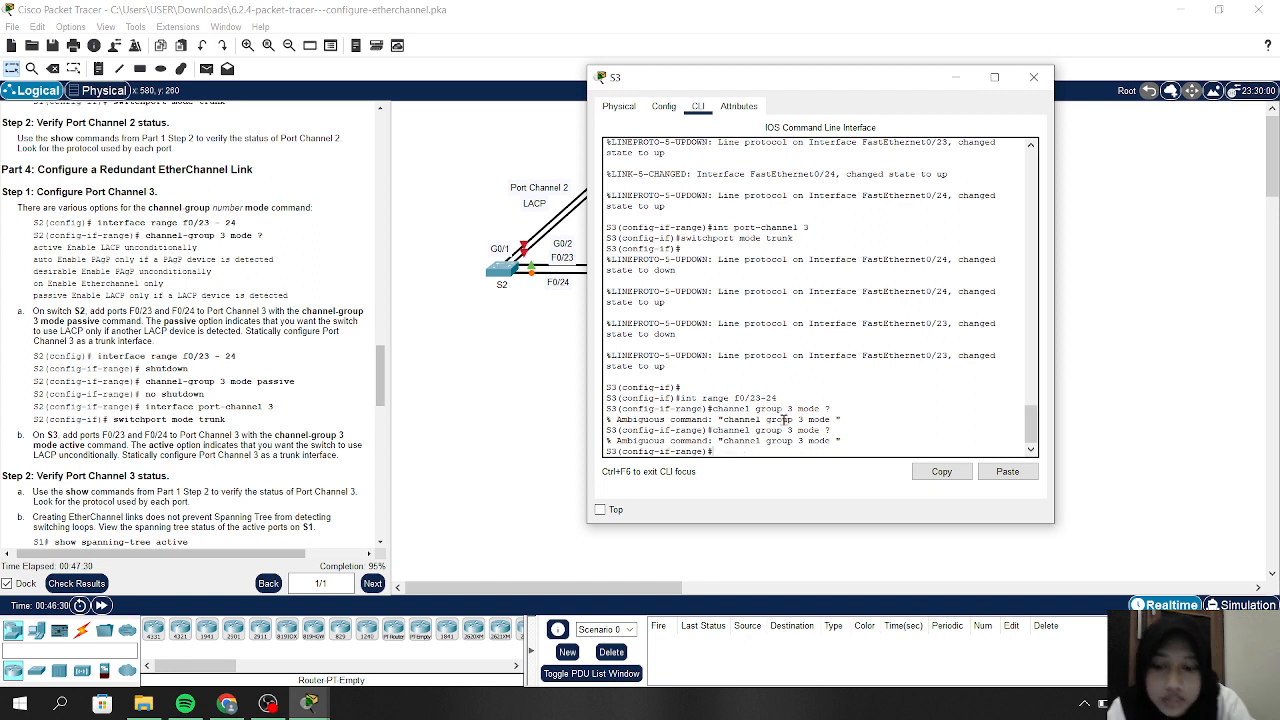
pyautogui.write('shutdow')
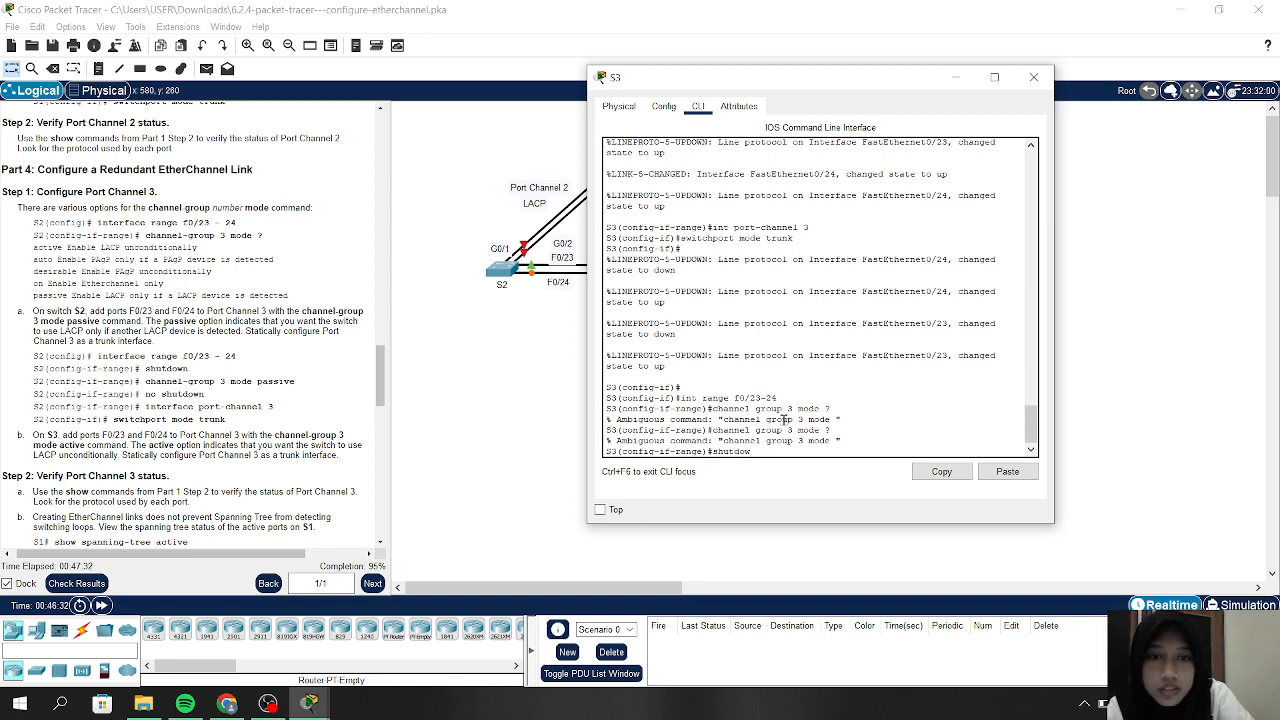
pyautogui.write('n')
pyautogui.press('Return')
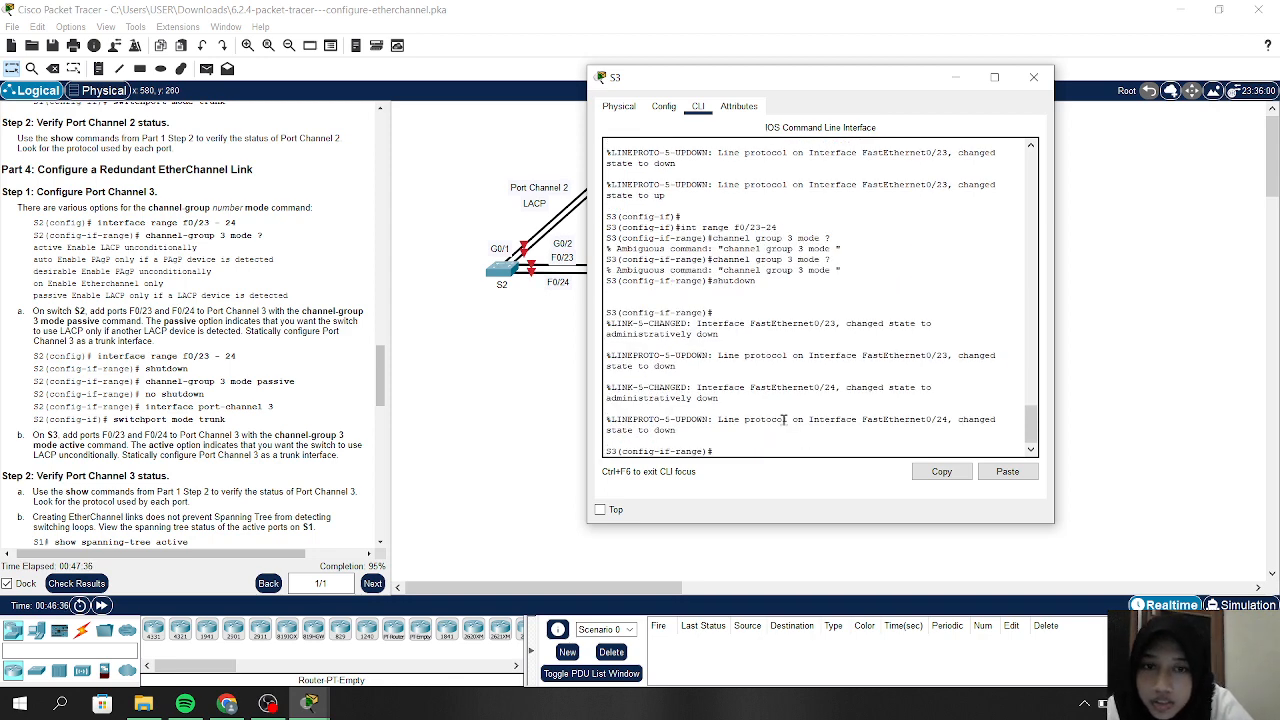
pyautogui.write('no sh')
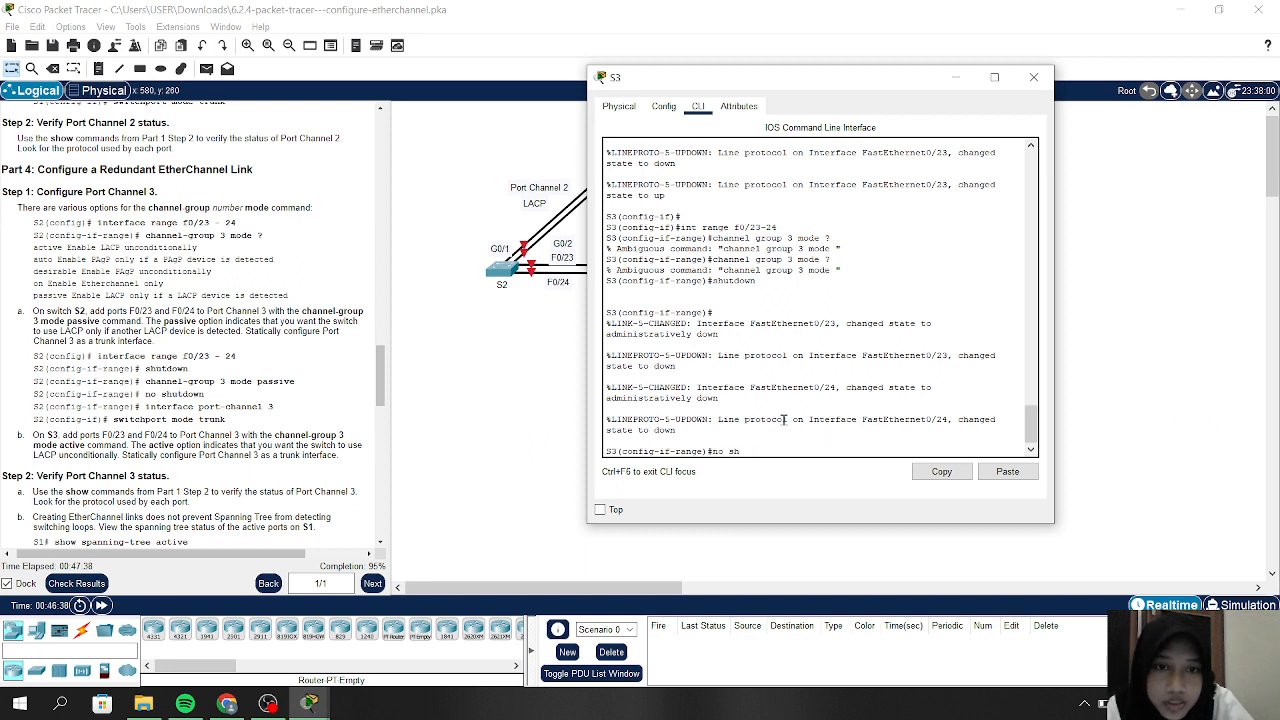
pyautogui.press('Up')
pyautogui.press('BackSpace')
pyautogui.press('BackSpace')
pyautogui.press('BackSpace')
pyautogui.press('BackSpace')
pyautogui.press('BackSpace')
pyautogui.press('BackSpace')
pyautogui.press('BackSpace')
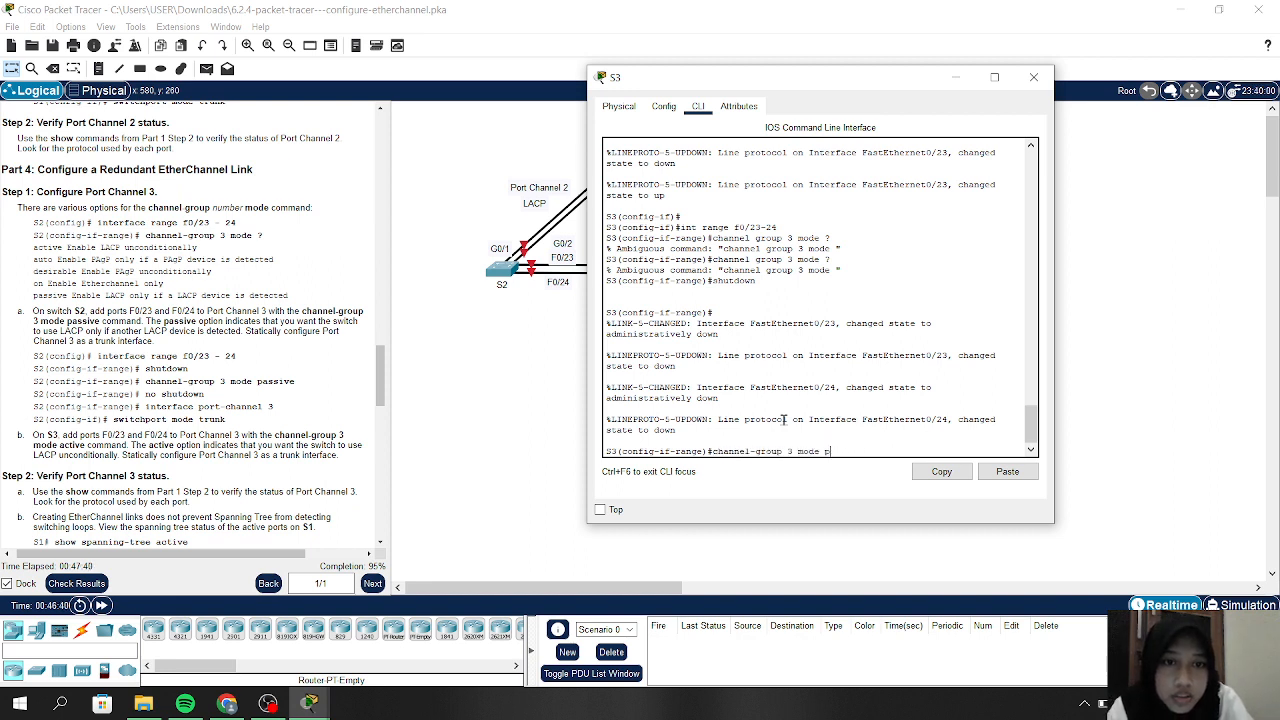
pyautogui.write('act')
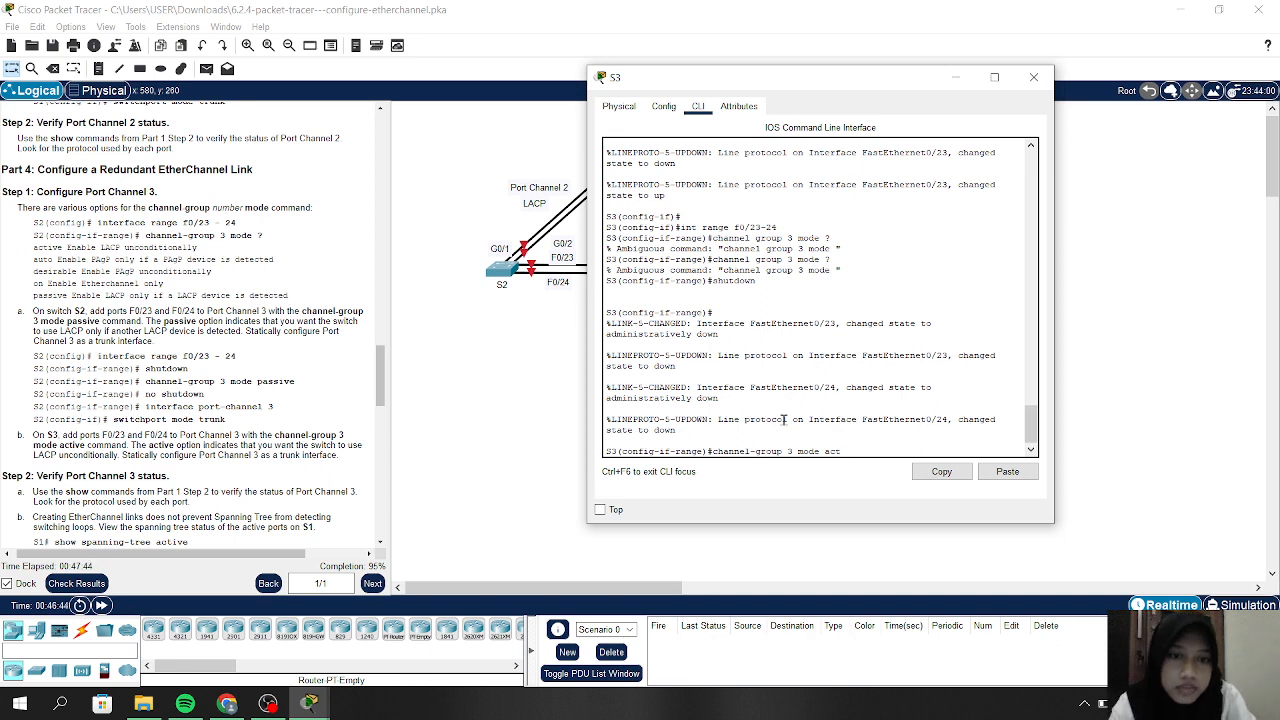
pyautogui.write('ive')
pyautogui.press('Return')
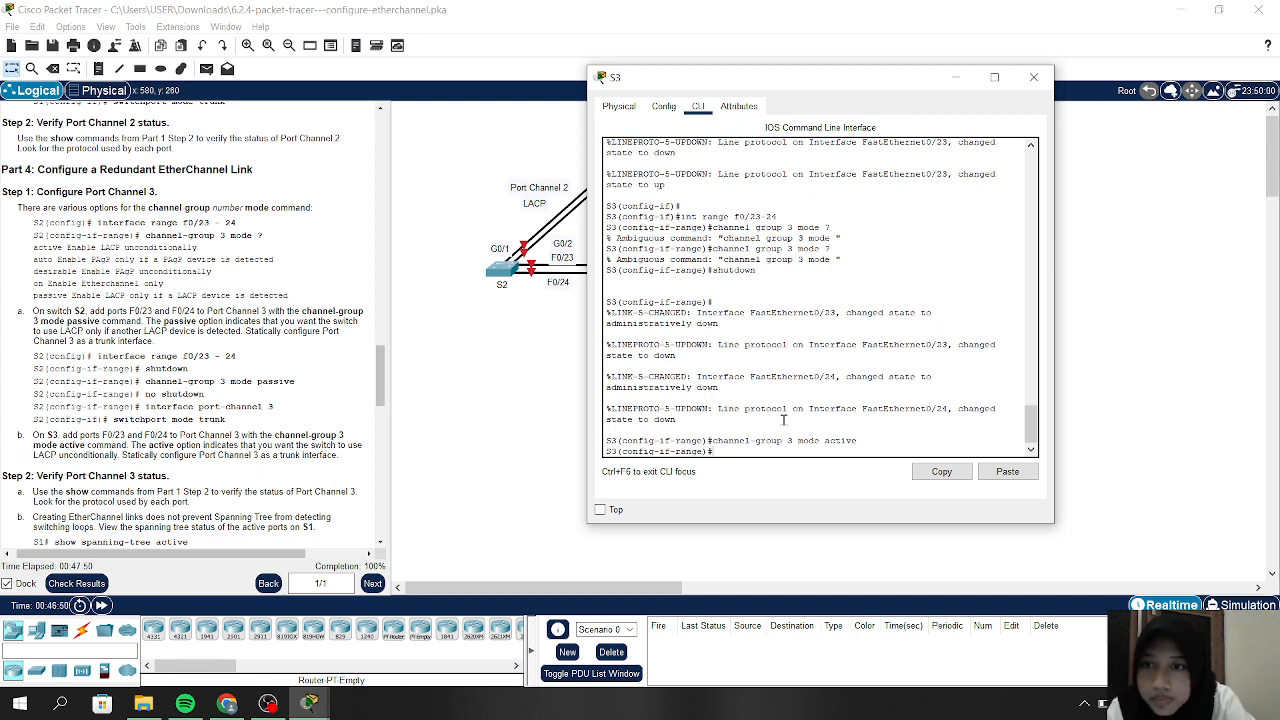
# Bring ports F0/23–24 back up with no shutdown
pyautogui.write('no')
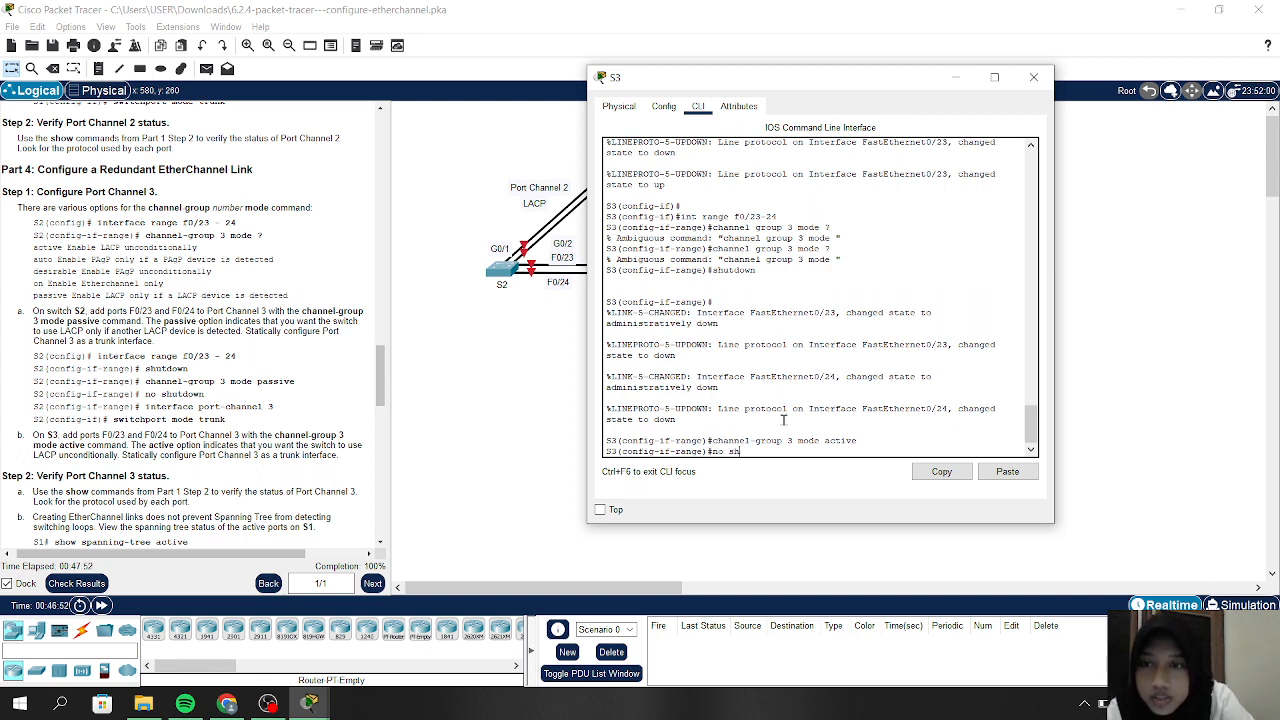
pyautogui.write(' sh')
pyautogui.press('Return')
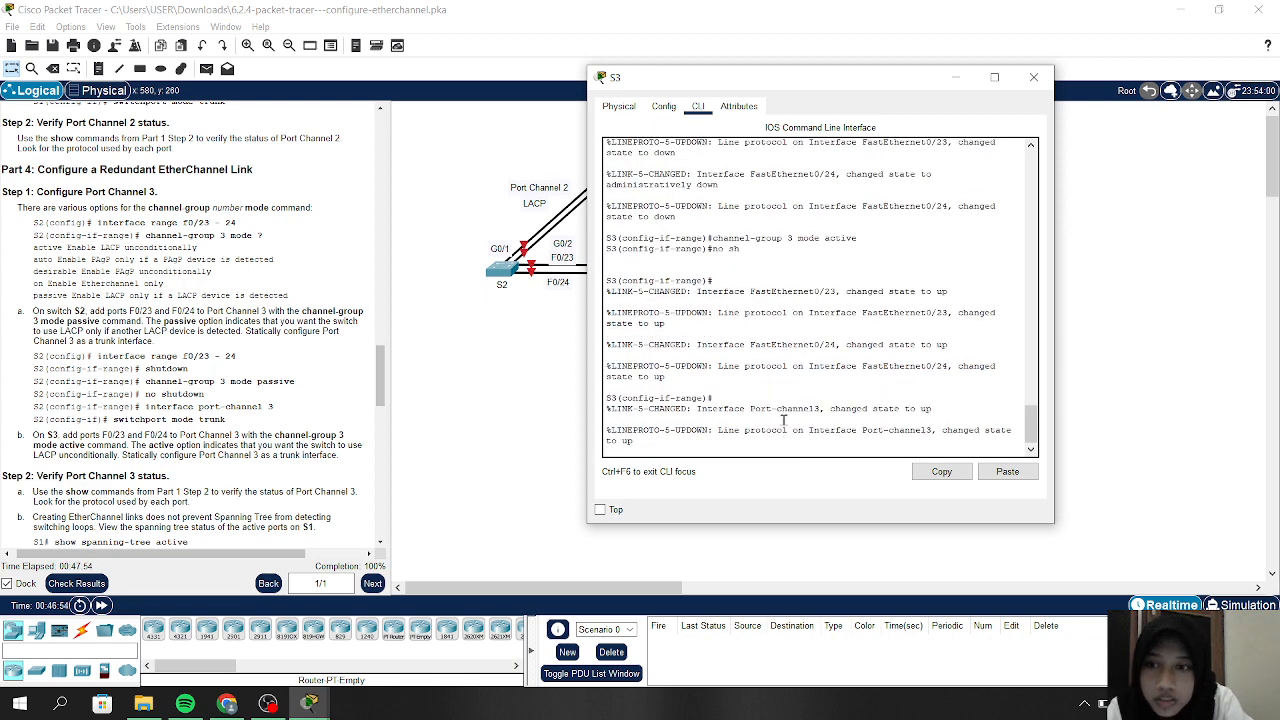
pyautogui.write('int')
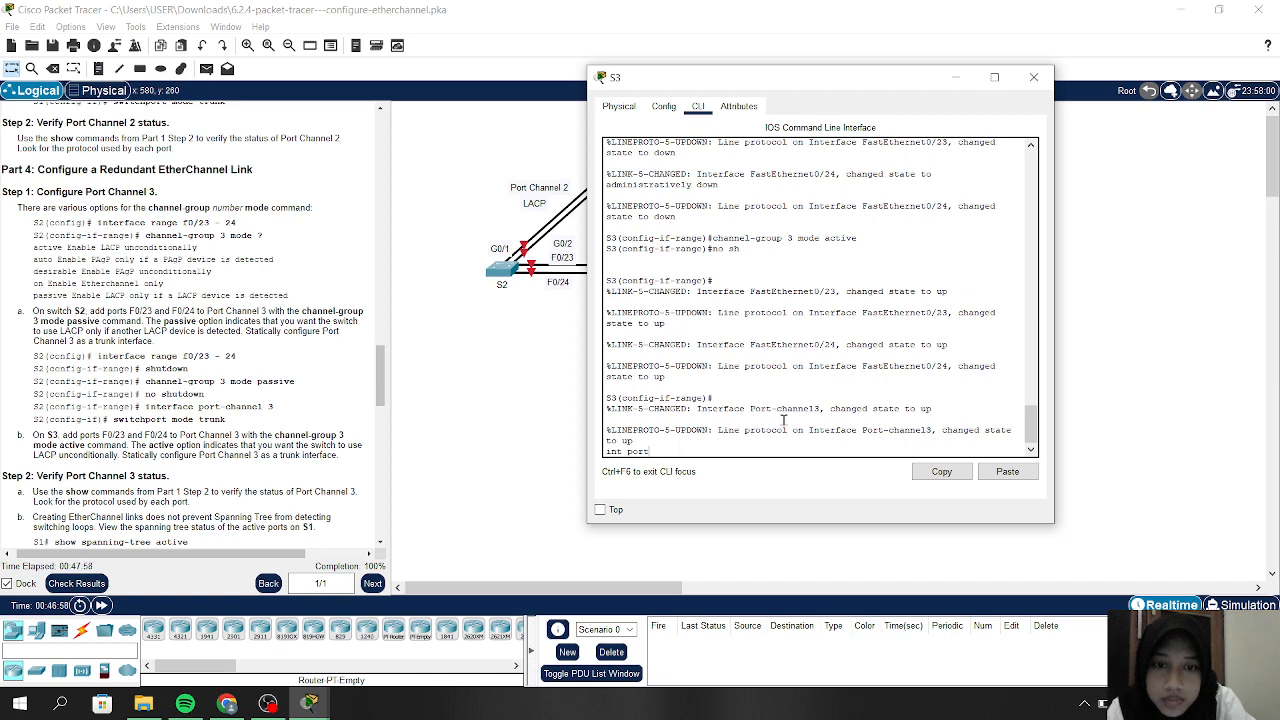
pyautogui.write(' port')
# Enter interface port-channel 3 on S3 and set it to switchport mode trunk
pyautogui.press('BackSpace')
pyautogui.press('BackSpace')
pyautogui.press('BackSpace')
pyautogui.press('BackSpace')
pyautogui.press('BackSpace')
pyautogui.press('BackSpace')
pyautogui.press('BackSpace')
pyautogui.press('BackSpace')
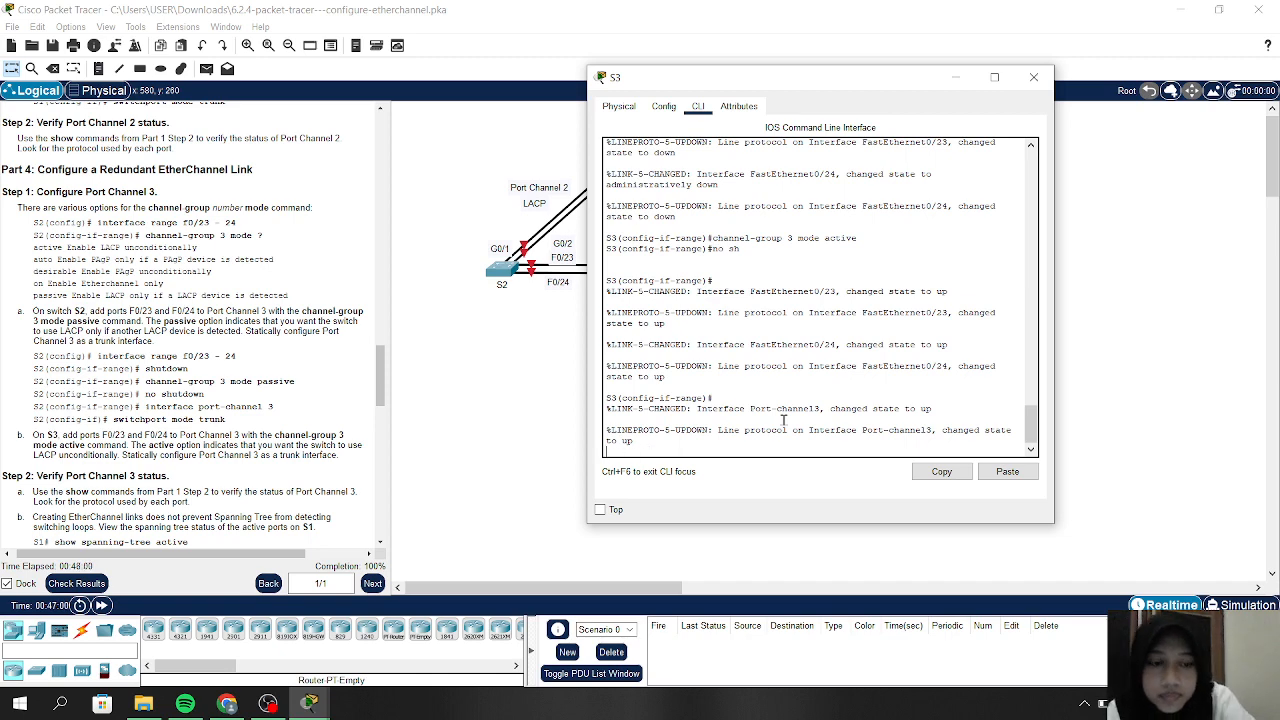
pyautogui.press('Return')
pyautogui.write('int')
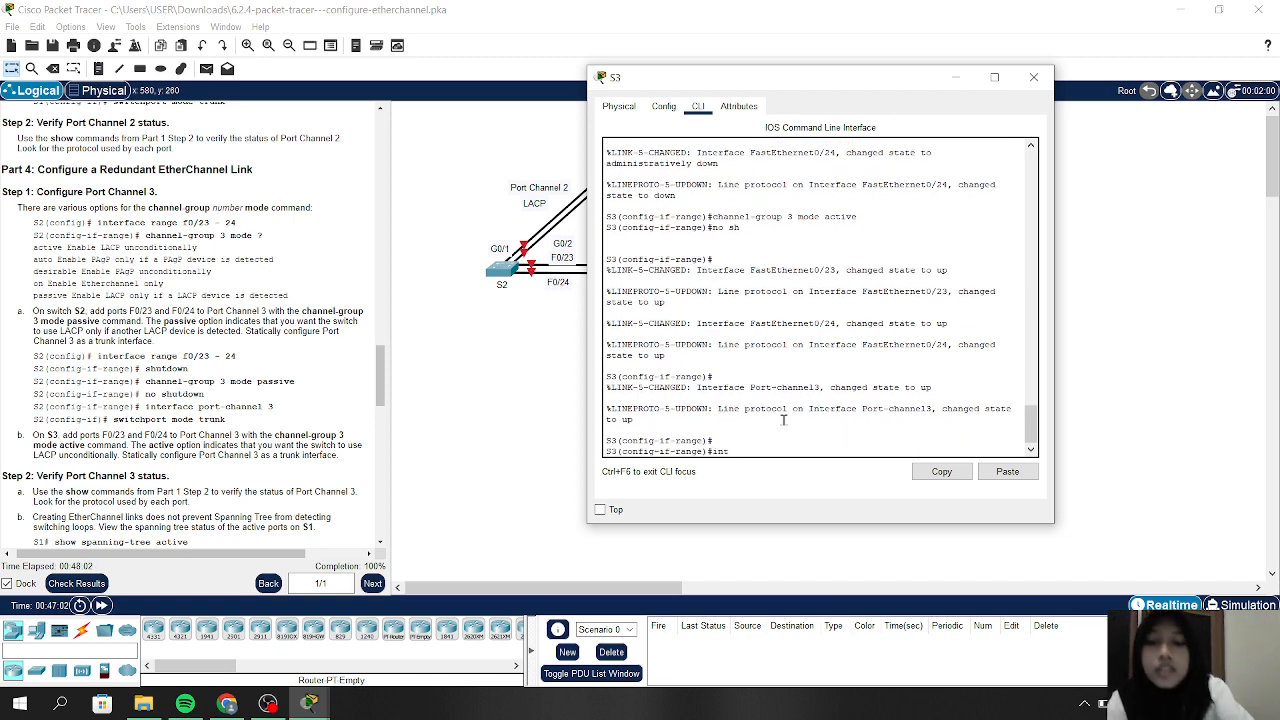
pyautogui.write(' port')
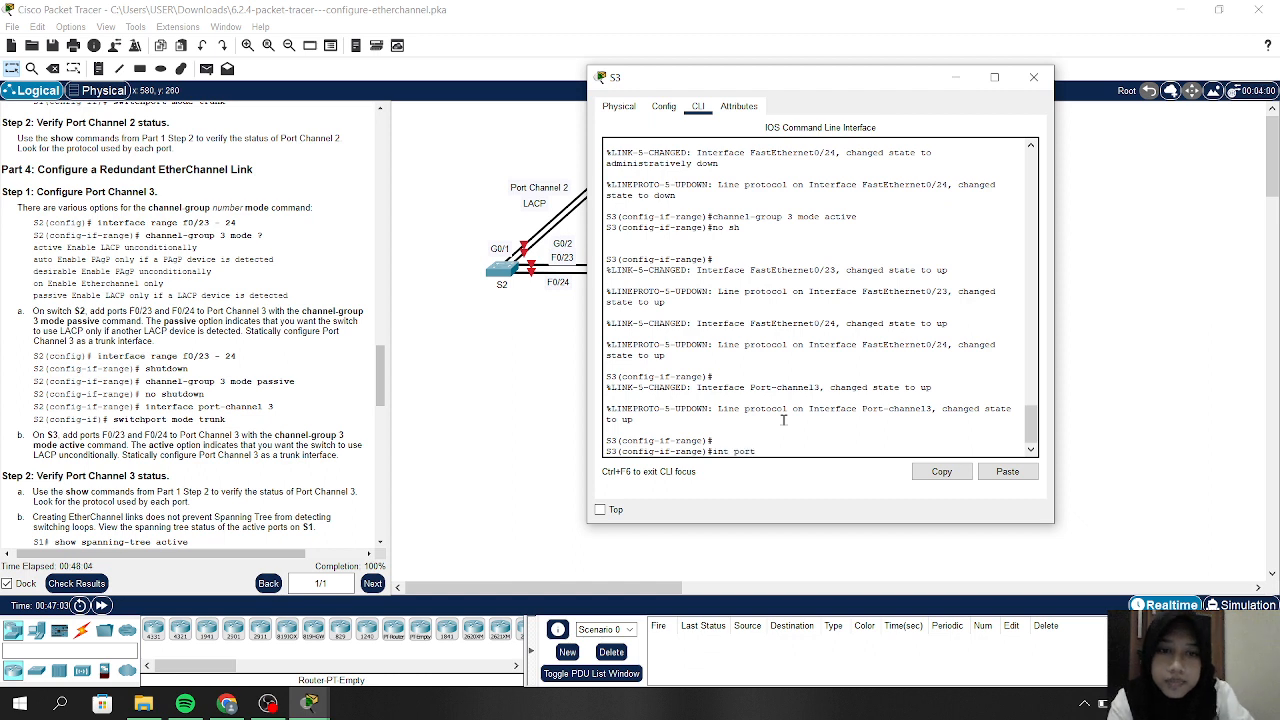
pyautogui.write('-cah')
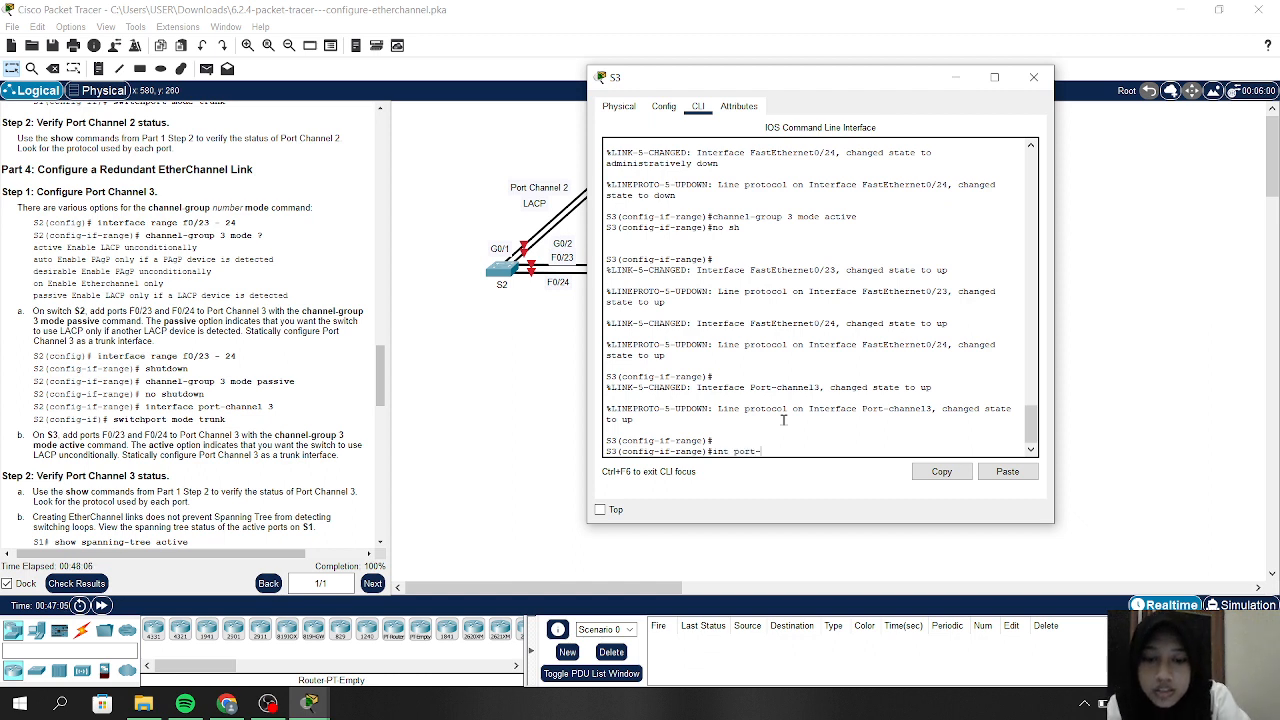
pyautogui.press('BackSpace')
pyautogui.press('BackSpace')
pyautogui.write('hannel')
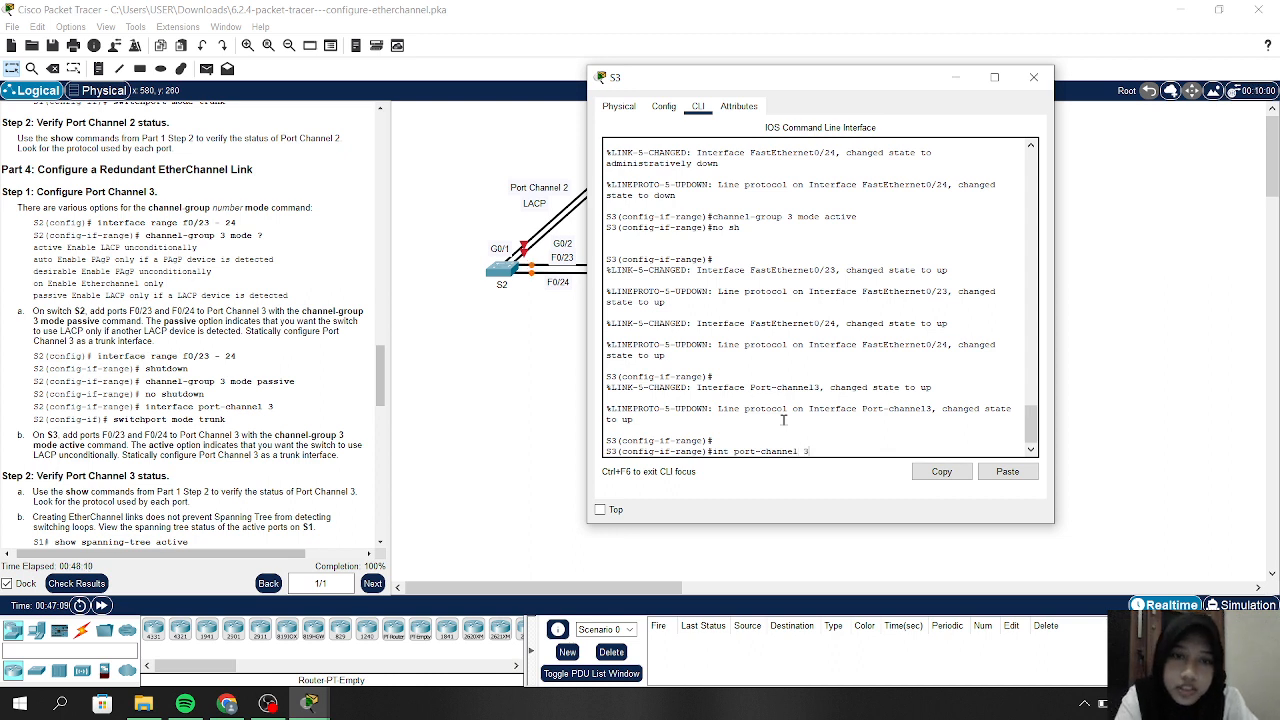
pyautogui.write(' 3')
pyautogui.press('Return')
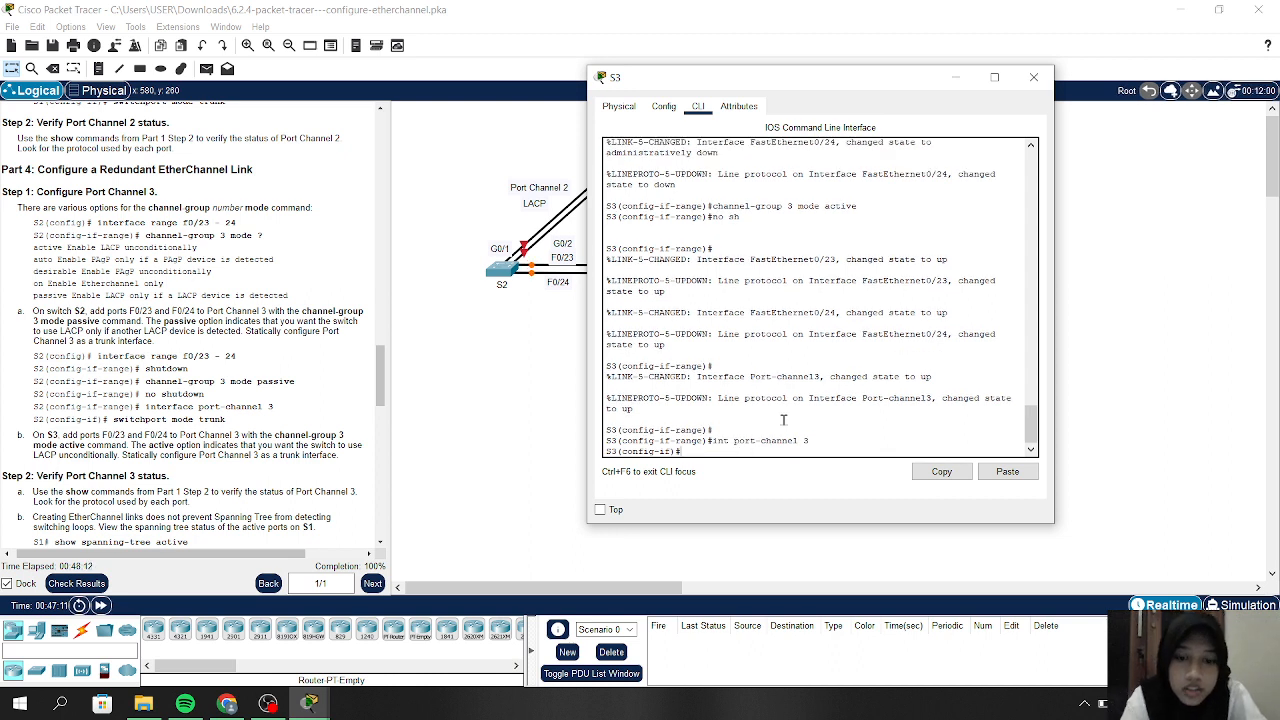
pyautogui.write('swi')
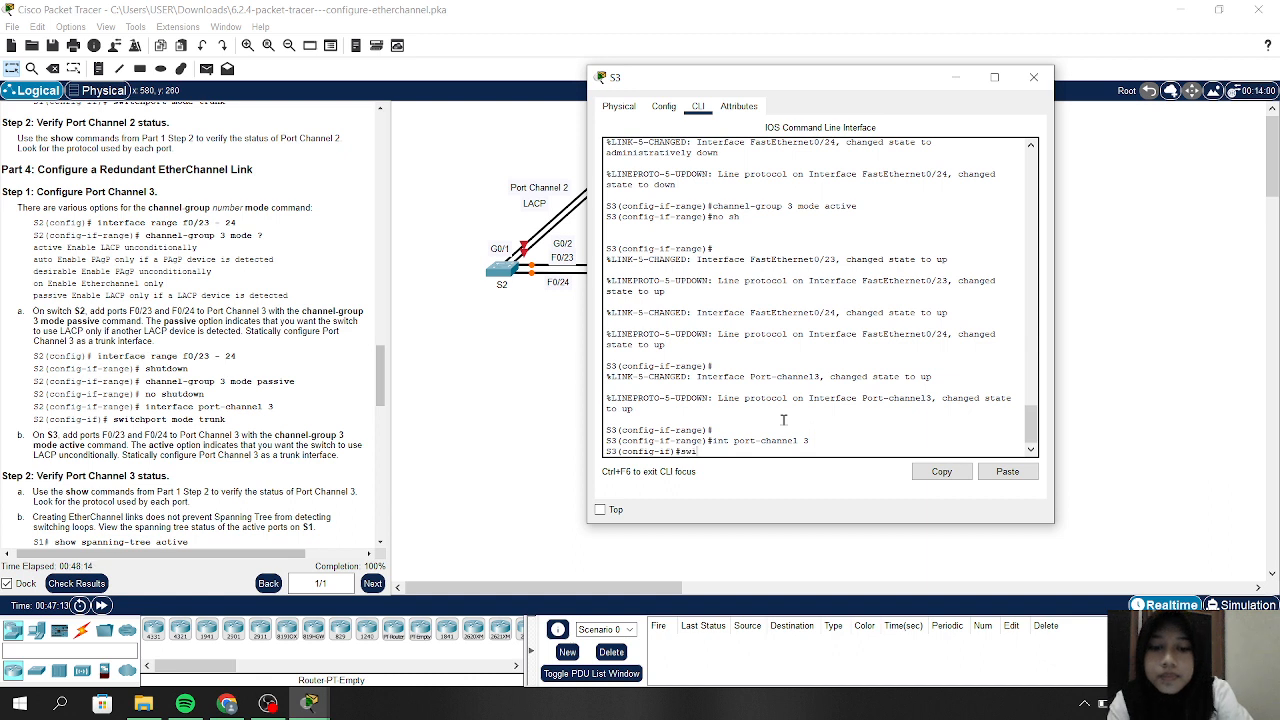
pyautogui.write('tchport m')
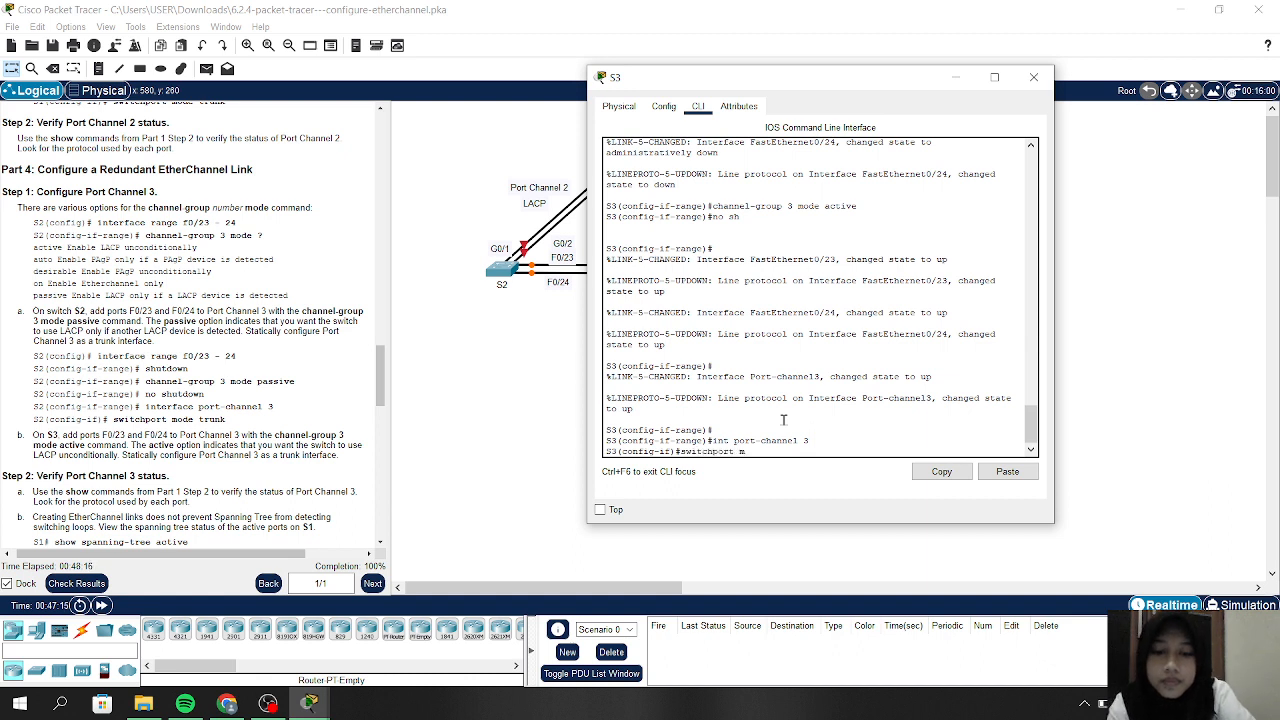
pyautogui.write('ode trunk')
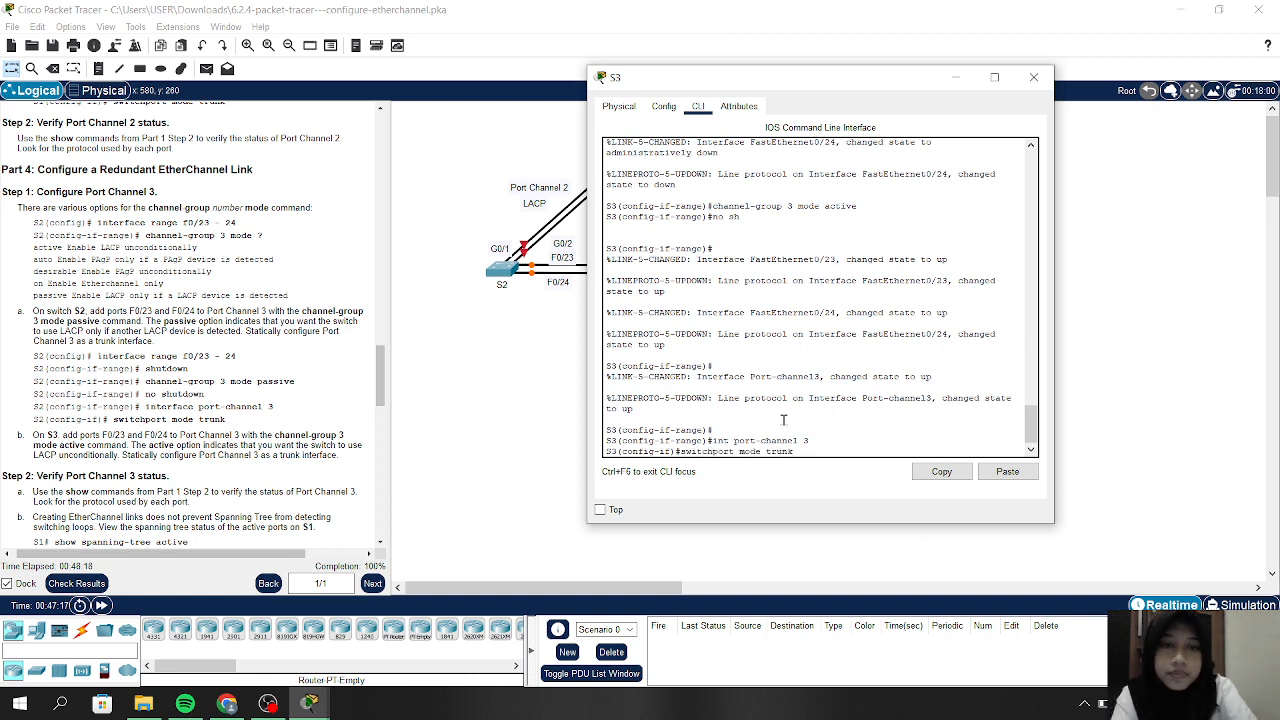
pyautogui.press('Return')
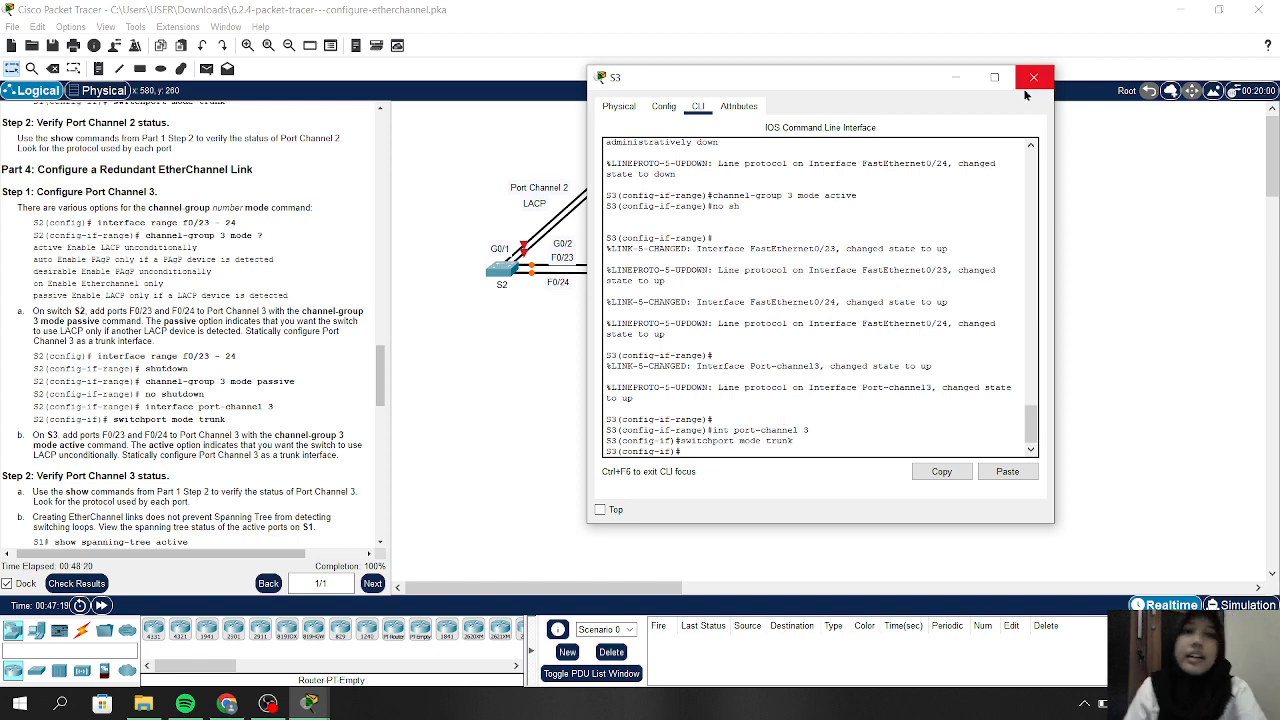
# Minimize the S3 terminal and run Check Results on the activity
pyautogui.click(960, 80)
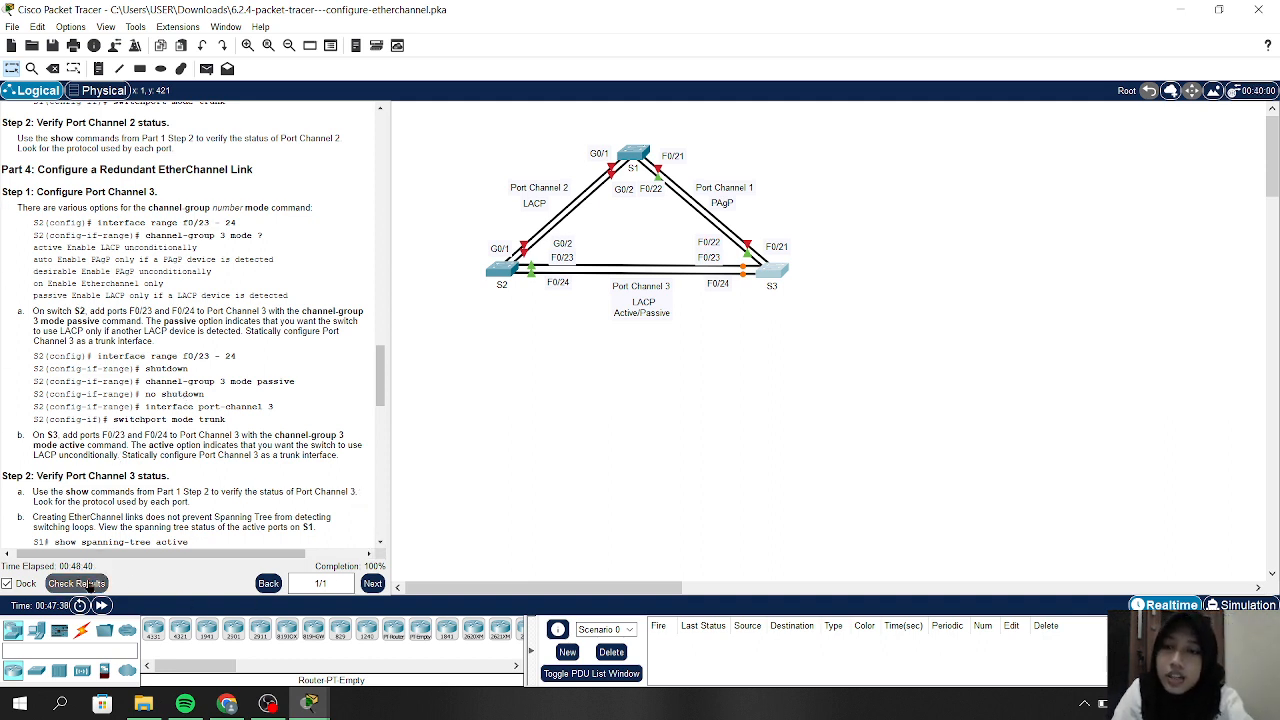
pyautogui.click(88, 585)
# Review the Assessment Items showing all 40 items correct at 100/100, then bring OBS forward
pyautogui.click(134, 102)
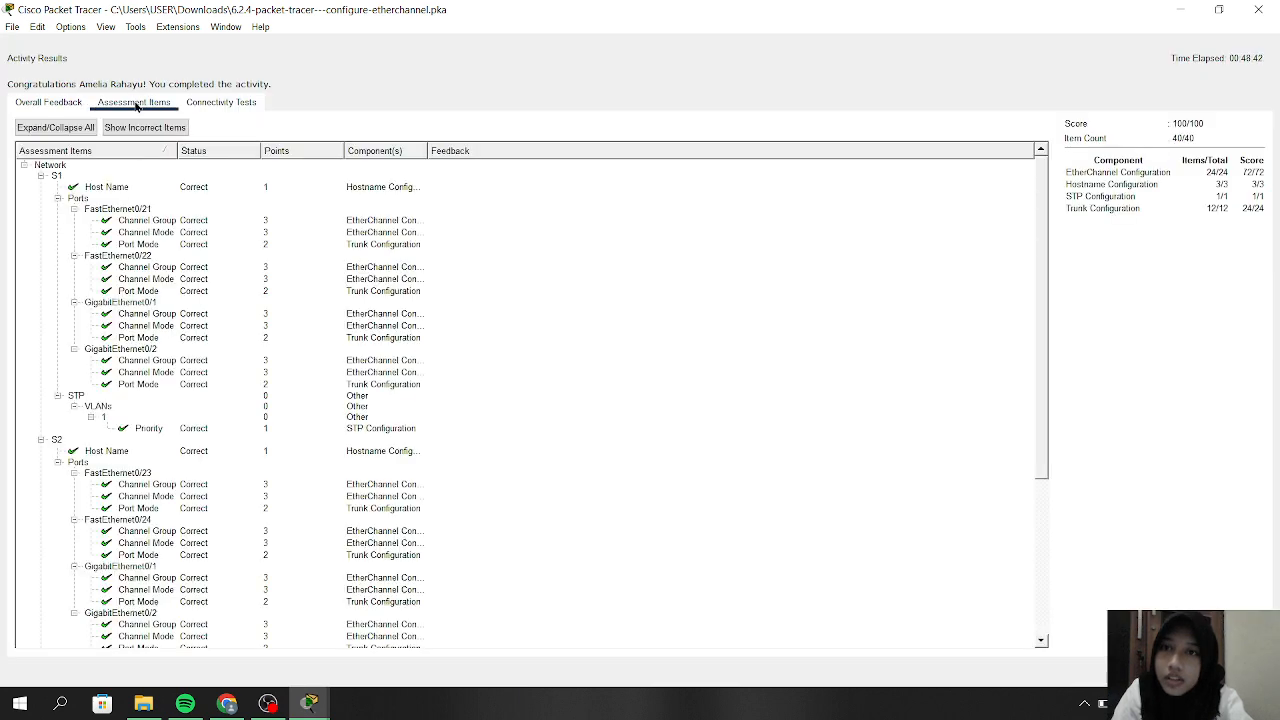
pyautogui.scroll(-7, 289, 401)
pyautogui.scroll(7, 289, 401)
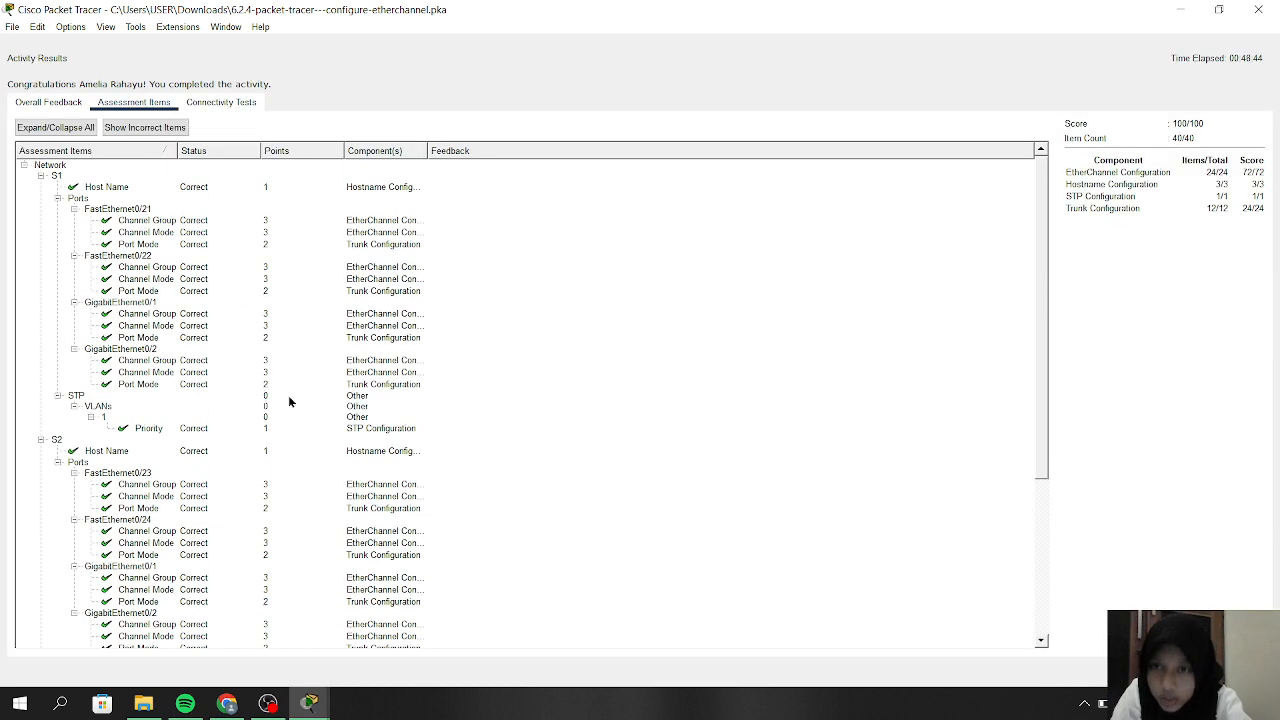
pyautogui.scroll(-7, 288, 401)
pyautogui.scroll(7, 288, 401)
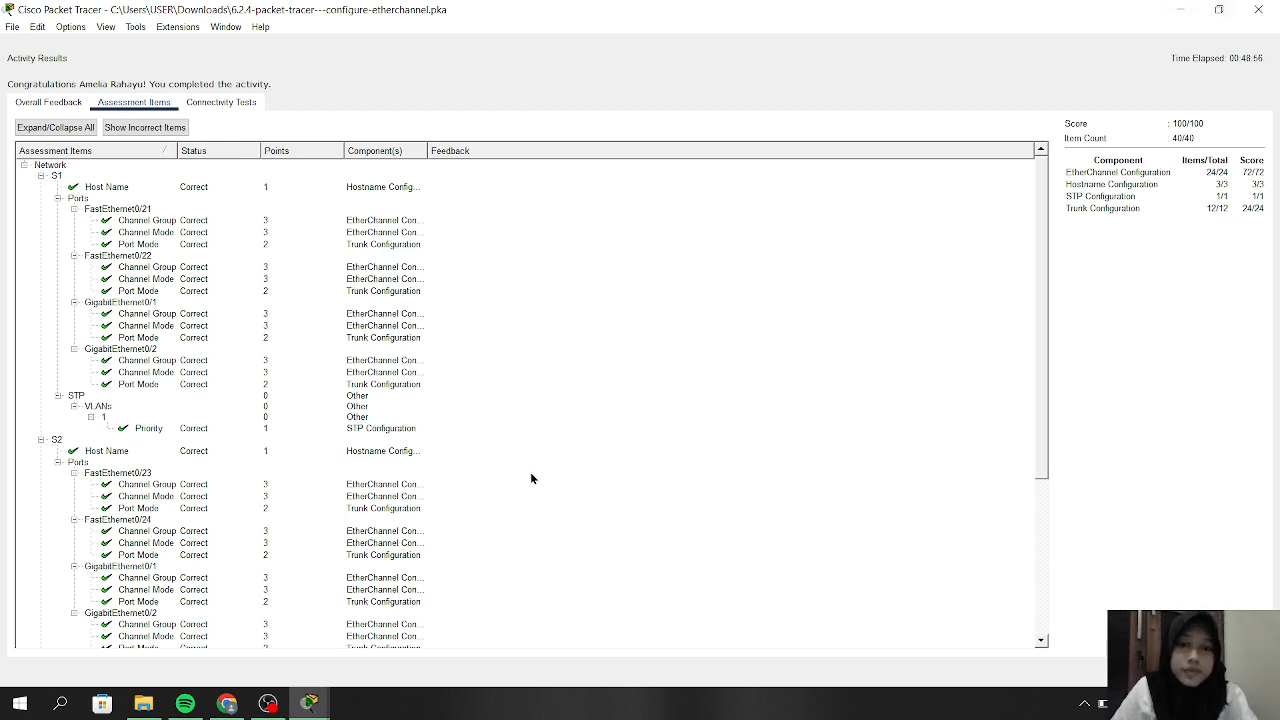
pyautogui.click(265, 706)
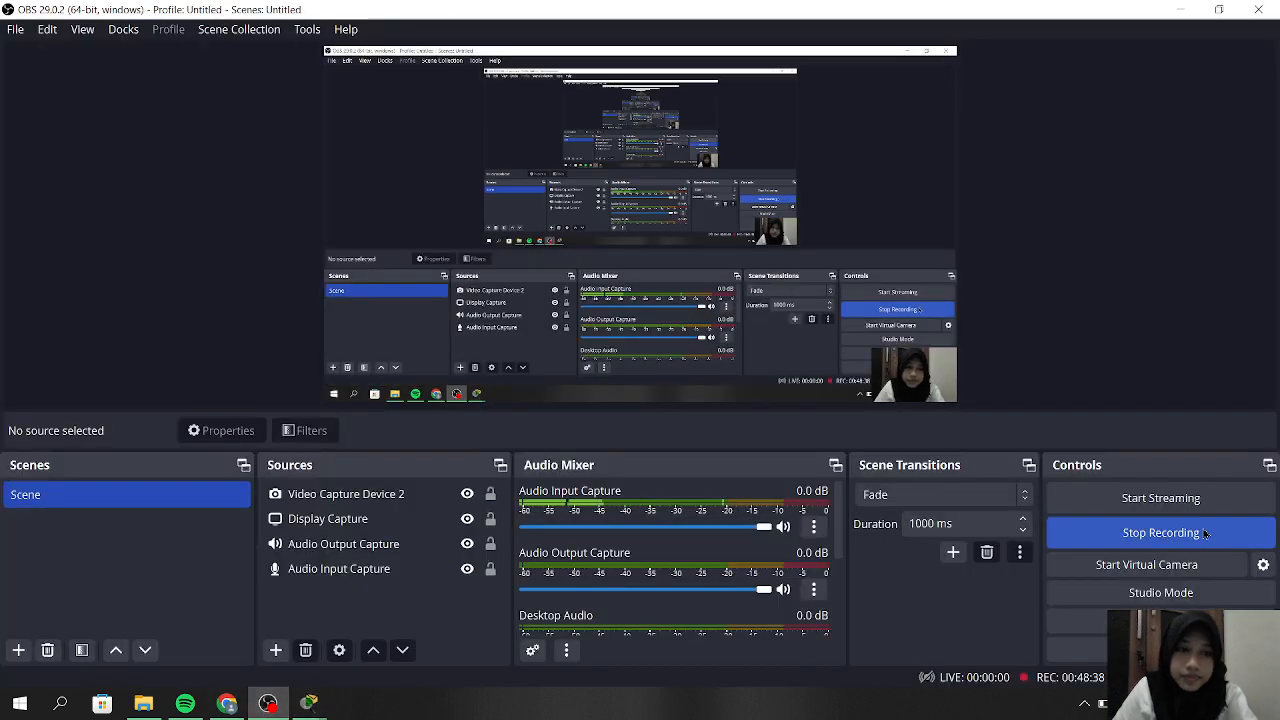